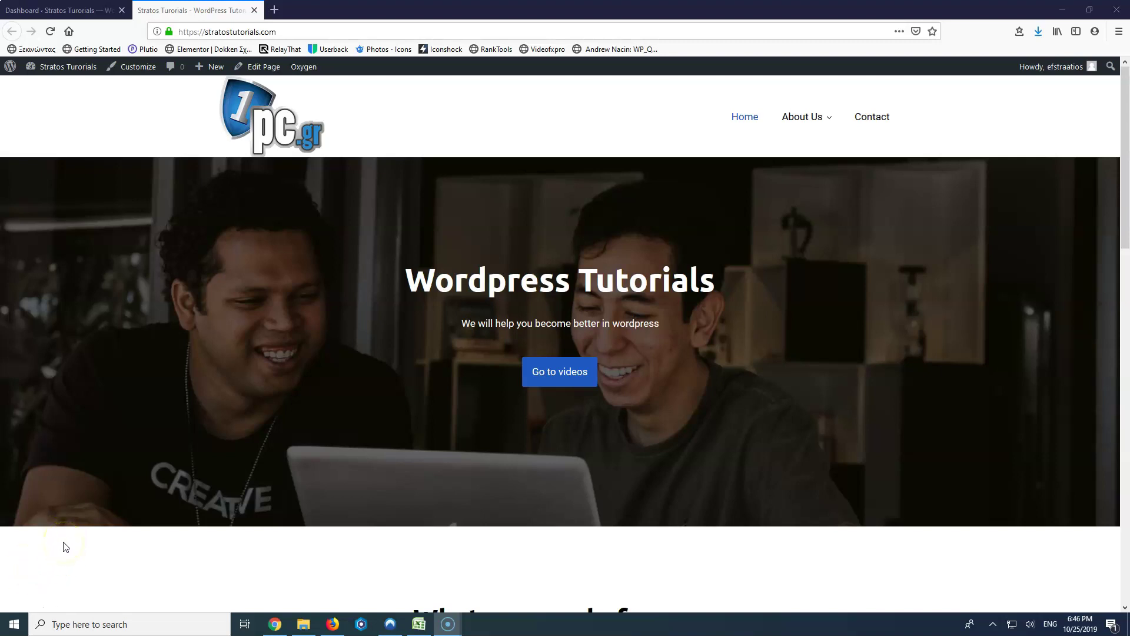
Step: Go to the post categories in the WordPress dashboard and add a category named Sports
click(87, 9)
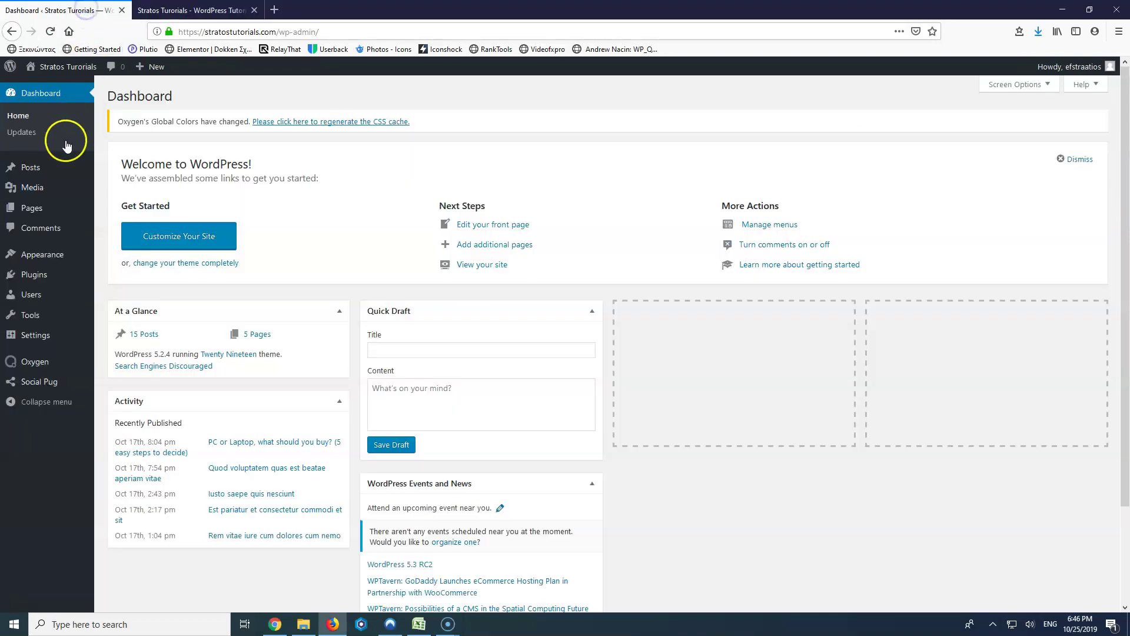
mouse_move(33, 167)
click(120, 203)
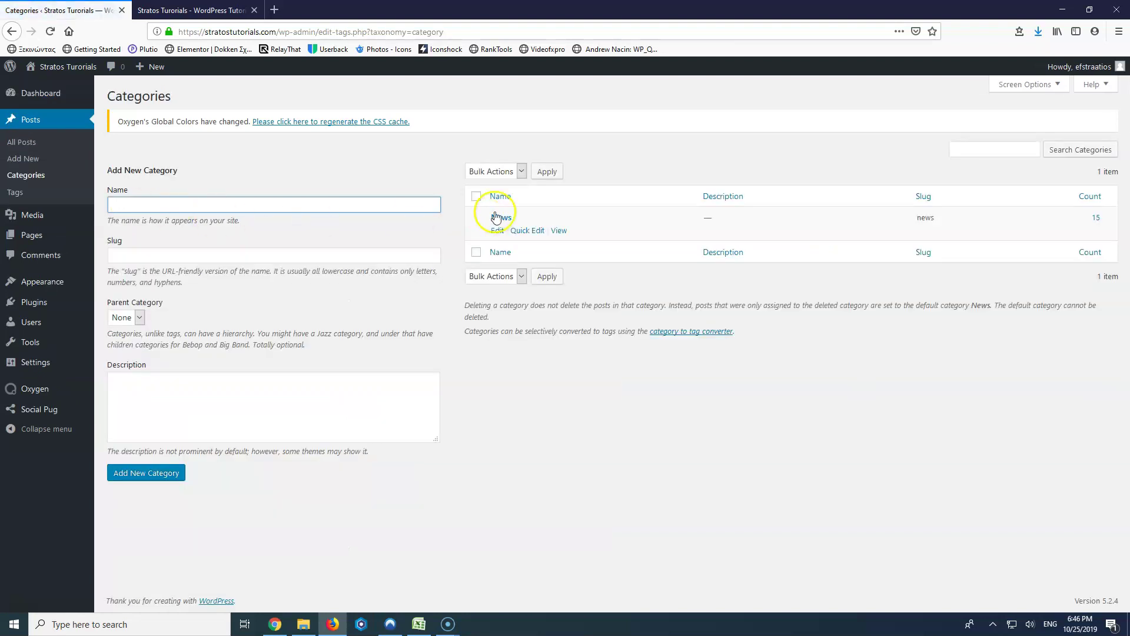
click(268, 206)
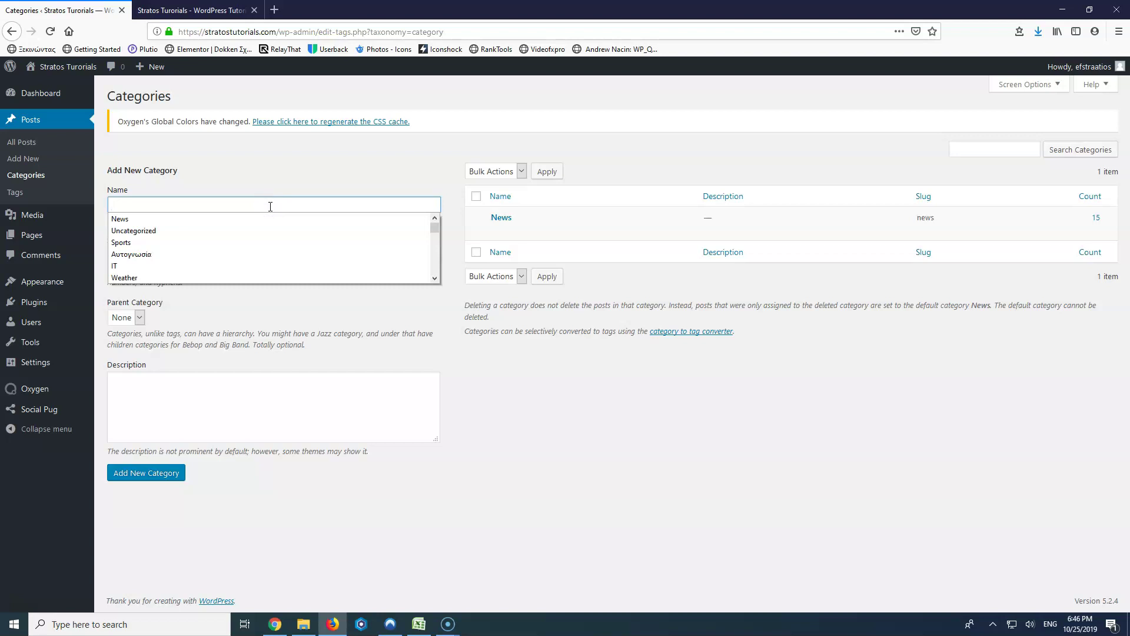
text(Spo)
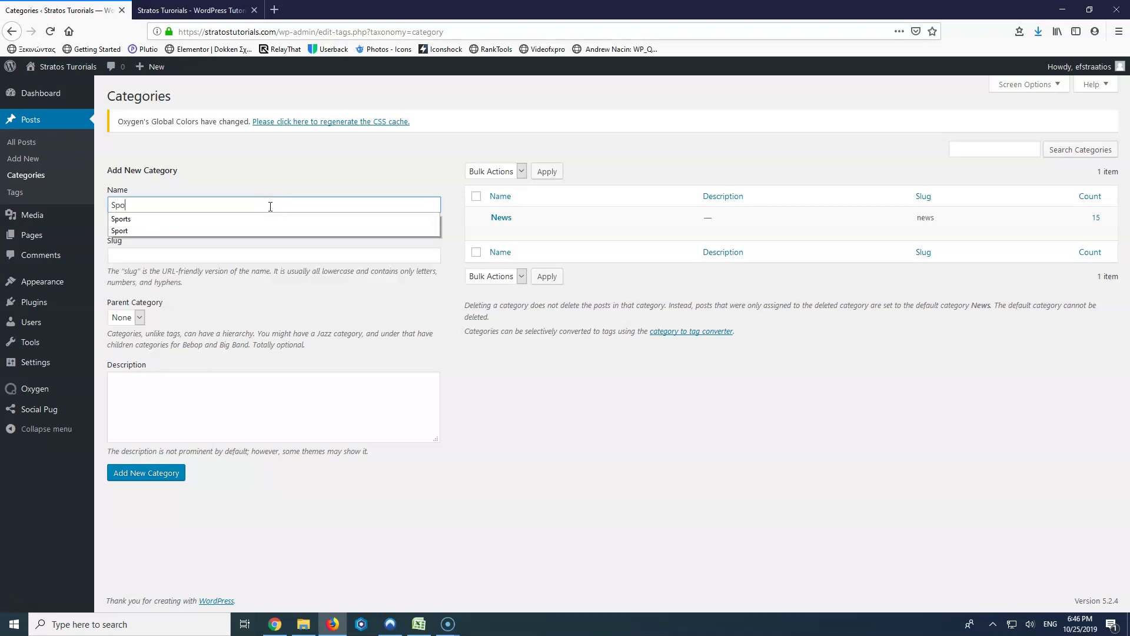
text(rts)
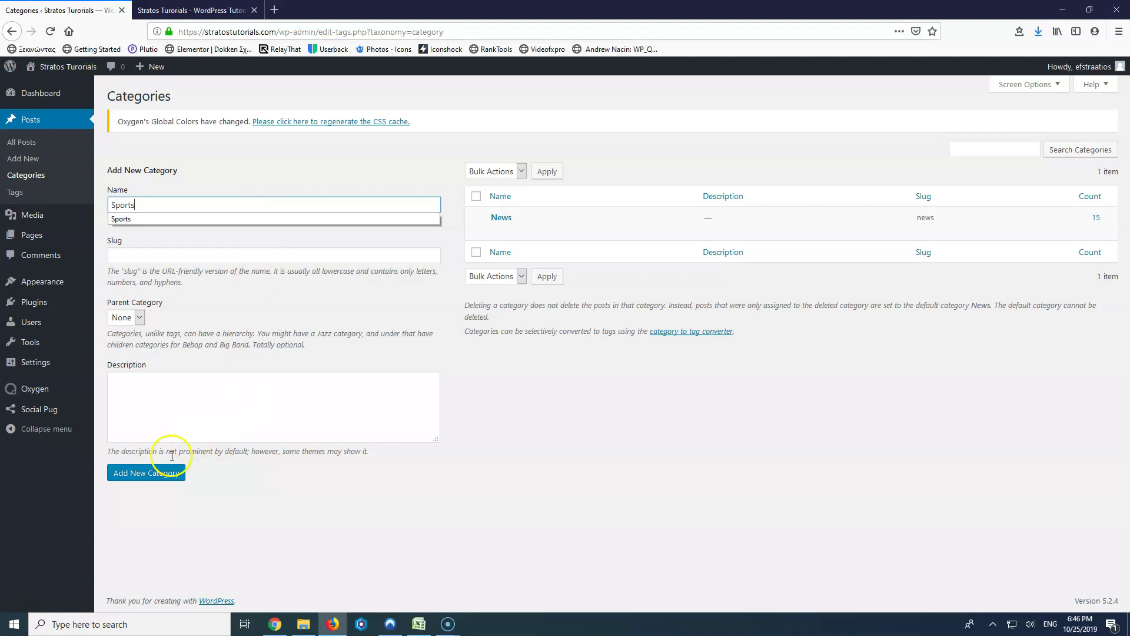
click(156, 472)
Step: Add another post category named Technology
click(151, 206)
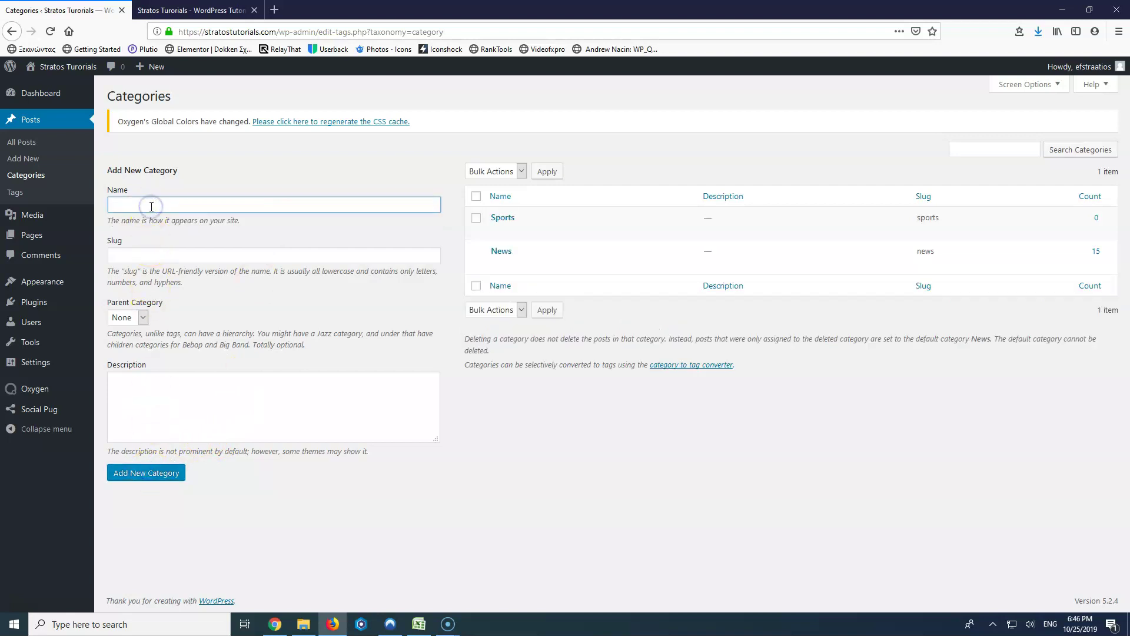
text(Te)
click(135, 219)
click(138, 476)
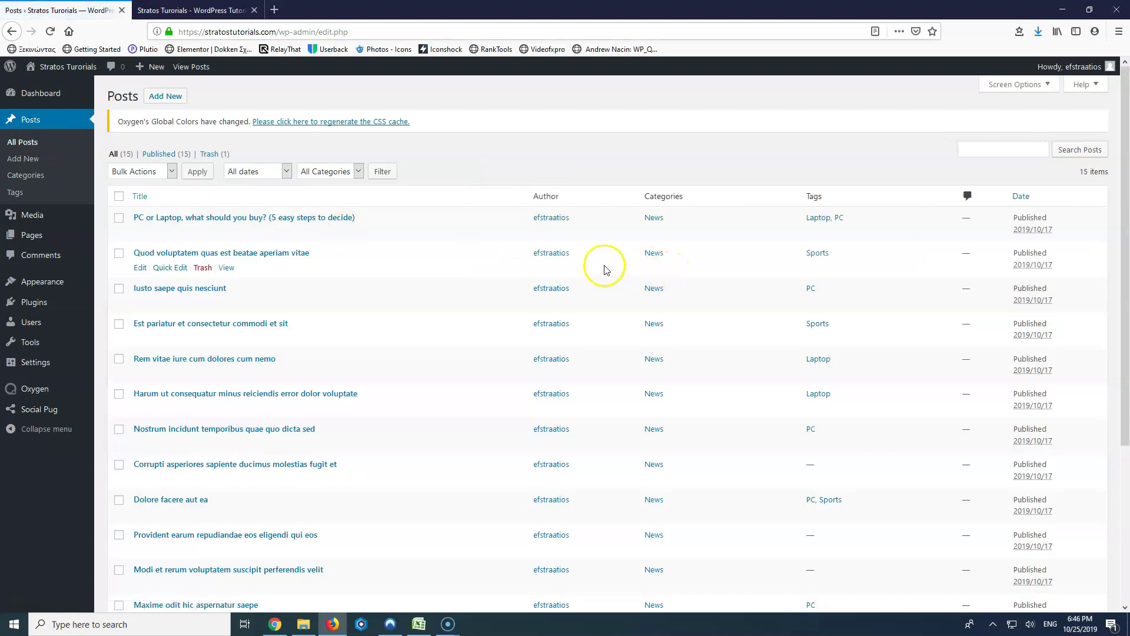
Step: In the list of all posts, change the category of "Quod voluptatem quas est beatae aperiam vitae" from News to Sports
click(171, 267)
click(520, 273)
click(521, 291)
click(1078, 368)
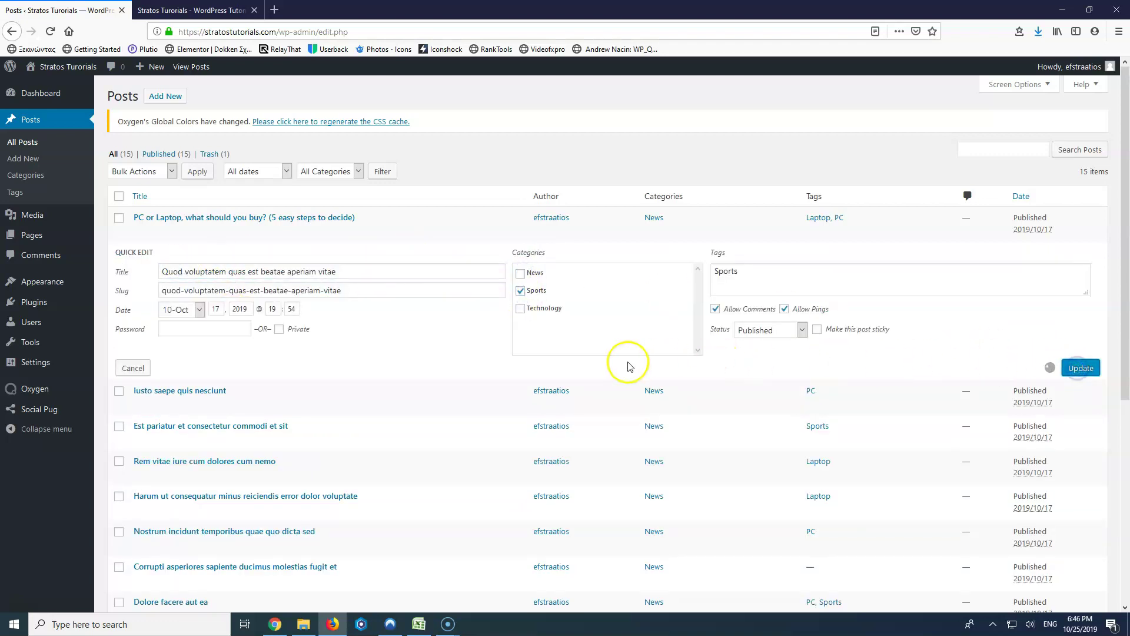
Step: Quick-edit the post "Iusto saepe quis nesciunt" so that Technology is its only category
click(170, 303)
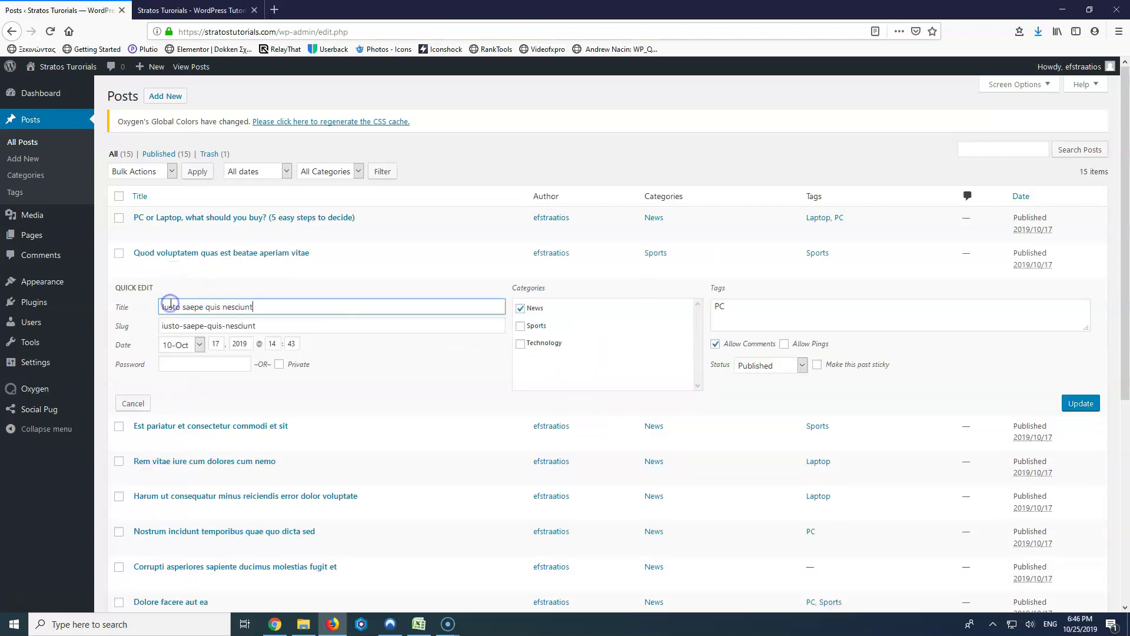
click(521, 346)
click(522, 308)
click(1076, 404)
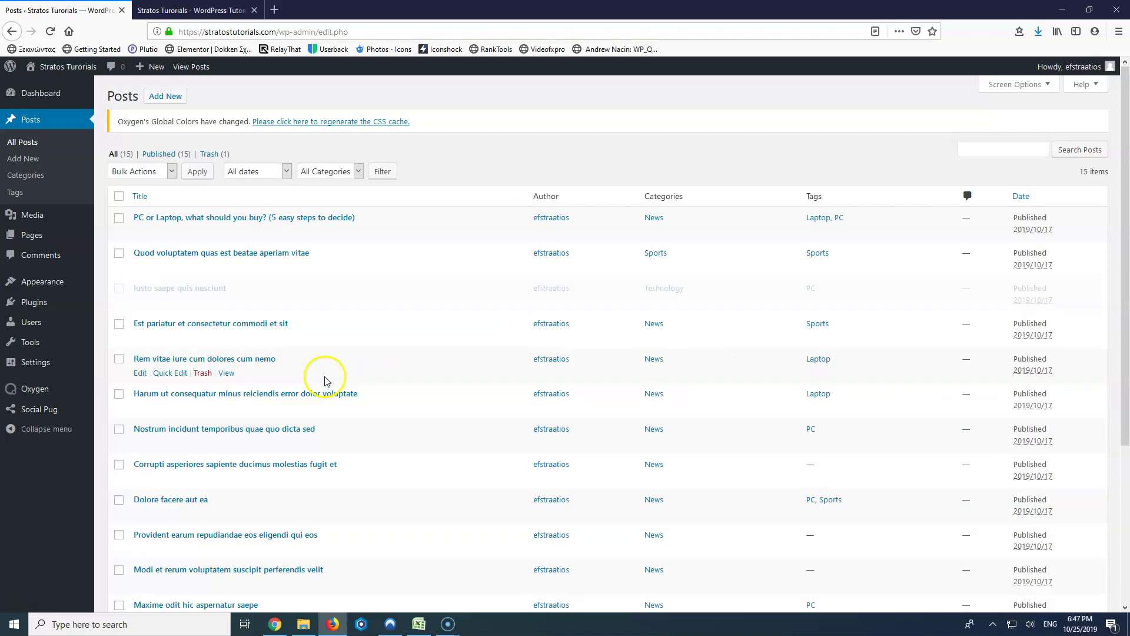
Step: Quick-edit the post "Rem vitae iure cum dolores cum nemo" so that Sports is its only category
click(170, 372)
click(520, 395)
click(1080, 473)
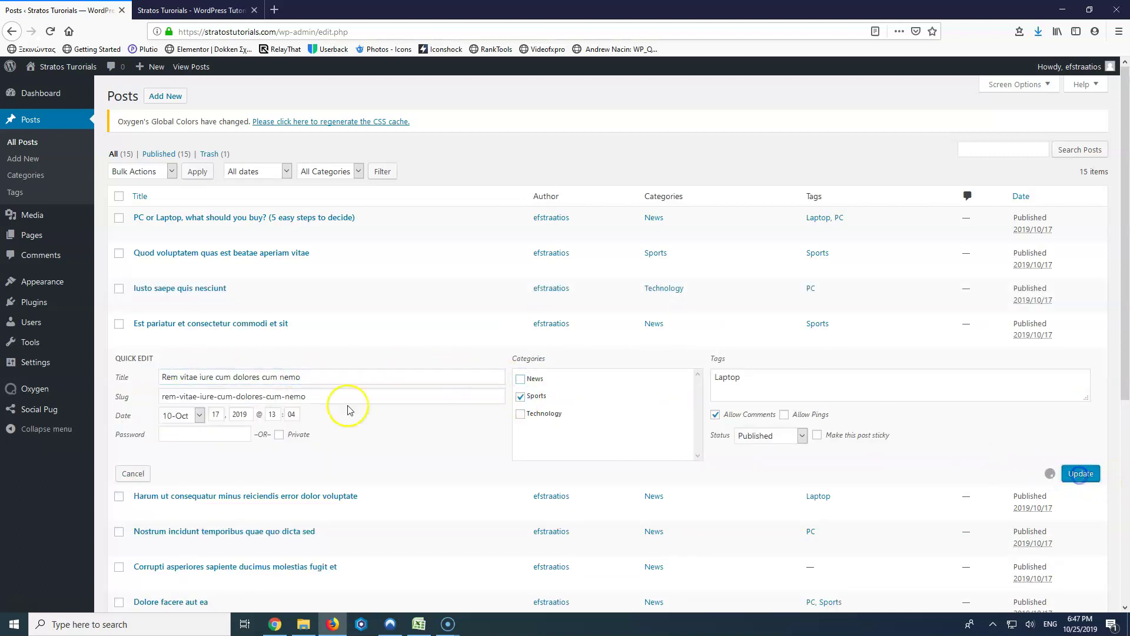
Step: Assign only the Technology category to the post "Harum ut consequatur minus reiciendis error dolor voluptate" and update it
click(170, 408)
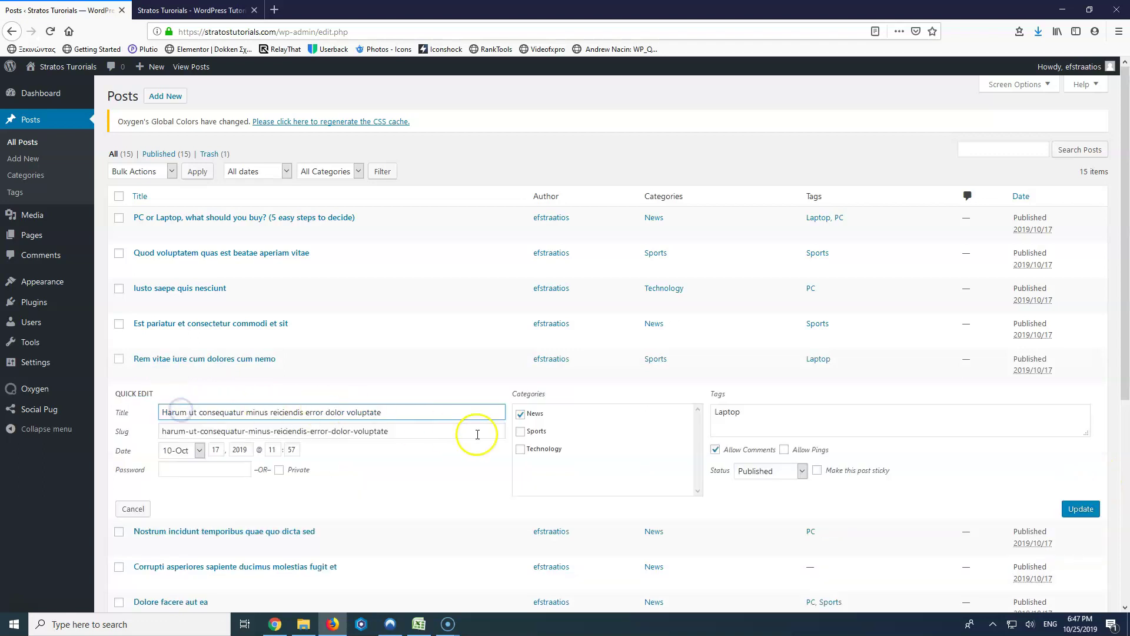
click(520, 449)
click(520, 413)
click(1080, 509)
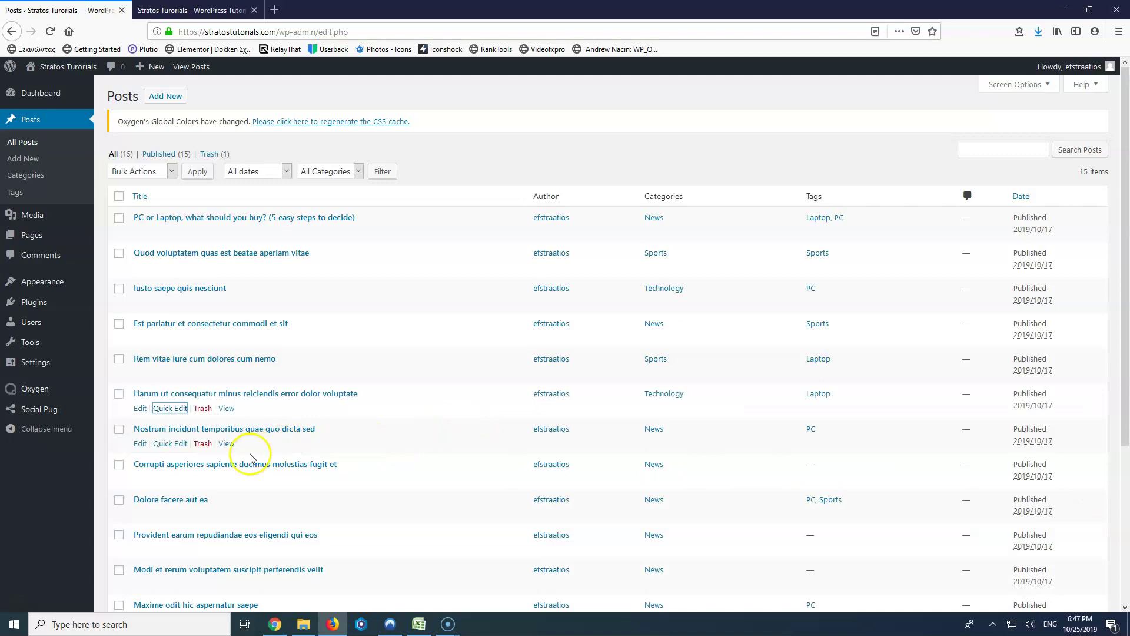
Step: Assign only the Sports category to the post "Corrupti asperiores sapiente ducimus molestias fugit et" and update it
click(171, 478)
click(521, 502)
click(520, 484)
click(1080, 579)
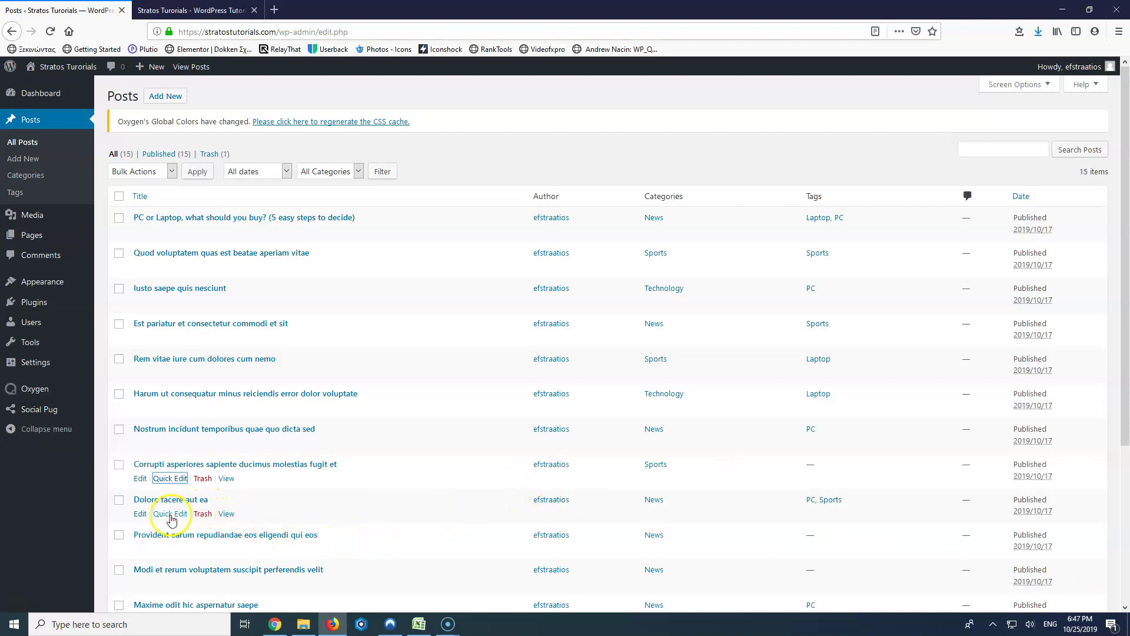
Step: Move the post "Dolore facere aut ea" to the Technology category instead of News
click(170, 513)
click(520, 520)
click(1080, 610)
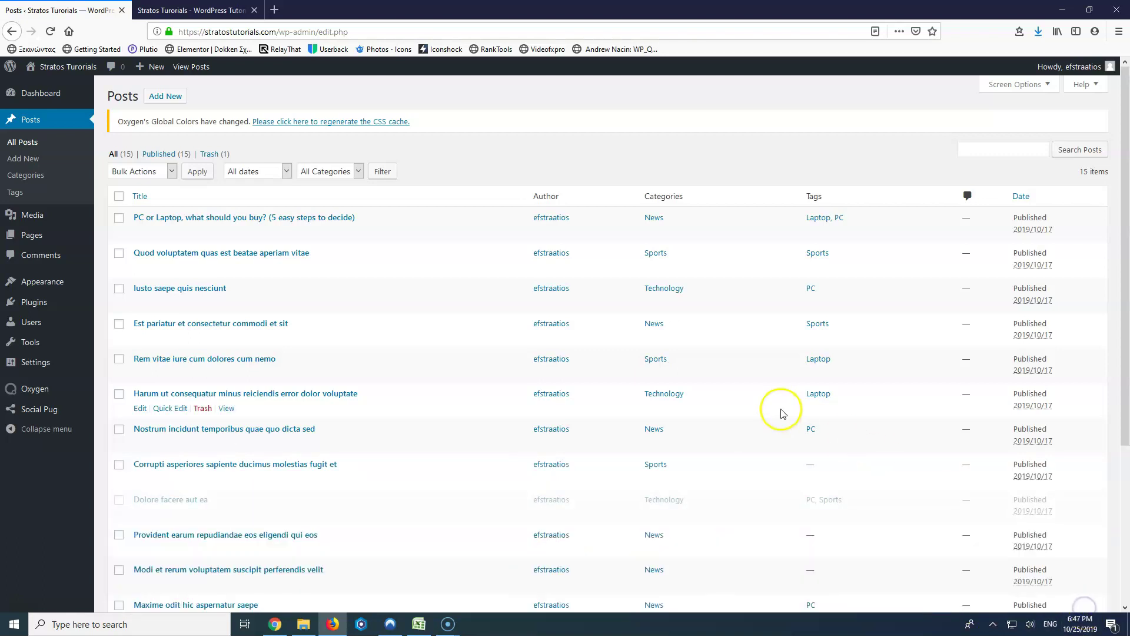
Step: Move the post "Modi et rerum voluptatem suscipit perferendis velit" to the Sports category instead of News
scroll(765, 415, down, 5)
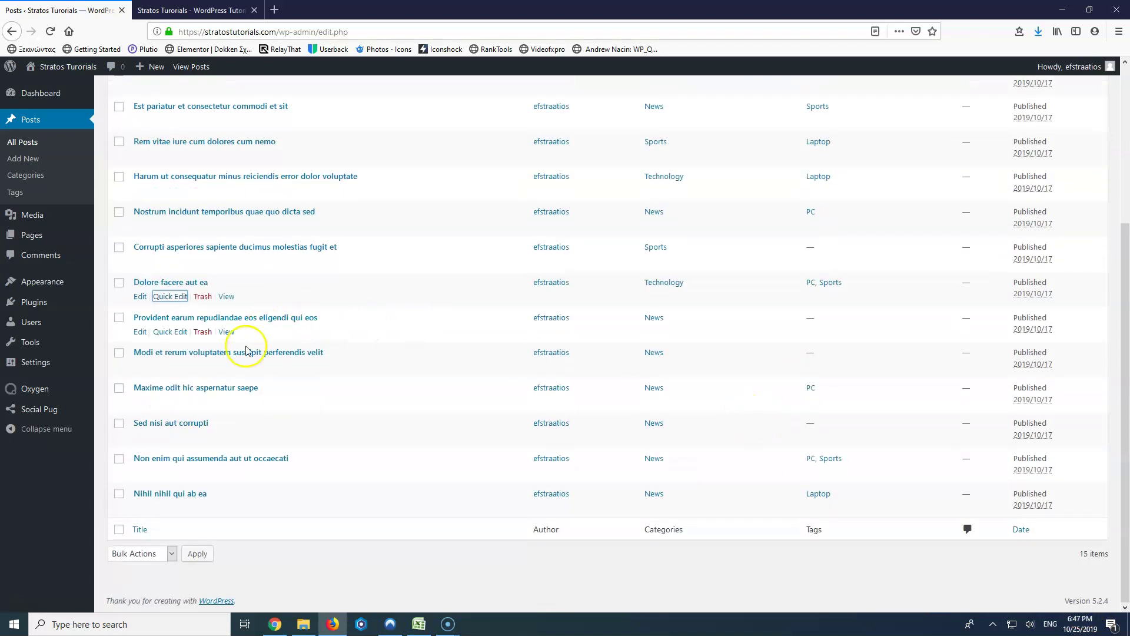
click(173, 366)
click(519, 375)
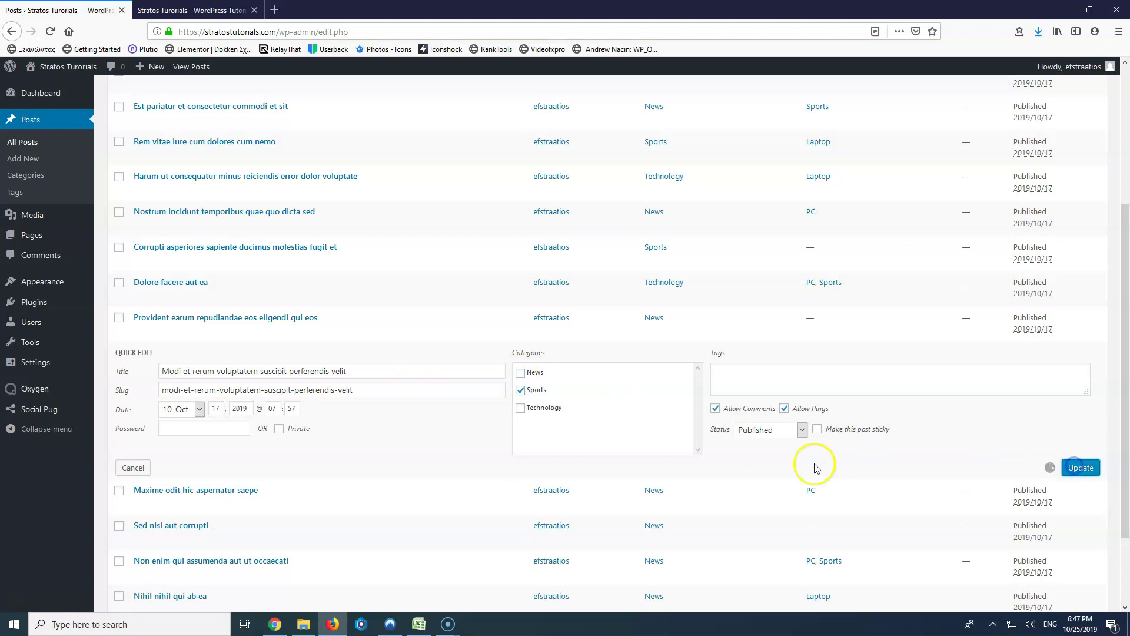
Step: Move the post "Maxime odit hic aspernatur saepe" to the Technology category instead of News
click(171, 403)
click(520, 443)
click(520, 408)
click(1080, 502)
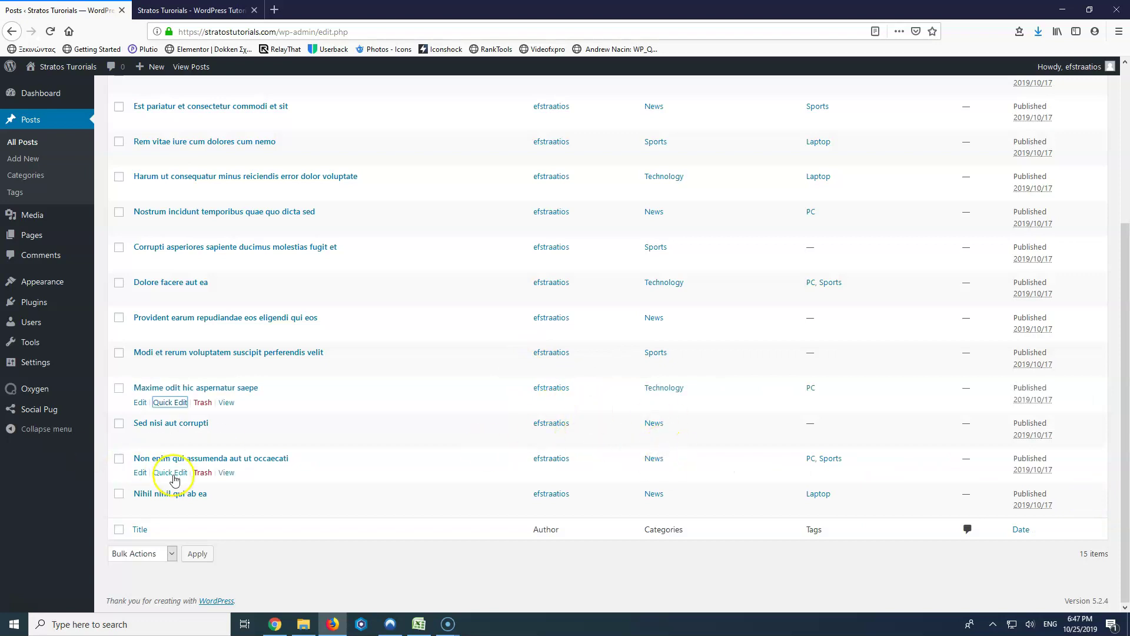
Step: Move the post "Non enim qui assumenda aut ut occaecati" to the Sports category instead of News
click(171, 472)
click(520, 495)
click(520, 478)
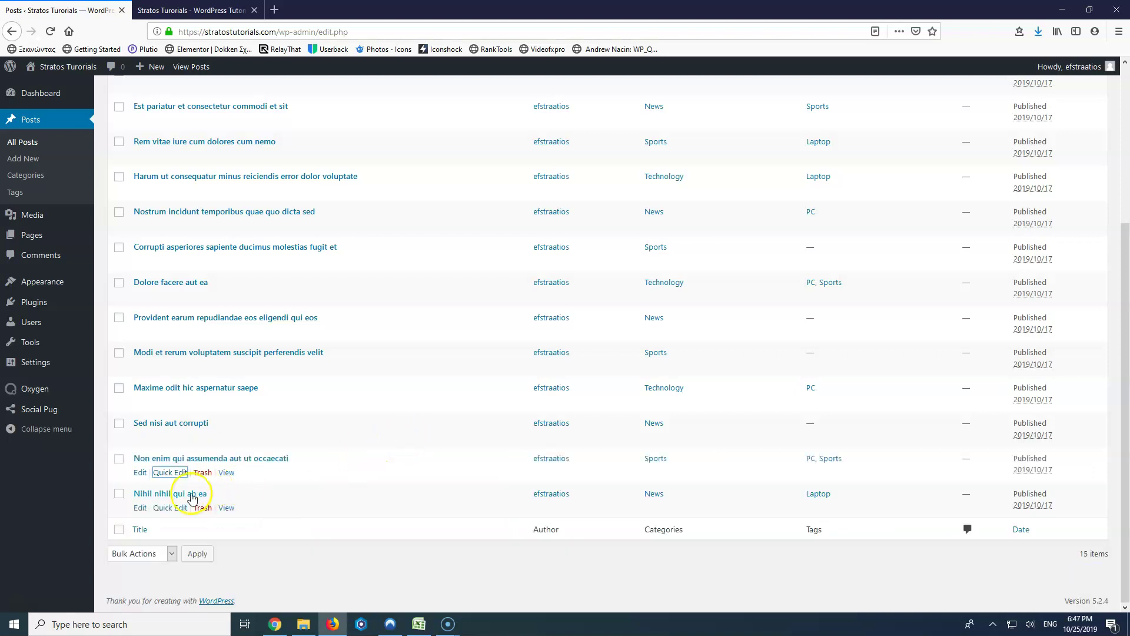
Step: Move the post "Nihil nihil qui ab ea" to the Technology category instead of News
click(168, 510)
click(520, 513)
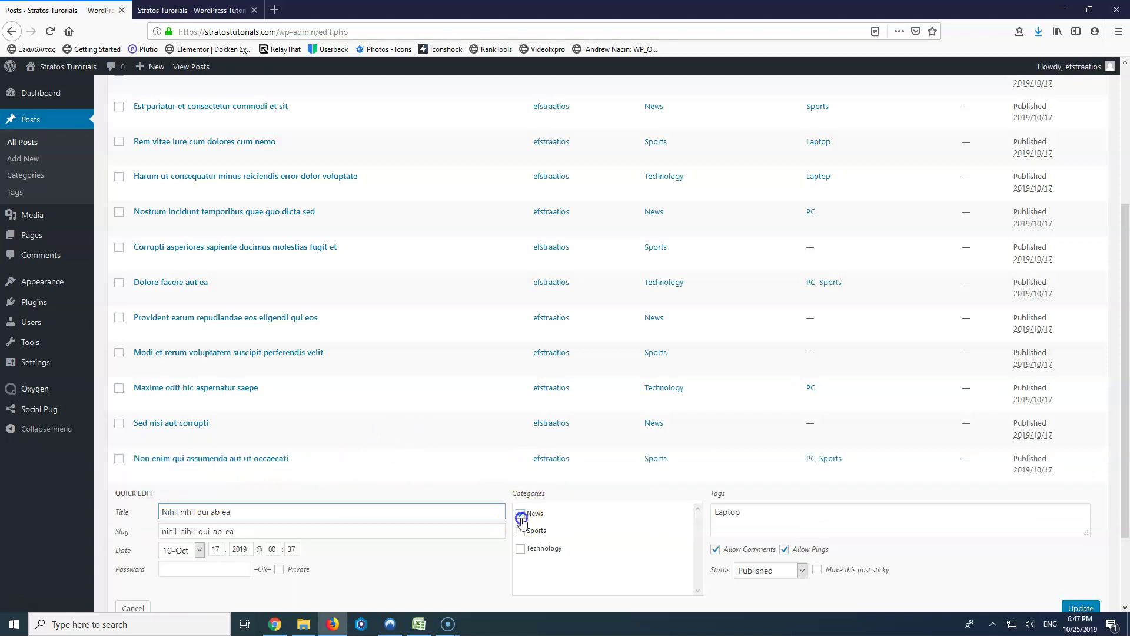
click(1081, 608)
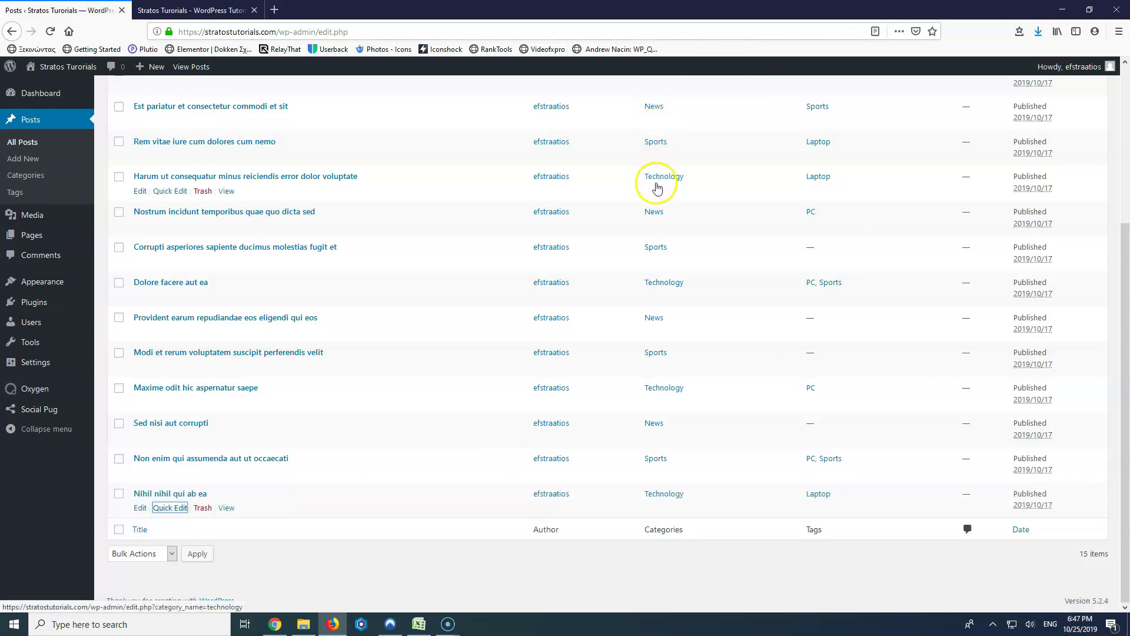
Step: View the bulk edit options for the first four posts in the list and cancel without updating
scroll(647, 412, up, 4)
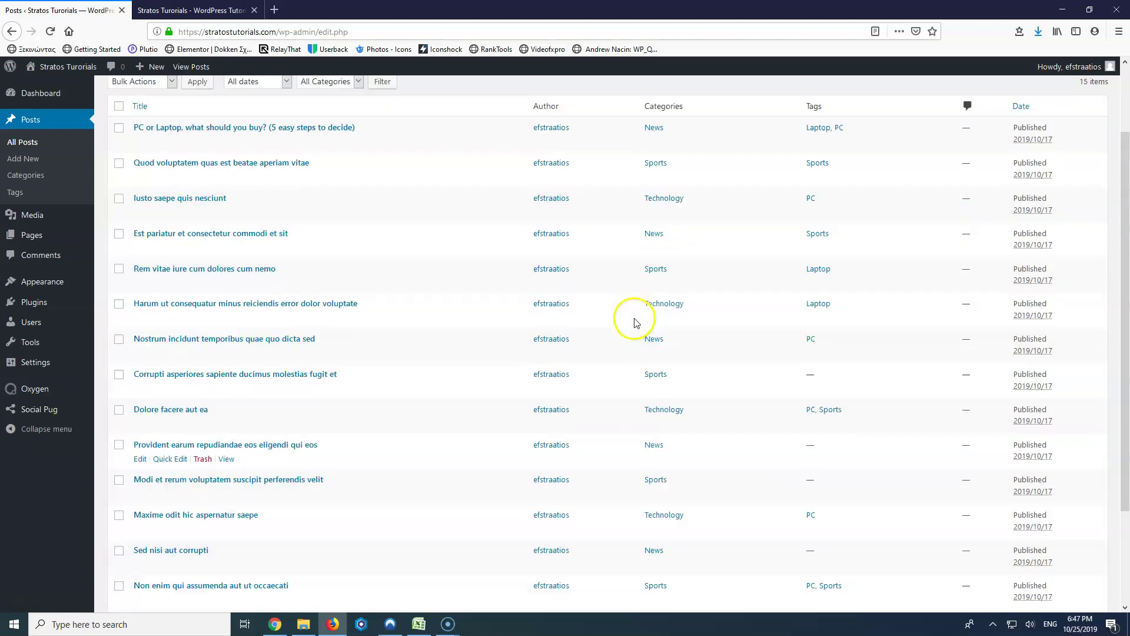
click(119, 218)
click(119, 253)
click(119, 288)
click(119, 324)
click(127, 171)
click(125, 203)
click(200, 172)
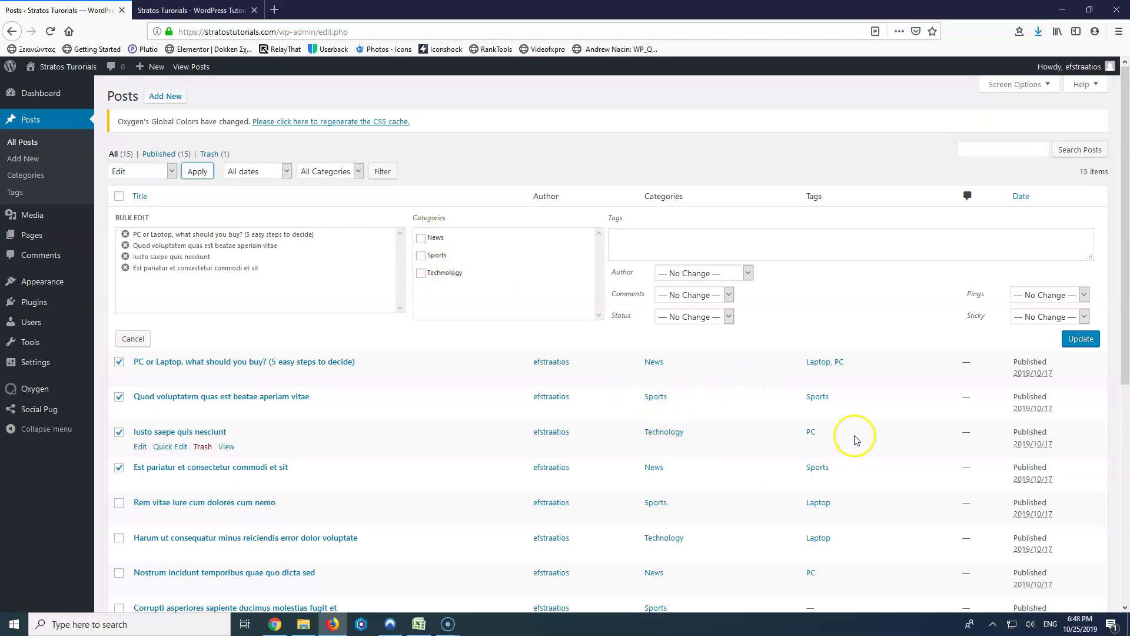
click(133, 338)
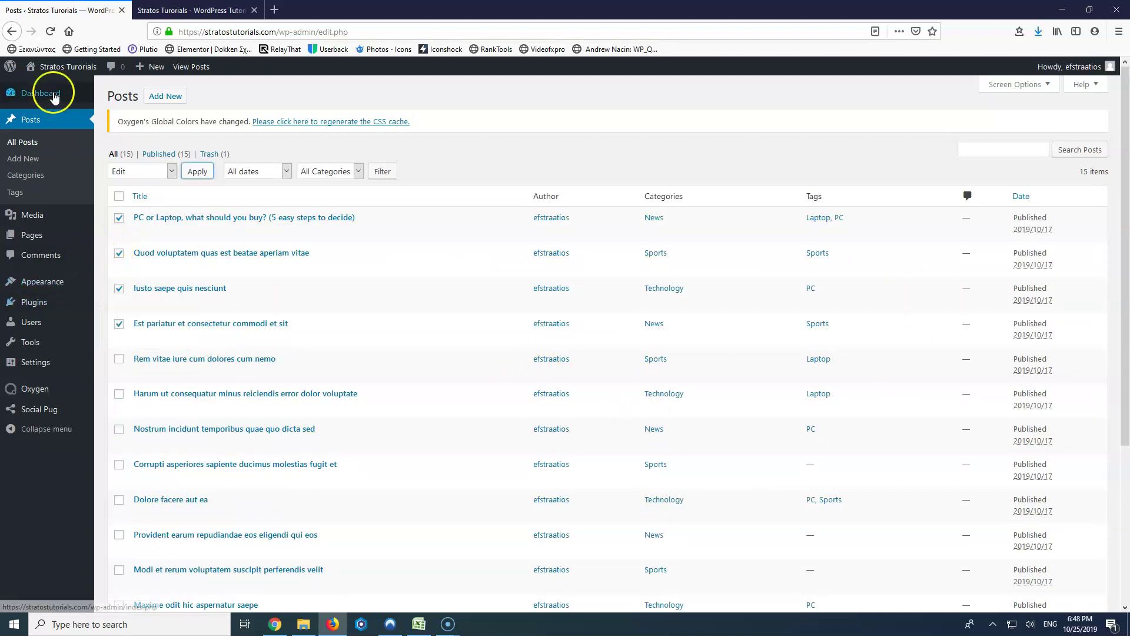
Step: Open the list of all pages in a new browser tab and switch to it
mouse_move(36, 235)
right_click(116, 238)
click(194, 211)
click(143, 10)
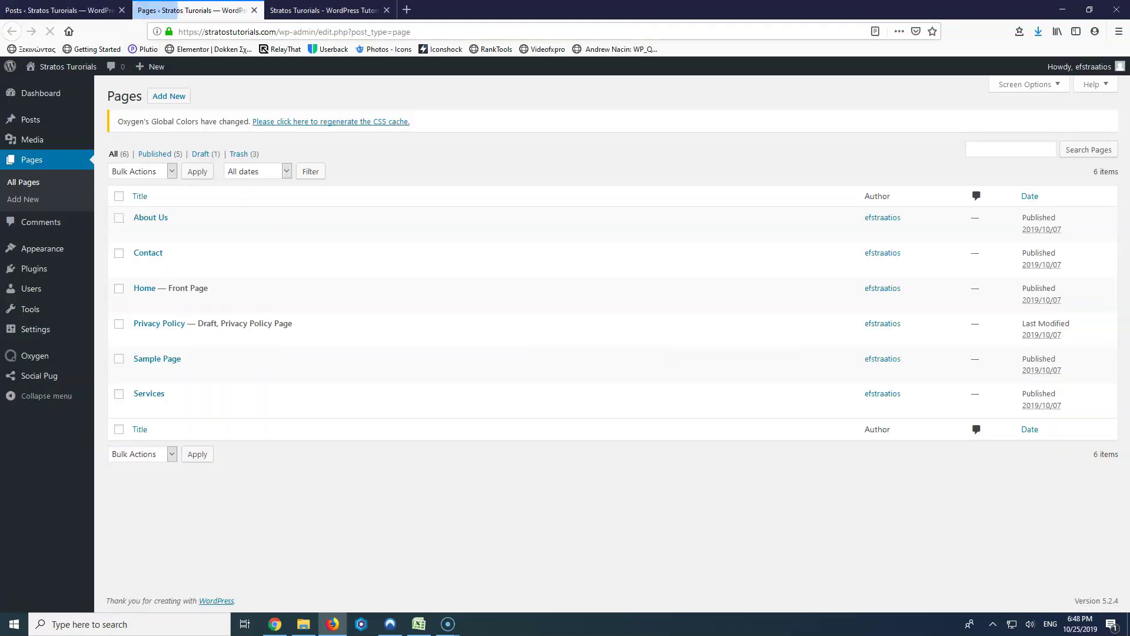
Step: Open the Home front page for editing in a new browser tab and launch it in the Oxygen visual editor
right_click(143, 292)
click(171, 297)
click(333, 10)
drag(446, 10, 313, 10)
click(445, 10)
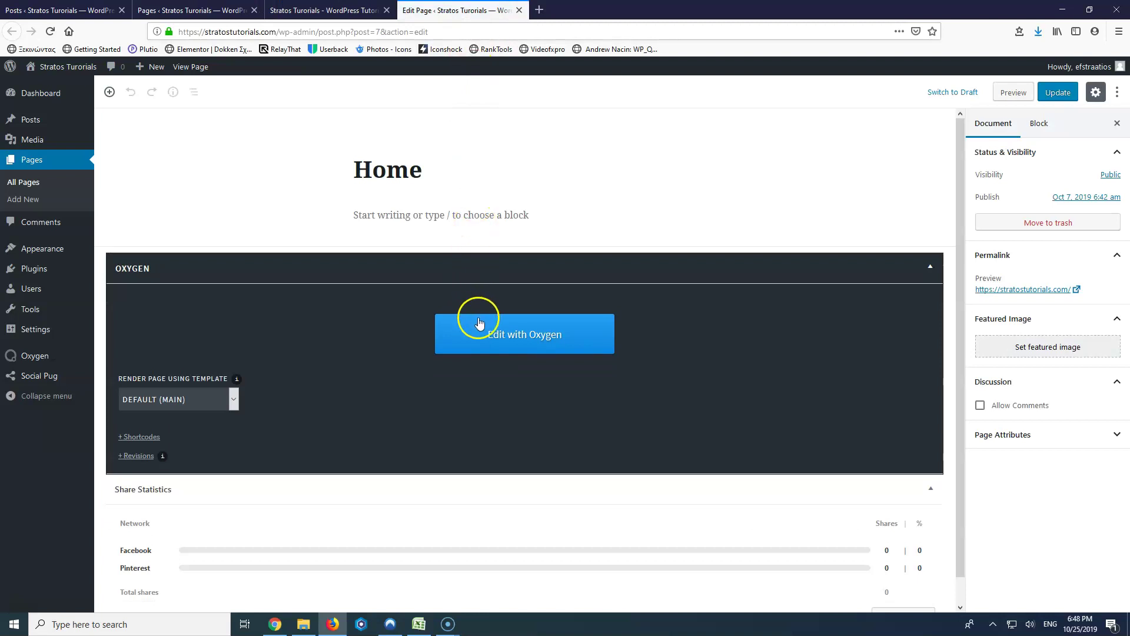
click(512, 337)
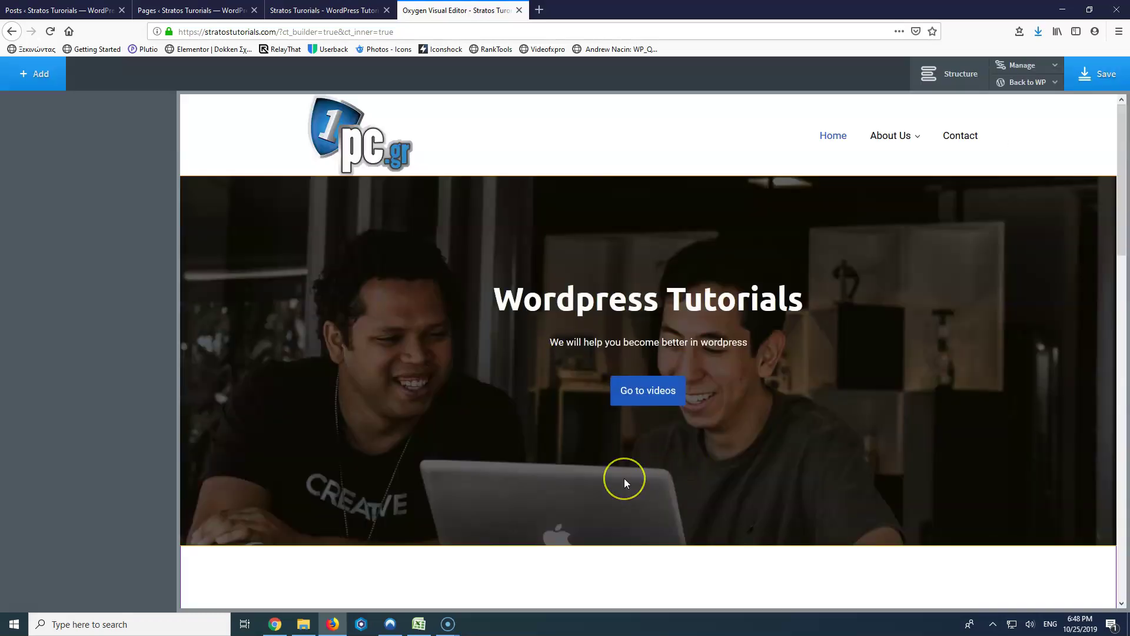
Step: Add an Easy Posts component to the "What they say about us" testimonial section
scroll(626, 478, down, 9)
scroll(632, 482, down, 9)
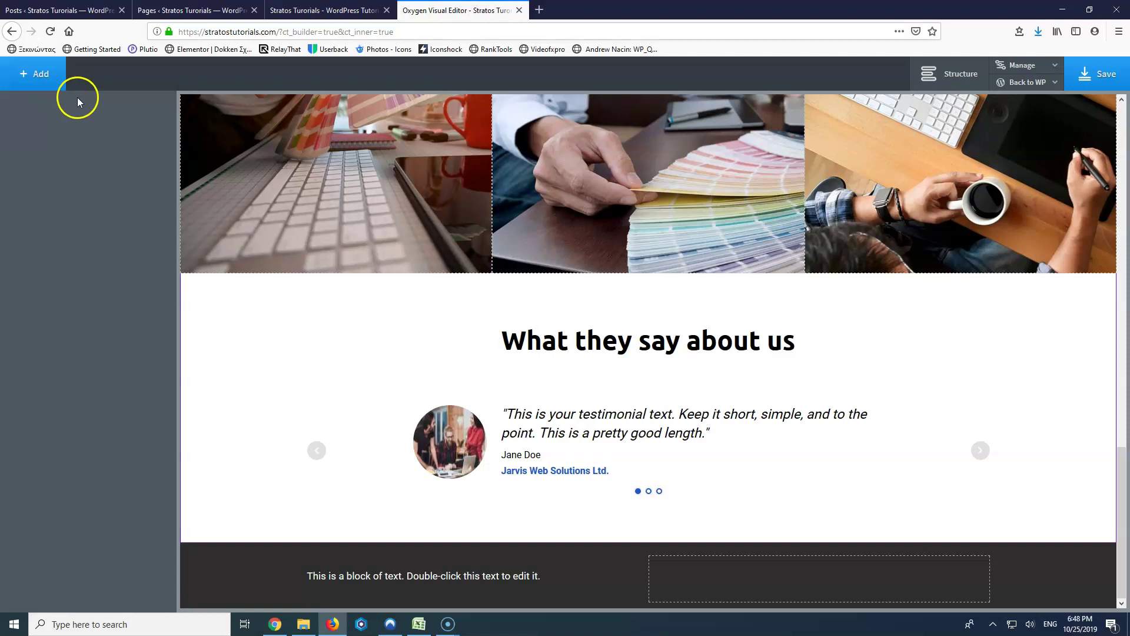
click(250, 418)
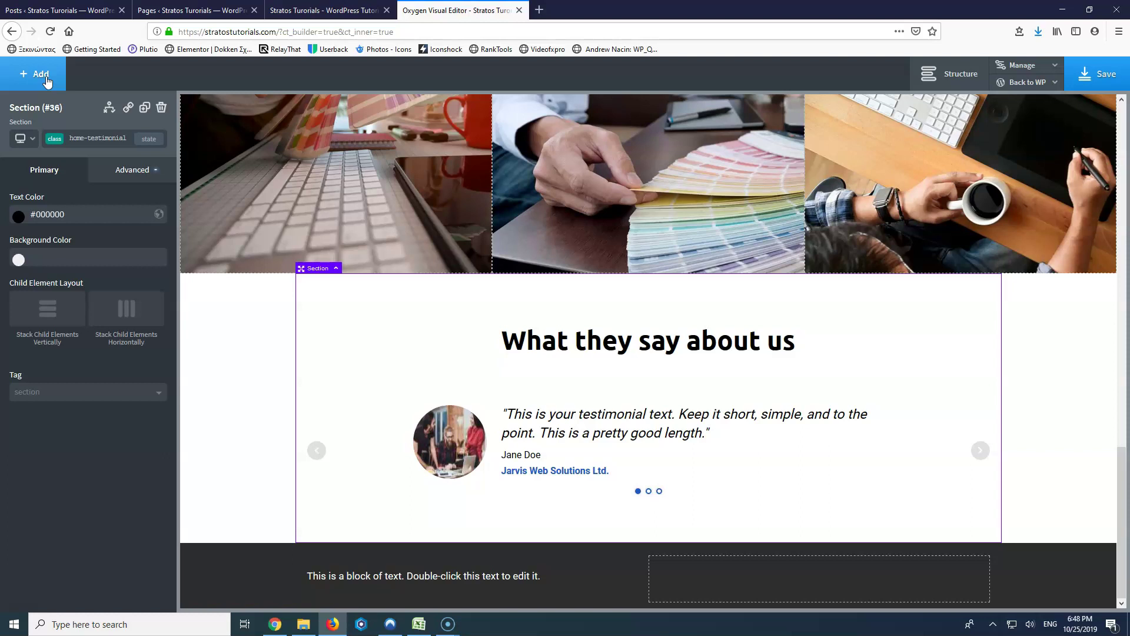
click(47, 80)
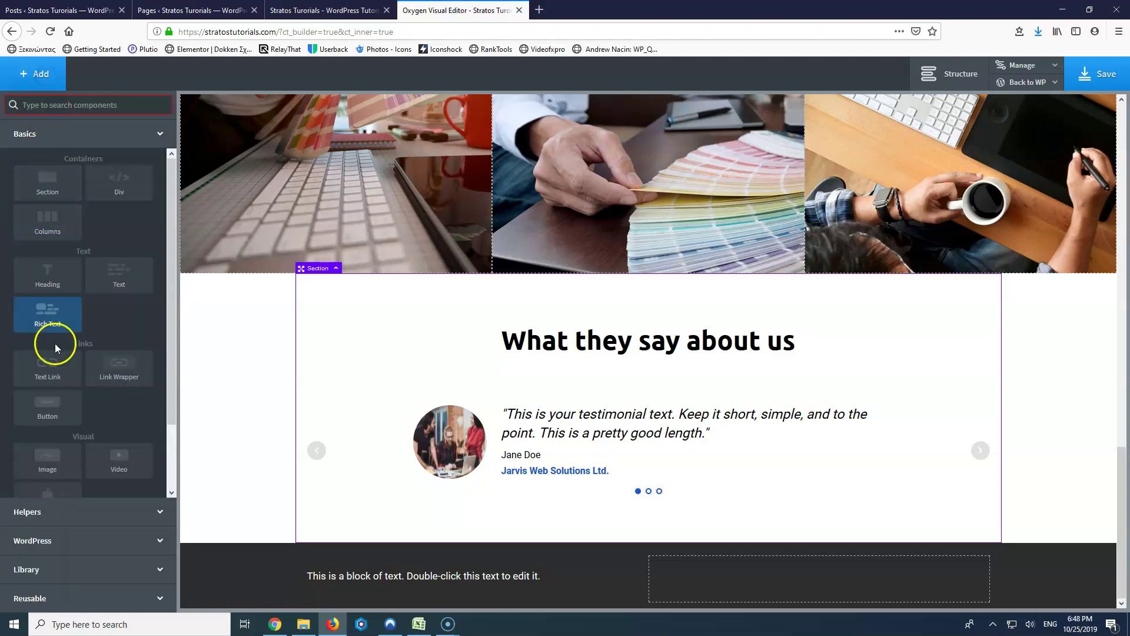
scroll(56, 377, down, 2)
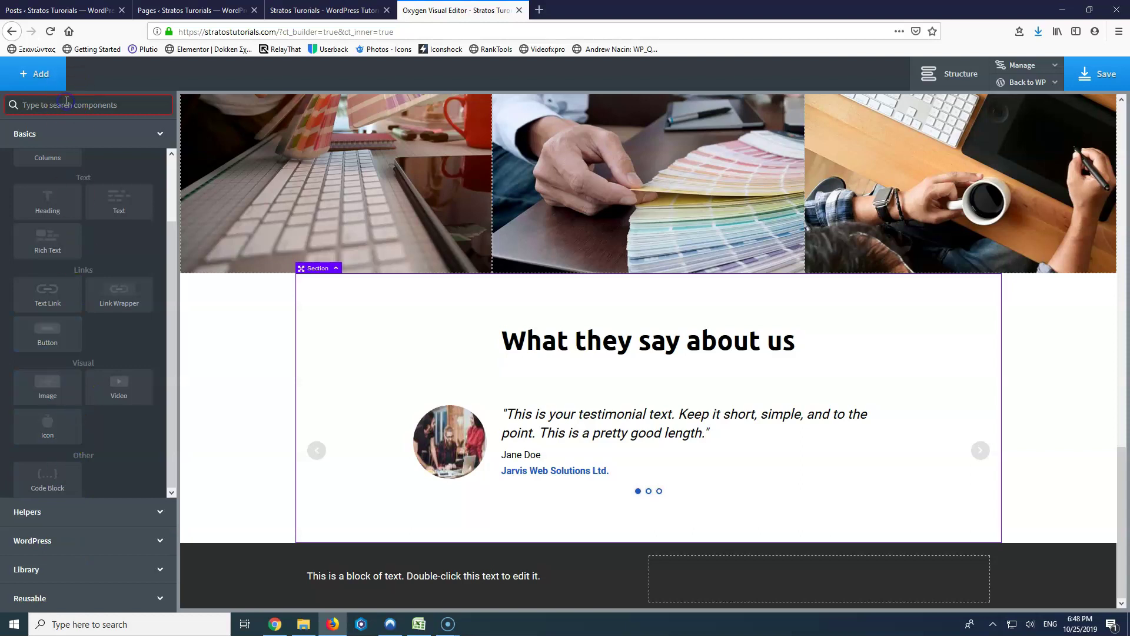
text(eas)
click(61, 154)
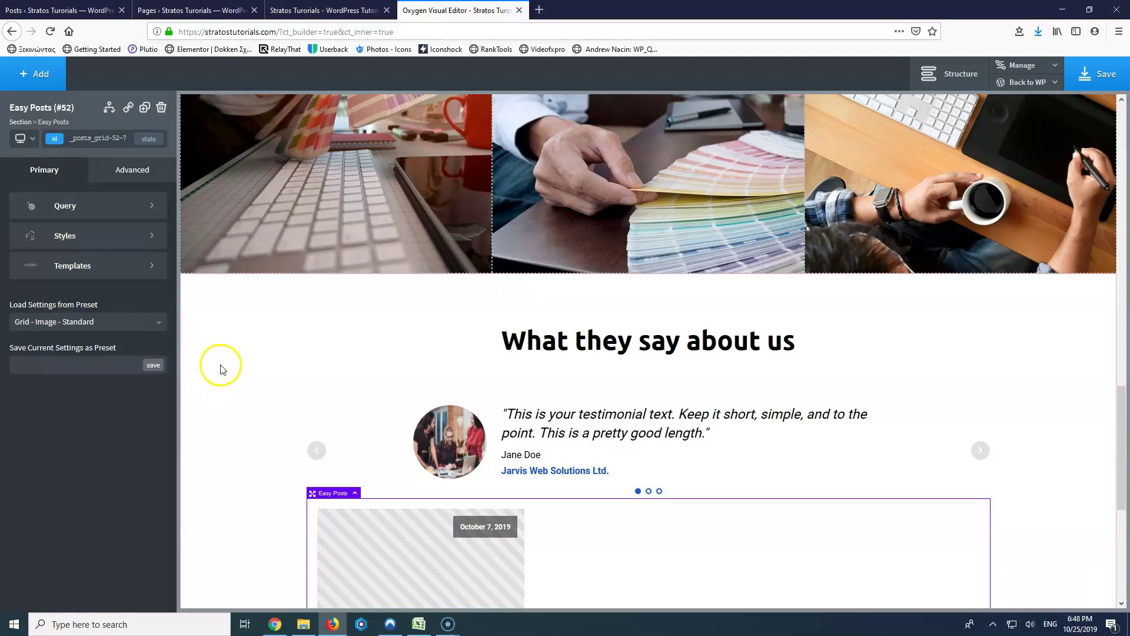
Step: Add a new section directly below the "What they say about us" testimonial section
scroll(204, 311, down, 1)
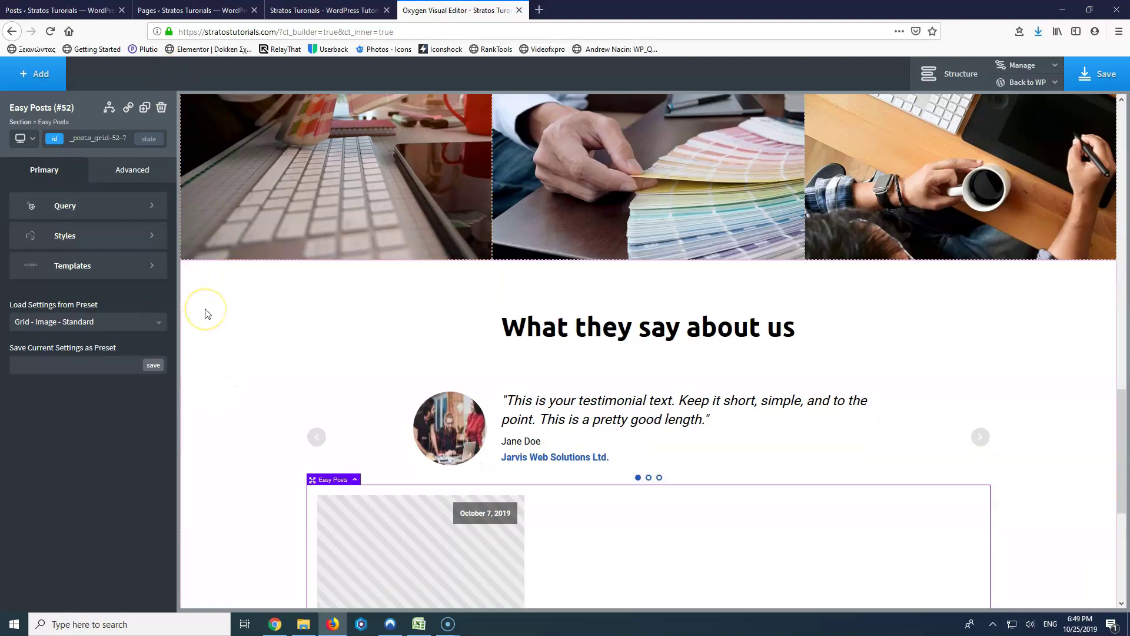
scroll(212, 311, down, 2)
click(948, 74)
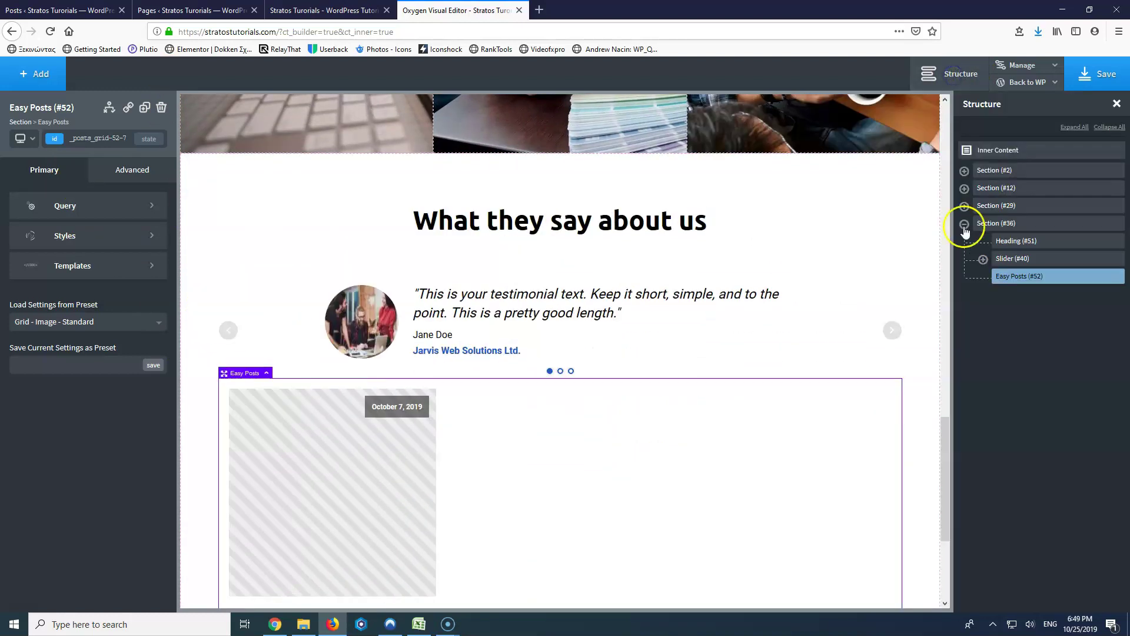
click(997, 223)
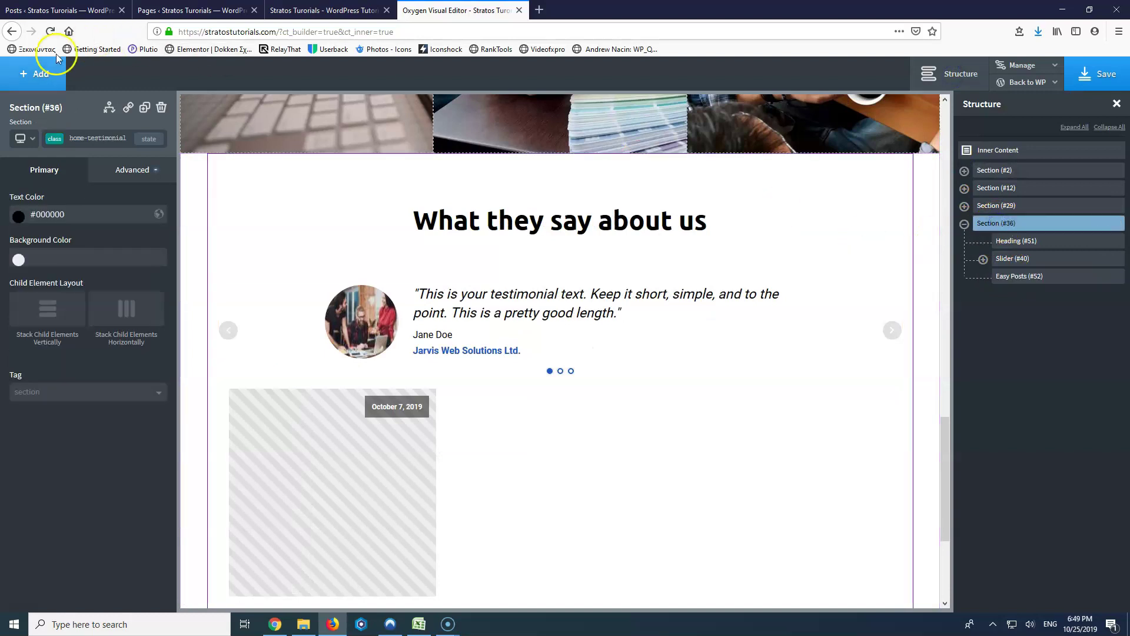
click(35, 74)
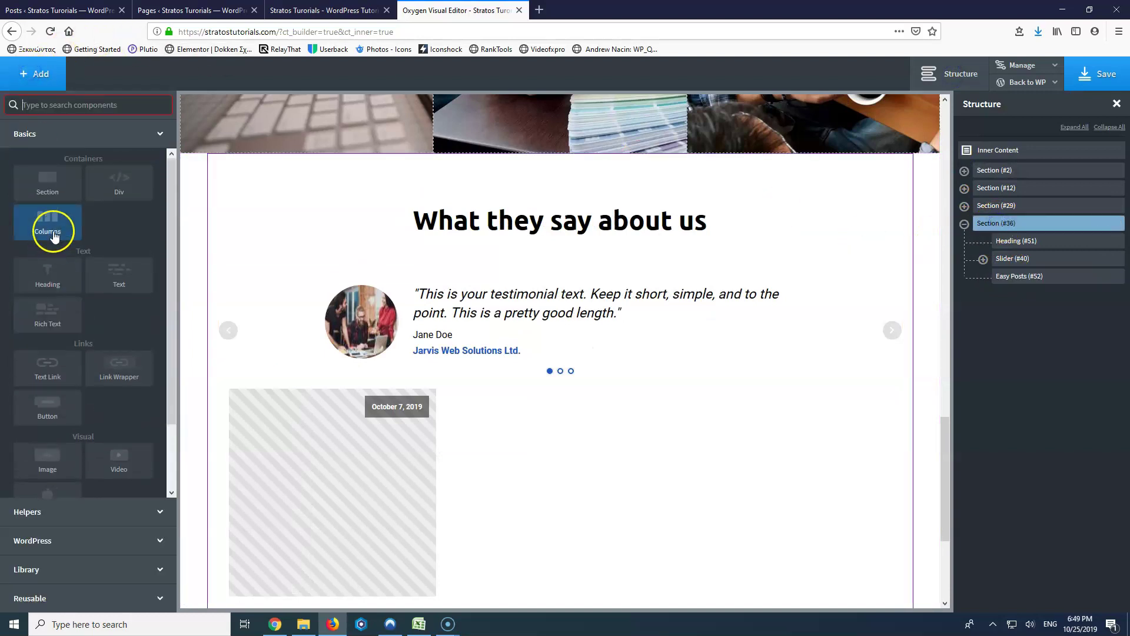
click(47, 179)
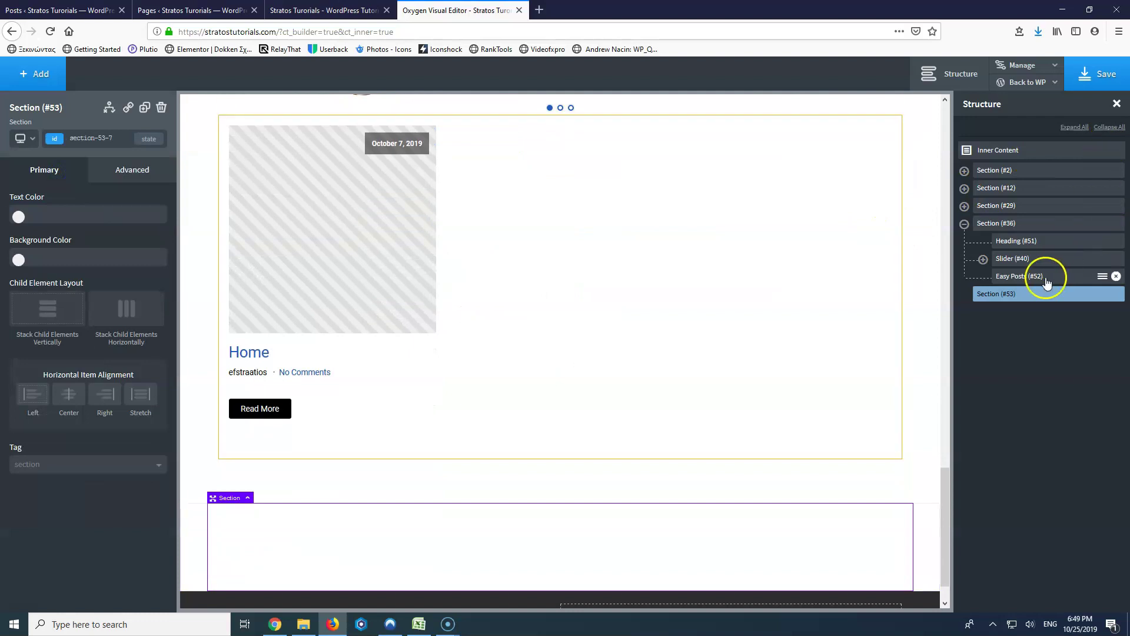
Step: Add a heading to the new empty section and set its text to "News"
click(29, 72)
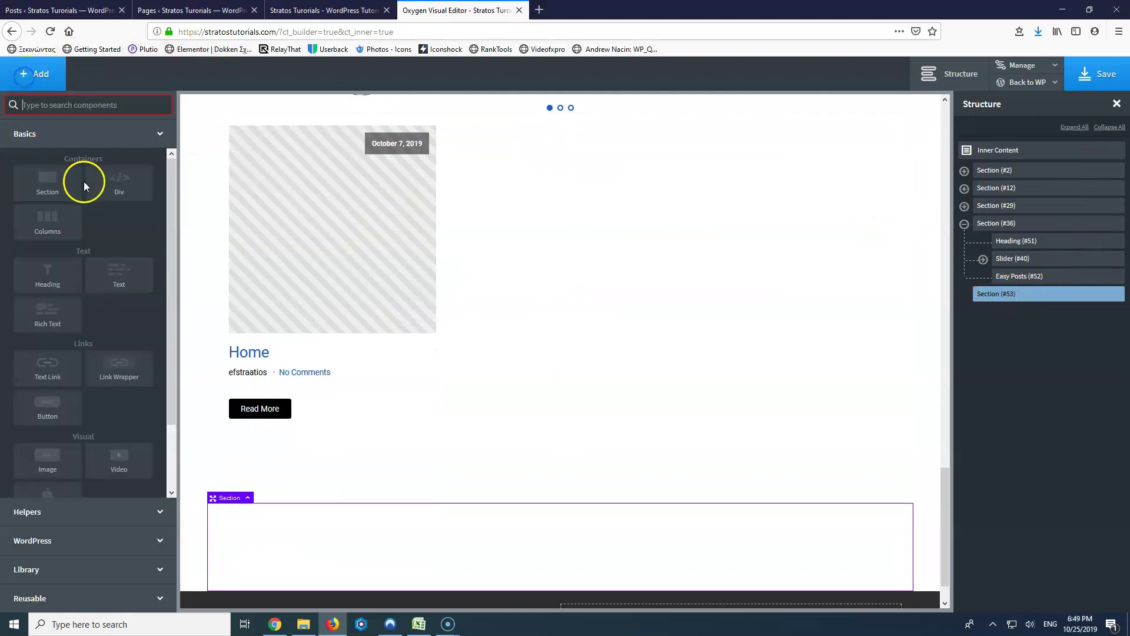
click(47, 272)
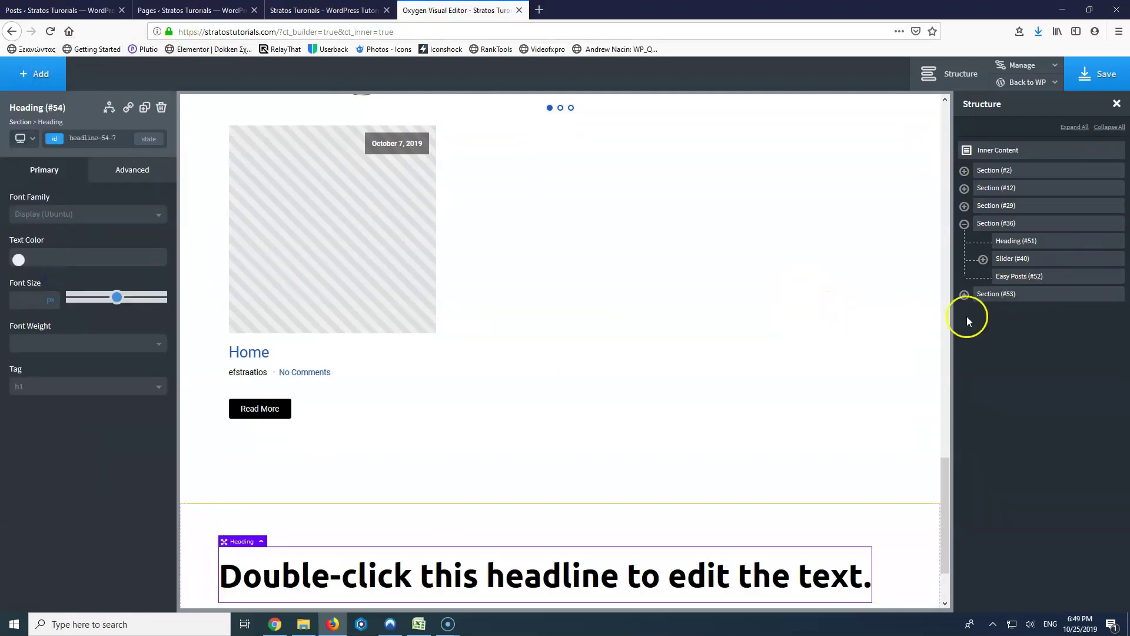
click(964, 294)
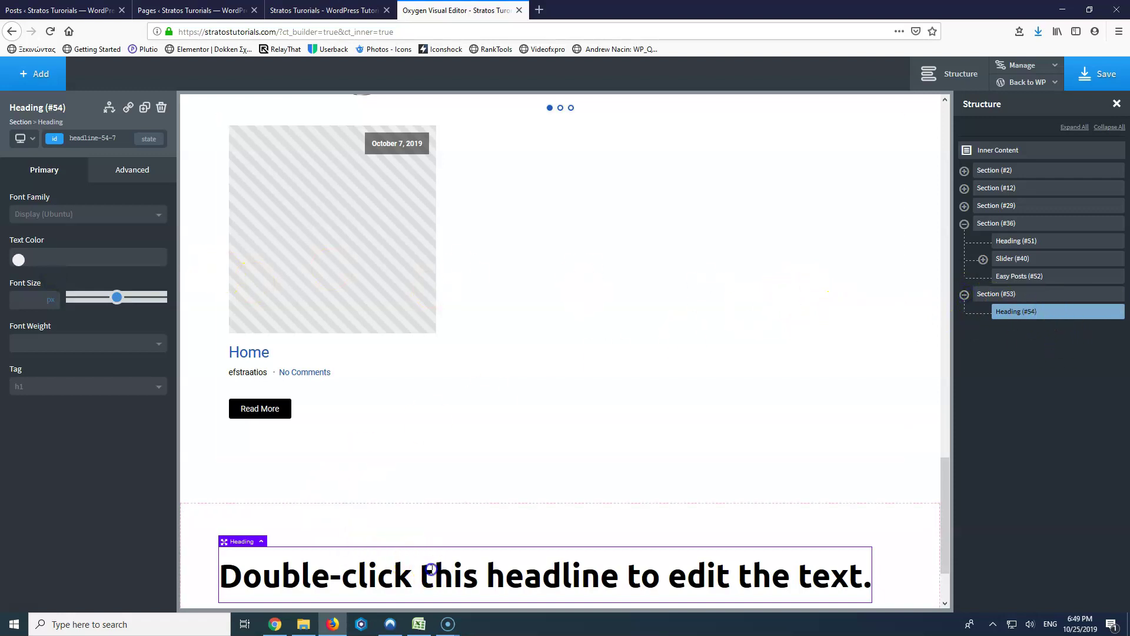
double_click(431, 569)
double_click(432, 569)
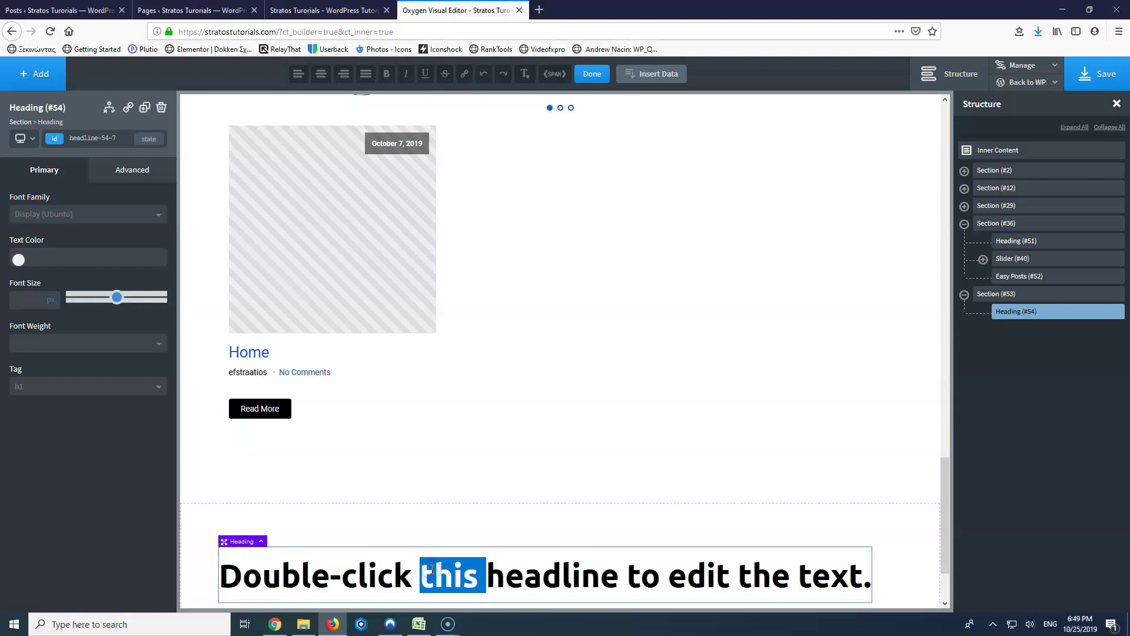
triple_click(431, 568)
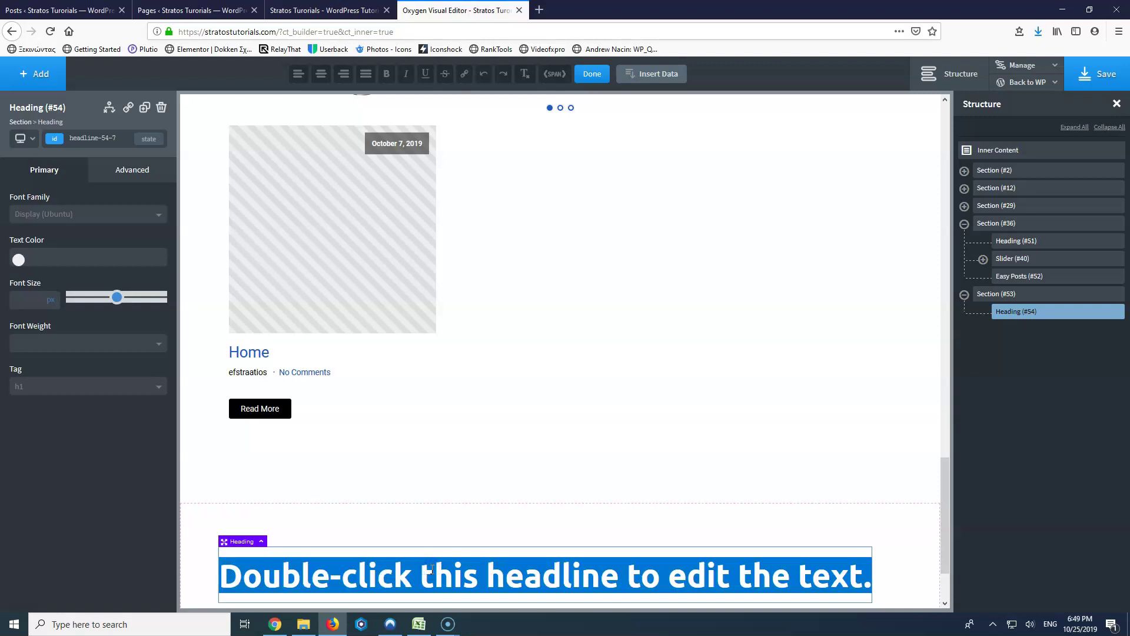
text(News)
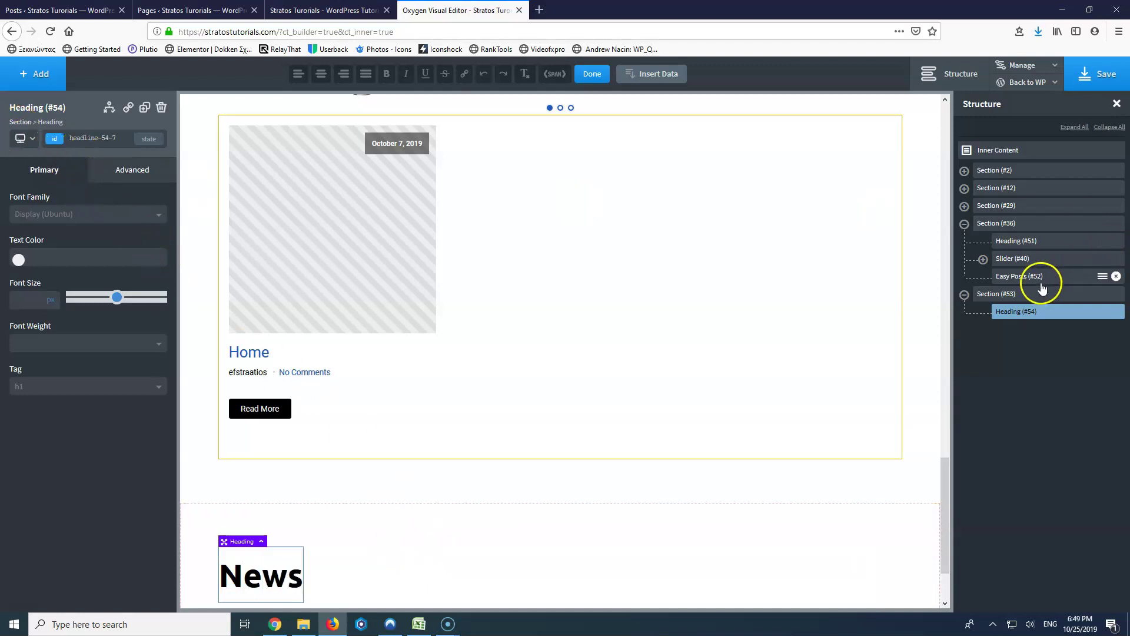
Step: Stack the News section's child elements vertically and align them horizontally to the center
click(993, 294)
click(70, 315)
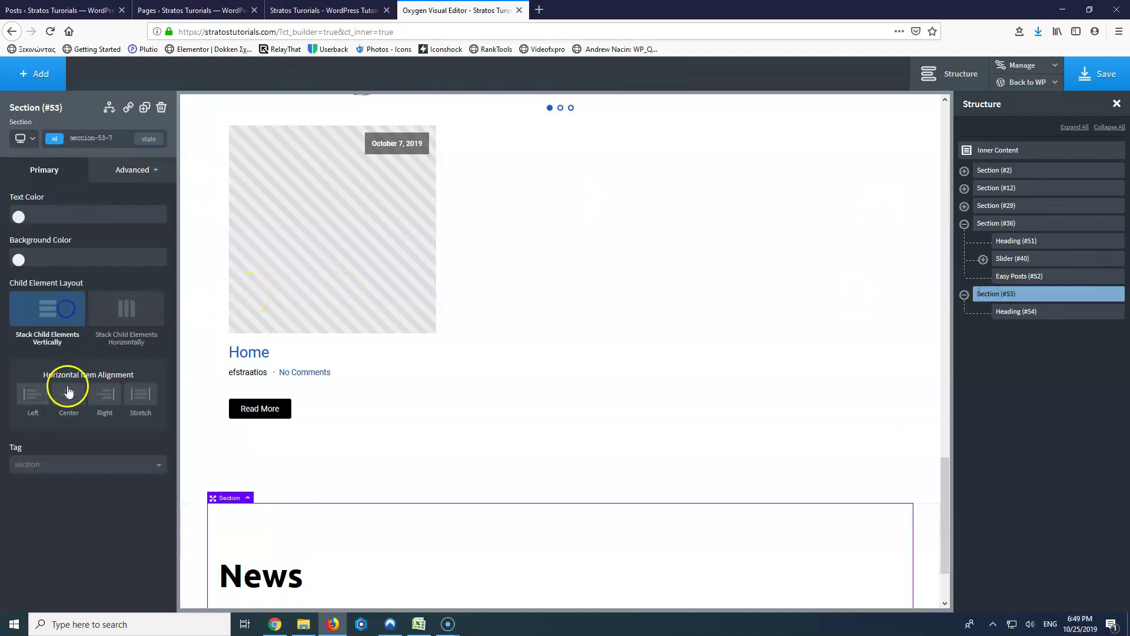
click(69, 393)
Step: Add a div below the News heading and set its width to 100 px
click(39, 73)
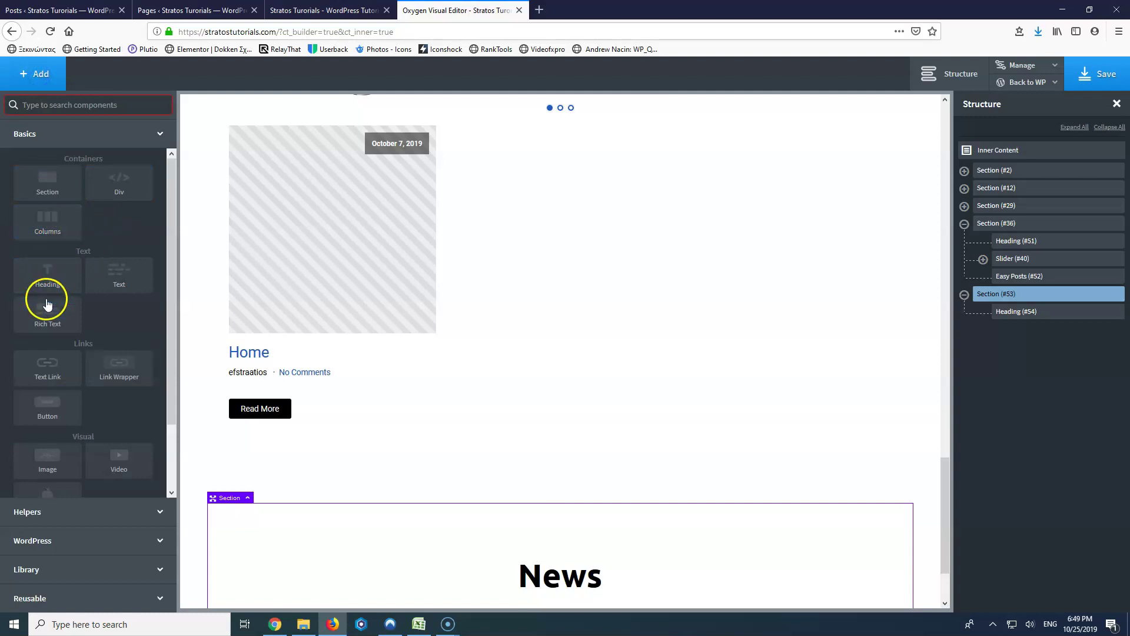
click(122, 183)
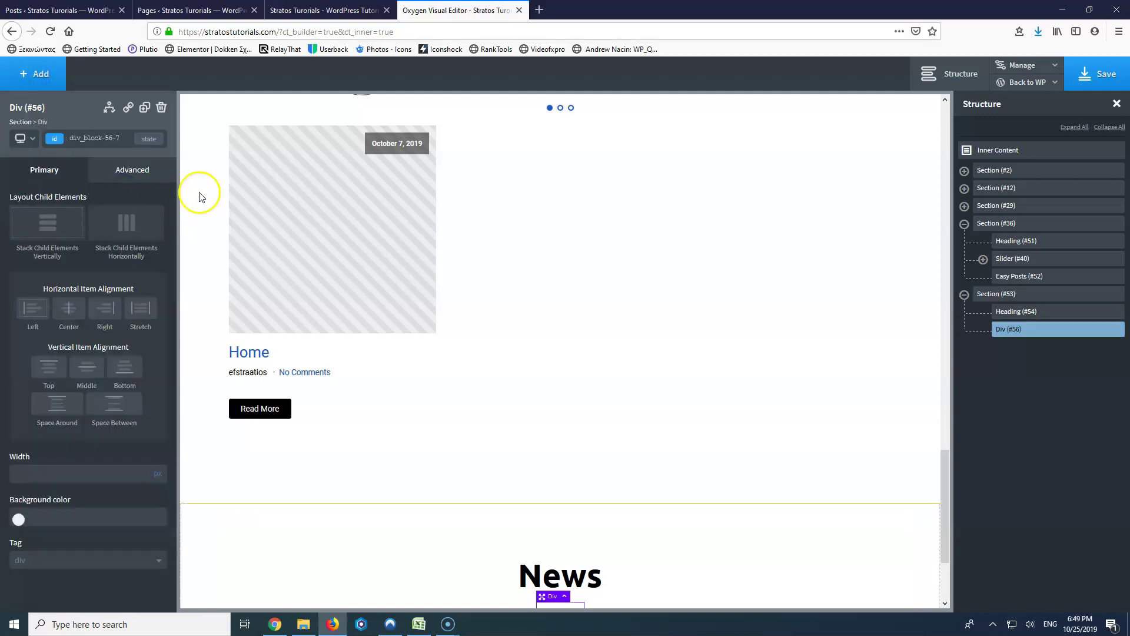
click(128, 177)
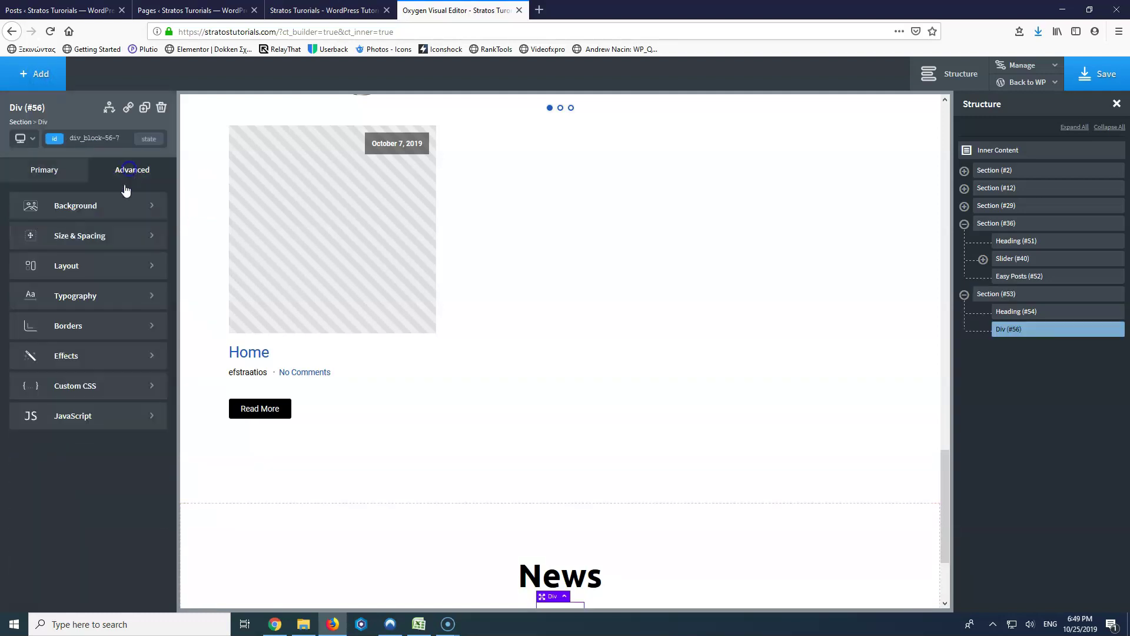
scroll(316, 344, down, 3)
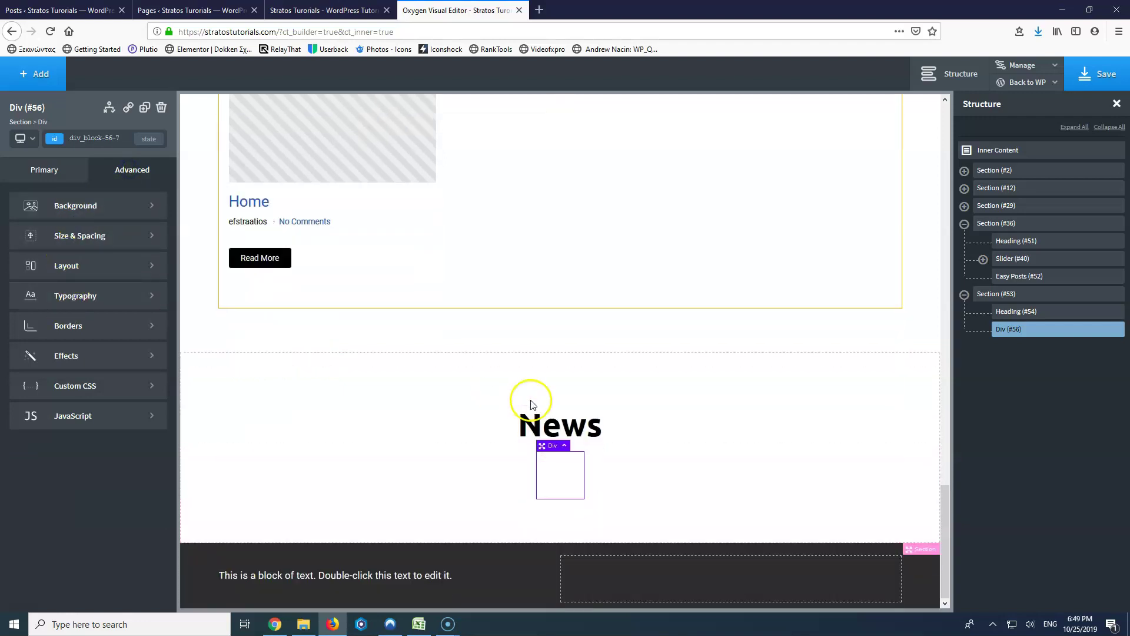
click(69, 235)
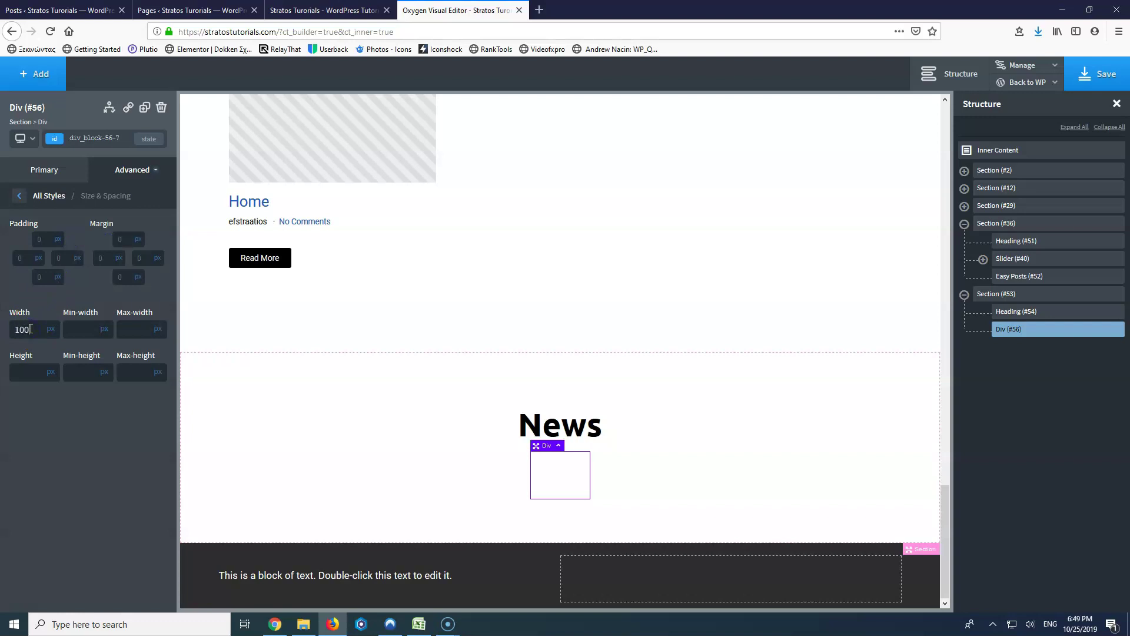
click(23, 197)
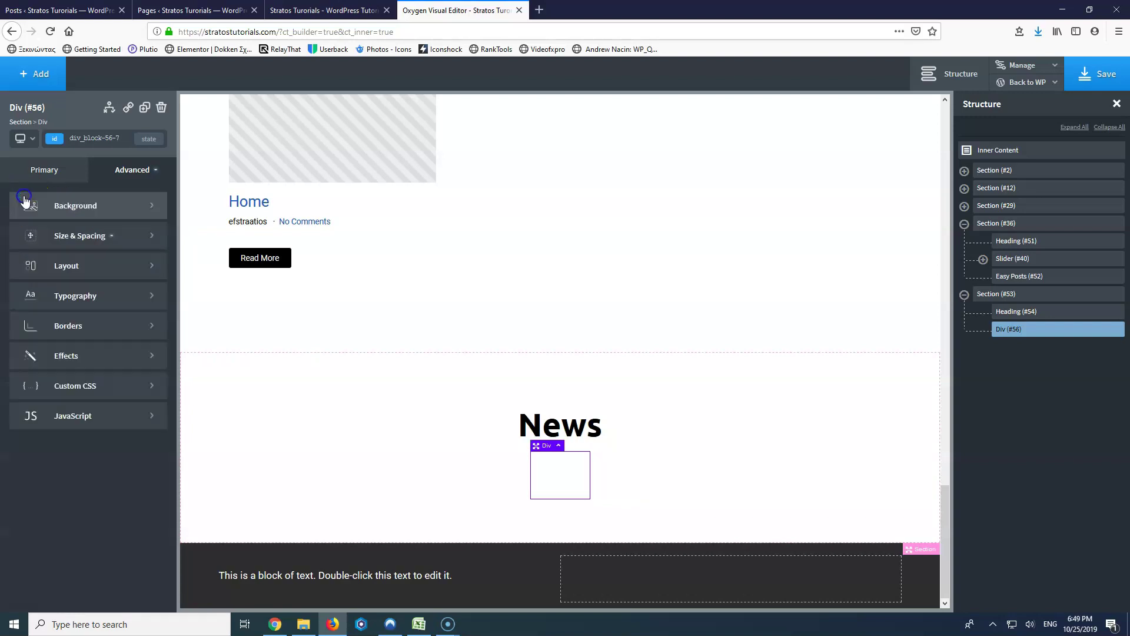
Step: Give the div a 3 px solid #000000 bottom border and add a small bottom margin beneath it
click(79, 325)
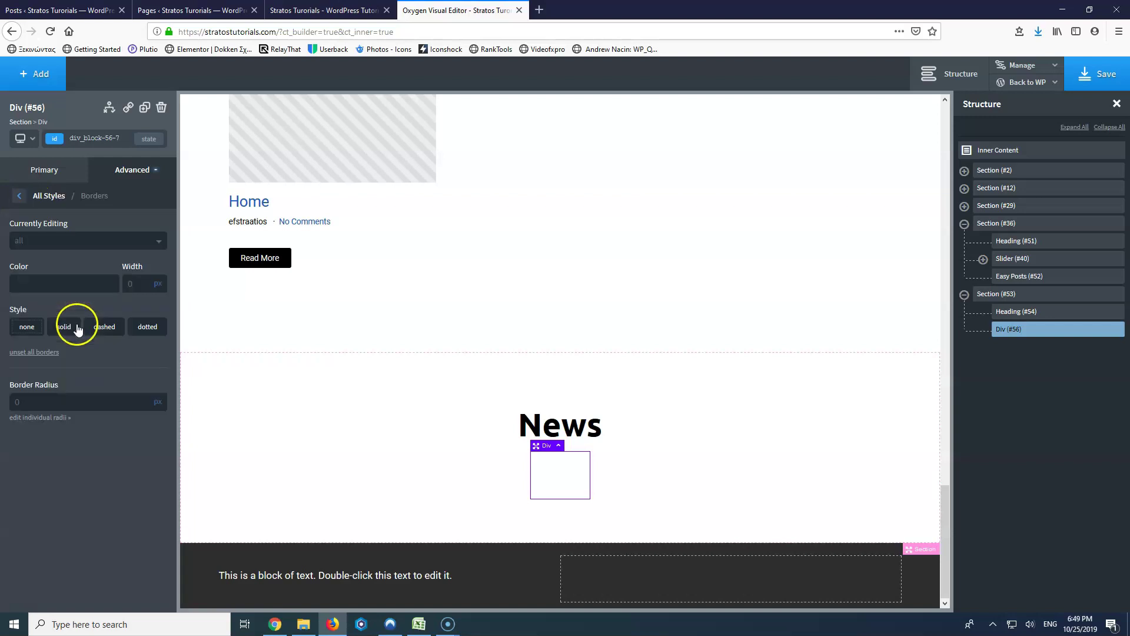
click(63, 240)
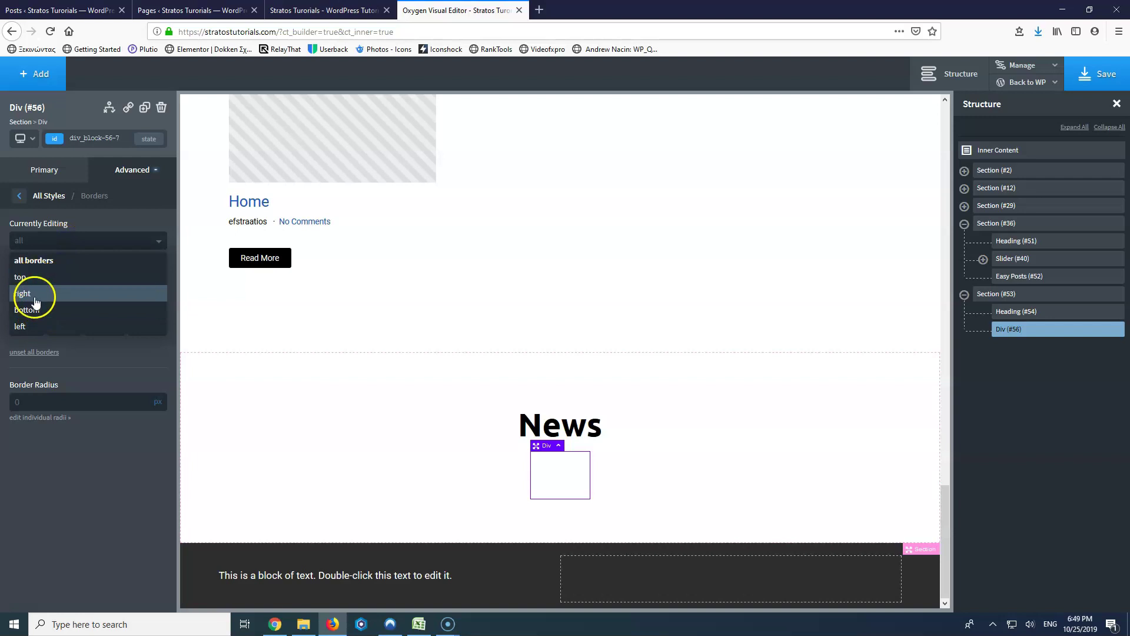
click(34, 309)
text(3)
click(18, 285)
drag(33, 323, 10, 391)
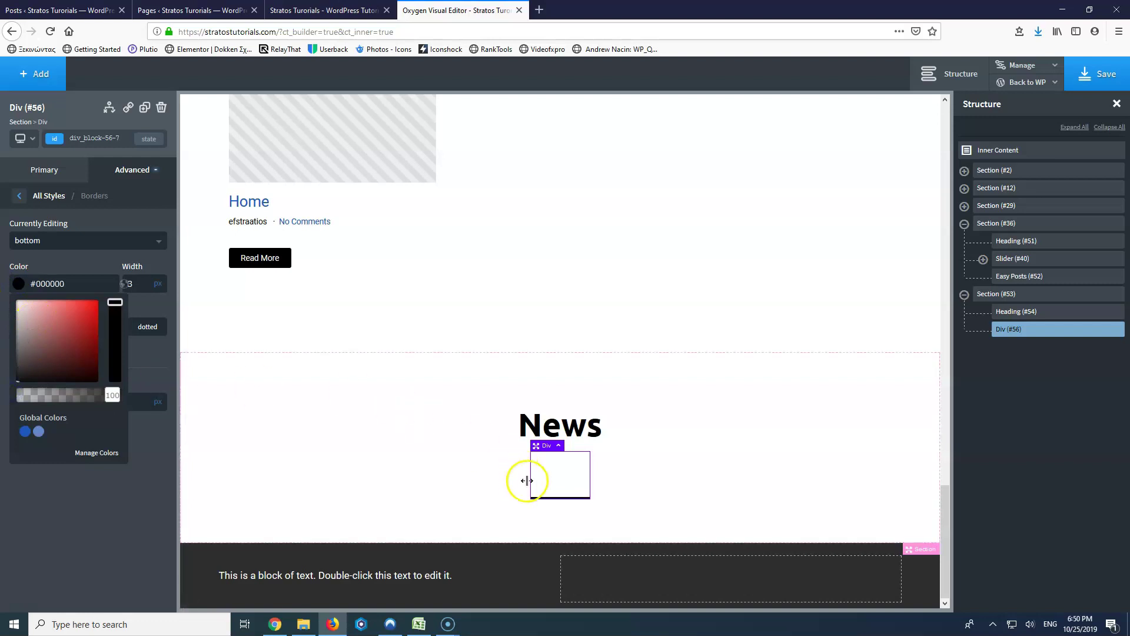
click(549, 485)
drag(555, 501, 555, 513)
Step: Move the Easy Posts component into the News section below the div and save the page
drag(1023, 281, 1023, 347)
click(1093, 73)
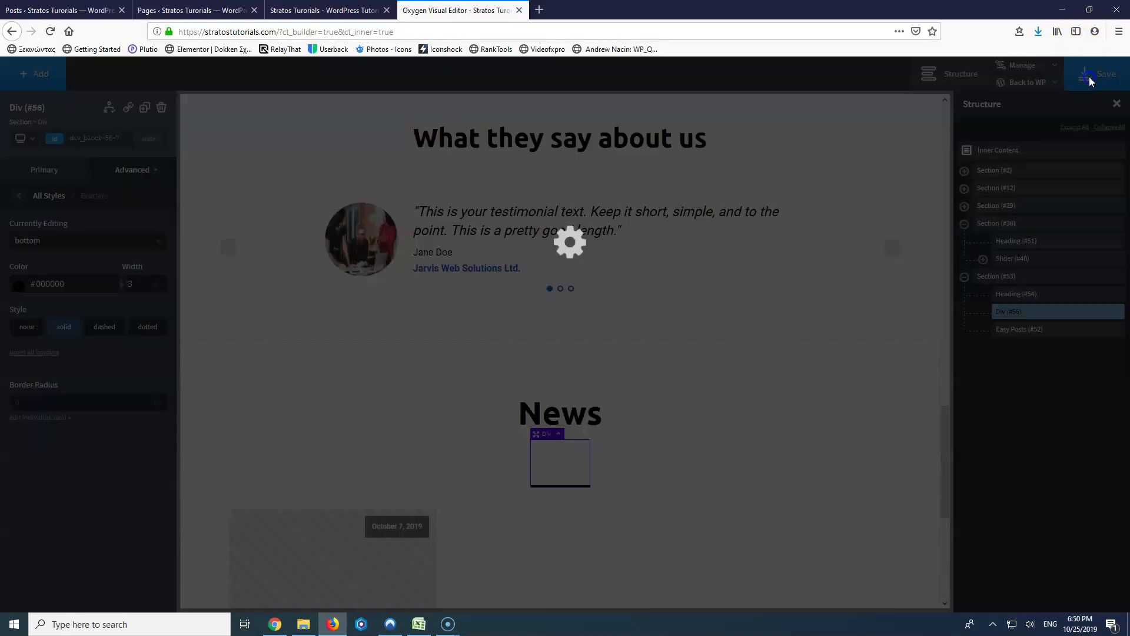
Step: Reload the live home page in its browser tab and check the News section near the page's end
click(328, 12)
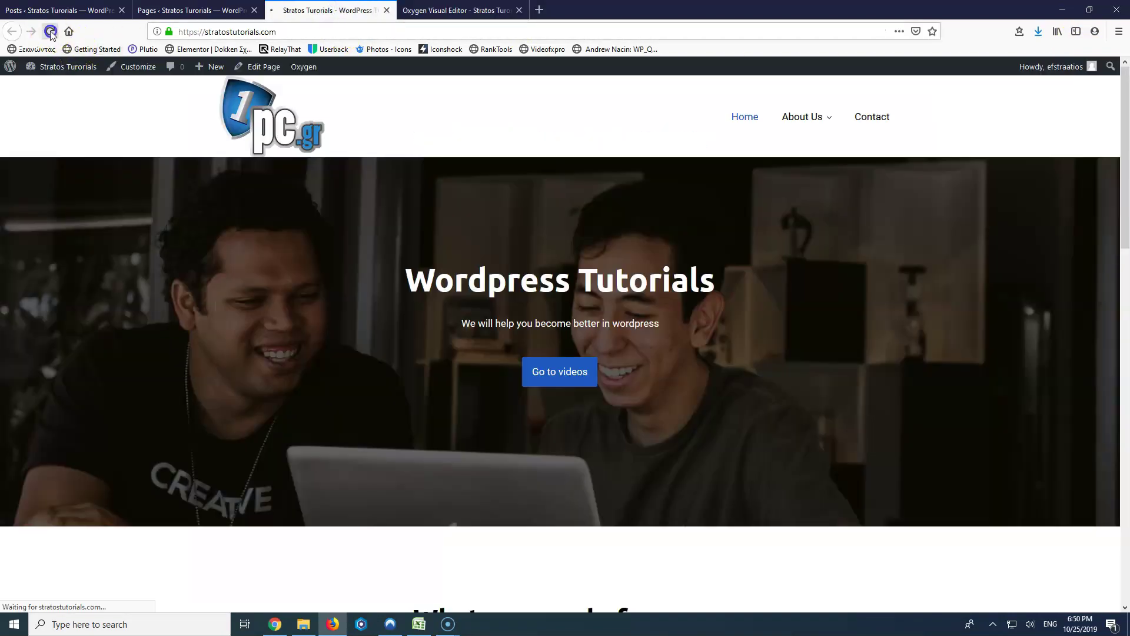
click(50, 31)
scroll(121, 313, down, 10)
scroll(121, 313, down, 10)
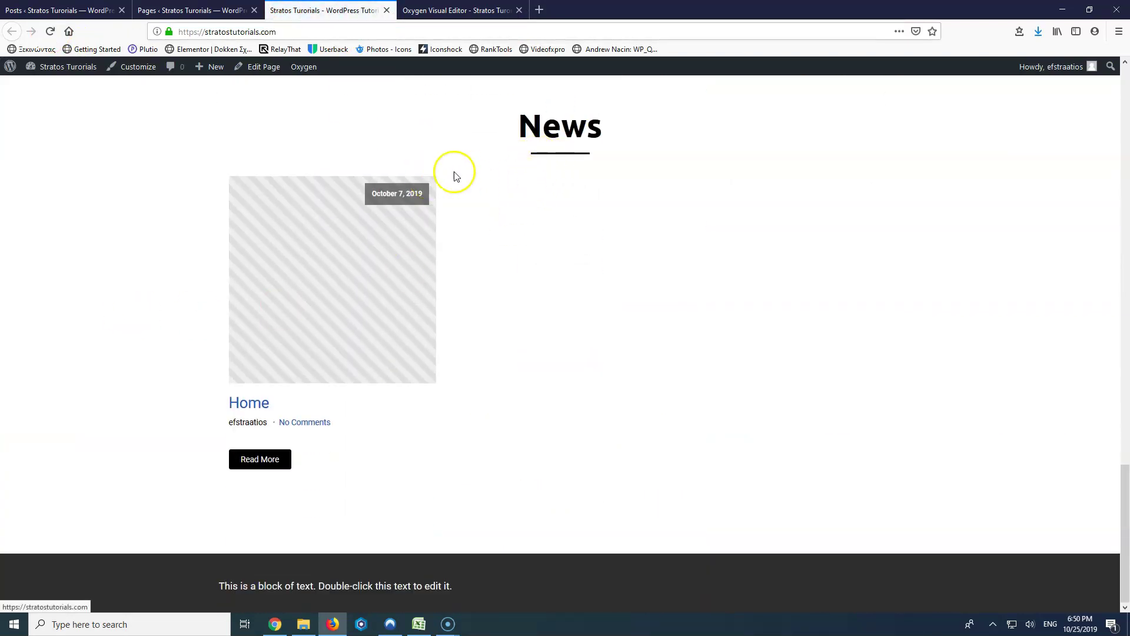
Step: Return to the Oxygen editor and set the Easy Posts component to a custom query with post type "post"
click(422, 11)
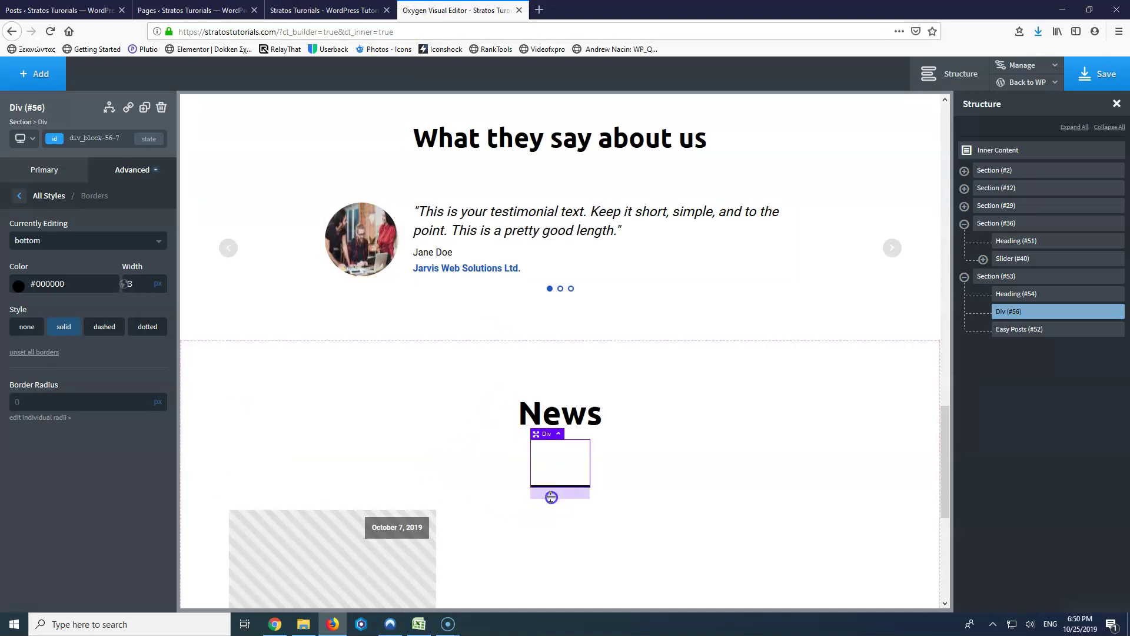
click(302, 565)
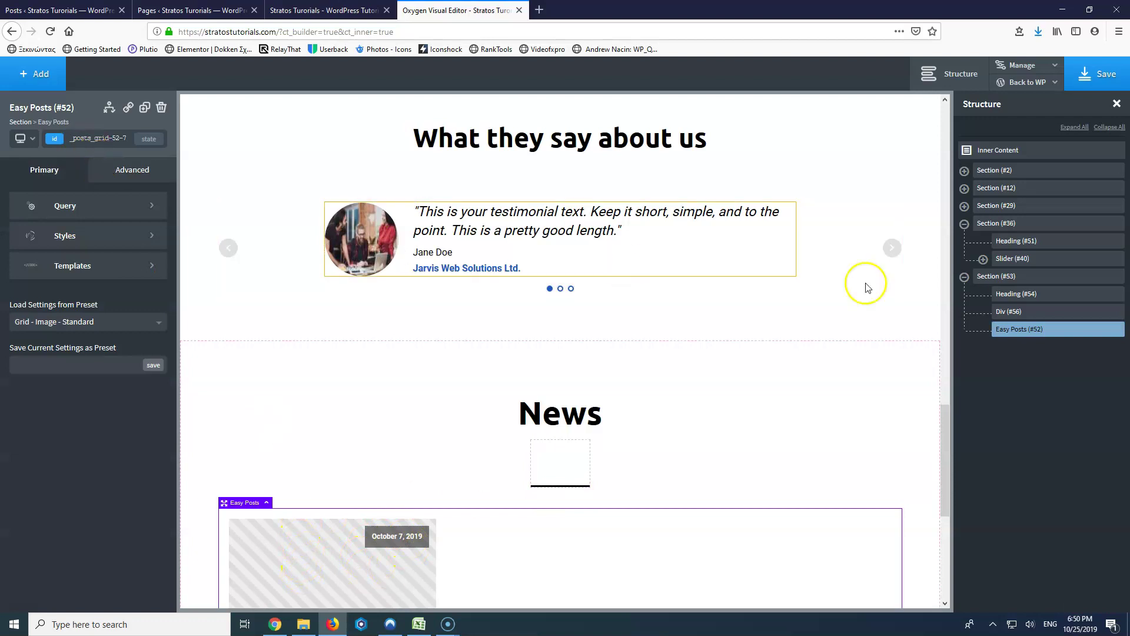
click(86, 207)
click(86, 251)
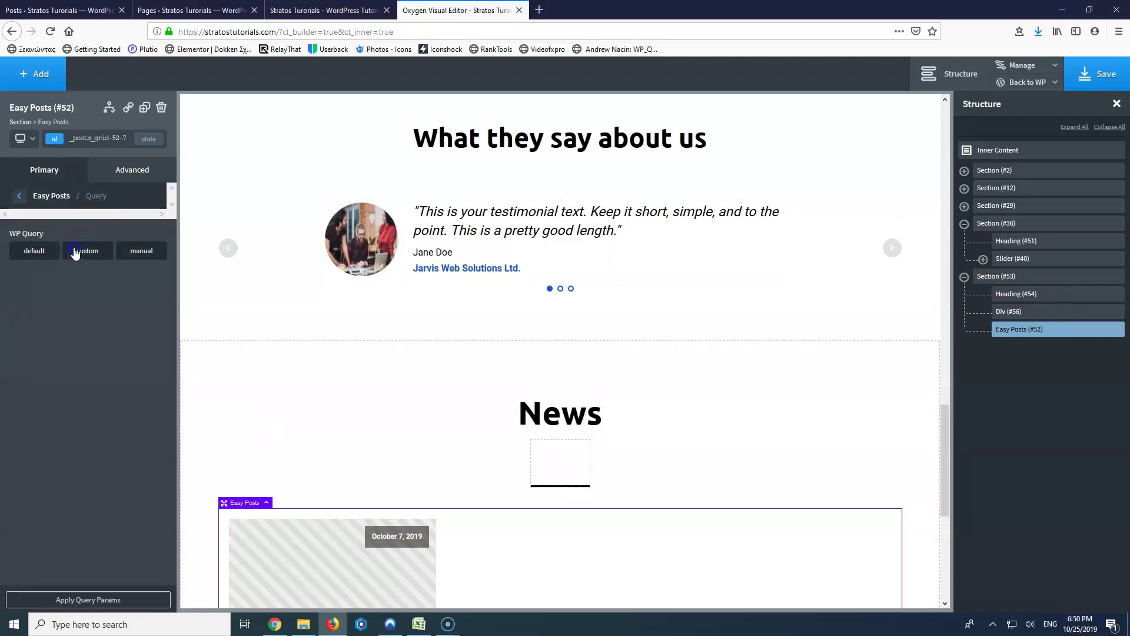
click(83, 280)
click(78, 251)
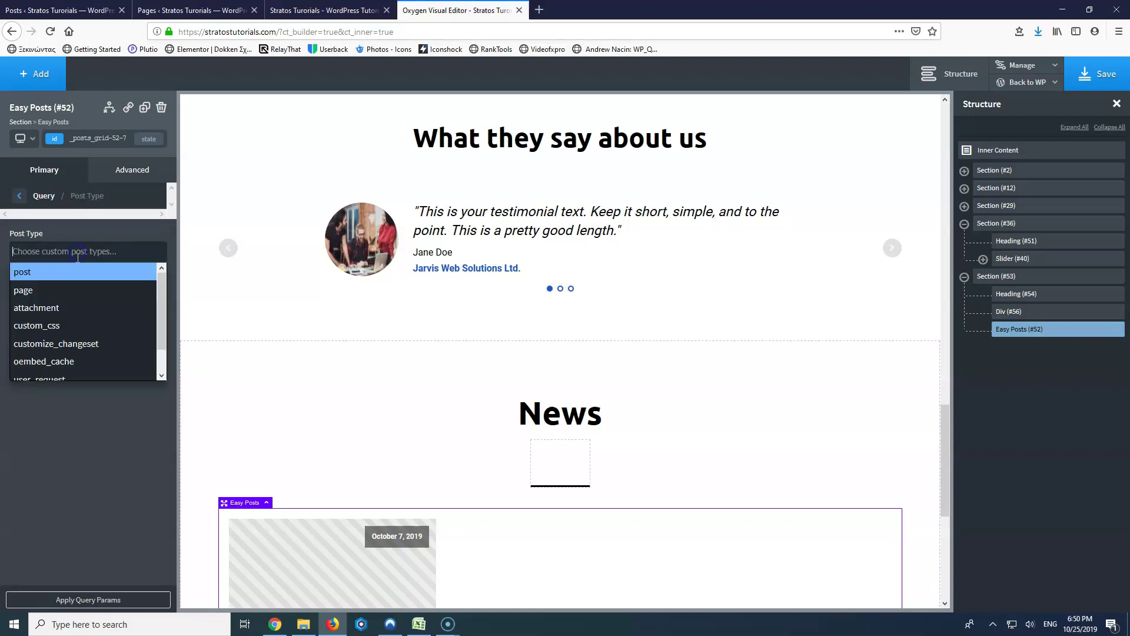
click(50, 274)
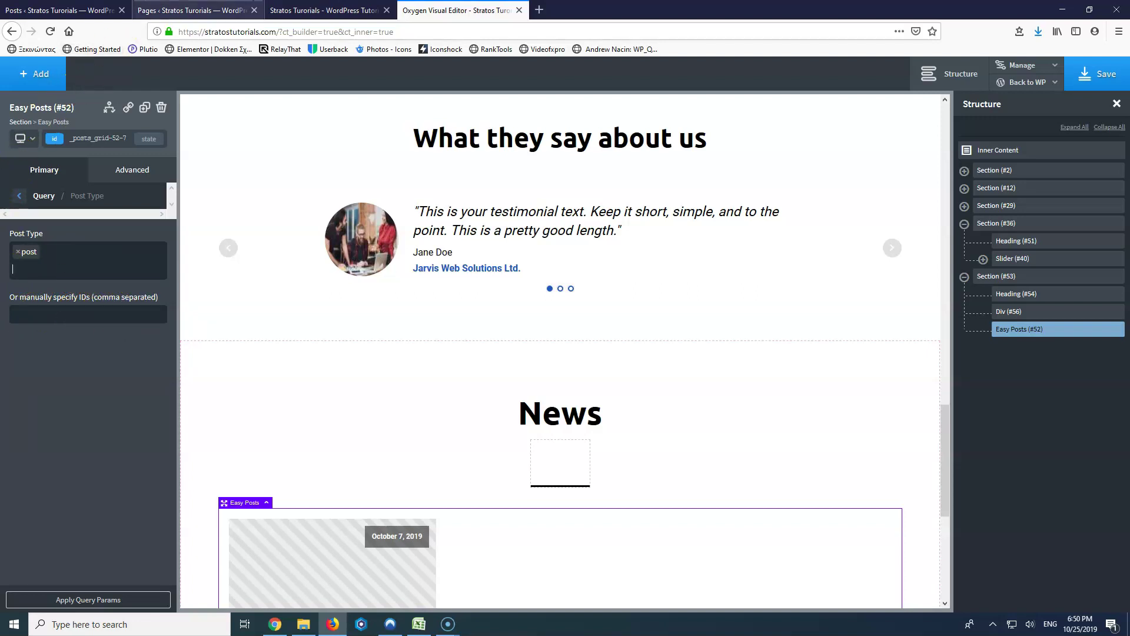
Step: Open the first post in the posts list for editing, highlight its post ID in the address, and close its tab
click(191, 10)
mouse_move(38, 121)
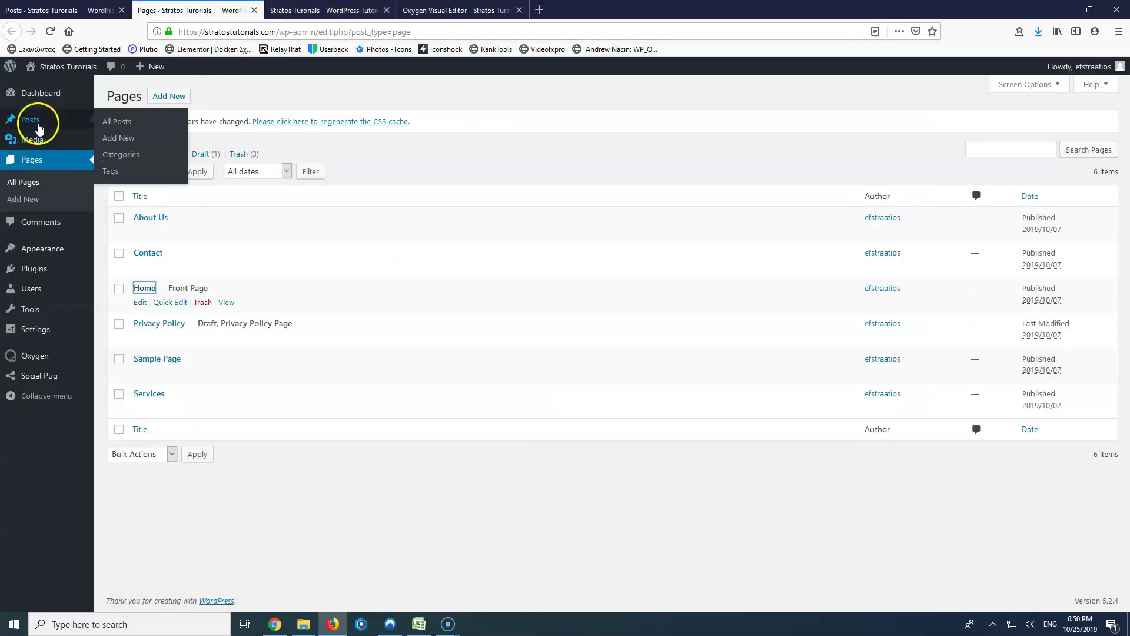
middle_click(113, 121)
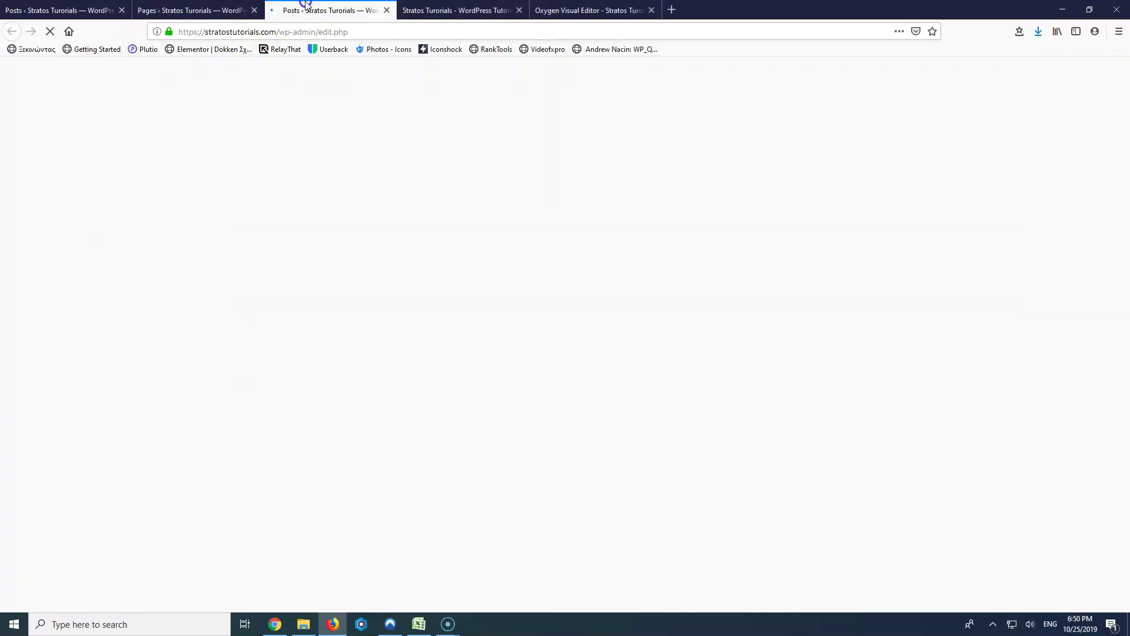
middle_click(140, 232)
click(462, 10)
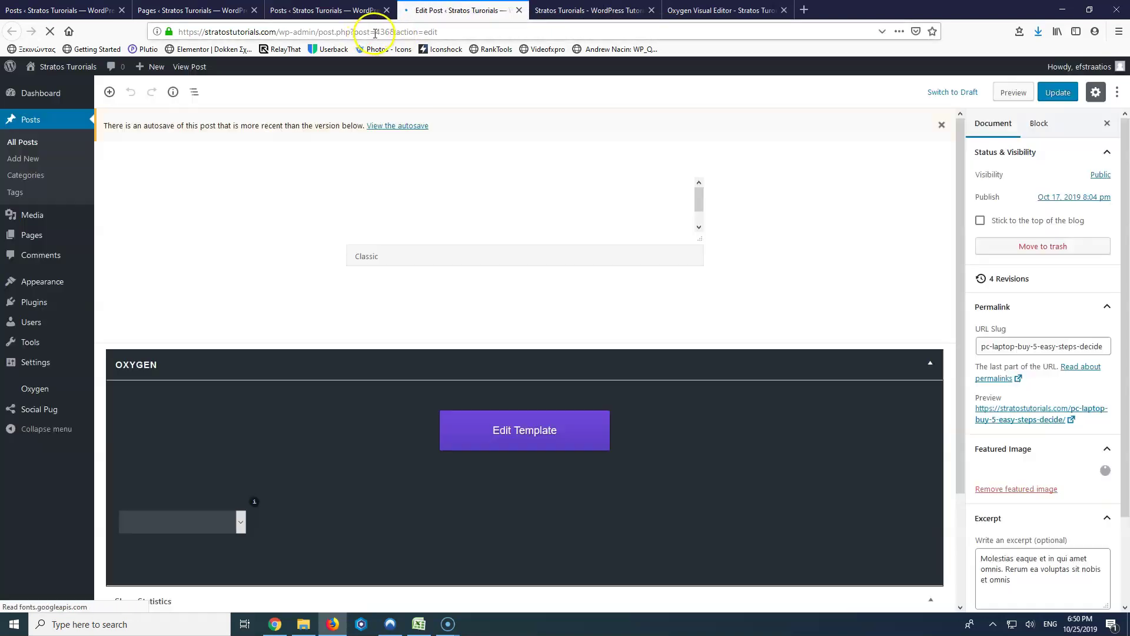
double_click(388, 31)
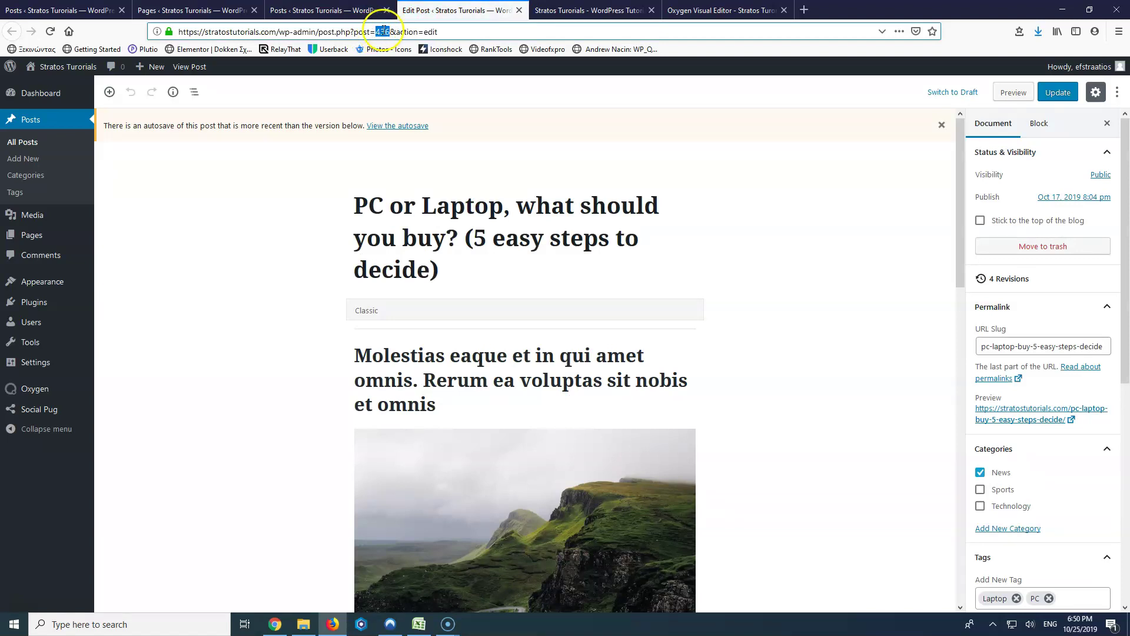
key(ctrl+w)
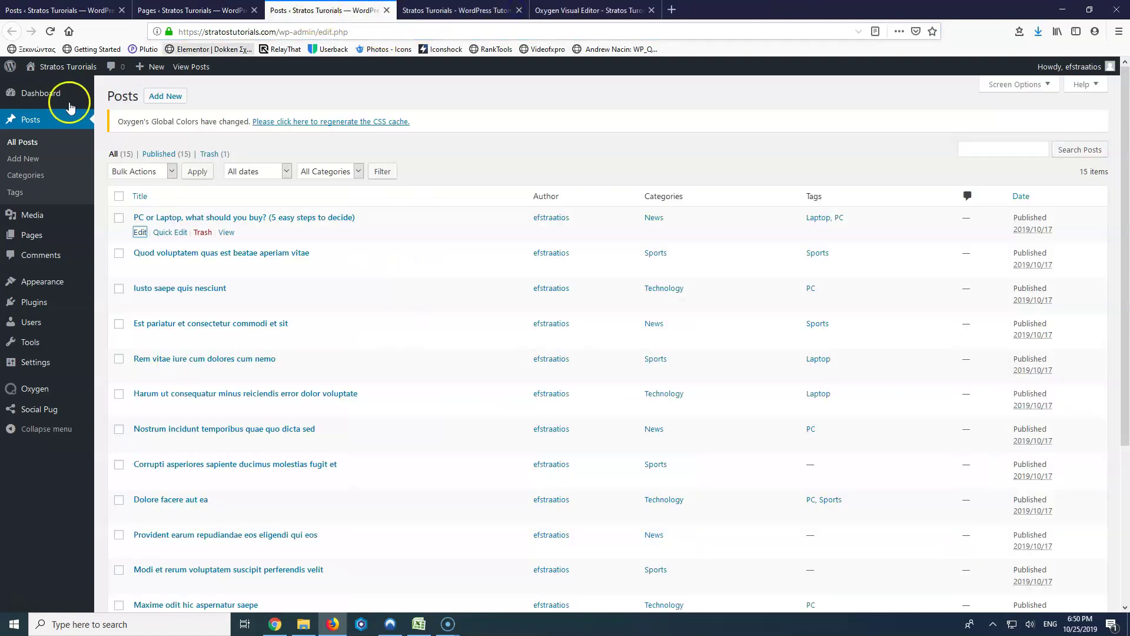
Step: Open the About Us page for editing from the pages list, highlight the post parameter in its address, and close both tabs
mouse_move(25, 235)
click(108, 237)
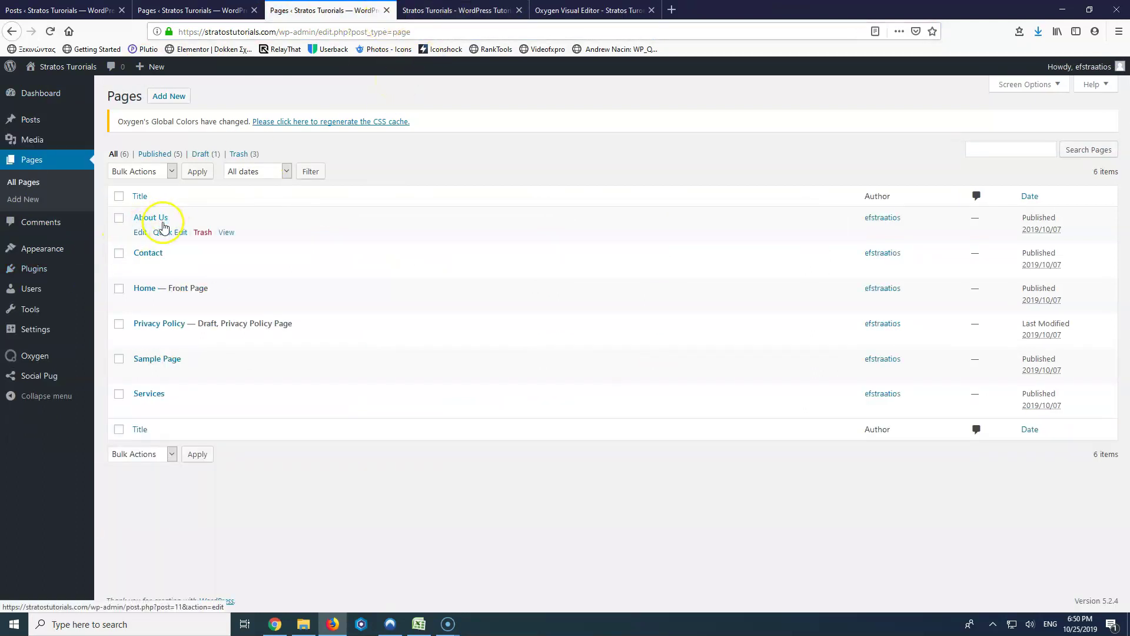
middle_click(139, 232)
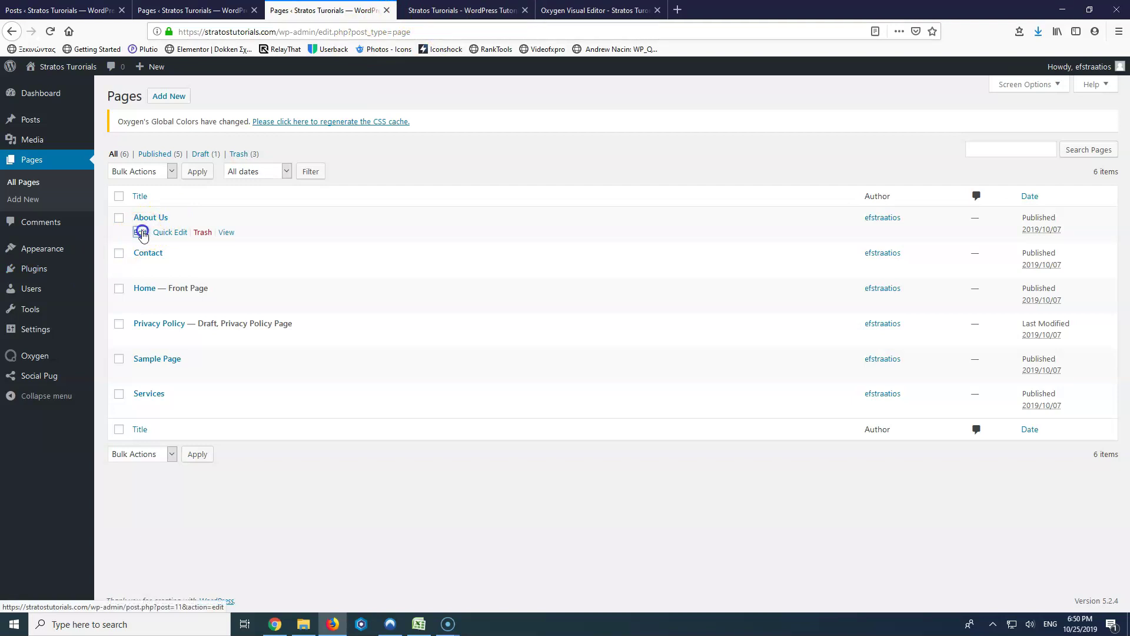
click(429, 10)
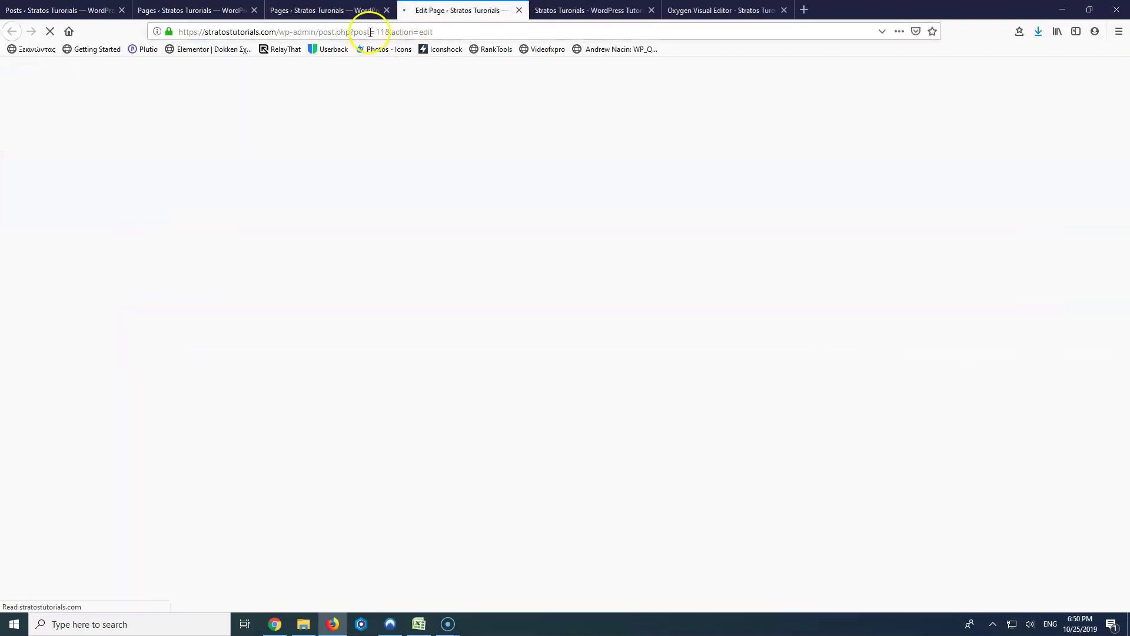
double_click(380, 31)
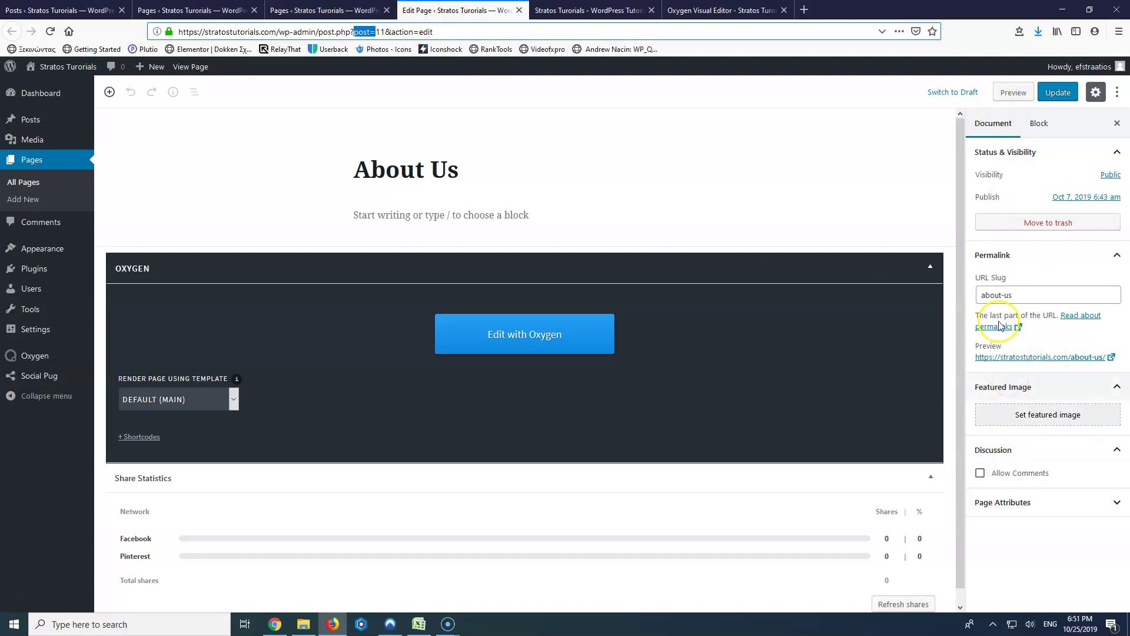
click(517, 11)
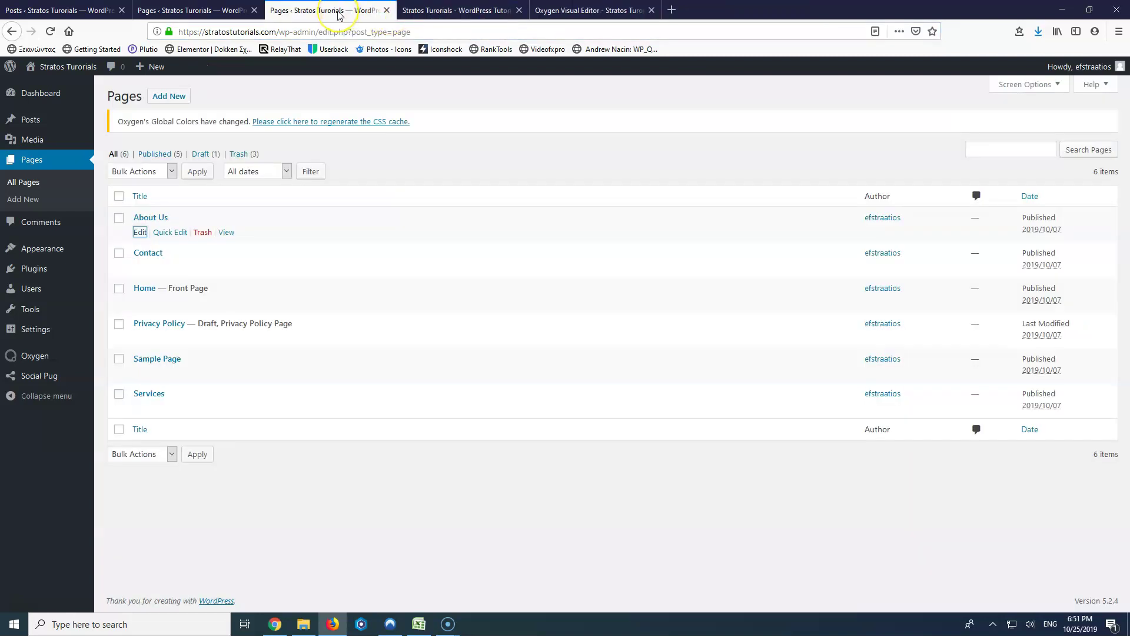
click(387, 10)
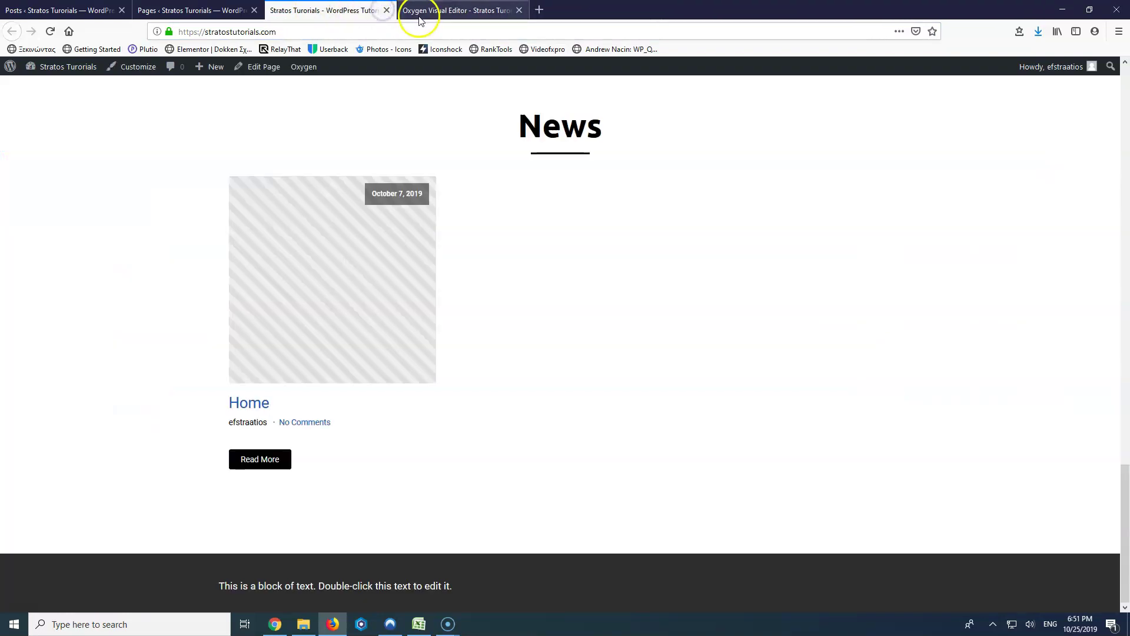
Step: Return to the Oxygen editor, open the Easy Posts query's filtering settings without choosing a taxonomy, and apply the query parameters
click(453, 10)
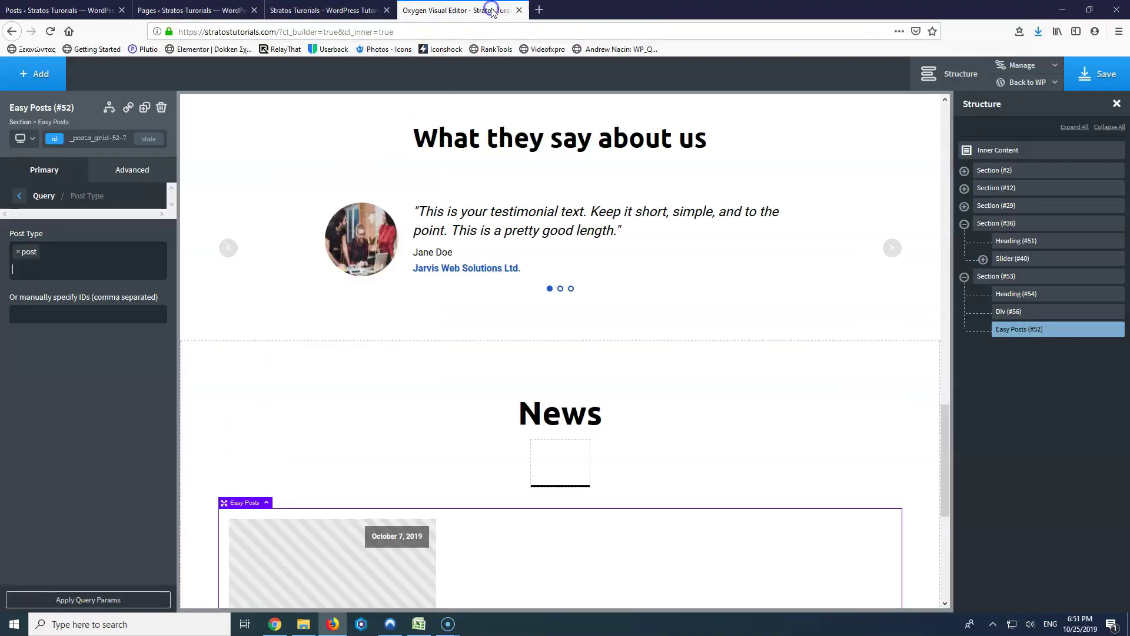
click(23, 199)
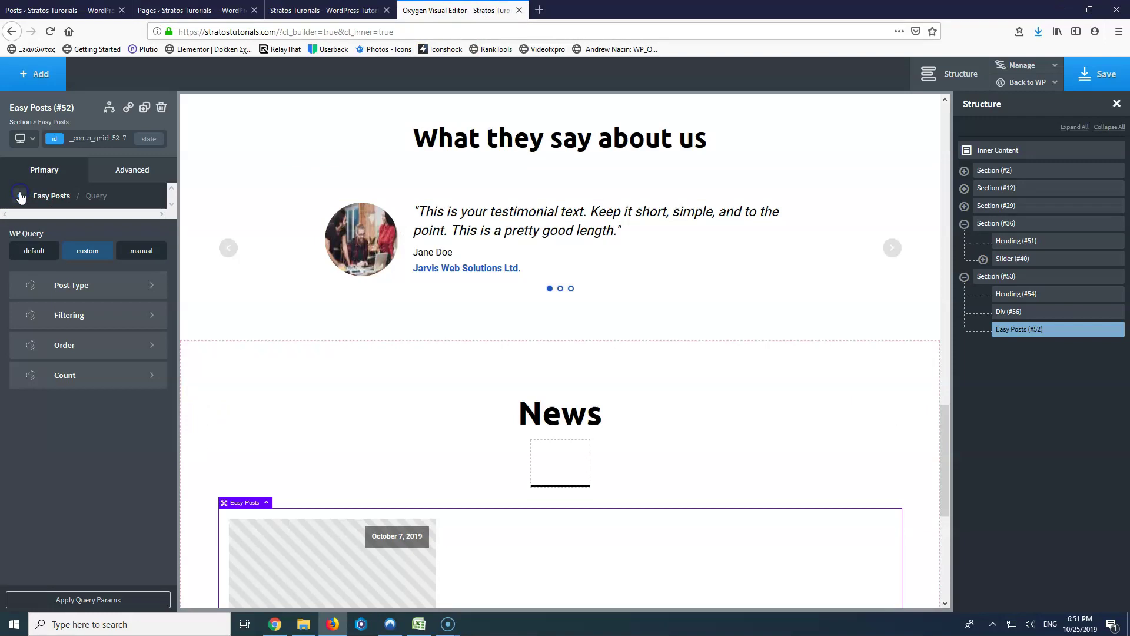
click(75, 318)
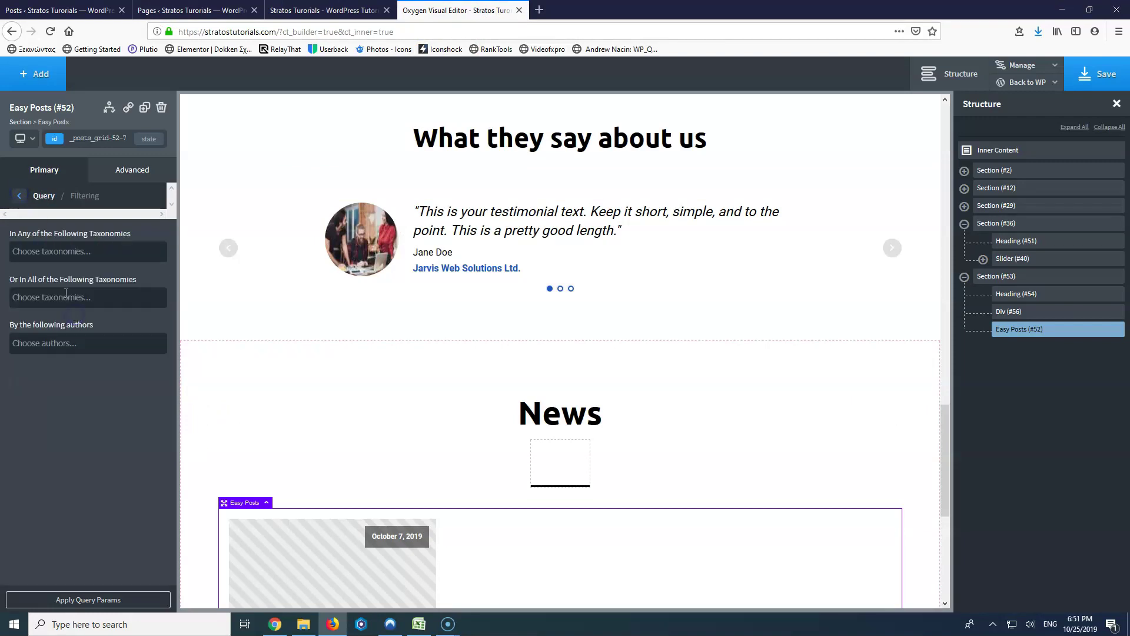
click(64, 252)
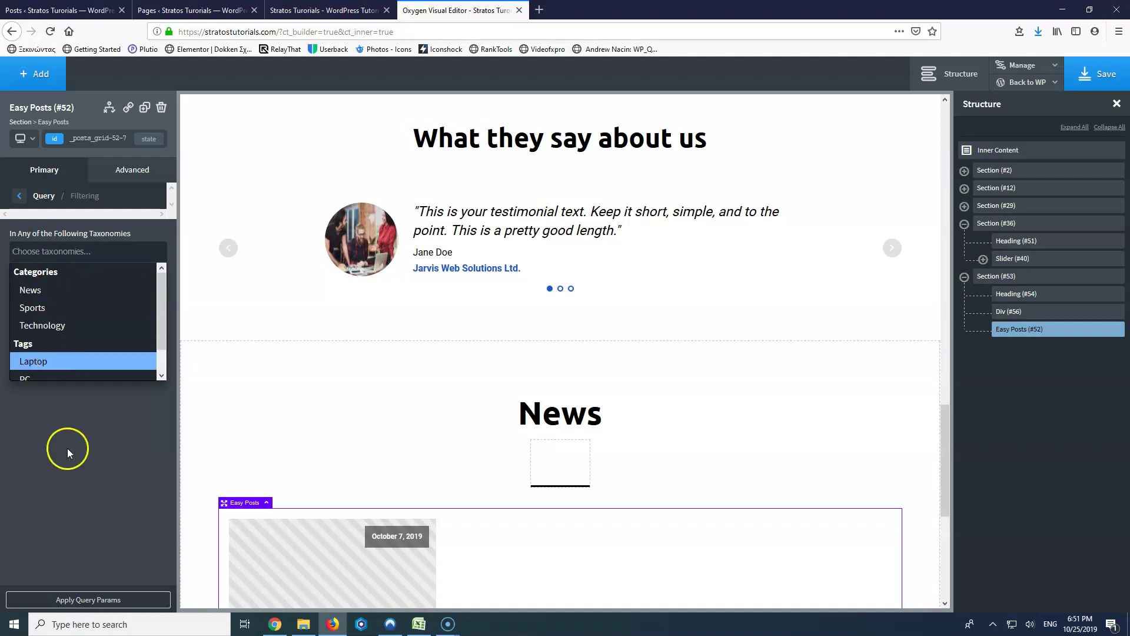
click(77, 490)
click(98, 600)
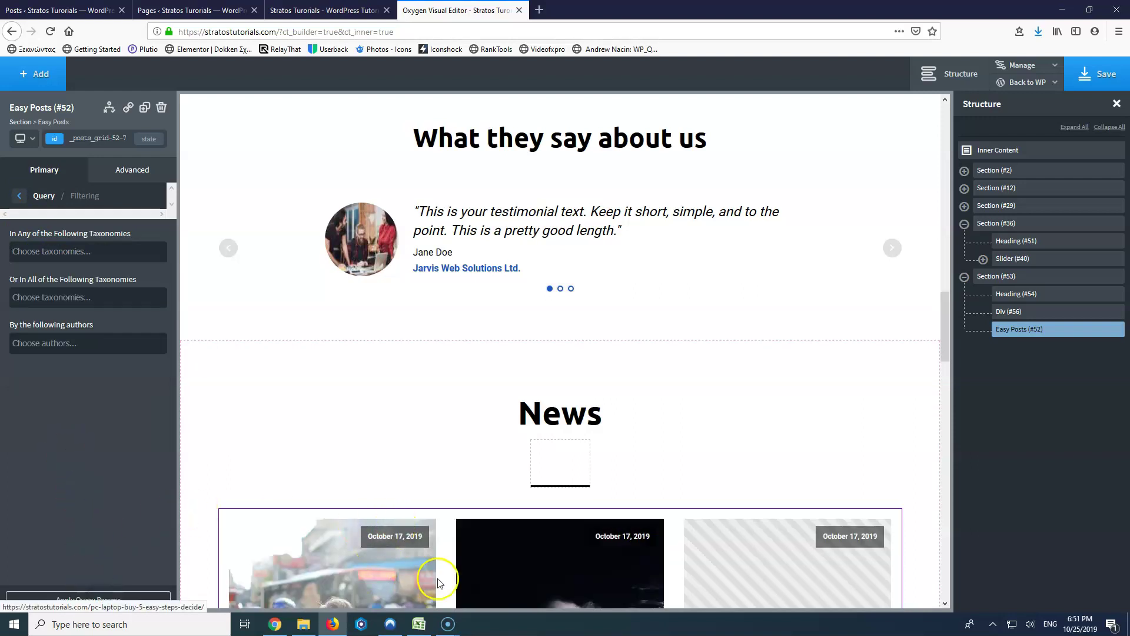
scroll(416, 470, down, 4)
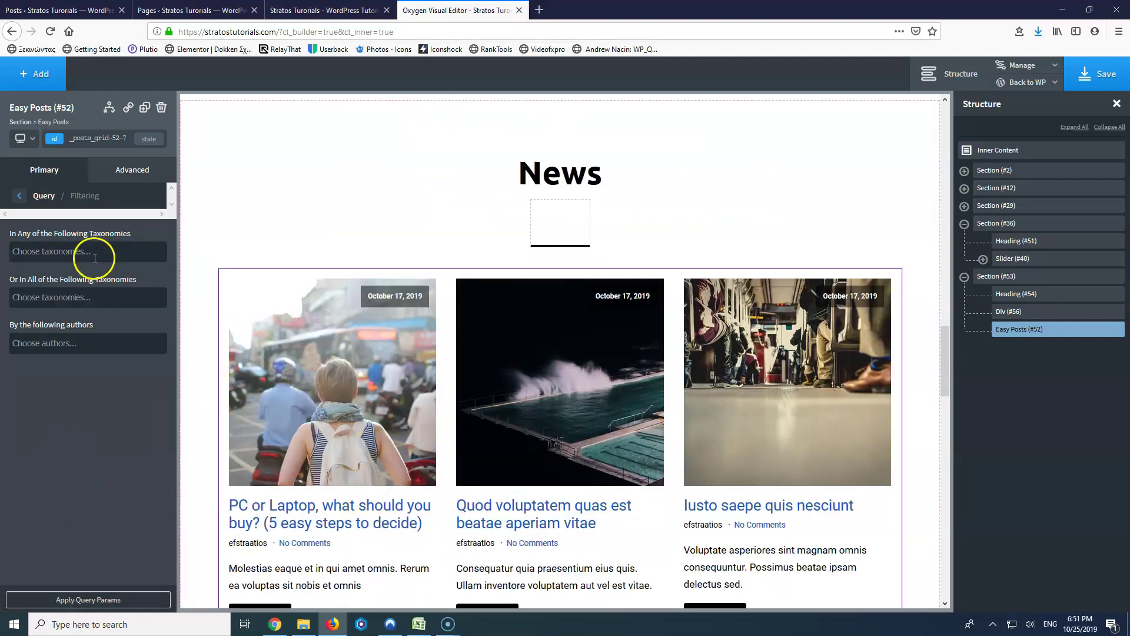
Step: Examine the any-taxonomy and all-taxonomy filter choices and the Order By options of the Easy Posts query
click(91, 251)
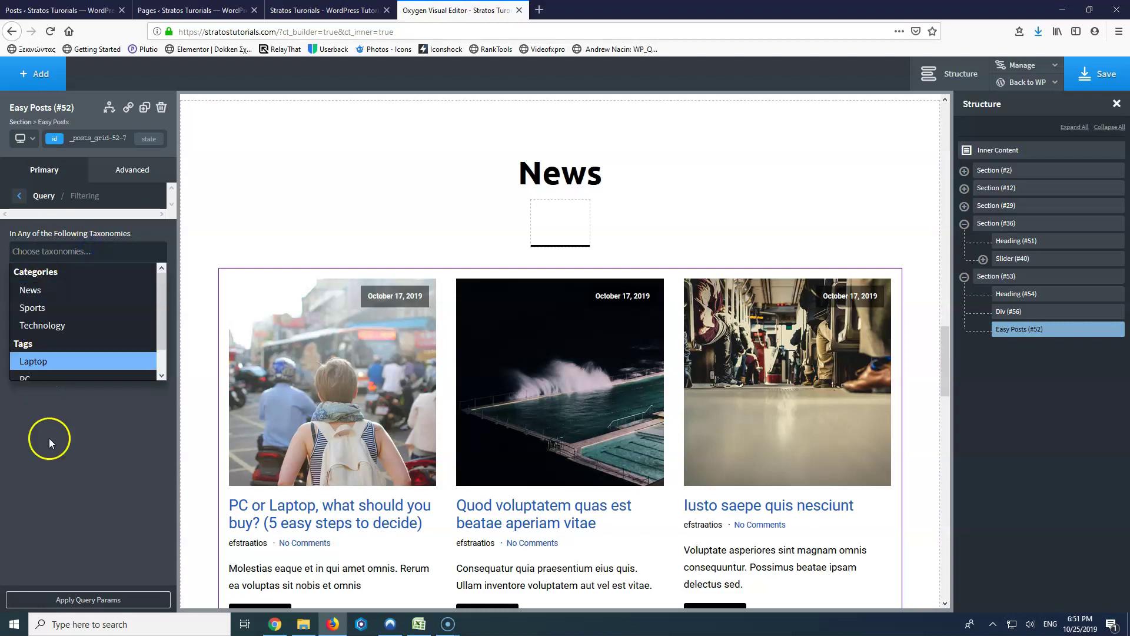
click(51, 497)
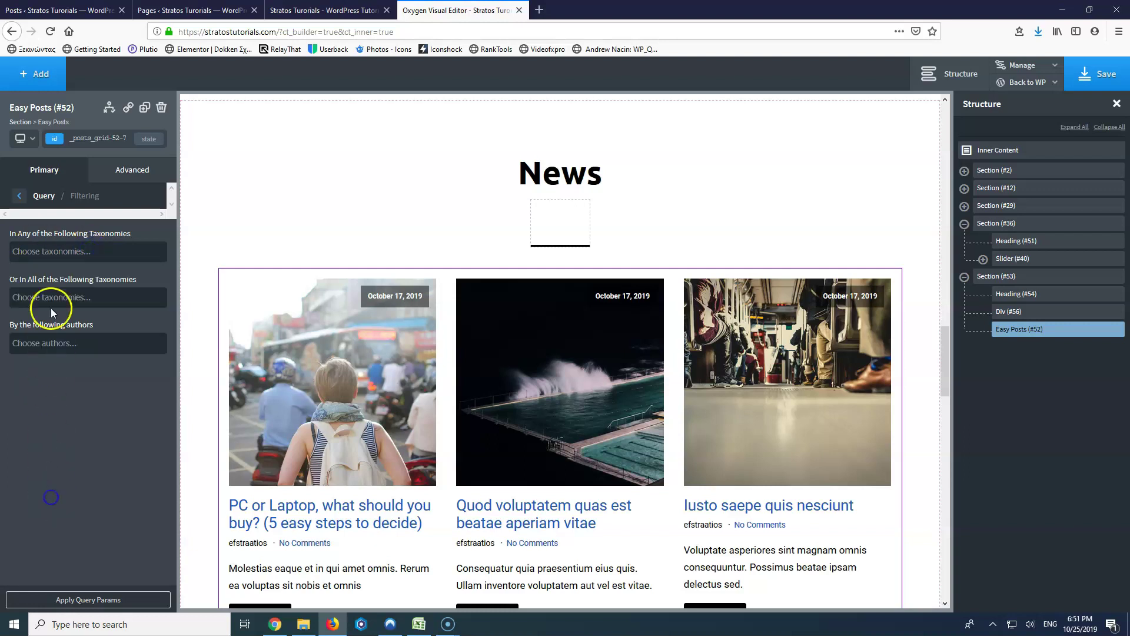
click(81, 295)
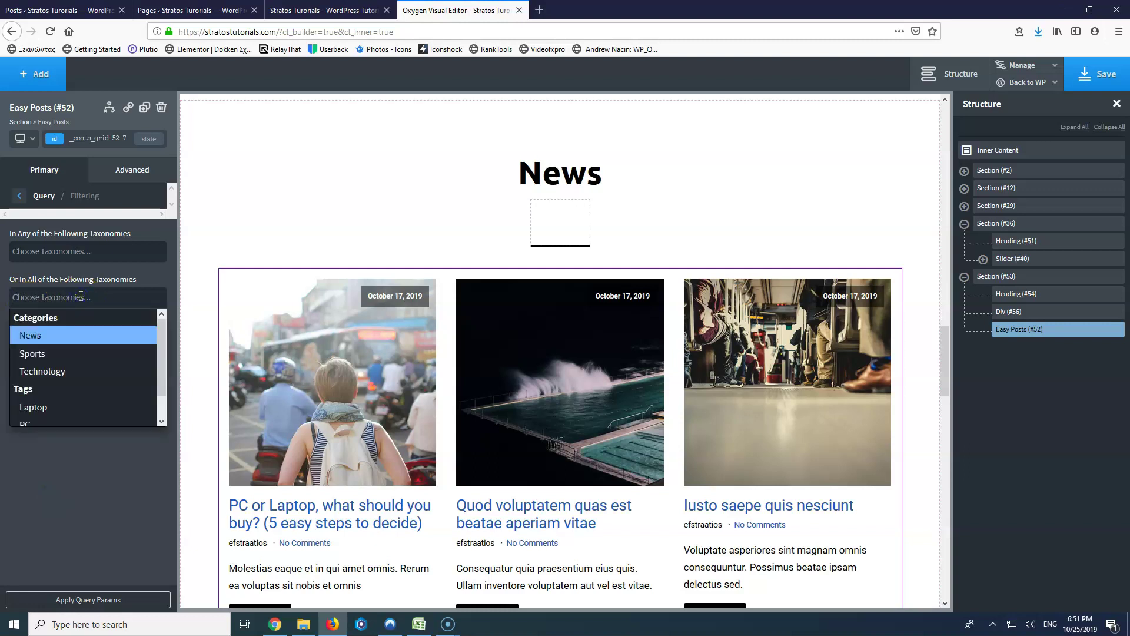
click(68, 493)
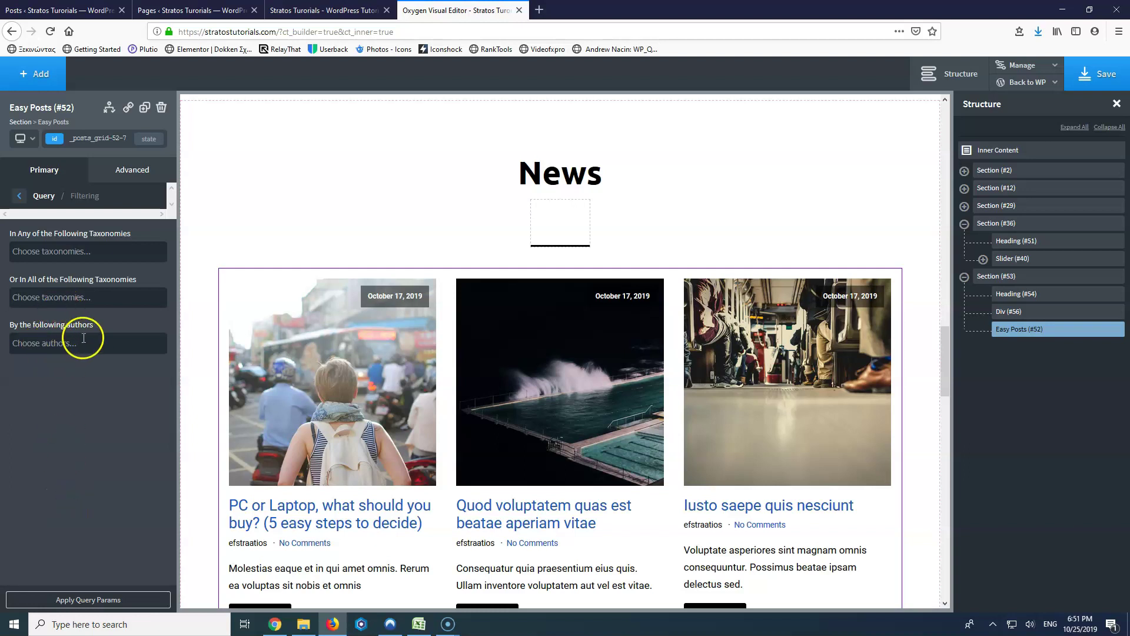
click(19, 196)
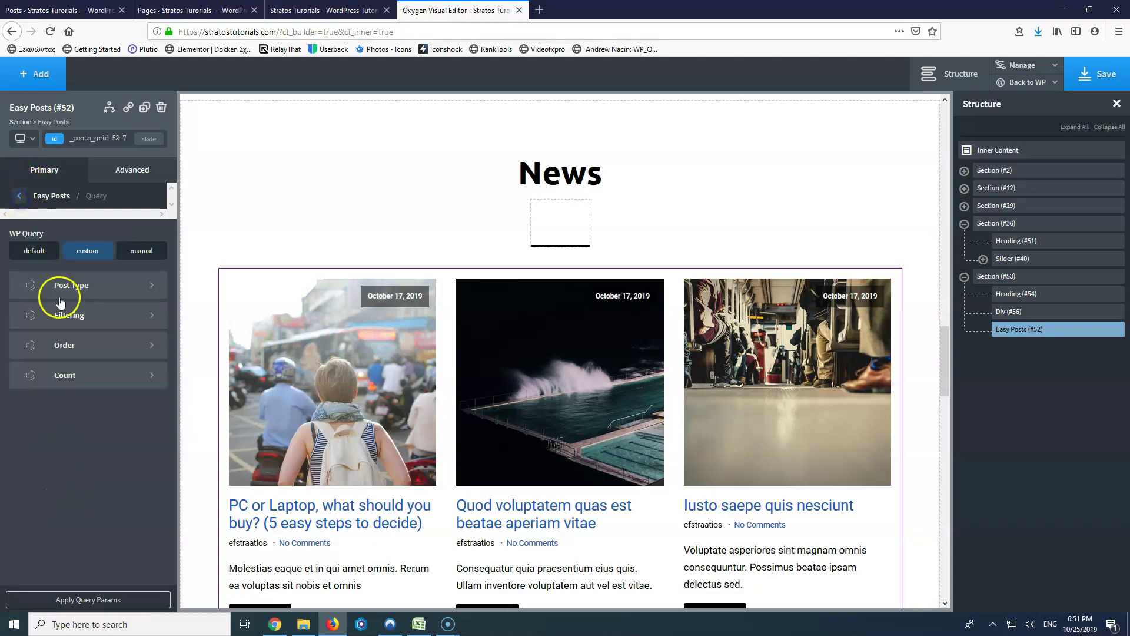
click(76, 347)
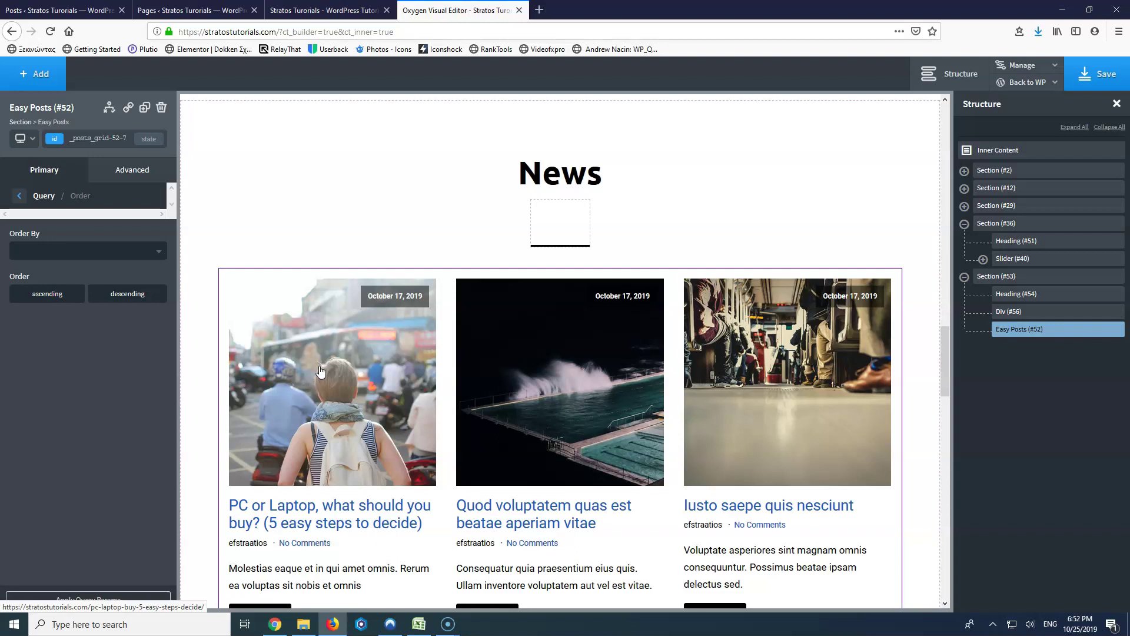
click(82, 252)
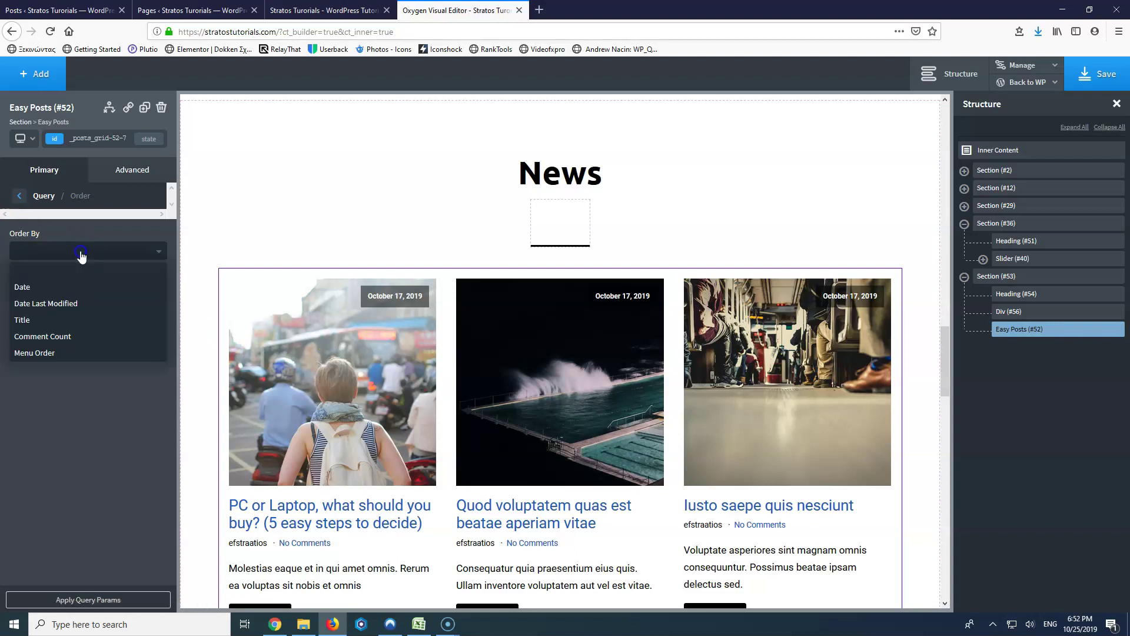
click(26, 287)
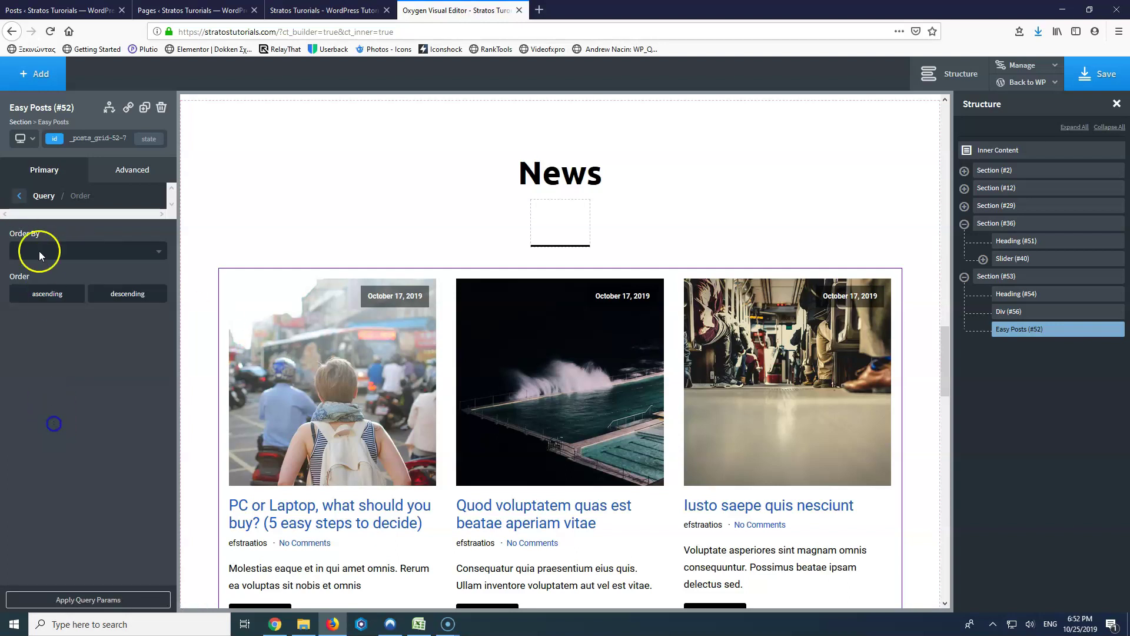
Step: Open the query's count settings and check how many posts the News grid shows down to its end
click(20, 196)
click(82, 373)
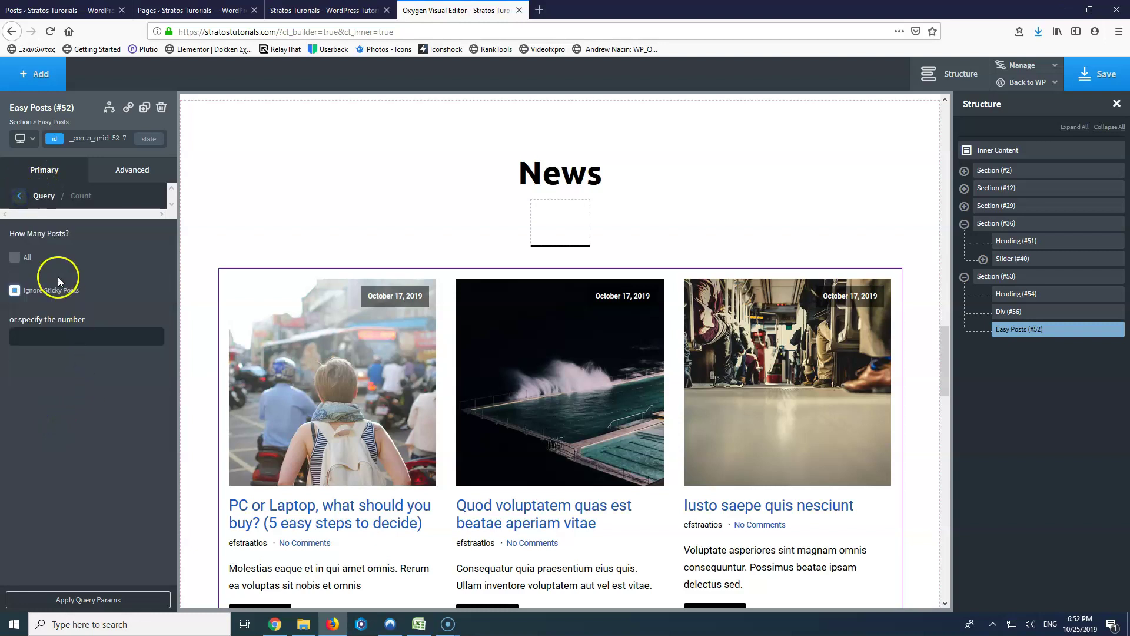
scroll(442, 361, down, 15)
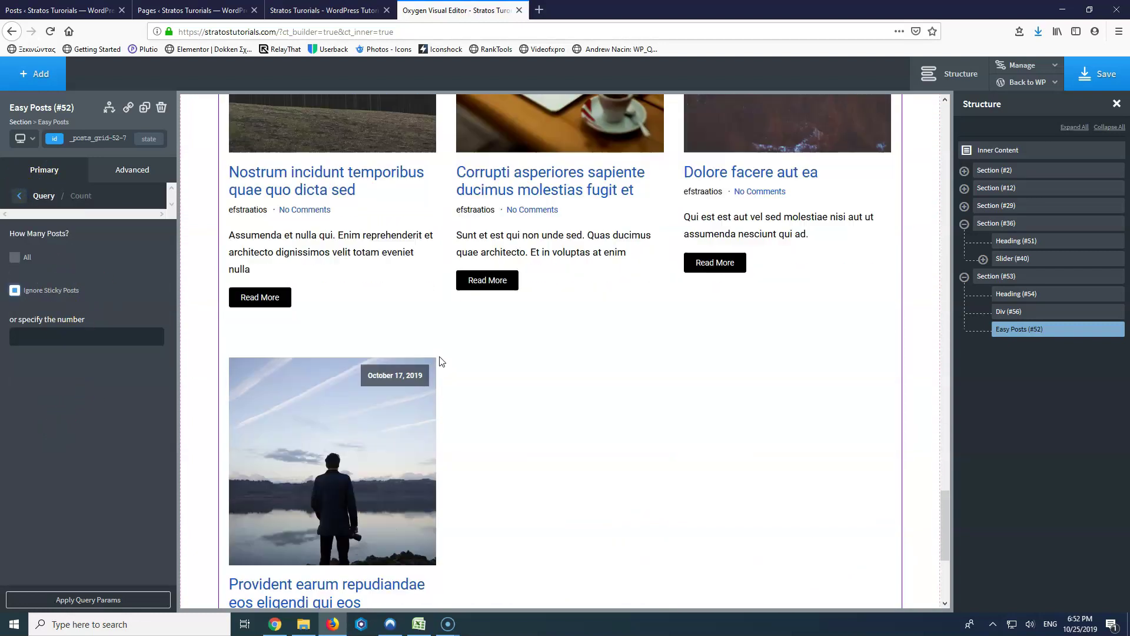
scroll(442, 361, down, 5)
scroll(442, 358, up, 15)
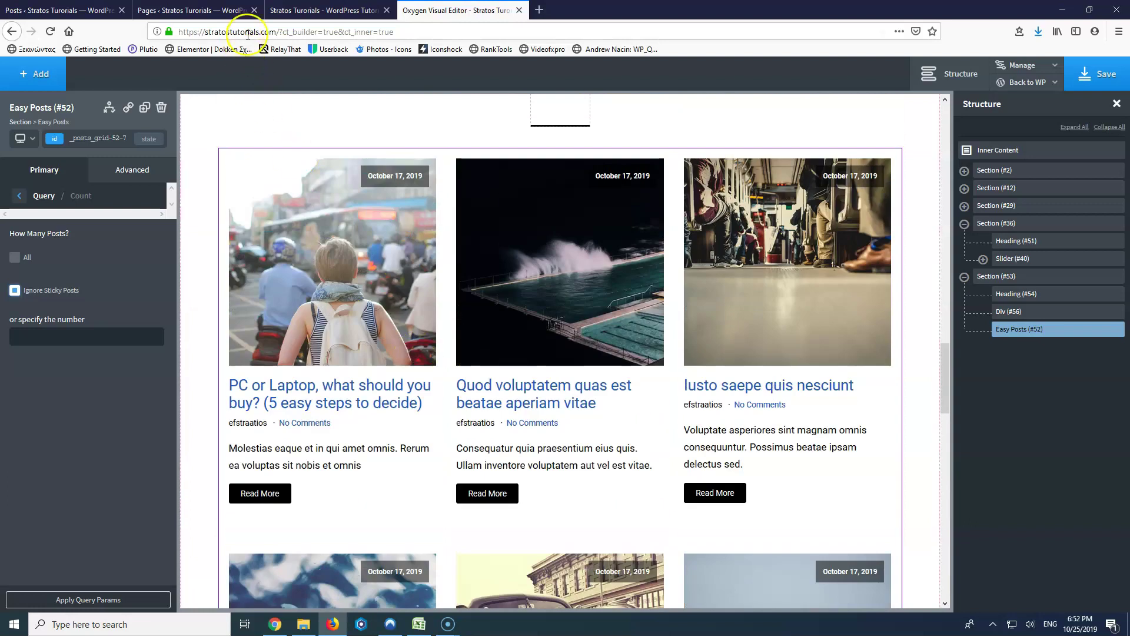
Step: Open the WordPress Reading settings in the Pages tab and save them with blog pages showing at most 10 posts
click(326, 10)
click(203, 10)
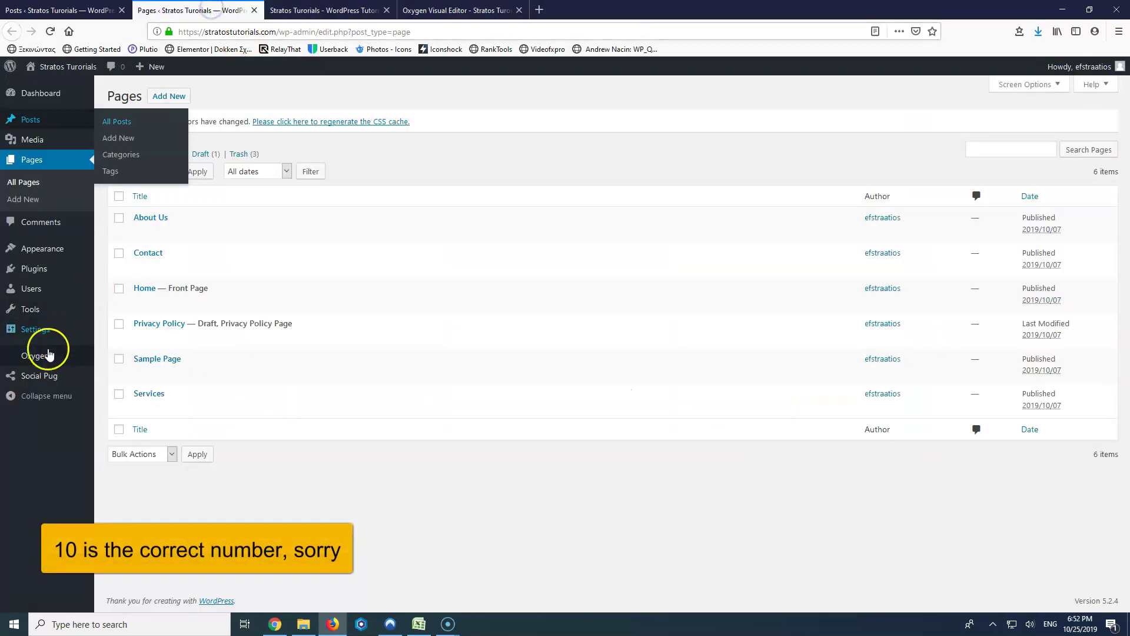
mouse_move(53, 329)
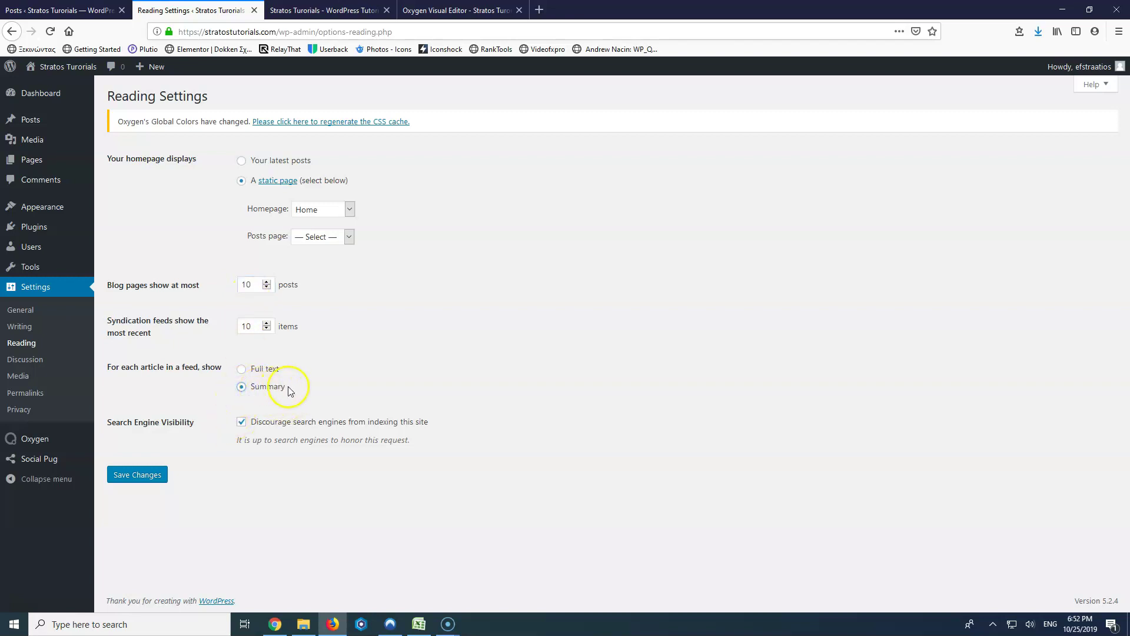
click(147, 474)
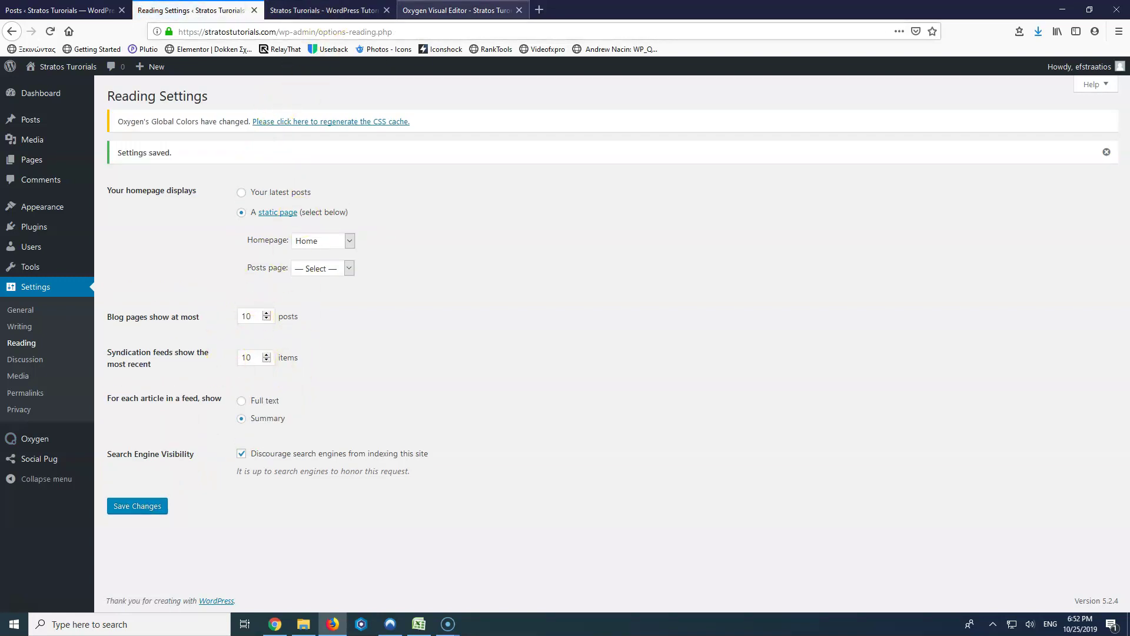
Step: Return to the Oxygen editor, set the number of posts in the Easy Posts query to 3, and apply it
click(456, 10)
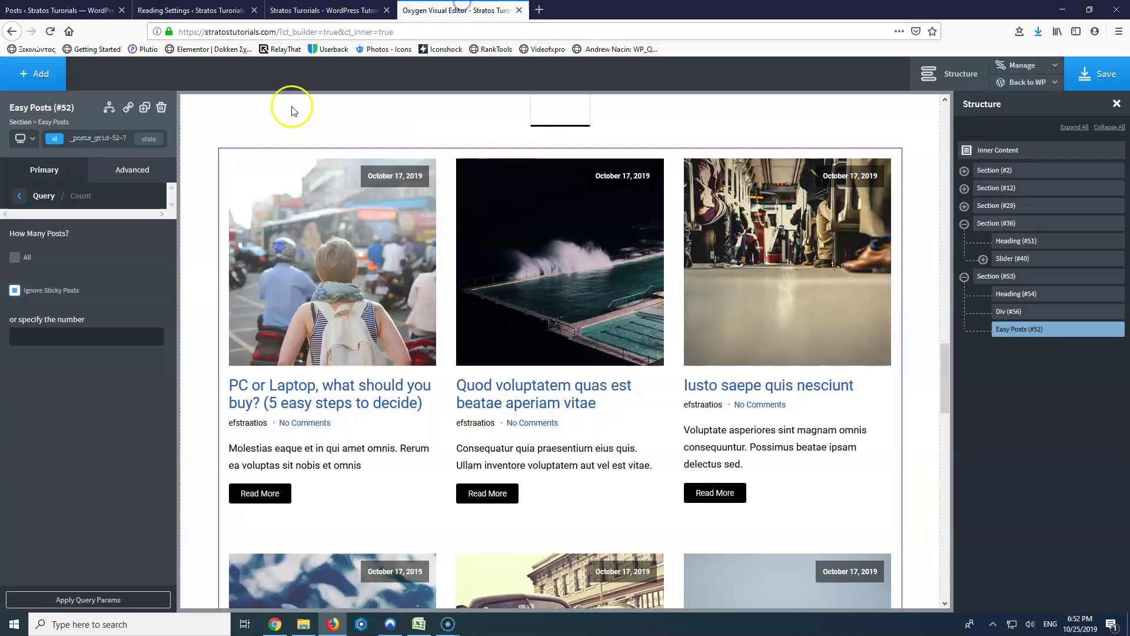
click(36, 337)
scroll(391, 412, down, 15)
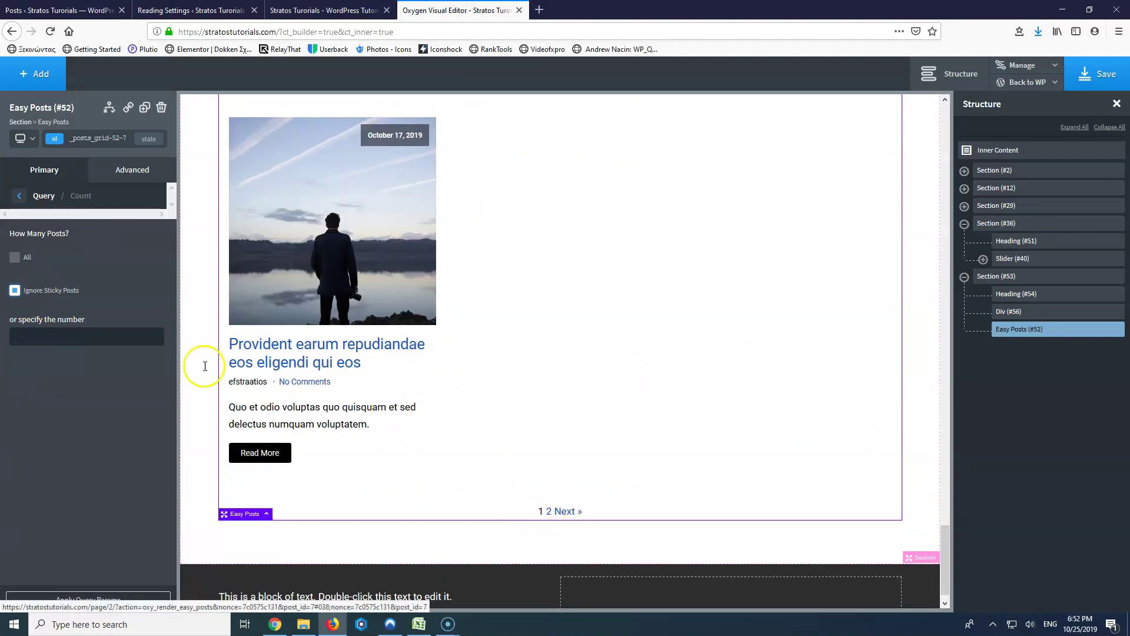
click(78, 608)
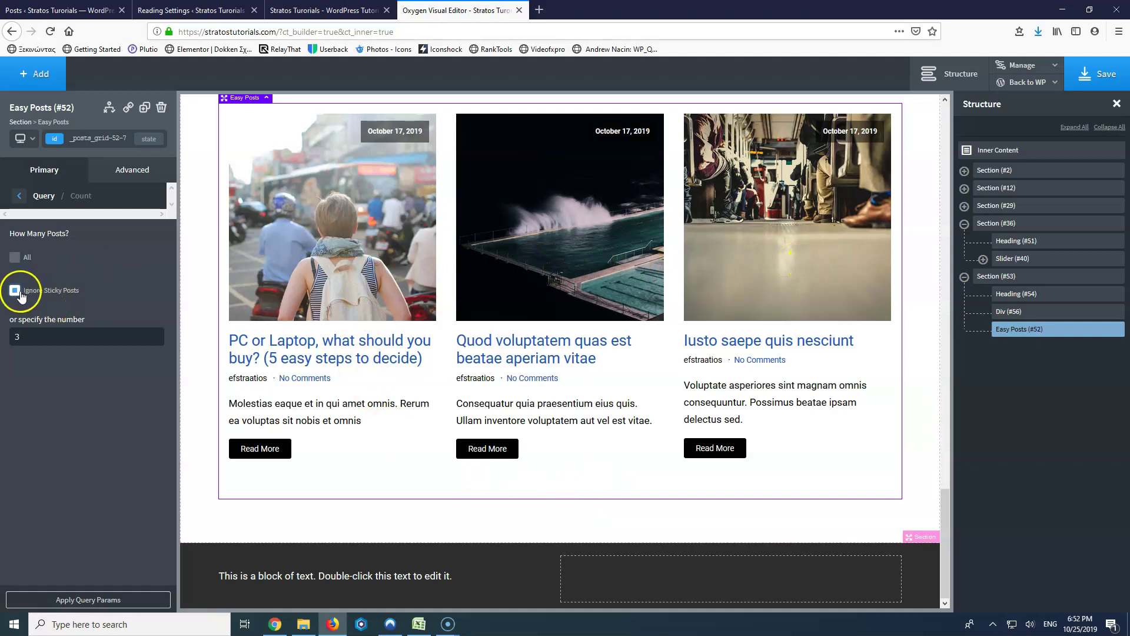
Step: Open the posts list in a new tab and open the first post to check its "Stick to the top of the blog" option
click(300, 17)
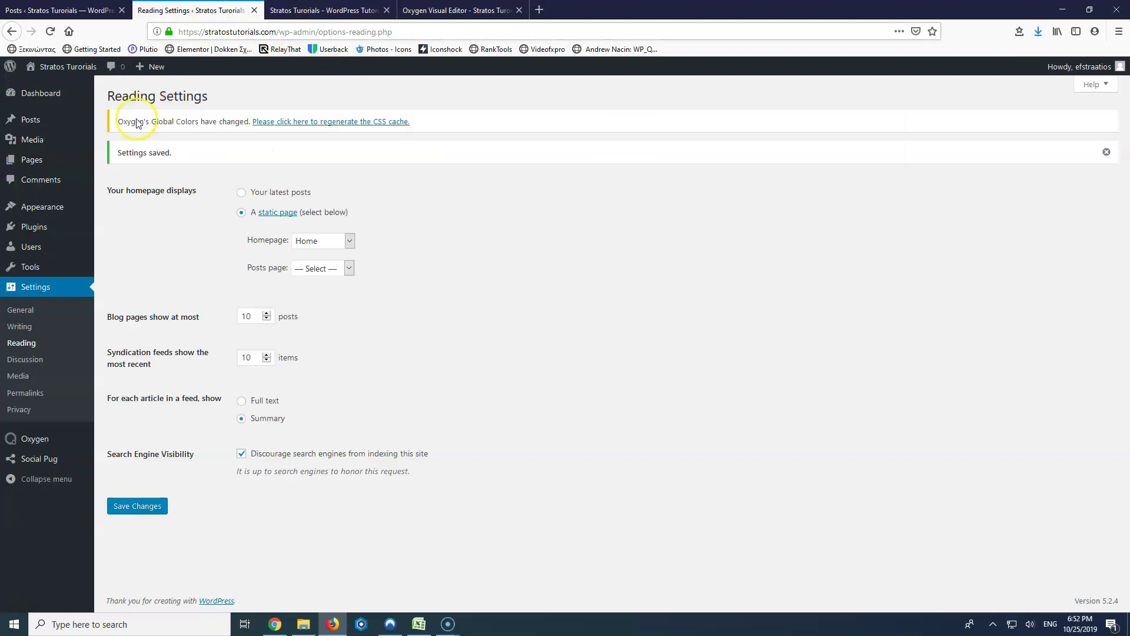
mouse_move(36, 123)
middle_click(113, 122)
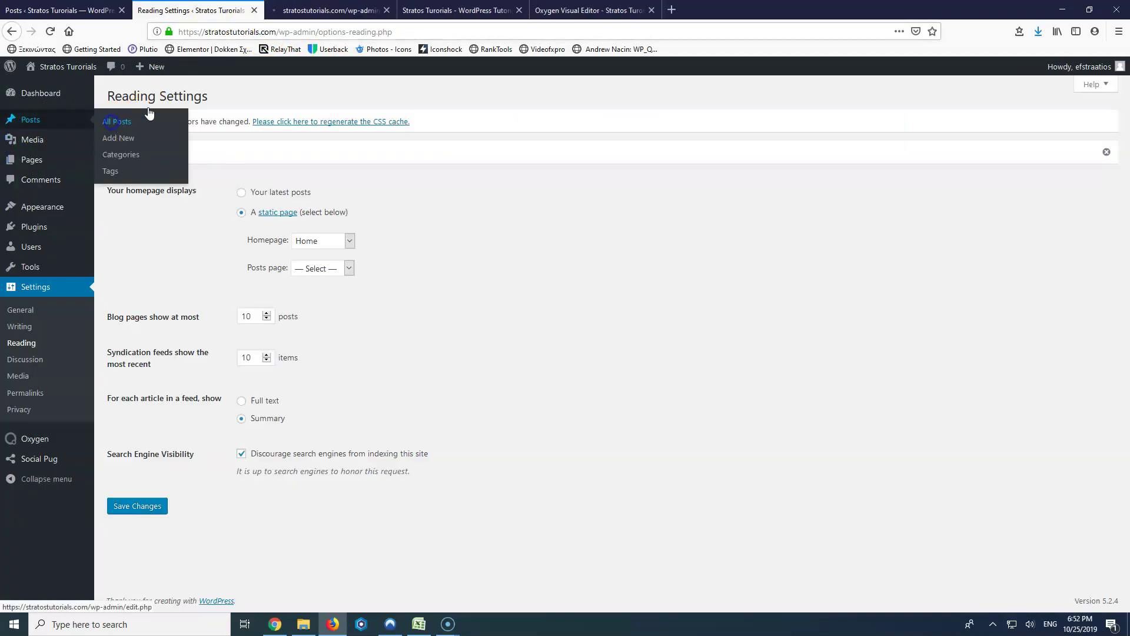
click(326, 10)
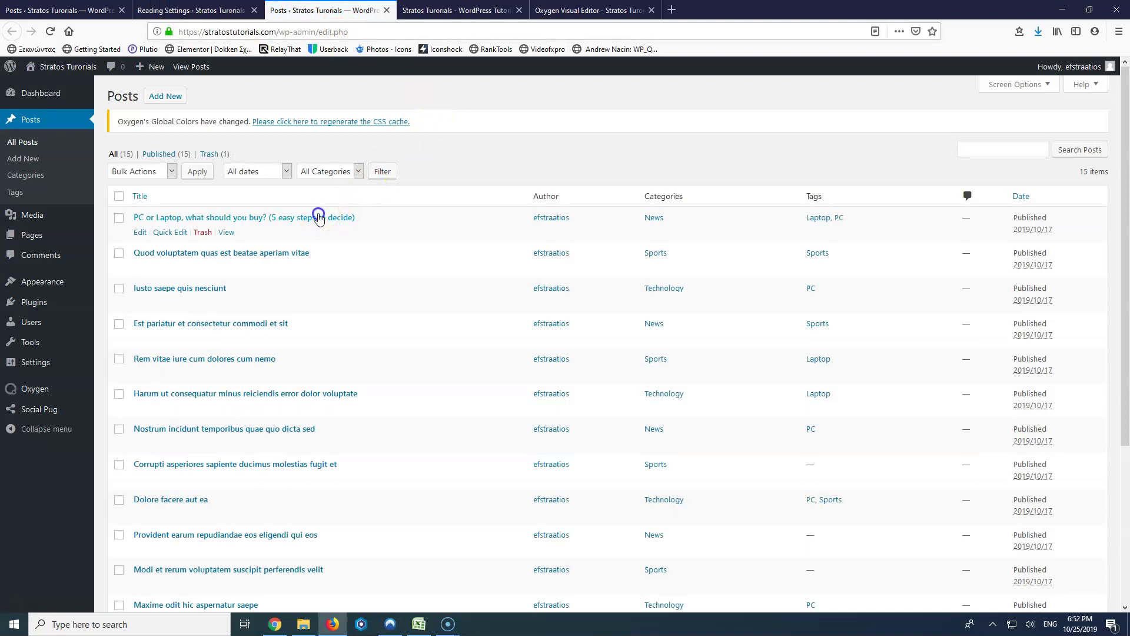
click(318, 218)
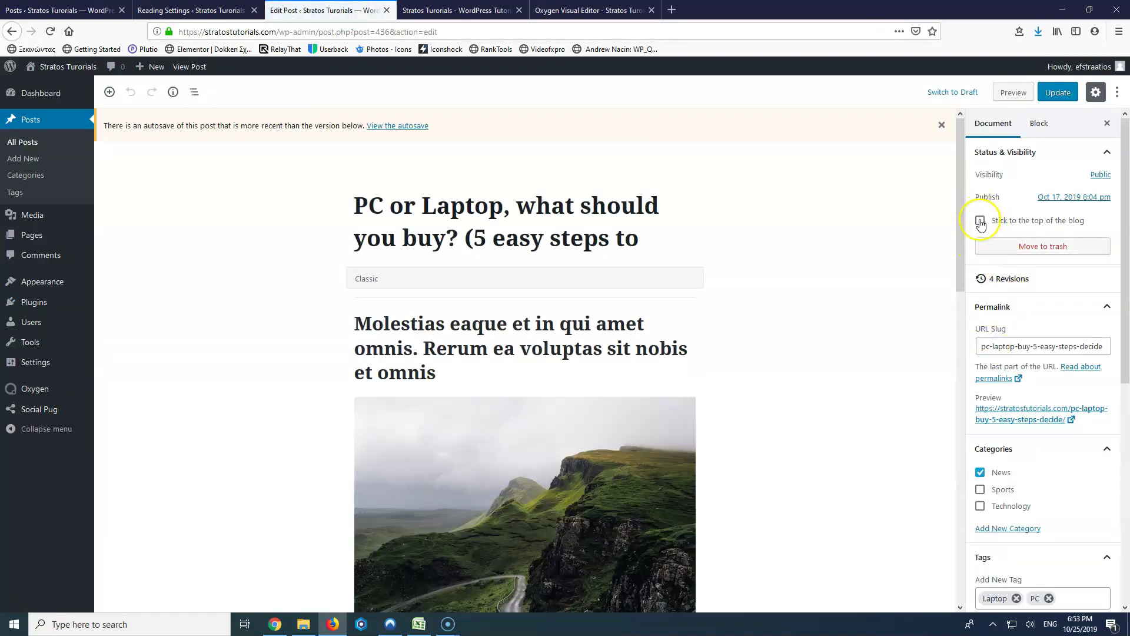
Step: Return to the Oxygen editor and delete the saved "Stratos" preset from the Easy Posts settings presets
click(580, 10)
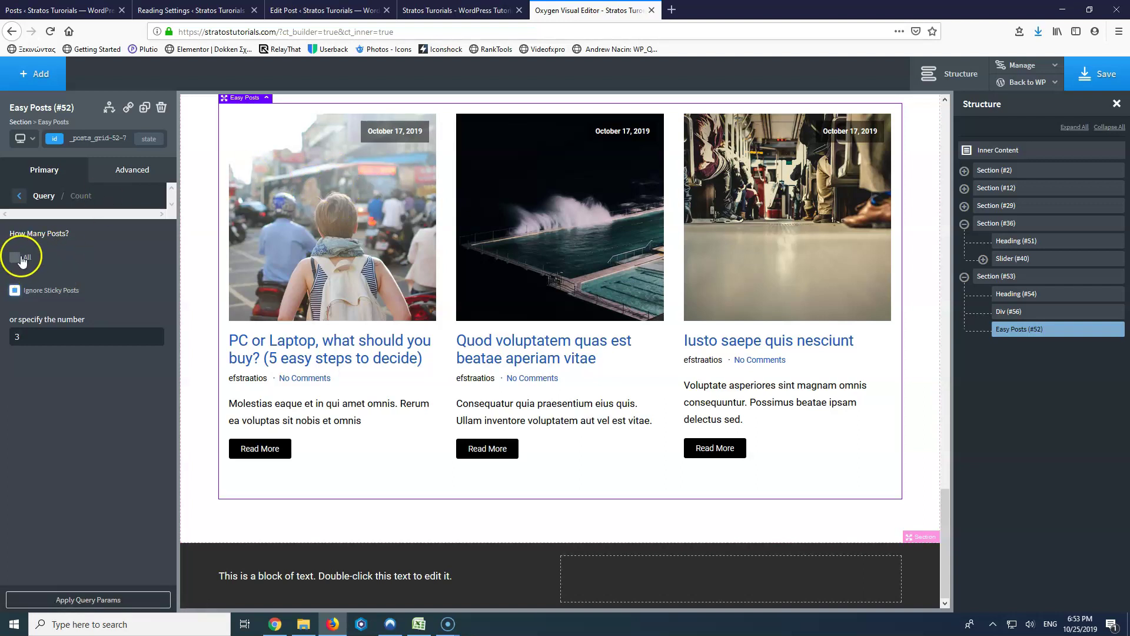
click(18, 195)
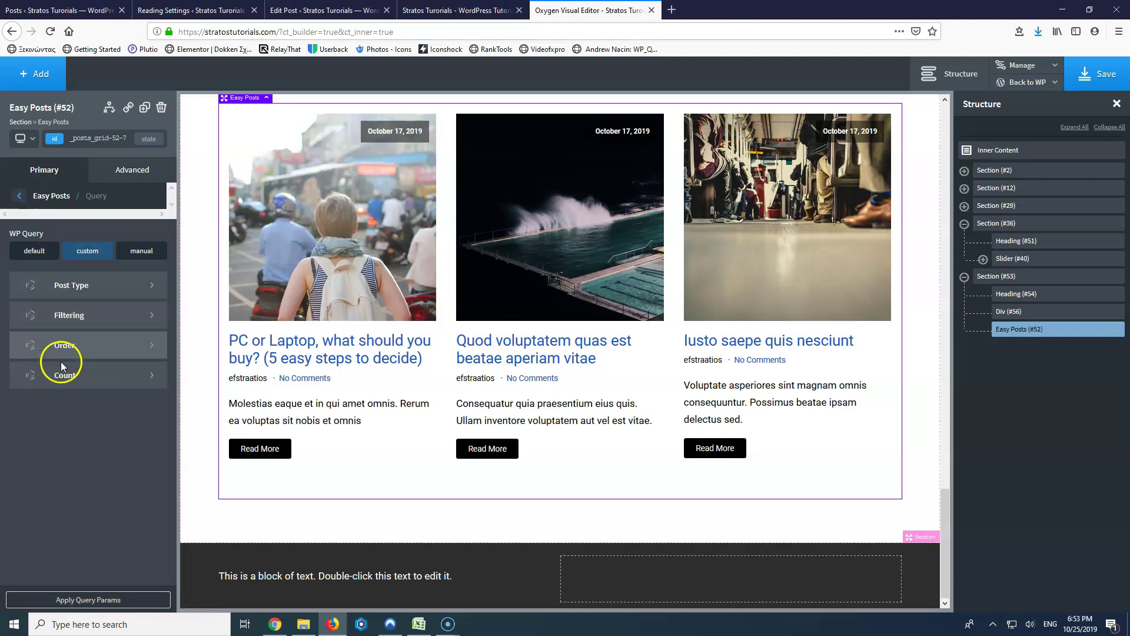
click(19, 196)
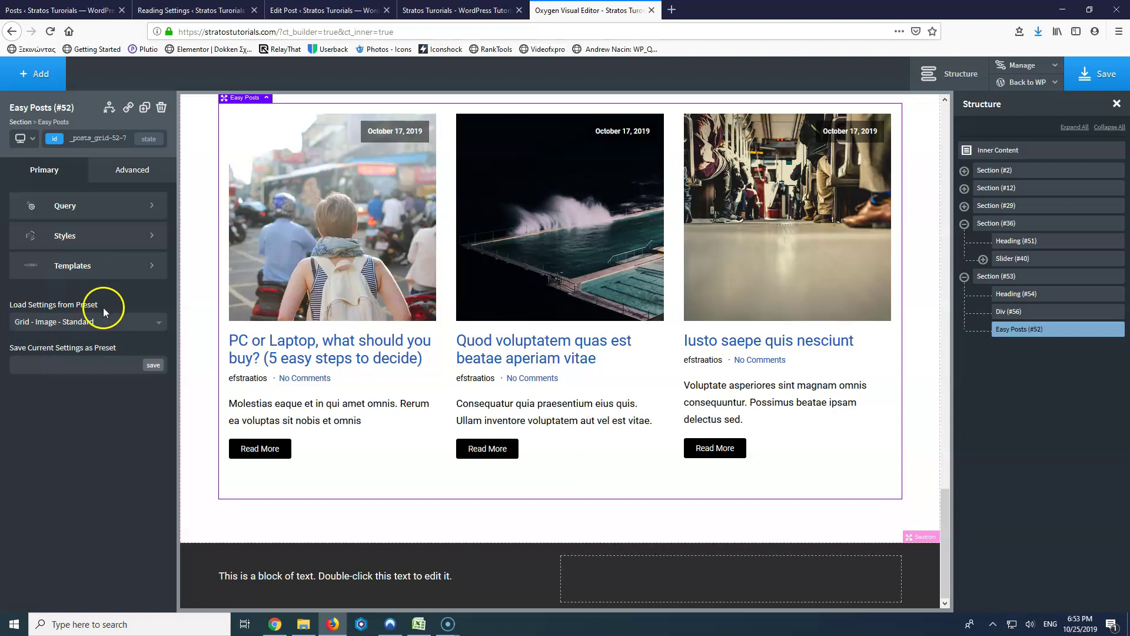
click(144, 321)
scroll(123, 436, down, 3)
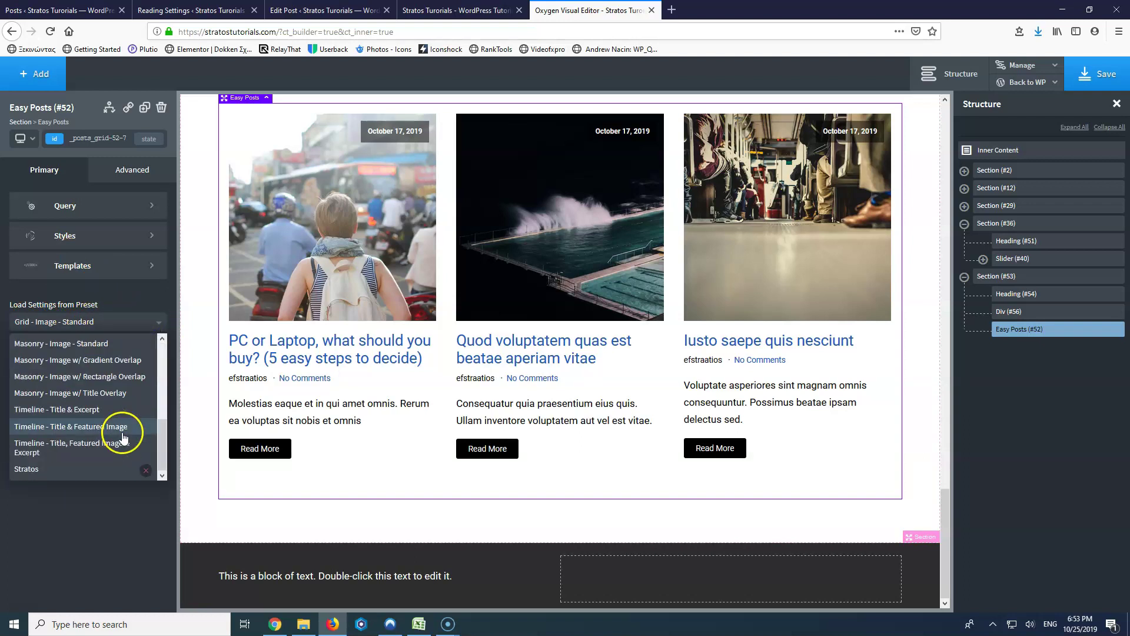
click(146, 470)
click(125, 520)
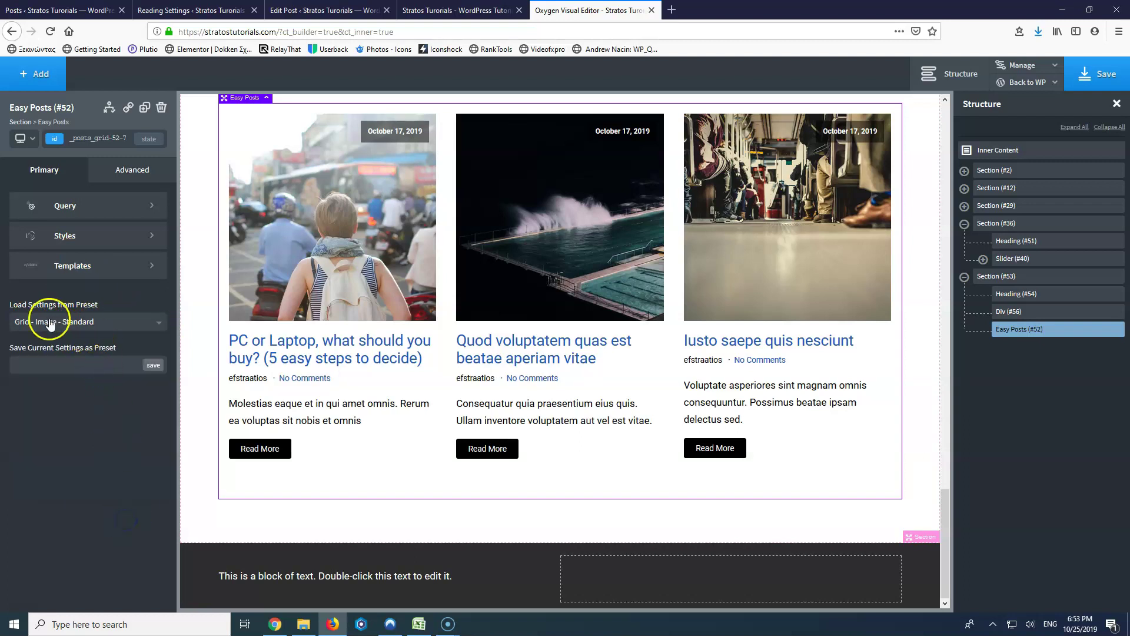
Step: Try the "Masonry - Image - Standard" and "Masonry - Image w/ Rectangle Overlap" presets on the Easy Posts component
click(80, 325)
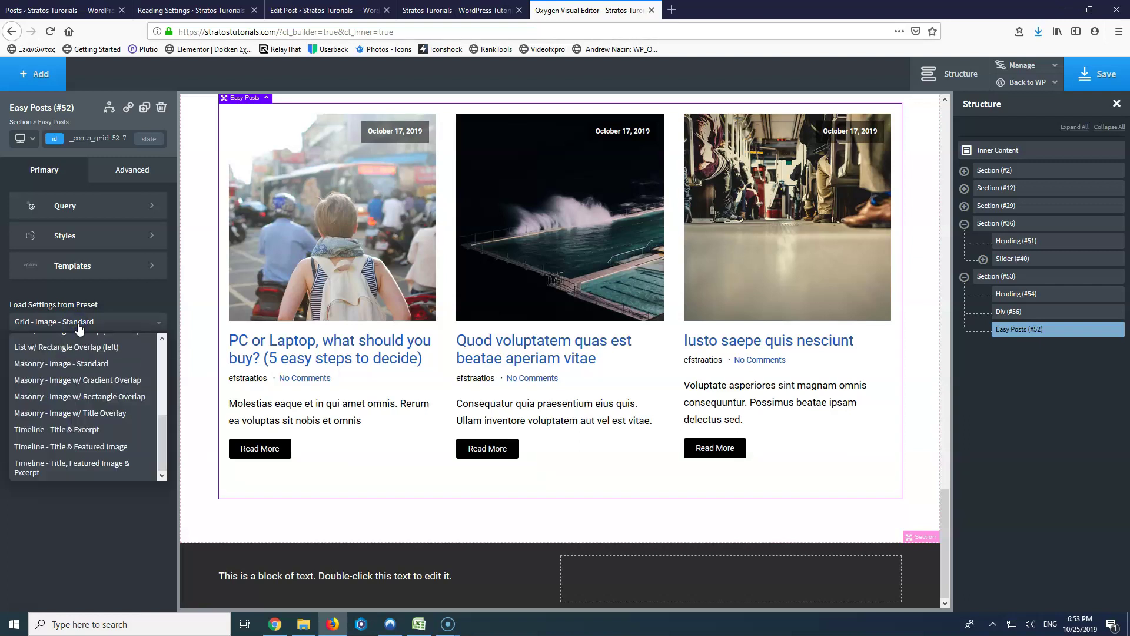
click(79, 363)
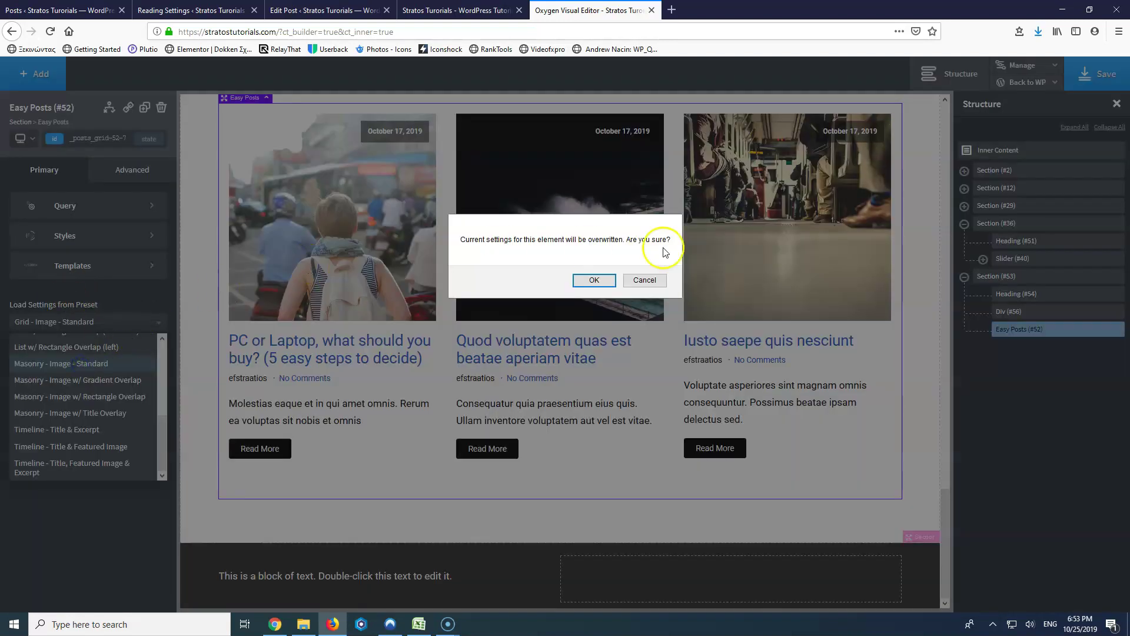
click(594, 280)
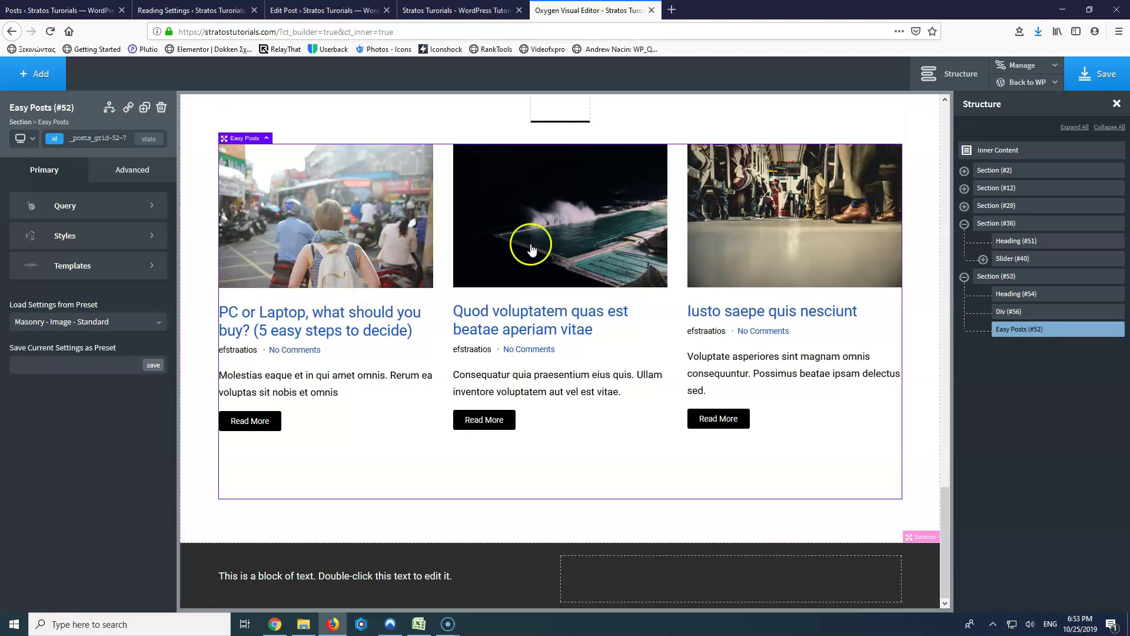
click(93, 322)
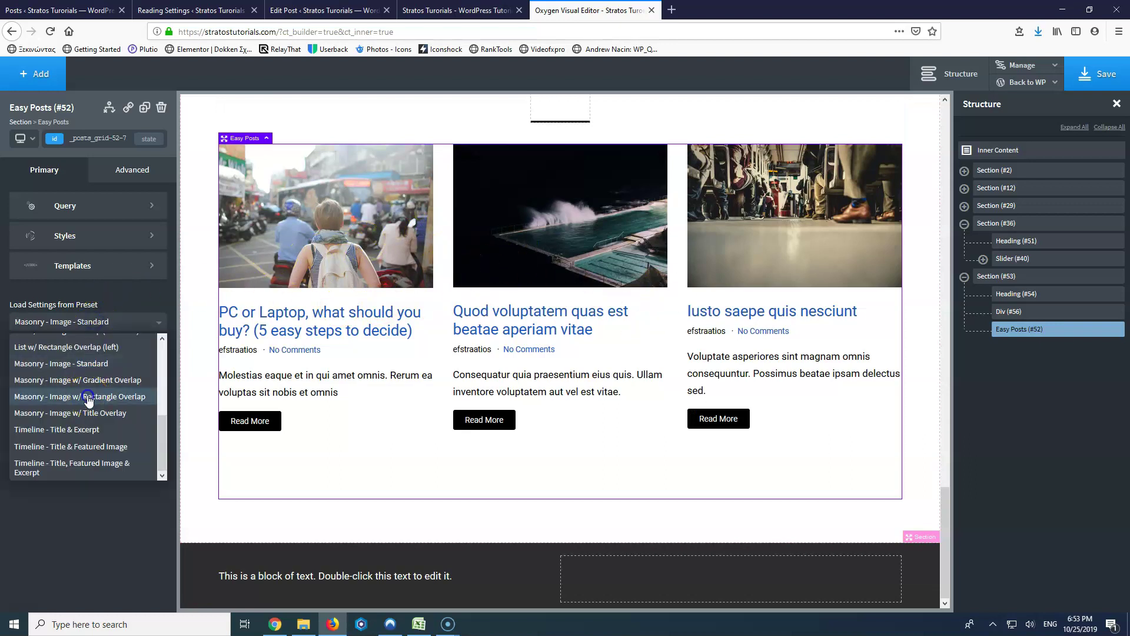
click(88, 398)
click(592, 281)
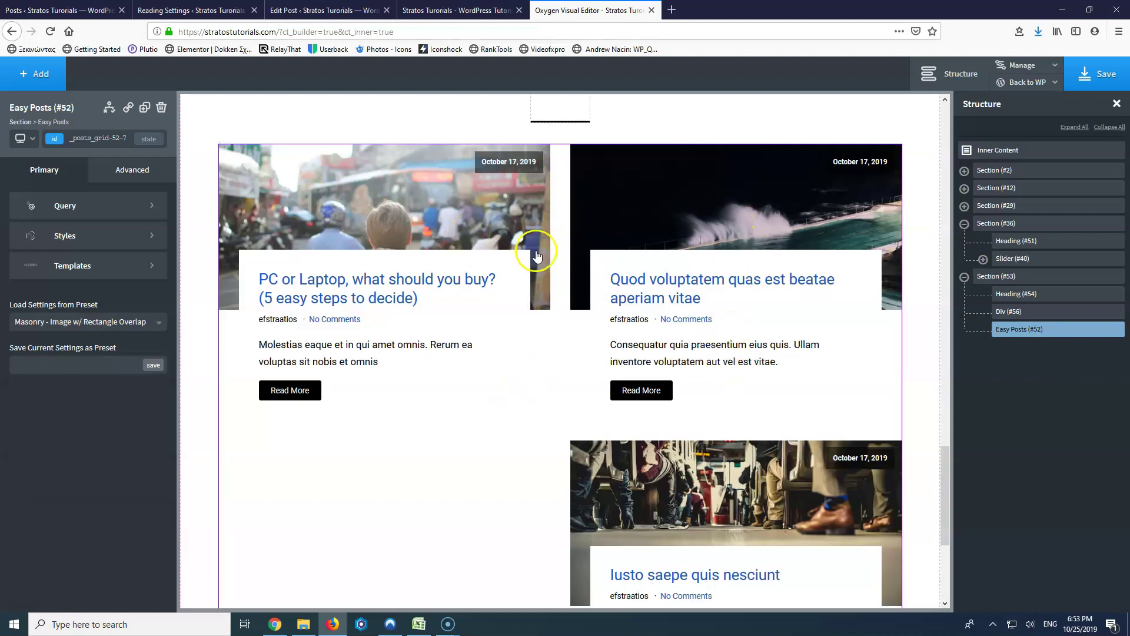
Step: Try the "Timeline - Title, Featured Image & Excerpt" and "Timeline - Title & Excerpt" presets on the News posts
click(73, 327)
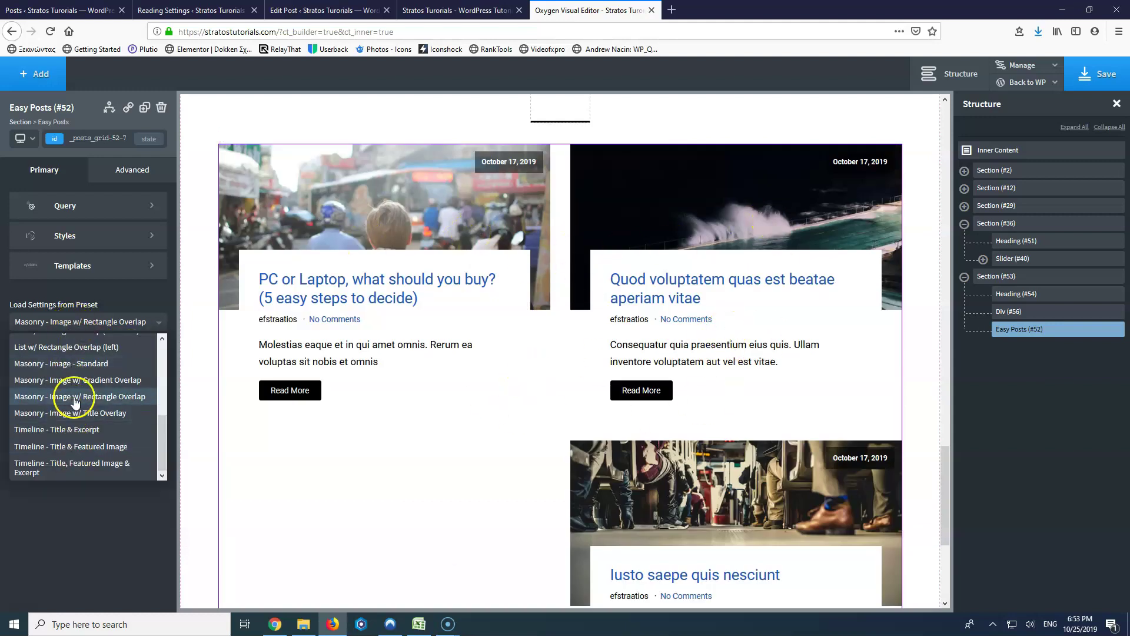
click(78, 464)
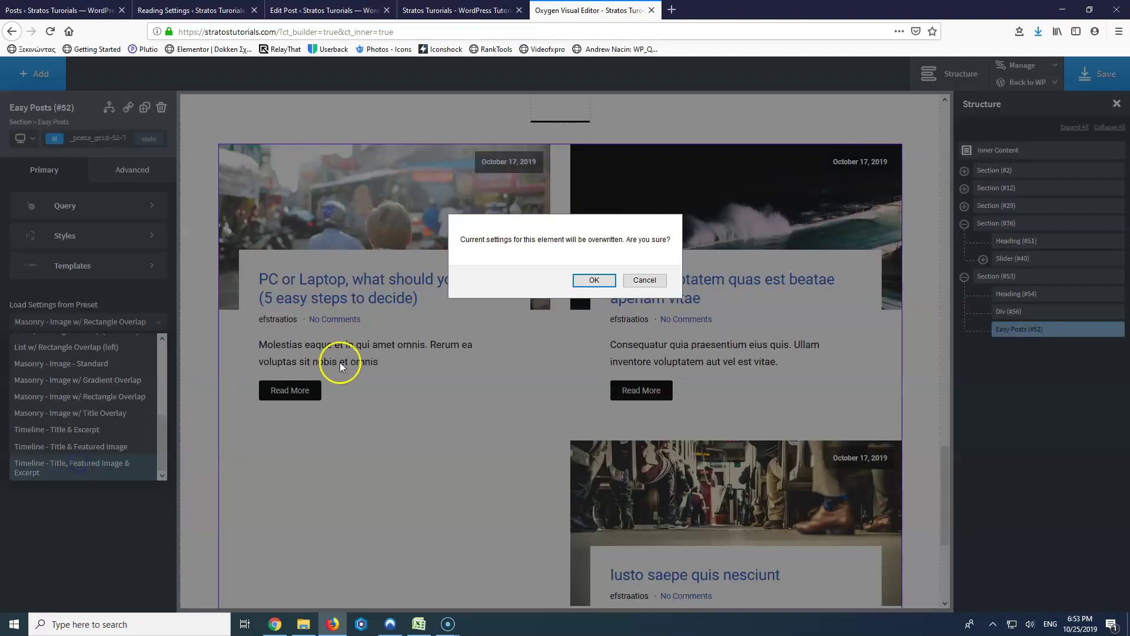
click(594, 280)
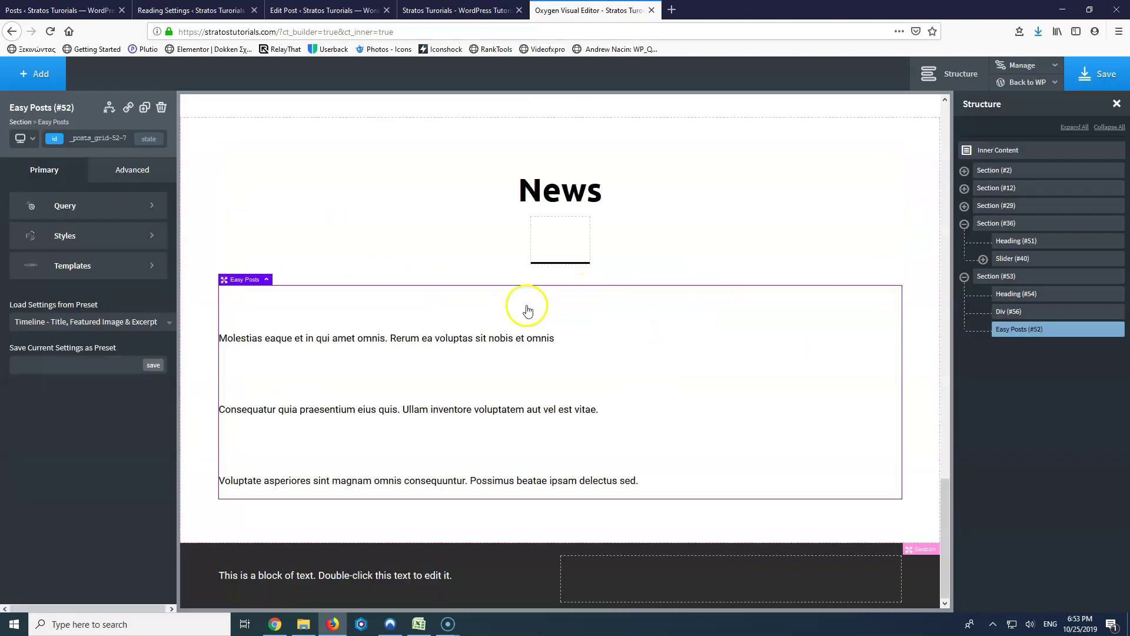
click(74, 322)
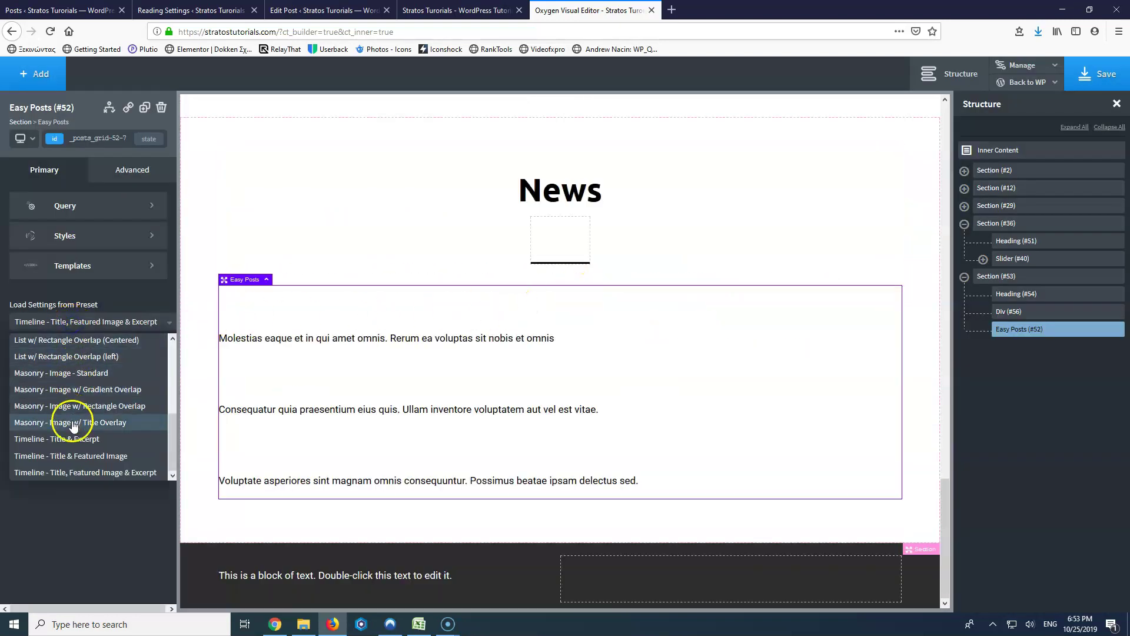
click(71, 440)
click(594, 279)
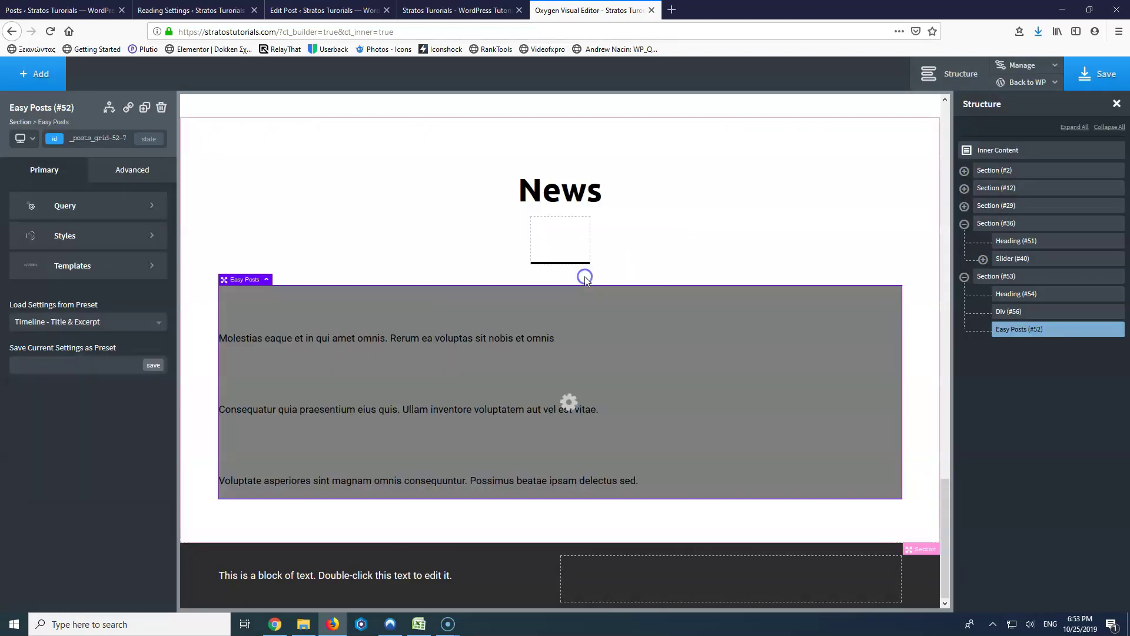
Step: Try the "Masonry - Image w/ Rectangle Overlap" preset again, followed by "Grid - Image w/ Title Overlay", on the News posts
click(91, 321)
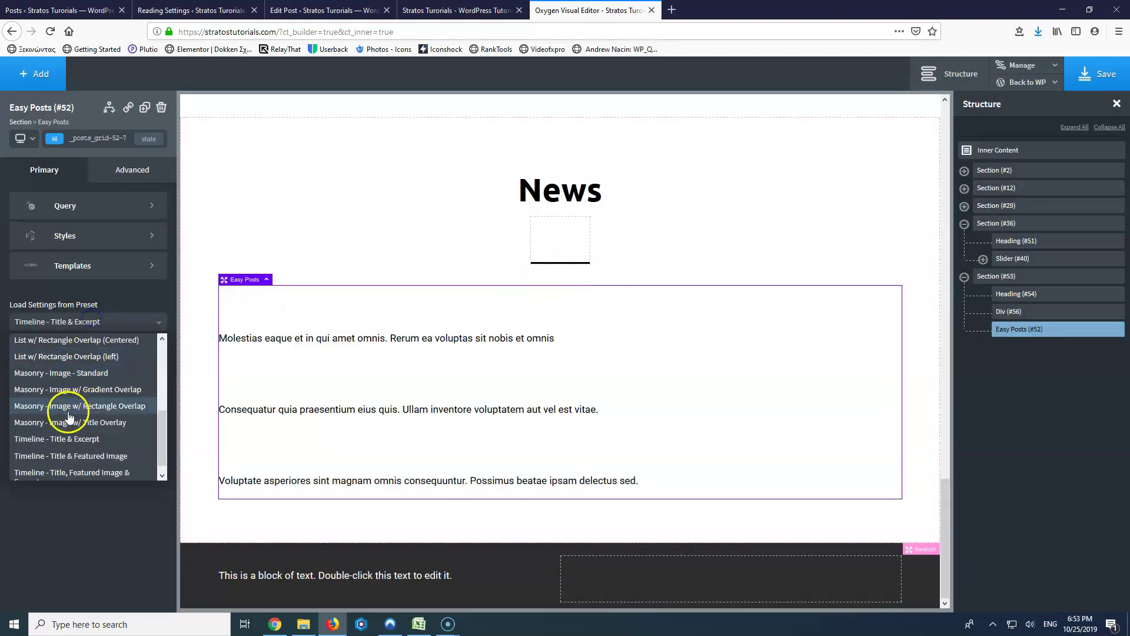
click(100, 403)
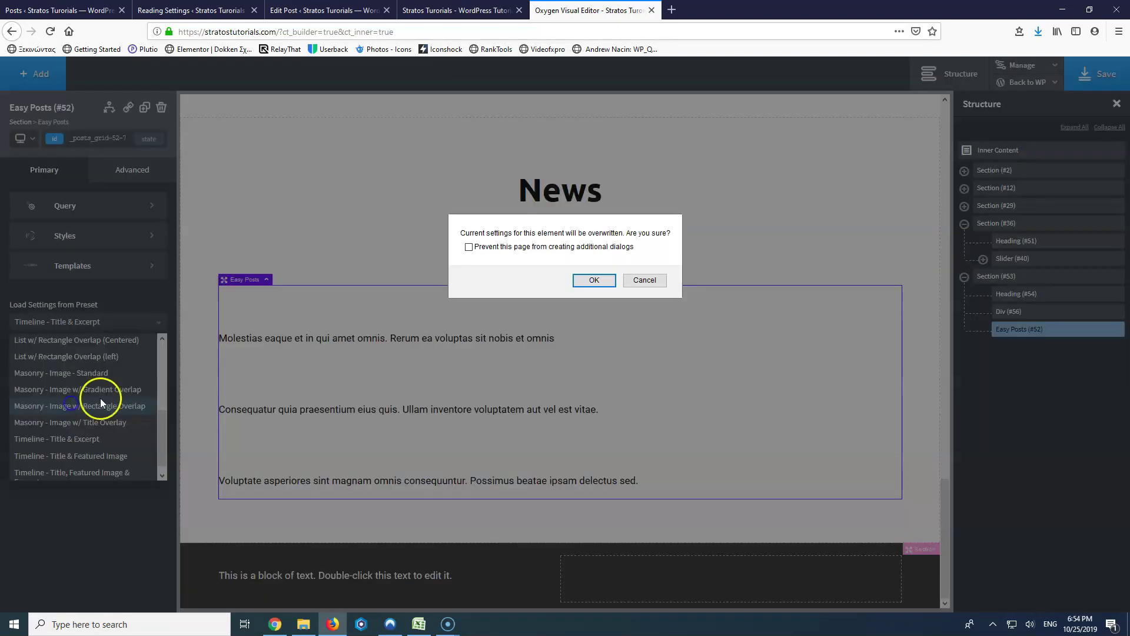
click(592, 281)
click(82, 322)
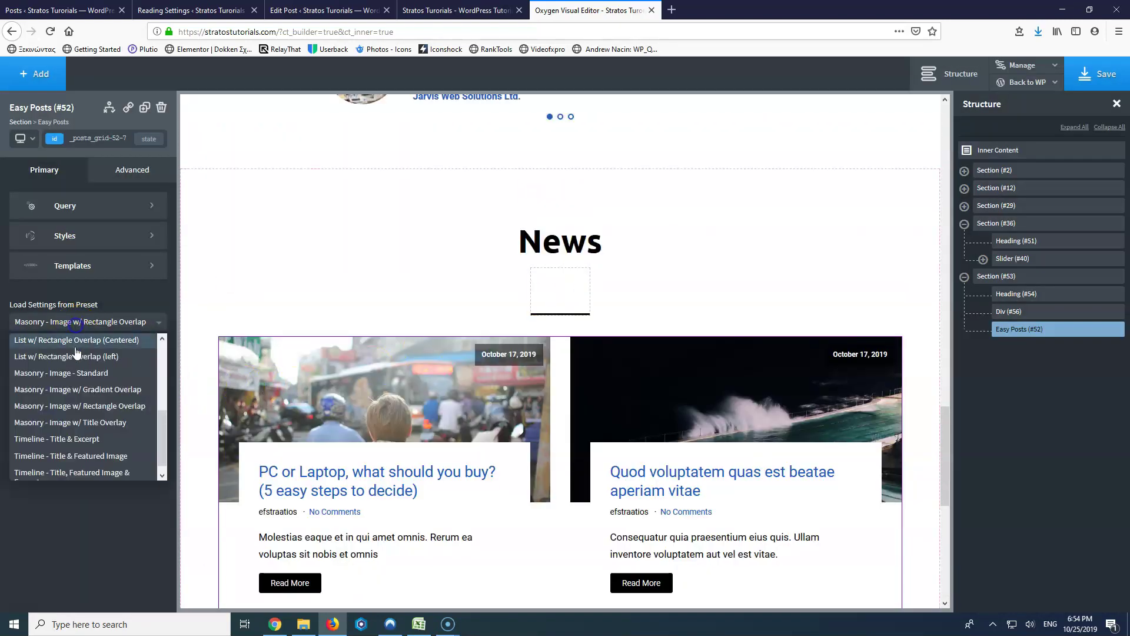
scroll(65, 412, up, 5)
click(52, 403)
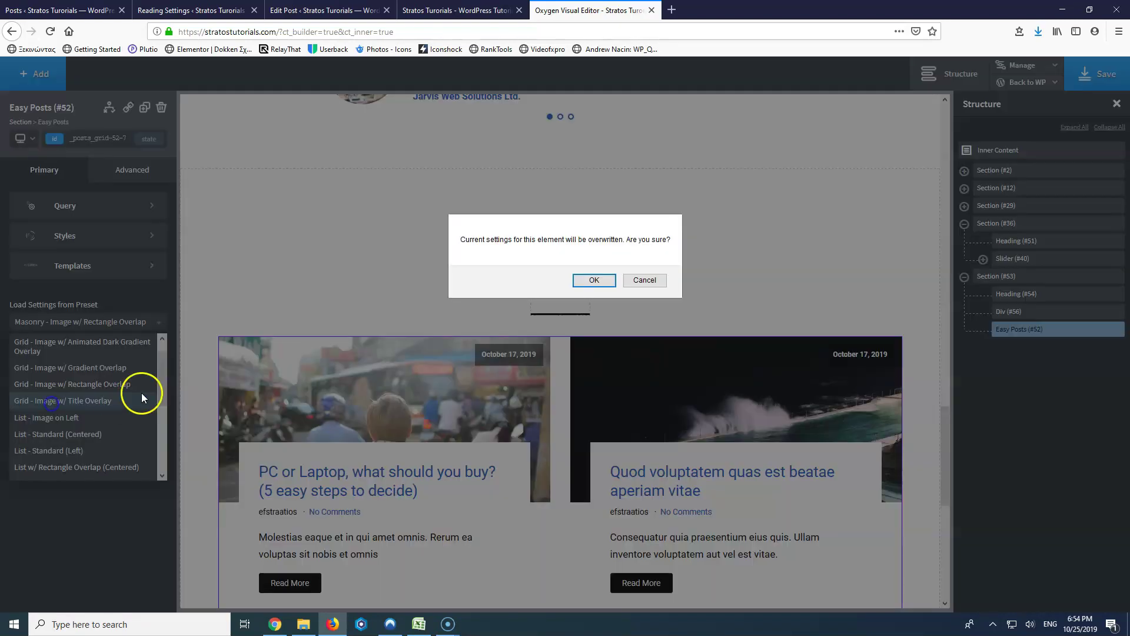
click(610, 286)
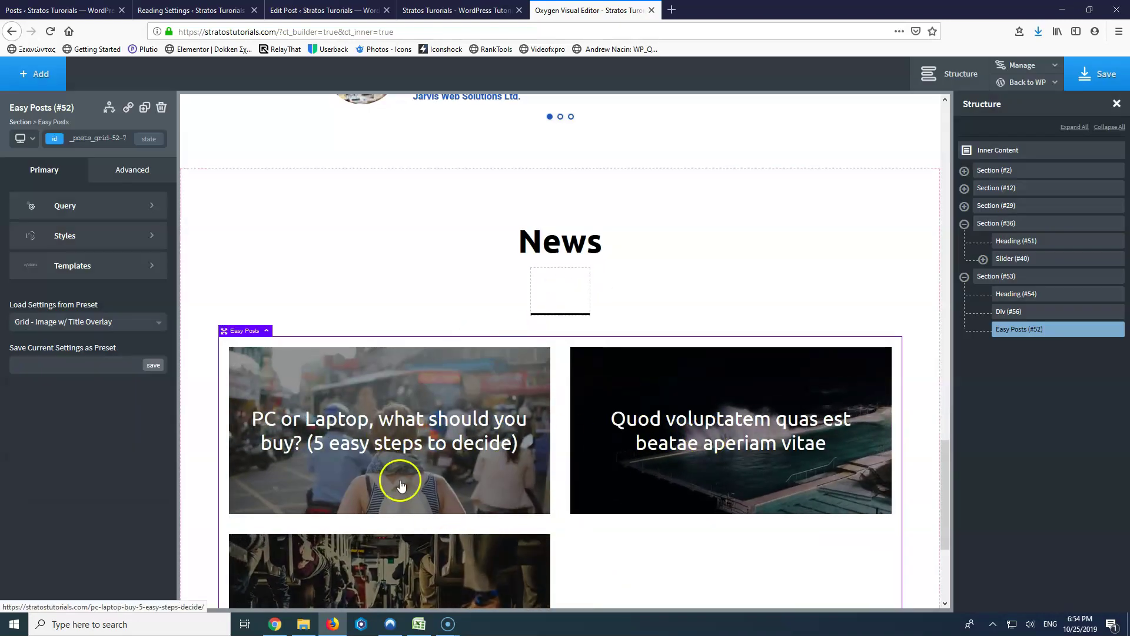
Step: Load the "Grid - Image - Standard" preset and save the current Easy Posts settings as a preset named "Stratos"
click(86, 321)
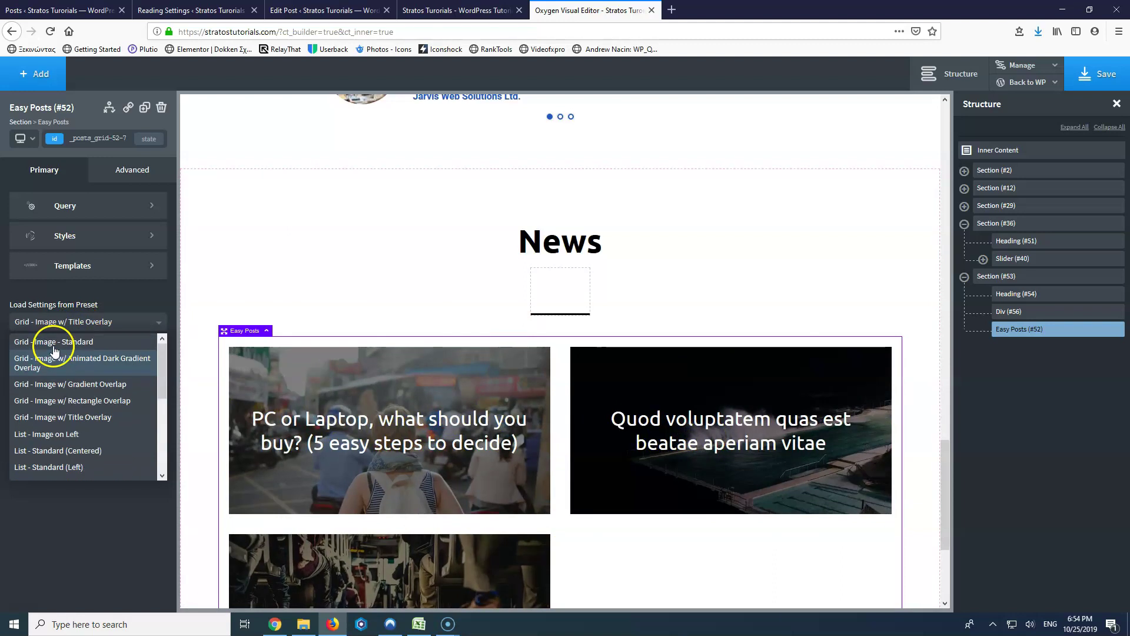
click(62, 342)
click(594, 280)
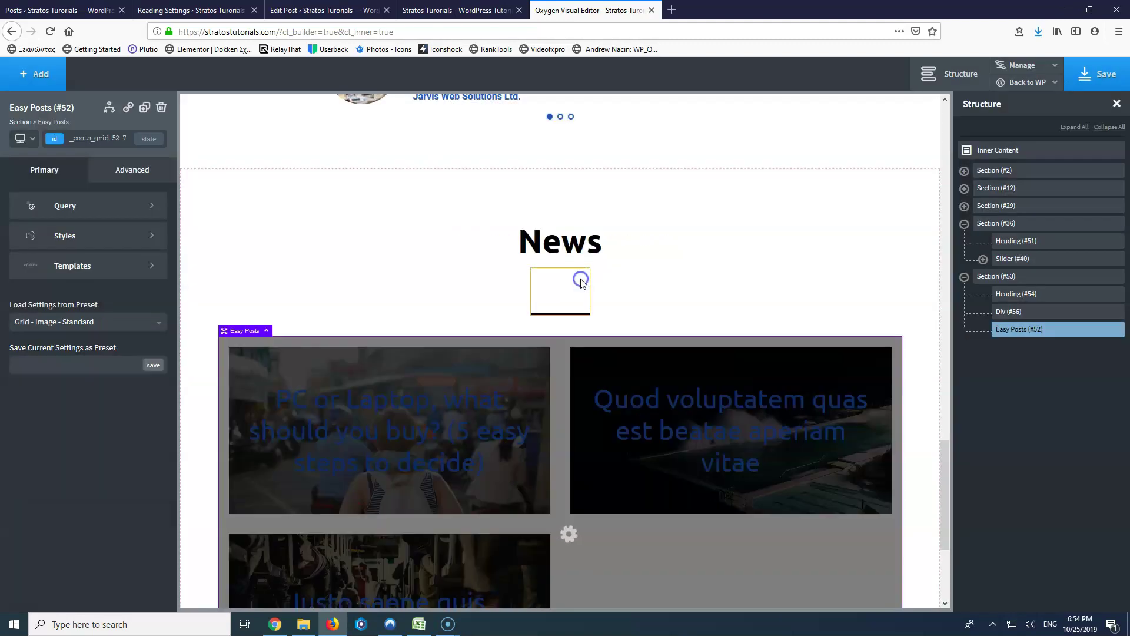
click(94, 360)
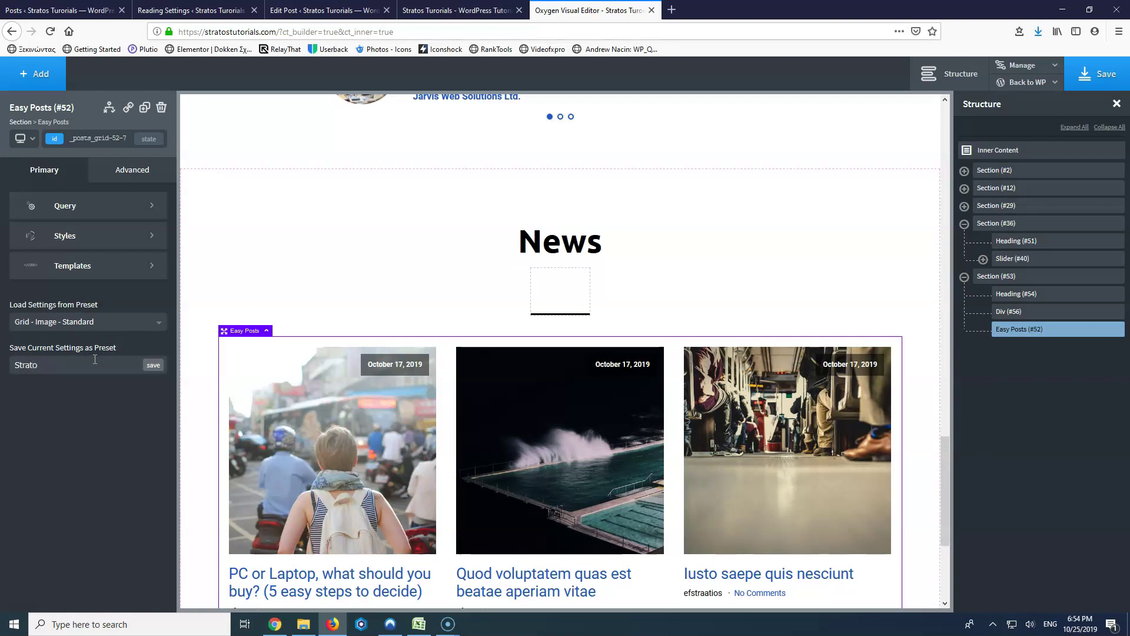
click(153, 365)
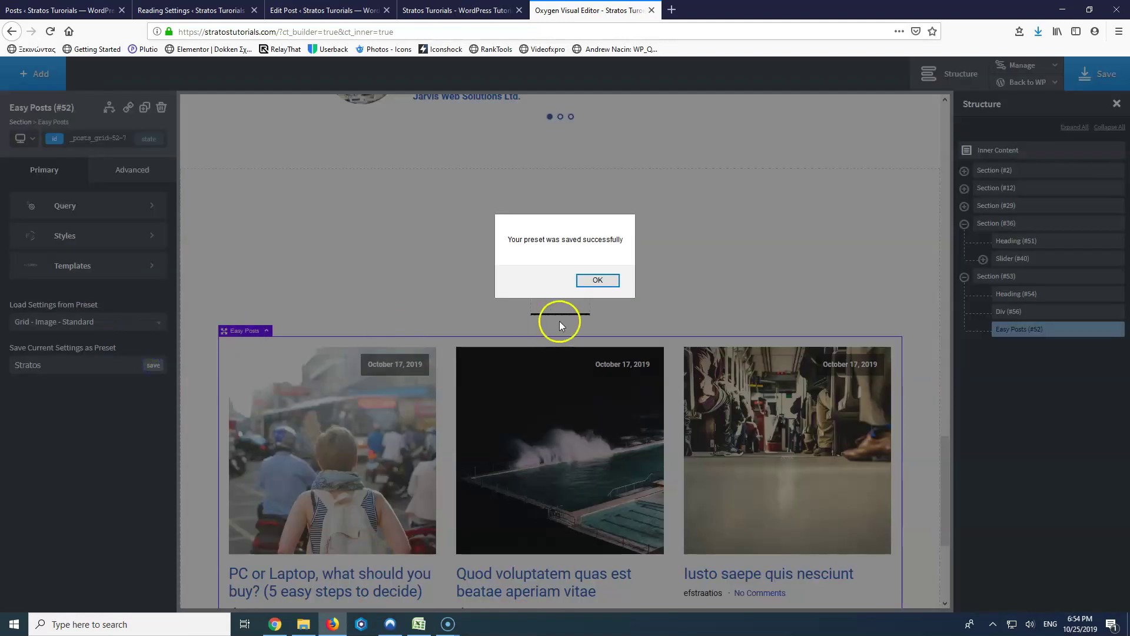
click(597, 280)
Step: Load the custom "Stratos" preset onto the Easy Posts component, overwriting its current settings
click(85, 321)
scroll(94, 406, down, 5)
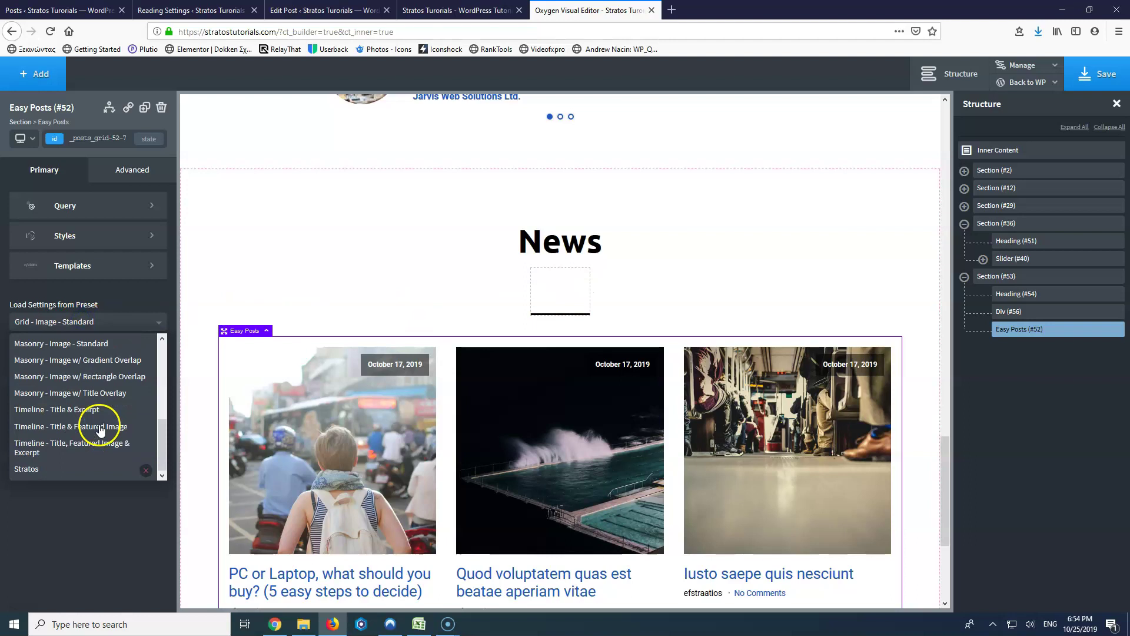
click(56, 469)
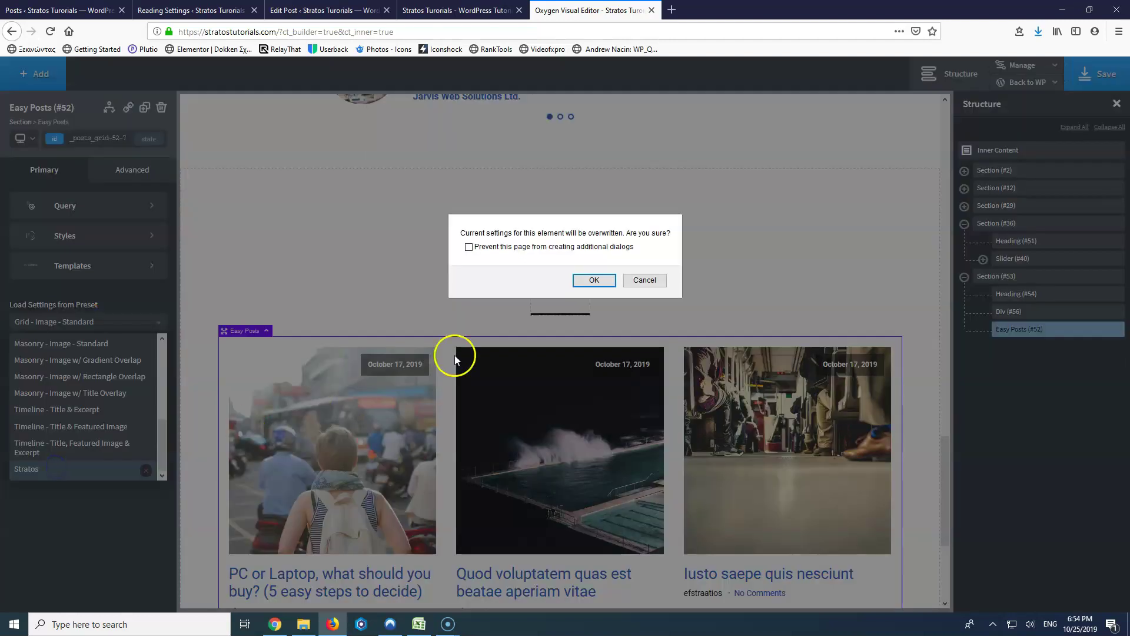
click(590, 280)
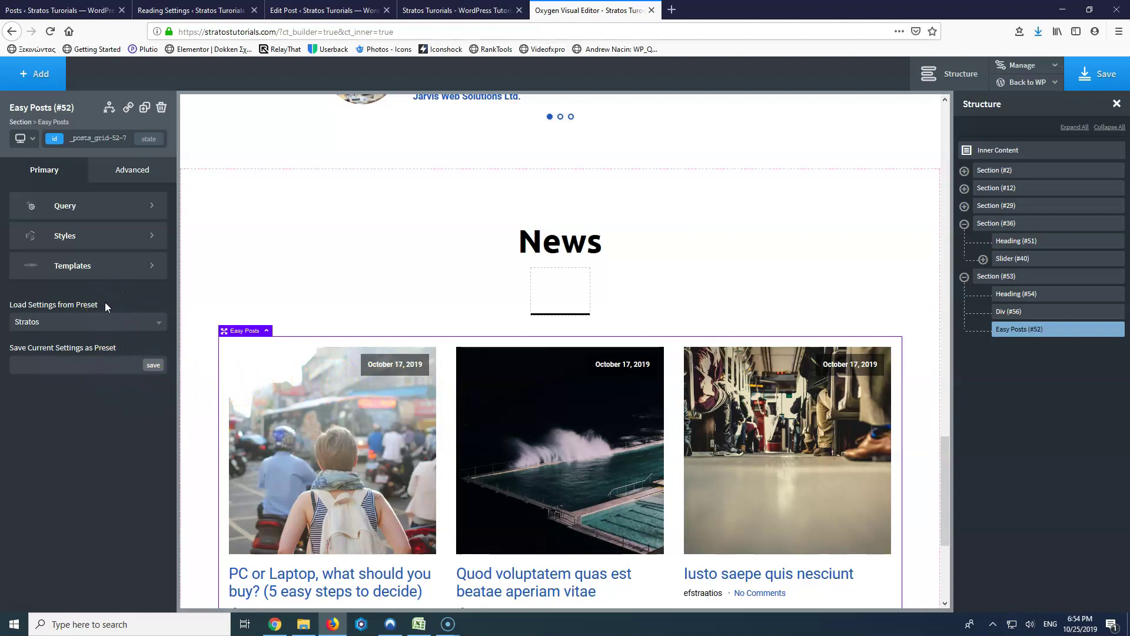
Step: Delete the oxy-post-image-date-overlay div and its leftover blank lines from the Easy Posts template PHP, and apply the code
scroll(206, 297, down, 3)
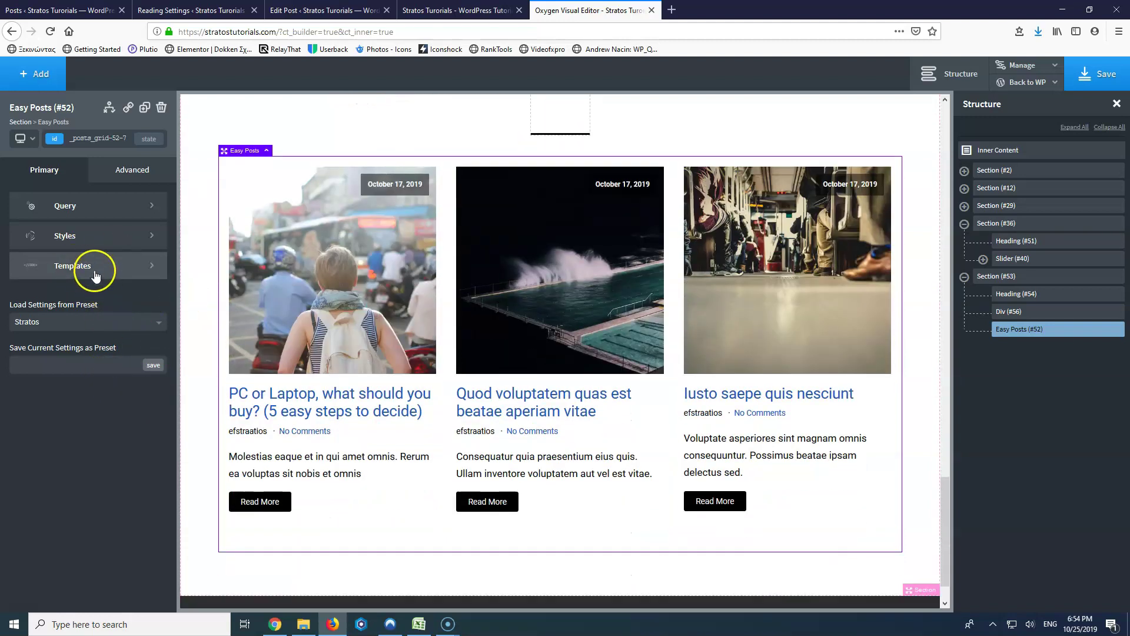
click(94, 272)
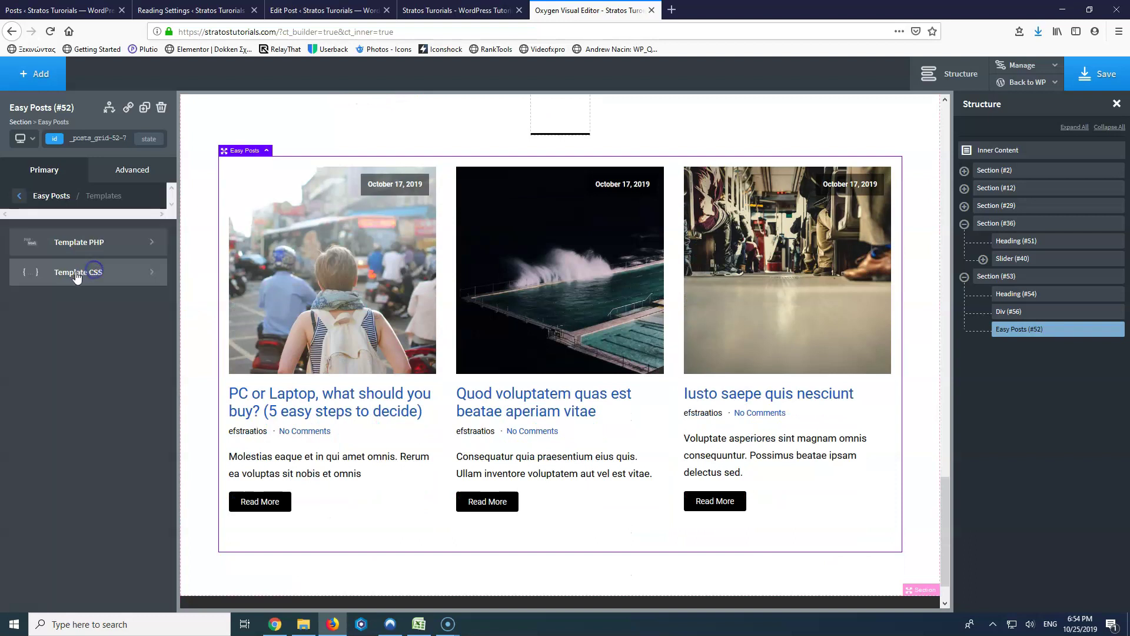
click(92, 241)
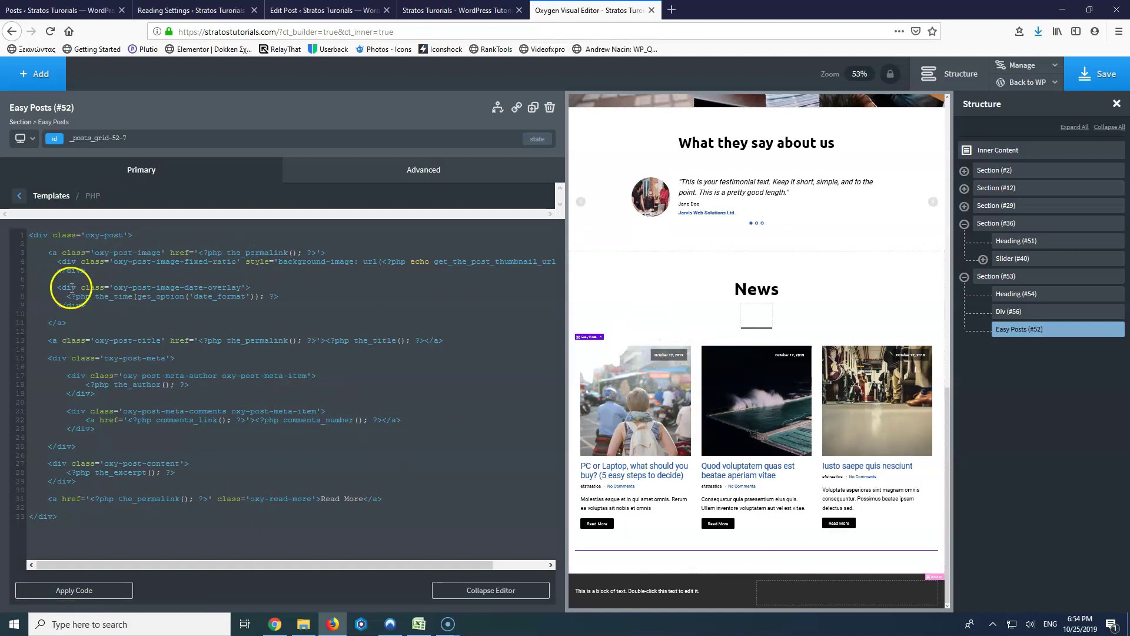
click(155, 288)
drag(57, 287, 93, 303)
key(Delete)
key(Delete)
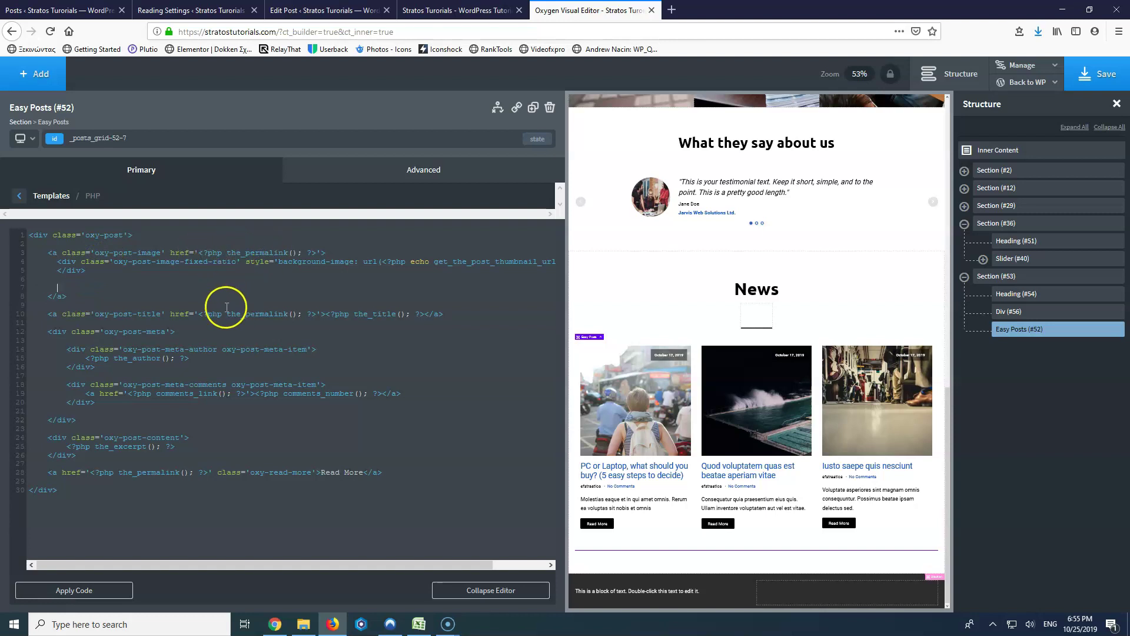
key(Delete)
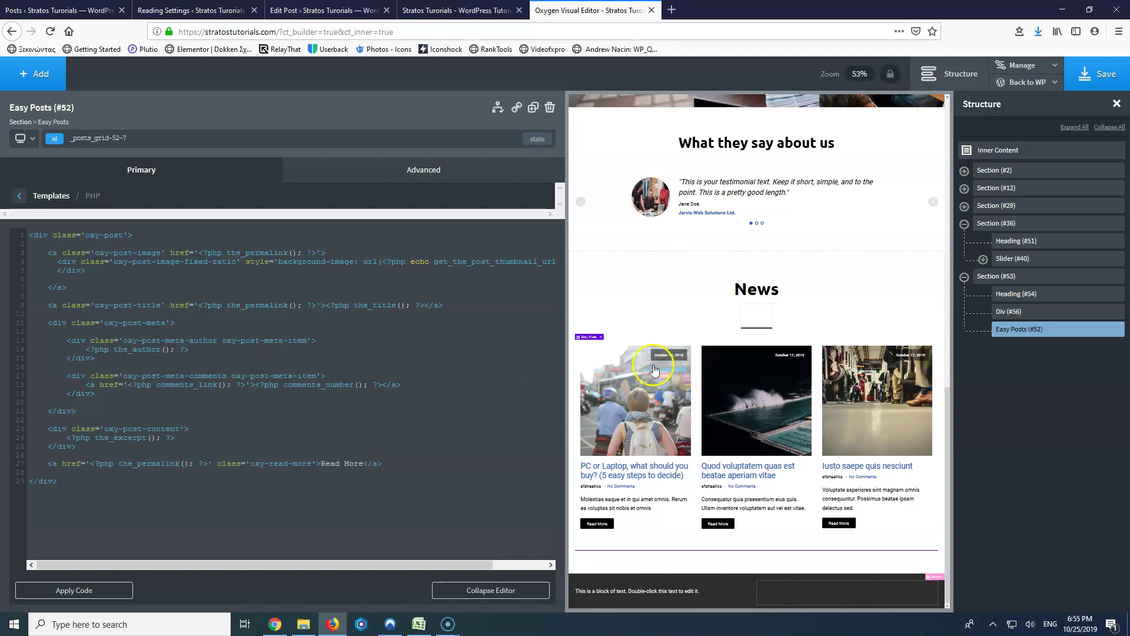
click(71, 589)
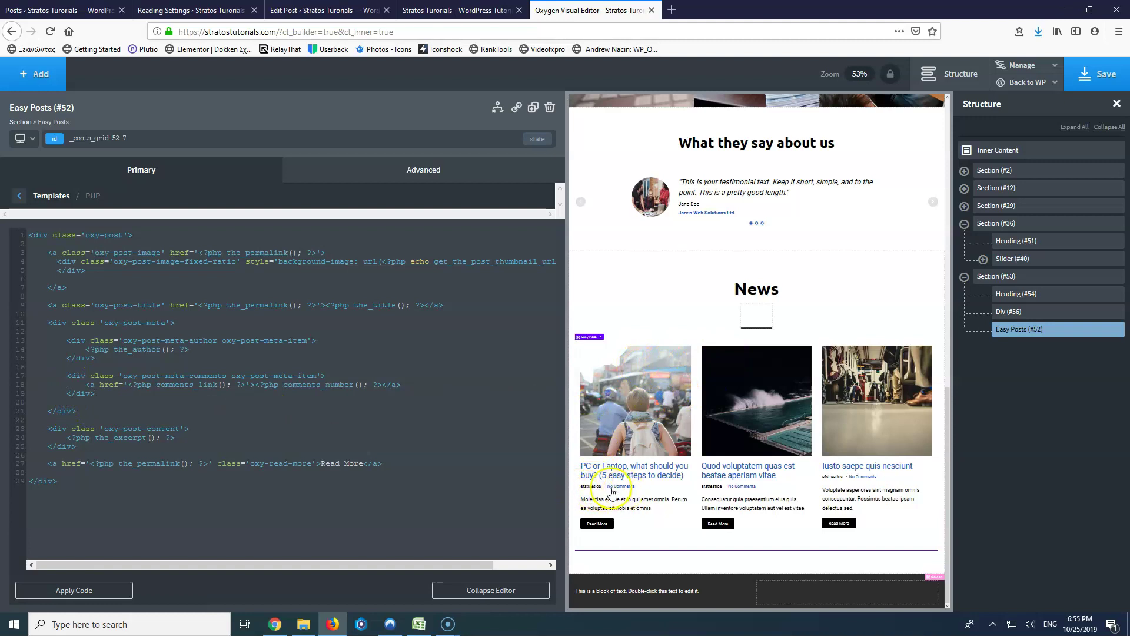
Step: Delete the whole oxy-post-meta div with its author and comments items from the template PHP, and apply the code
drag(29, 340, 116, 393)
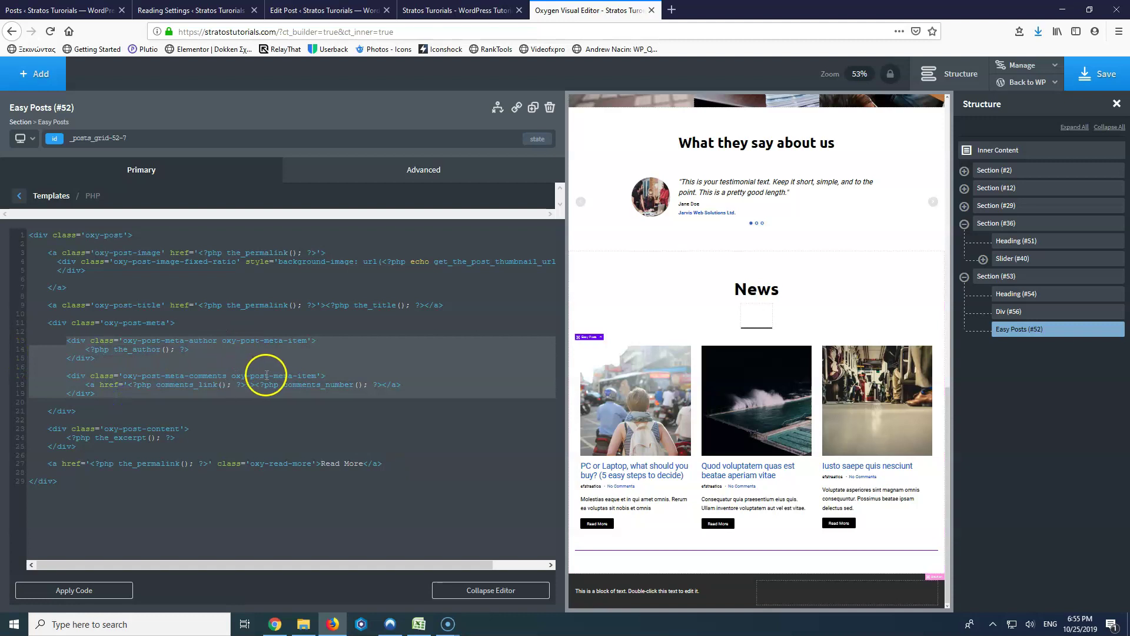
click(51, 323)
drag(80, 341, 88, 411)
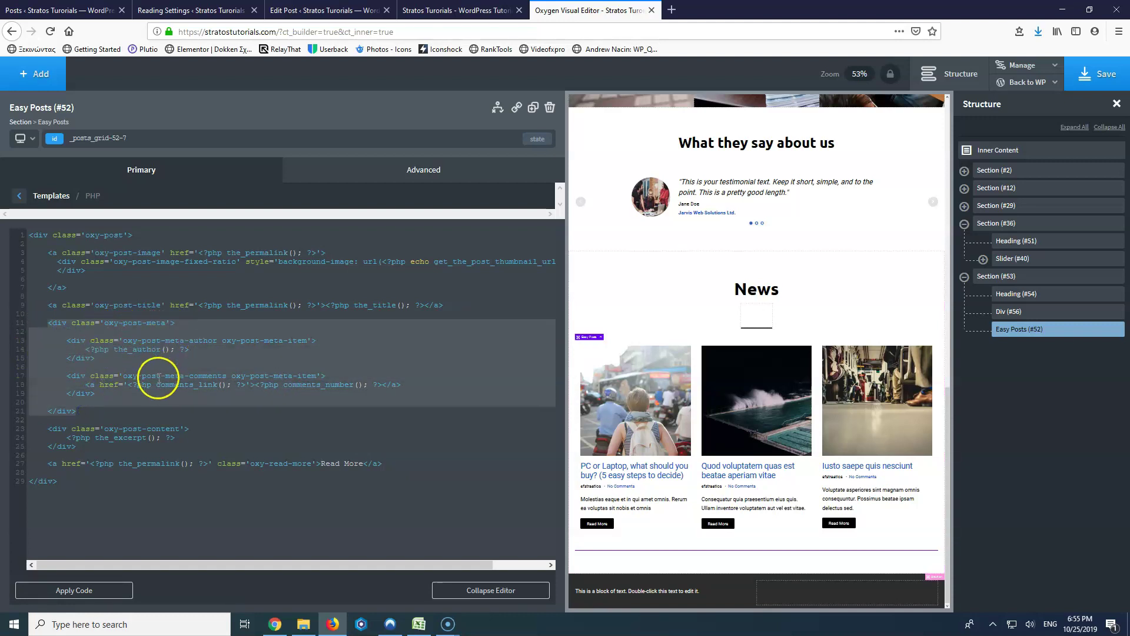
key(Delete)
key(Delete)
key(Delete)
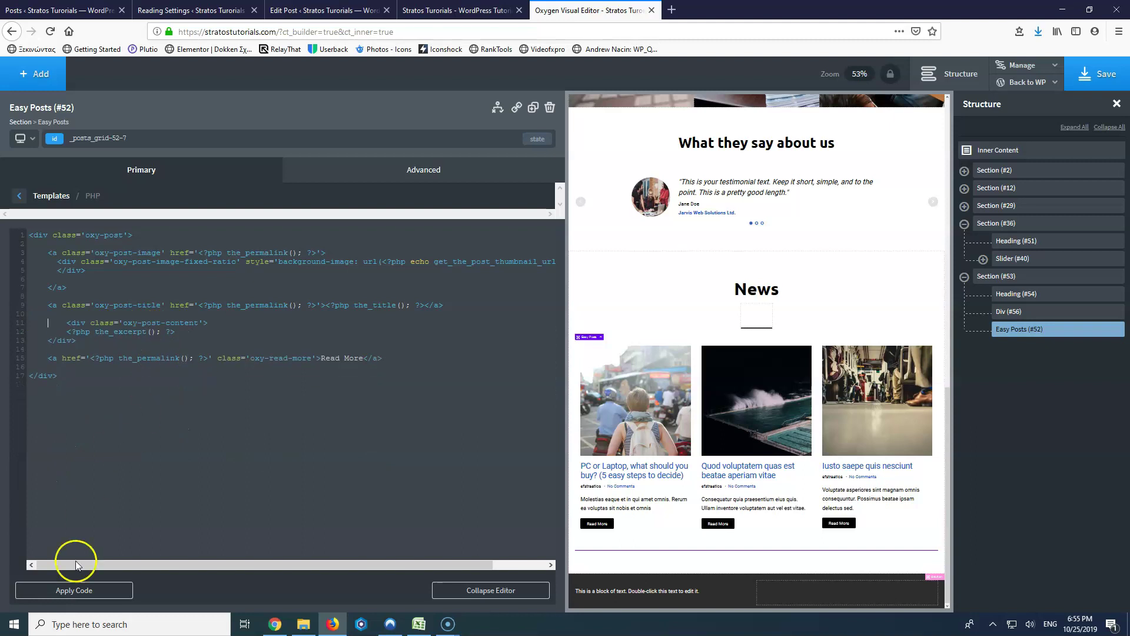
click(68, 591)
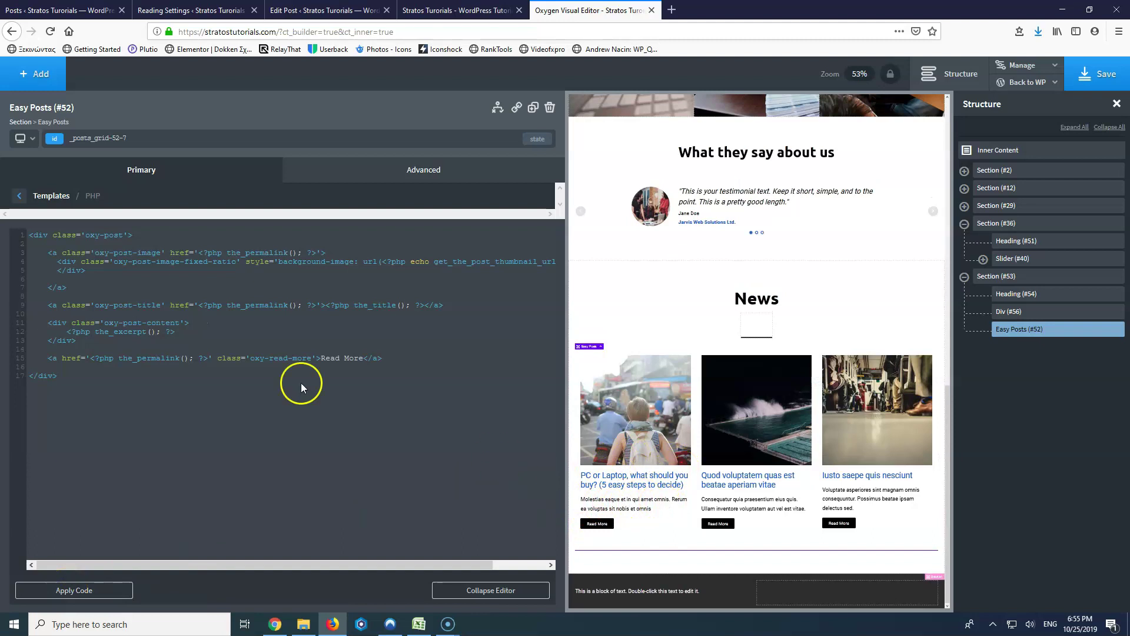
Step: Delete the oxy-post-content div containing the excerpt from the template PHP, and apply the code
drag(50, 322, 88, 341)
key(Delete)
click(85, 588)
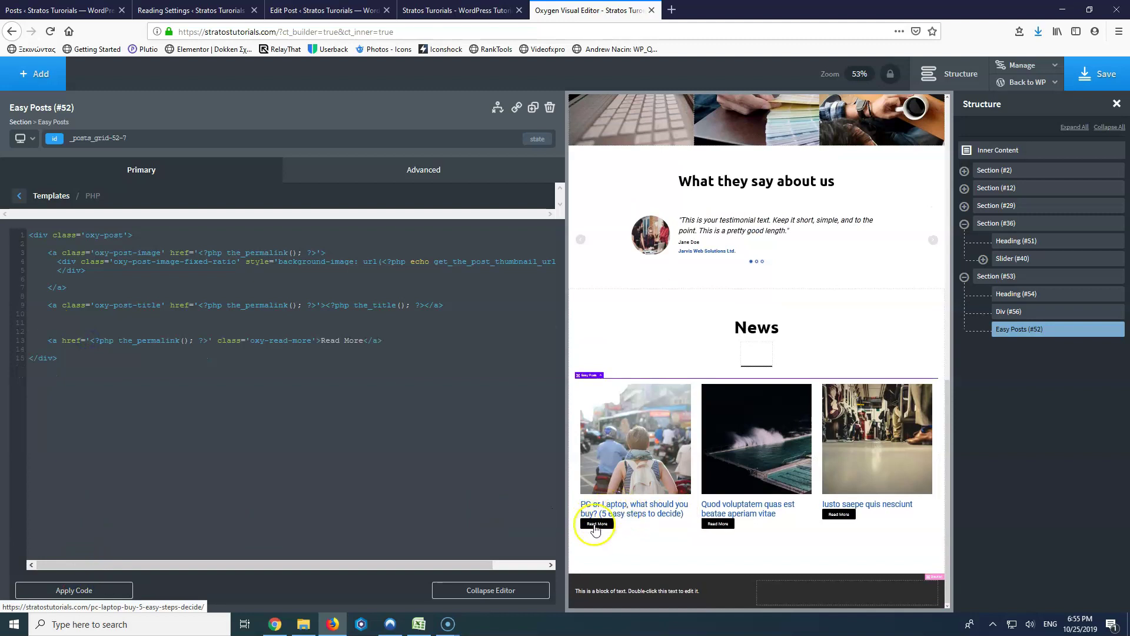
Step: Change the oxy-read-more link's text to "More!" in the template PHP, and apply the code
click(360, 340)
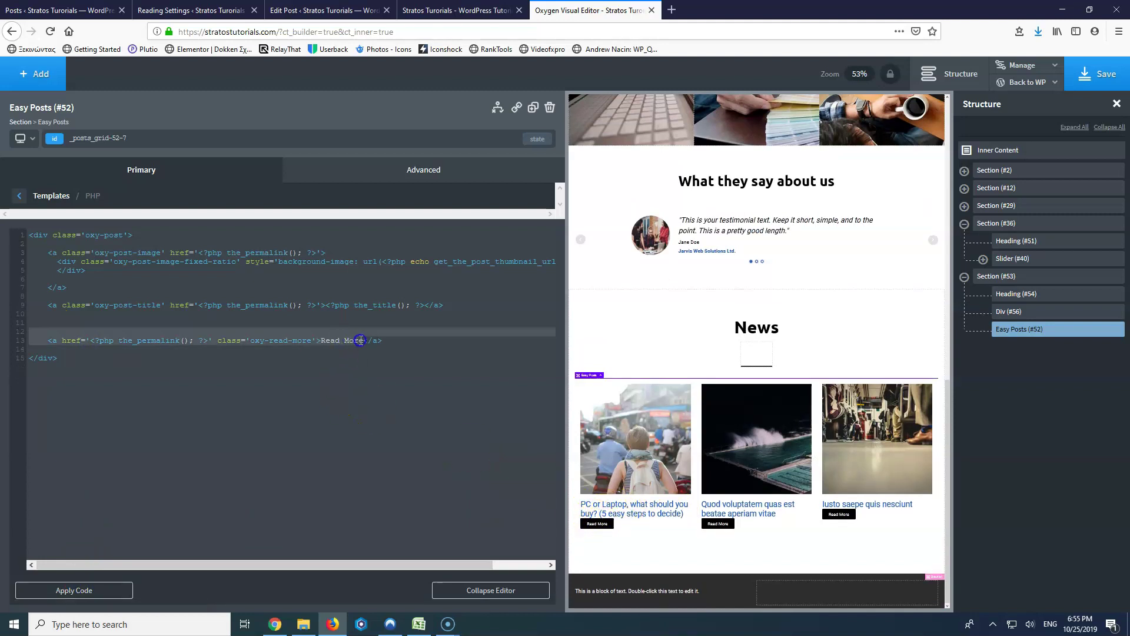
click(345, 349)
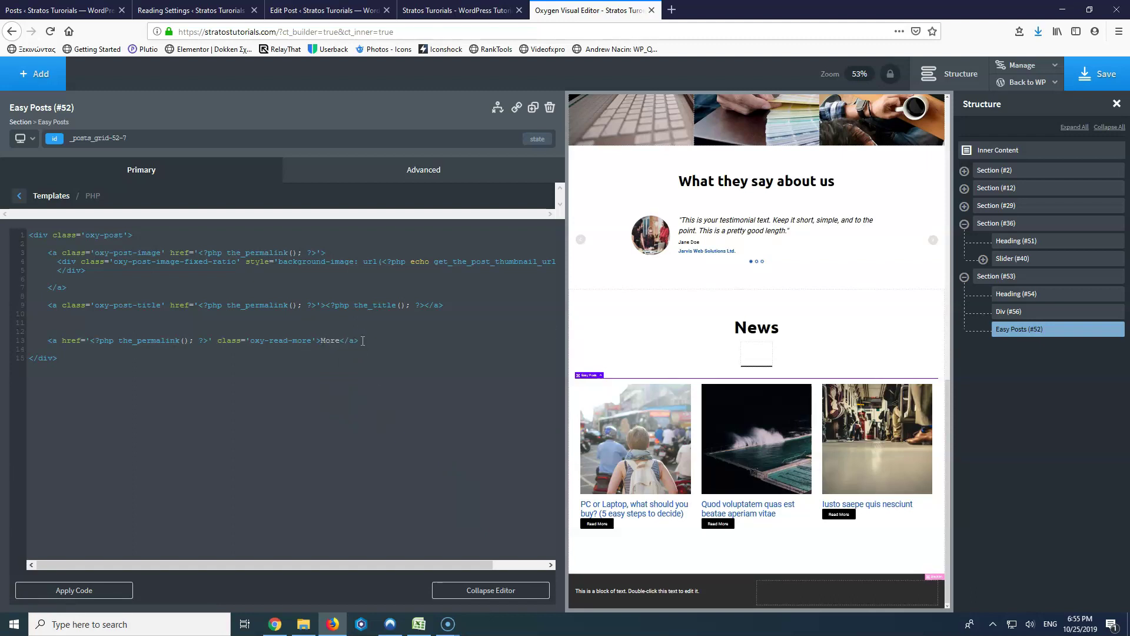
click(85, 590)
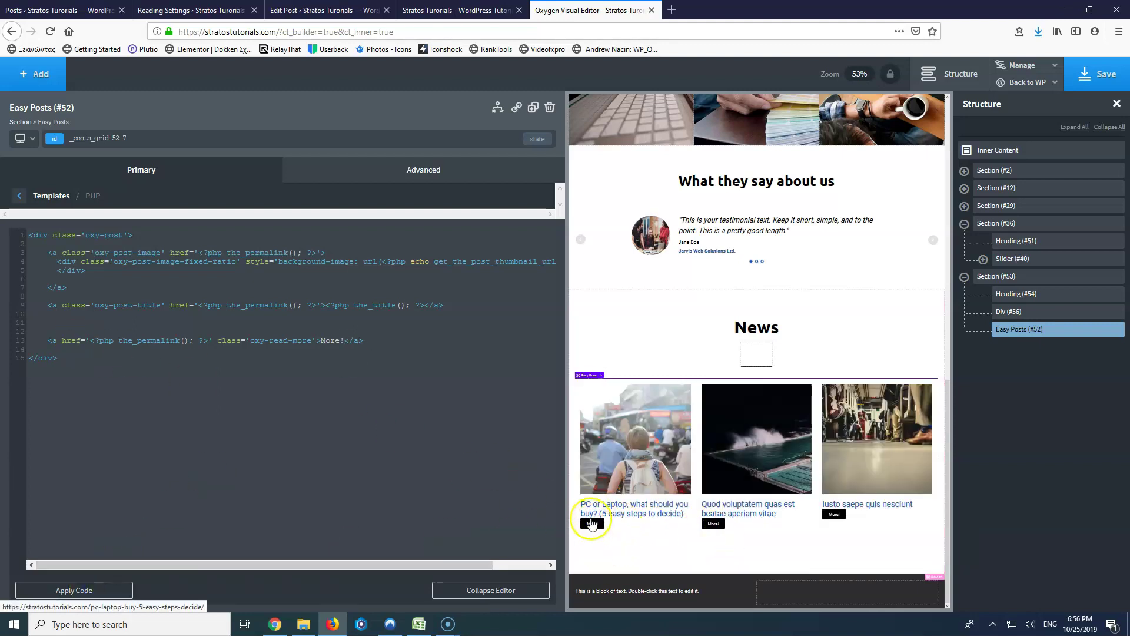
Step: Insert <div></br></div> between the post title and the oxy-read-more link, apply the code, and save the page
click(63, 328)
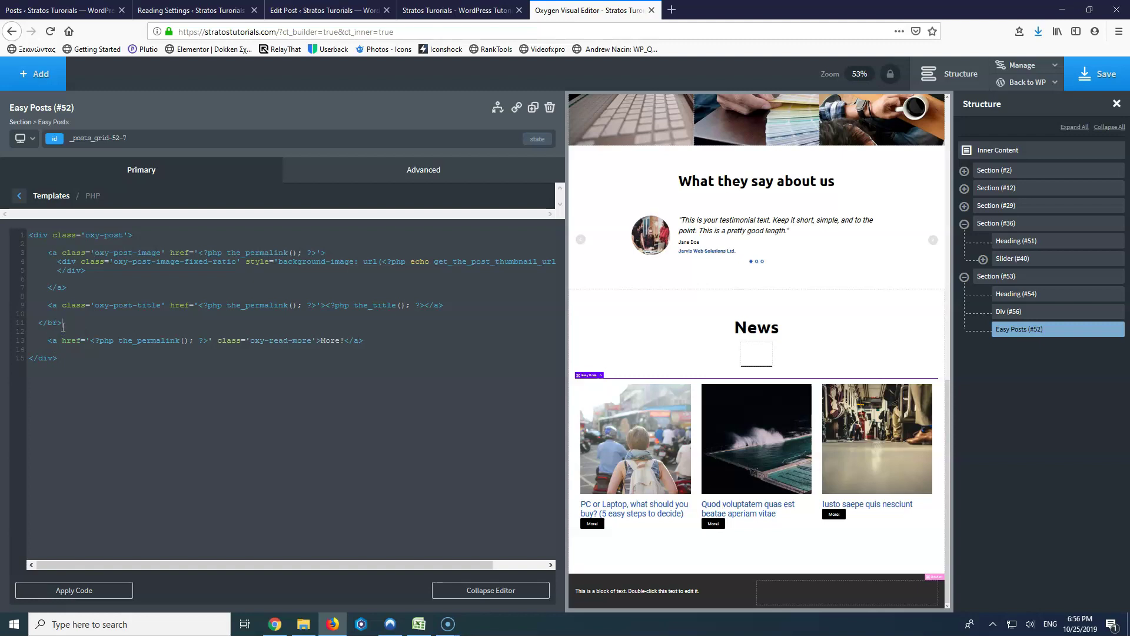
click(106, 594)
click(76, 589)
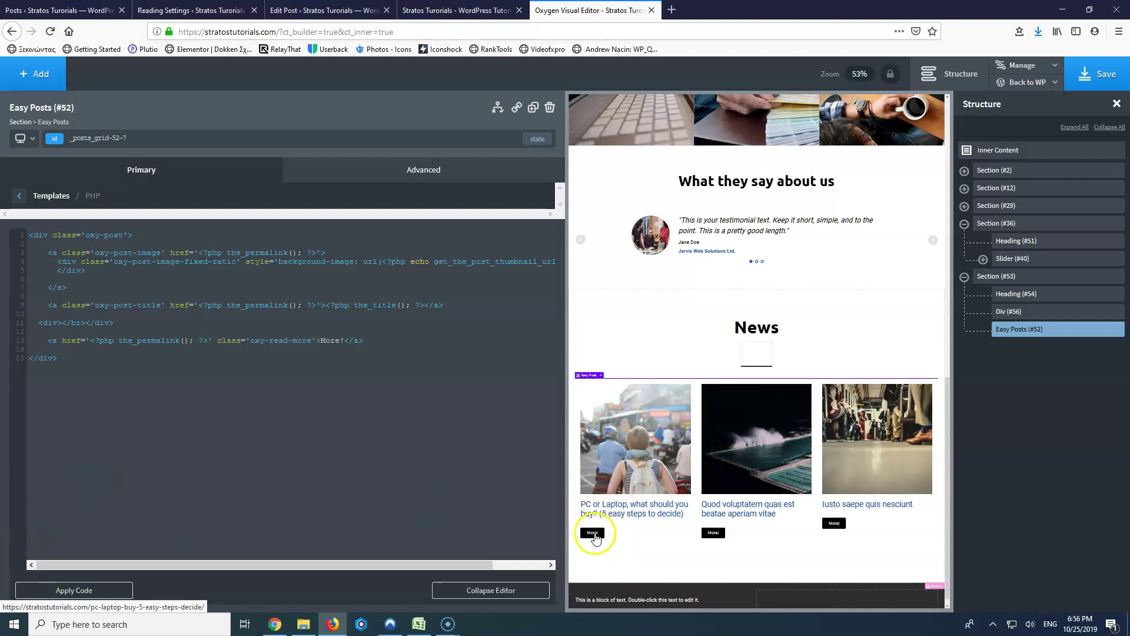
click(1093, 81)
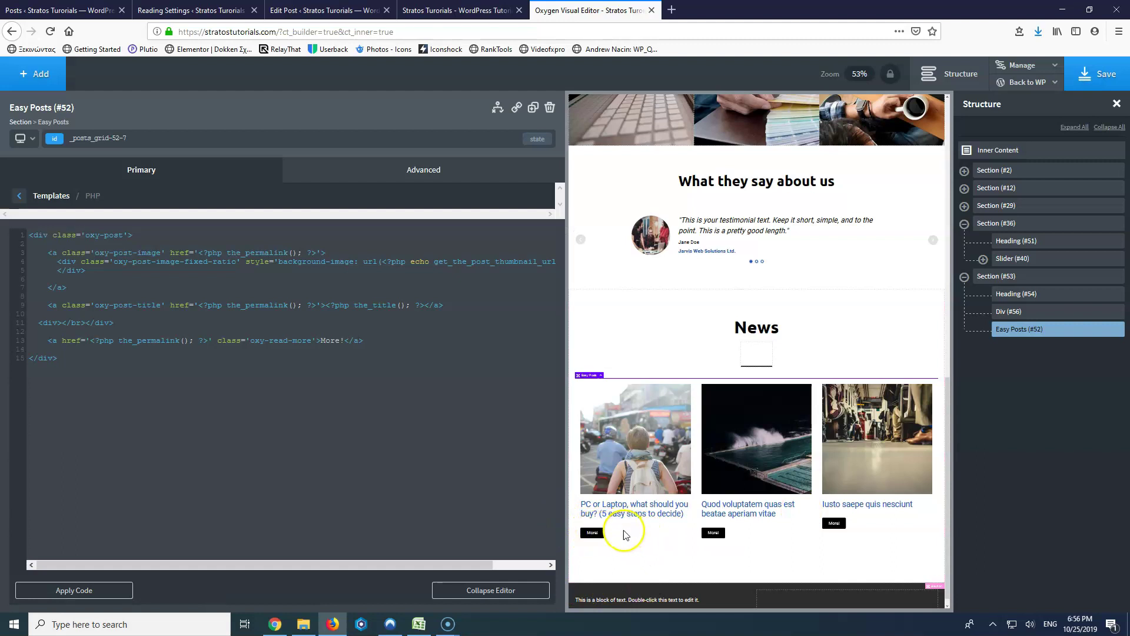
Step: Open the Easy Posts template CSS and look through its rules
click(19, 196)
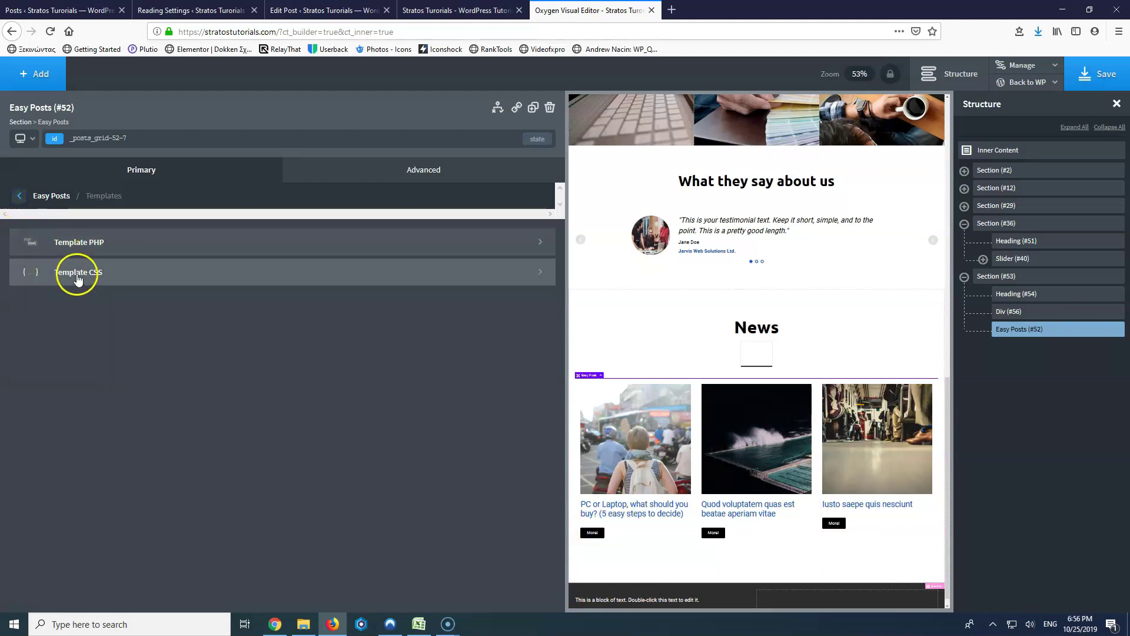
click(96, 274)
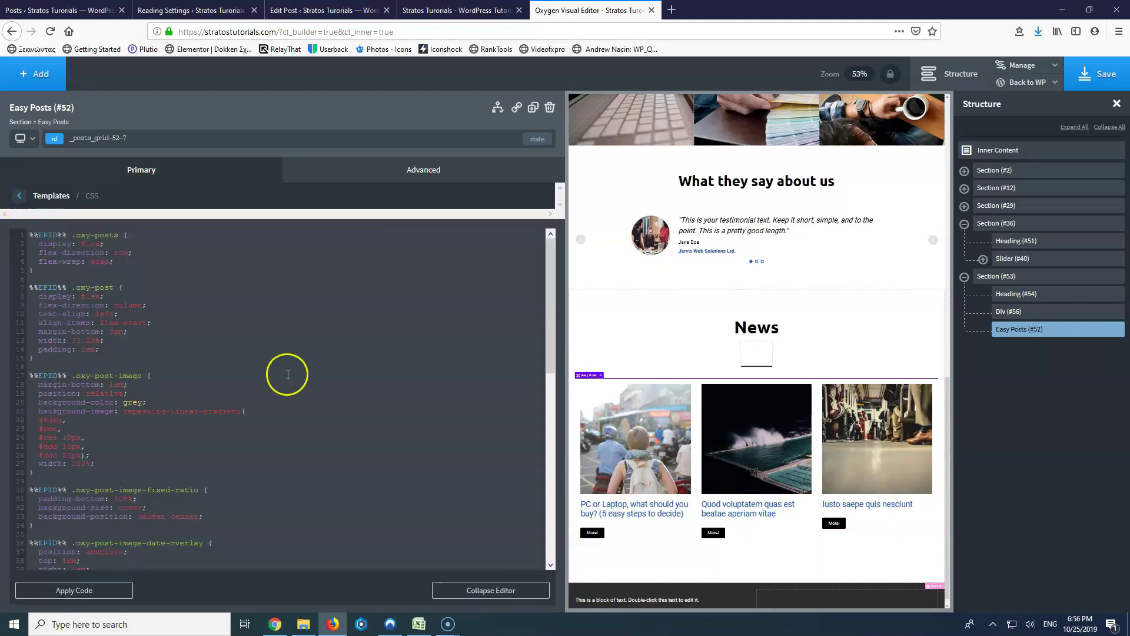
scroll(283, 373, down, 5)
scroll(288, 375, up, 4)
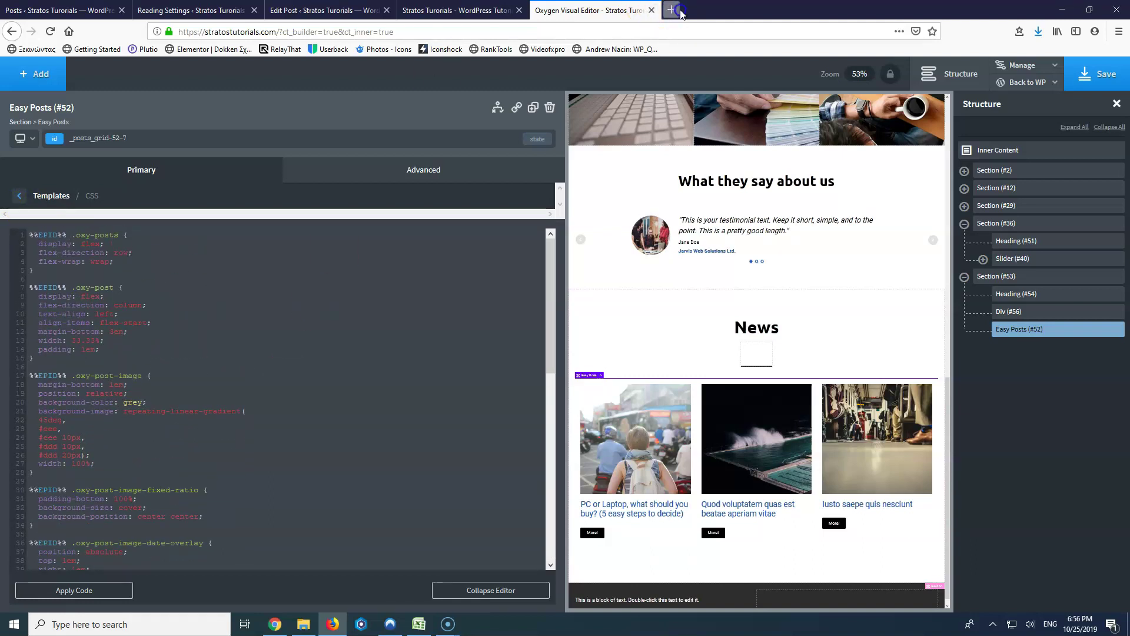
Step: Search Google for "css align center" in a new browser tab
click(671, 9)
click(638, 34)
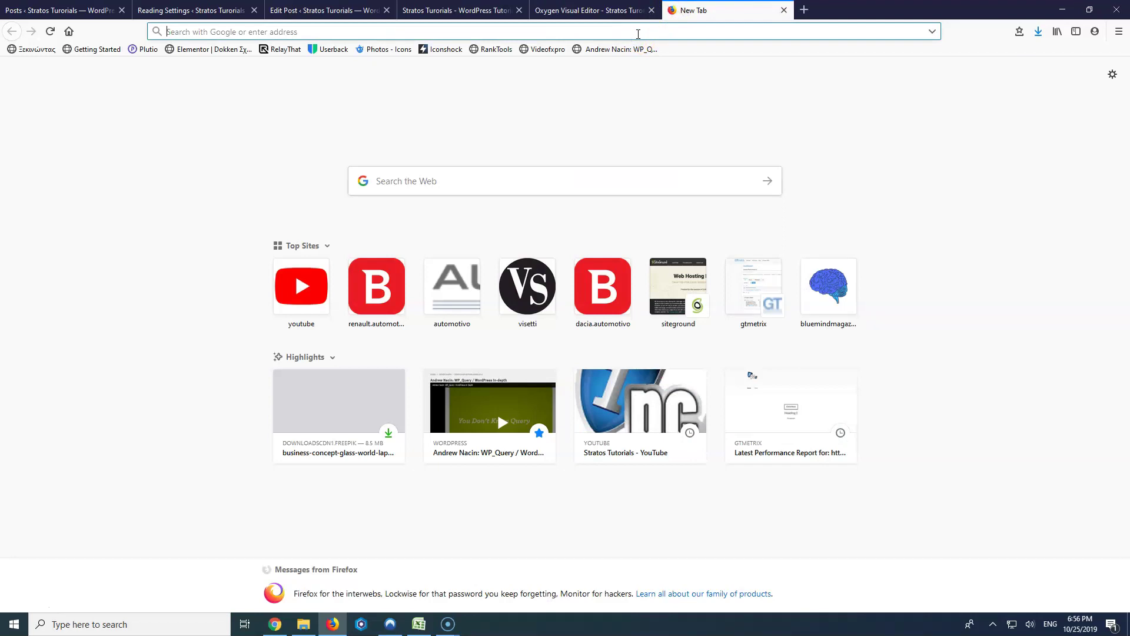
text(css )
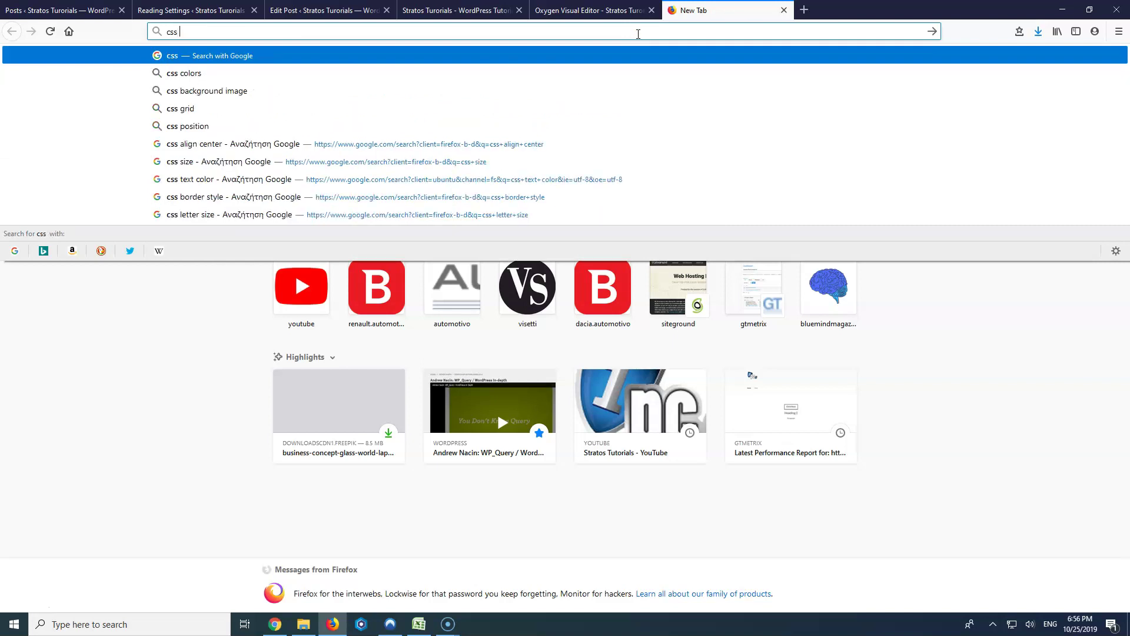
text(al)
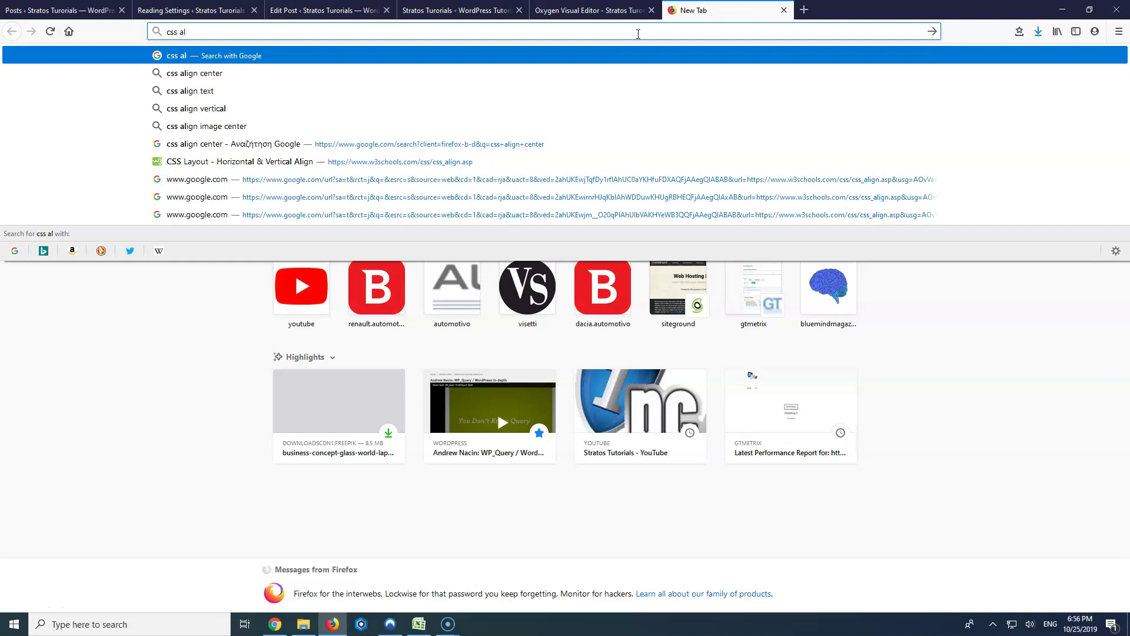
key(Down)
key(Return)
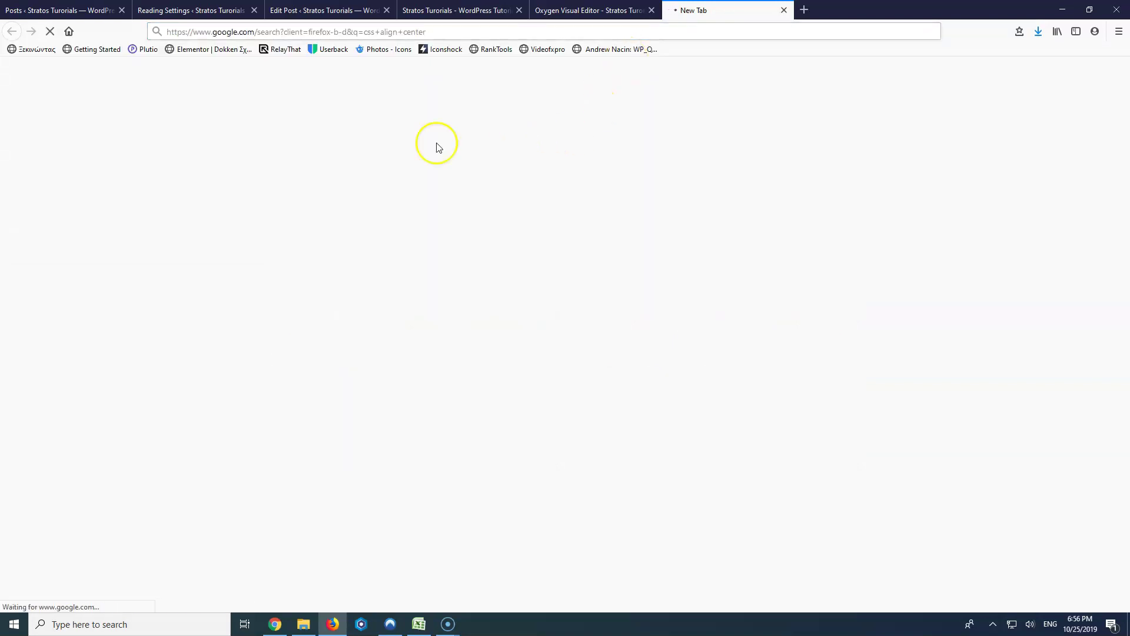
Step: Open the W3Schools "CSS Layout - Horizontal & Vertical Align" result separately and read its element and text centering examples
middle_click(264, 168)
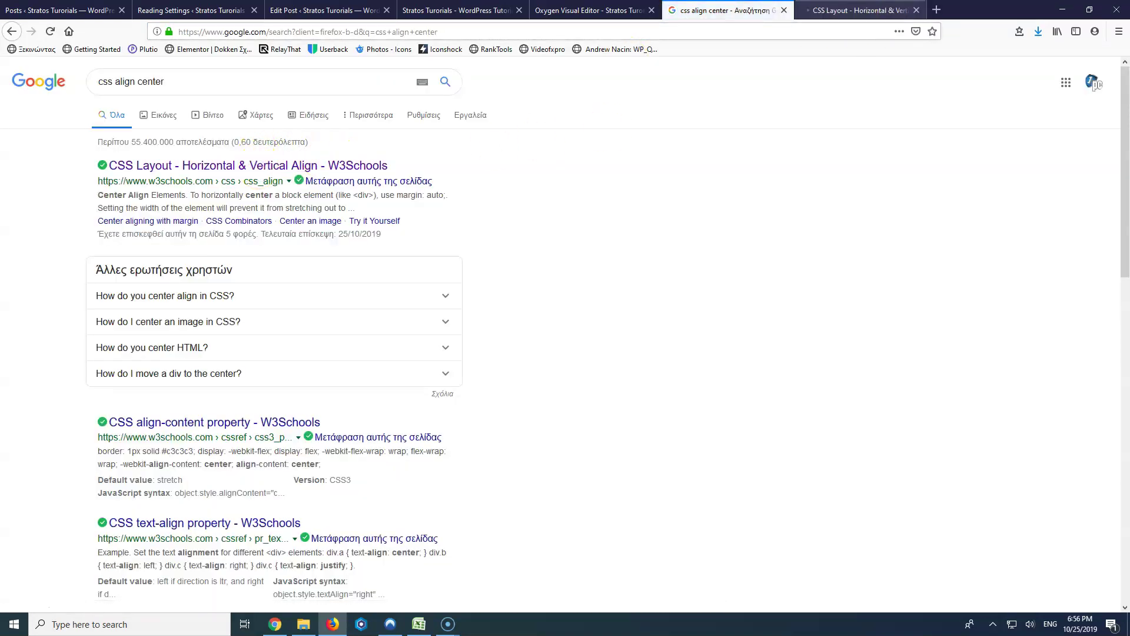
click(853, 10)
scroll(668, 188, down, 2)
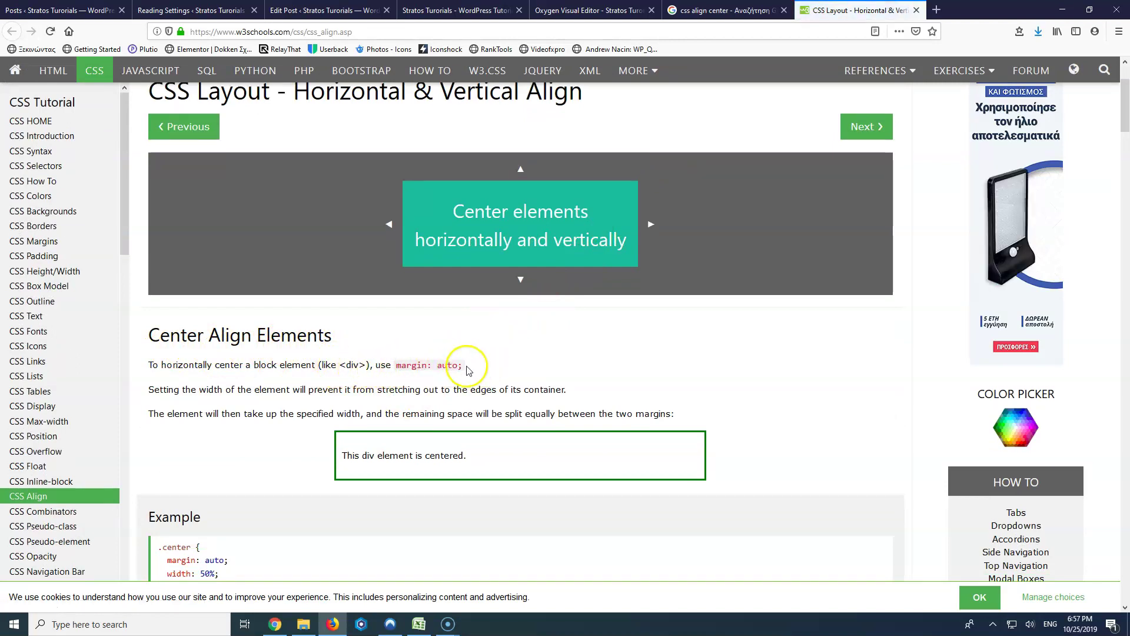
scroll(430, 329, down, 5)
scroll(179, 283, down, 4)
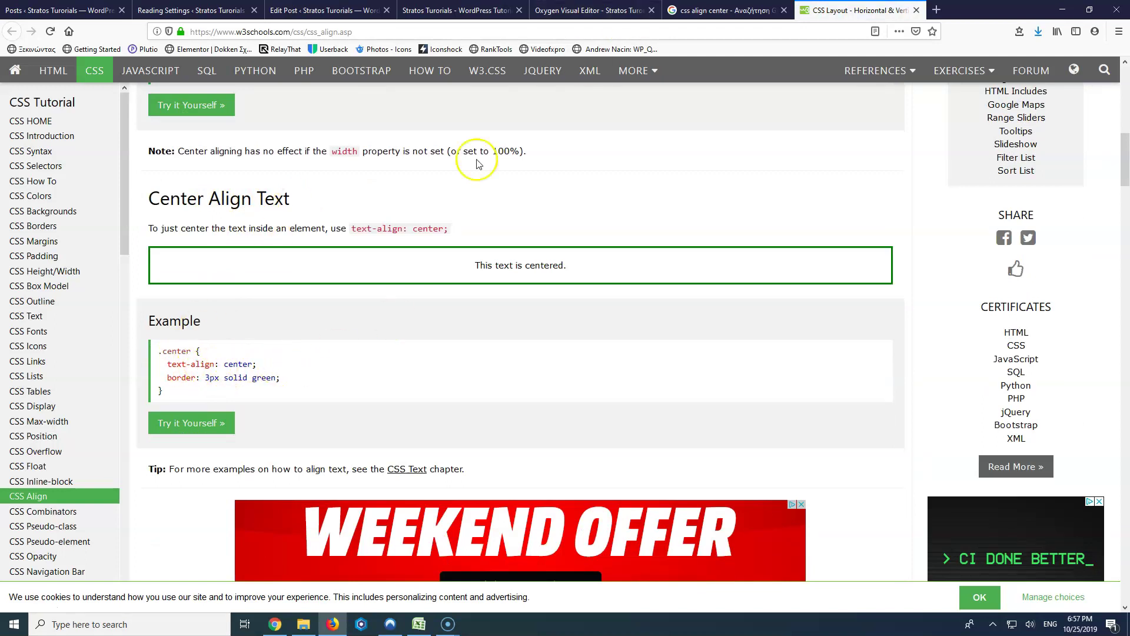
scroll(360, 277, up, 3)
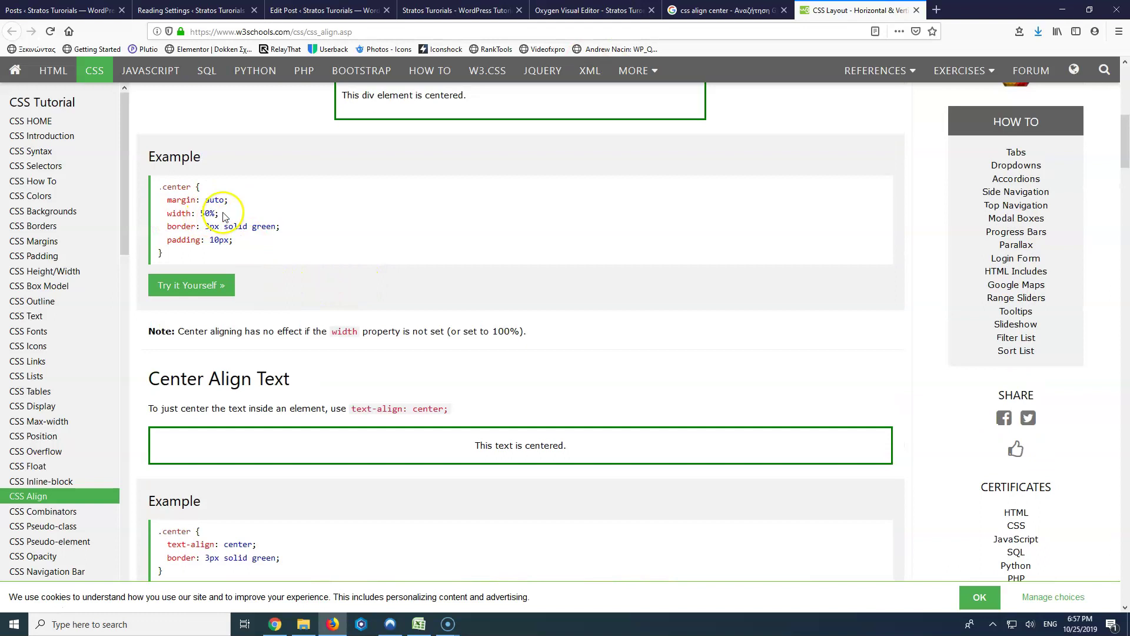
scroll(223, 216, up, 5)
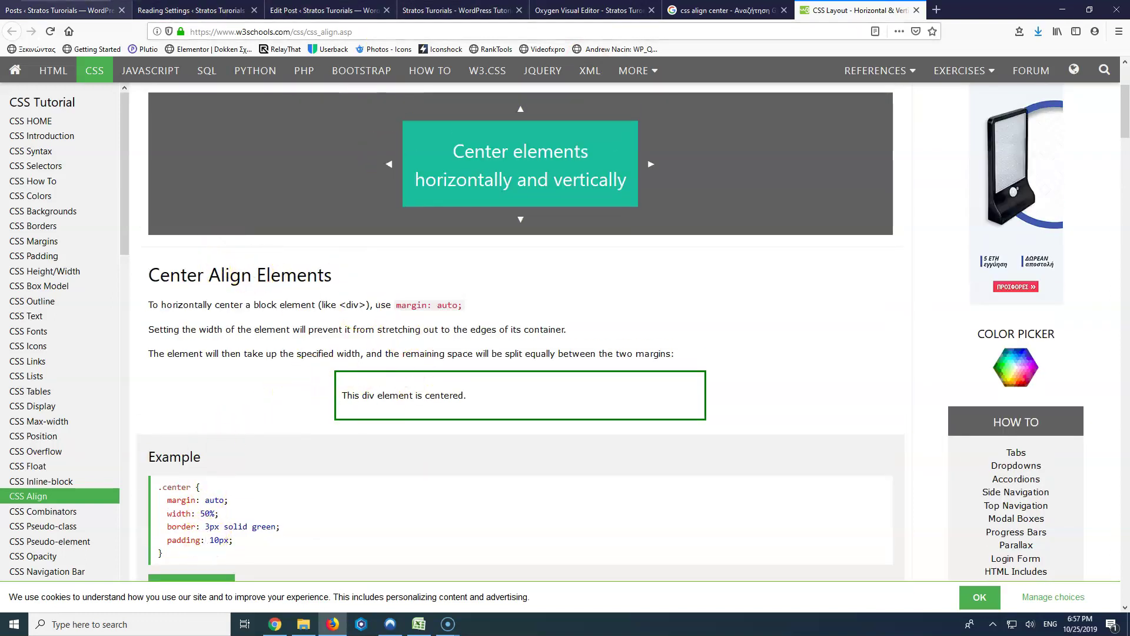
Step: Return to the Oxygen editor and copy the oxy-read-more class name from the "More!" link in the template PHP
click(70, 11)
click(228, 13)
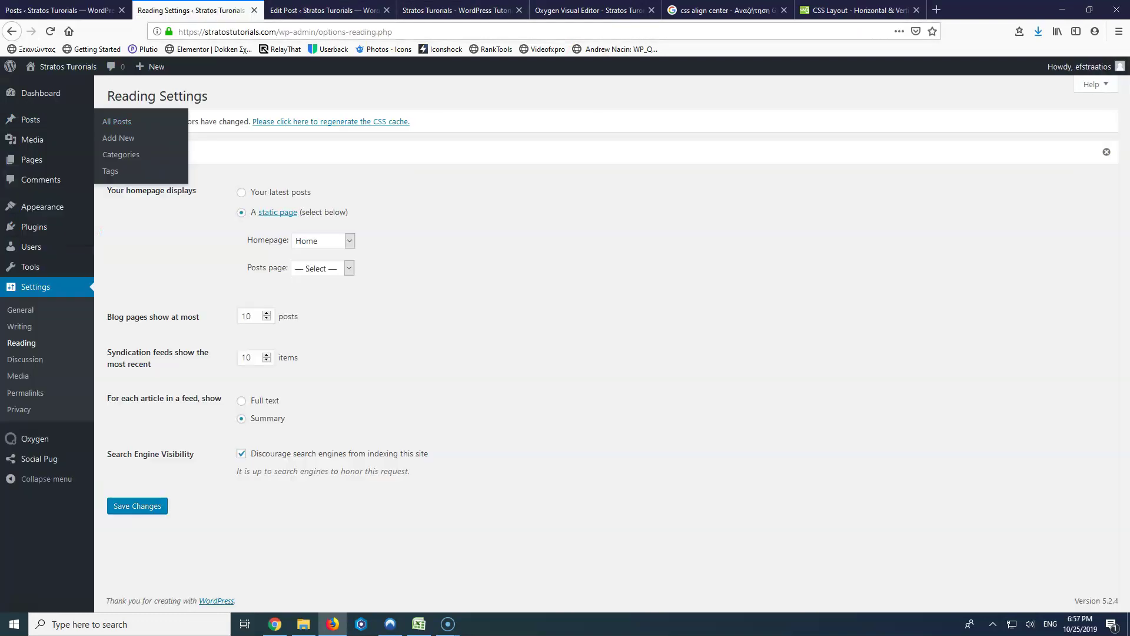
click(494, 13)
click(590, 11)
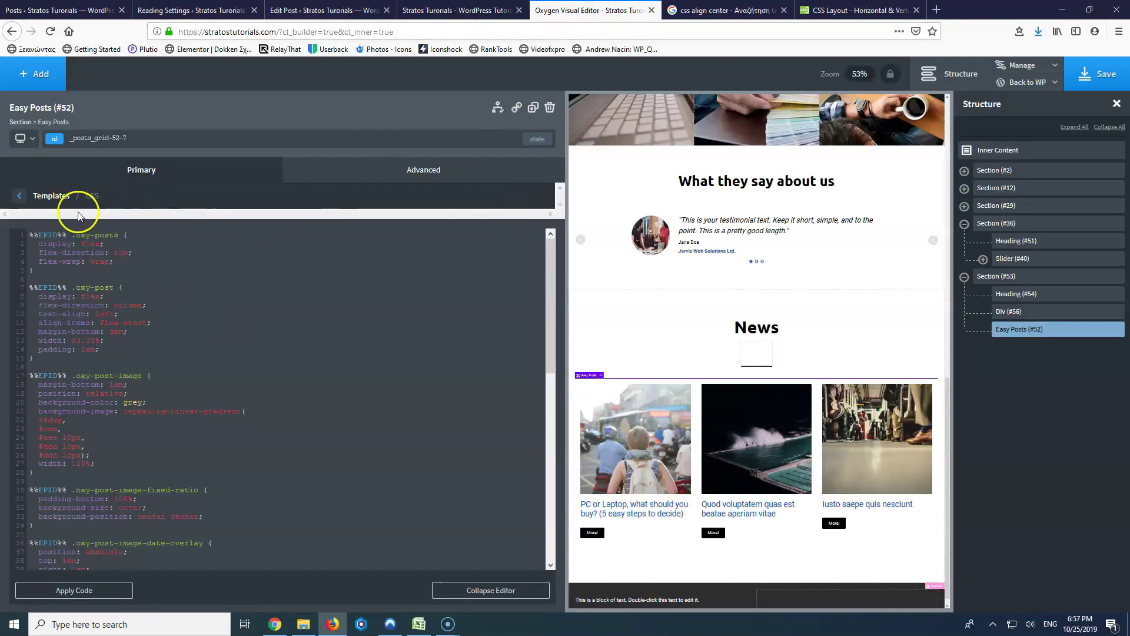
click(19, 195)
click(124, 239)
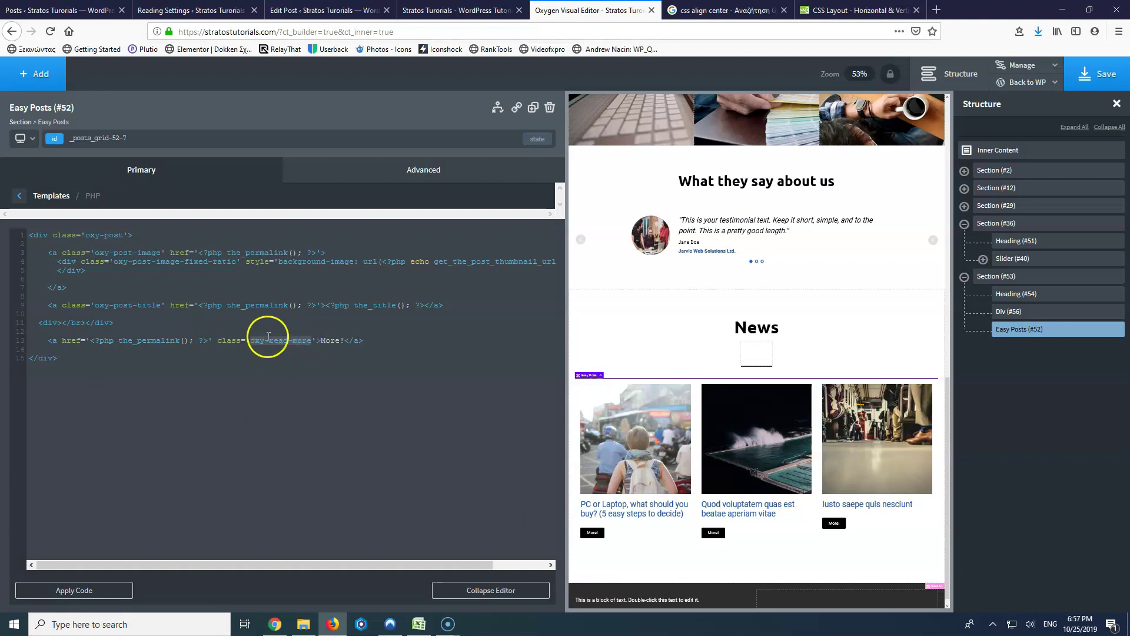
Step: Start an .oxy-read-more rule with an opening brace at the end of the Easy Posts template CSS
click(27, 194)
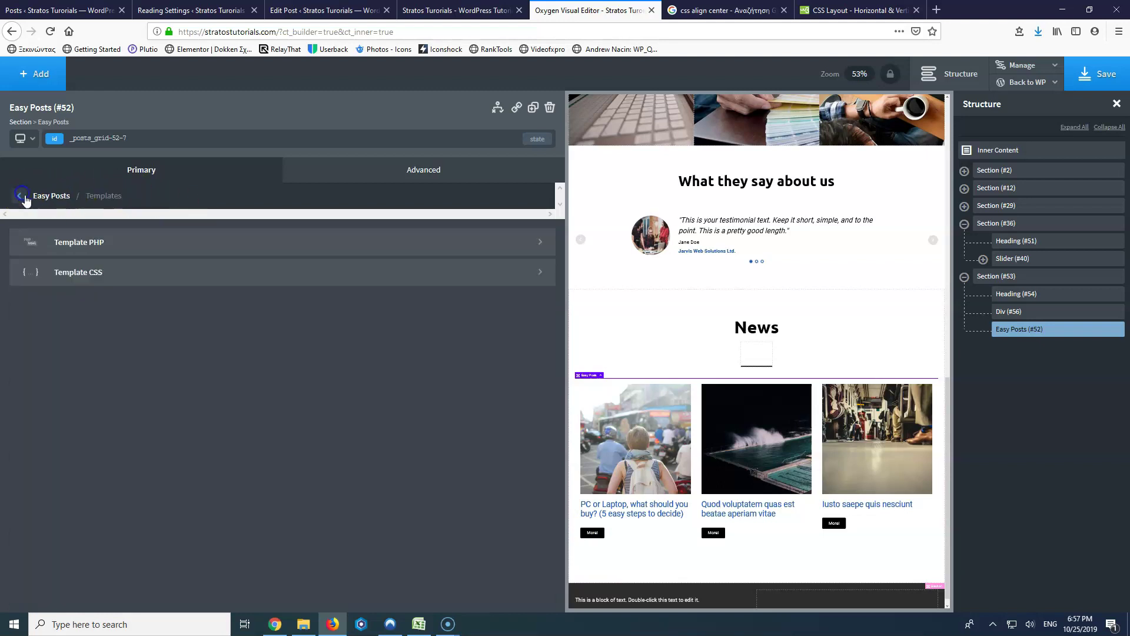
click(84, 272)
scroll(100, 383, down, 10)
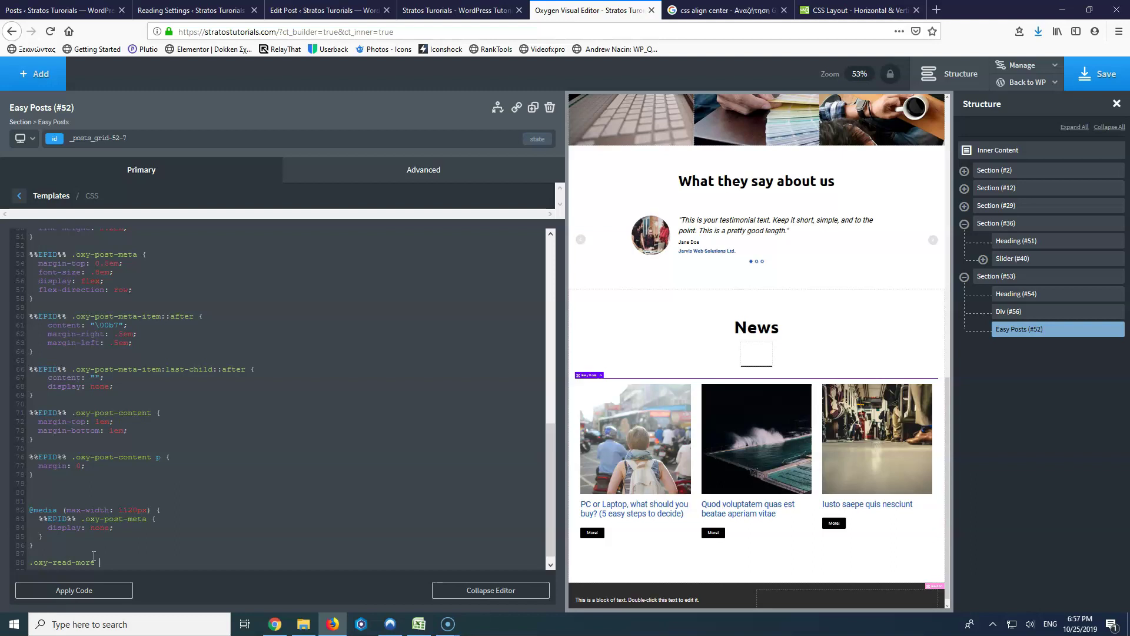
key(Return)
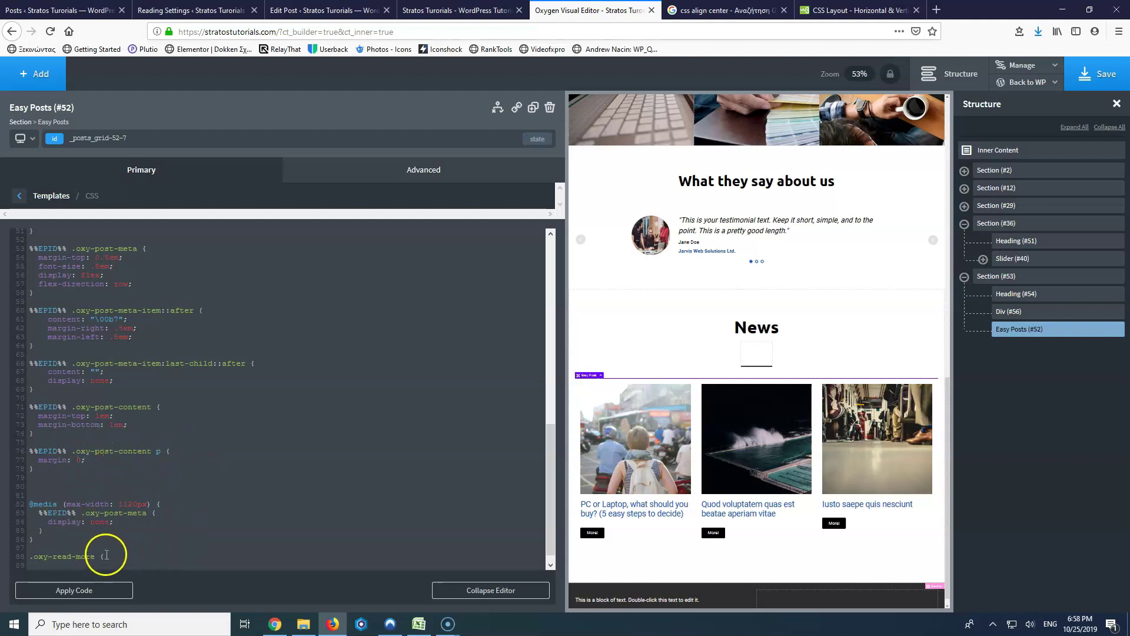
Step: Copy "margin: auto;" from the W3Schools page into the .oxy-read-more rule, close the rule, and apply the code
click(852, 10)
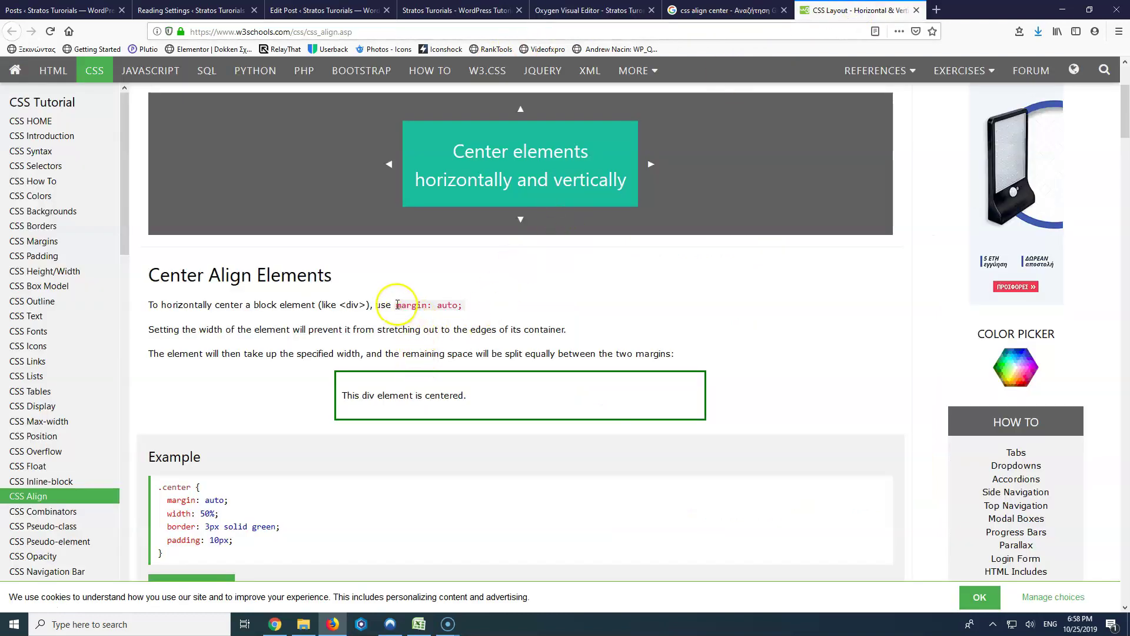
drag(397, 304, 458, 303)
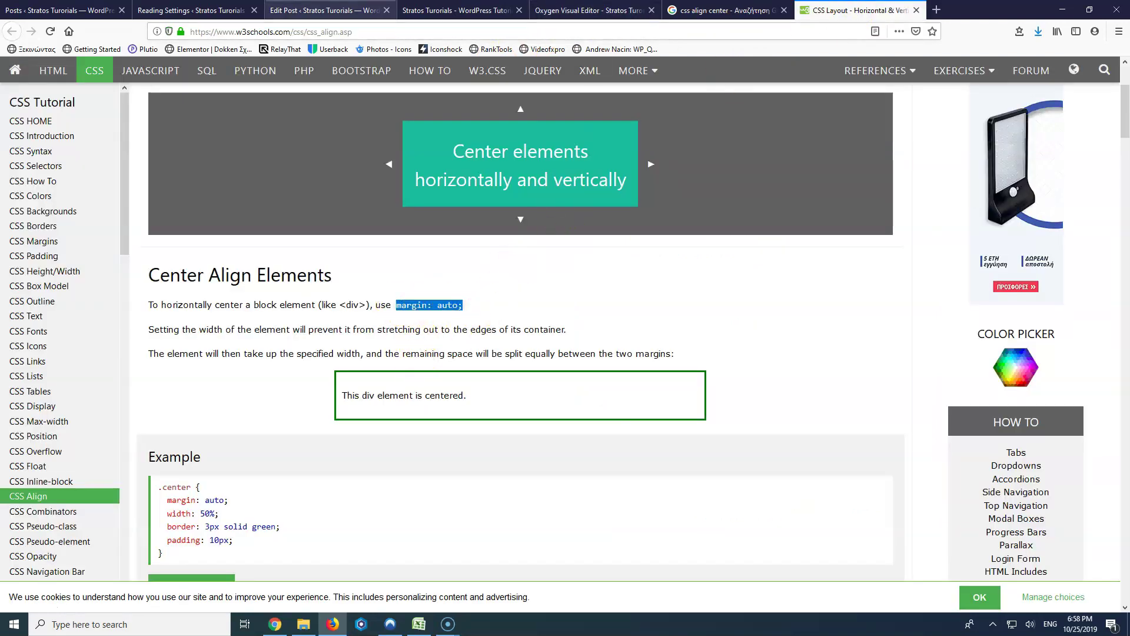
click(589, 10)
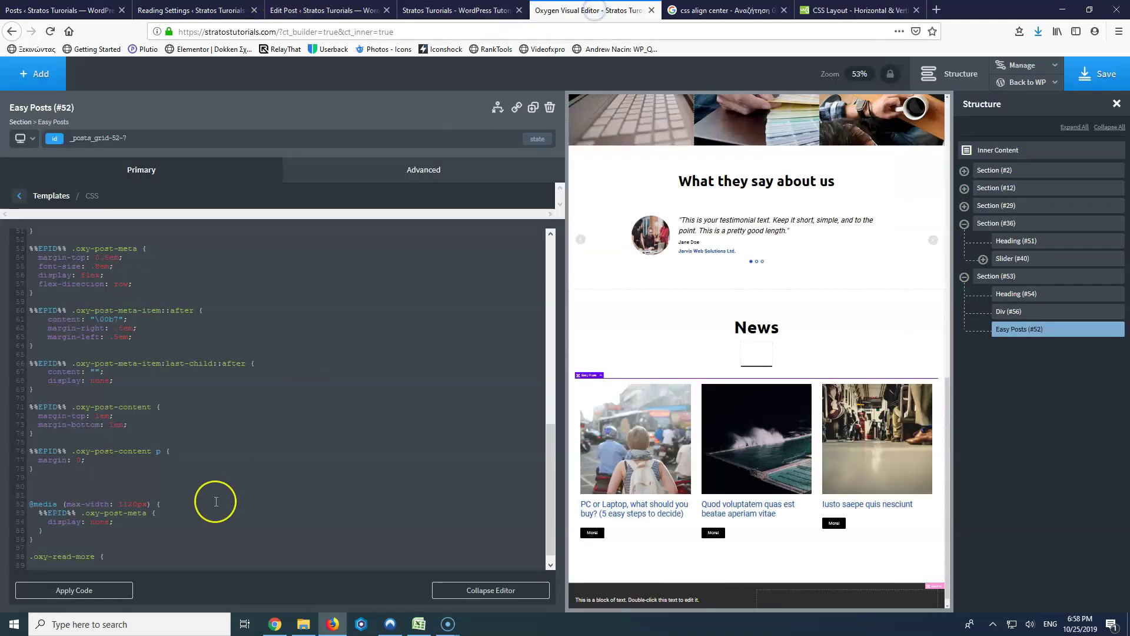
scroll(189, 507, down, 1)
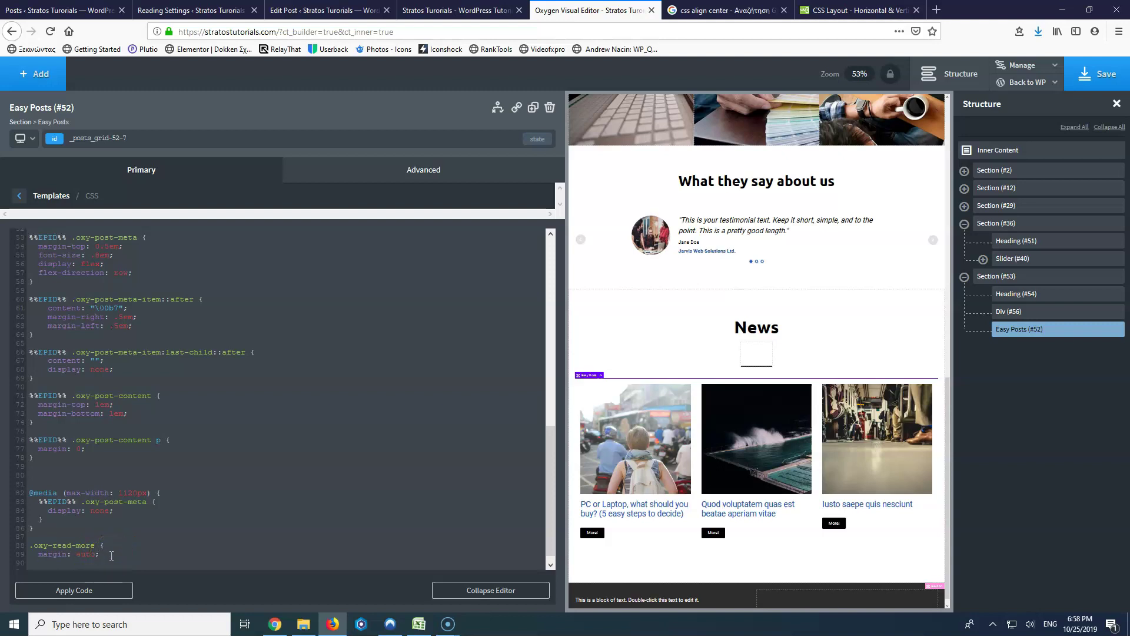
click(59, 591)
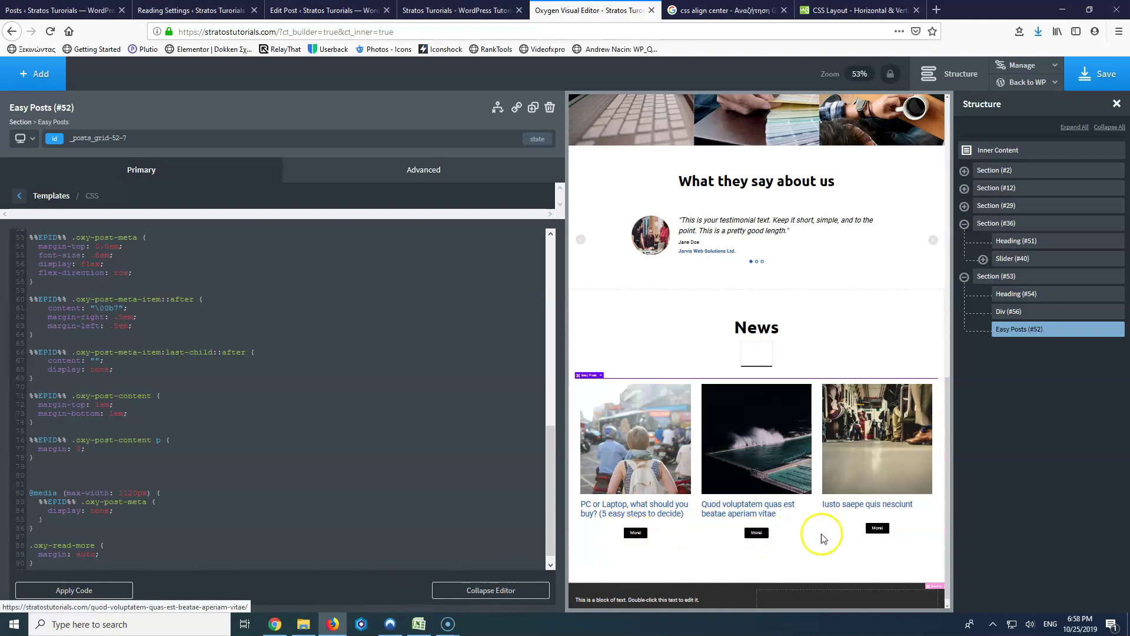
Step: Add blank lines below the .oxy-read-more rule, and copy the oxy-post-title class name from the template PHP
scroll(151, 521, down, 1)
click(56, 556)
key(Return)
key(Return)
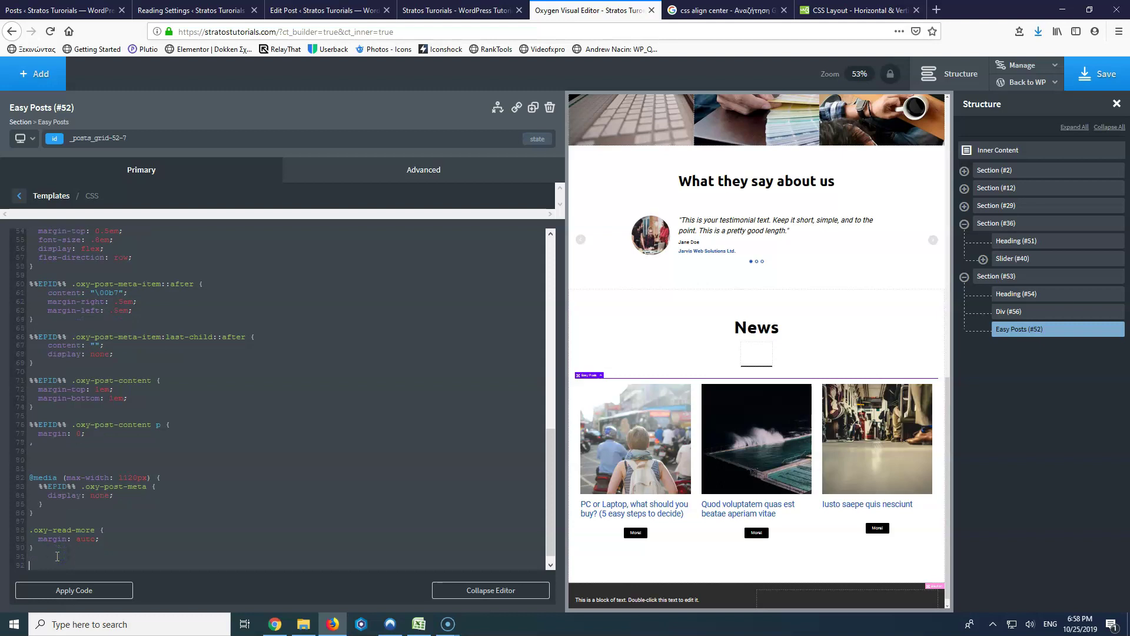
click(19, 195)
click(74, 238)
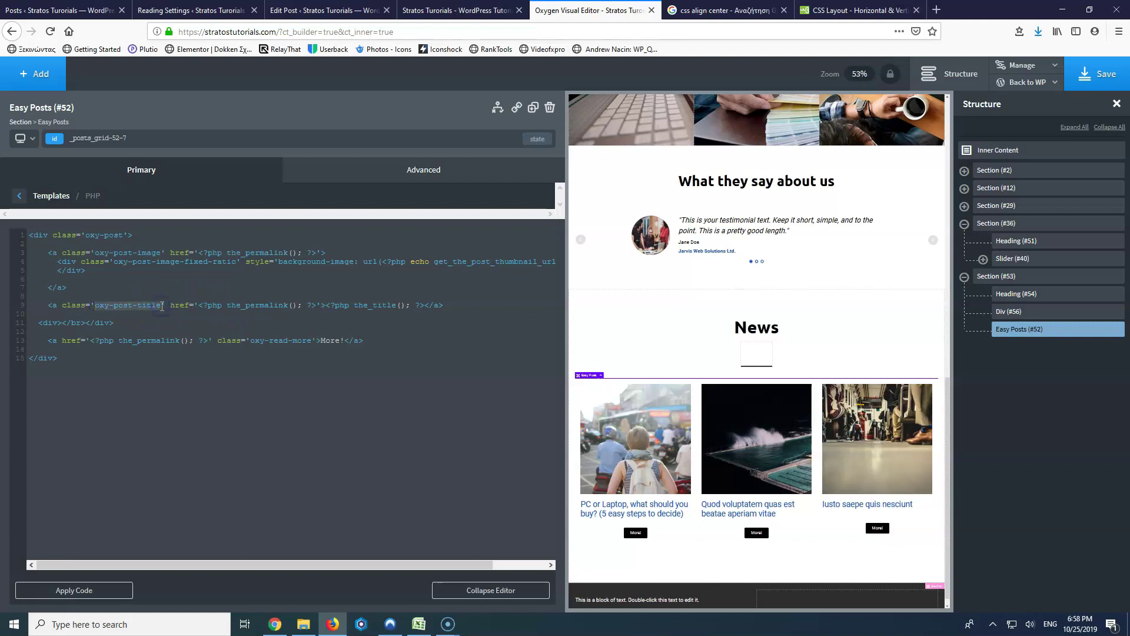
Step: Start an .oxy-post-title rule with an opening brace at the end of the Easy Posts template CSS
click(19, 195)
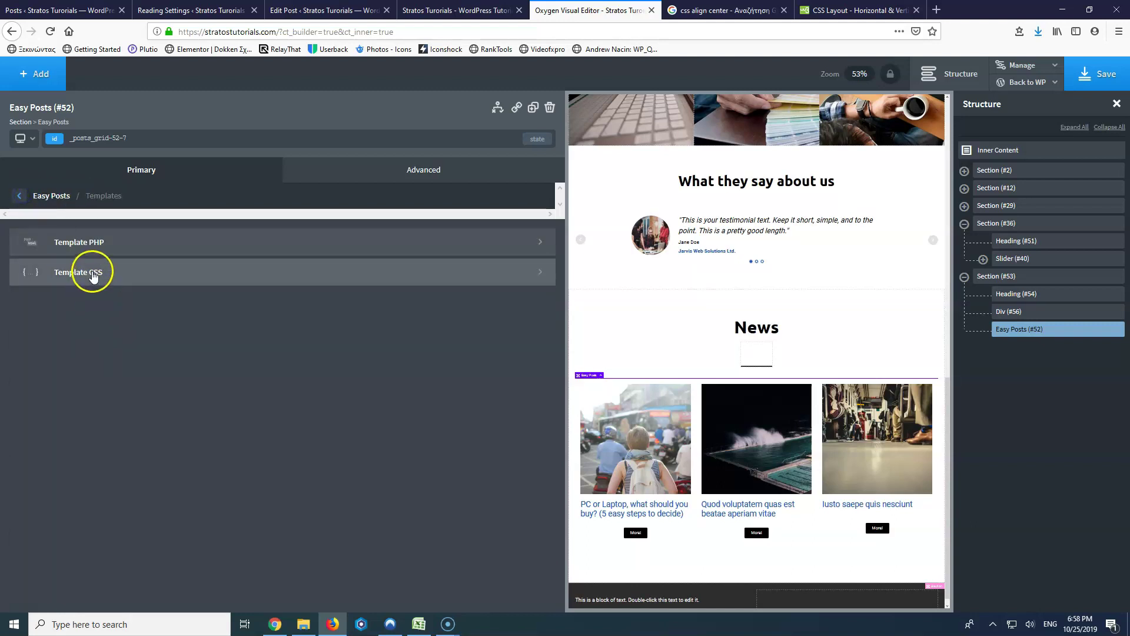
click(94, 271)
scroll(96, 409, down, 10)
click(47, 551)
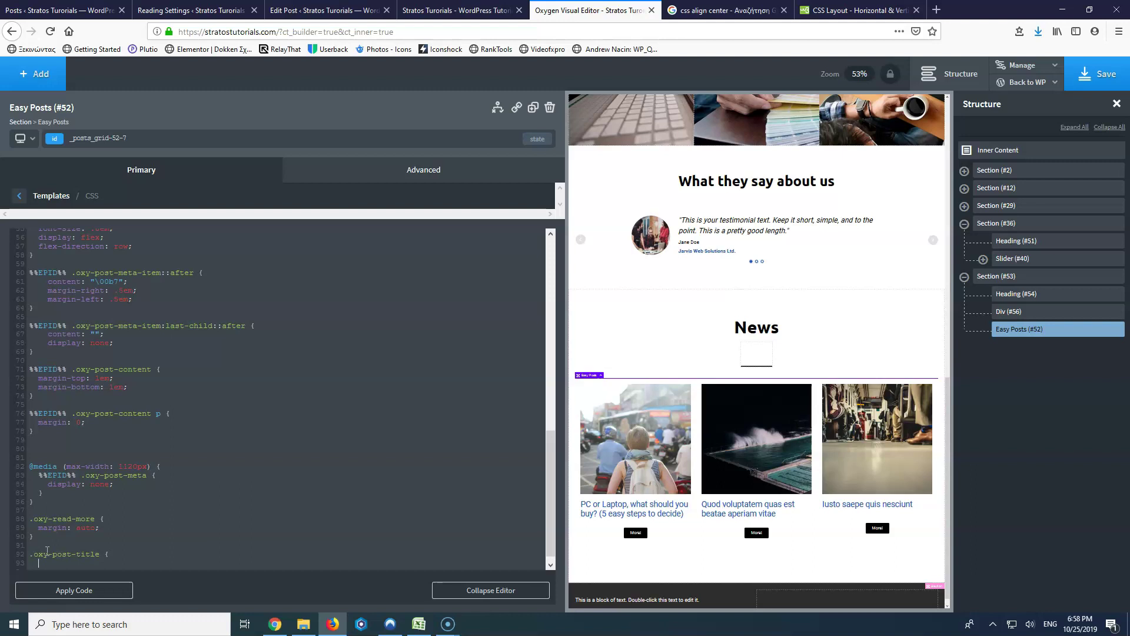
Step: Copy "text-align: center;" from the W3Schools page into the .oxy-post-title rule, close the rule, and apply the code
click(854, 10)
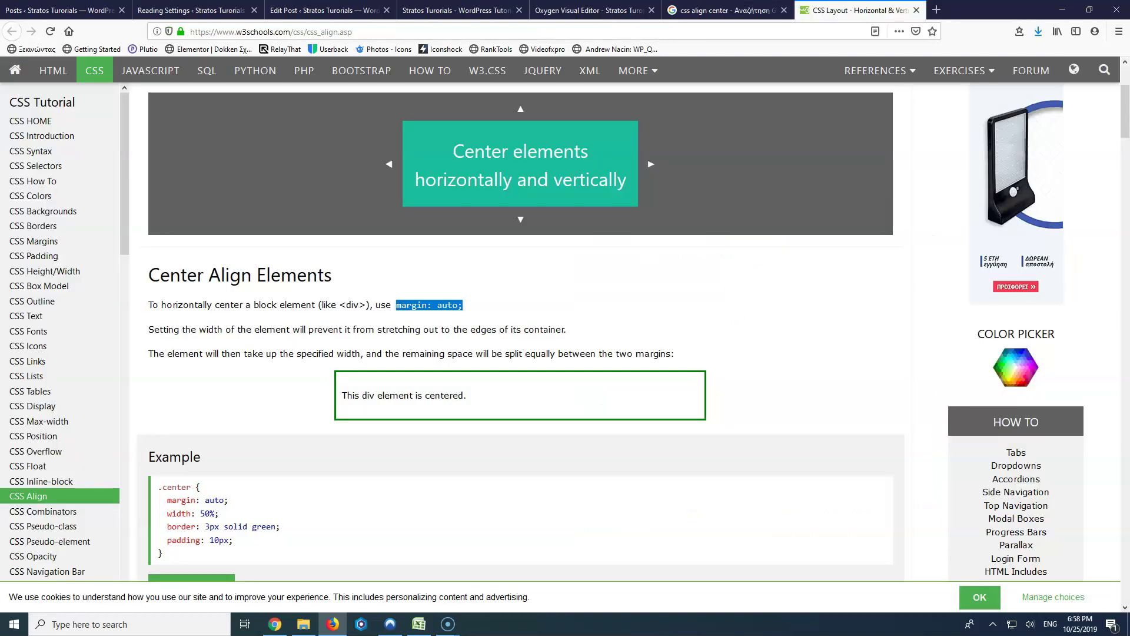
scroll(241, 451, down, 5)
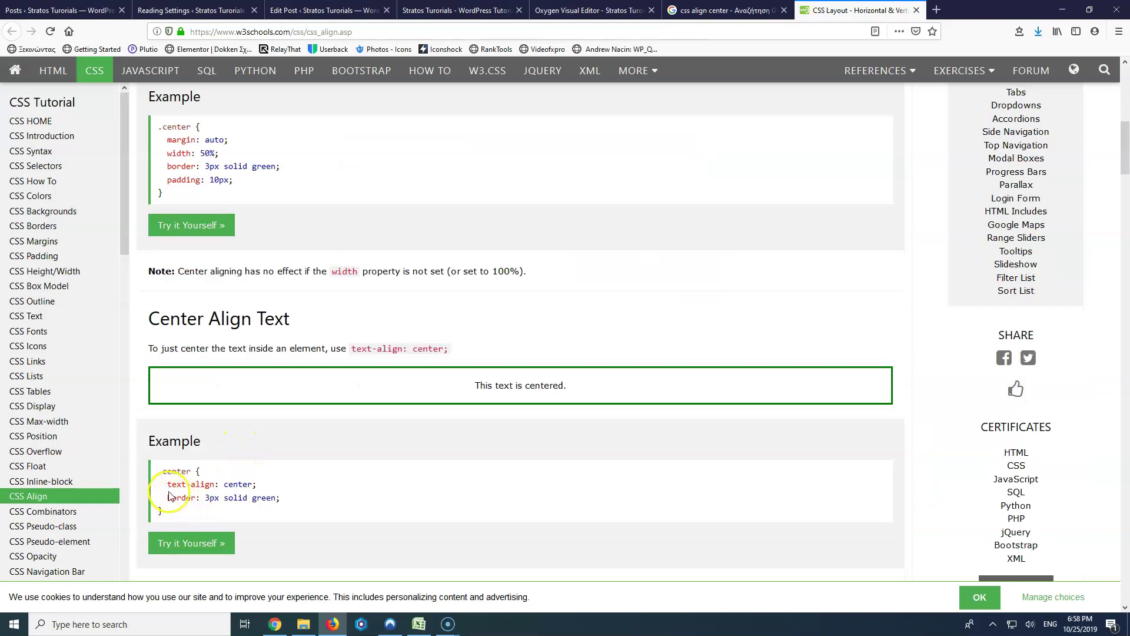
drag(192, 485, 263, 487)
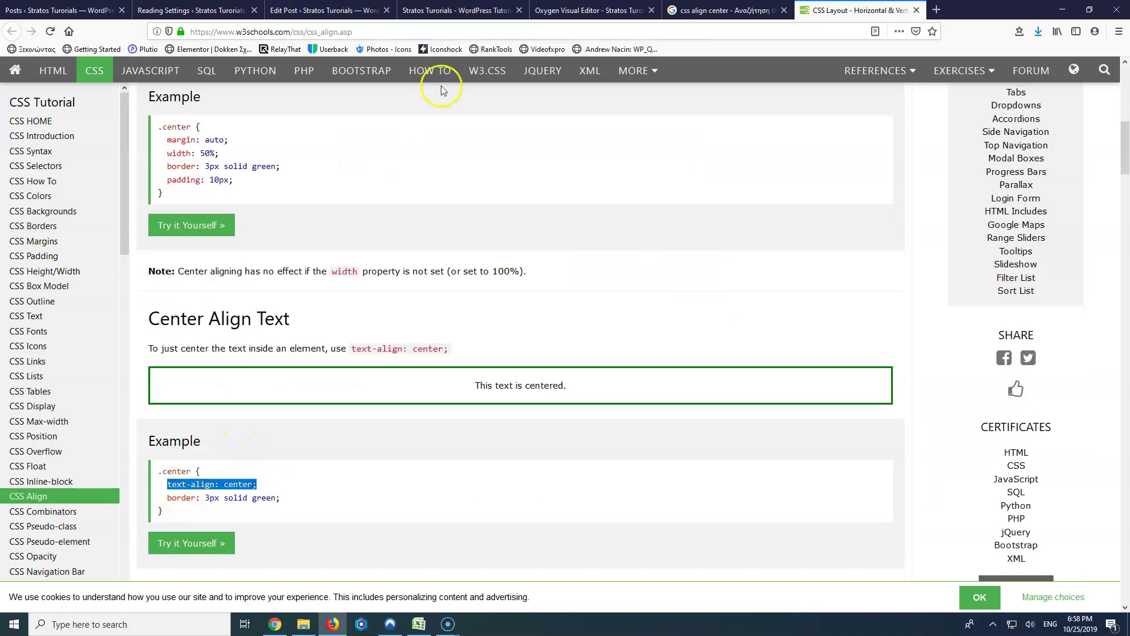
click(556, 10)
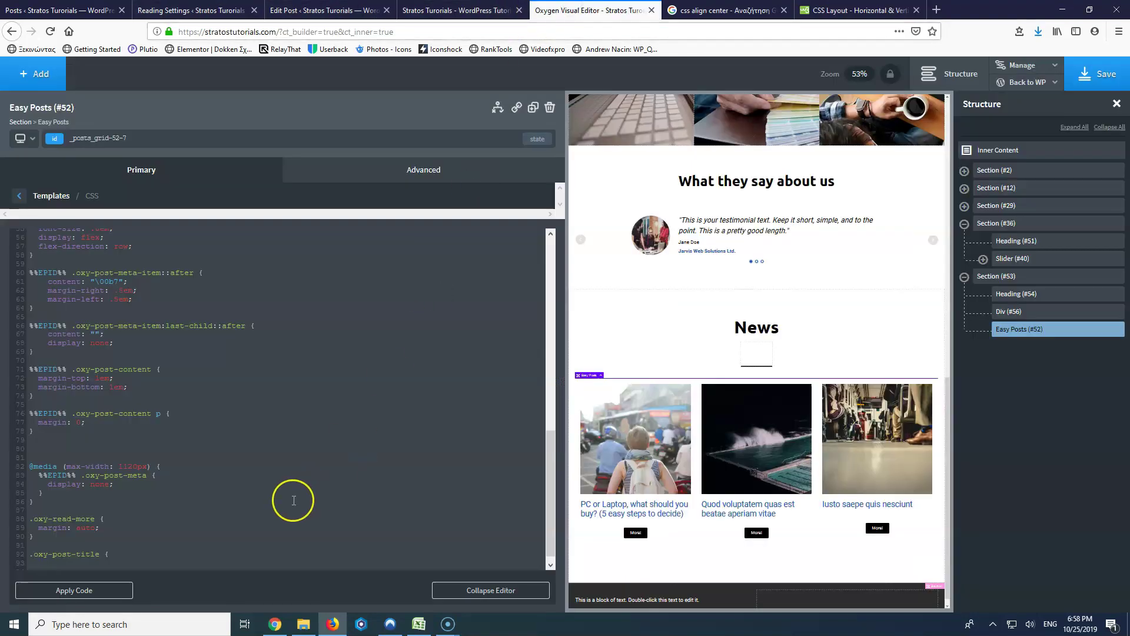
key(Return)
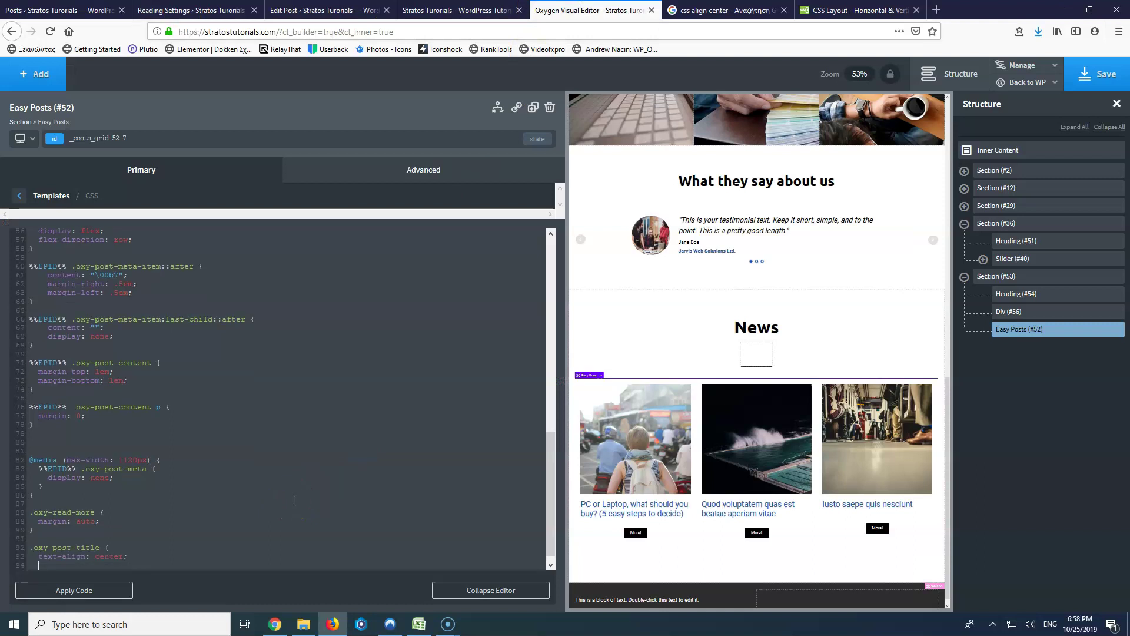
text(})
click(99, 591)
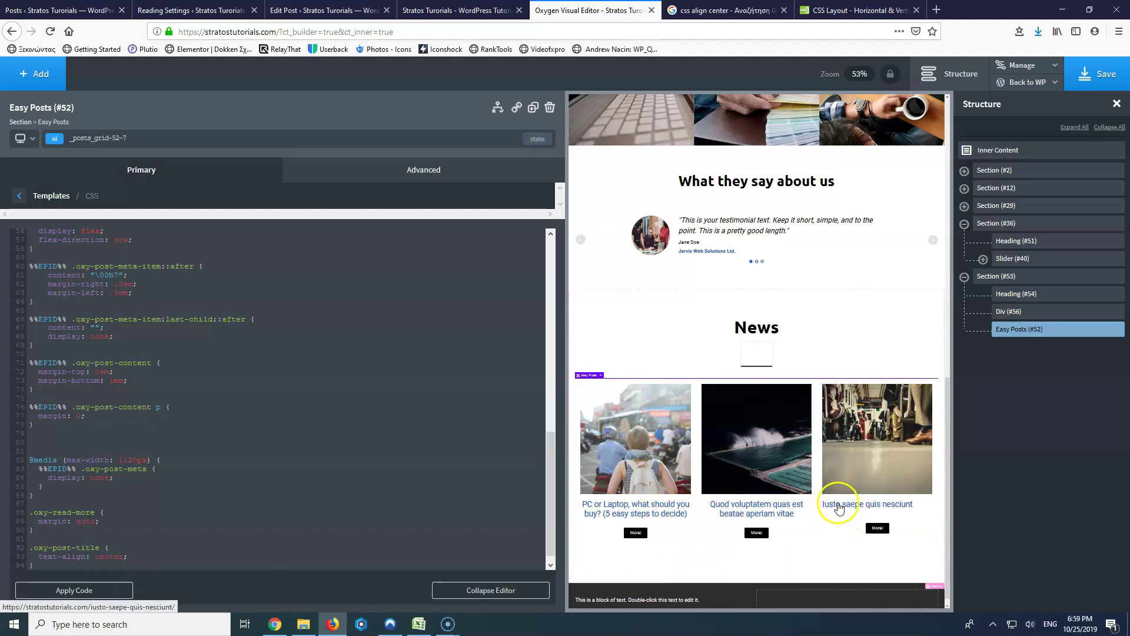
Step: Save the page and reload the live home page to check the alignment of the News titles and buttons
click(1087, 69)
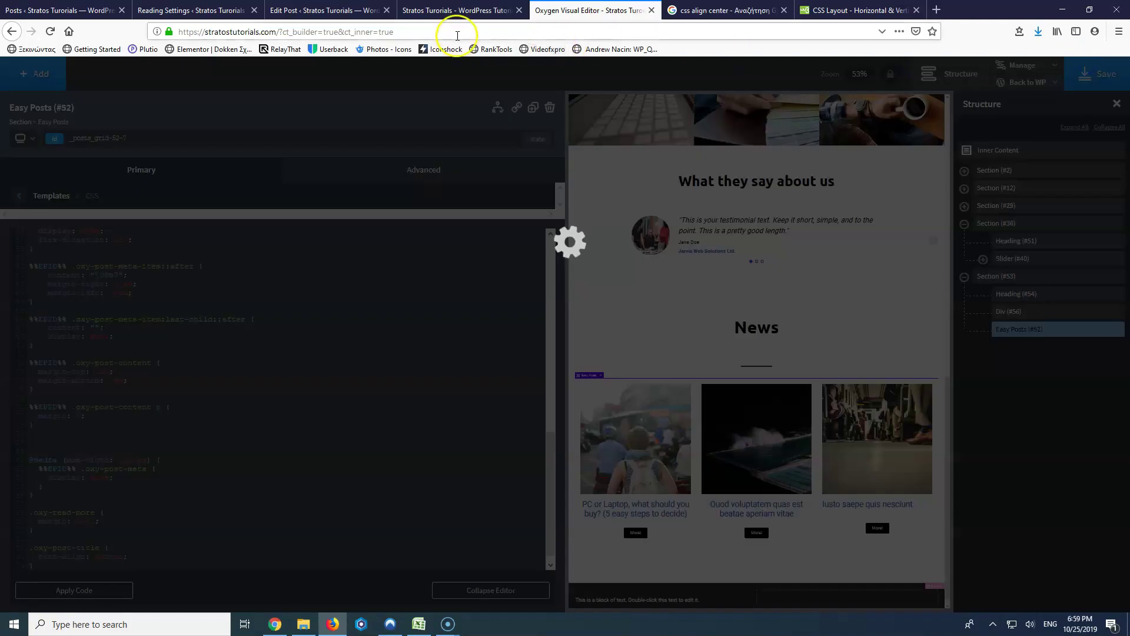
click(453, 10)
click(51, 32)
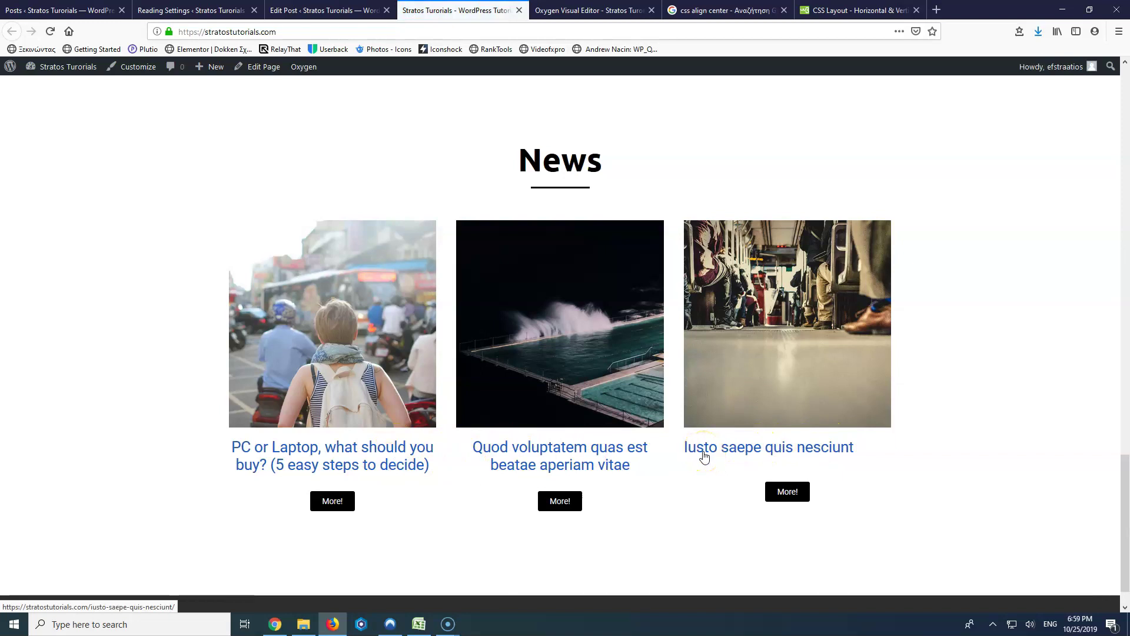
click(346, 12)
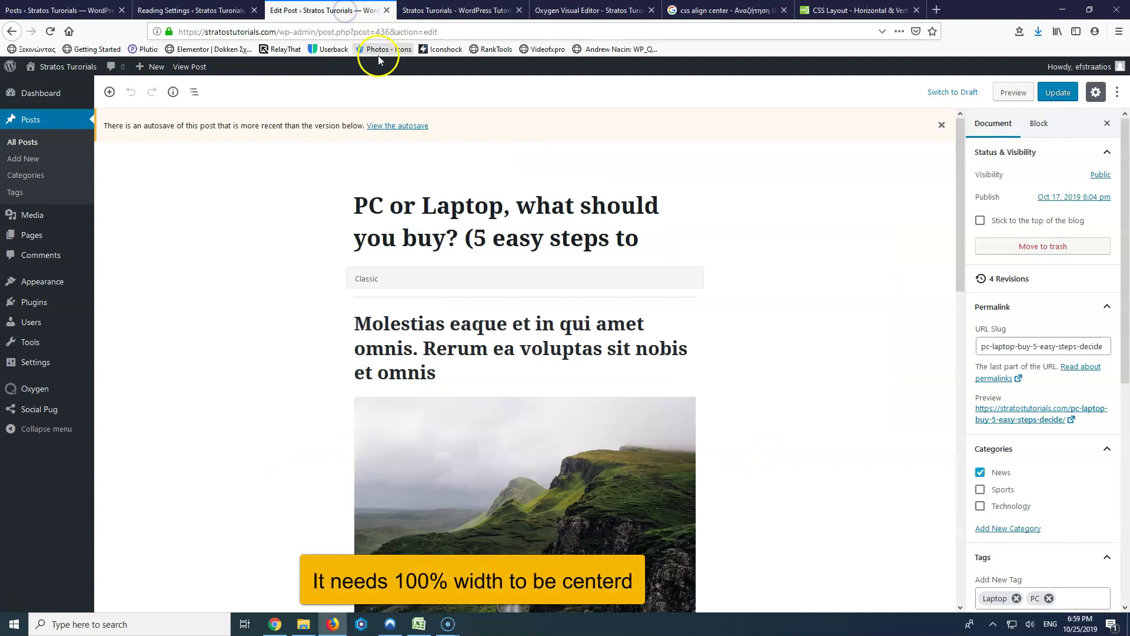
click(458, 11)
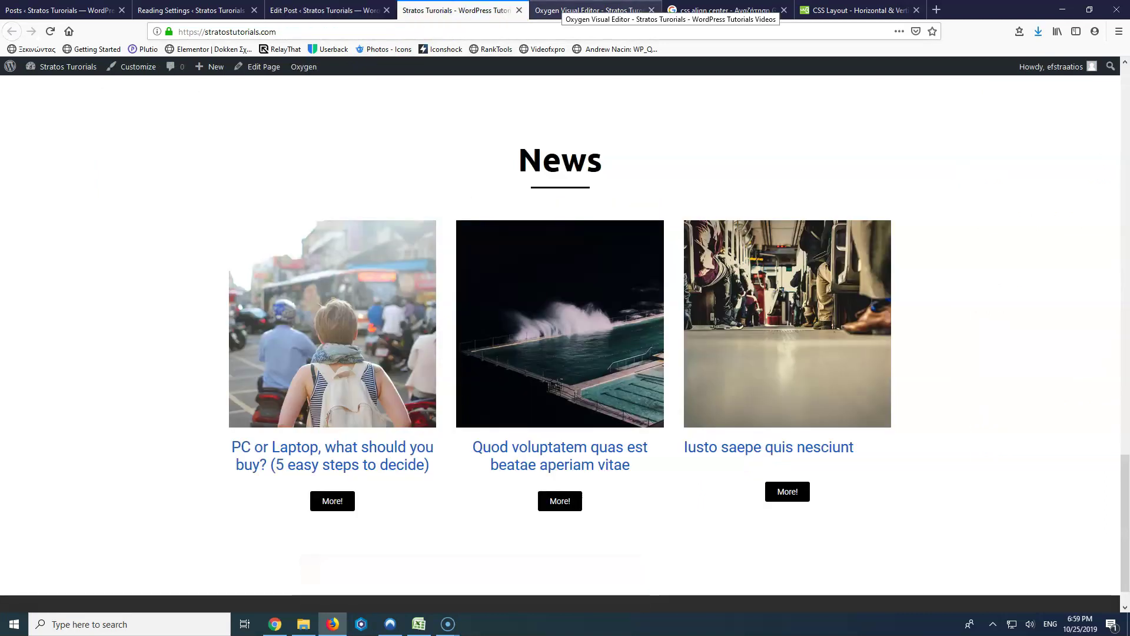
Step: Return to the Oxygen editor and set the Easy Posts title style to color #000000 and font size 22 px
click(585, 10)
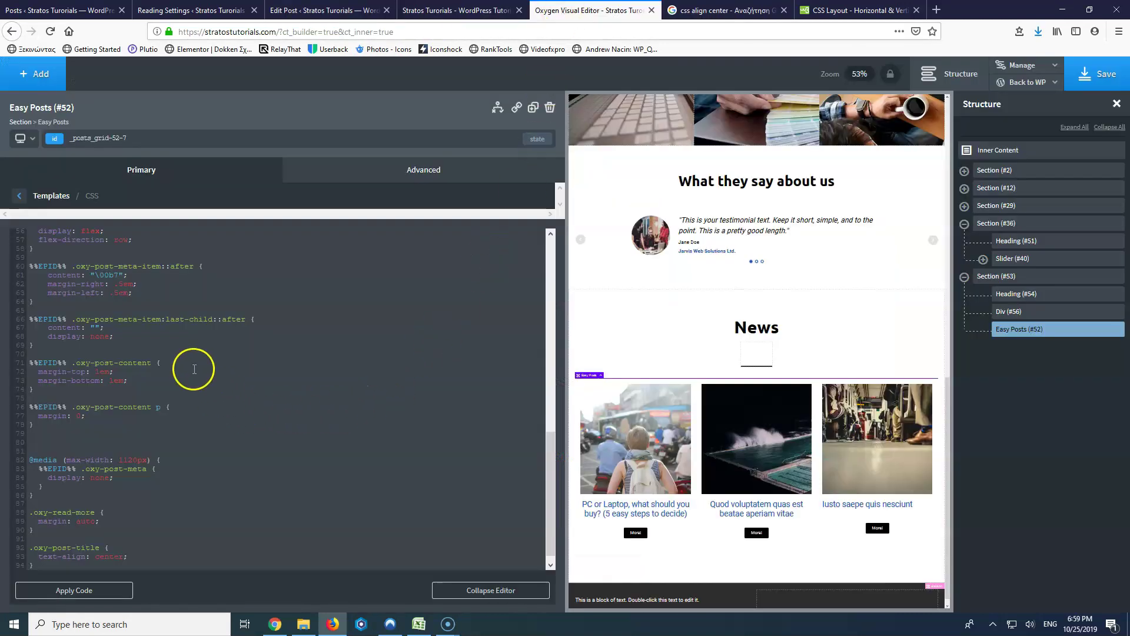
click(19, 198)
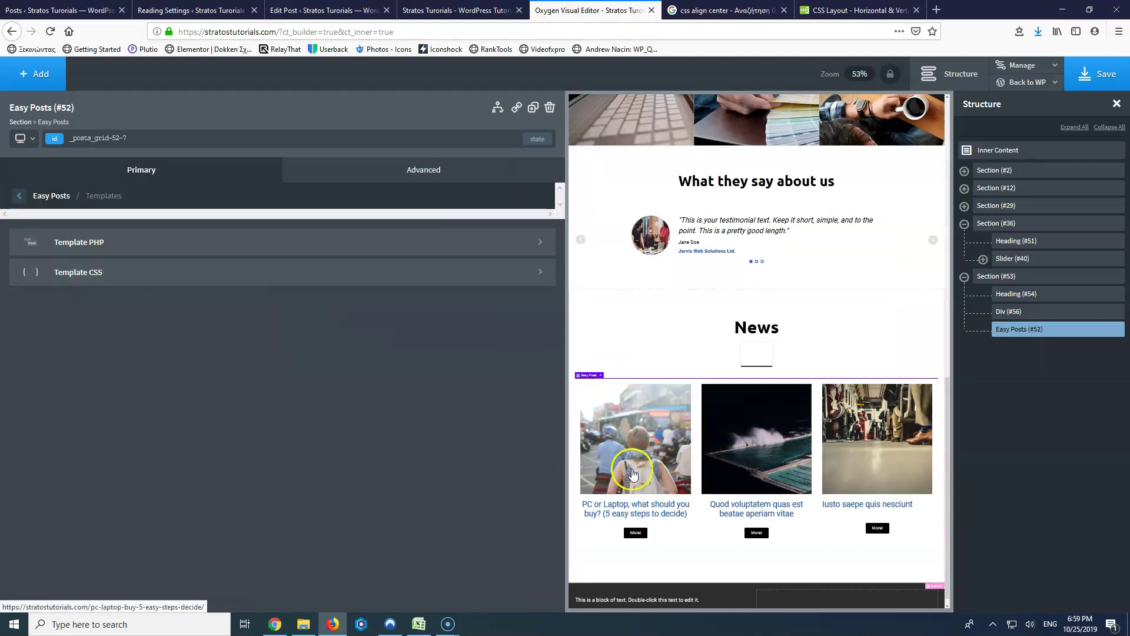
click(19, 196)
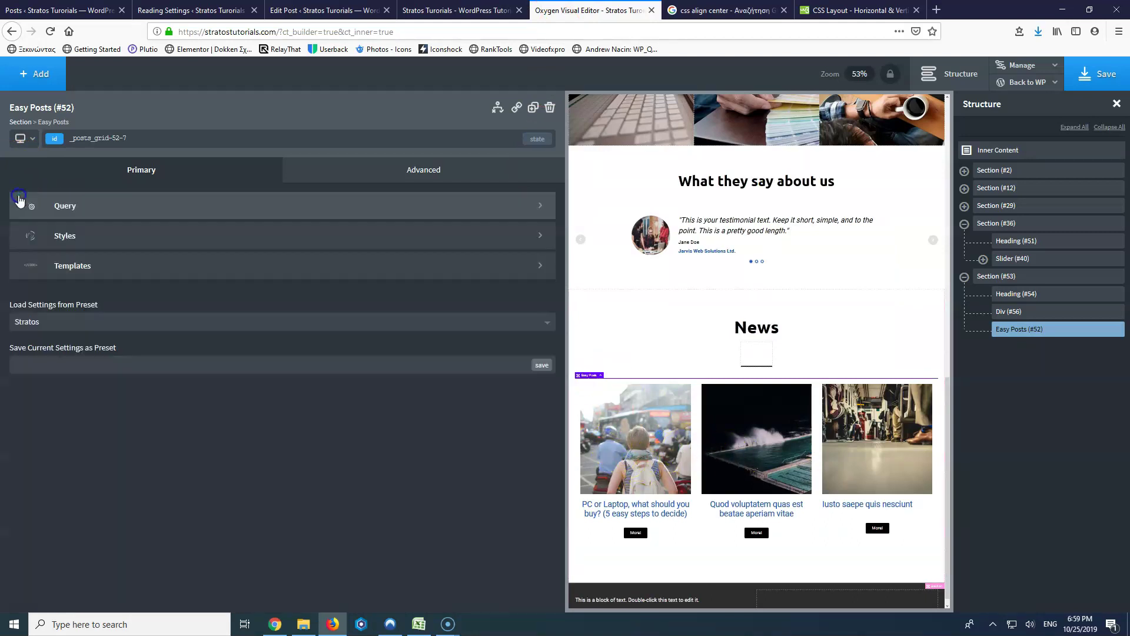
click(90, 241)
click(69, 244)
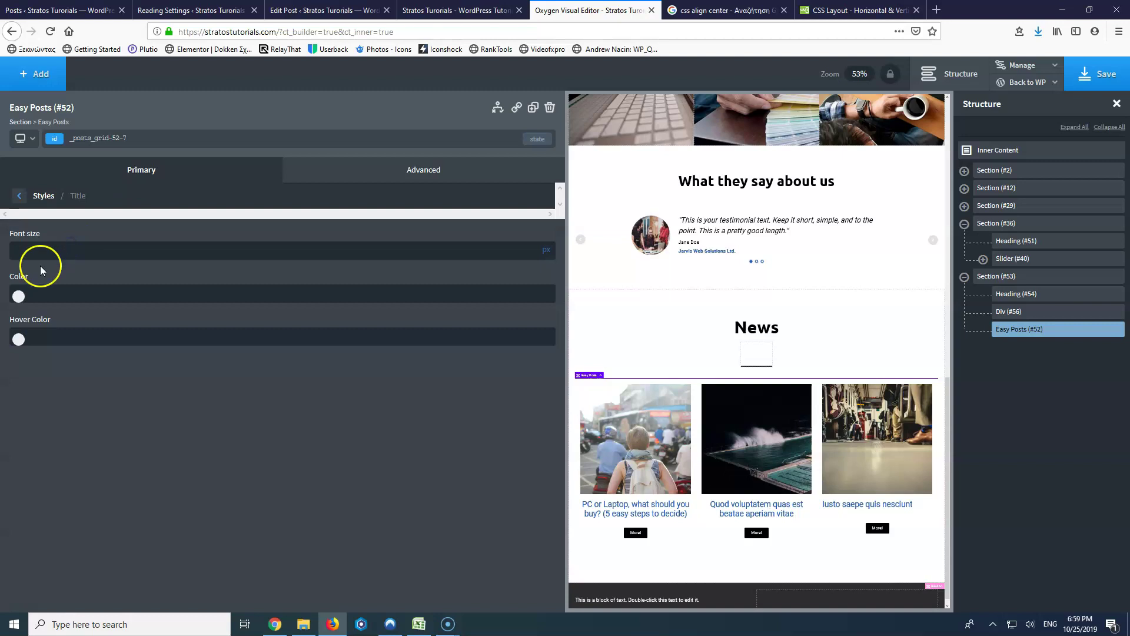
click(19, 296)
drag(68, 336, 10, 407)
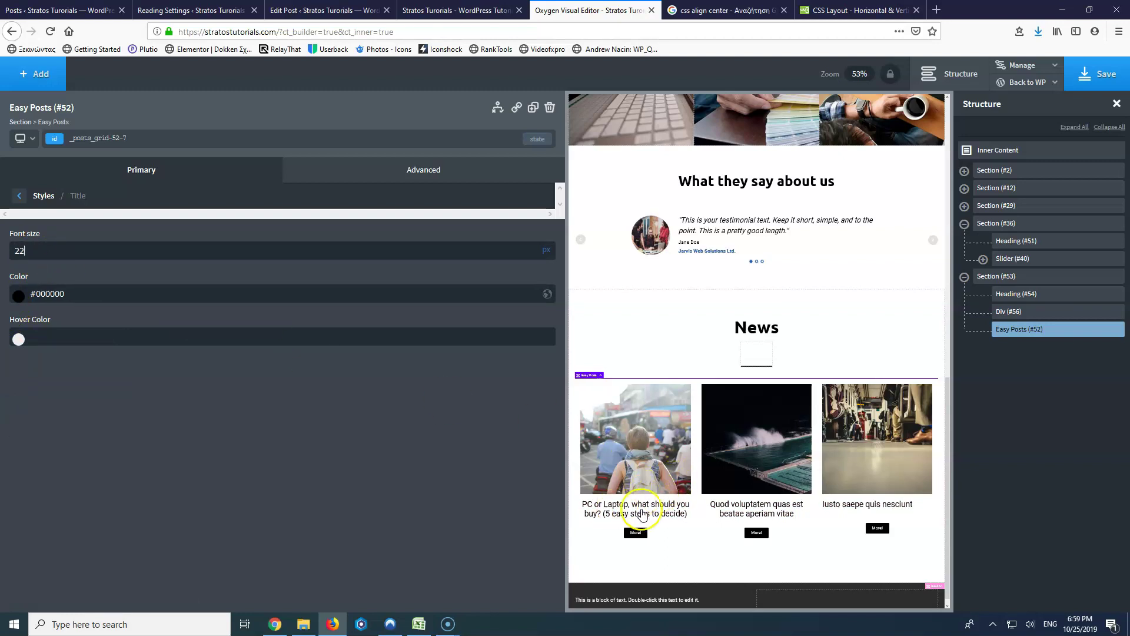
Step: Save the page and reload the live home page to check the restyled post titles
click(1098, 74)
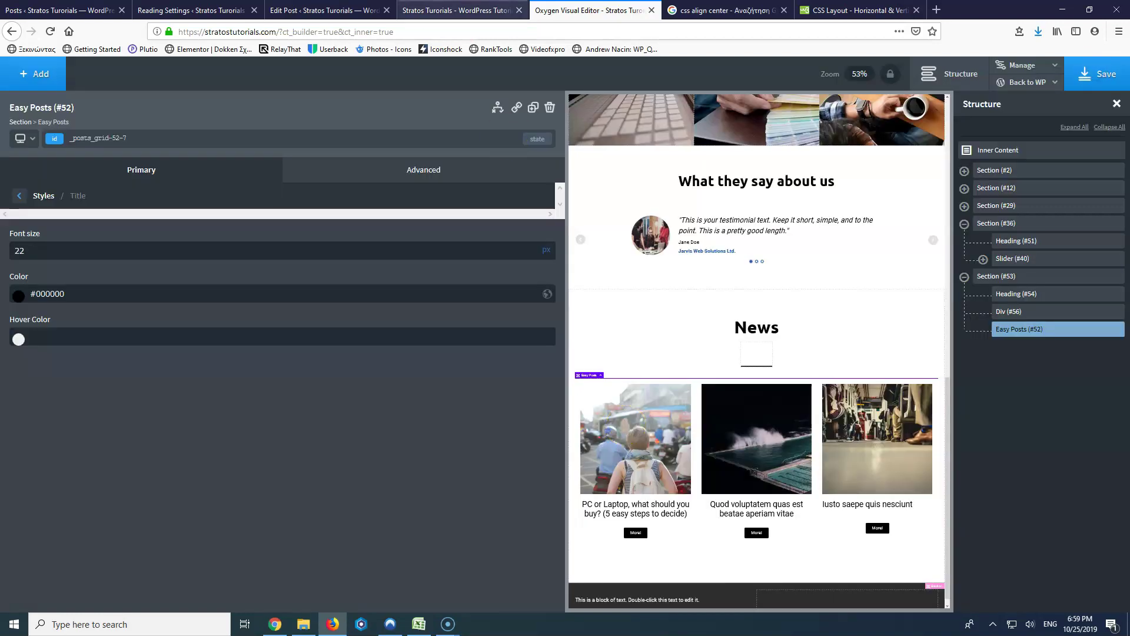
click(411, 10)
click(50, 32)
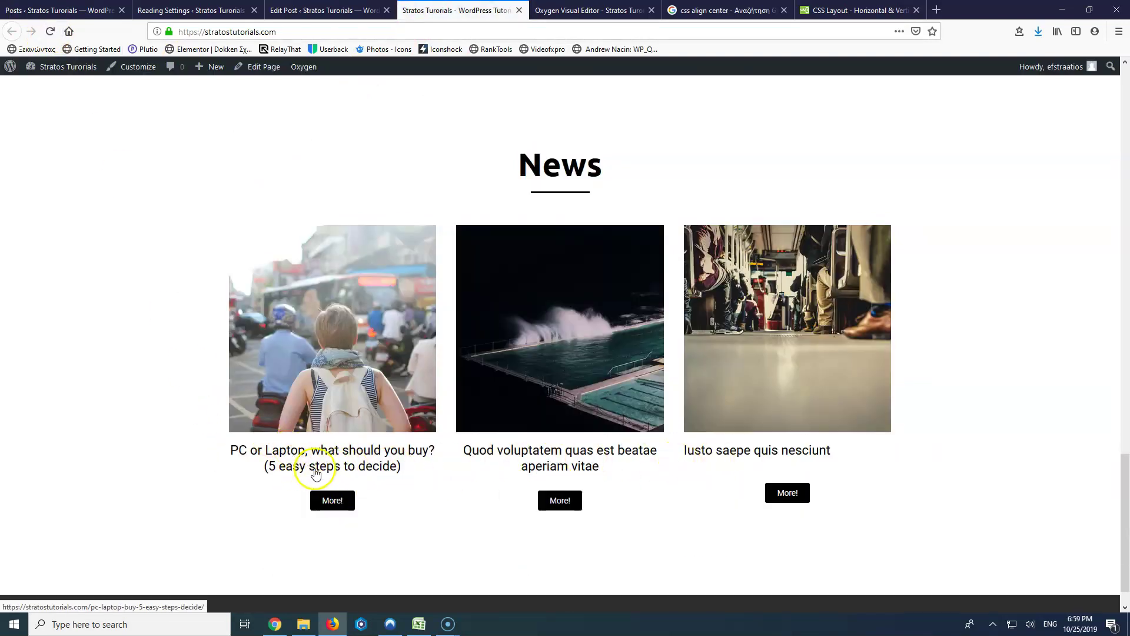
Step: In the Oxygen editor, set the Easy Posts Read More button color to the global color Dark Blue
click(535, 10)
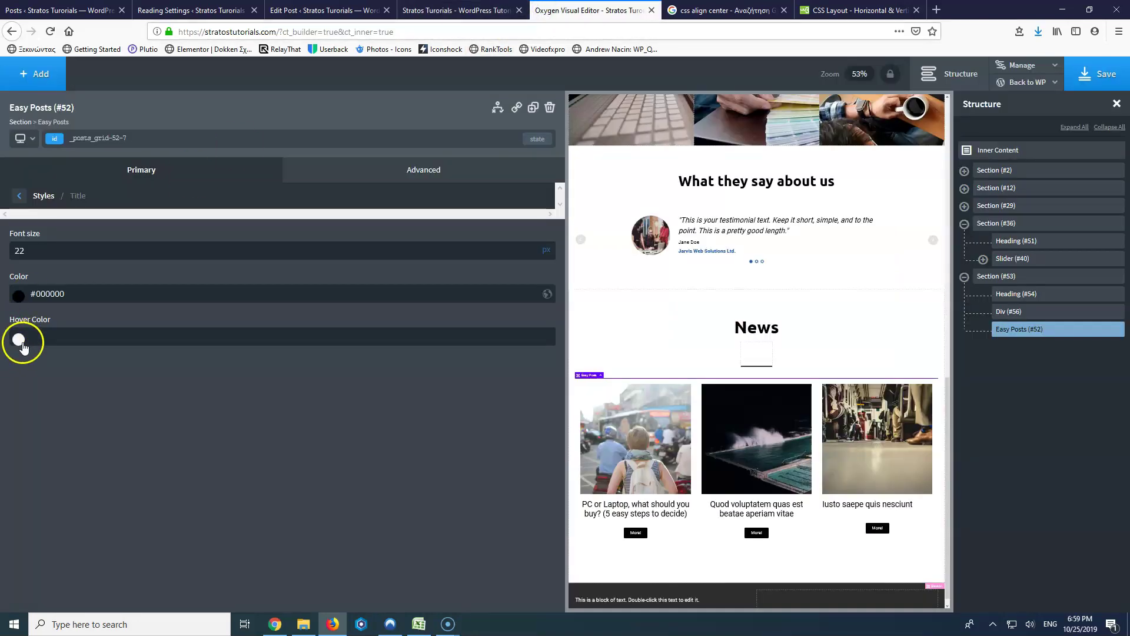
click(20, 197)
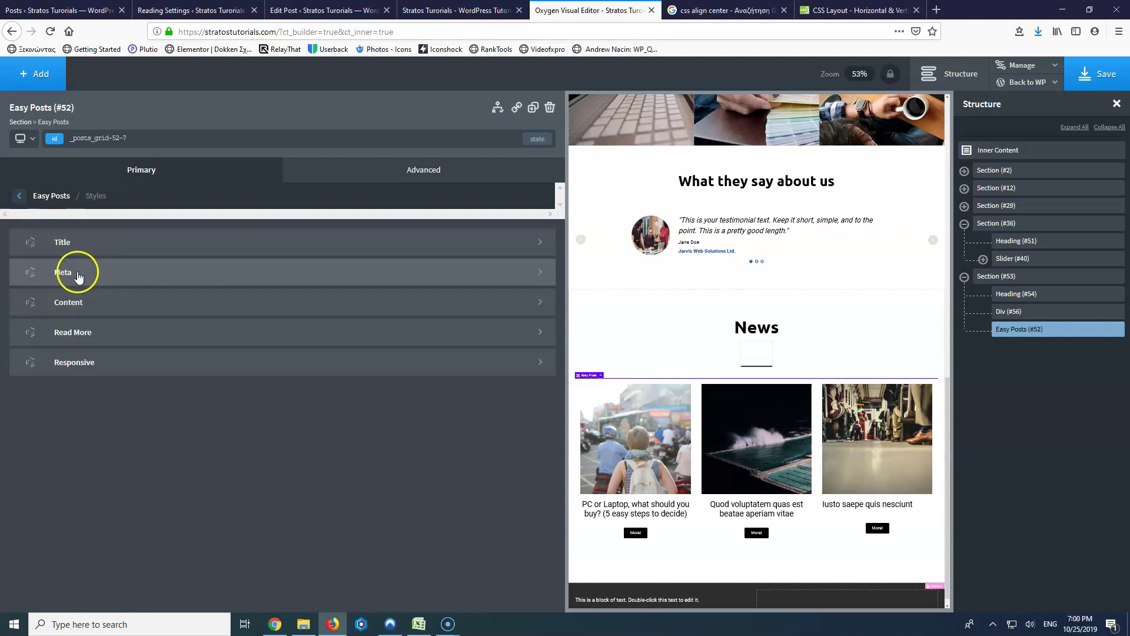
click(90, 333)
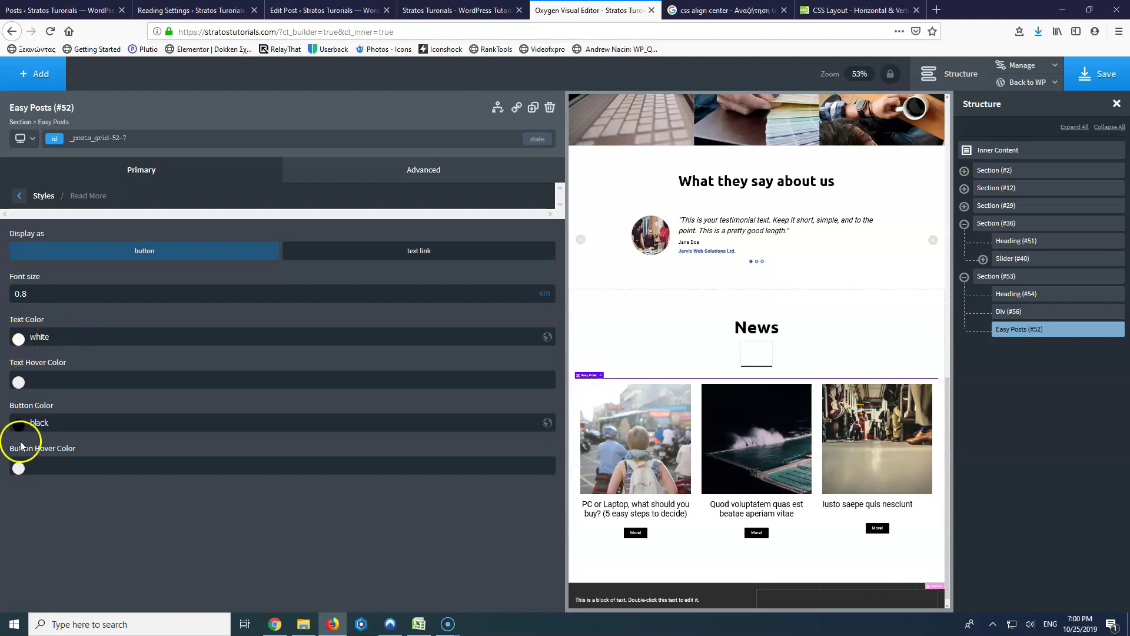
click(18, 422)
click(25, 569)
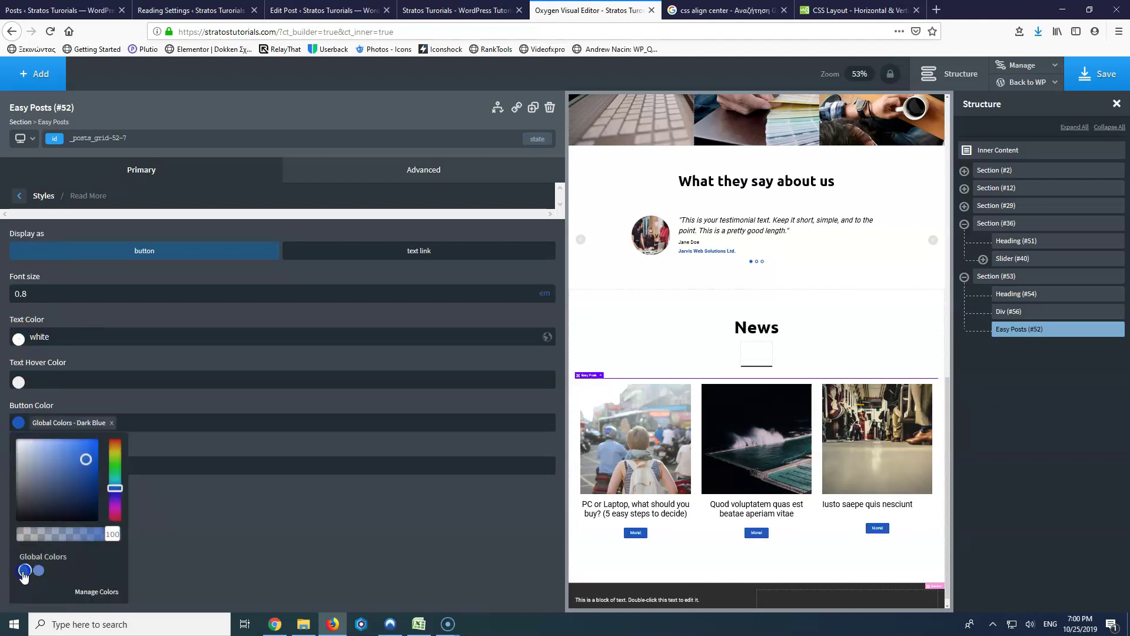
click(233, 570)
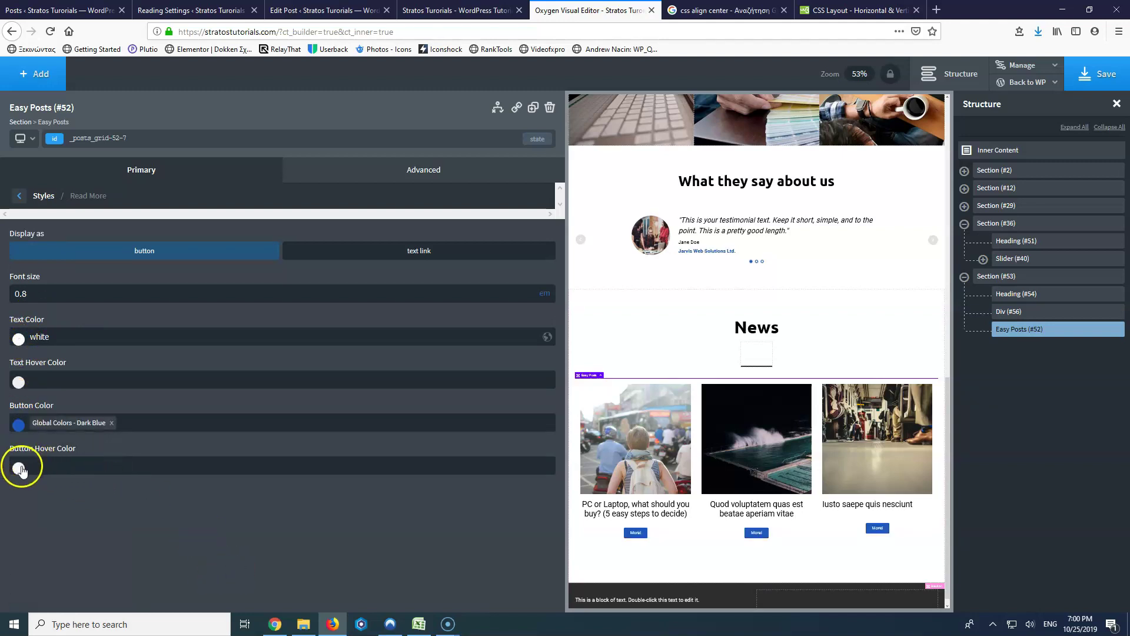
Step: Set the Read More button hover color to the global color Light Blue and save the page
click(20, 468)
scroll(62, 565, down, 1)
click(42, 580)
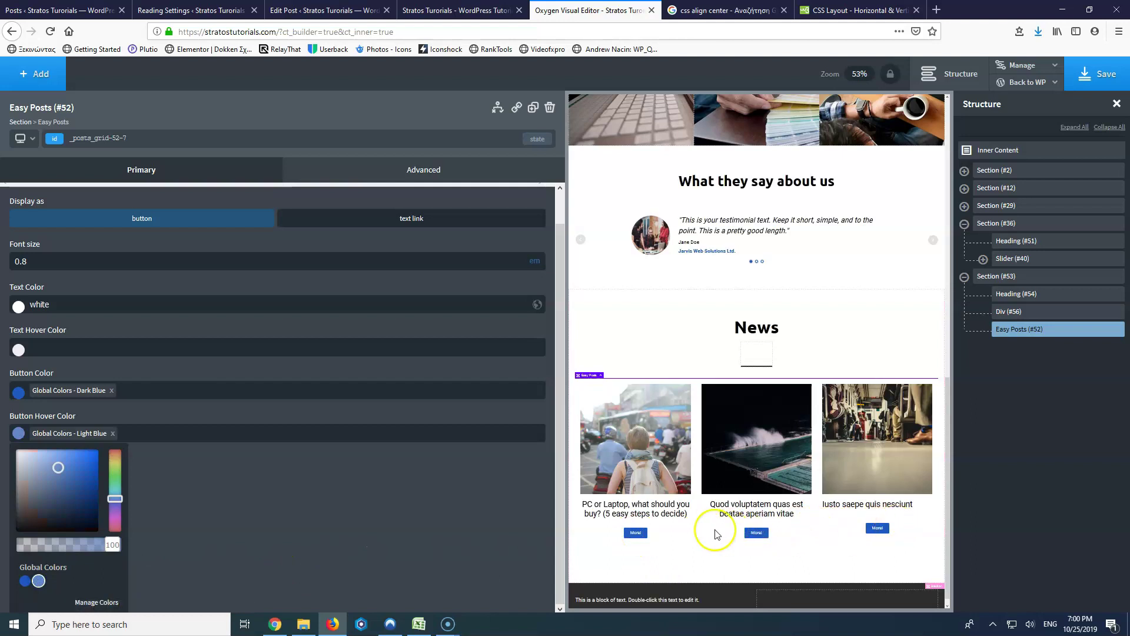
click(1082, 85)
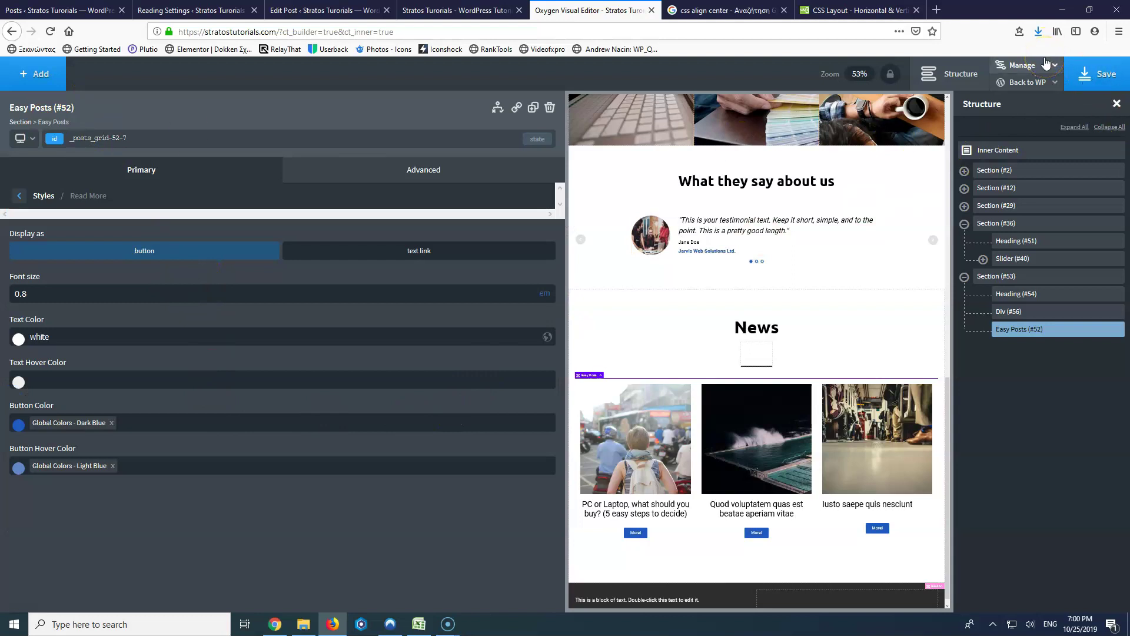
Step: Look over the News post images on the live home page and return to the Oxygen editor
click(20, 196)
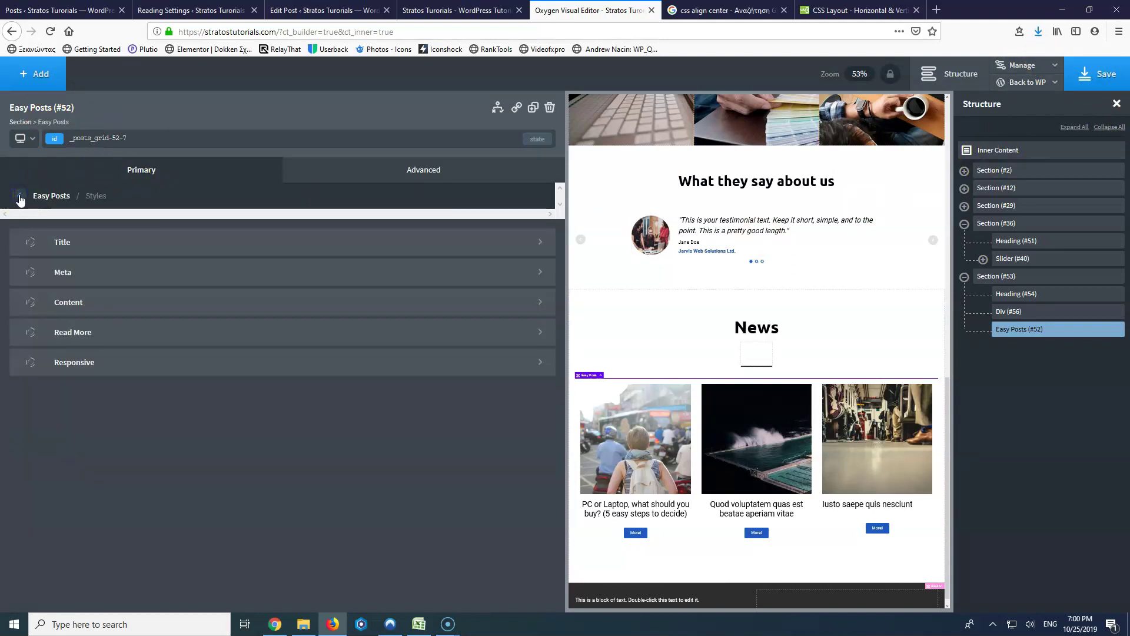
click(493, 9)
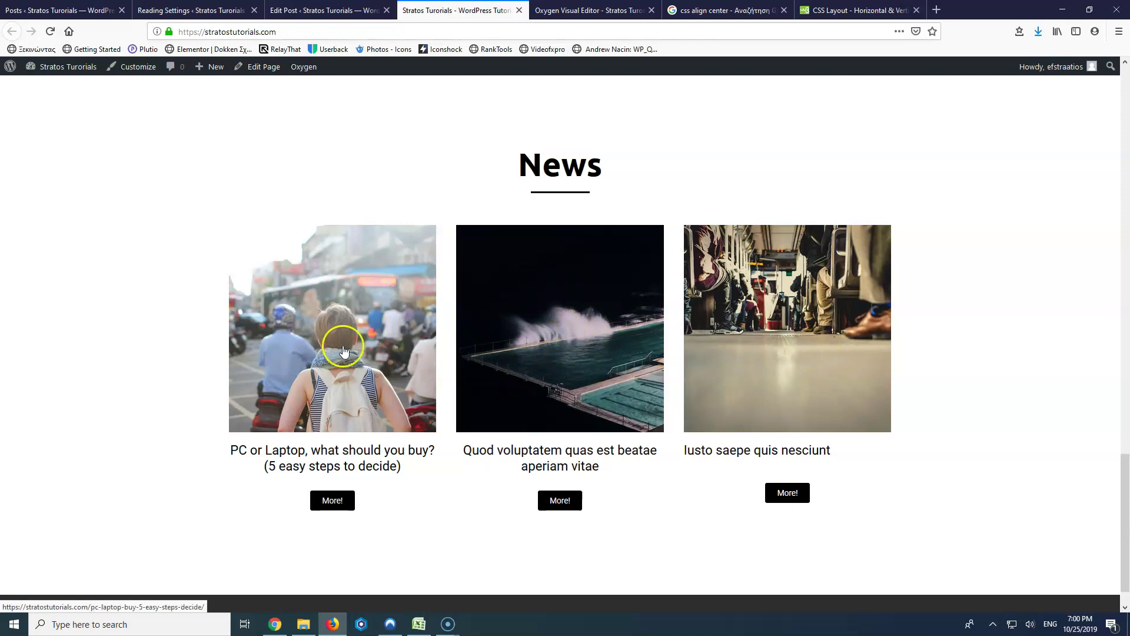
click(606, 11)
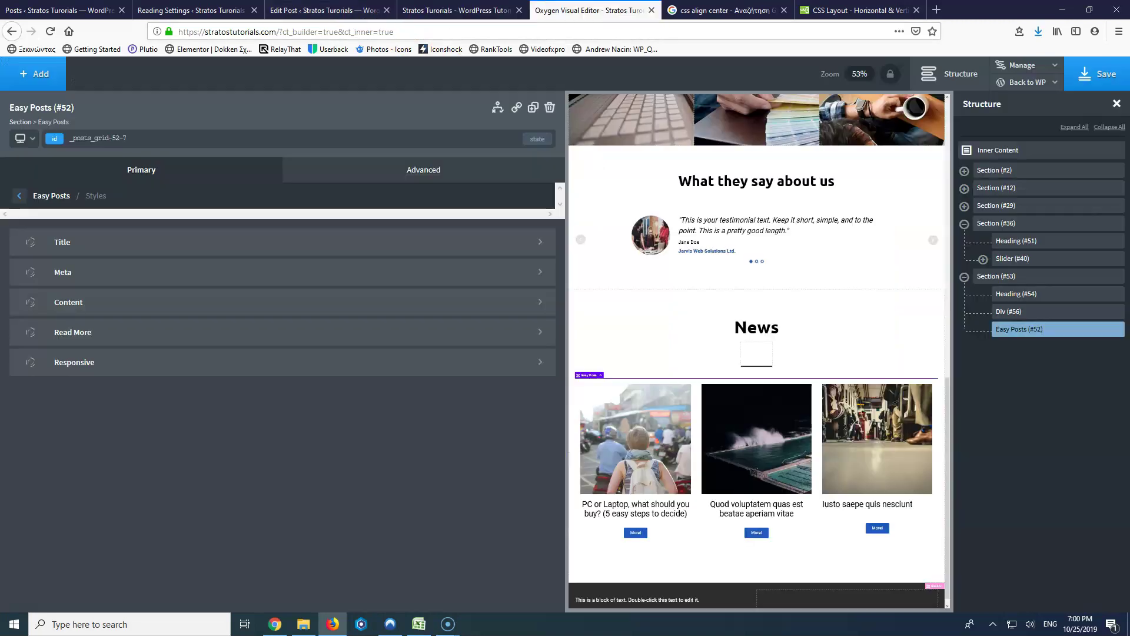
Step: Set padding-bottom in the template CSS rule .oxy-post-image-fixed-ratio to 80%, apply the code, and reload the live home page
click(18, 200)
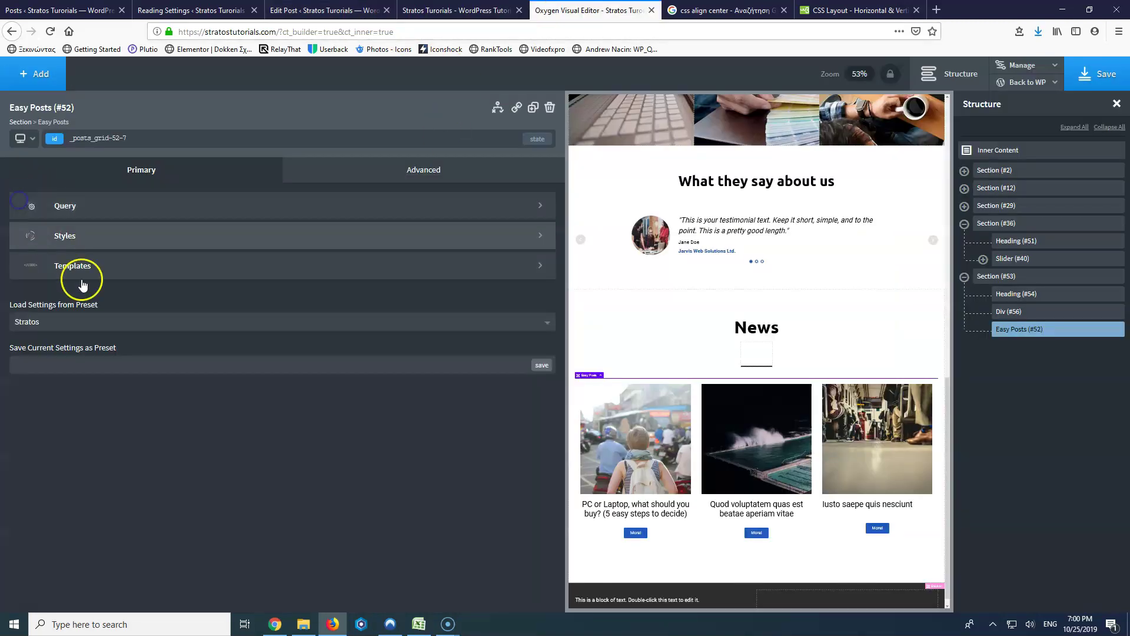
click(106, 265)
click(93, 276)
scroll(109, 329, down, 6)
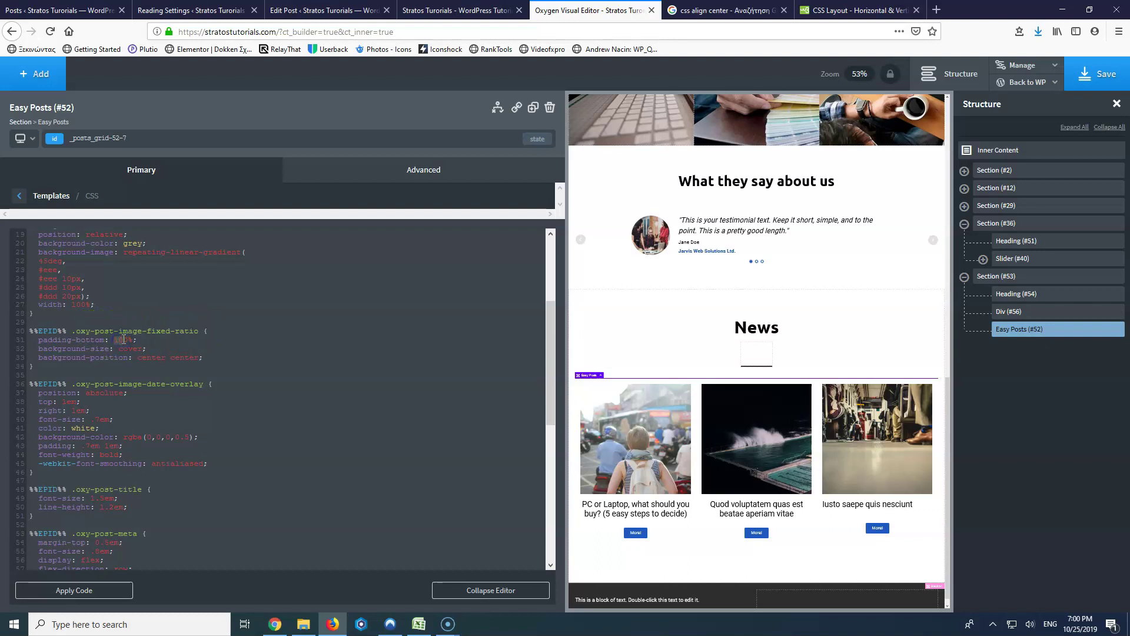
click(71, 591)
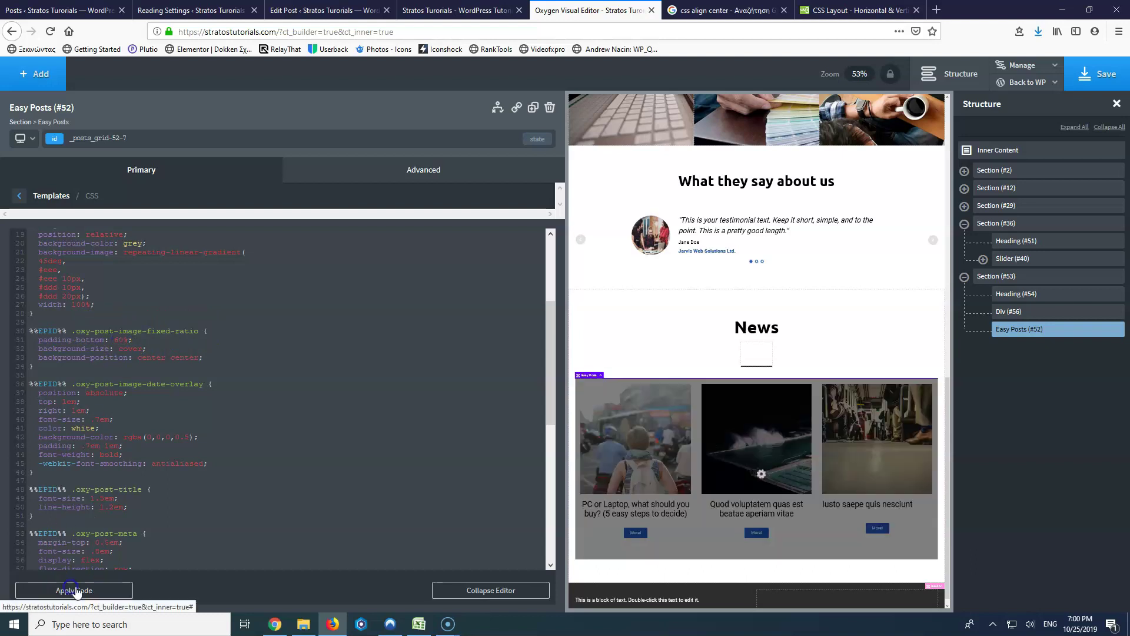
click(465, 10)
click(51, 31)
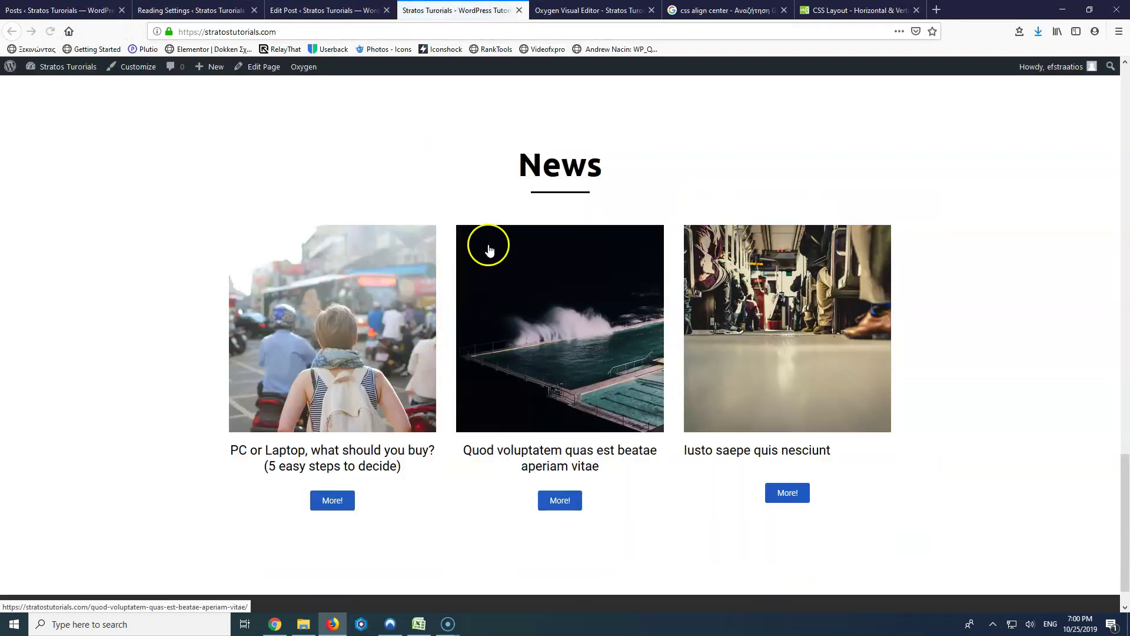
Step: Save the page in the Oxygen editor and reload the live home page to check the News images
click(588, 10)
click(1108, 78)
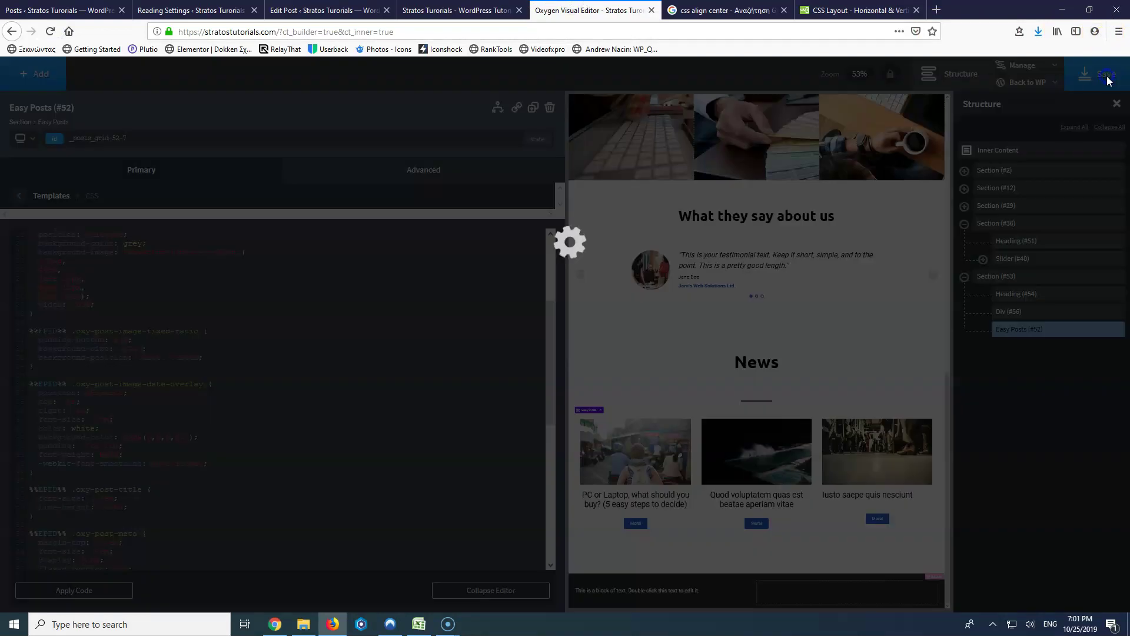
click(471, 10)
click(50, 31)
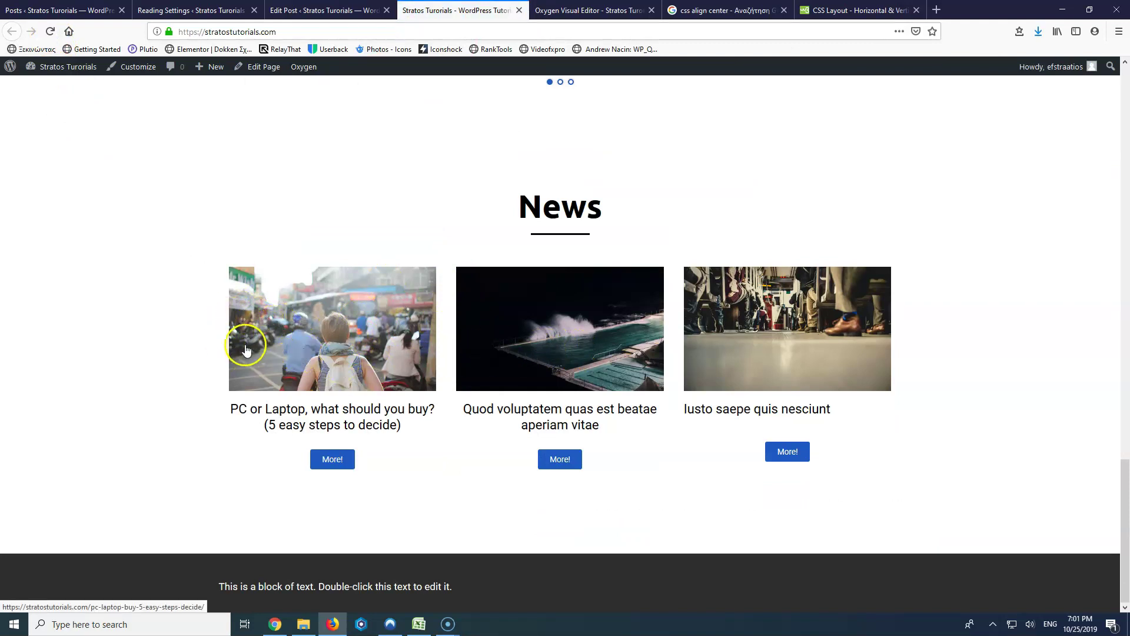
click(339, 7)
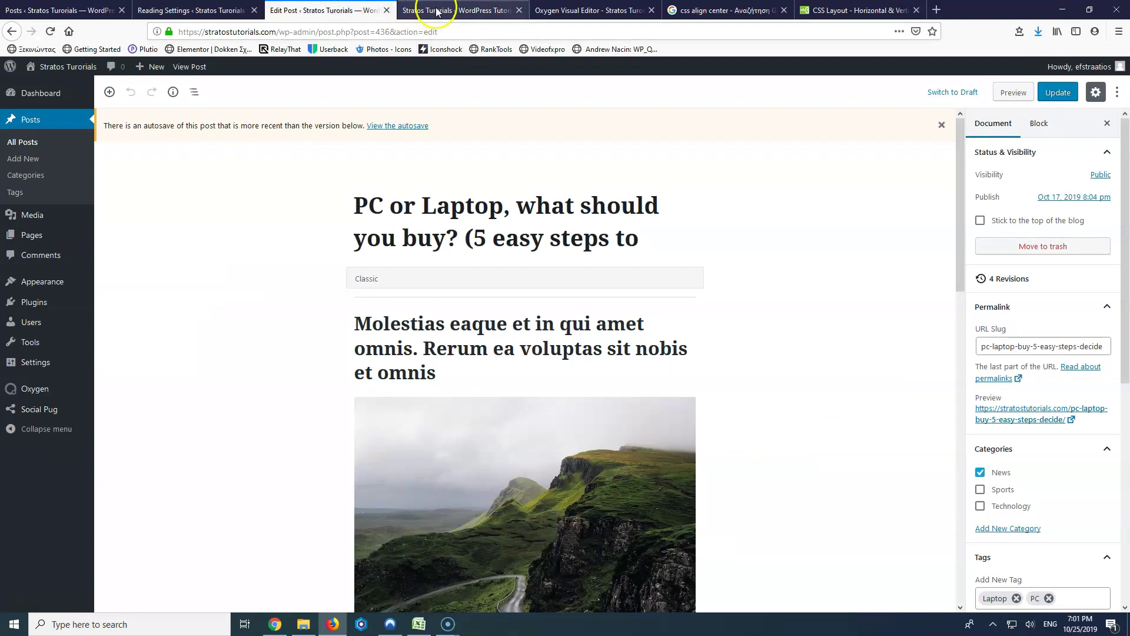
Step: In the Oxygen editor, set padding-bottom in the .oxy-post-image-fixed-ratio rule to 100% and apply the code
click(585, 10)
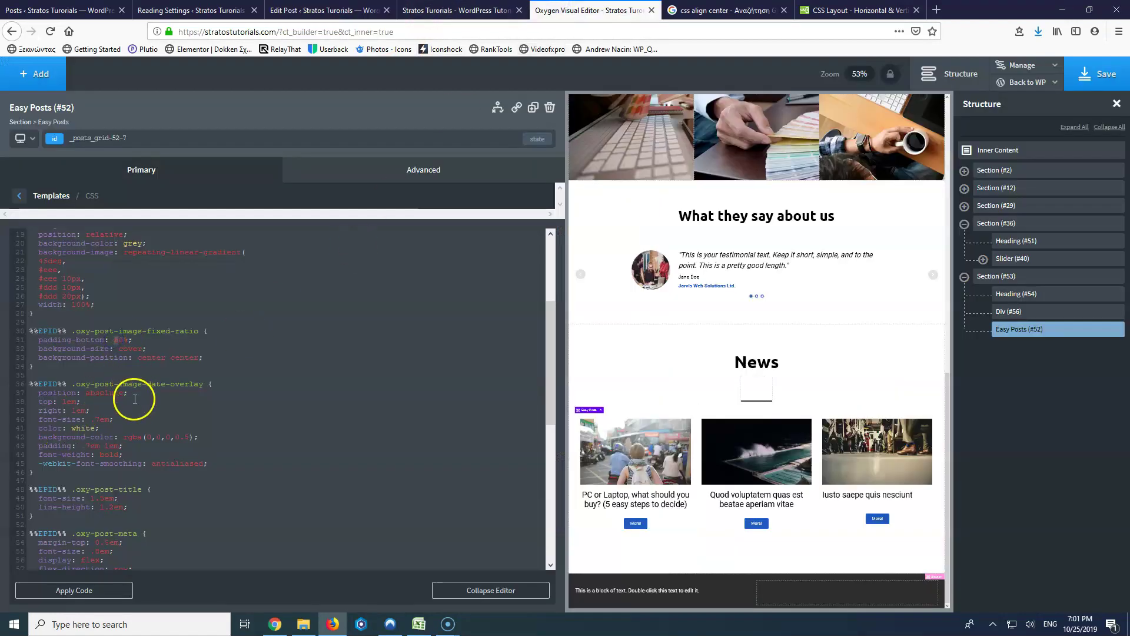
text(0)
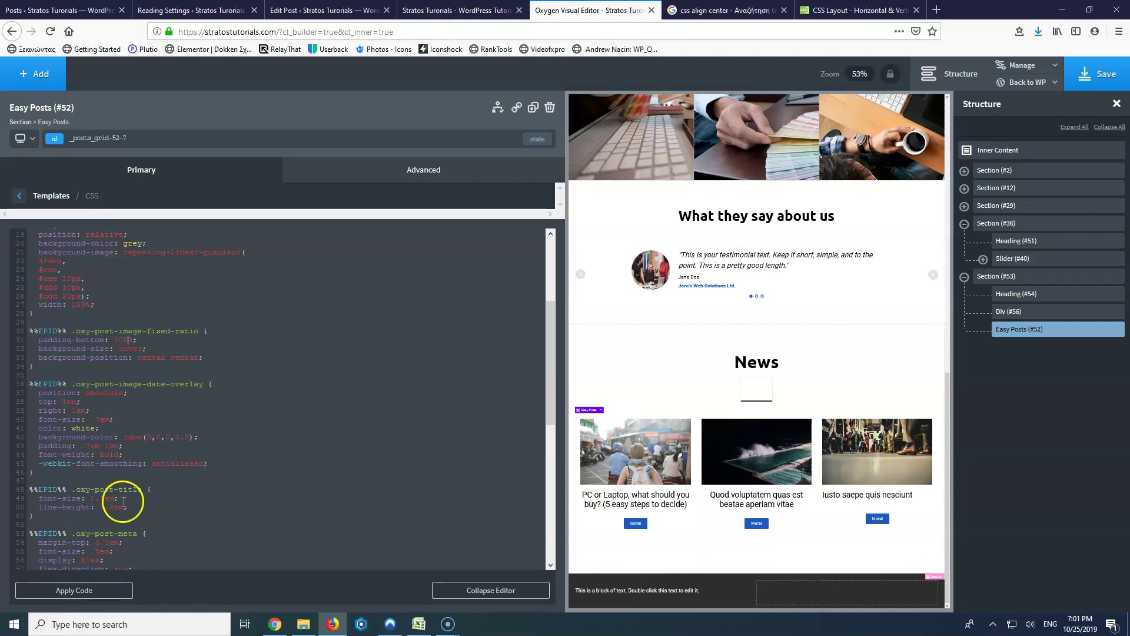
click(56, 590)
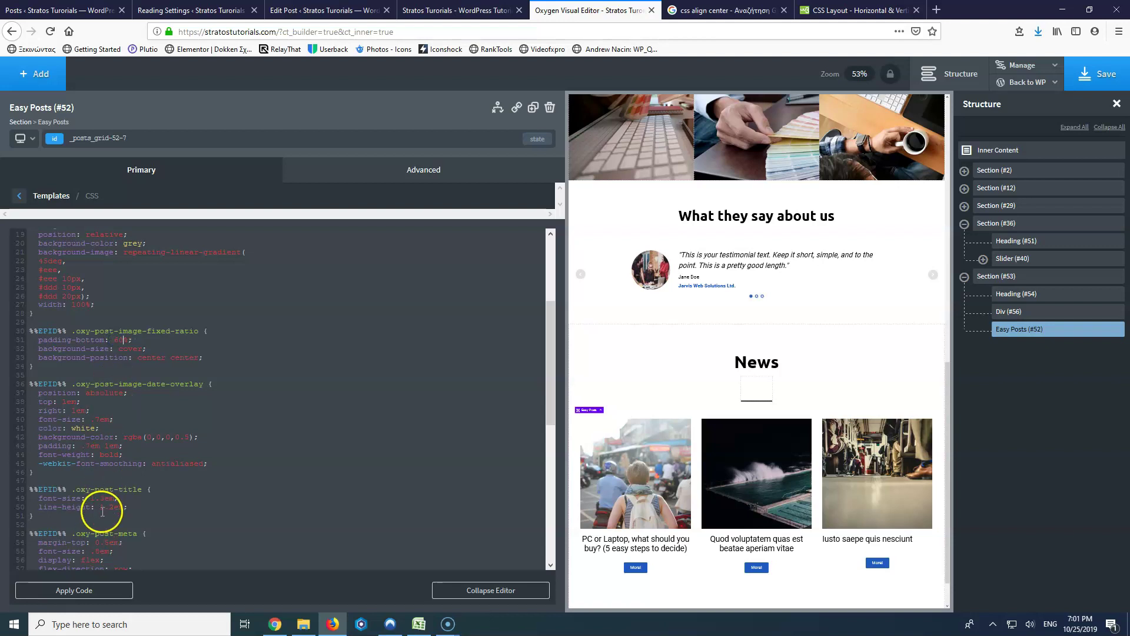
Step: Set padding-bottom in the .oxy-post-image-fixed-ratio rule to 60%, apply the code and save the page
click(97, 592)
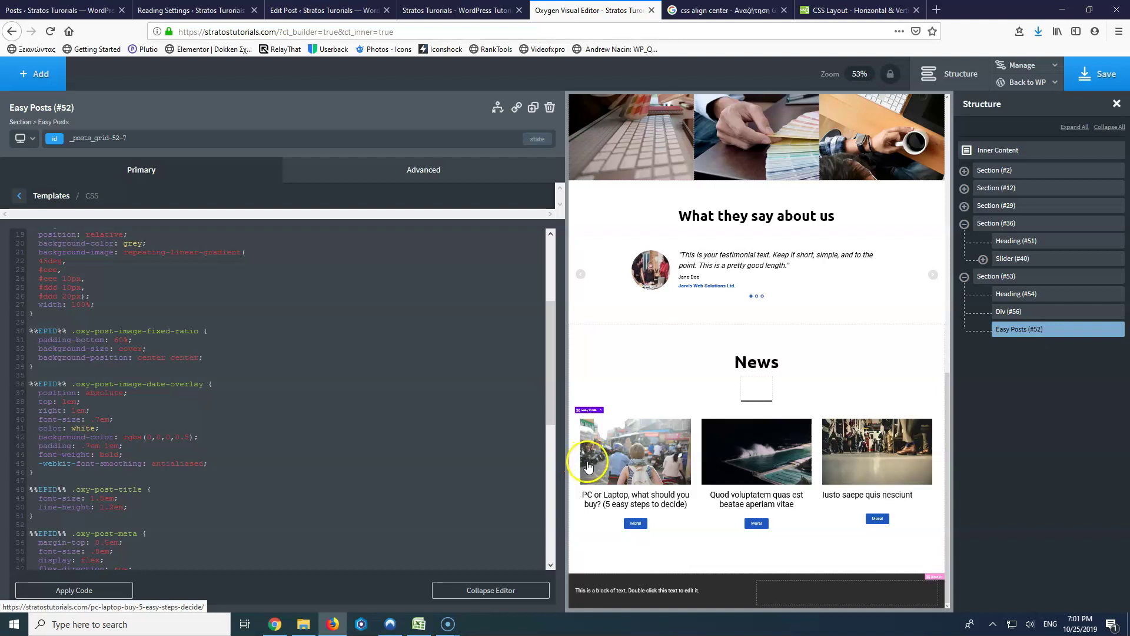
click(1098, 73)
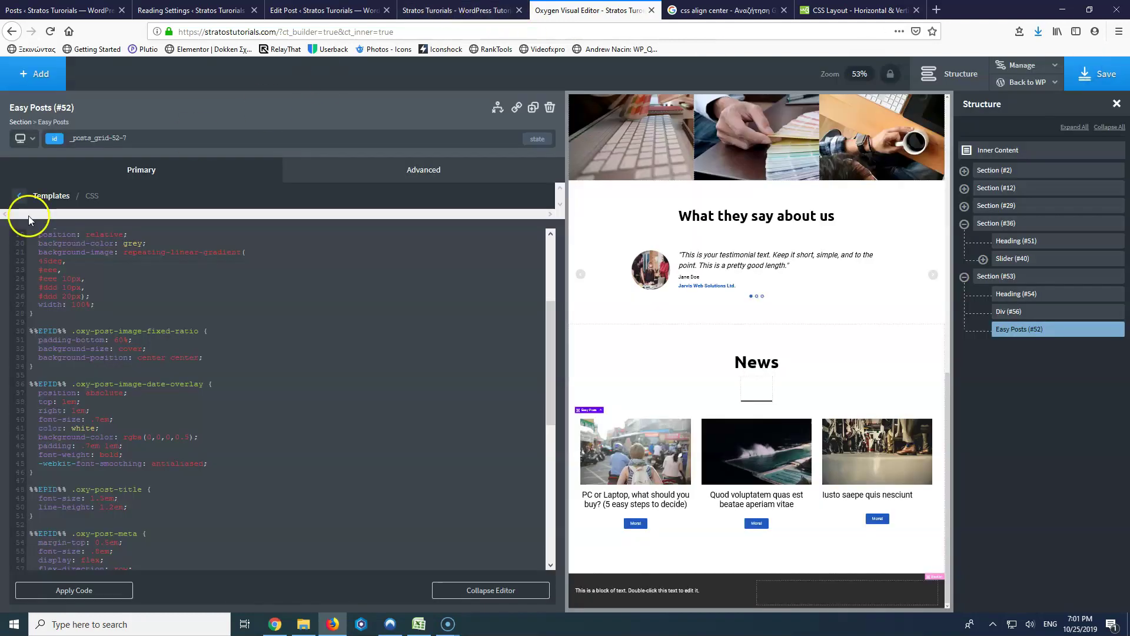
Step: Collapse the template CSS code editor and return to the main Easy Posts settings
click(20, 195)
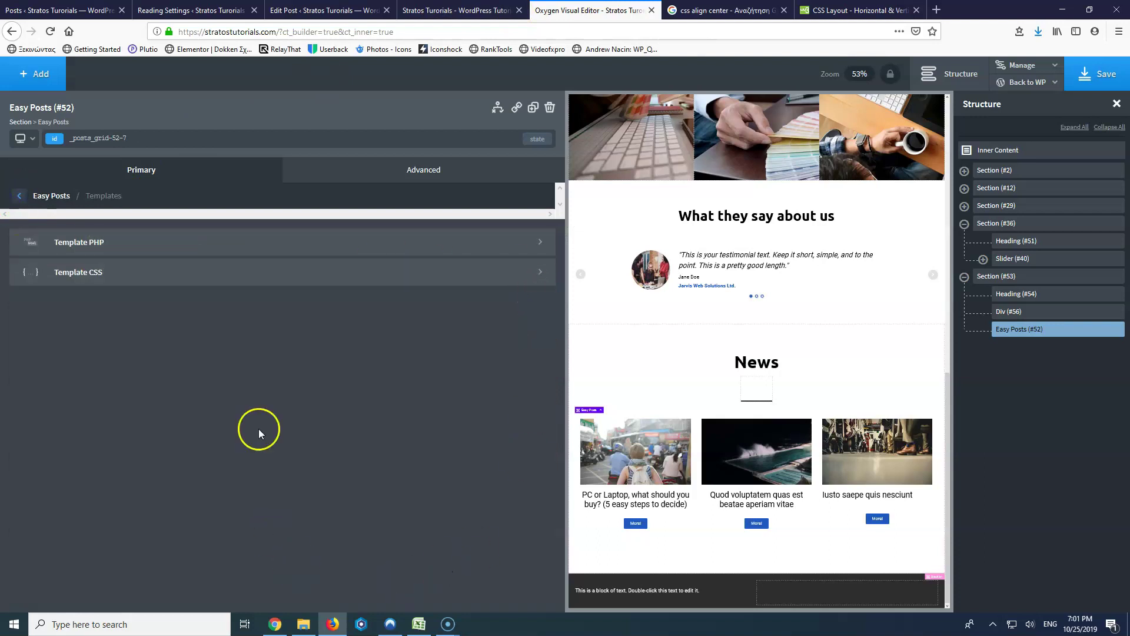
click(126, 269)
click(477, 592)
click(20, 195)
click(20, 196)
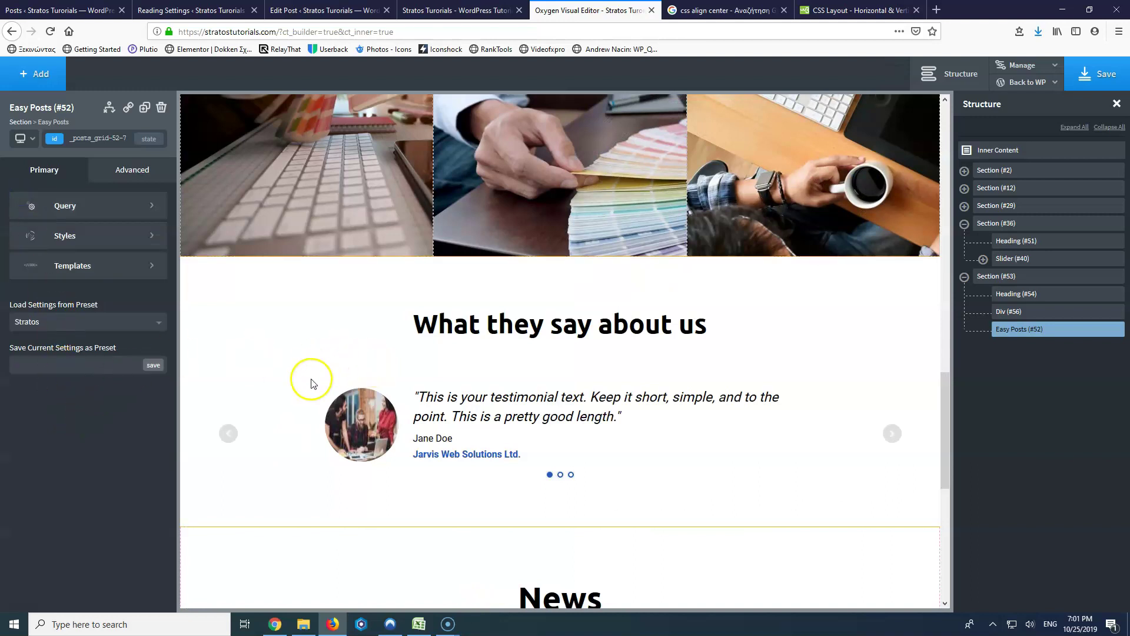
Step: Preview the News posts layout at the Page container (1200px) and below breakpoint
scroll(312, 377, down, 8)
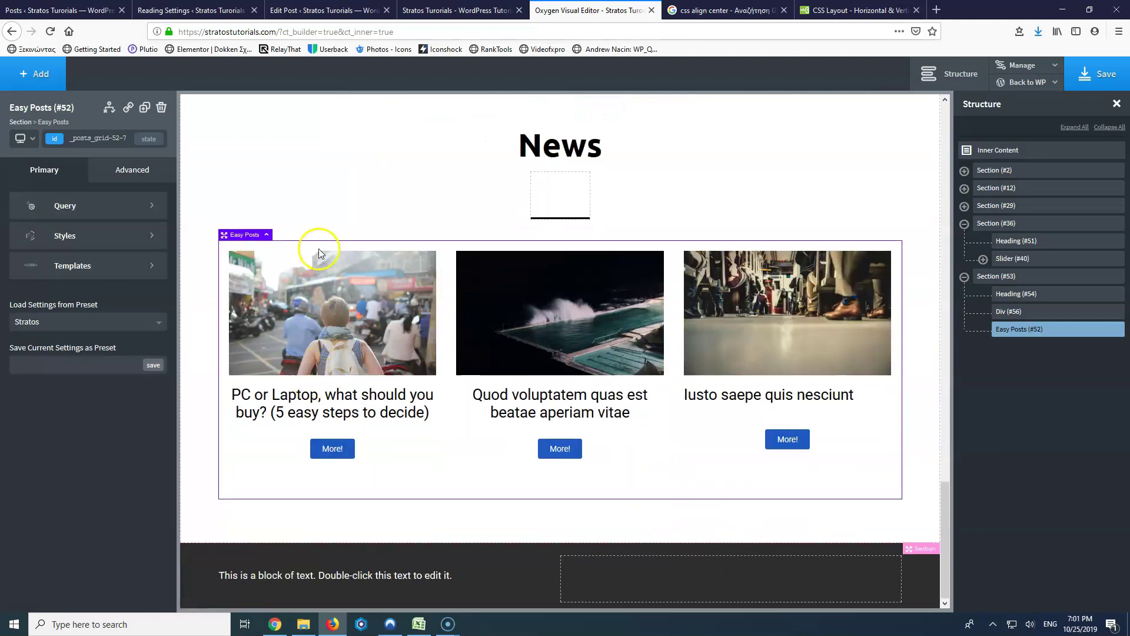
click(23, 139)
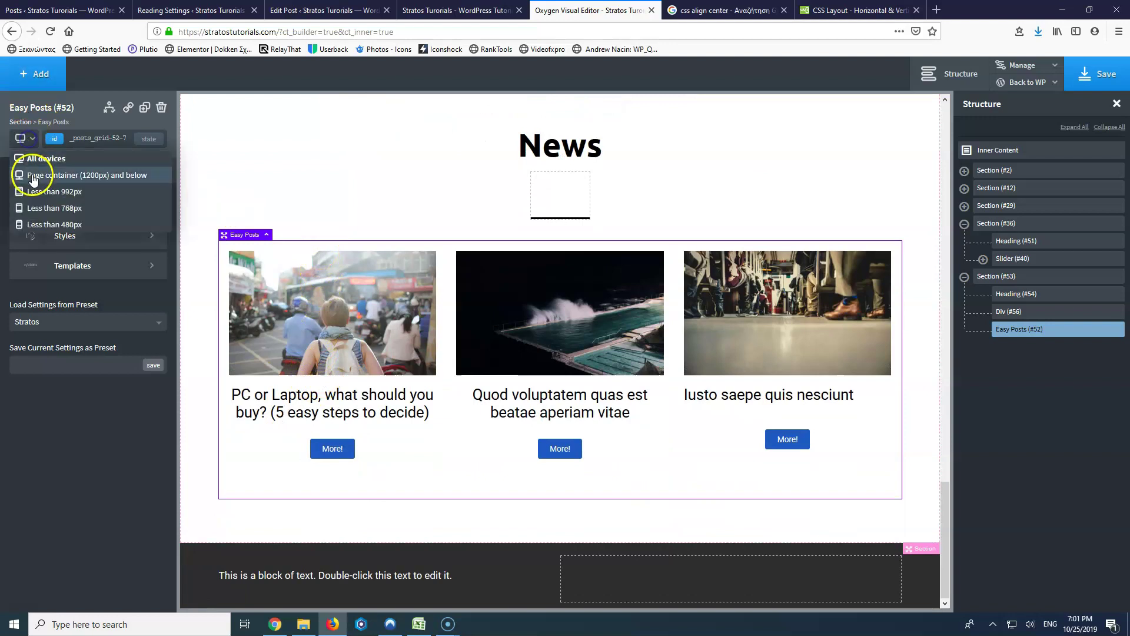
click(33, 179)
scroll(302, 325, down, 3)
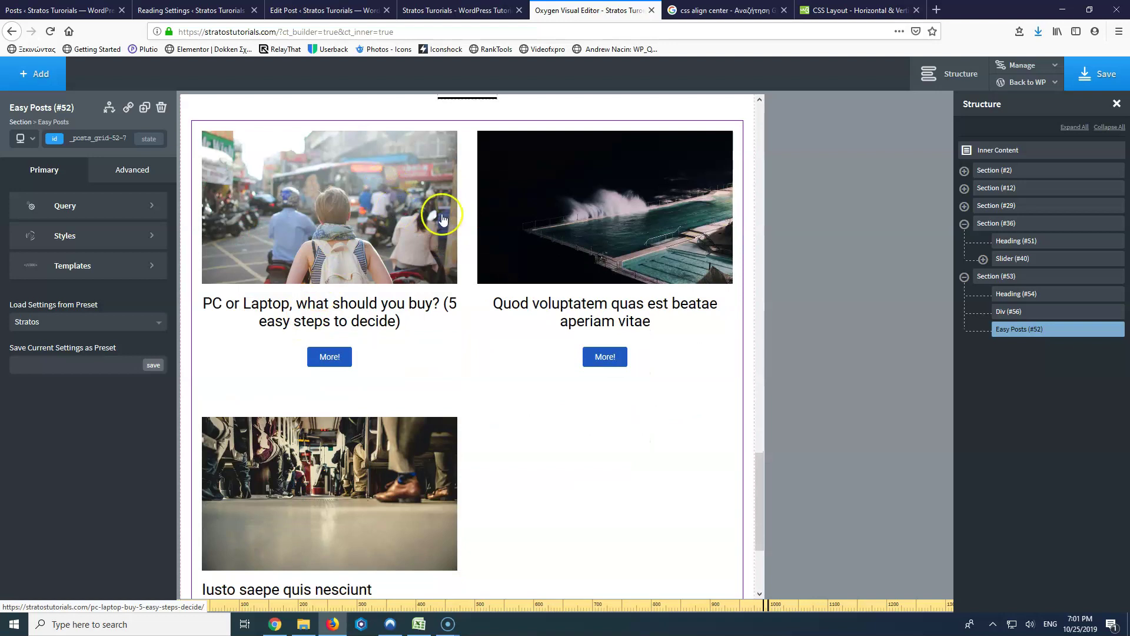
scroll(391, 315, up, 3)
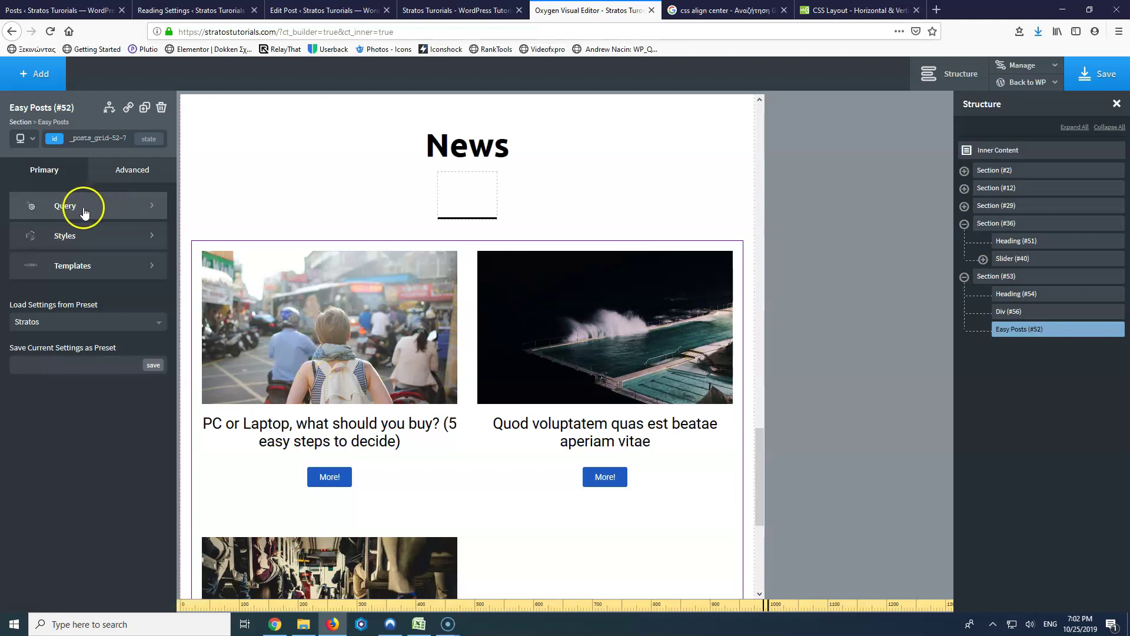
click(65, 217)
click(24, 196)
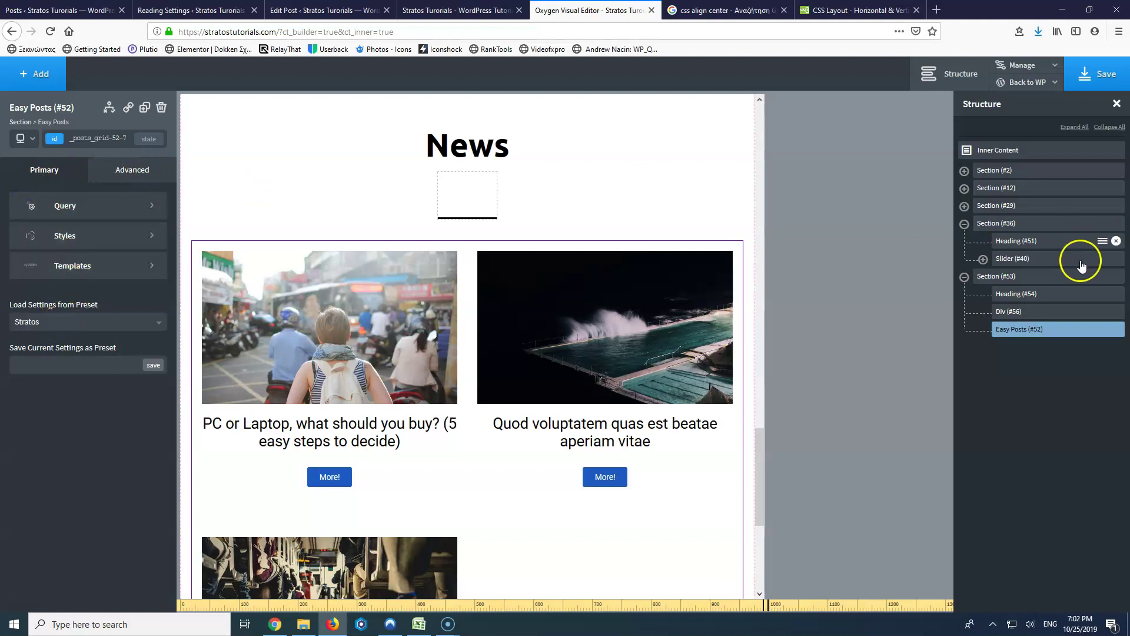
click(1021, 275)
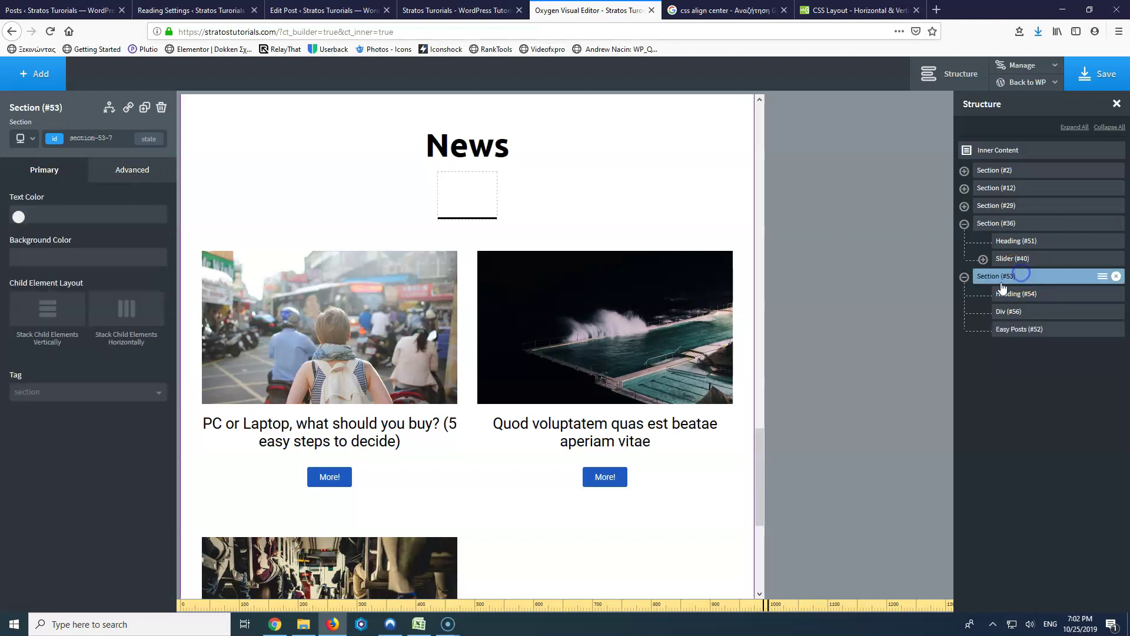
click(1014, 329)
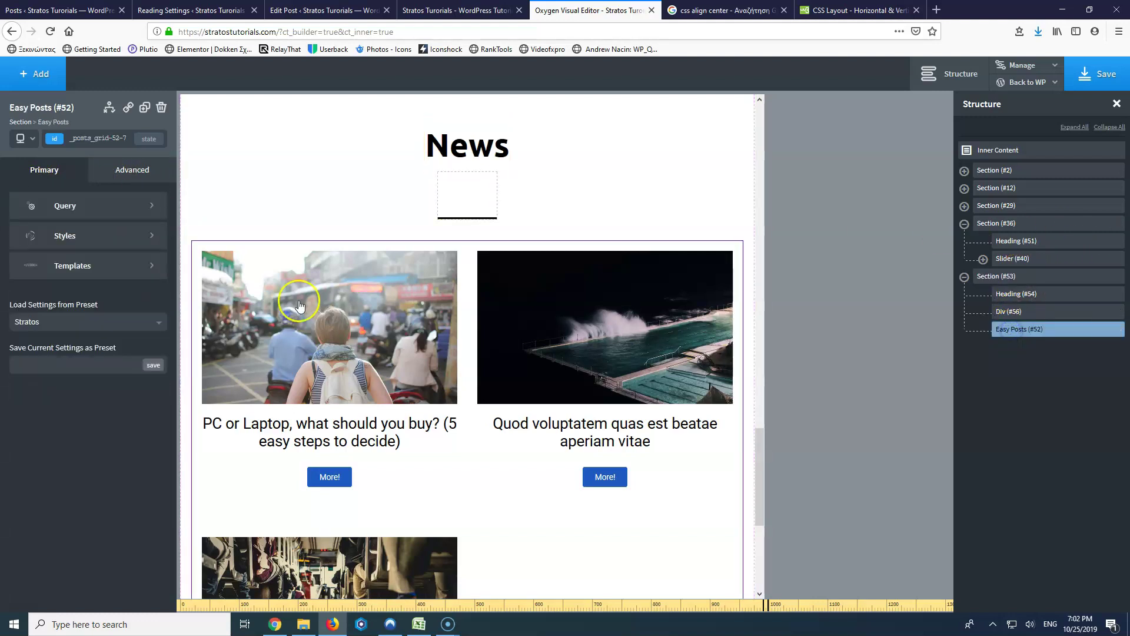
click(83, 237)
click(51, 195)
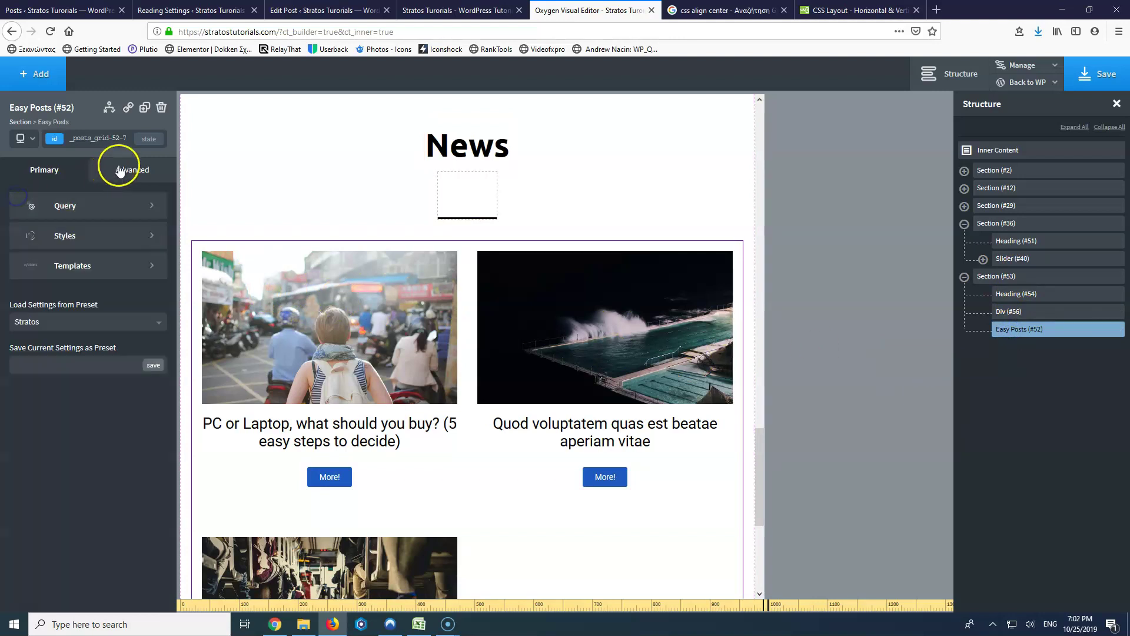
Step: Try a 100% width for Easy Posts in its size and spacing settings, and clear the value again
click(119, 170)
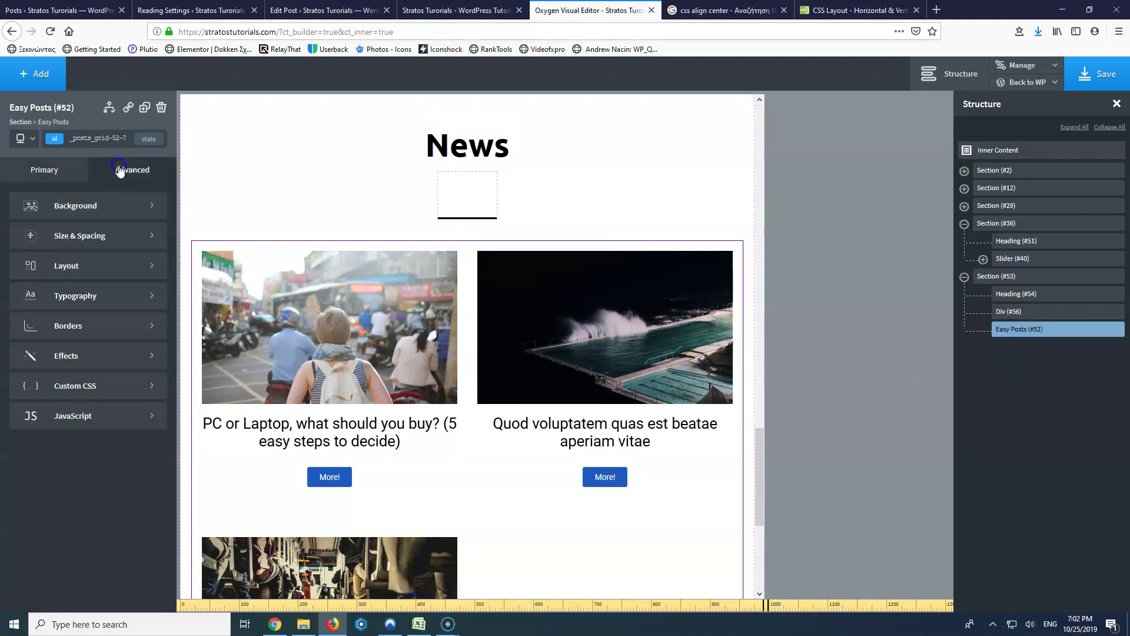
click(72, 265)
click(72, 232)
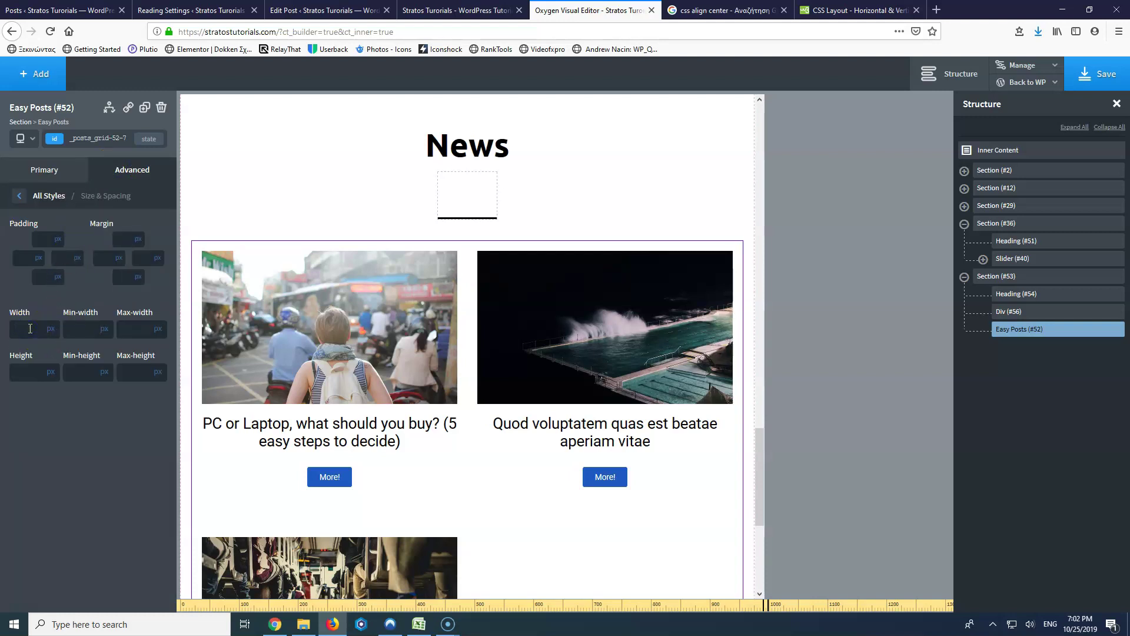
click(14, 624)
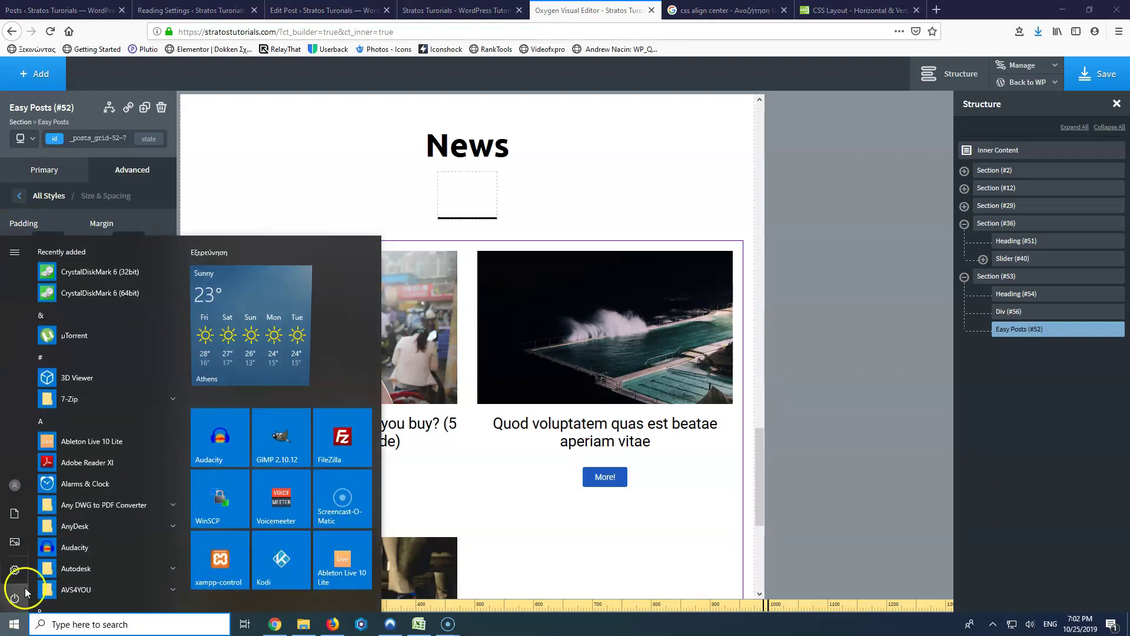
click(171, 148)
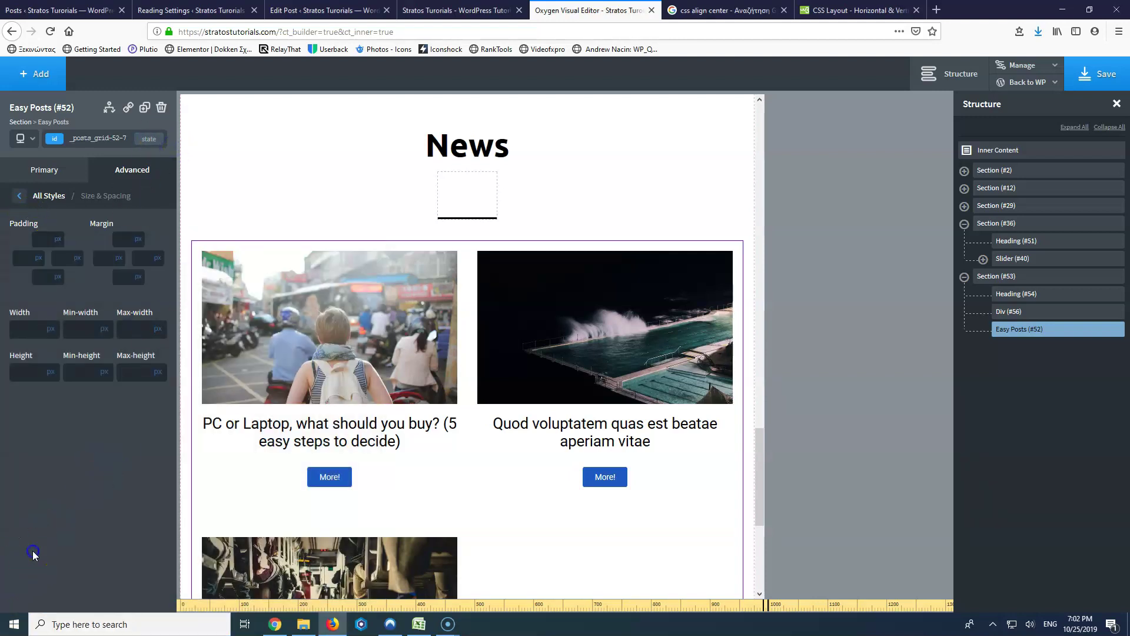
click(33, 329)
text(100)
click(52, 325)
click(56, 325)
double_click(37, 328)
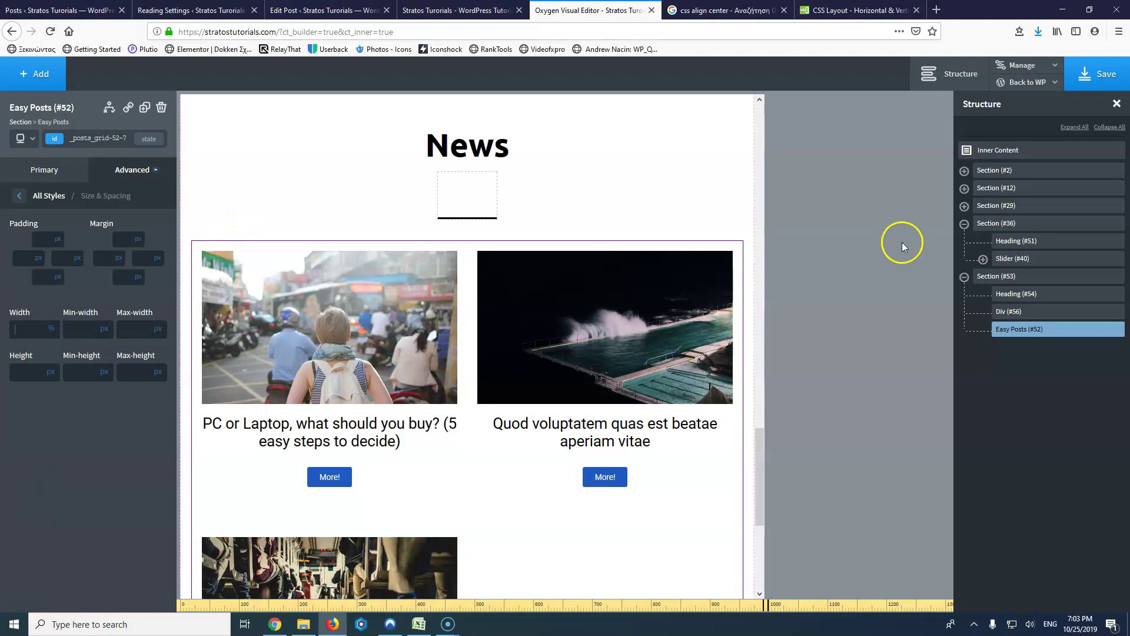
click(21, 198)
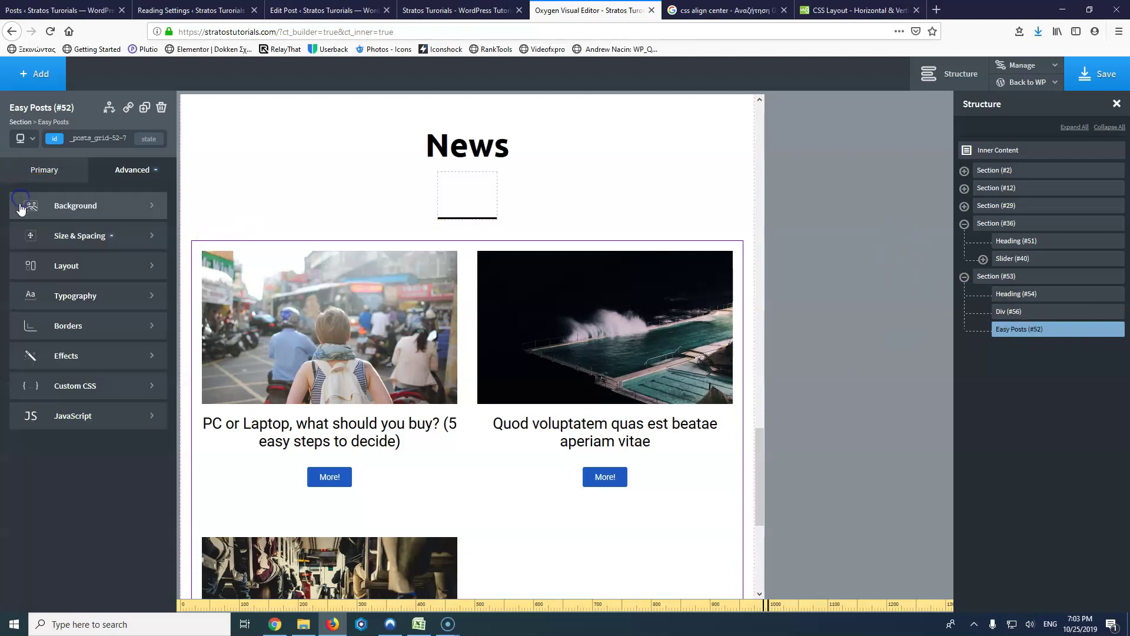
Step: In the Easy Posts responsive styles, set Posts are 50% Width Below to Less than 768px
click(44, 170)
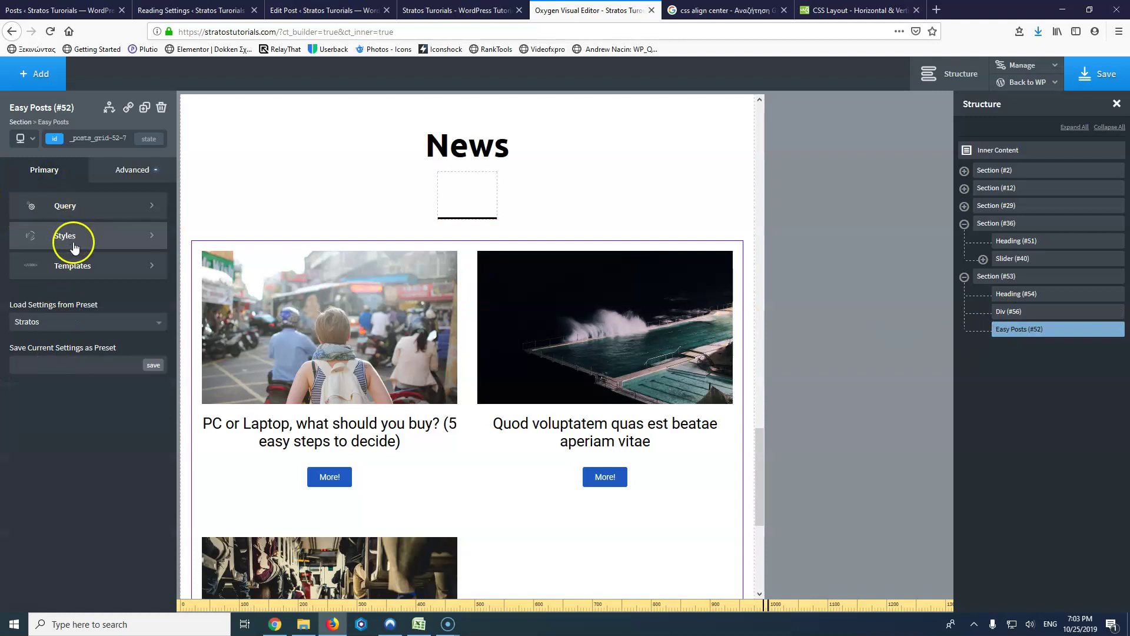
click(70, 236)
click(70, 373)
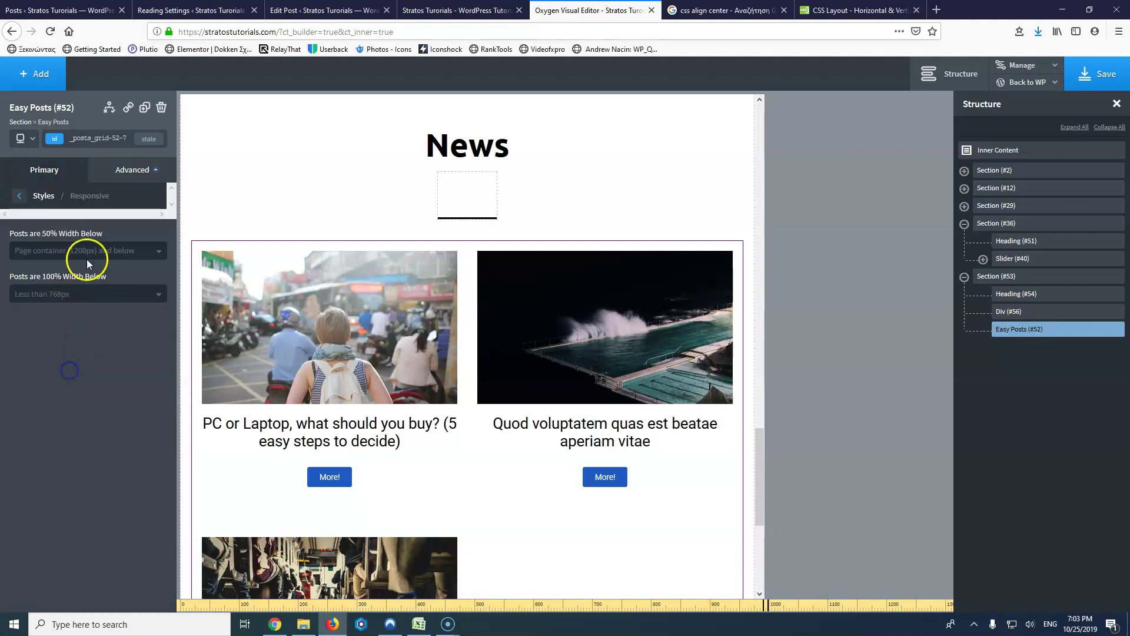
click(42, 252)
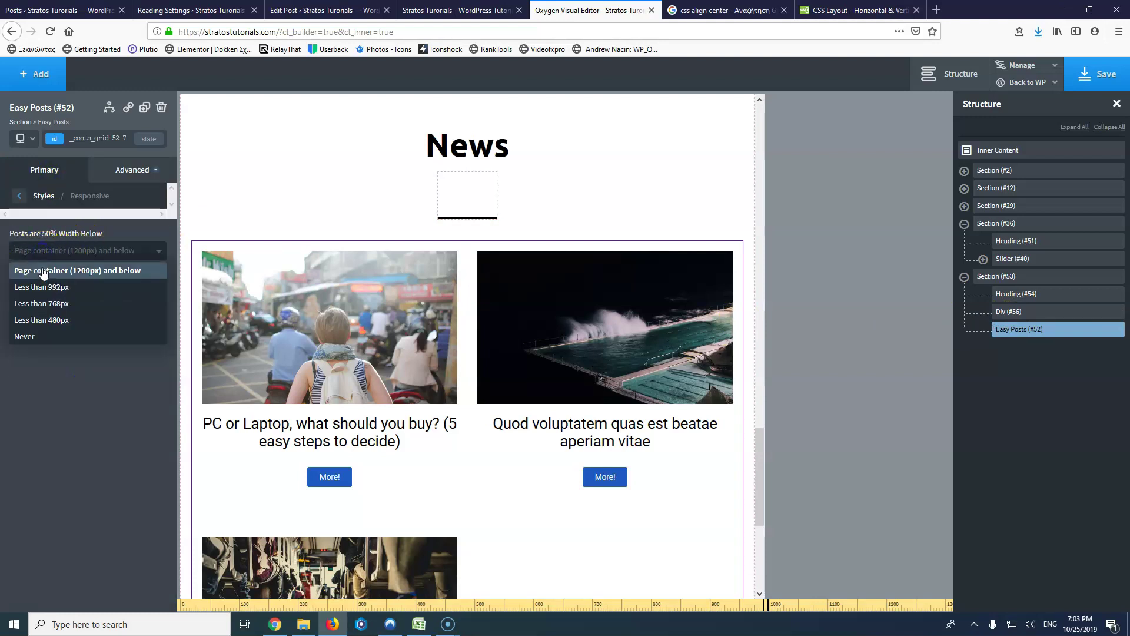
click(59, 305)
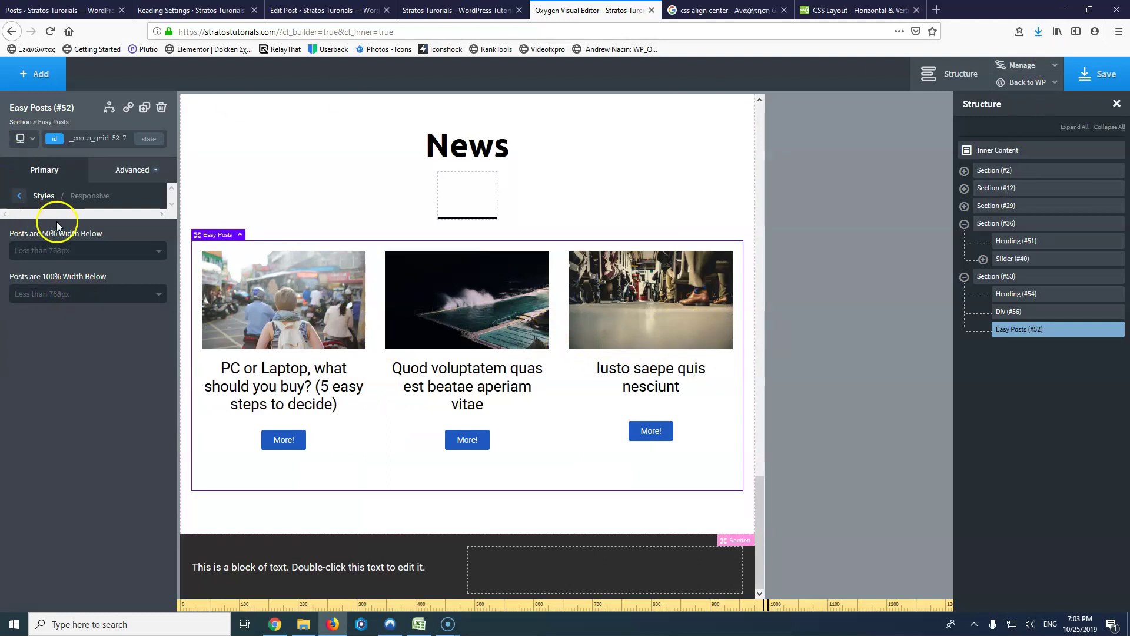
Step: Switch the preview to the Less than 992px breakpoint and set Posts are 50% Width Below to Less than 992px
click(21, 139)
click(43, 203)
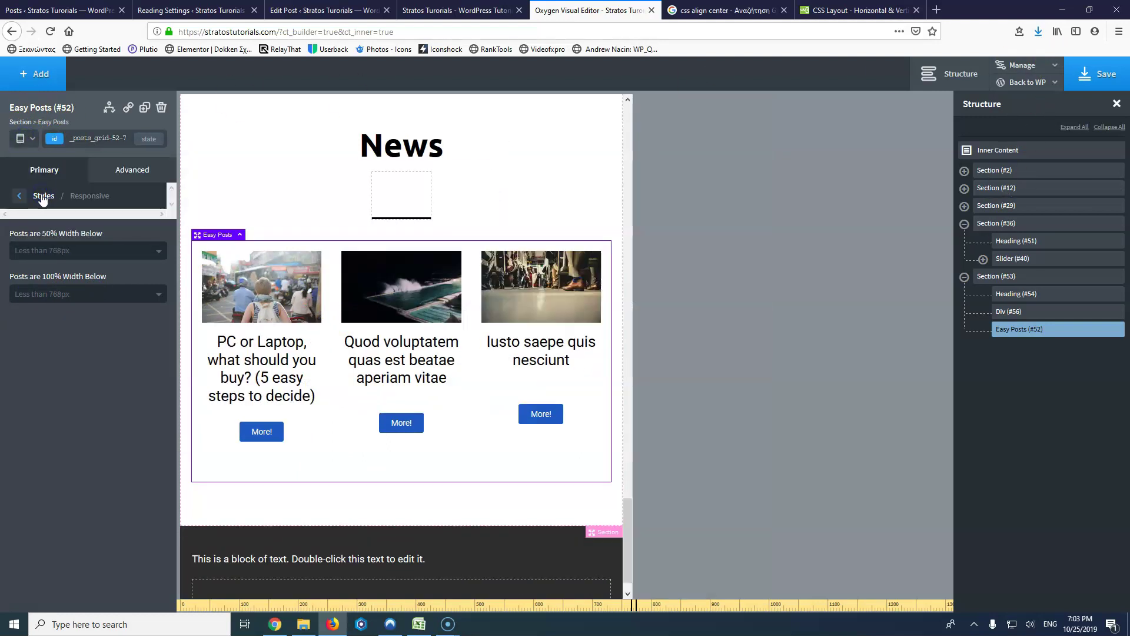
click(85, 254)
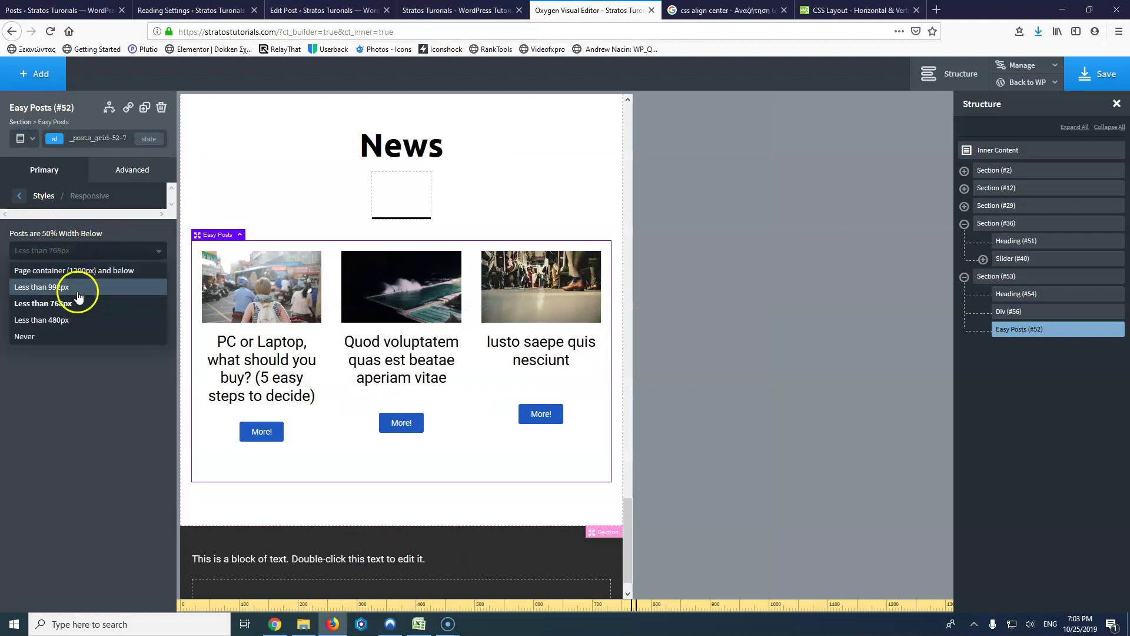
click(71, 305)
click(76, 248)
click(71, 287)
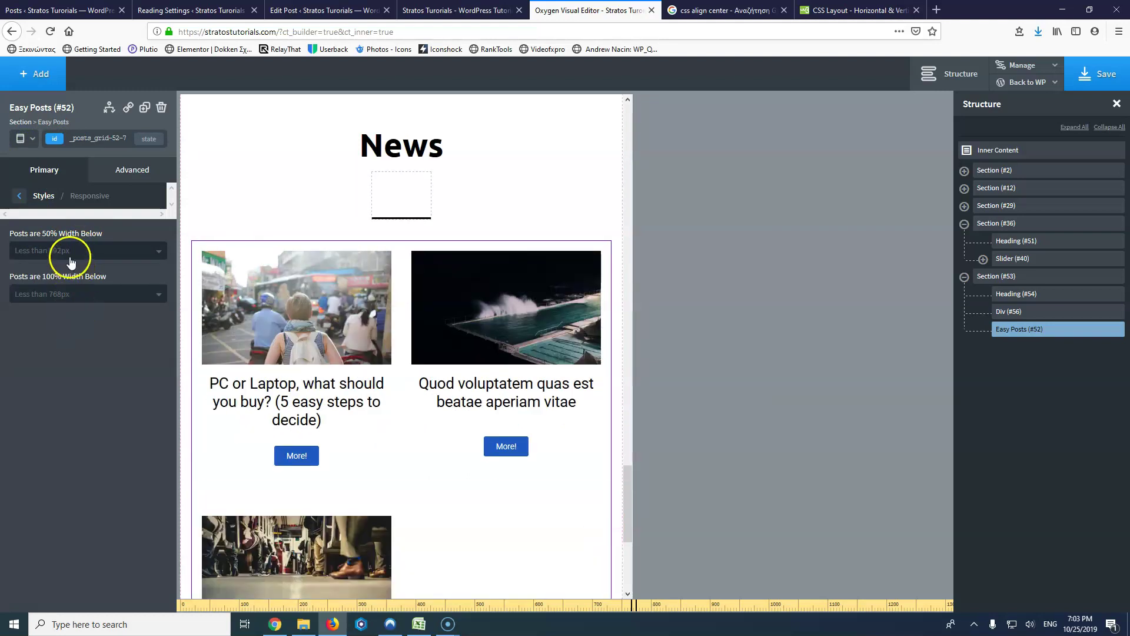
Step: Preview the stacked News posts and the sections above them at the Less than 768px breakpoint
click(25, 139)
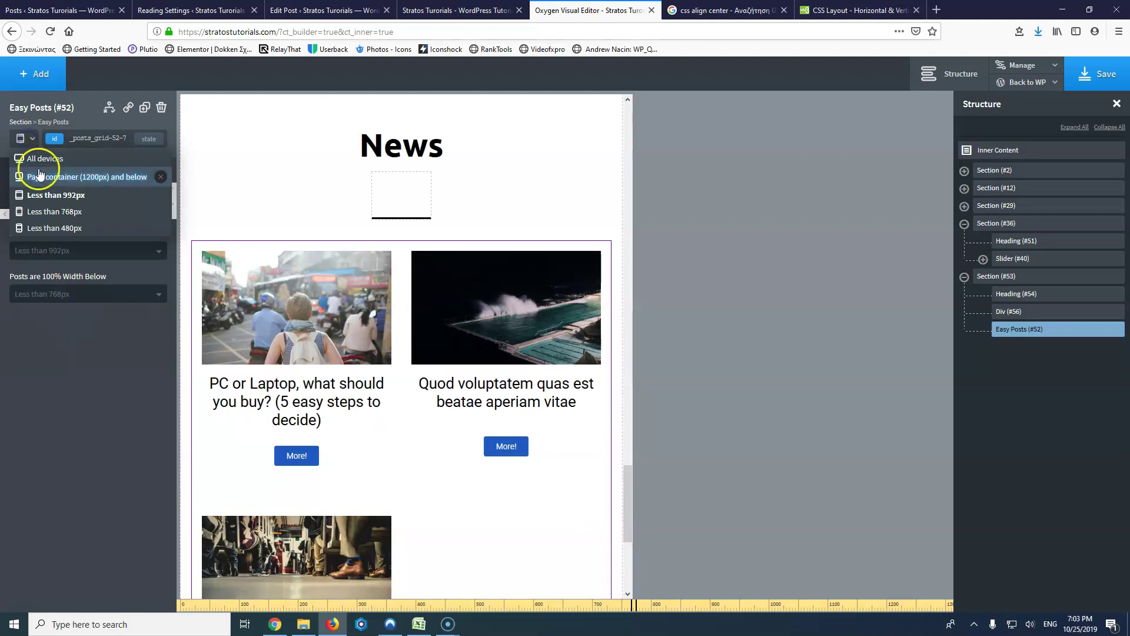
click(54, 213)
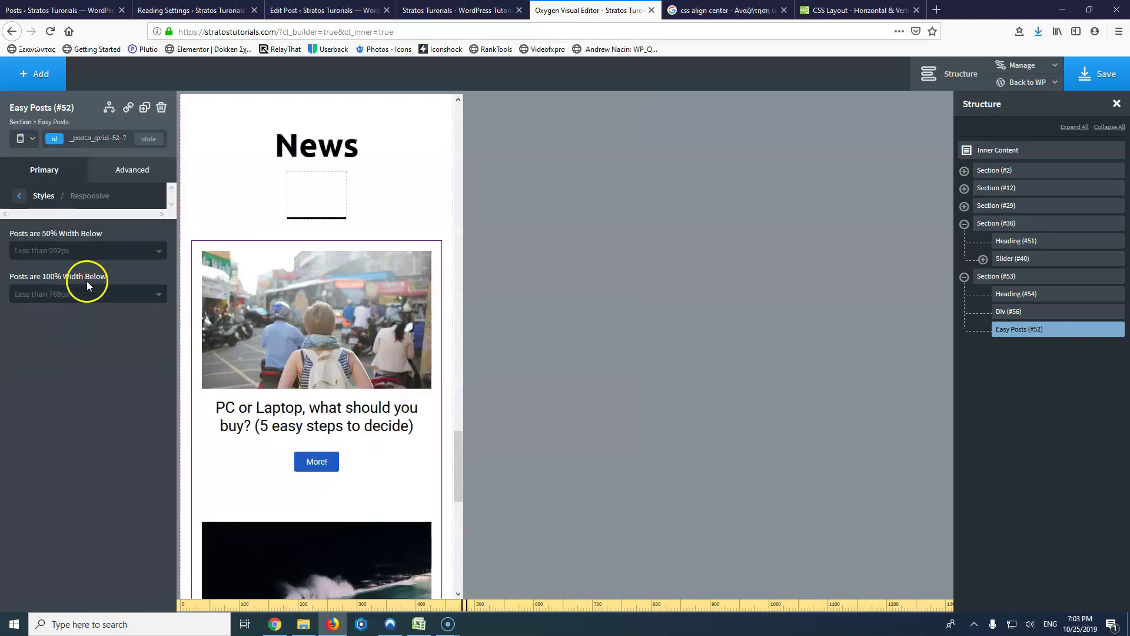
scroll(307, 348, down, 10)
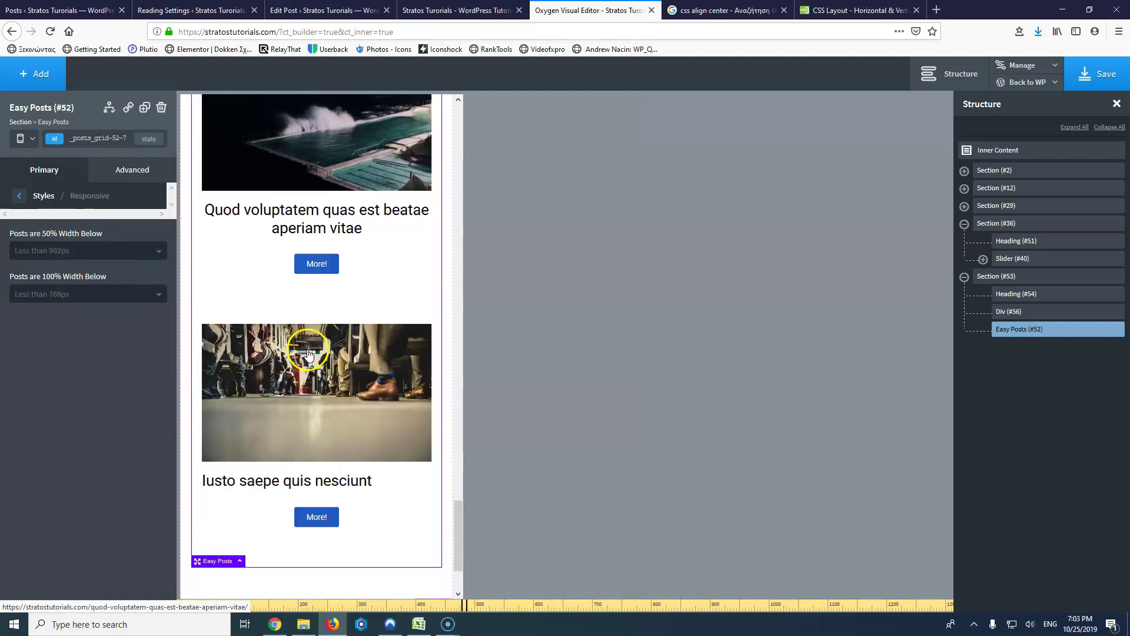
scroll(302, 353, up, 8)
scroll(307, 355, up, 6)
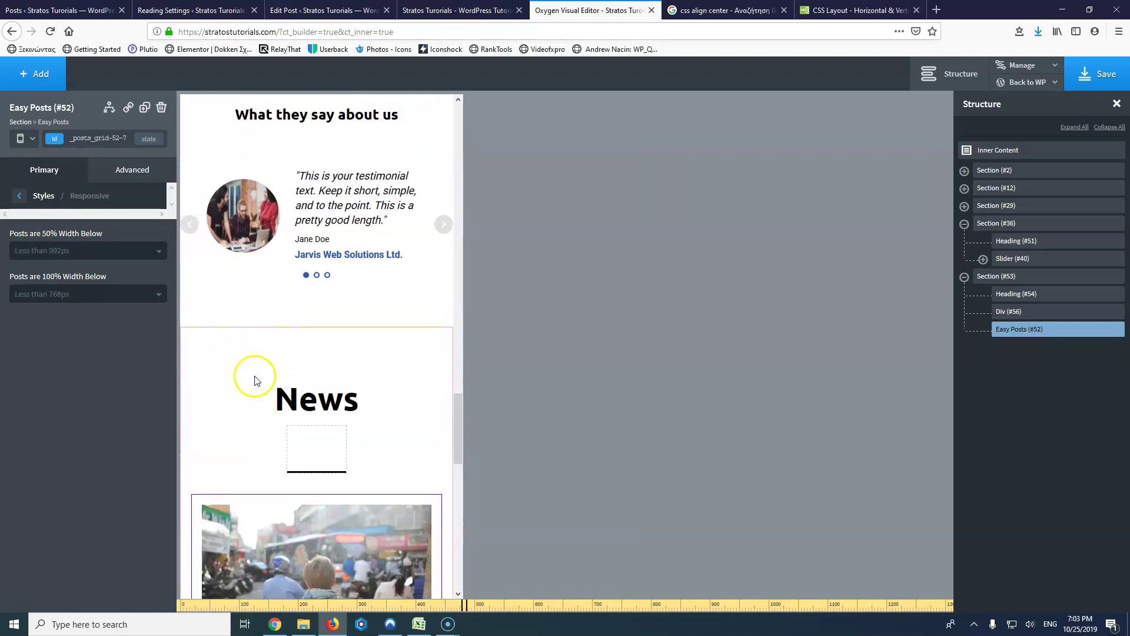
Step: Review the Easy Posts responsive width and title style settings while previewing the News posts at the Less than 768px breakpoint
click(82, 297)
click(70, 453)
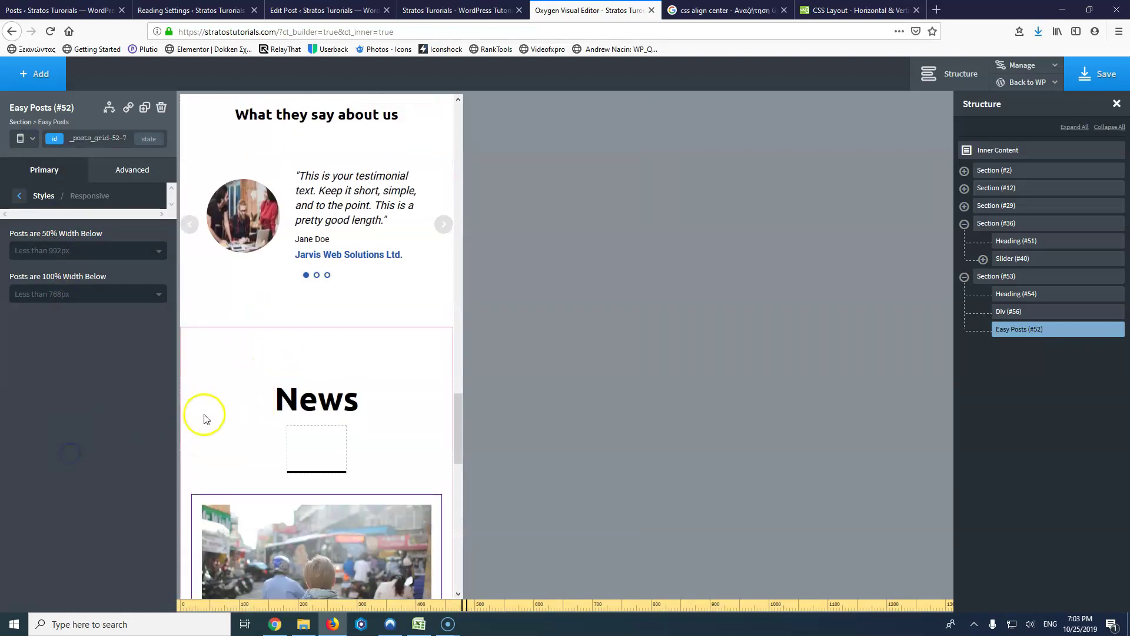
scroll(285, 374, down, 7)
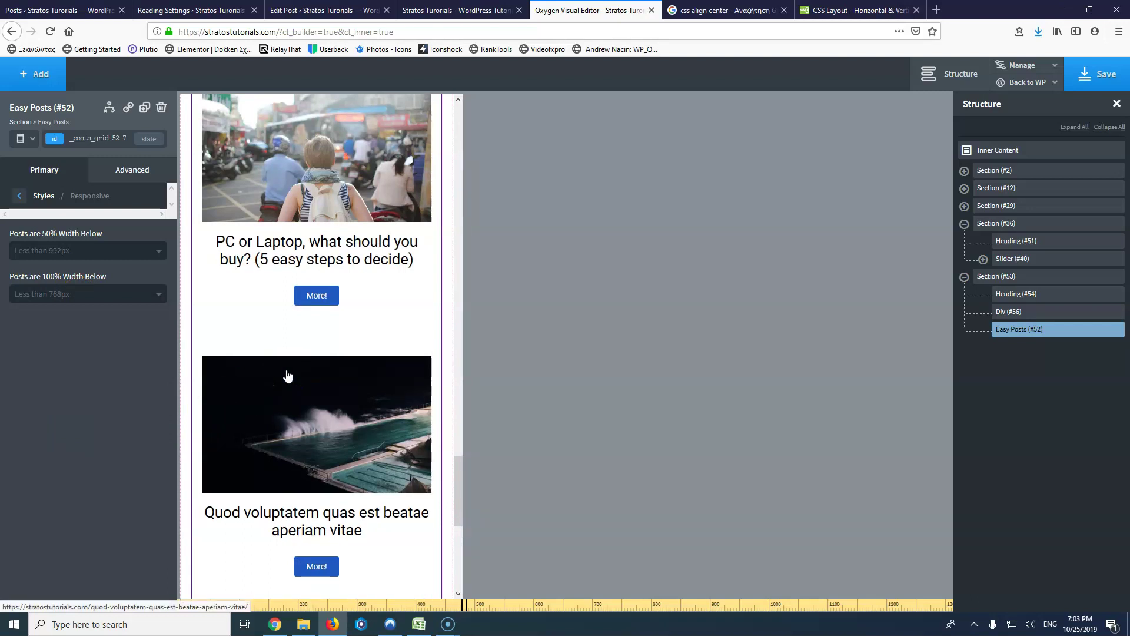
click(25, 139)
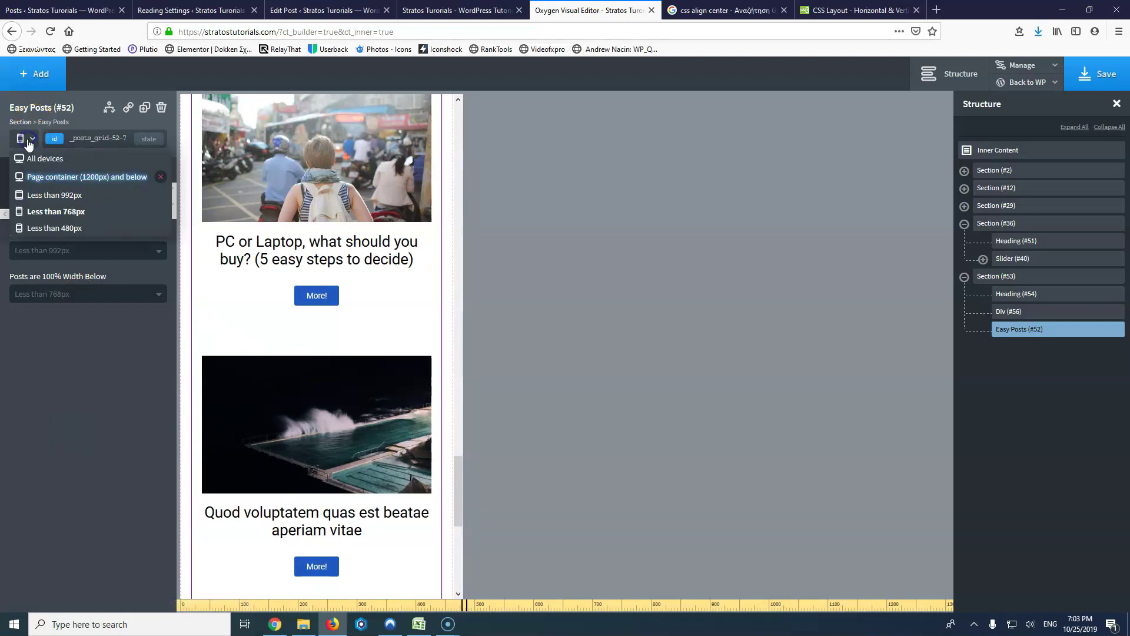
click(270, 245)
click(251, 250)
click(66, 188)
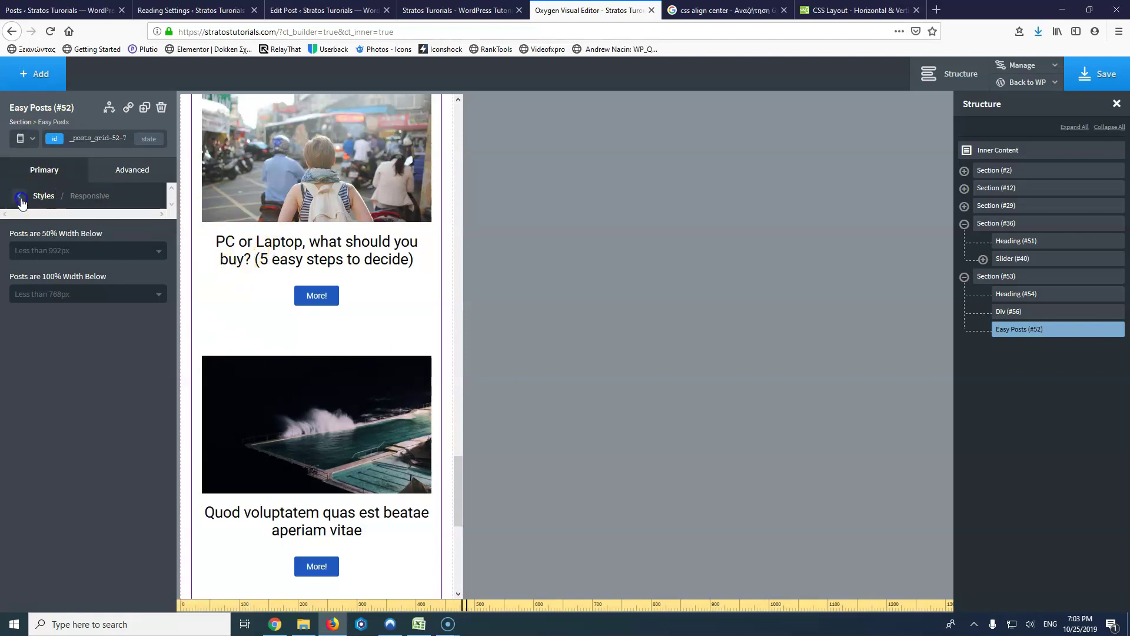
click(81, 244)
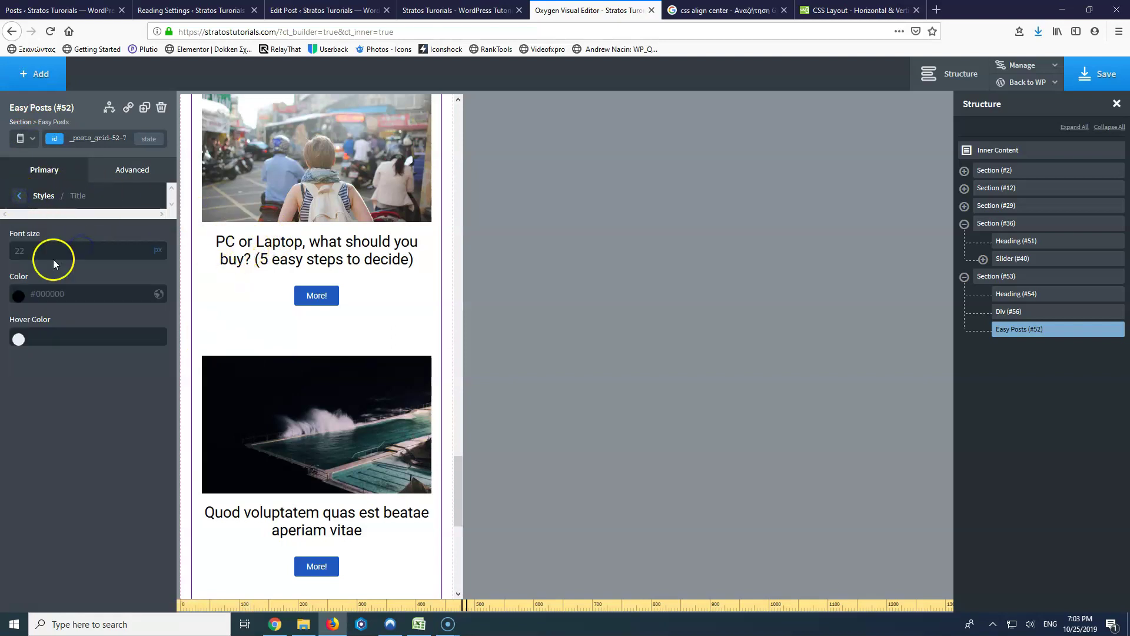
click(263, 255)
click(18, 200)
Step: Preview the stacked News posts and the testimonial section above them at the Less than 480px breakpoint
click(25, 139)
click(49, 230)
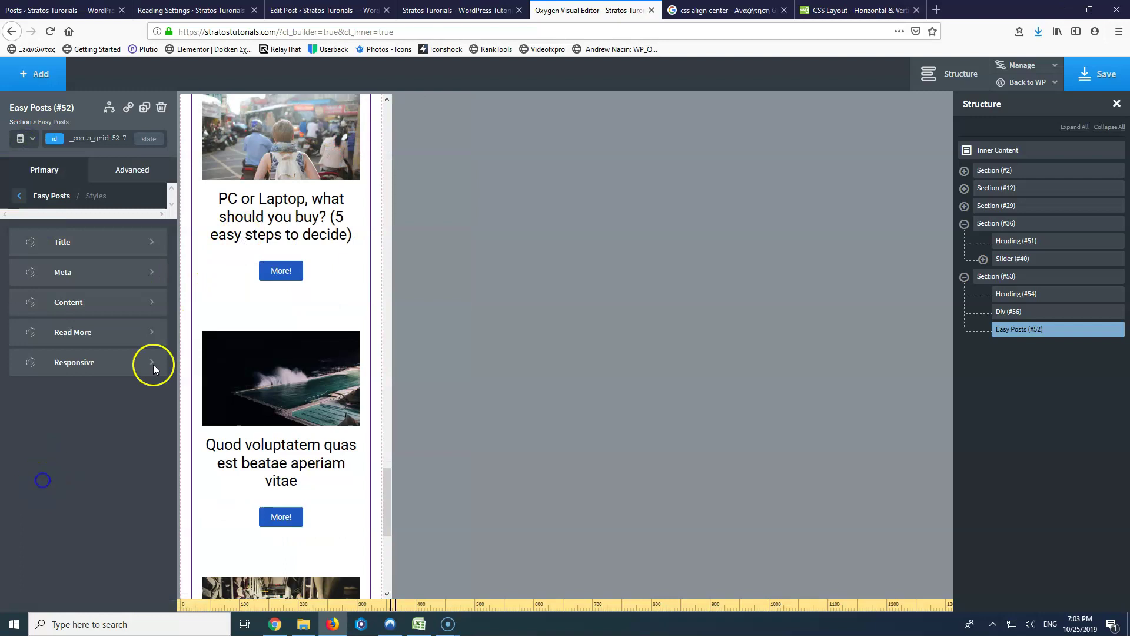
click(291, 361)
scroll(268, 384, down, 6)
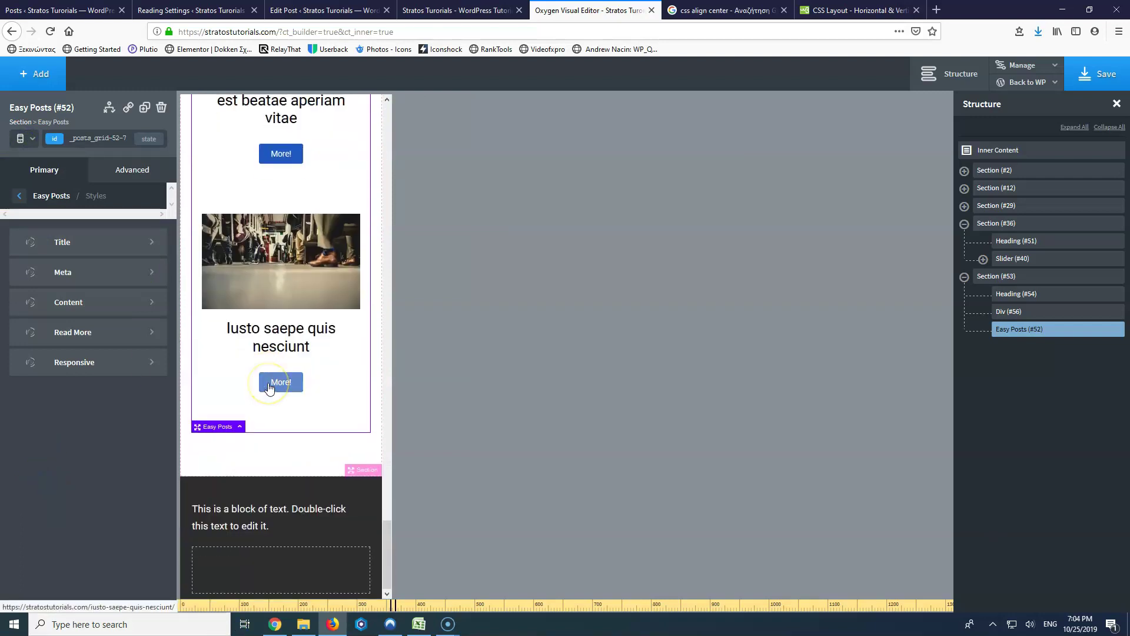
scroll(269, 385, up, 13)
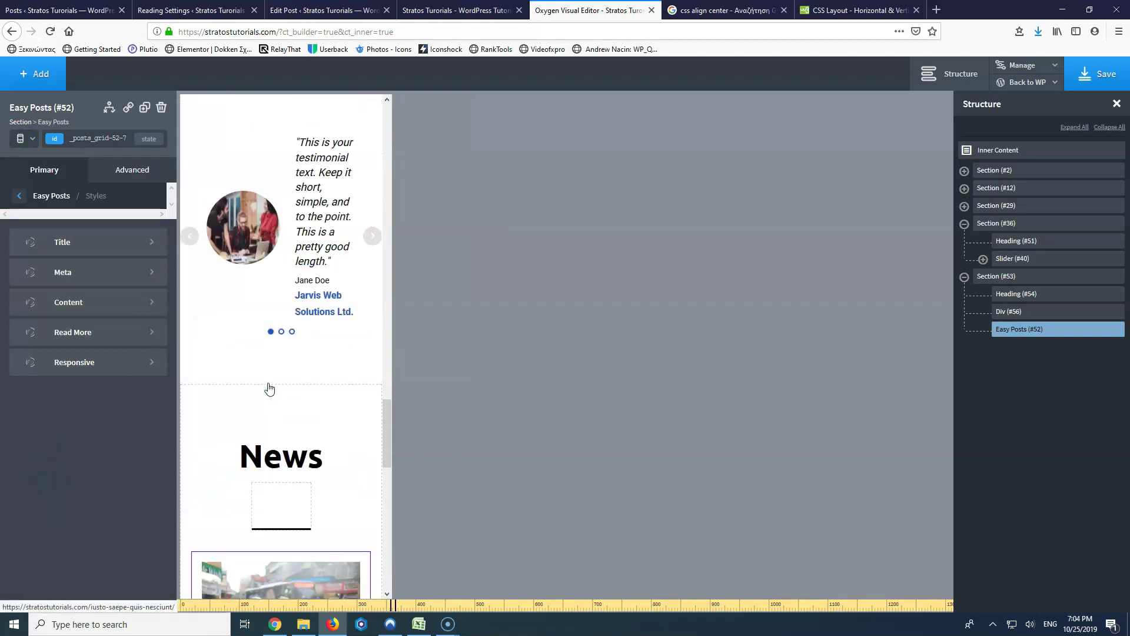
Step: Save the home page design and close the visual editor, CSS search, CSS Layout and Edit Post pages
click(1098, 73)
click(583, 12)
click(650, 11)
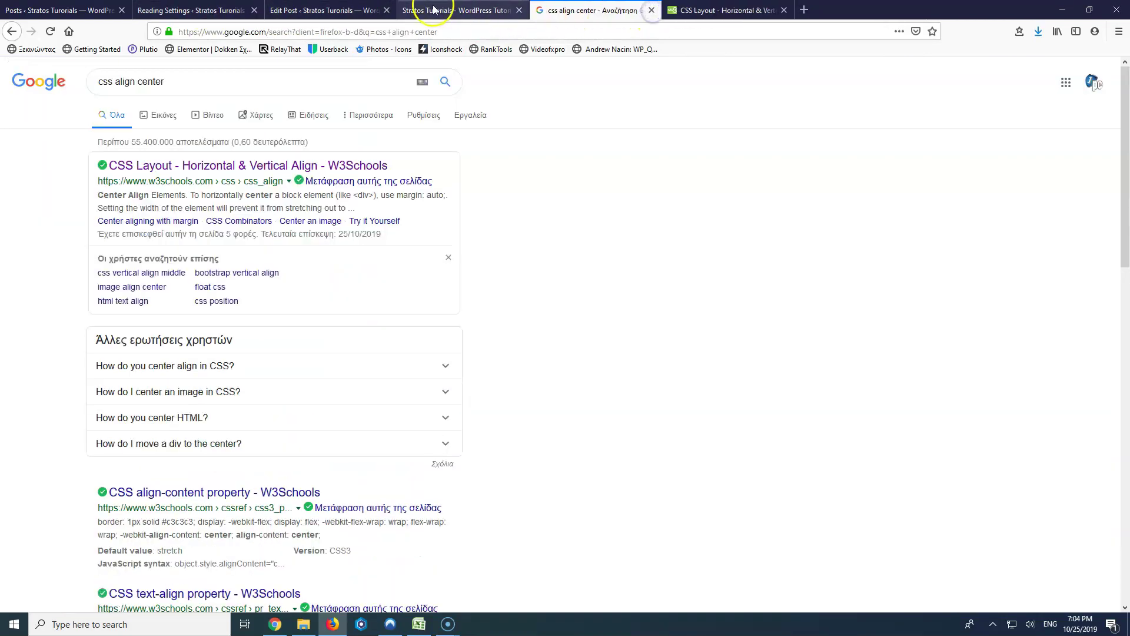
click(468, 10)
click(651, 10)
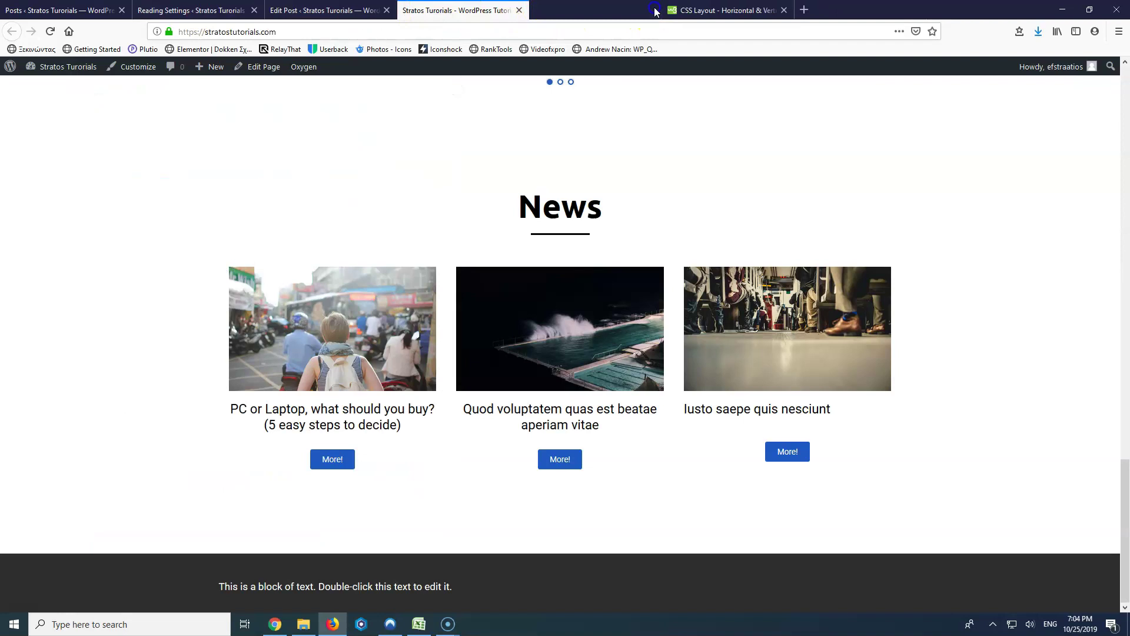
click(651, 10)
click(312, 10)
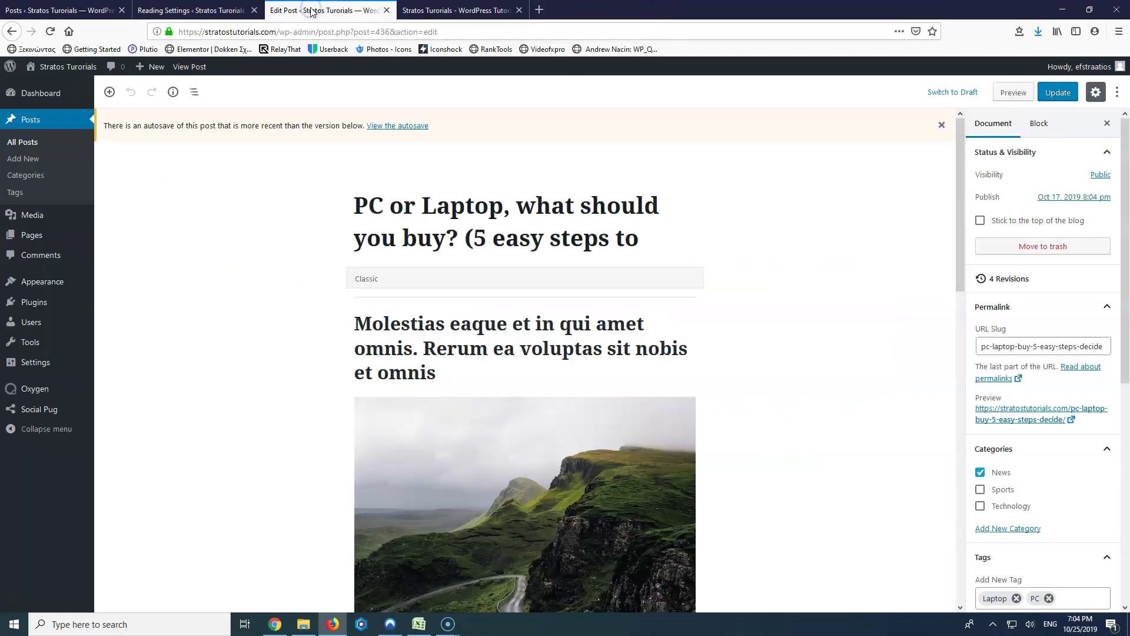
click(386, 11)
Step: Create a new Oxygen template titled "Post Archive" that inherits its design from the main template
click(206, 11)
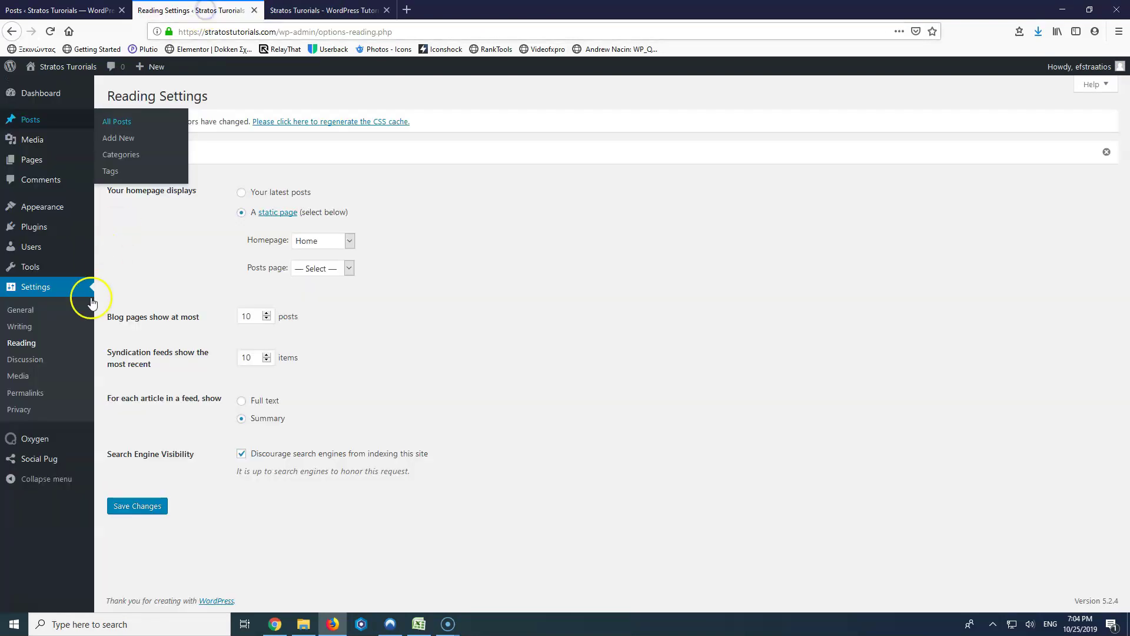
click(117, 458)
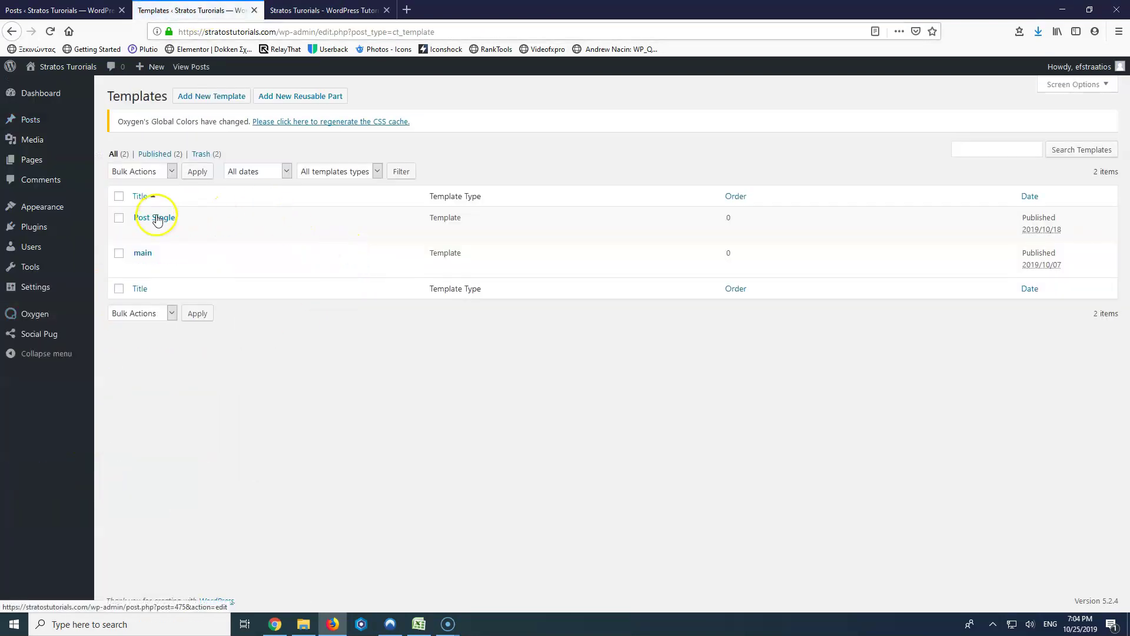
click(223, 97)
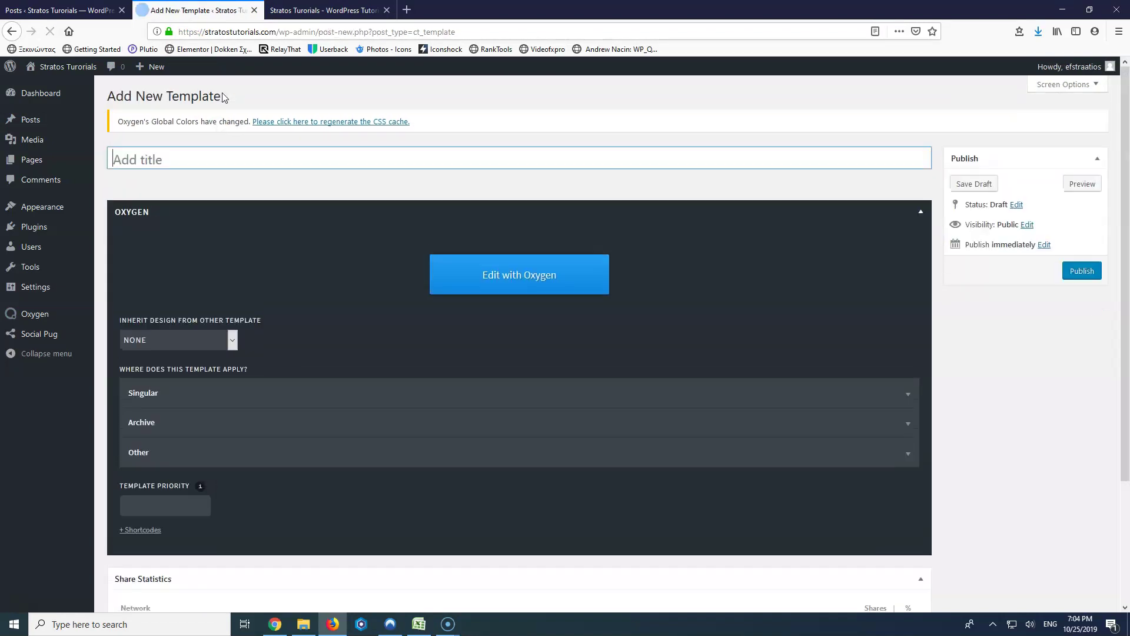
click(263, 160)
text(Post Archive)
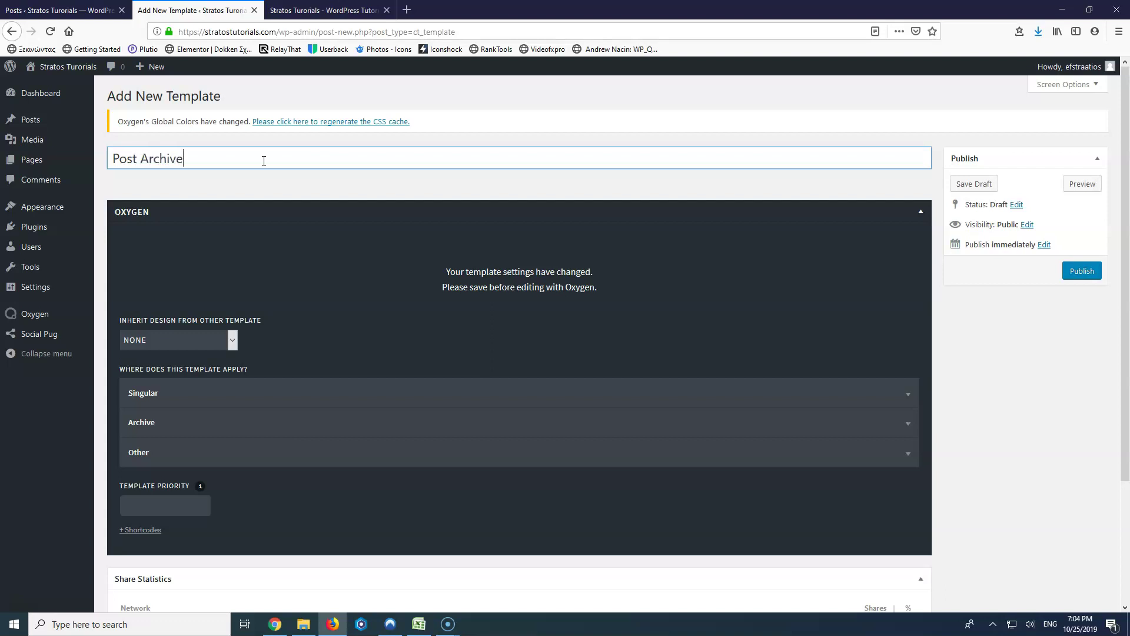
click(173, 340)
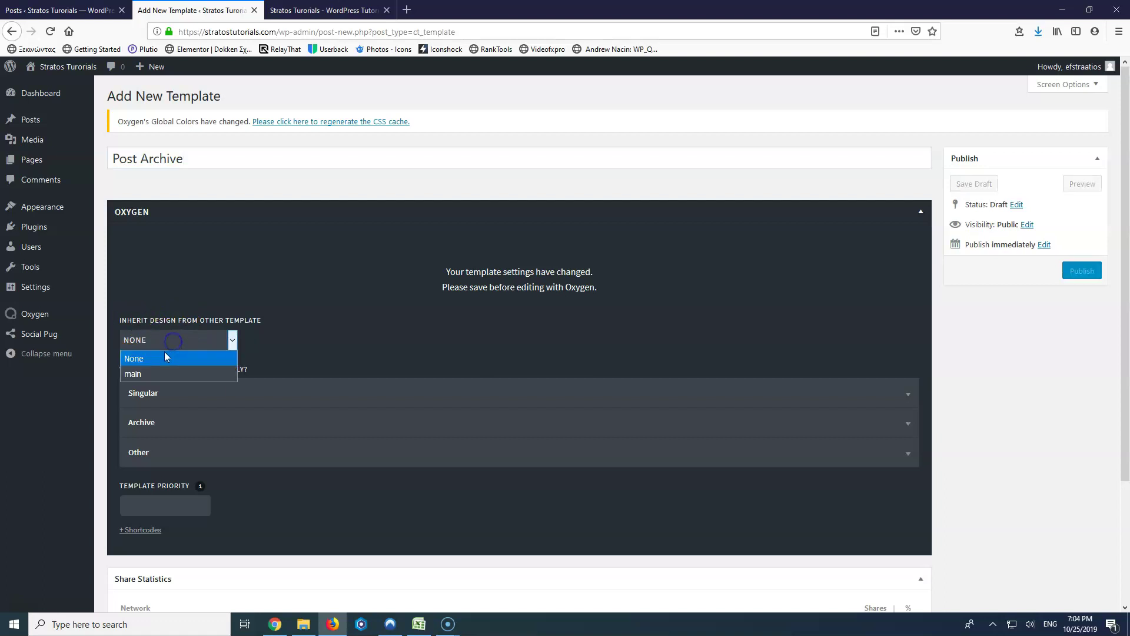
click(146, 375)
Step: Apply the template to archive taxonomies, choosing All Categories and All Tags
scroll(289, 345, down, 3)
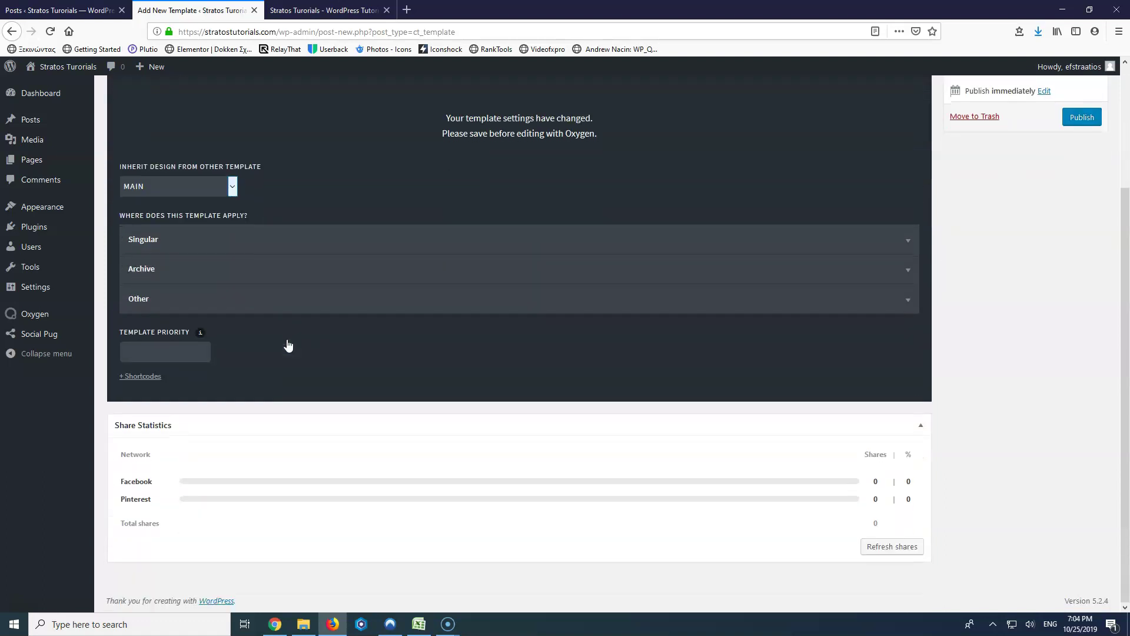
click(170, 241)
click(170, 240)
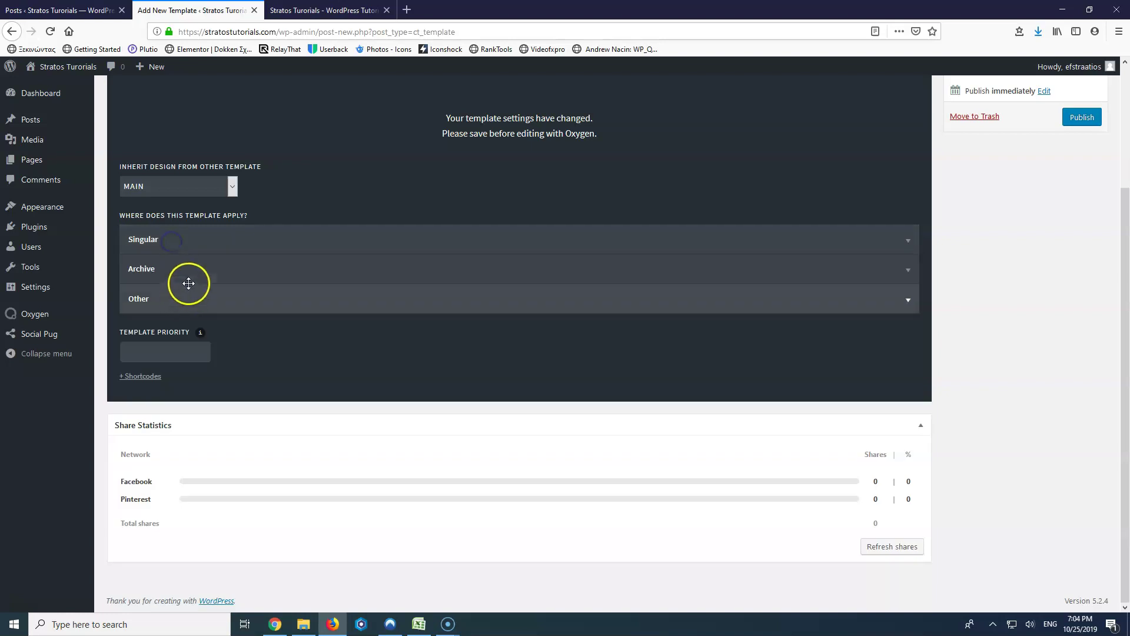
click(186, 272)
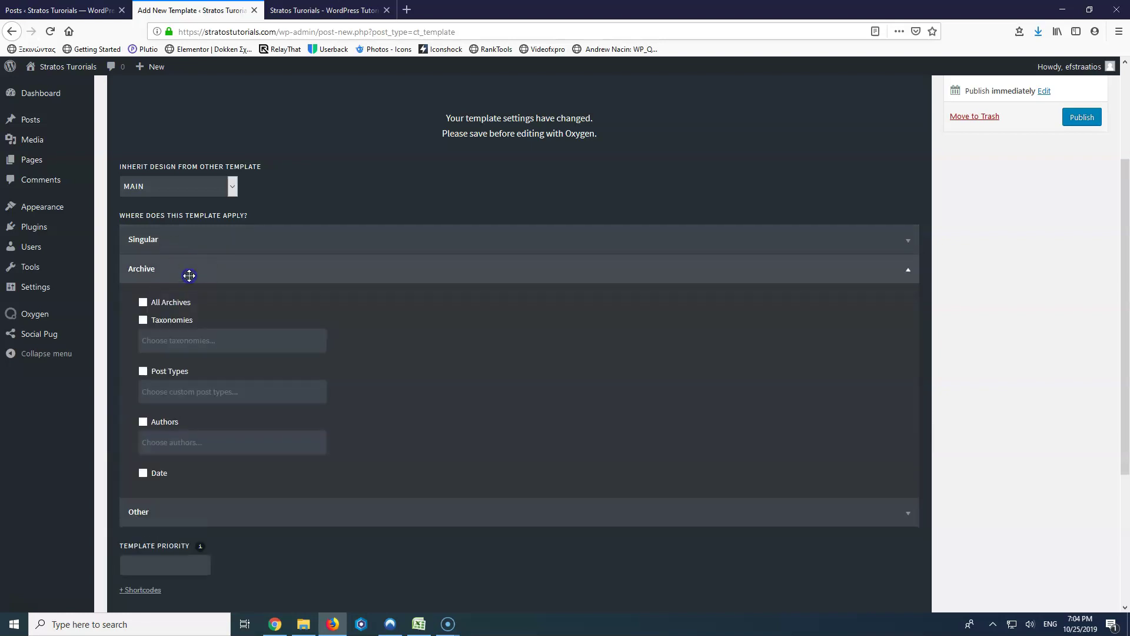
click(151, 338)
click(173, 396)
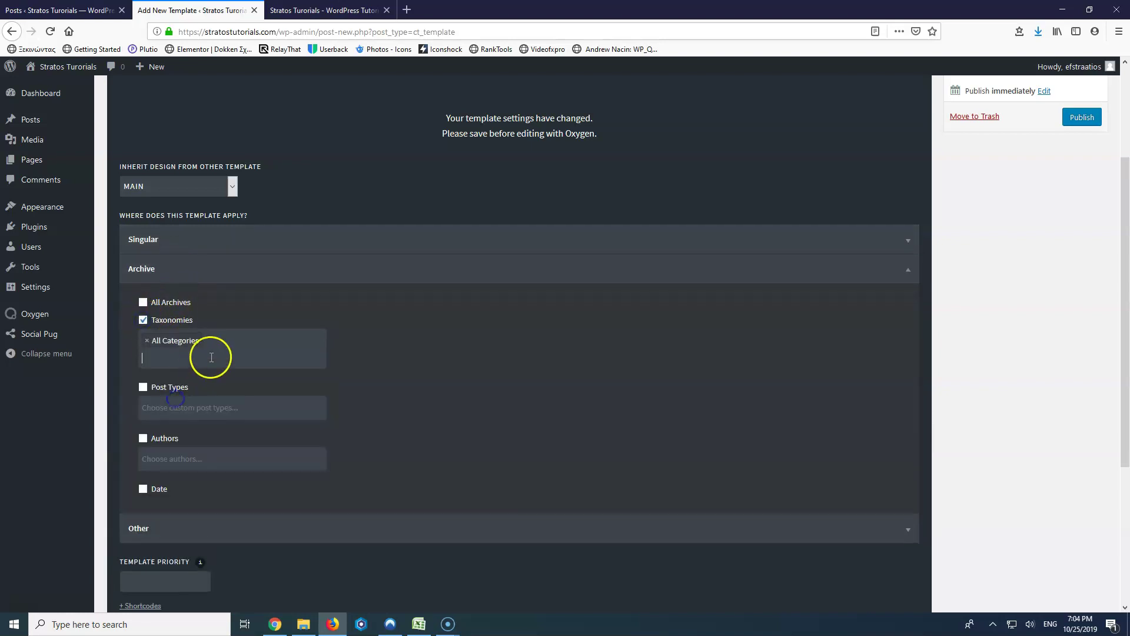
click(211, 357)
scroll(180, 465, down, 2)
click(178, 445)
click(186, 356)
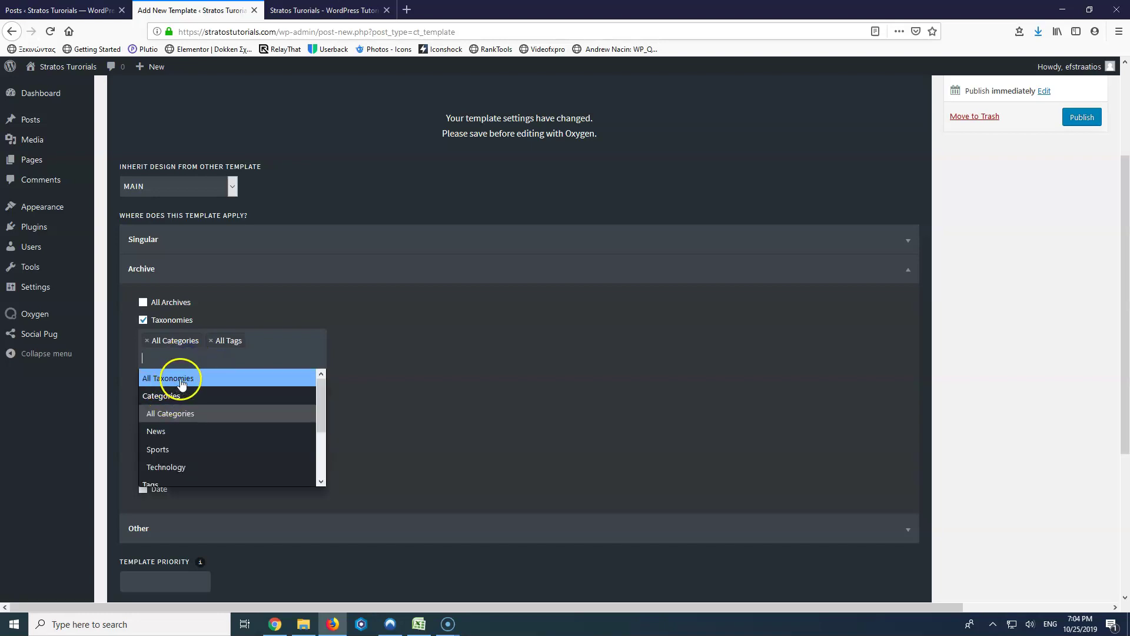
click(276, 350)
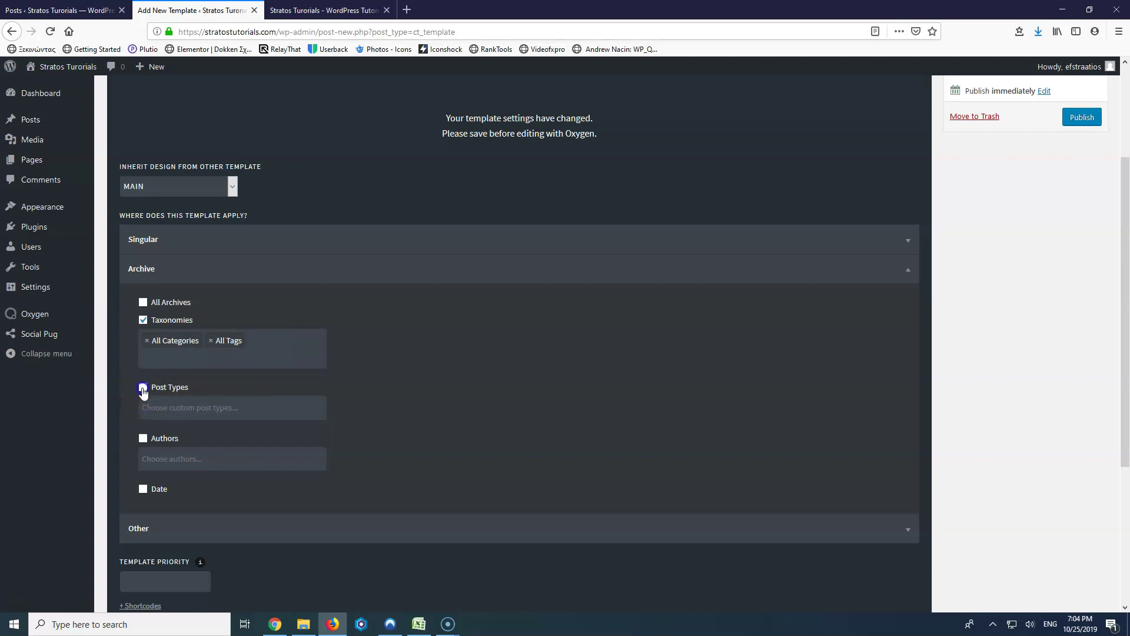
Step: Enable archive Post Types for the template with the post type "post", and publish the template
click(182, 405)
click(172, 447)
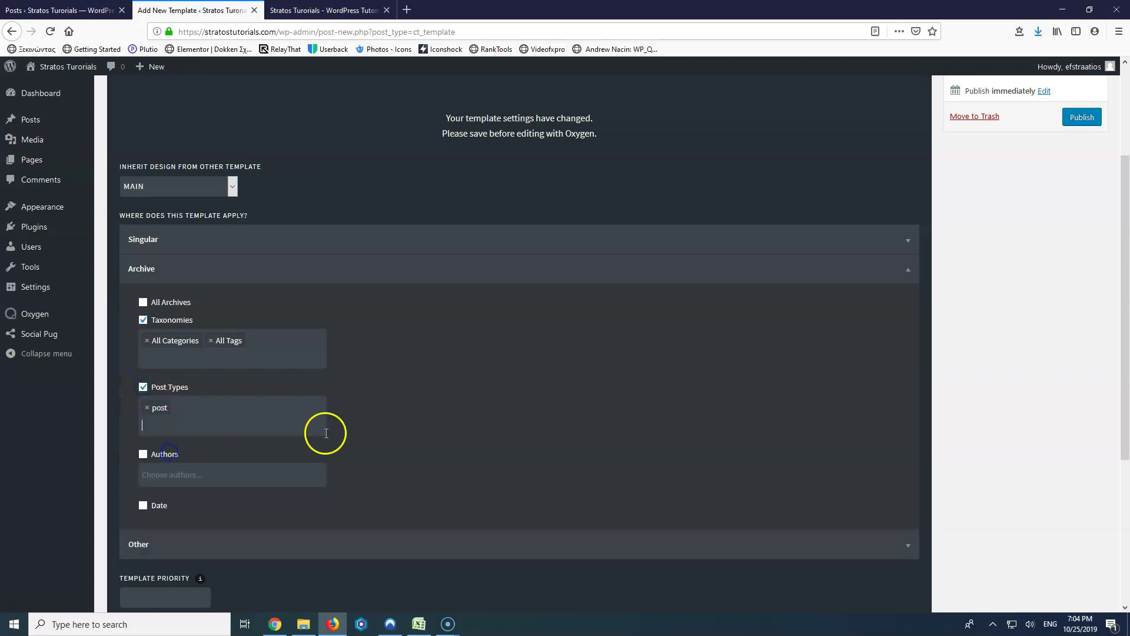
click(1080, 117)
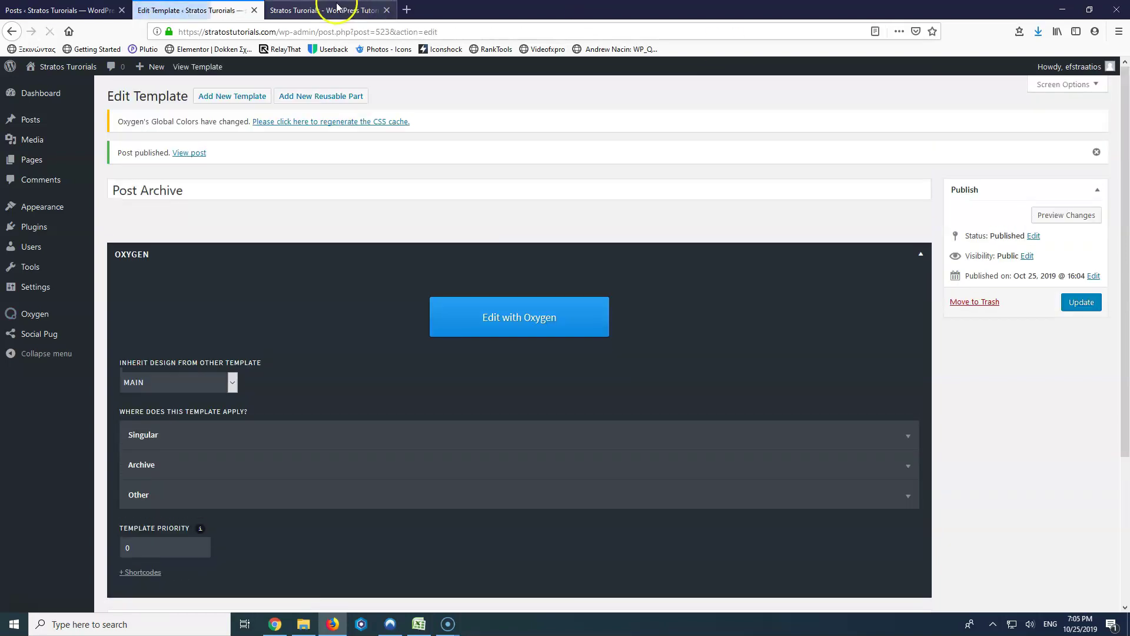
Step: Open the News category's archive page in a separate tab from the post categories list and view it
click(335, 8)
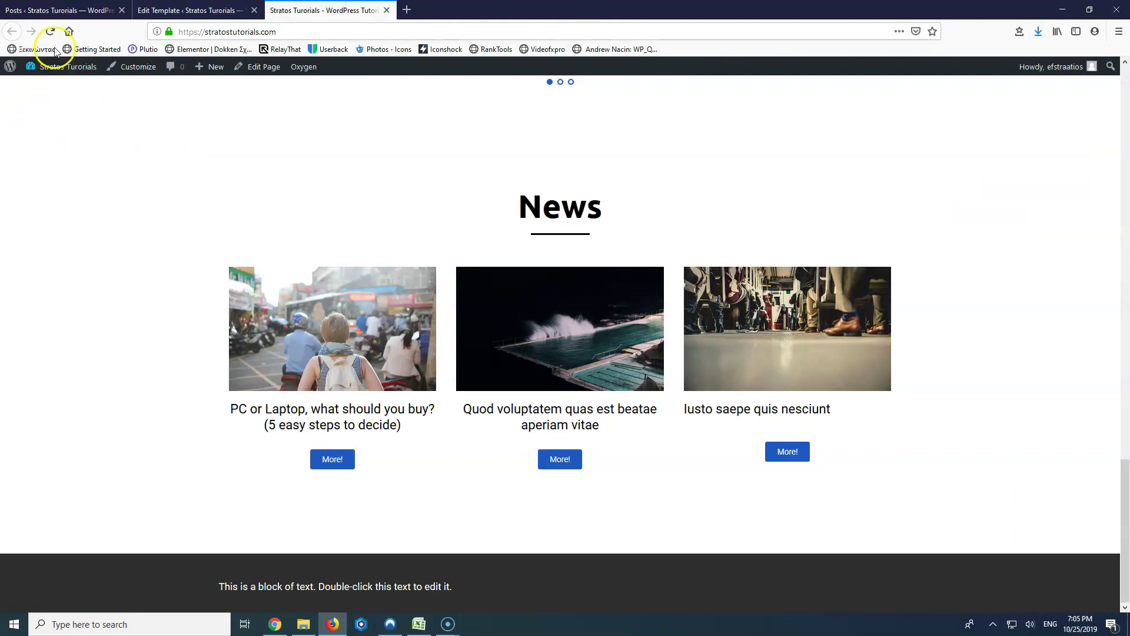
click(89, 8)
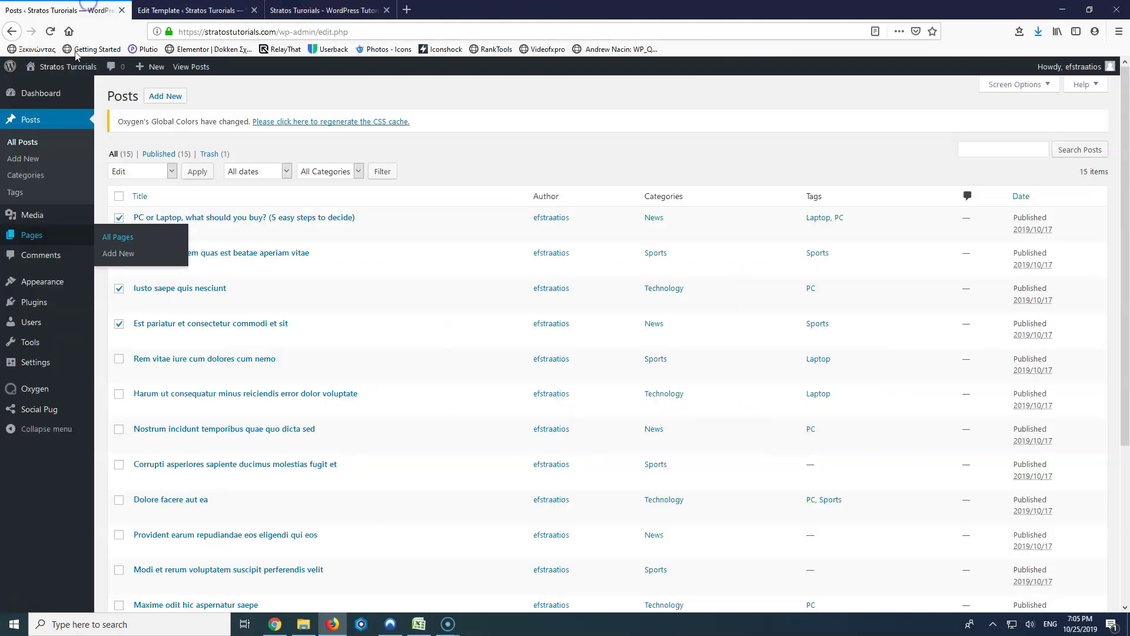
click(40, 177)
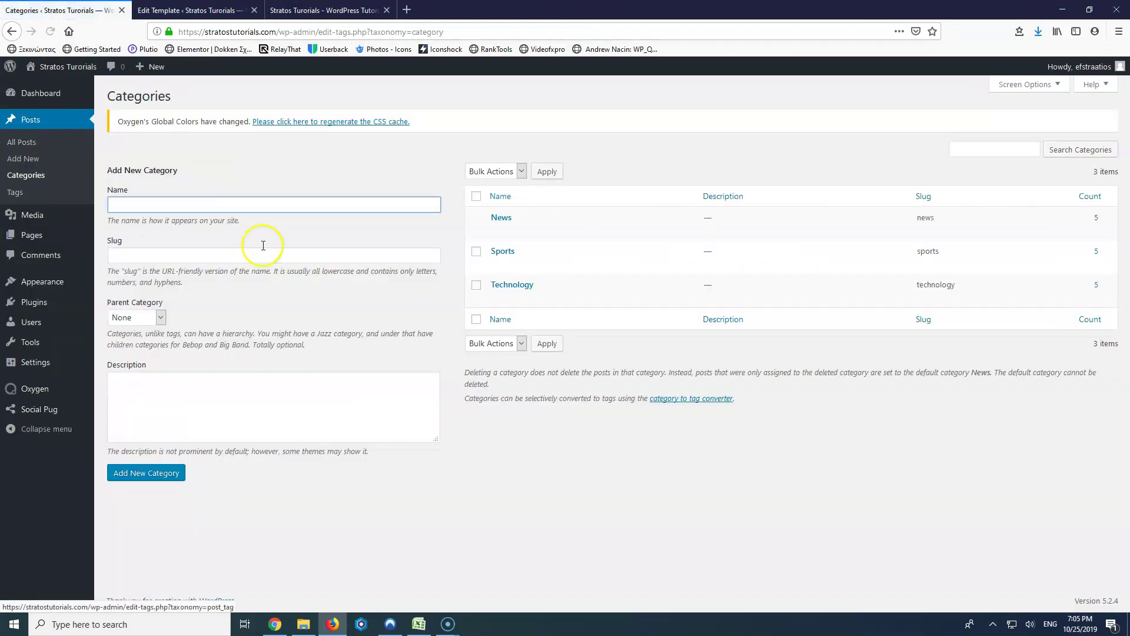
right_click(560, 231)
click(586, 240)
click(214, 11)
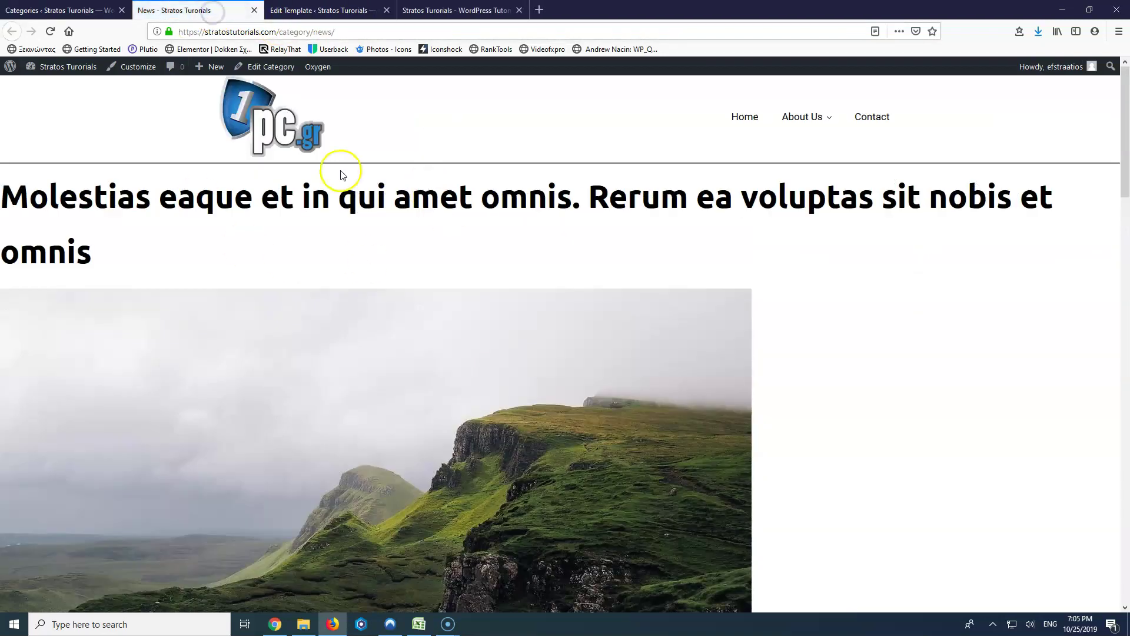
Step: Open the Post Archive template in the Oxygen editor, add an empty section to it, and save
click(313, 10)
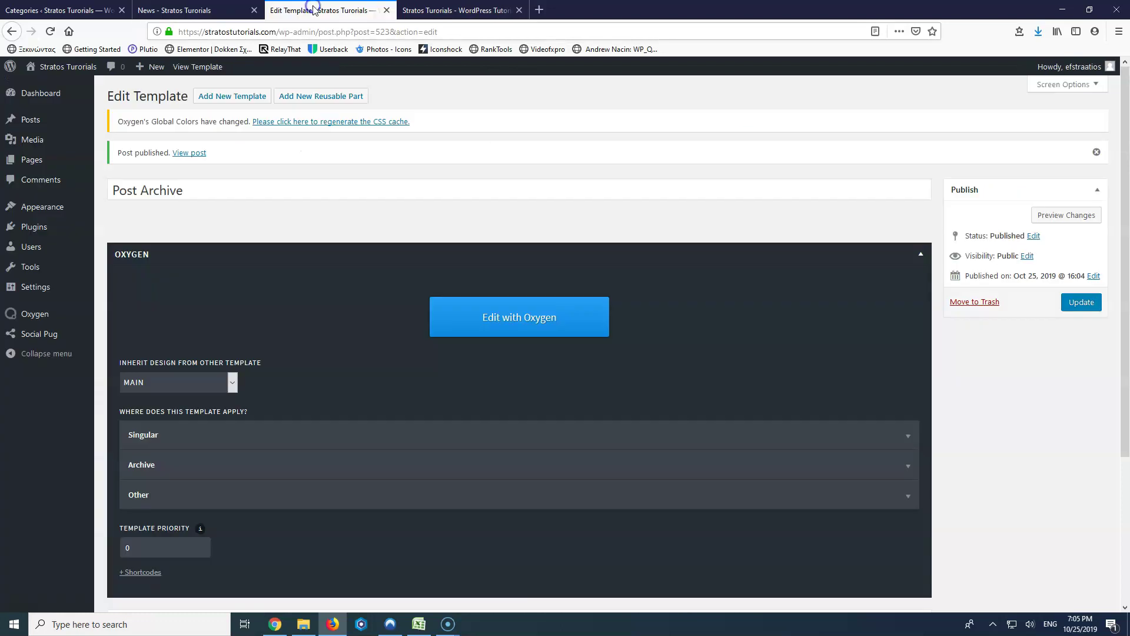
click(525, 321)
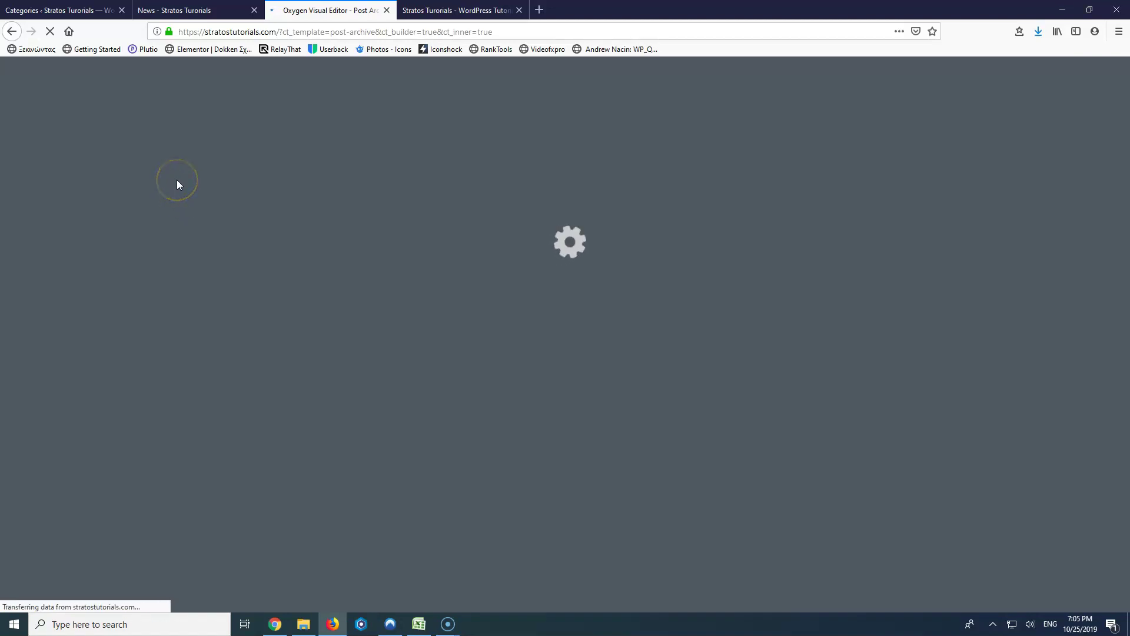
click(179, 163)
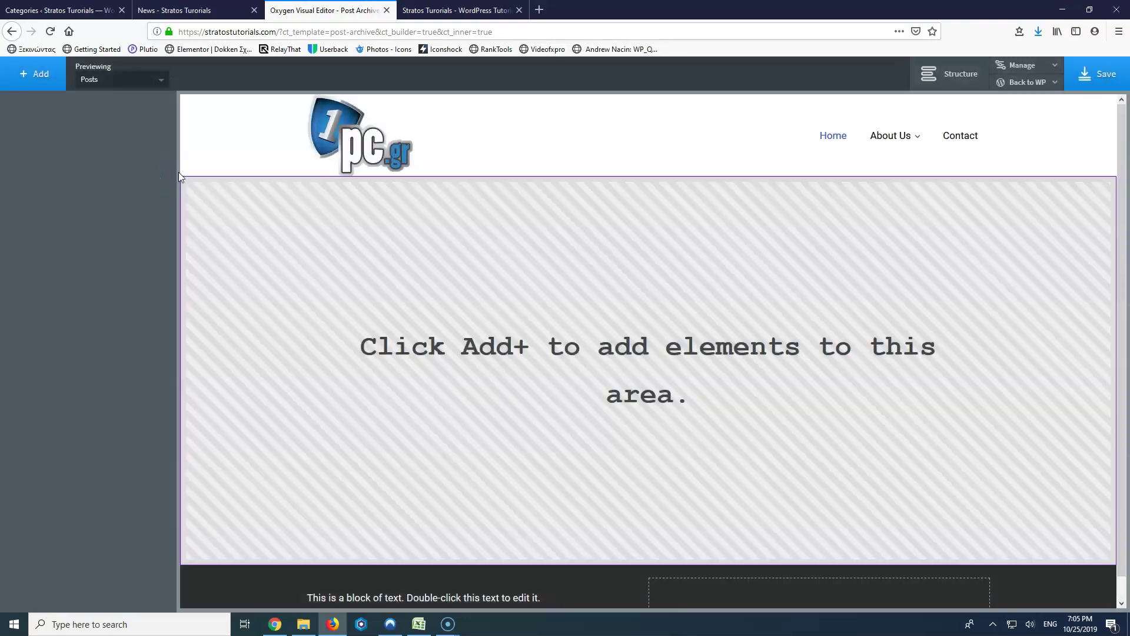
click(37, 72)
click(48, 183)
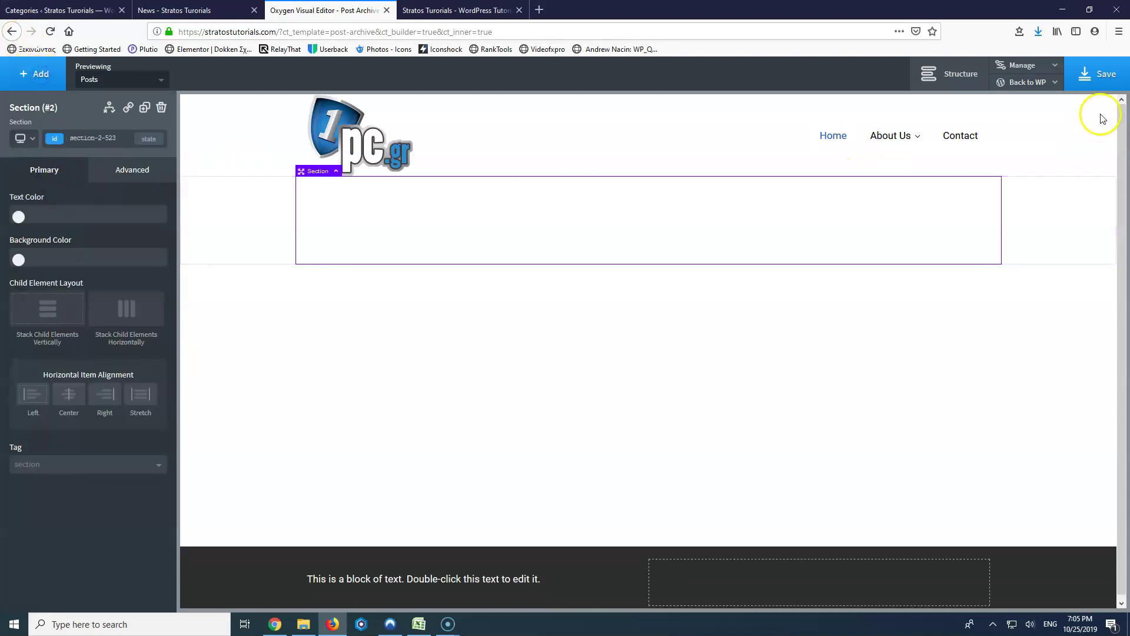
click(1098, 75)
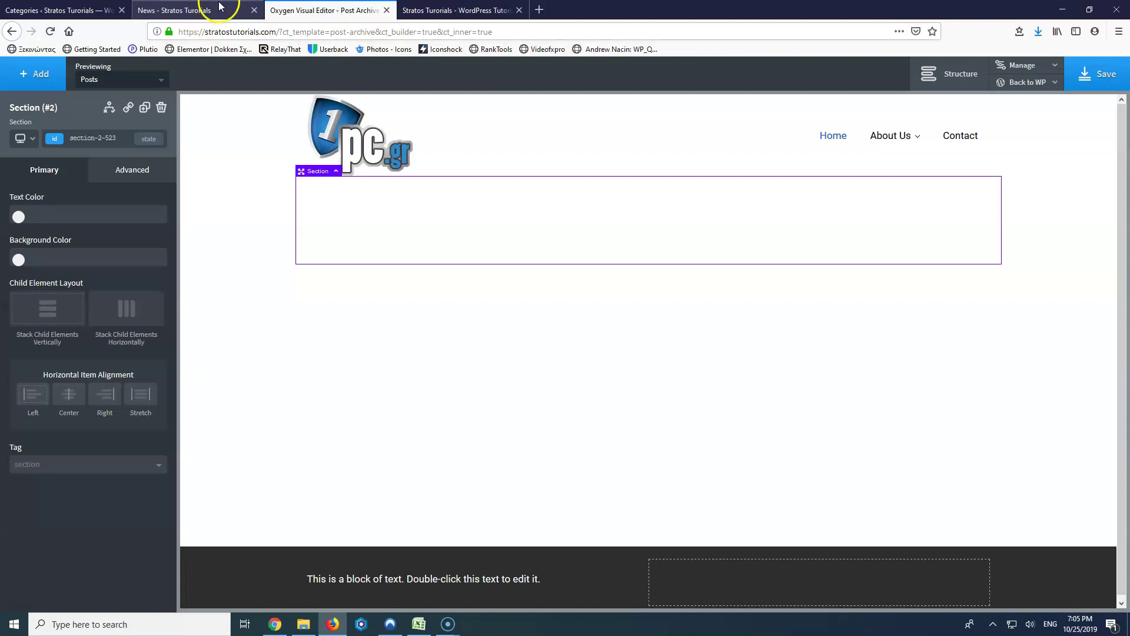
Step: Reload the News category page to check the archive template, and return to the Oxygen editor
click(219, 9)
click(50, 31)
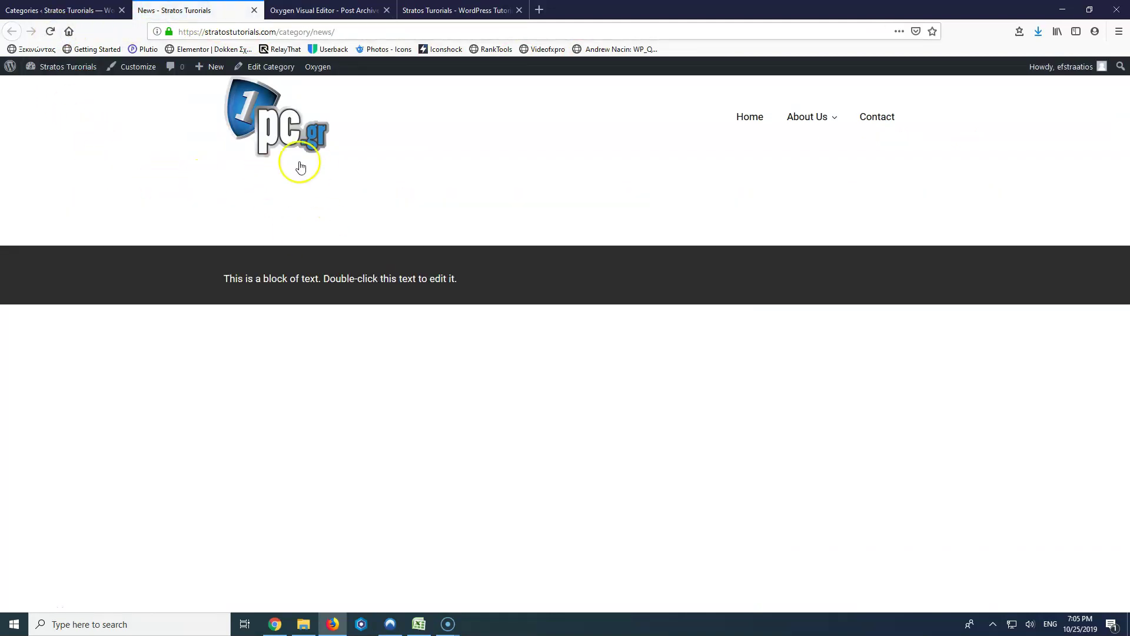
click(332, 10)
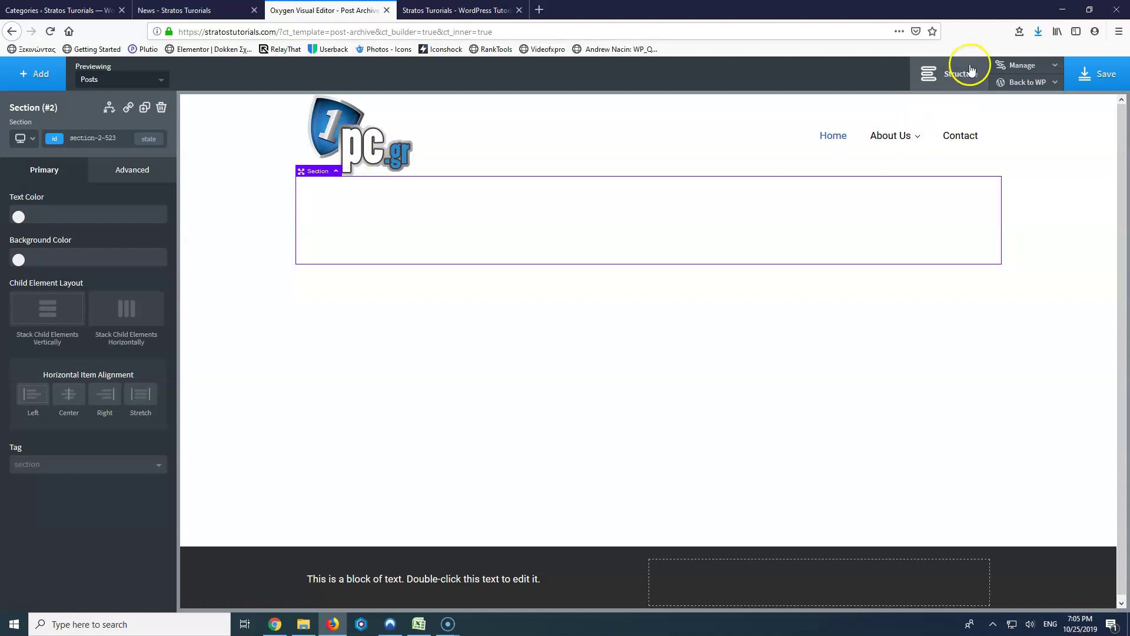
Step: Display the template's element structure and add a Repeater inside the empty section
click(951, 83)
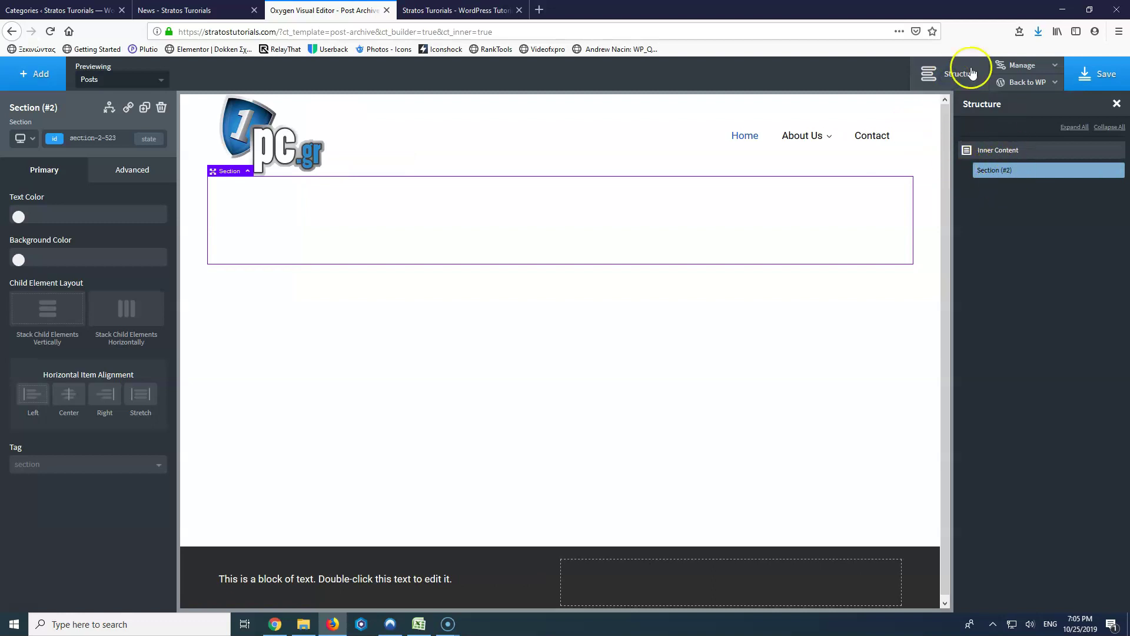
click(39, 79)
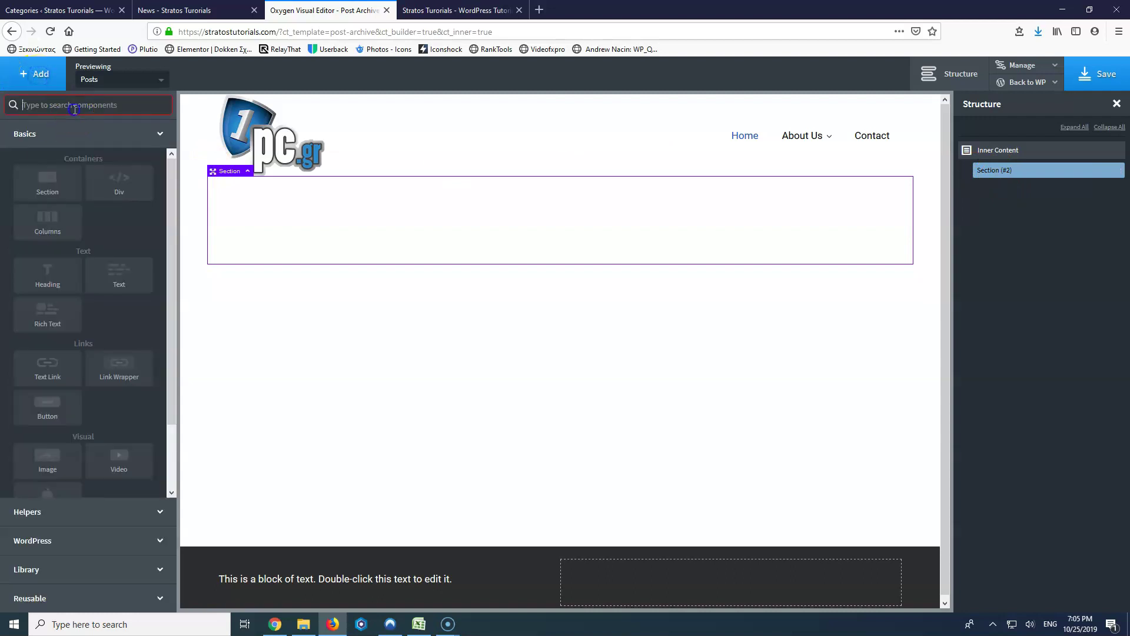
text(rep)
click(47, 138)
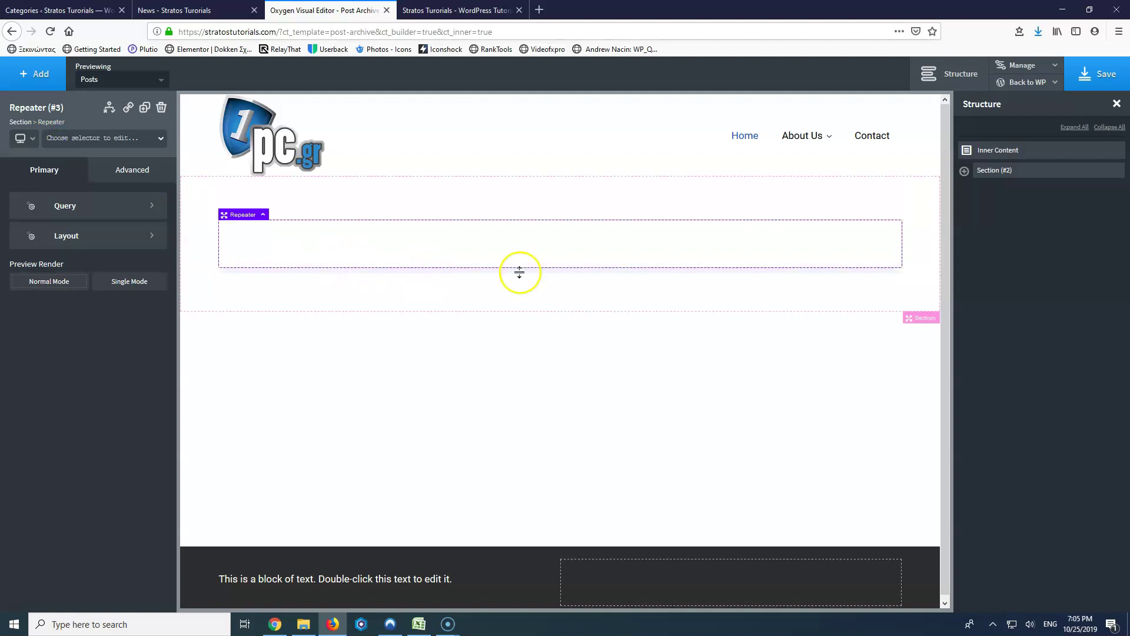
Step: Add a Columns element with the 50 50 layout inside the repeater's div
click(964, 171)
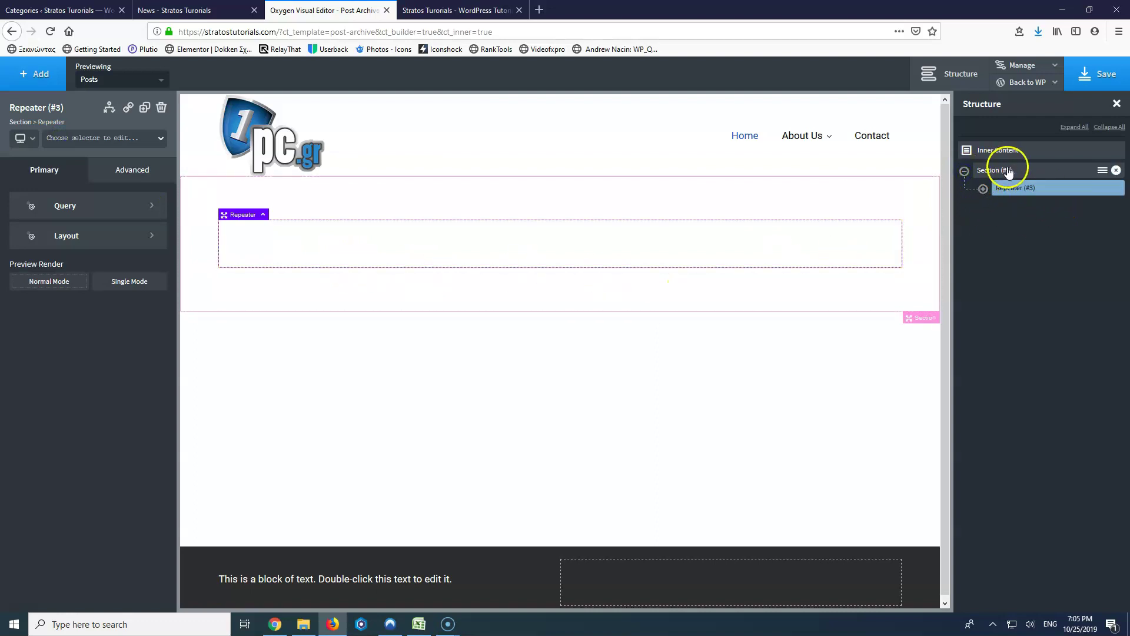
click(982, 189)
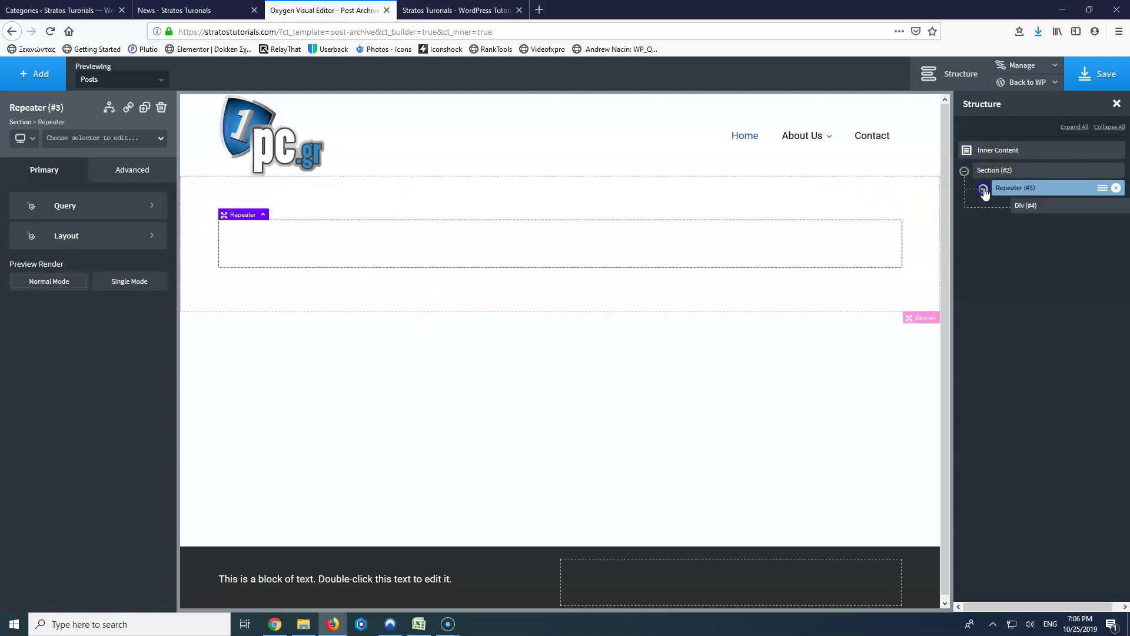
click(1041, 211)
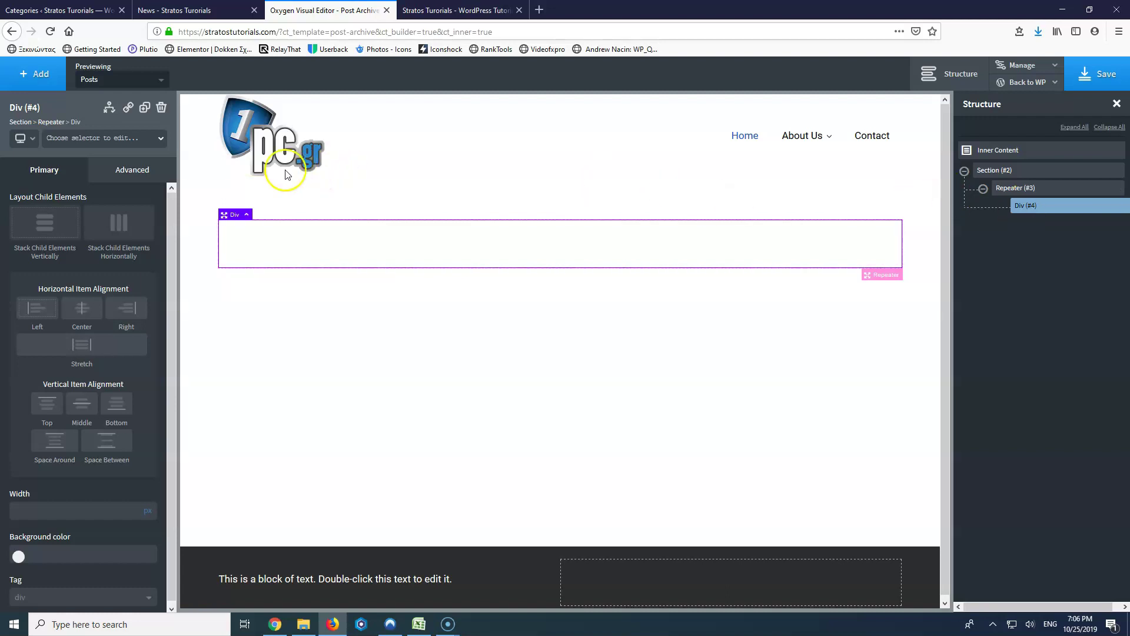
click(39, 77)
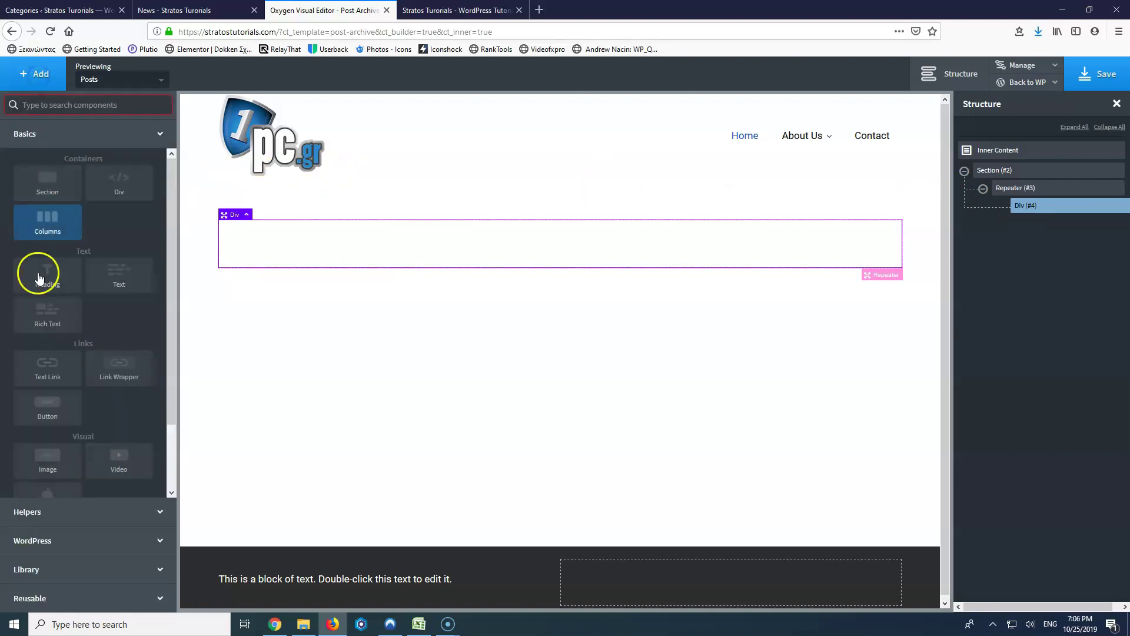
scroll(58, 372, down, 3)
scroll(59, 274, up, 3)
click(59, 224)
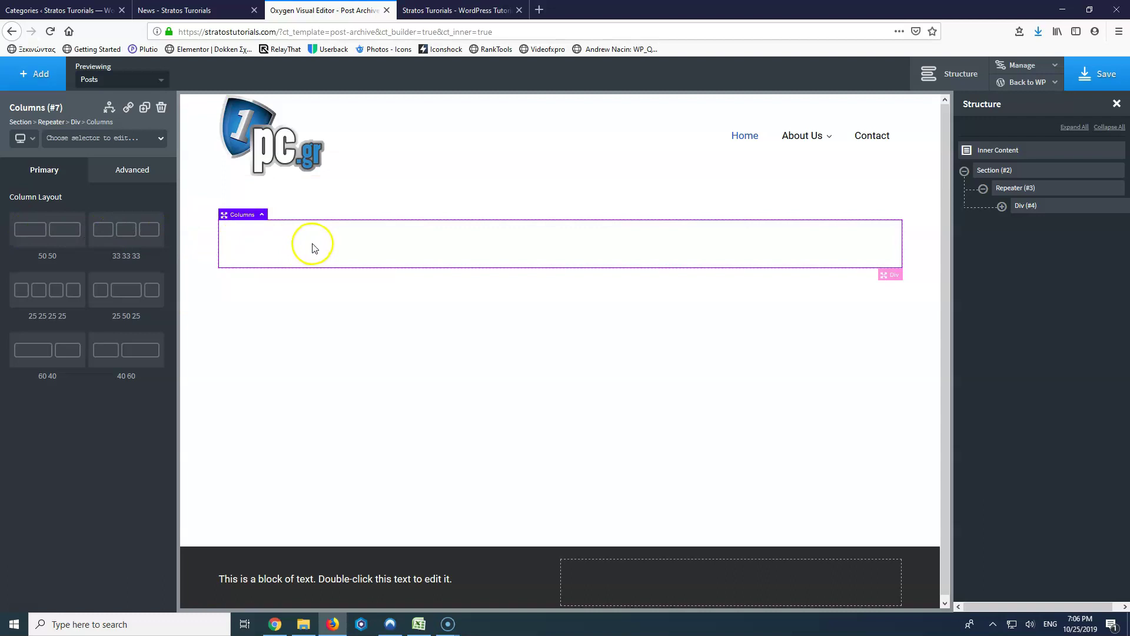
click(39, 239)
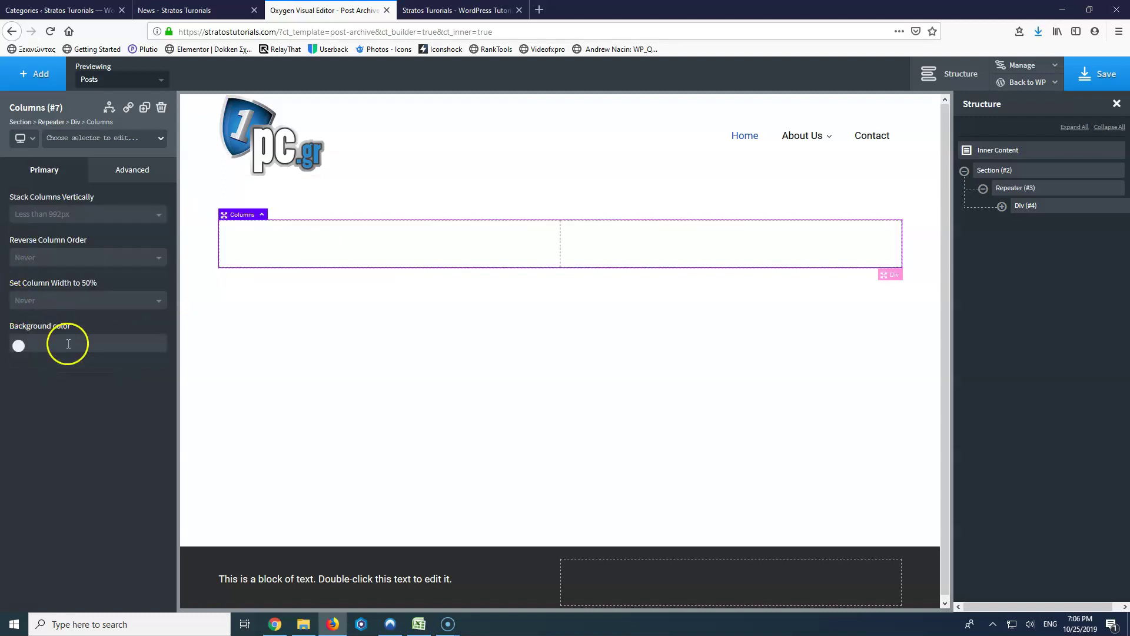
Step: Set the width of the first column in the repeater to 40%
click(328, 253)
click(75, 514)
double_click(51, 511)
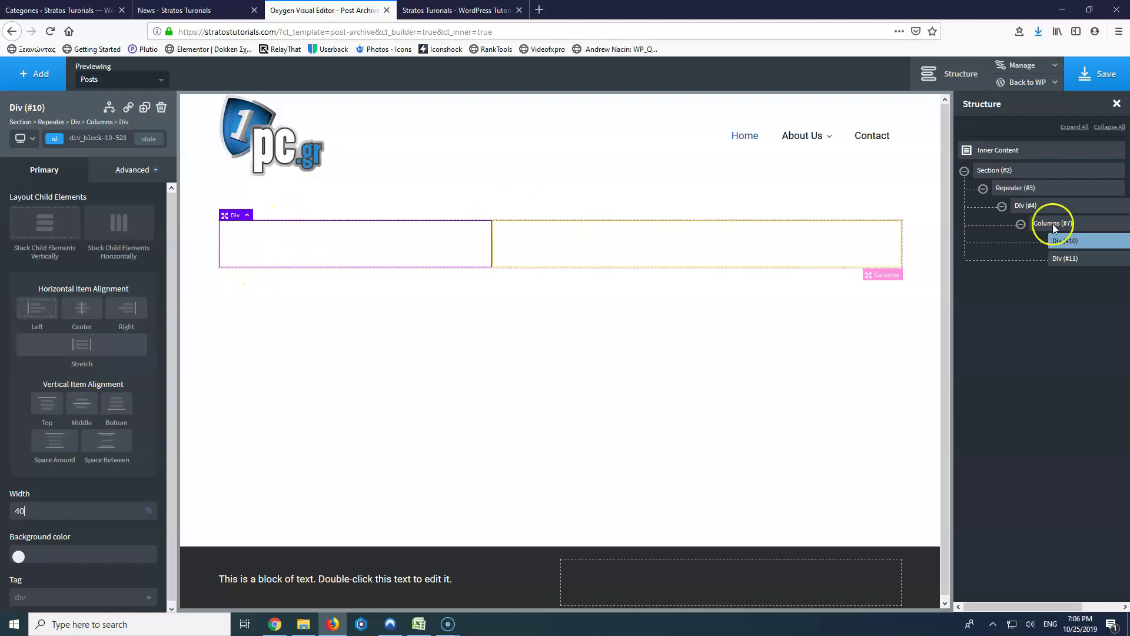
Step: Set the repeater's WP Query to default and look over its layout options
click(1025, 189)
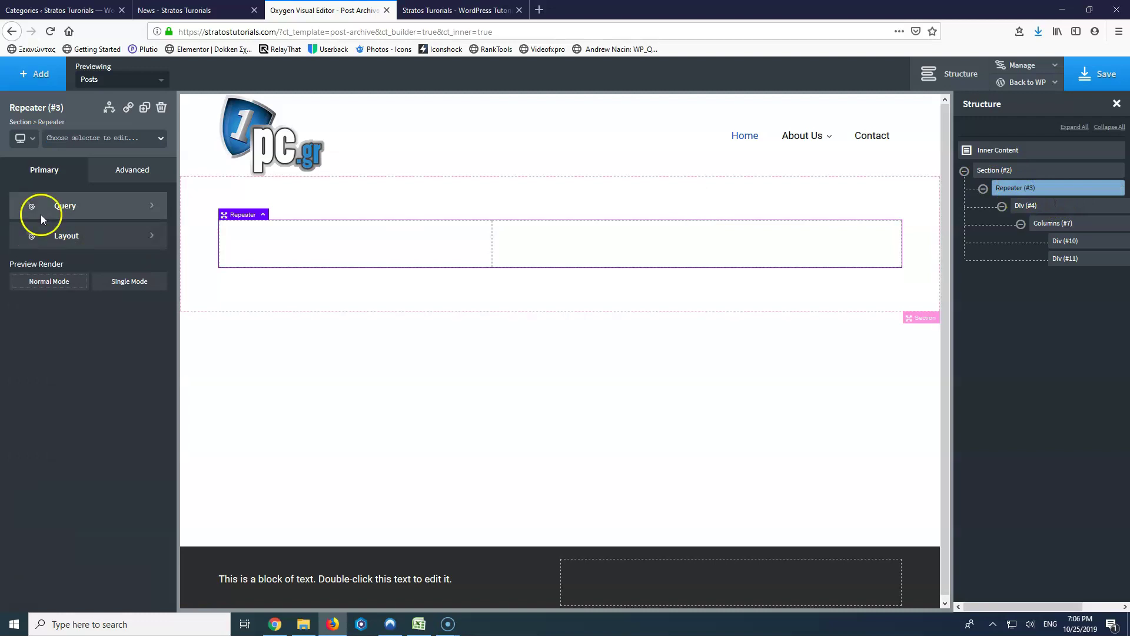
click(83, 209)
click(35, 252)
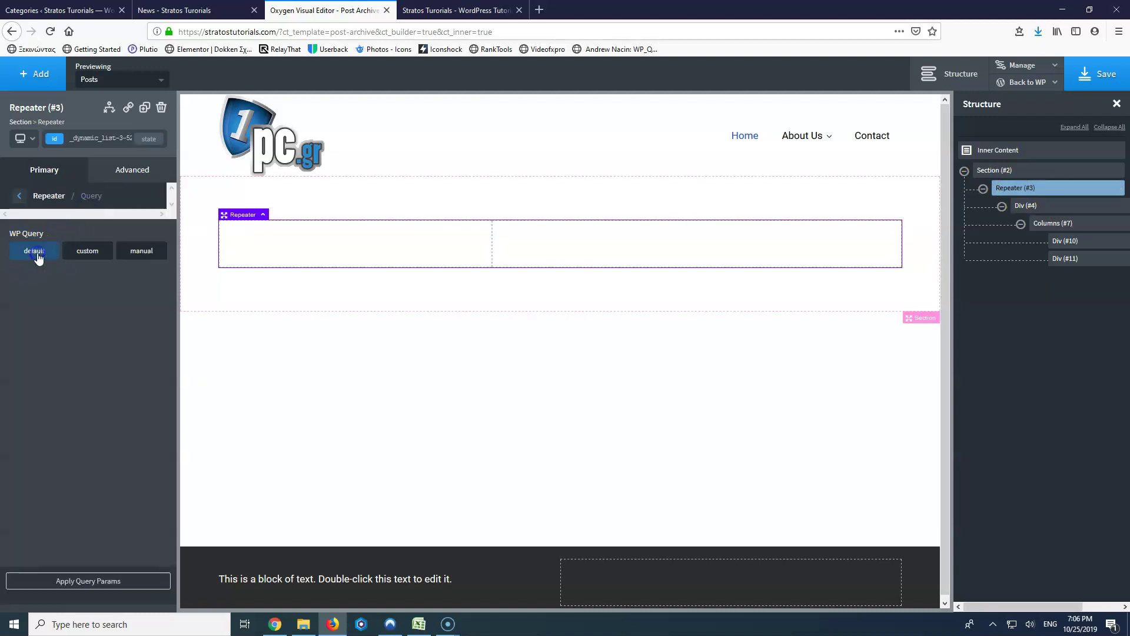
click(19, 196)
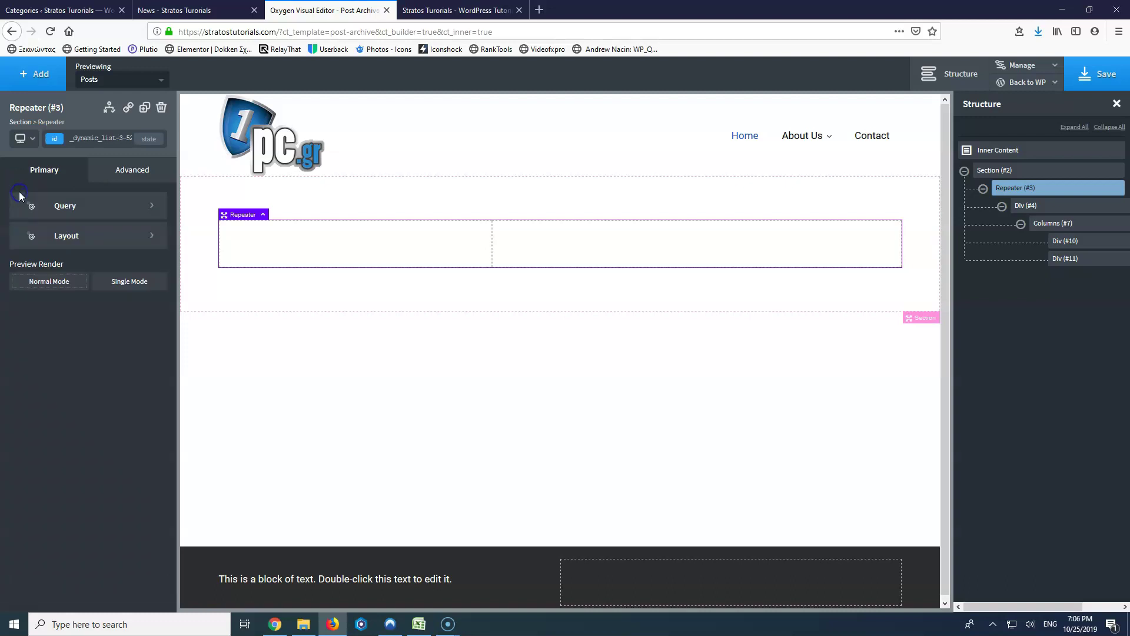
click(96, 243)
click(77, 238)
click(19, 196)
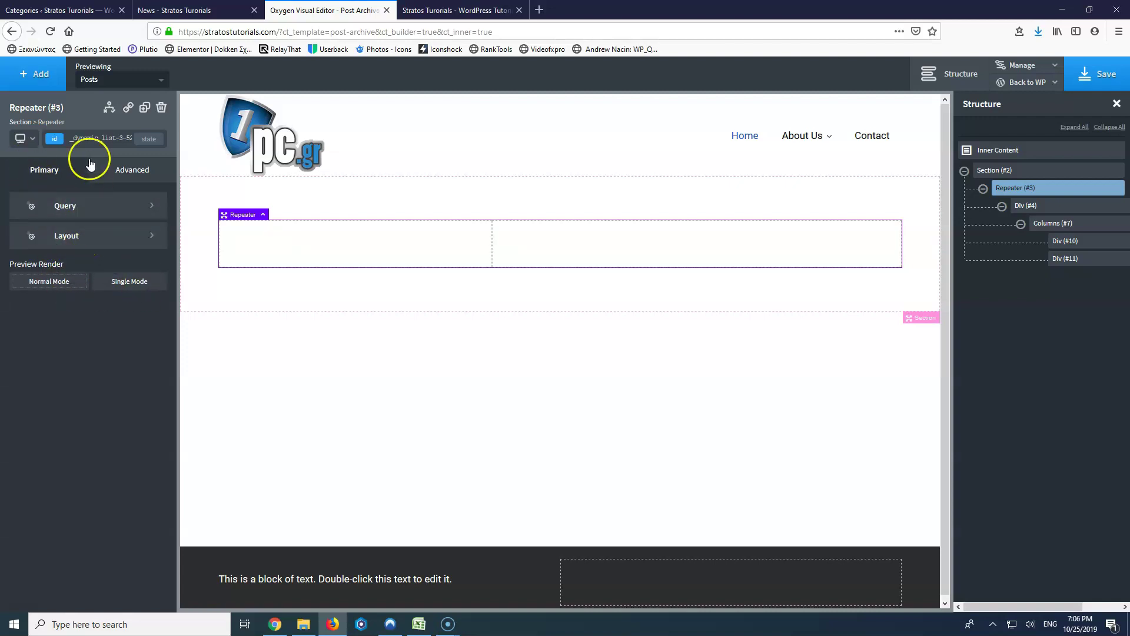
Step: Add an image to the first column, using the post's Featured Image in Medium size as its dynamic source
click(1065, 223)
click(1068, 243)
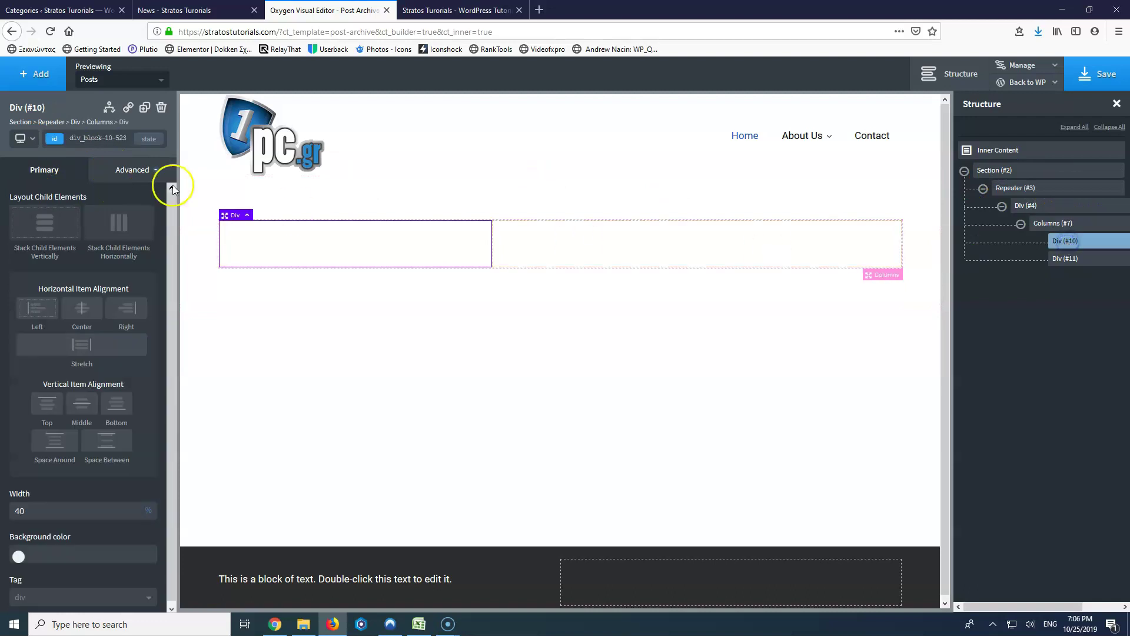
click(35, 73)
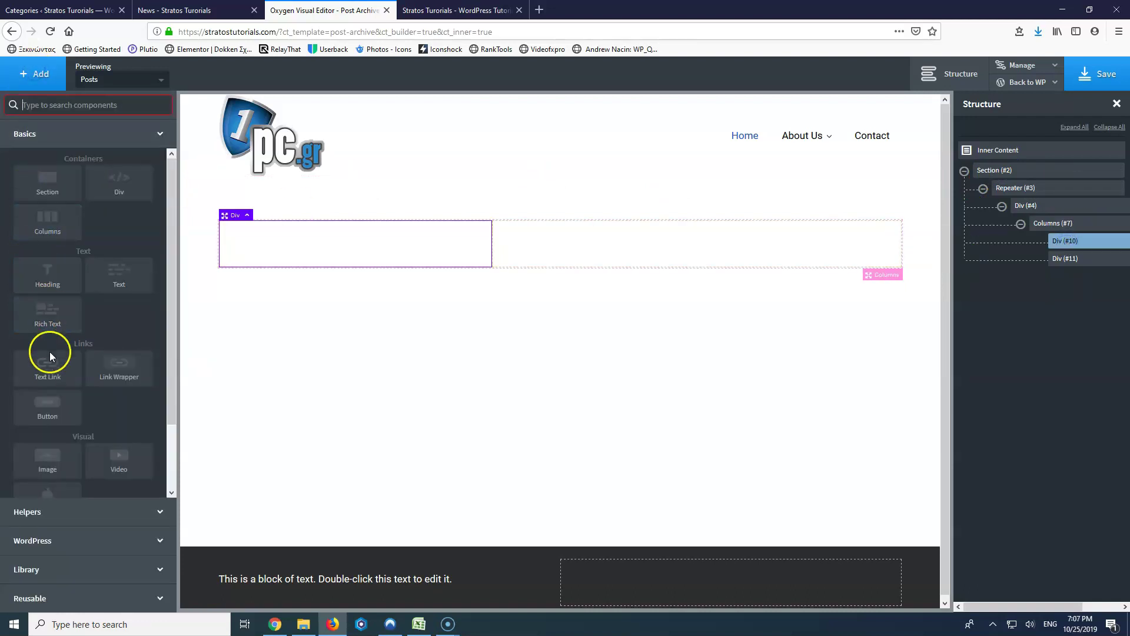
click(47, 461)
click(151, 247)
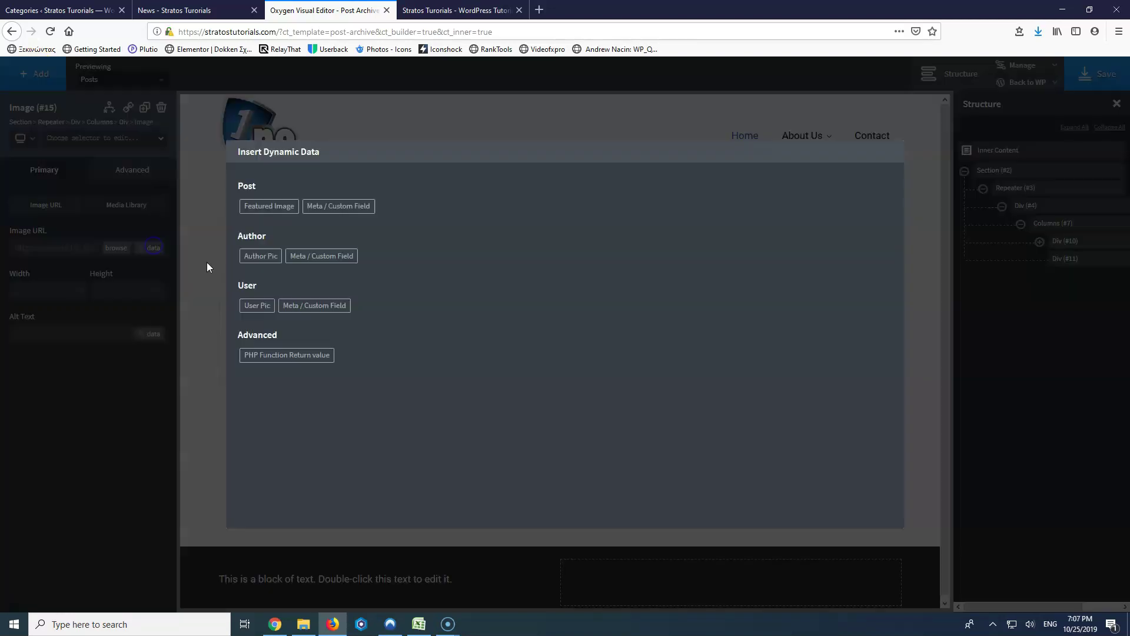
click(264, 207)
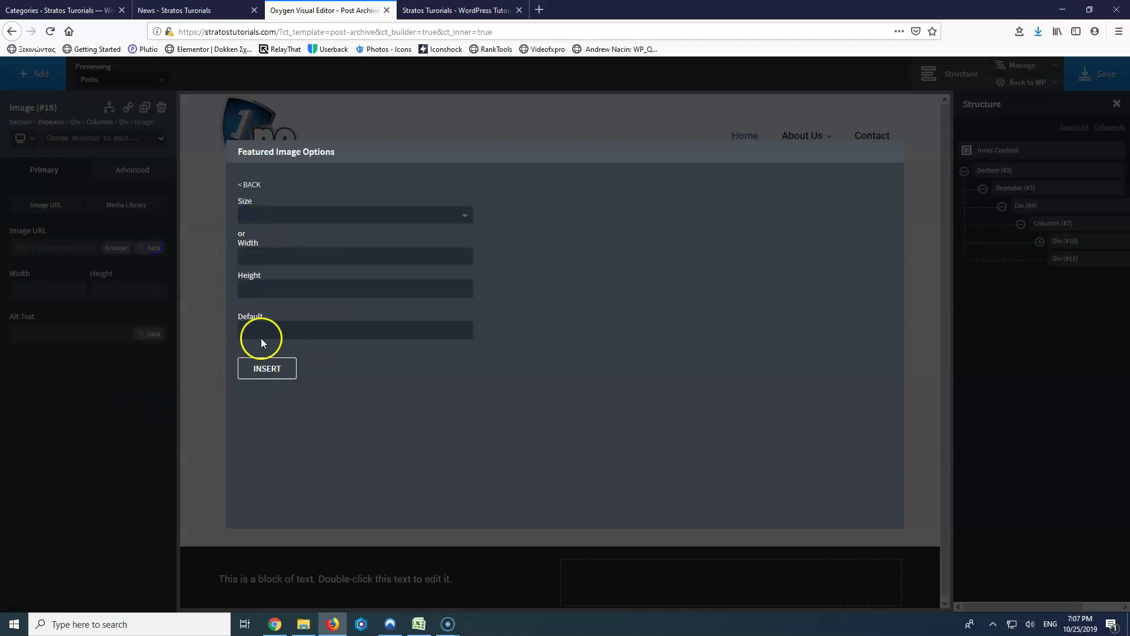
click(270, 217)
click(270, 253)
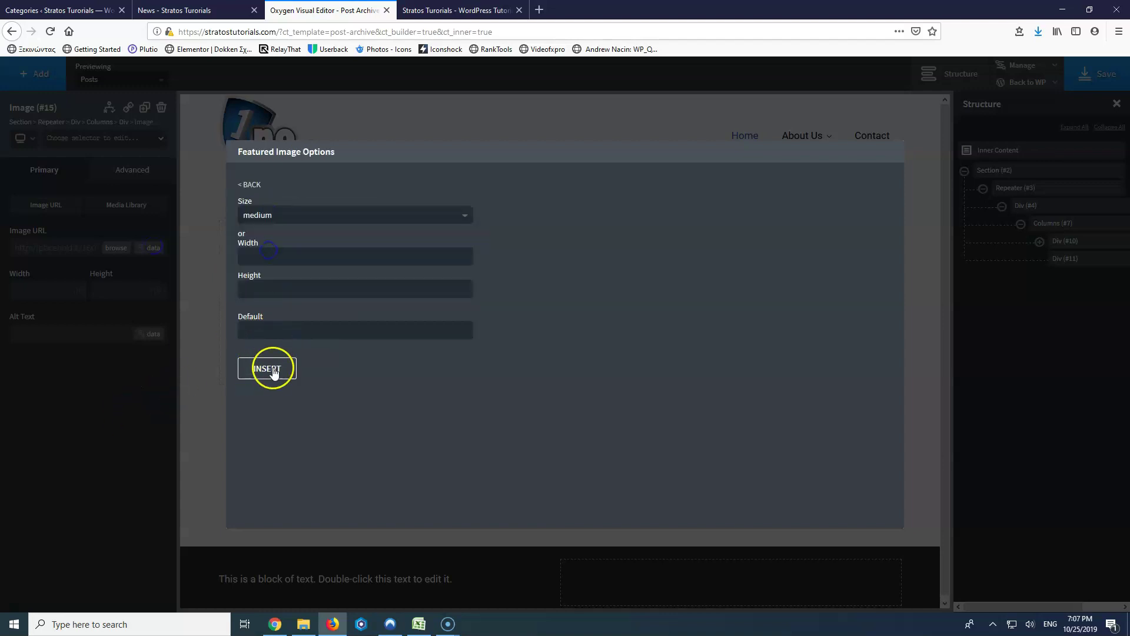
click(284, 217)
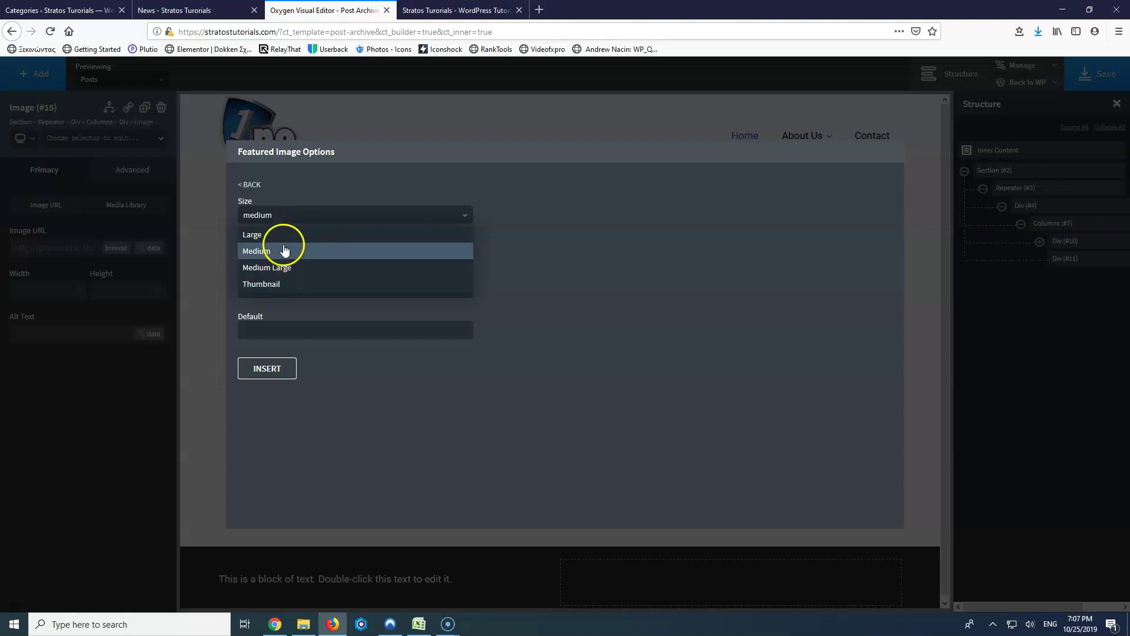
click(295, 251)
click(268, 369)
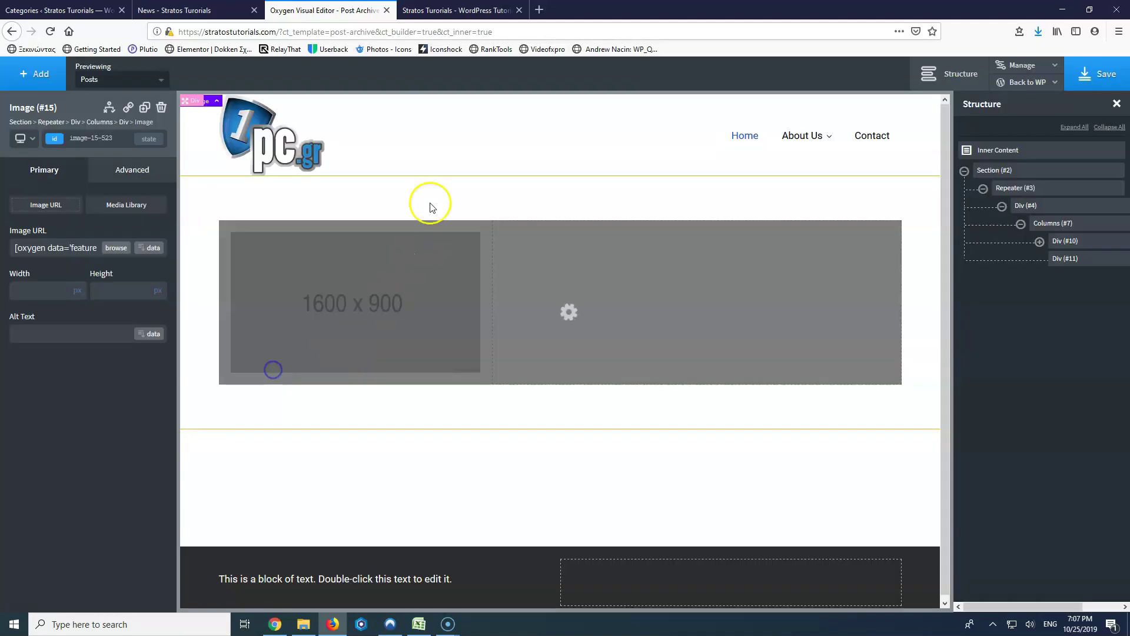
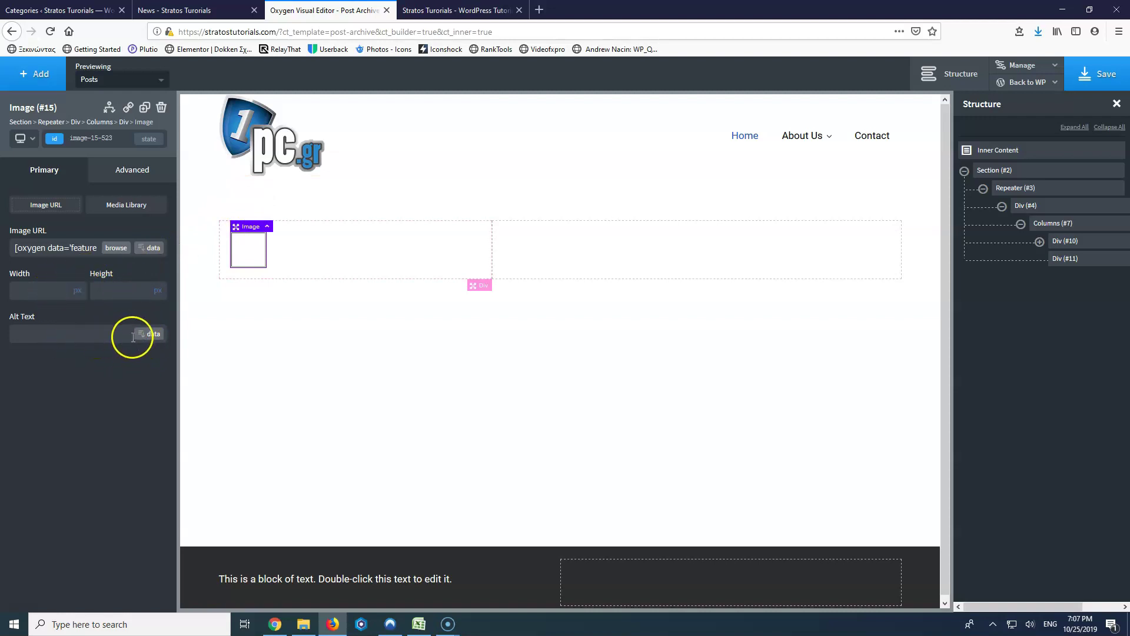
Step: Set the image's alt text to the dynamic post title and save the template
click(151, 335)
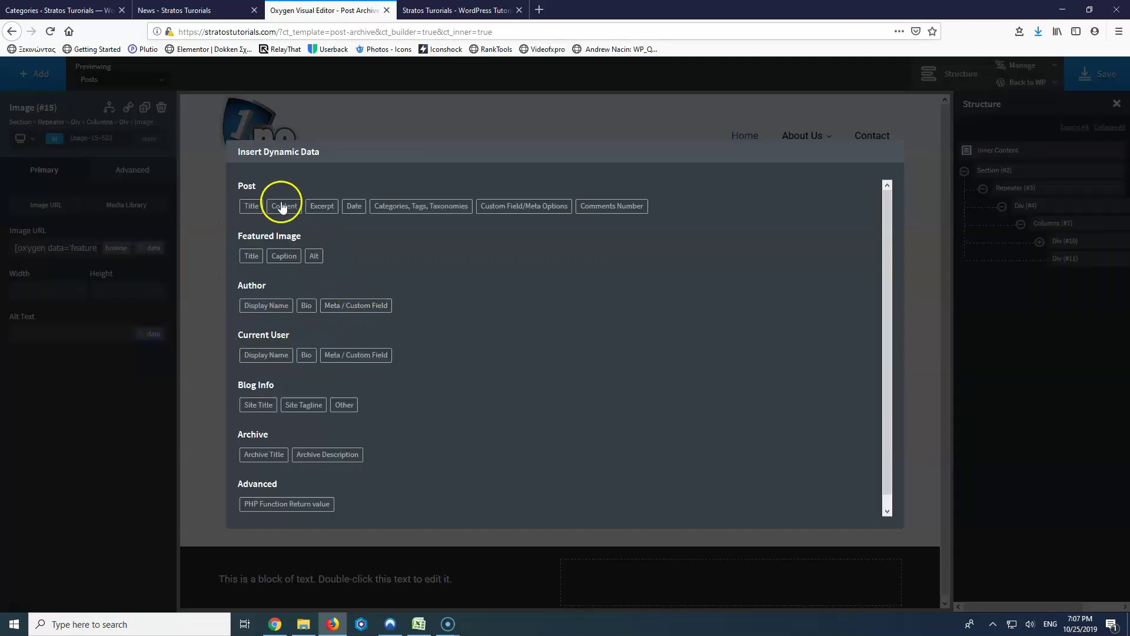
click(247, 205)
click(266, 254)
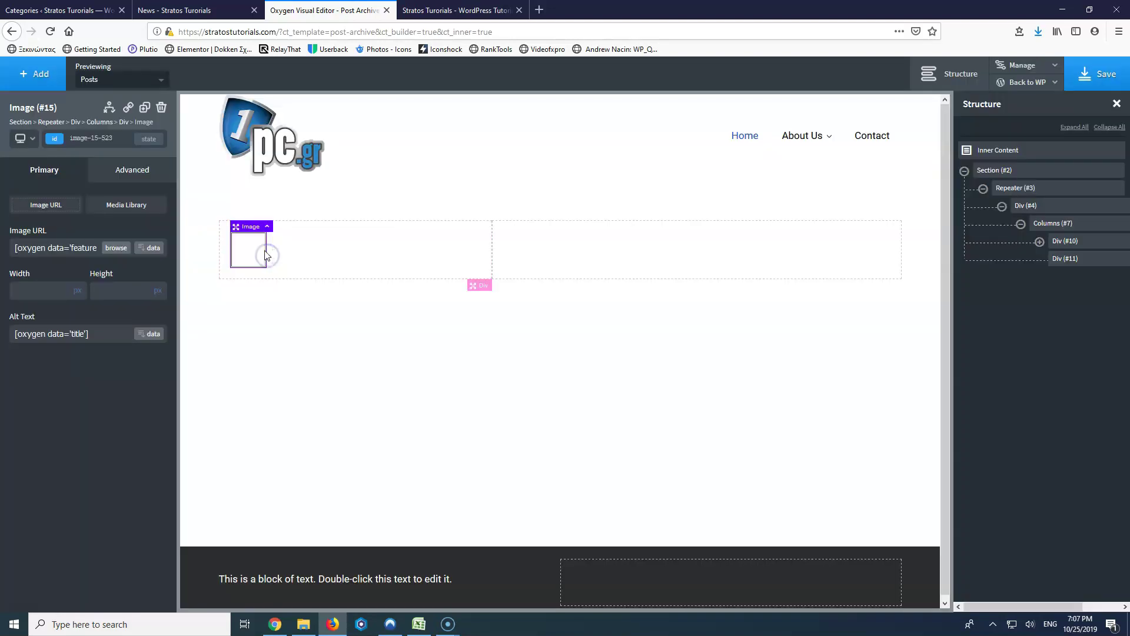
click(1114, 77)
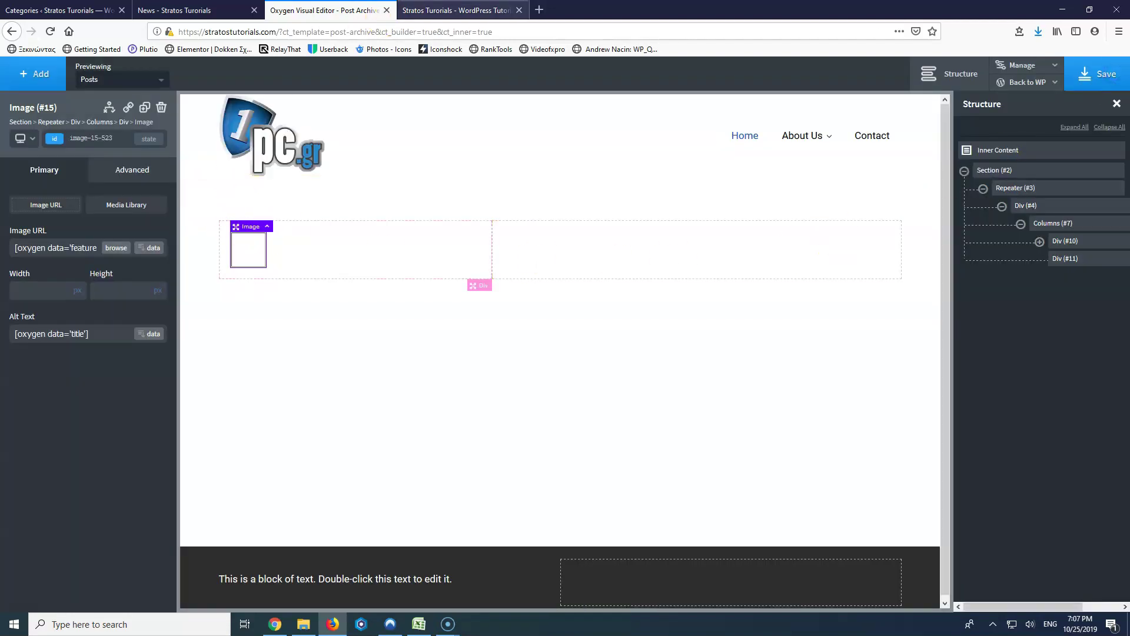
Step: Close the site's home page and reload the News category page to check the archive's images
click(444, 10)
click(51, 34)
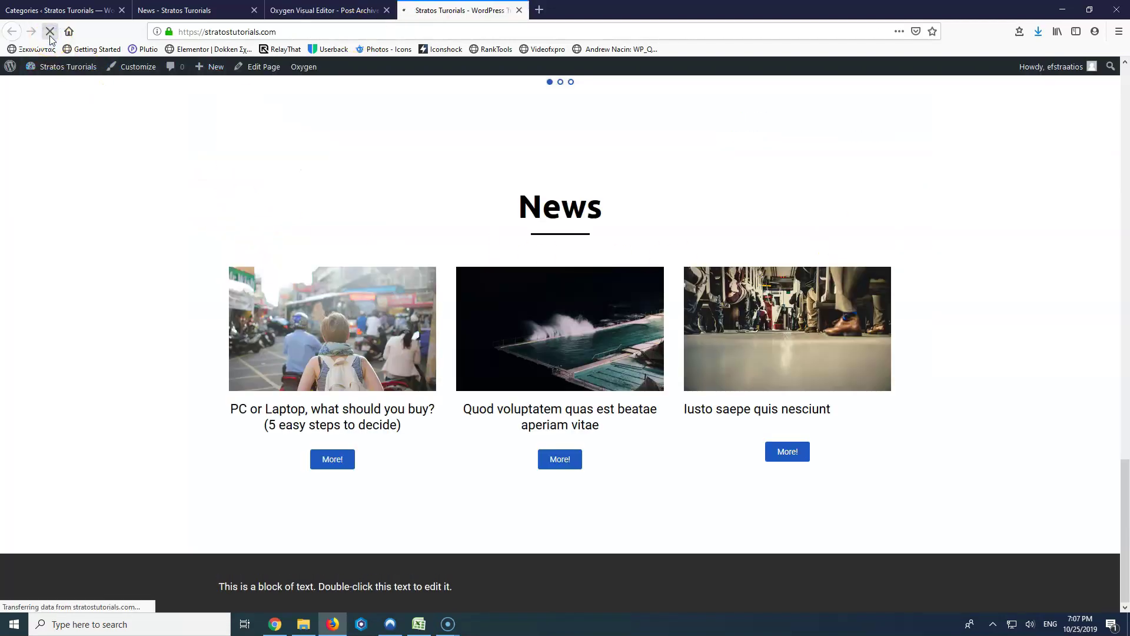
click(518, 11)
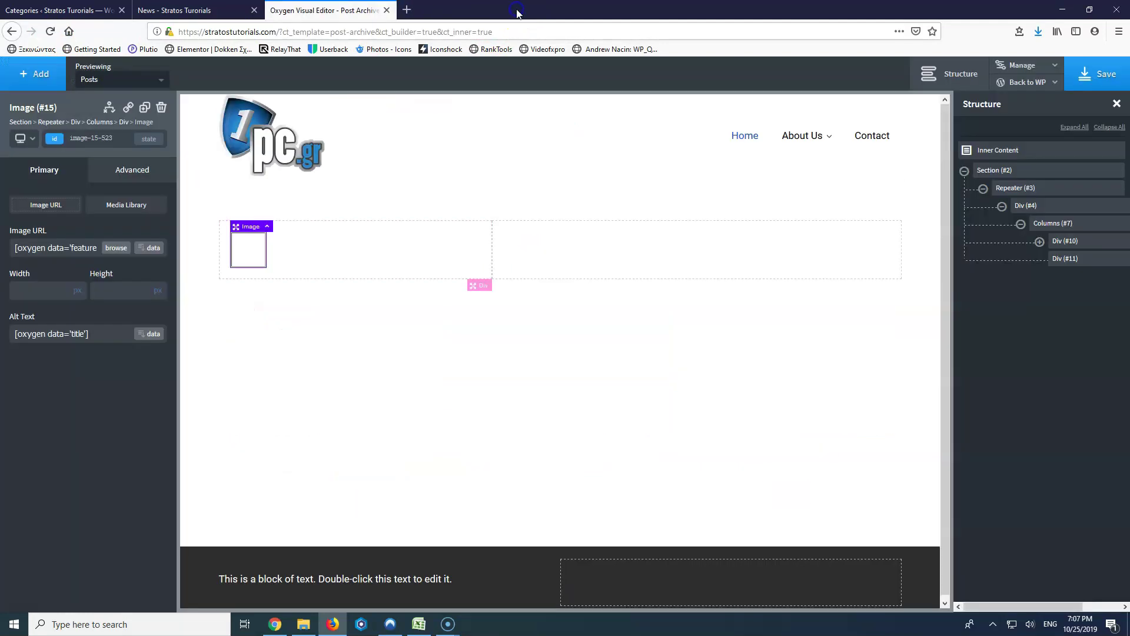
click(194, 10)
click(50, 32)
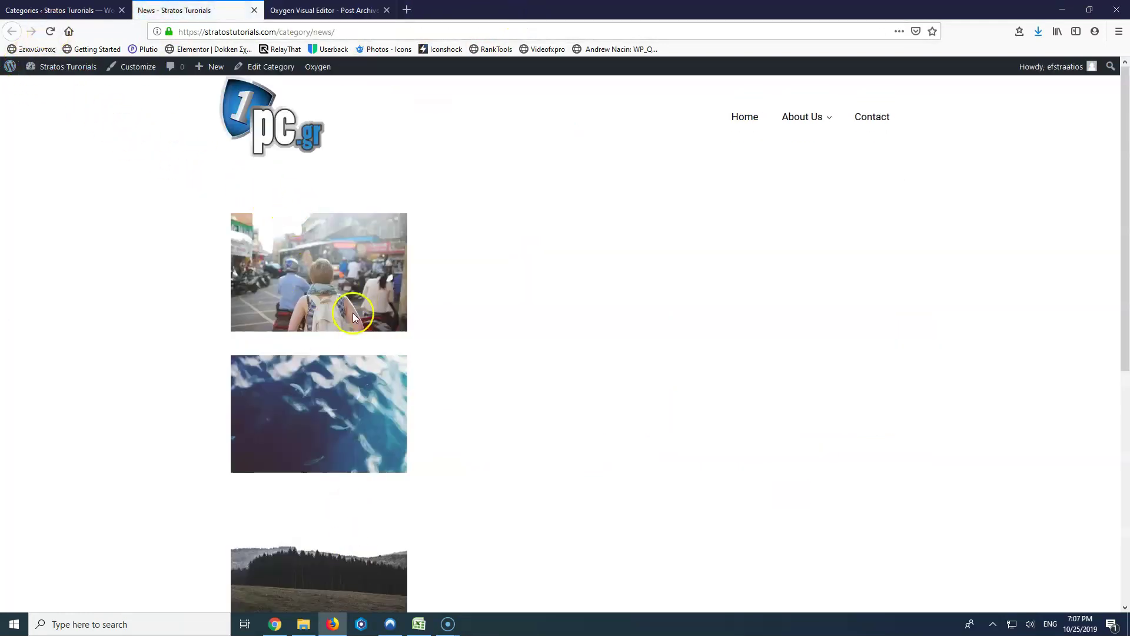
Step: Return to the Oxygen editor and preview the template with the News archive
click(327, 9)
click(110, 82)
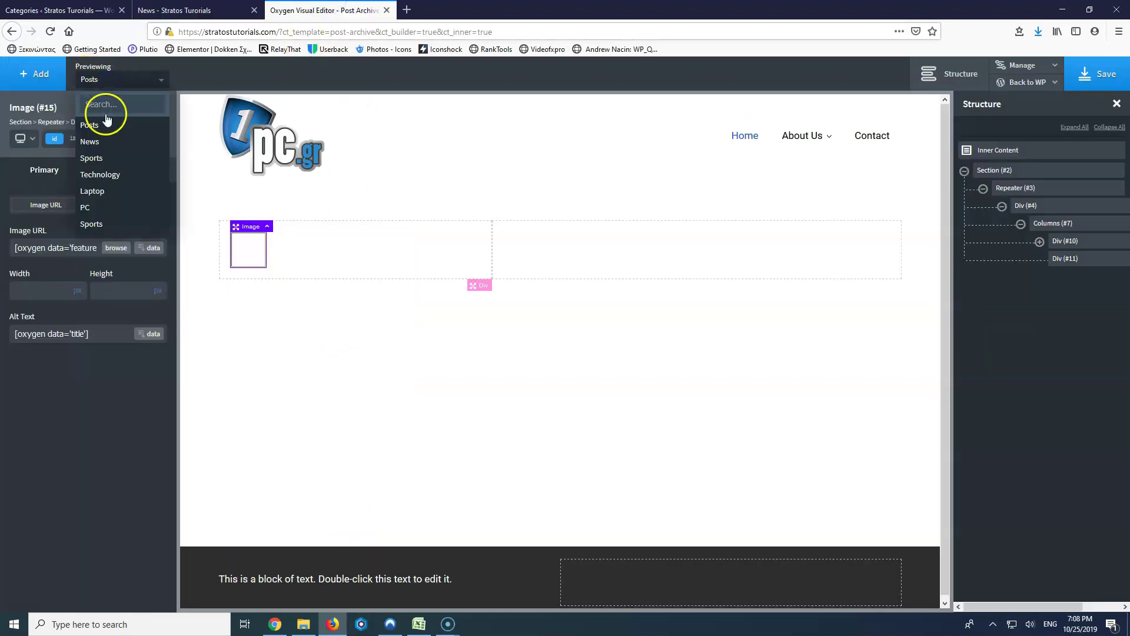
click(89, 142)
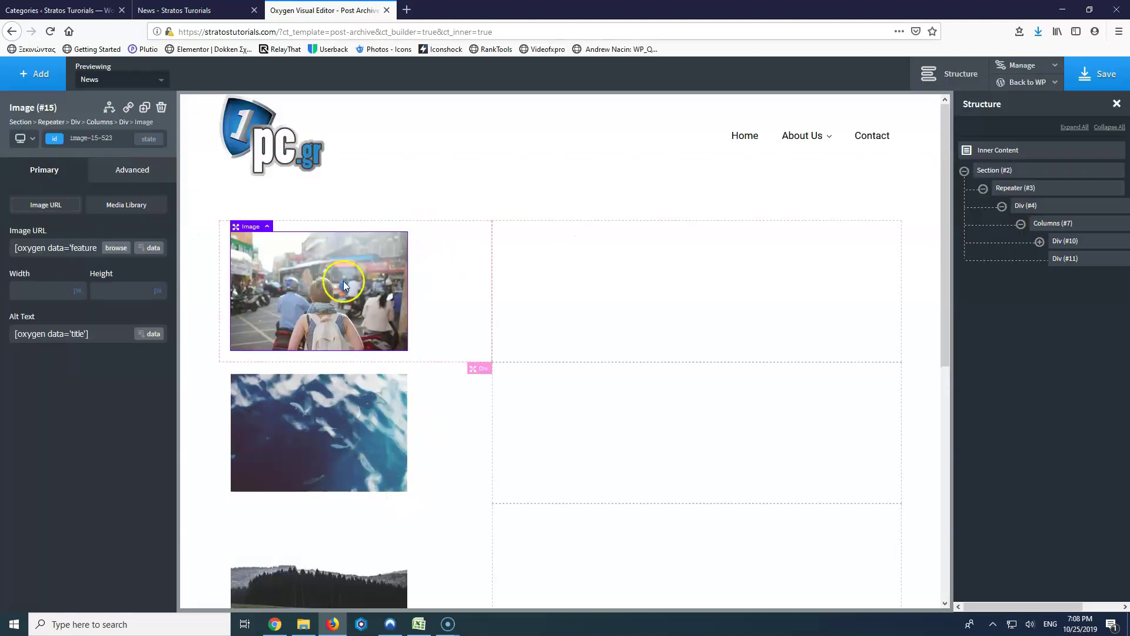
Step: Add a heading to the second column and replace its text with the dynamic post title
click(572, 285)
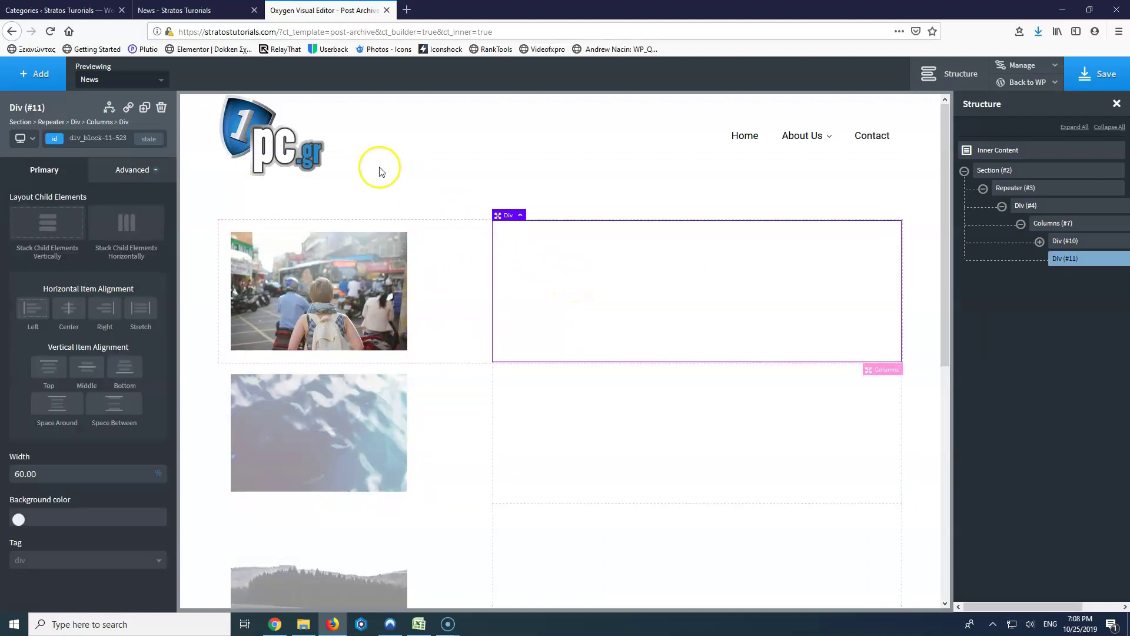
click(35, 74)
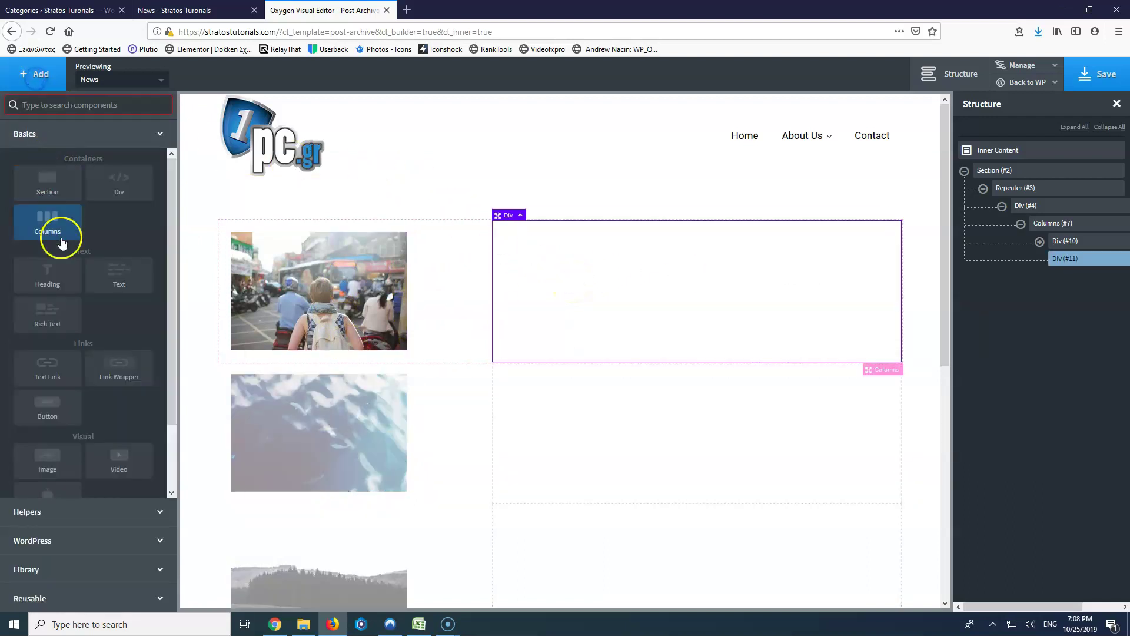
click(43, 275)
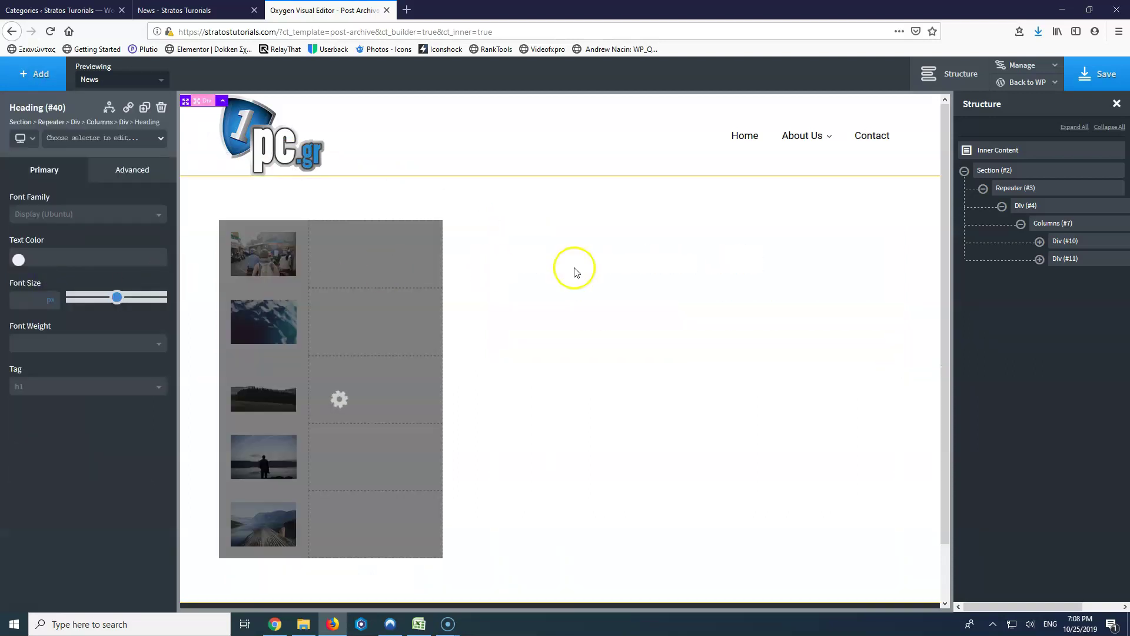
double_click(562, 262)
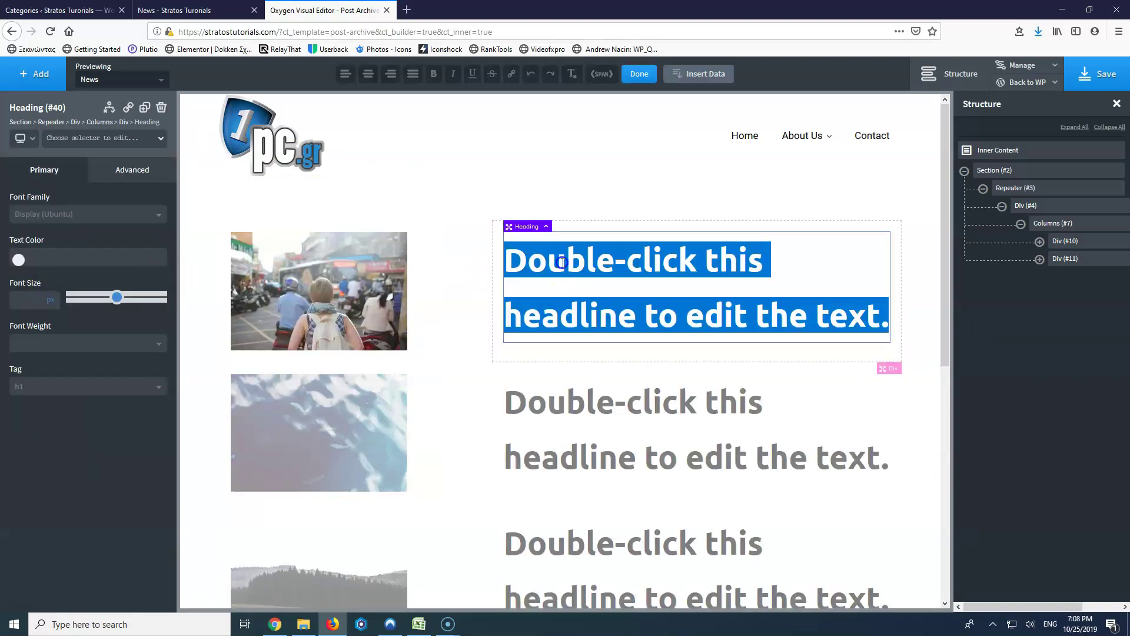
click(706, 74)
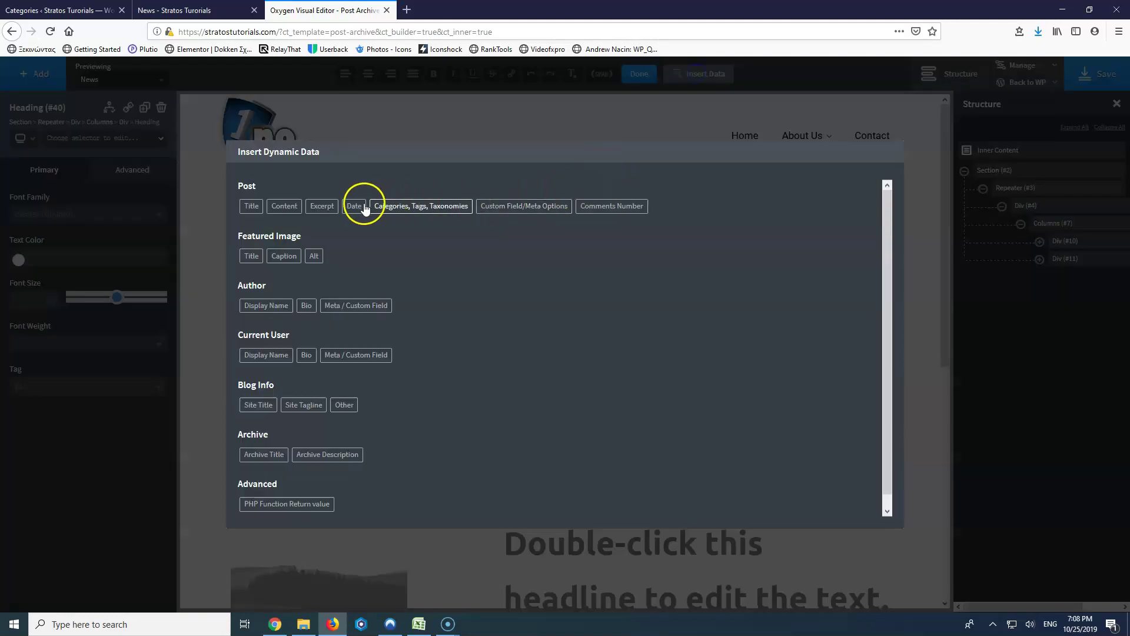
click(251, 206)
click(265, 254)
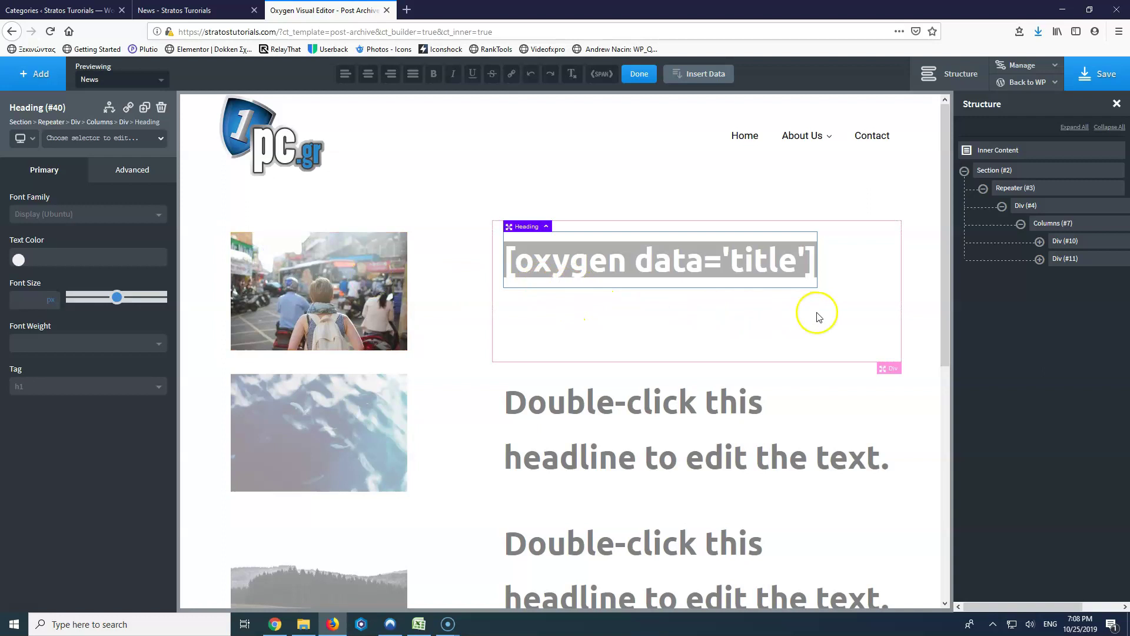
Step: Add a text block below the heading in the second column and replace its text with the dynamic post excerpt
click(19, 82)
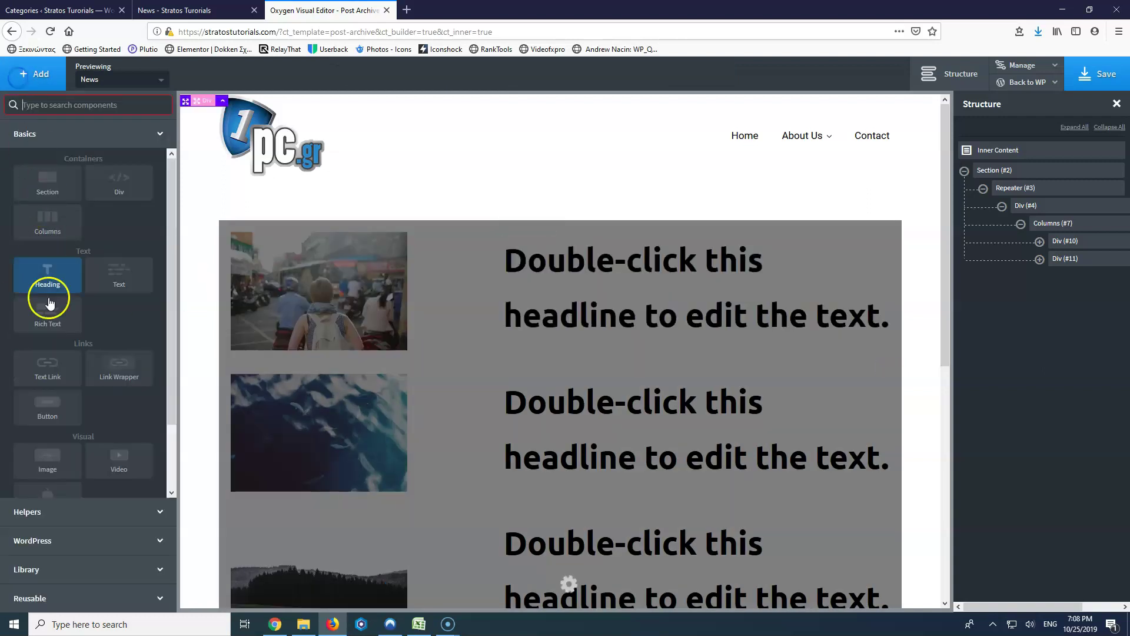
click(45, 536)
click(62, 393)
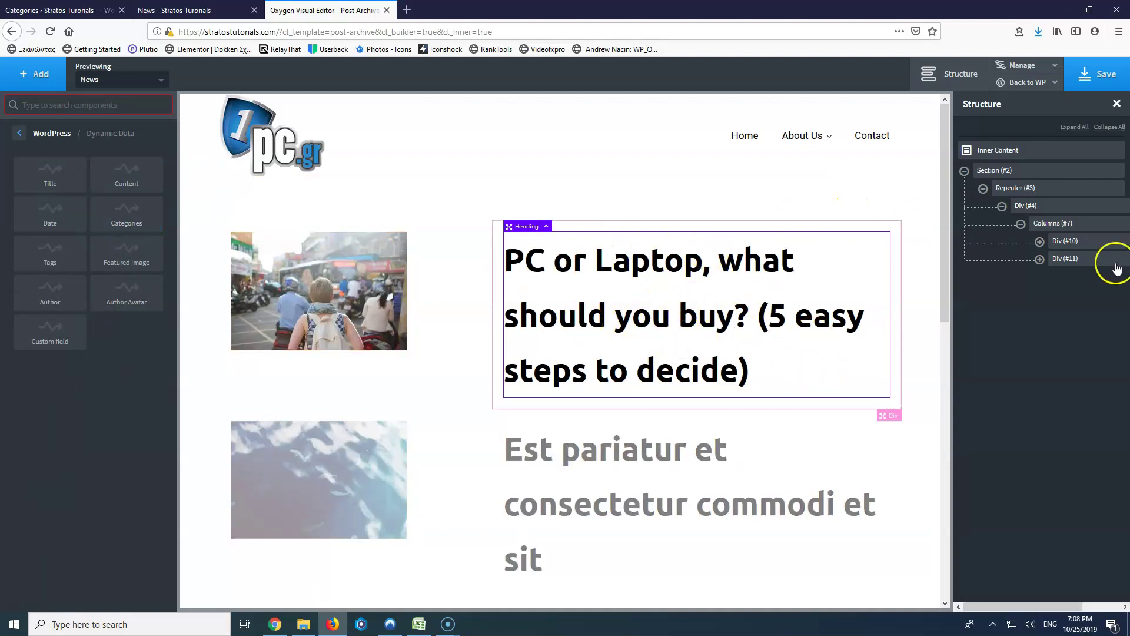
click(1040, 259)
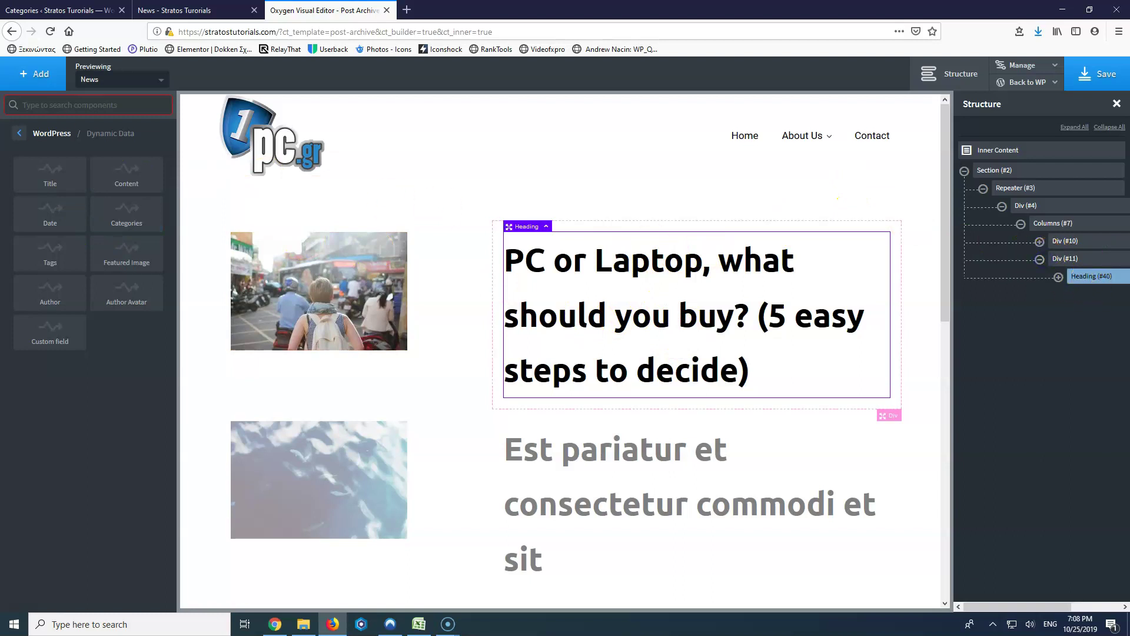
click(19, 133)
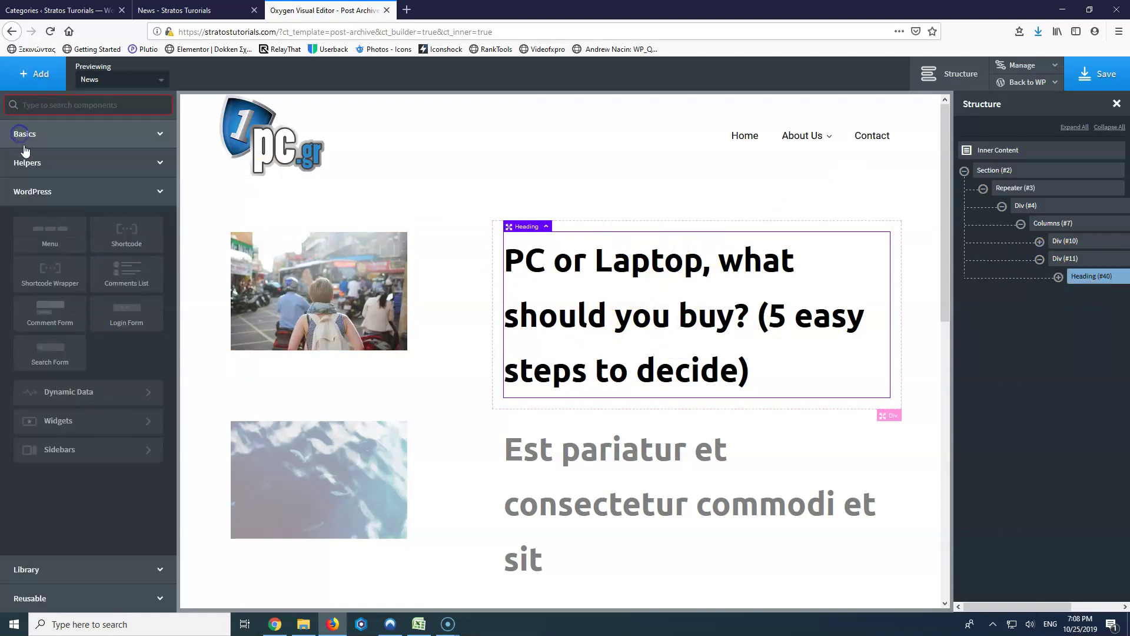
click(44, 135)
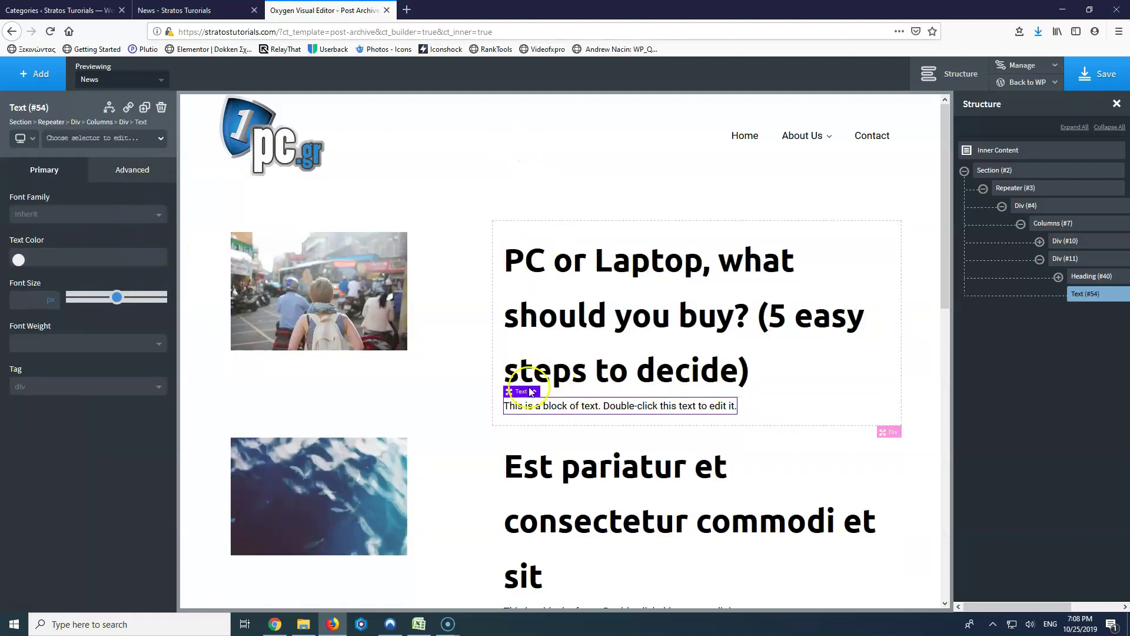
double_click(617, 406)
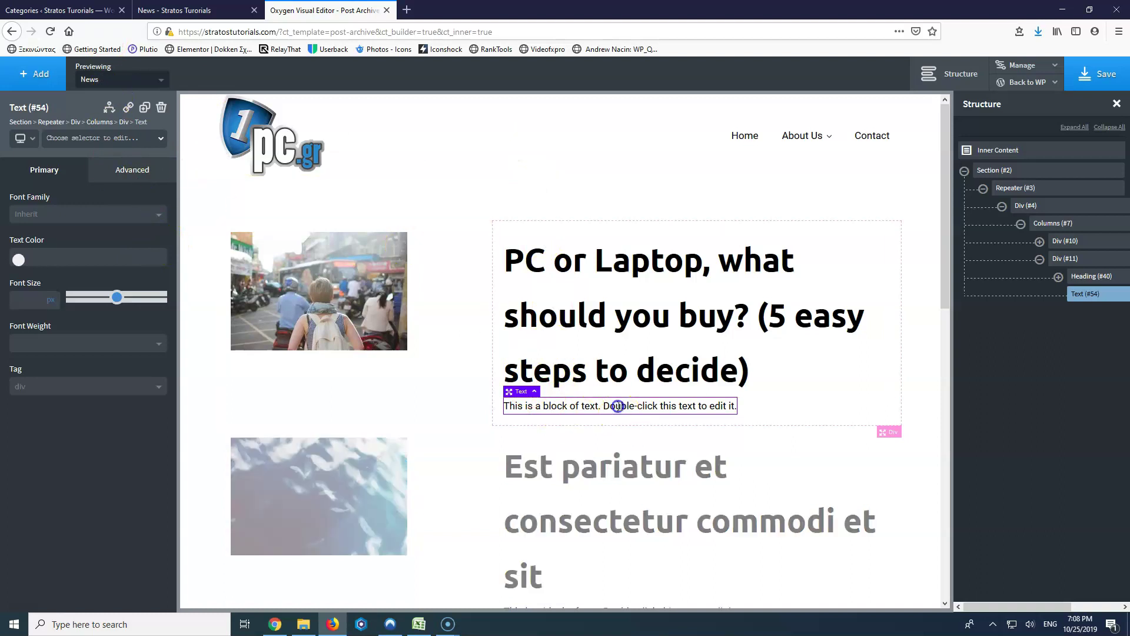
click(692, 73)
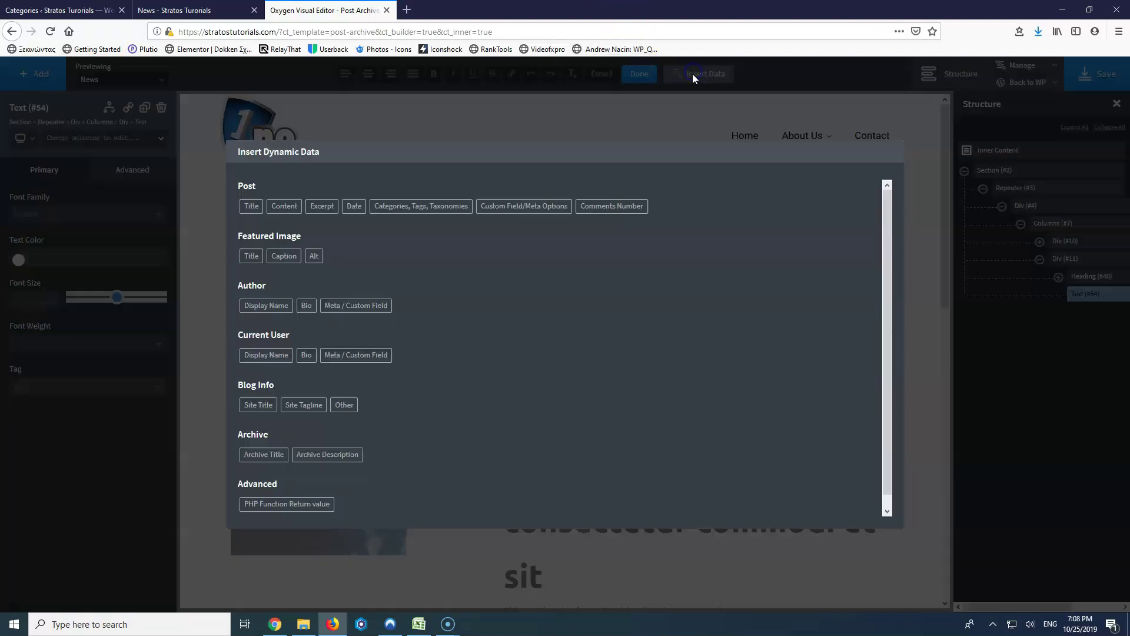
click(320, 207)
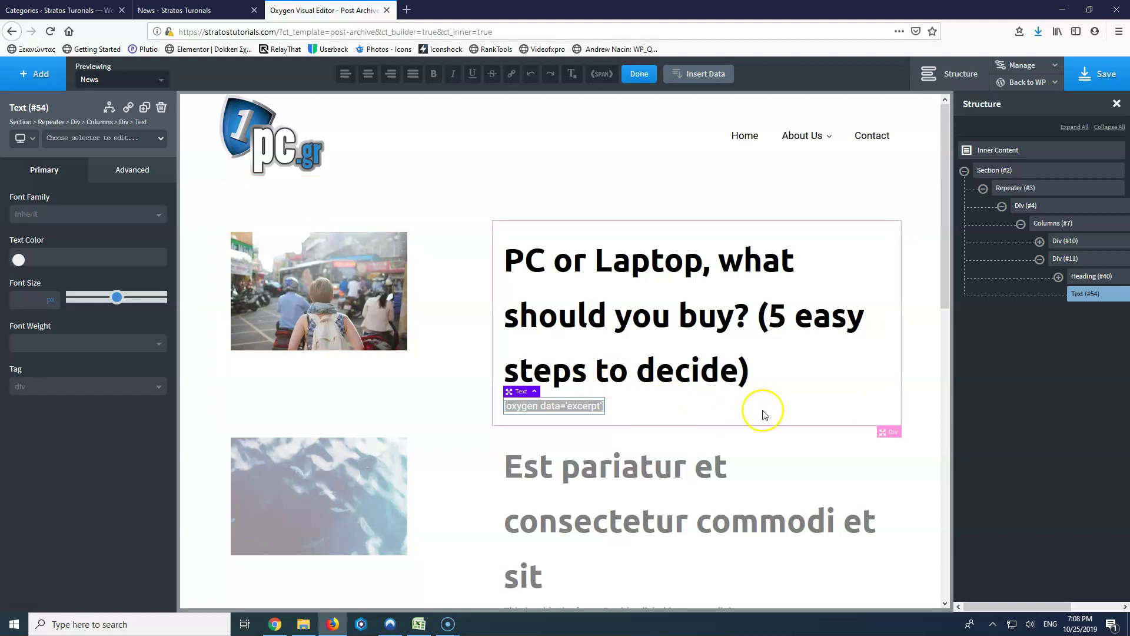
click(778, 411)
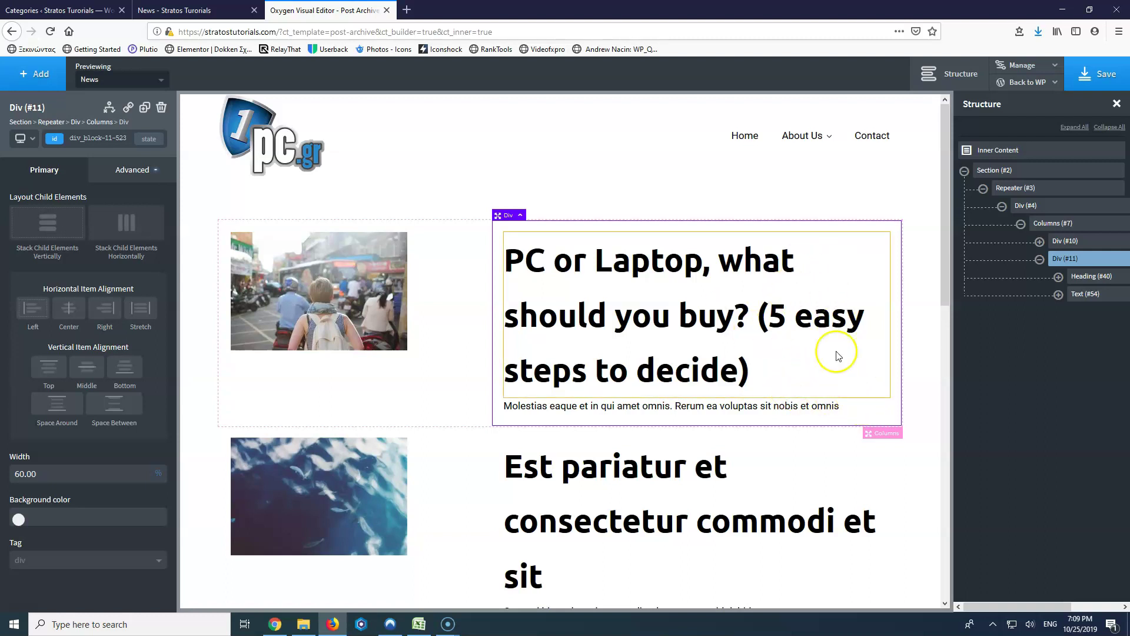
Step: Add a button labelled "Read More" below the excerpt and set its URL to the dynamic post permalink
click(44, 74)
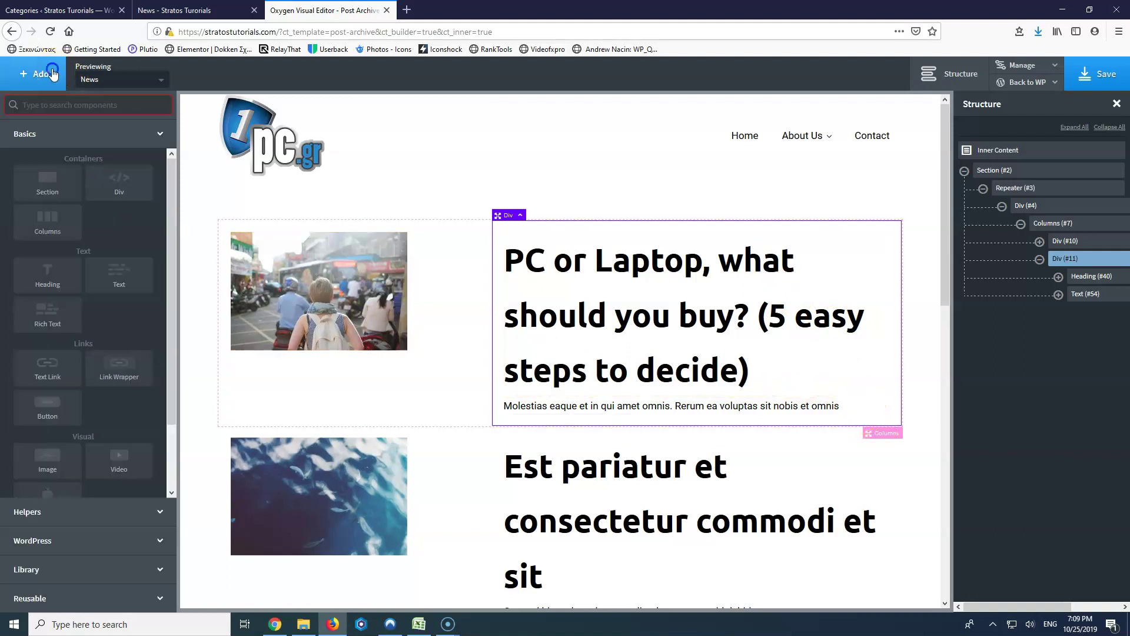
click(47, 405)
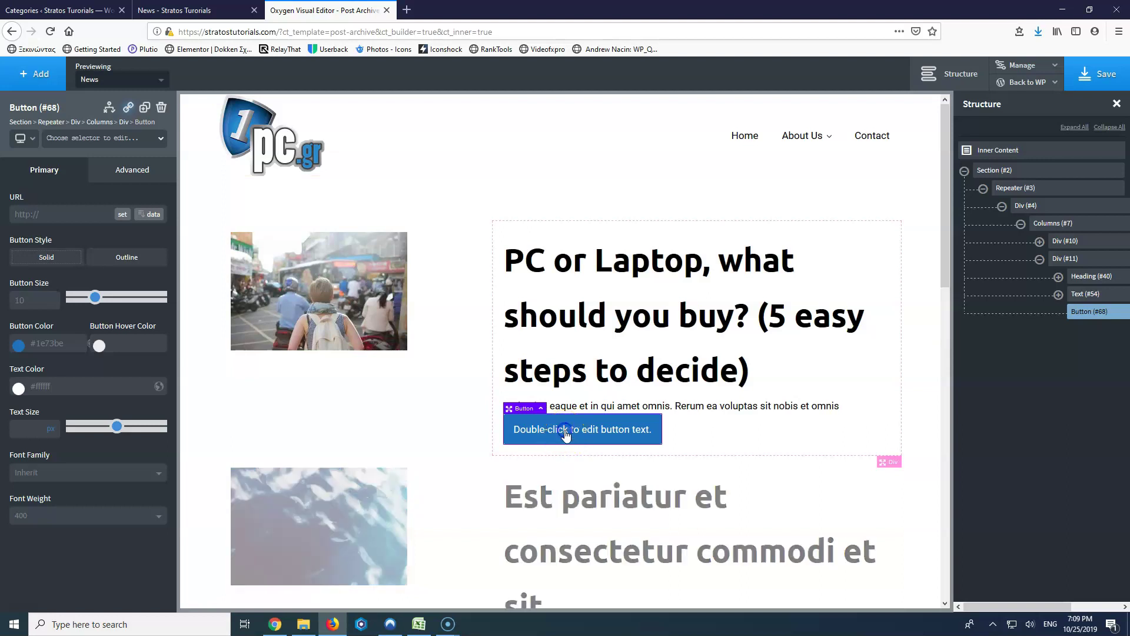
double_click(565, 429)
text(Read More)
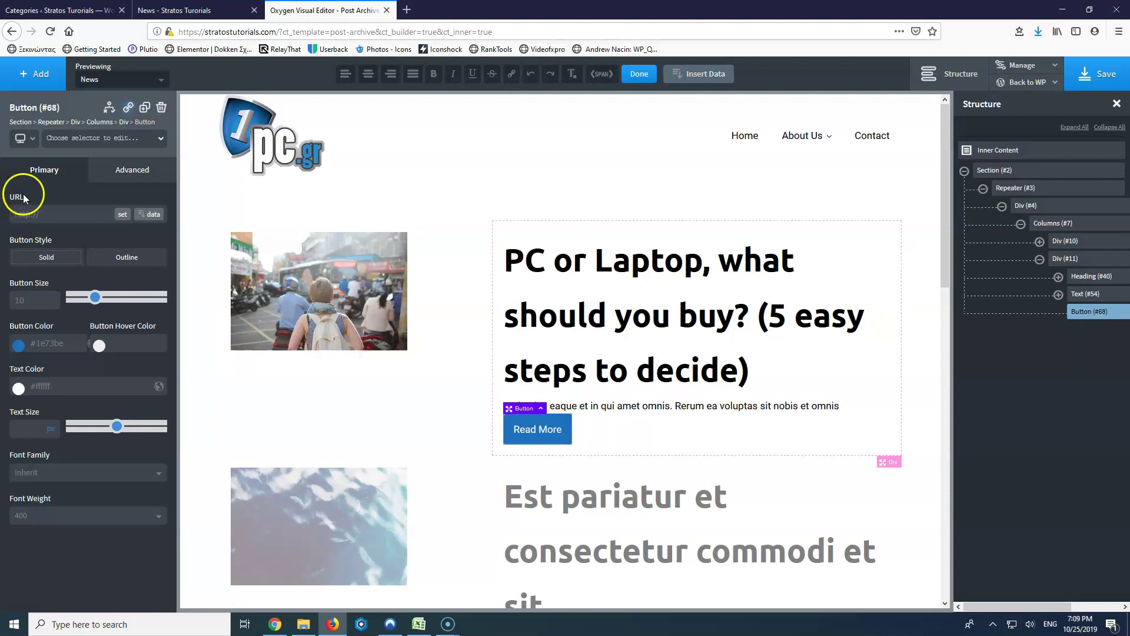
click(149, 214)
click(256, 207)
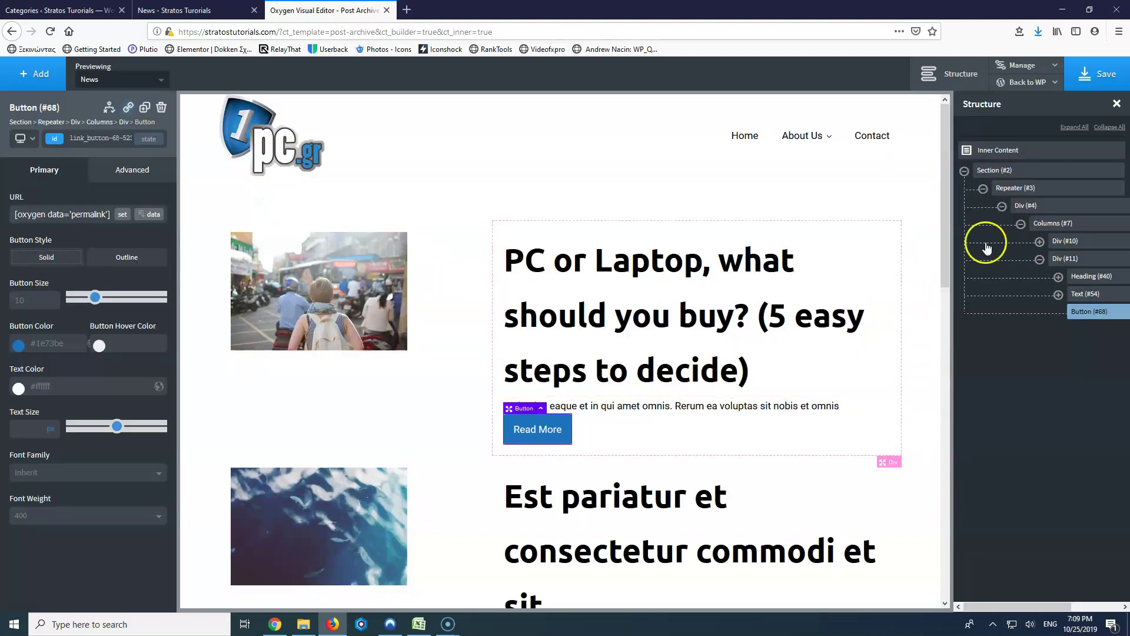
Step: Save the template and reload the News category page to check the titles, excerpts and buttons
click(1090, 80)
click(227, 10)
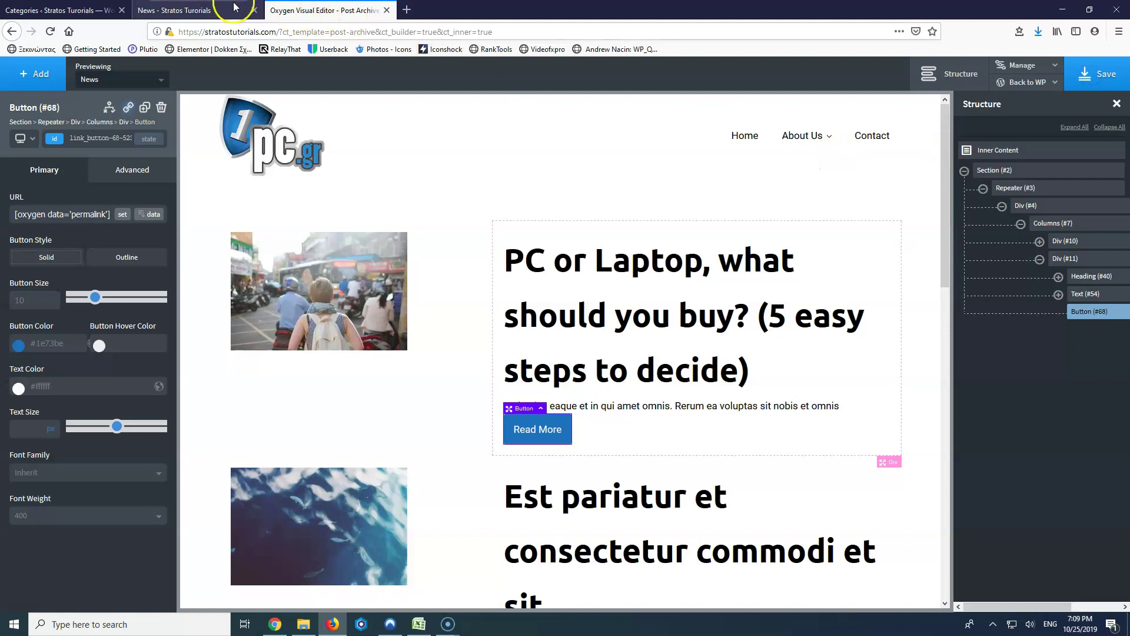
click(50, 32)
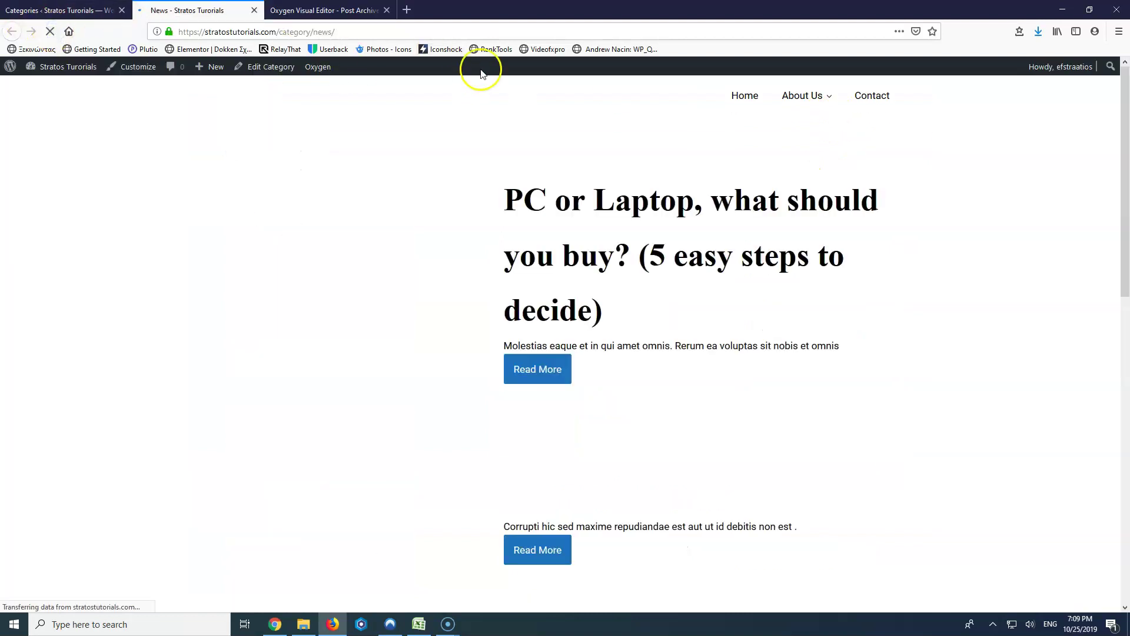
Step: Return to the Oxygen editor and set the width of the featured image in the first column to 100%
click(365, 14)
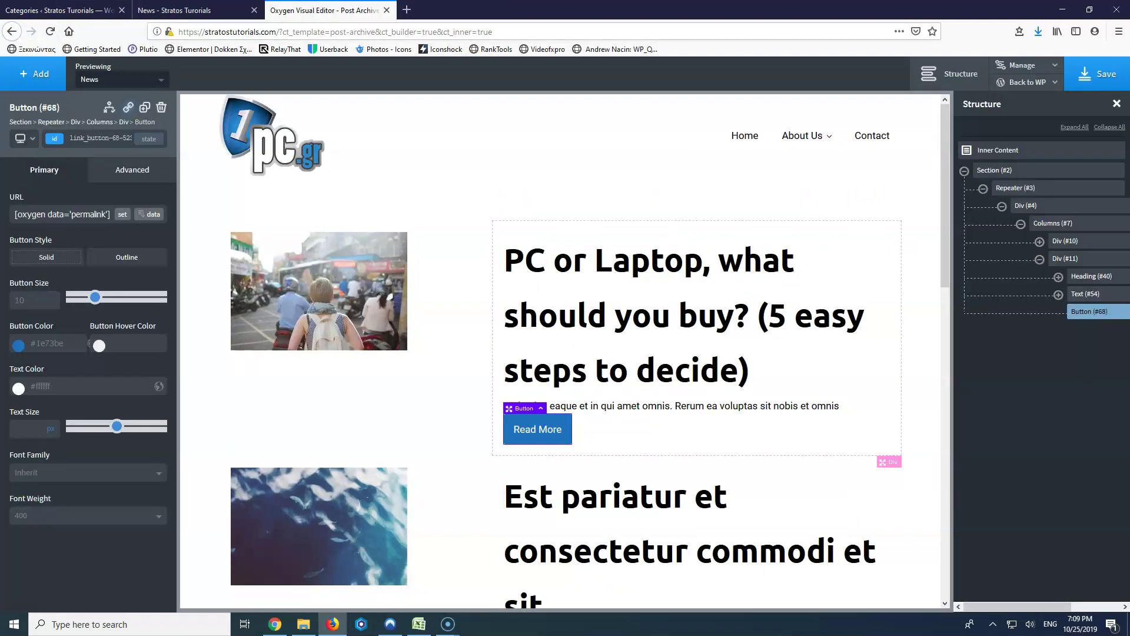
click(590, 263)
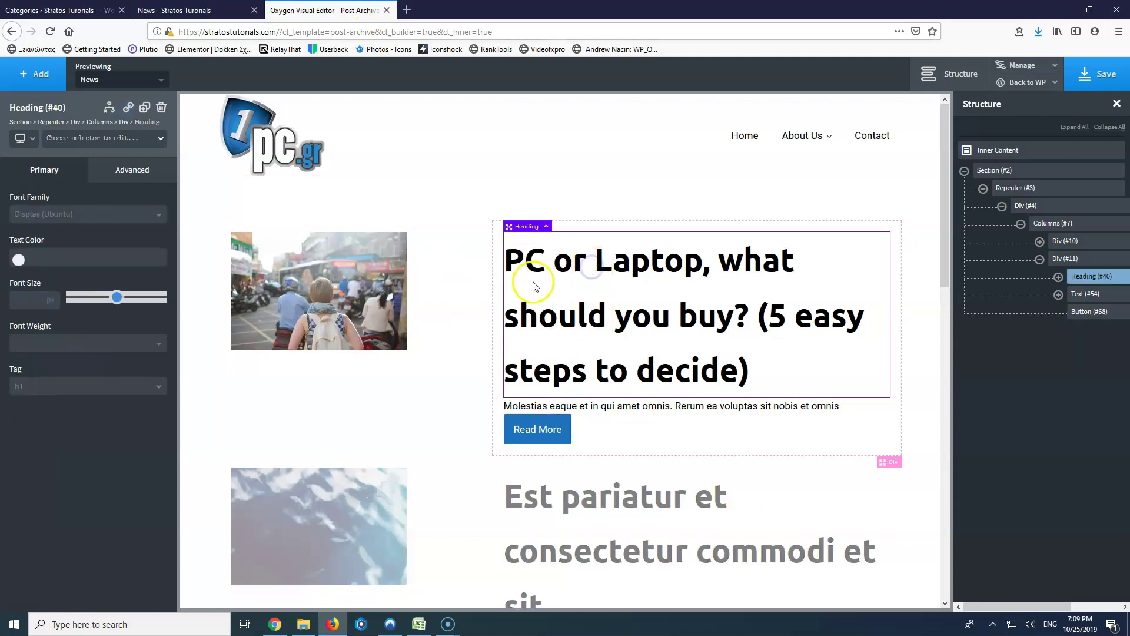
click(424, 261)
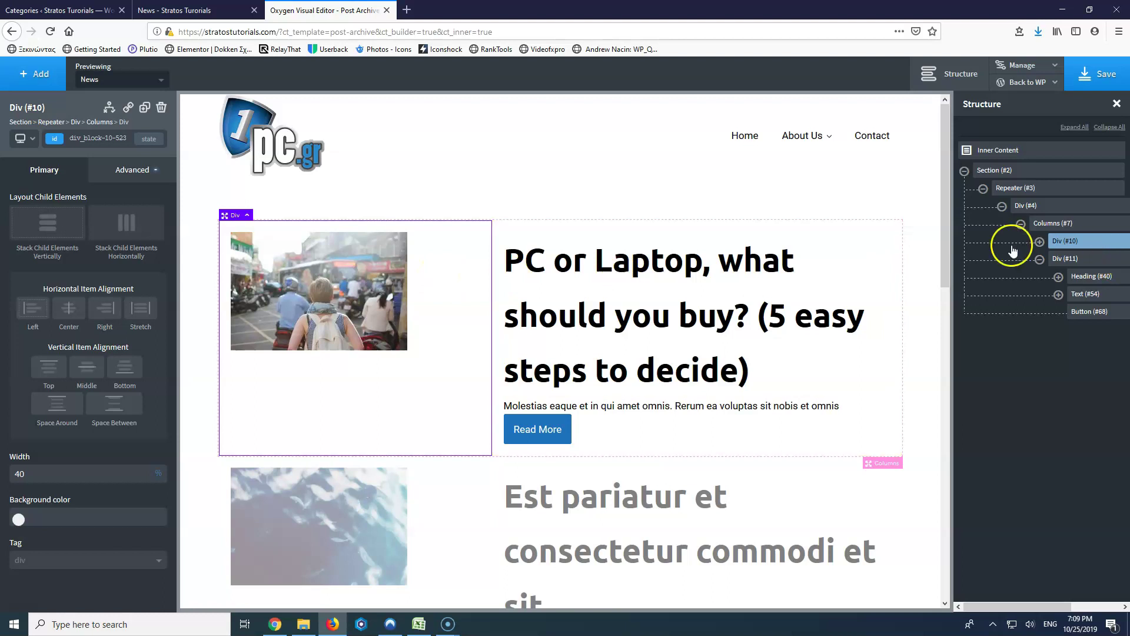
click(1039, 242)
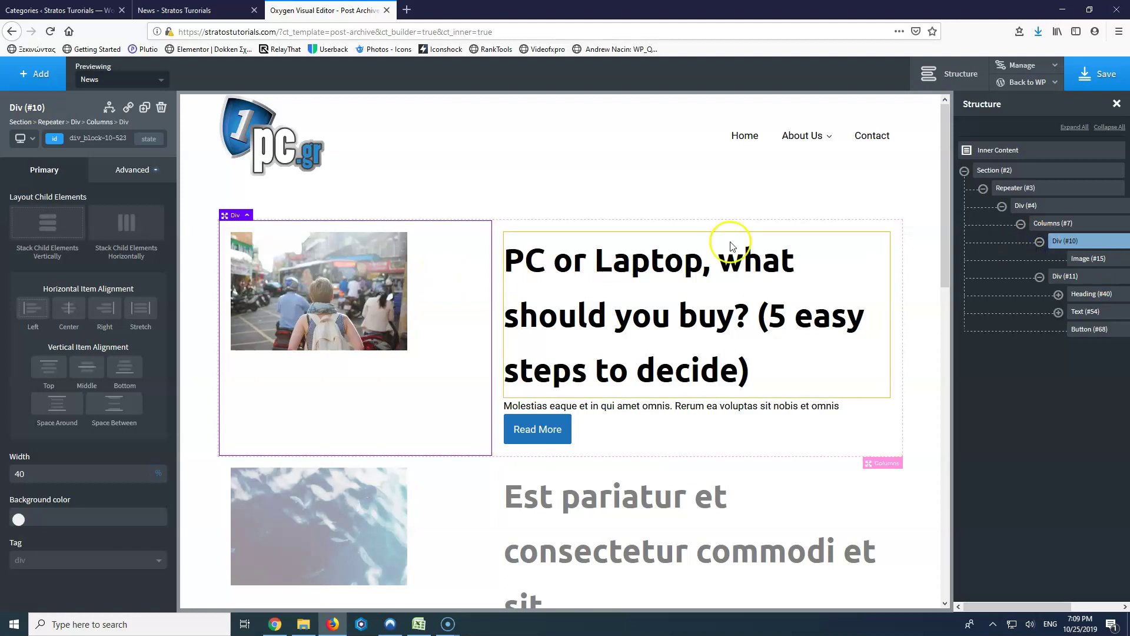
click(1083, 259)
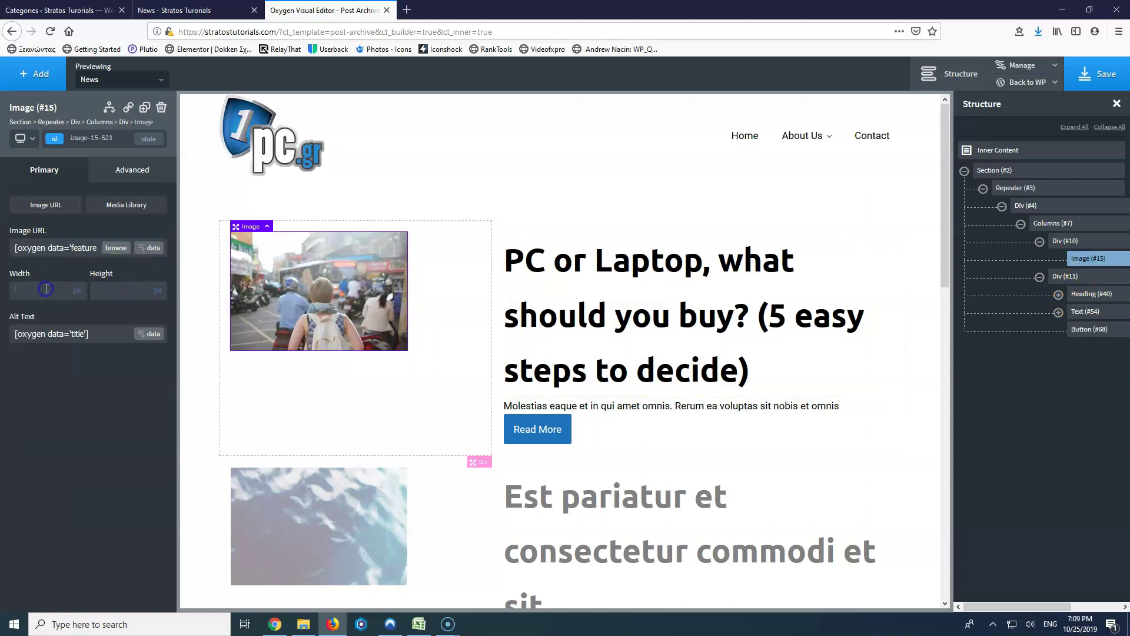
text(100)
click(76, 290)
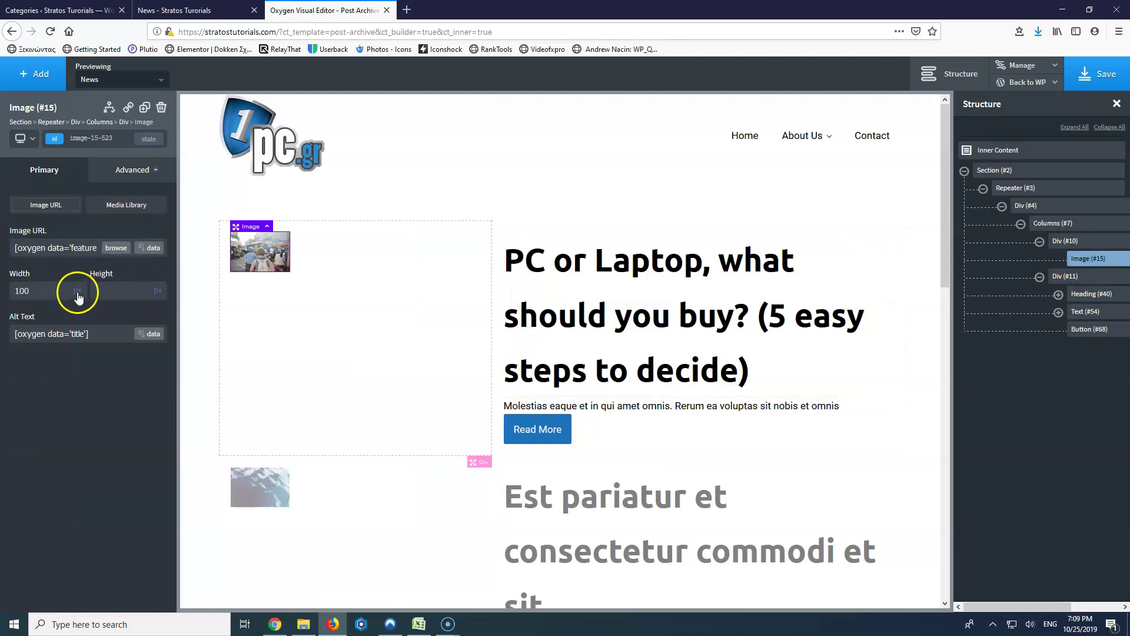
click(82, 286)
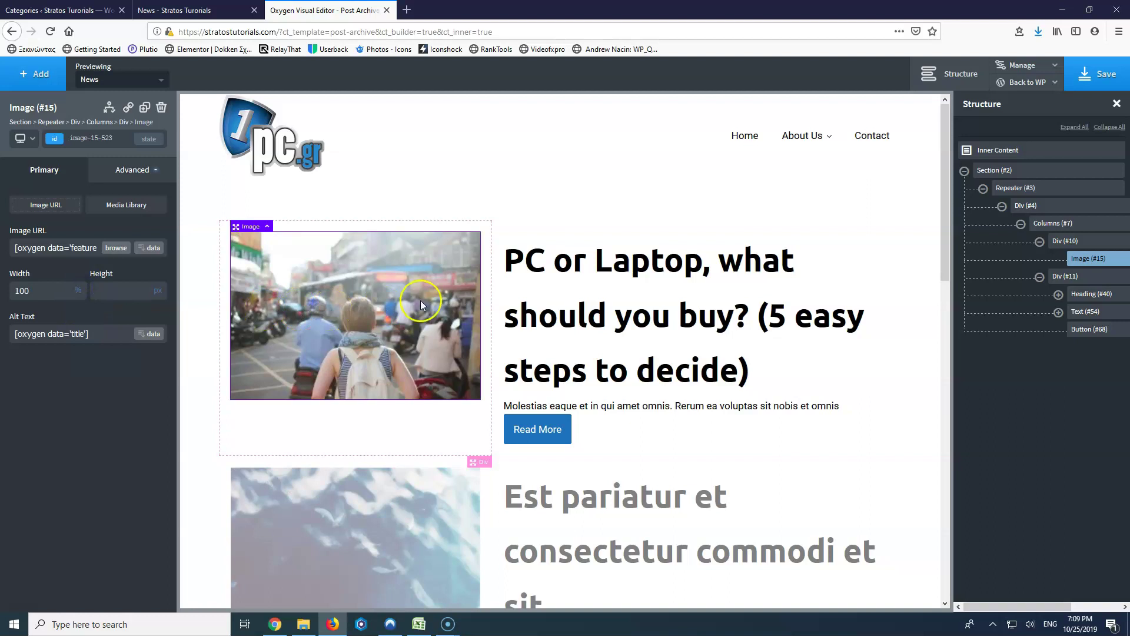
Step: Set the padding of the first column's div to 0 px on all four sides
click(1064, 242)
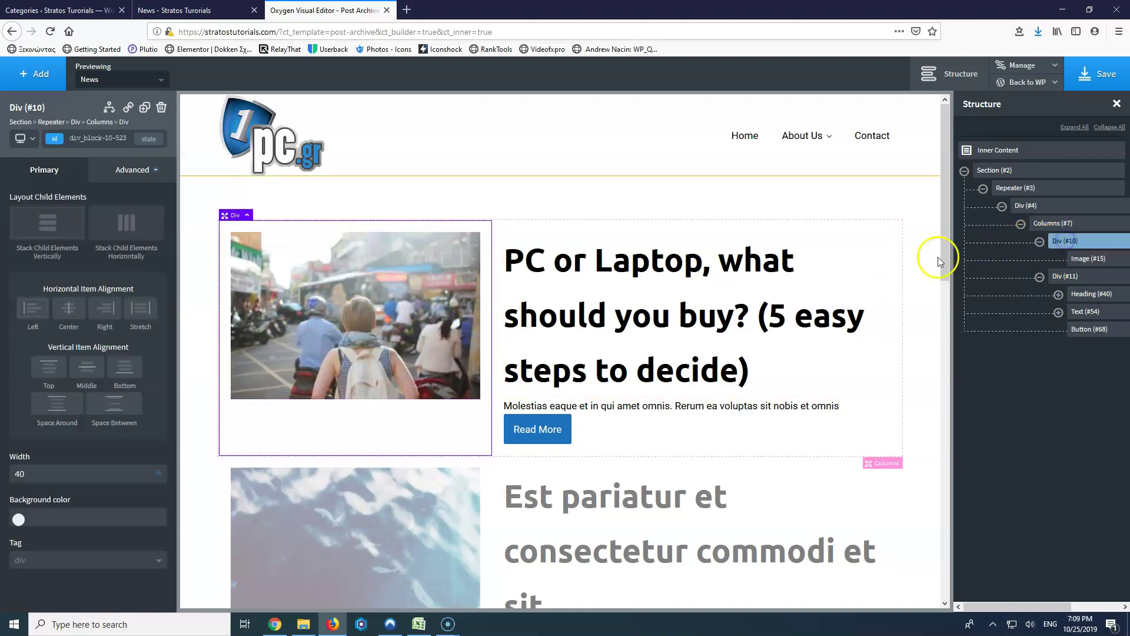
click(133, 170)
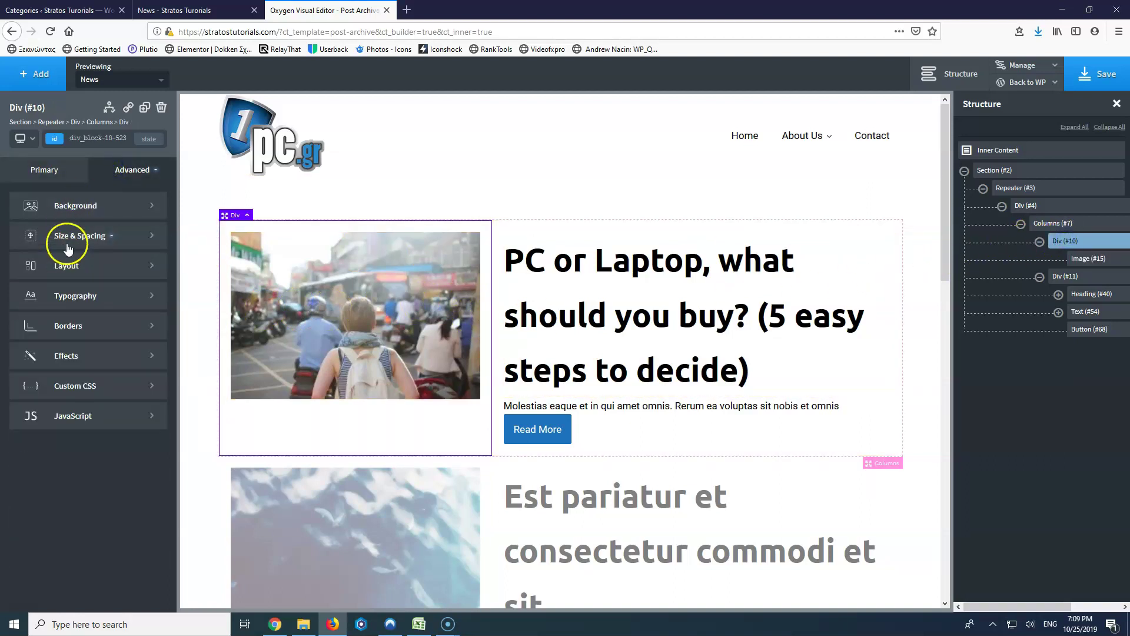
click(70, 238)
text(0)
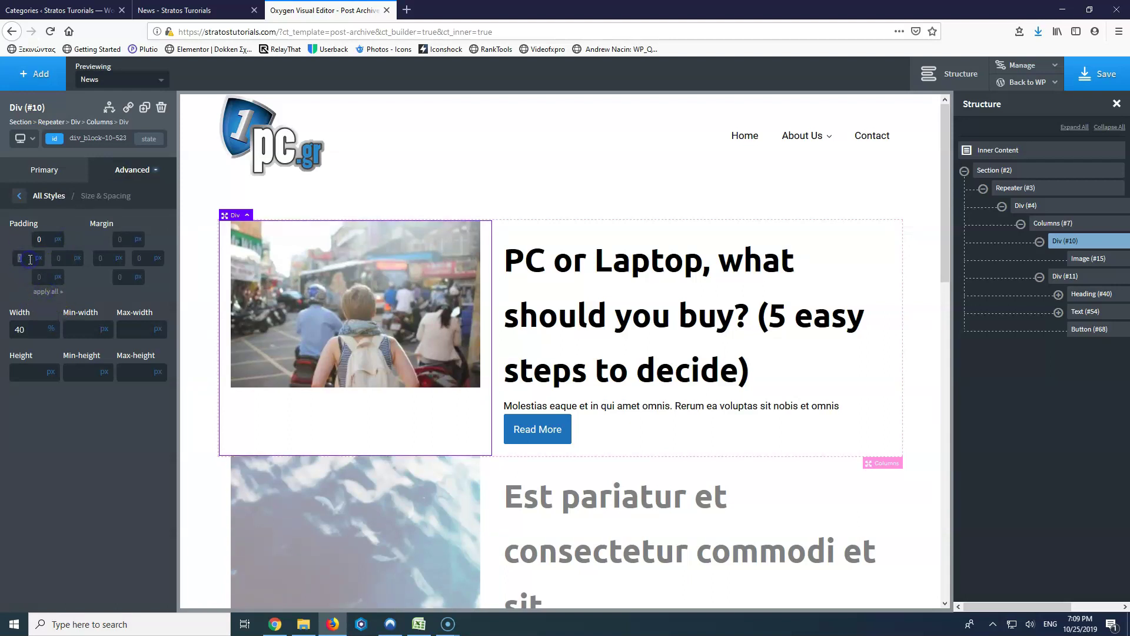
text(0)
click(63, 257)
text(0)
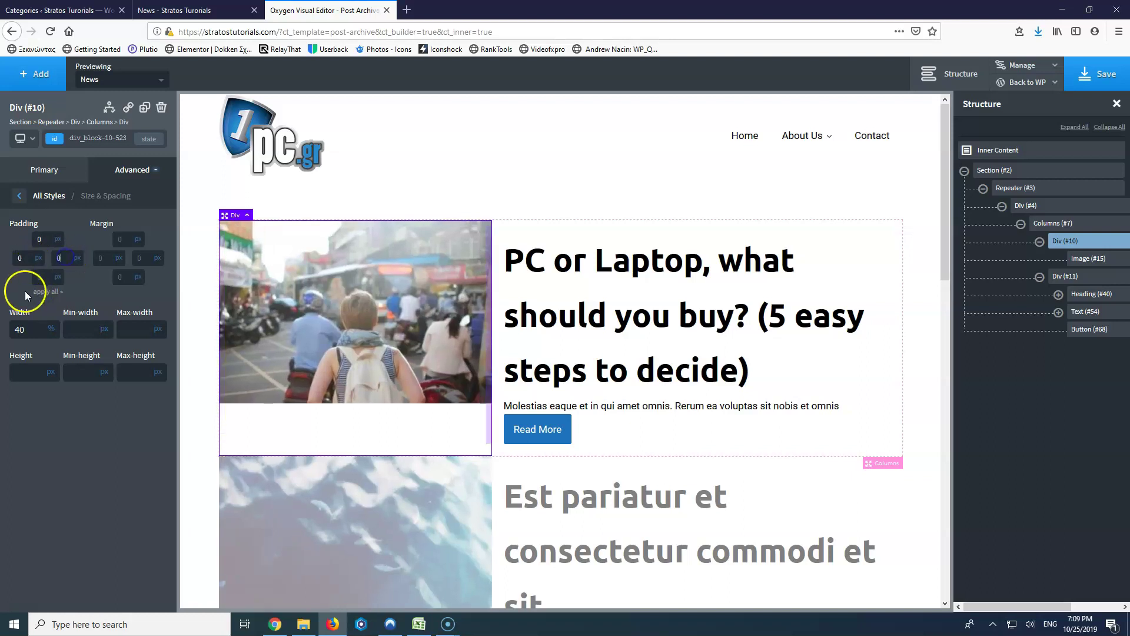
text(0)
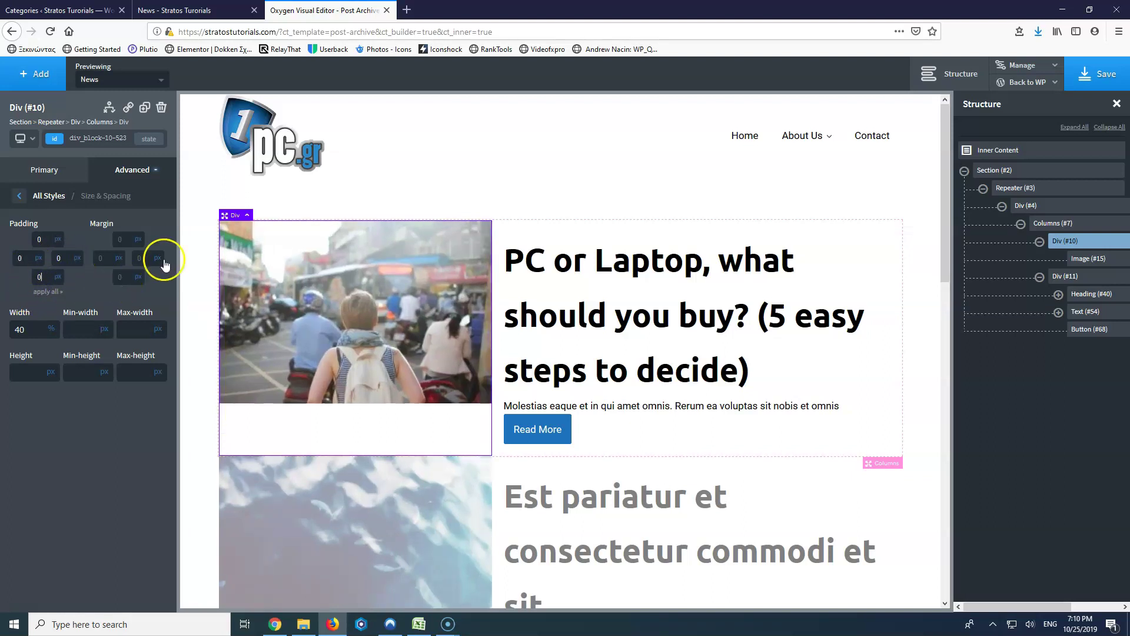
Step: Change the post title heading's tag to H2 and set its font size to 23 px
click(576, 263)
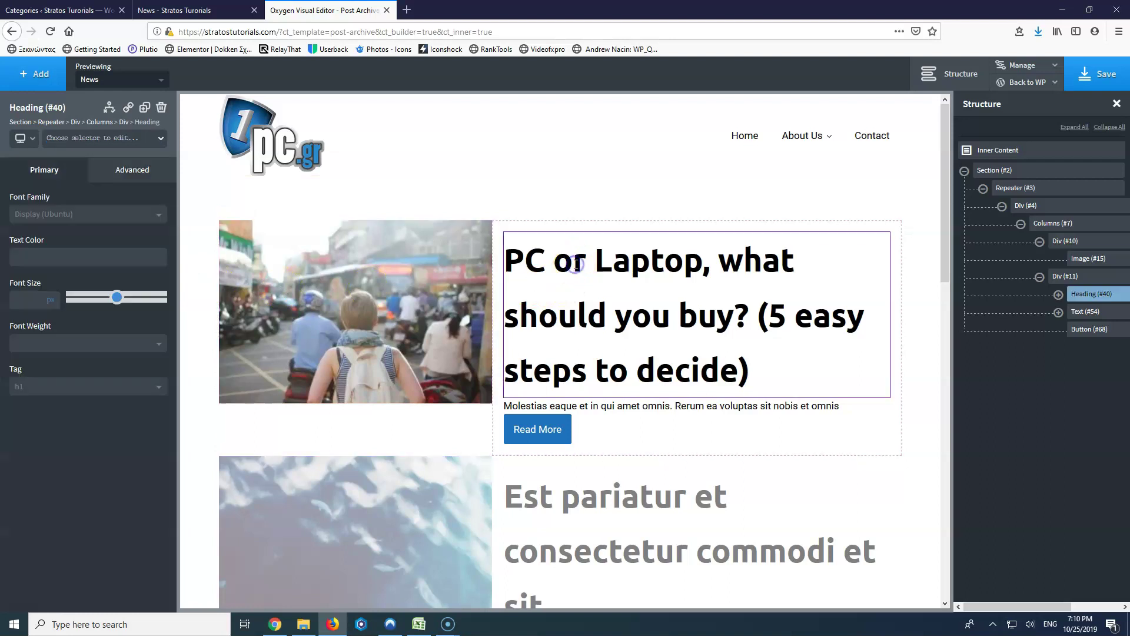
click(58, 386)
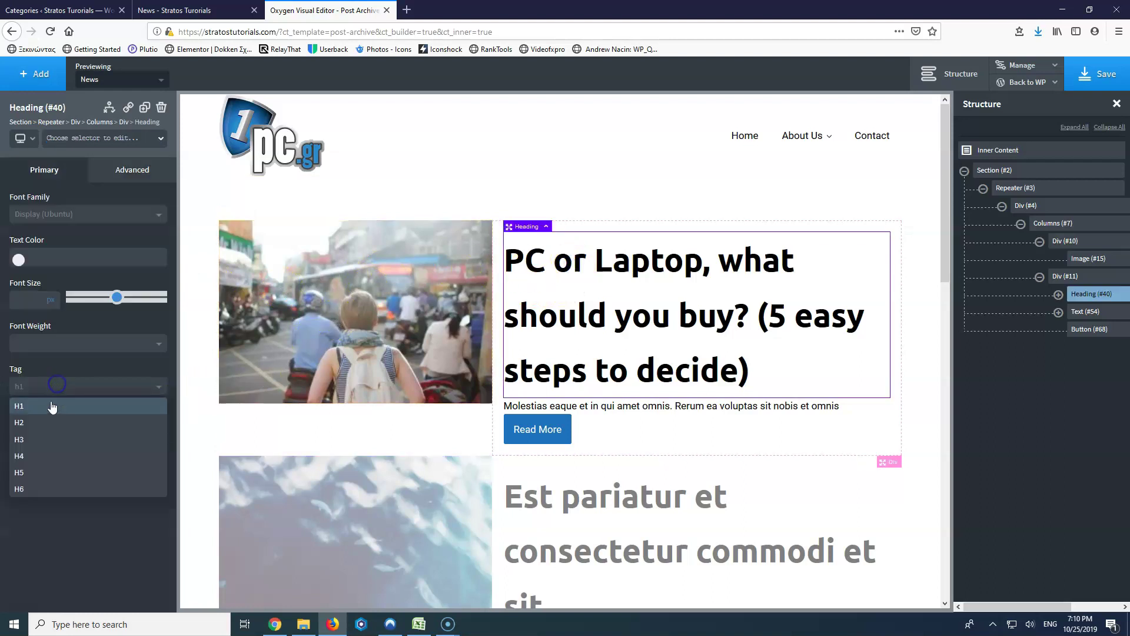
click(48, 419)
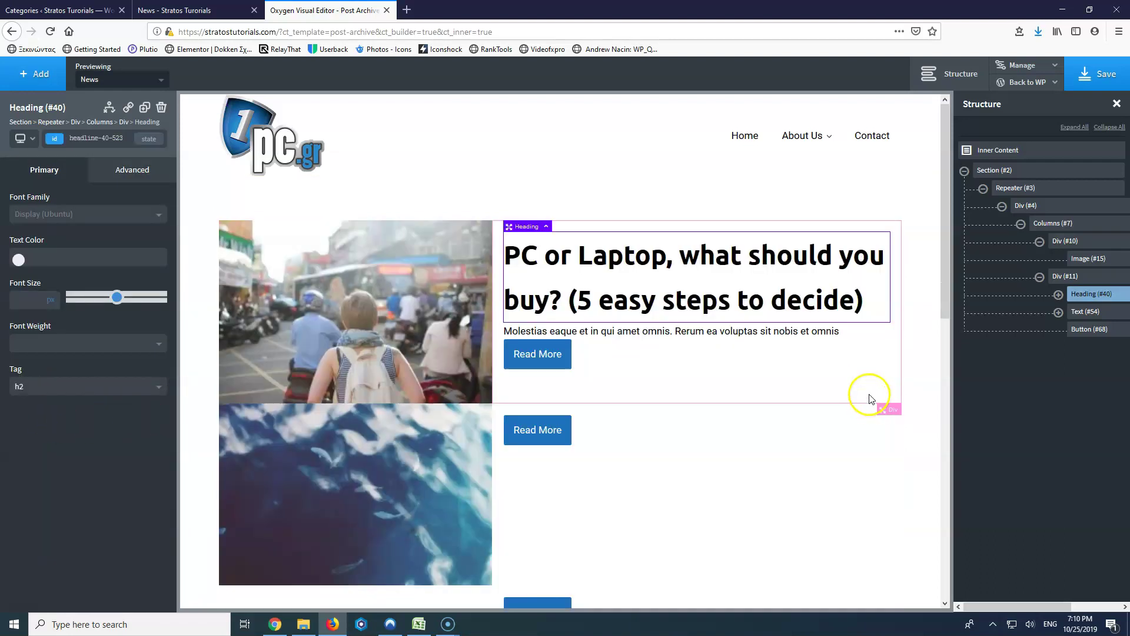
click(33, 301)
text(22)
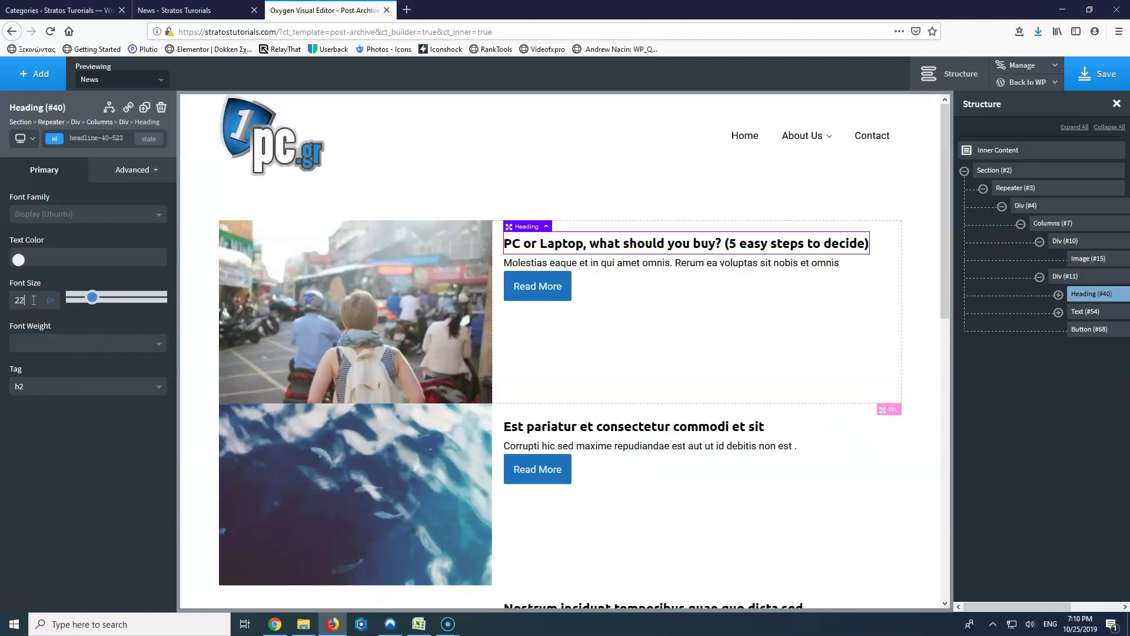
key(BackSpace)
text(3)
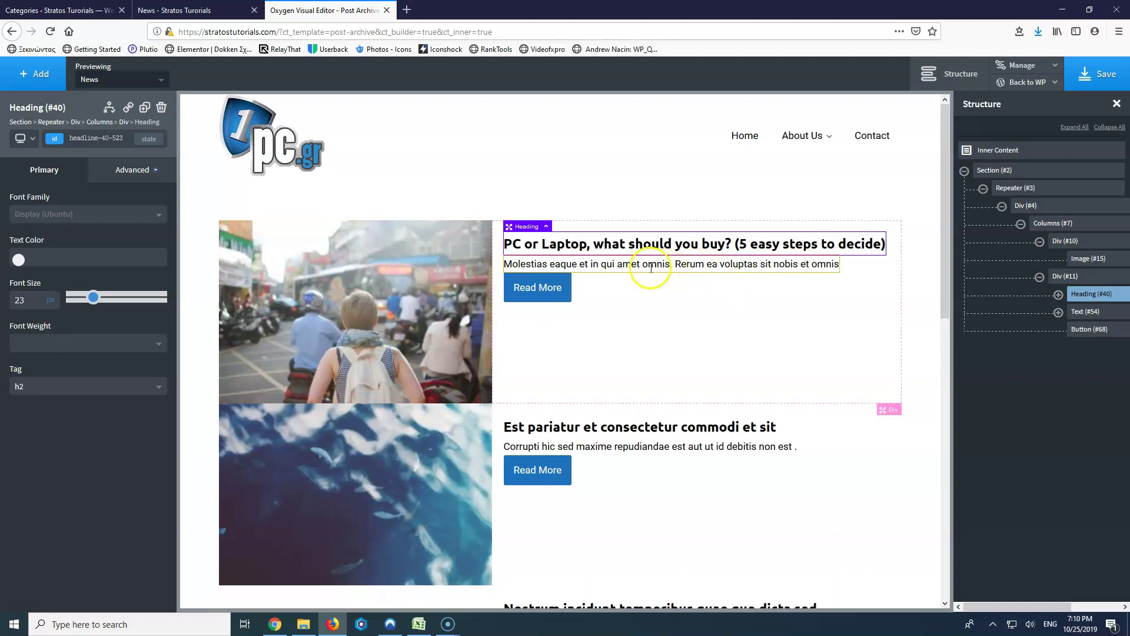
Step: Add a bottom margin of about 19 px to the title and a bottom margin to the excerpt, and save the template
drag(653, 259, 653, 269)
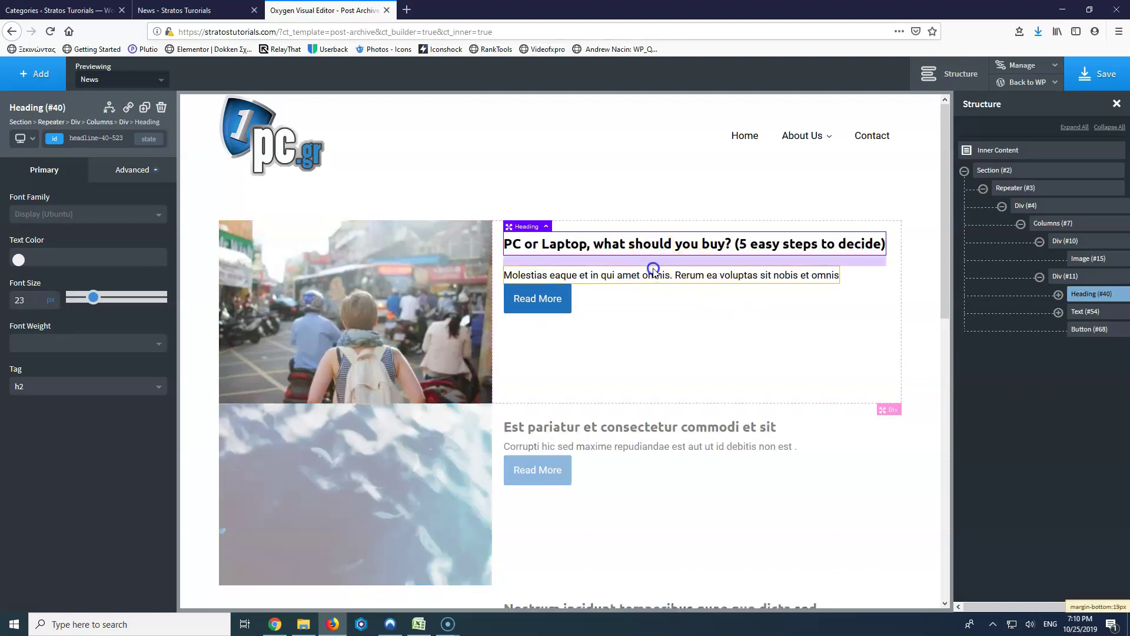
click(640, 275)
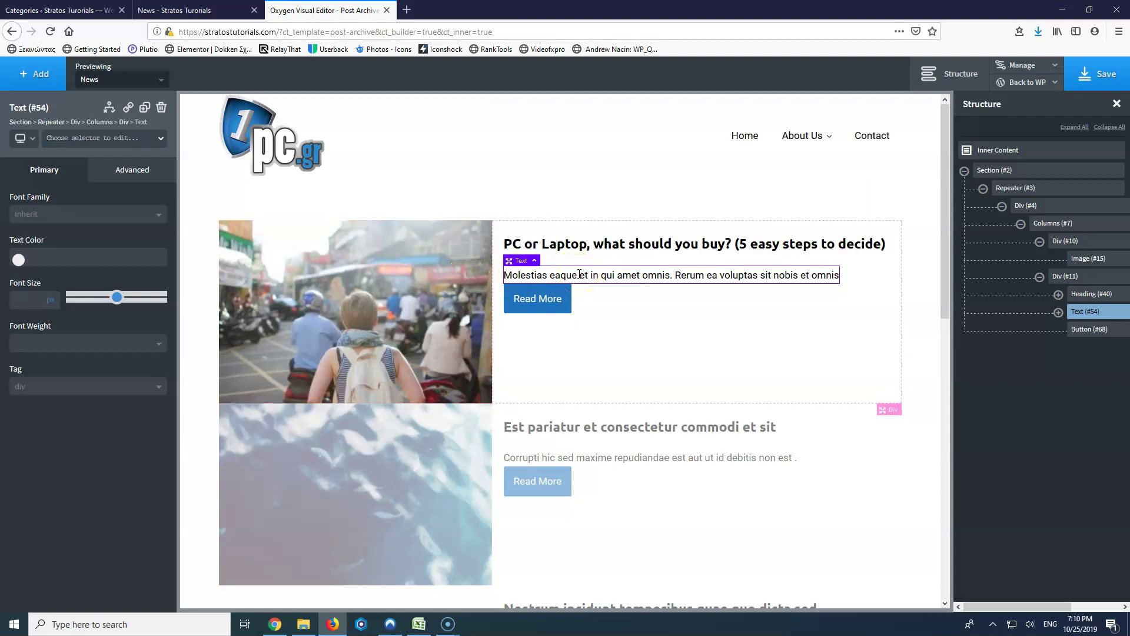
click(532, 274)
drag(558, 286, 560, 305)
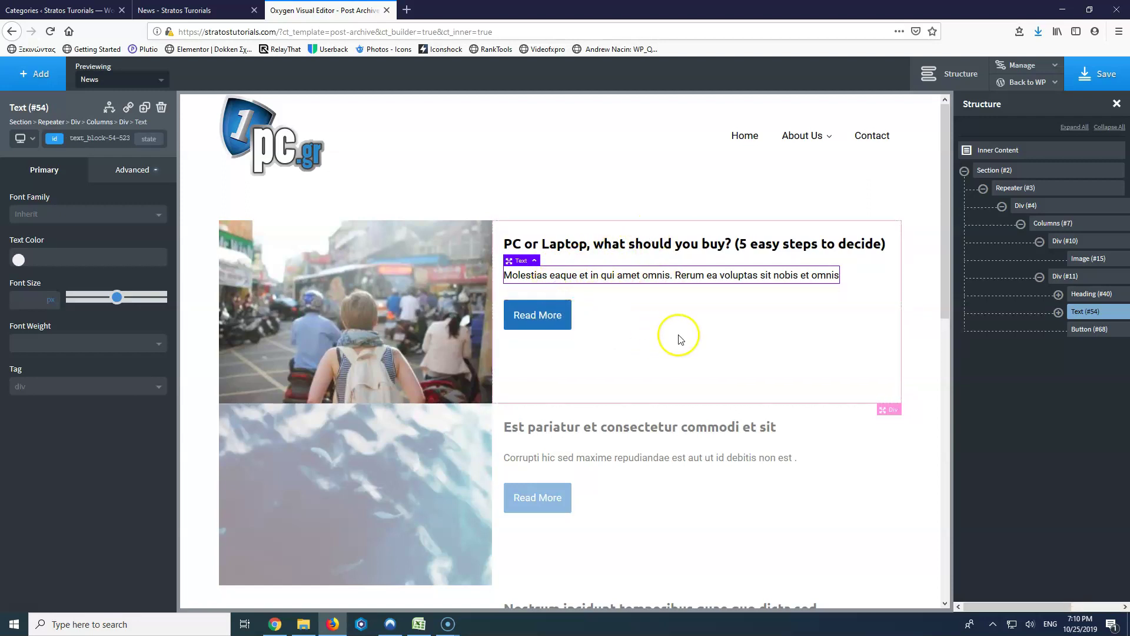
click(1089, 75)
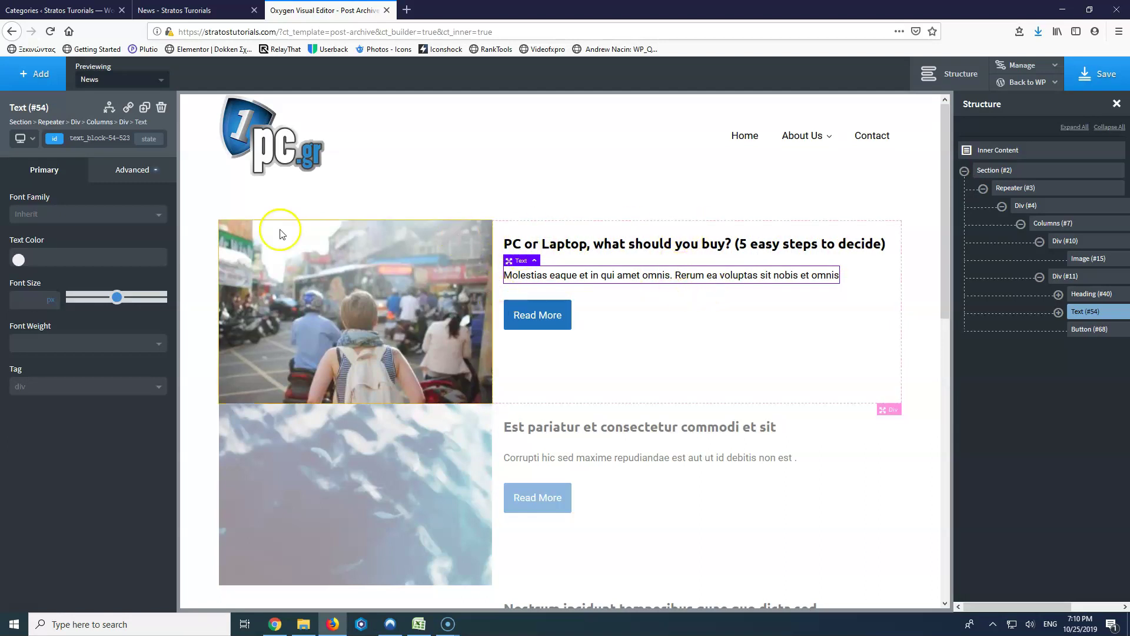
Step: Set the padding of the second column's div to 20 px top and bottom and 50 px left and right
click(1062, 278)
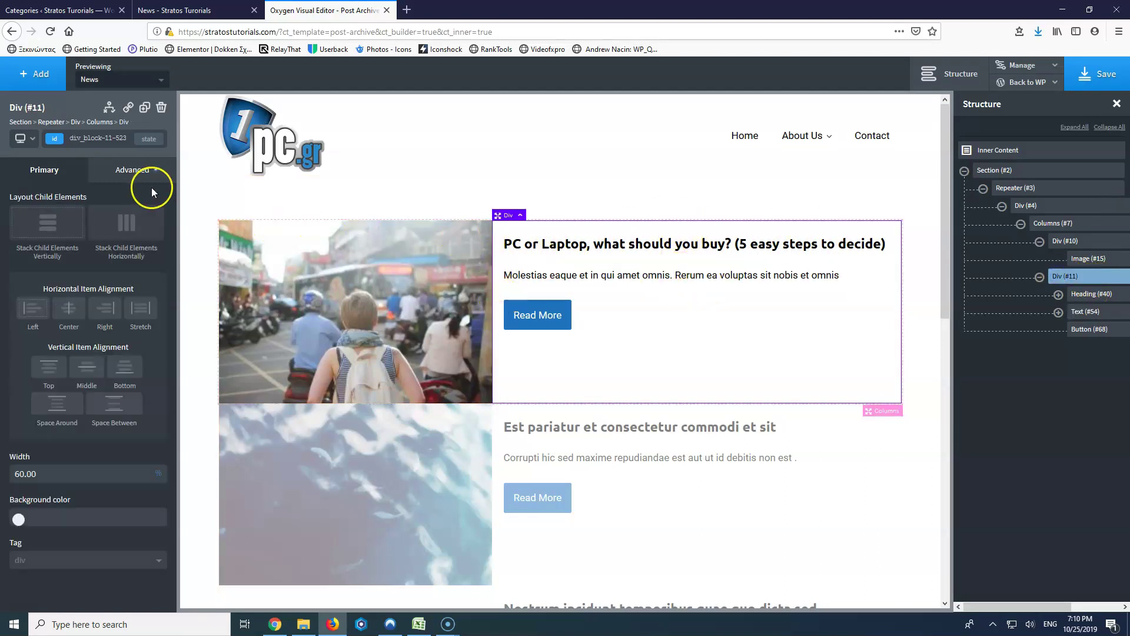
click(142, 170)
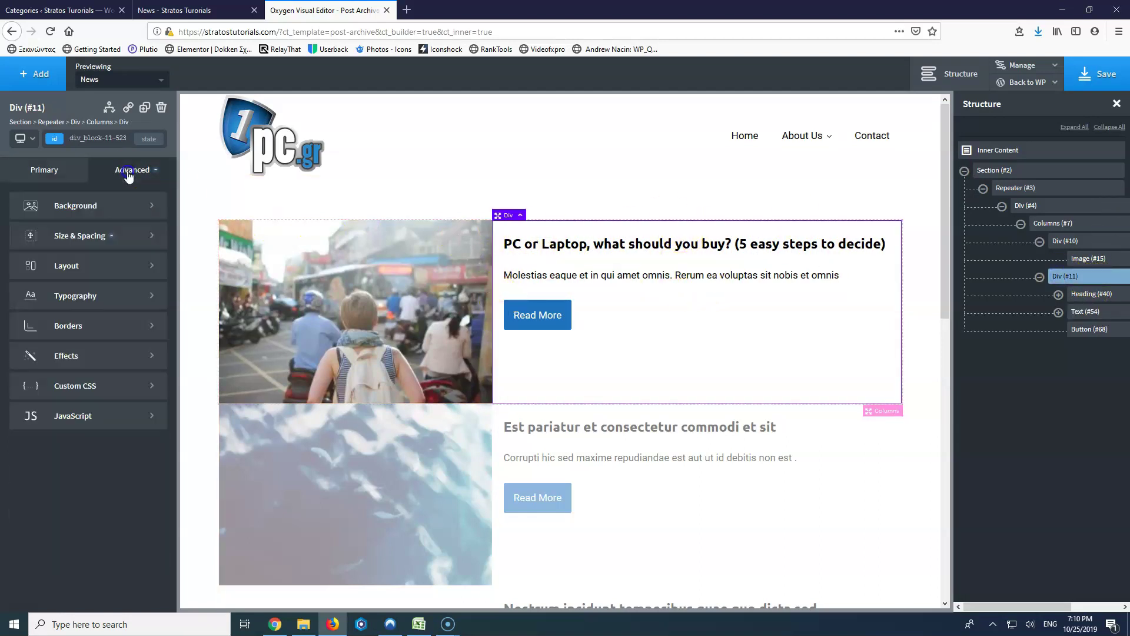
click(68, 238)
click(40, 238)
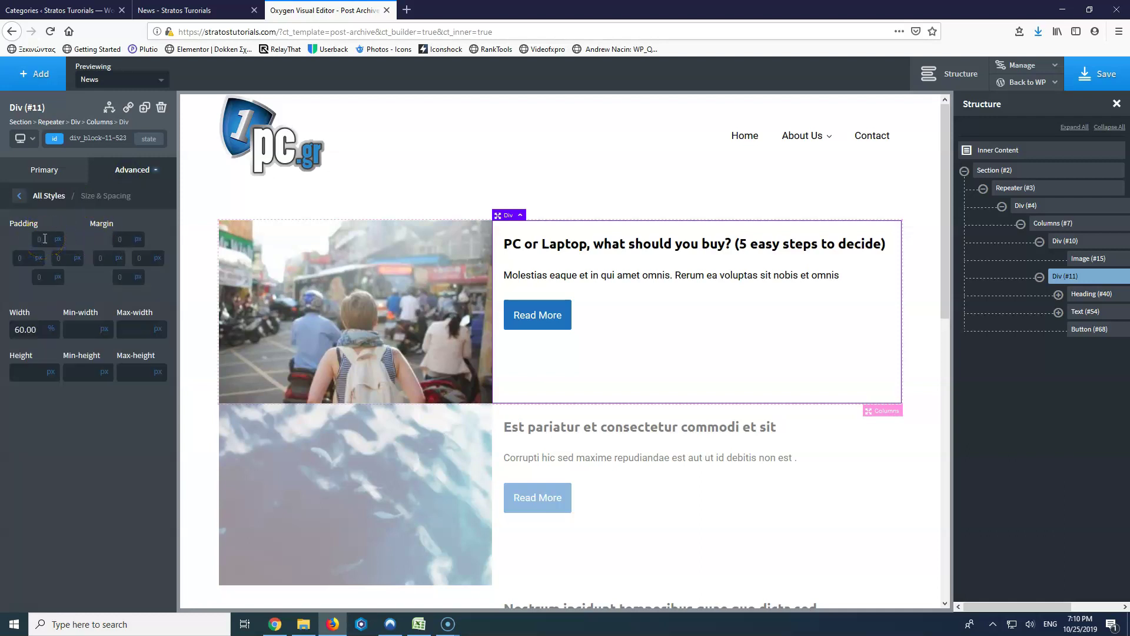
text(2020)
click(22, 258)
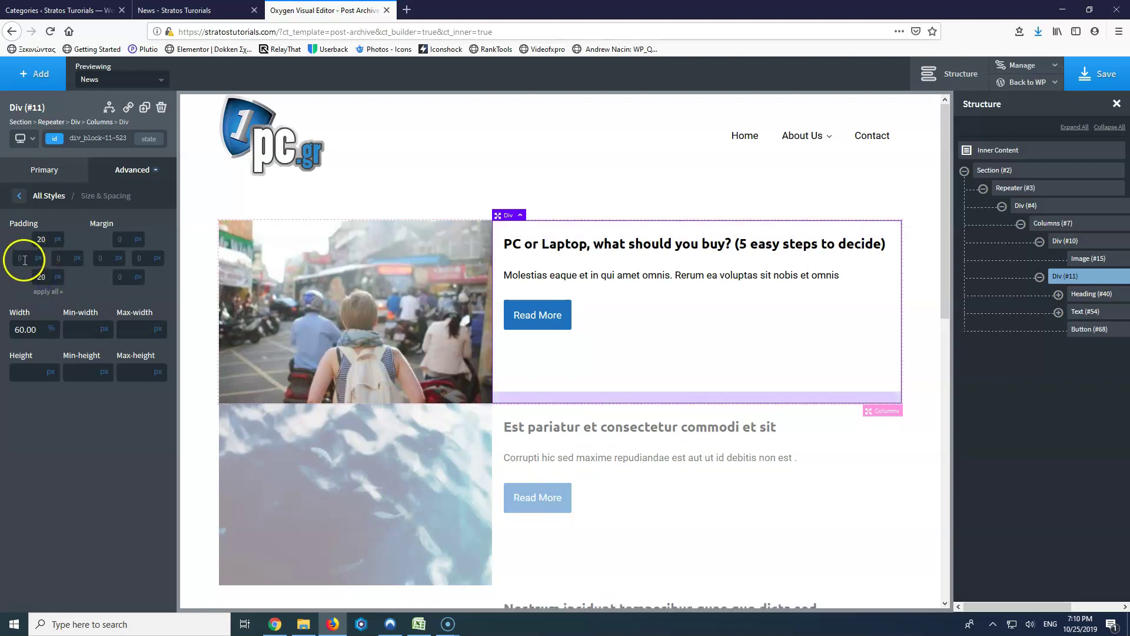
text(50)
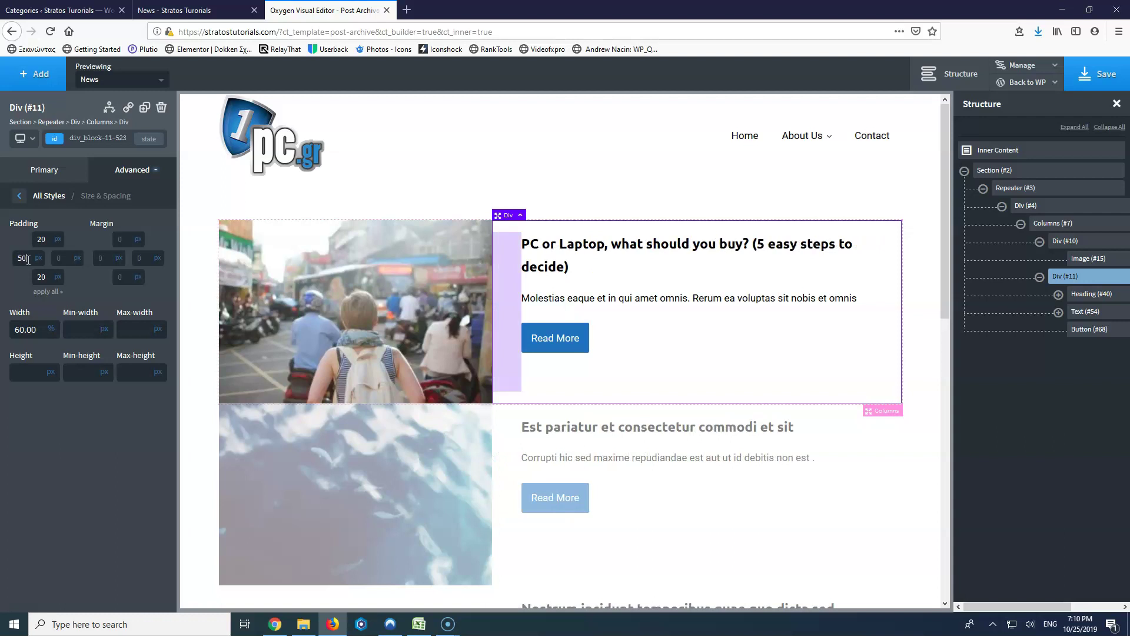
click(71, 257)
text(50)
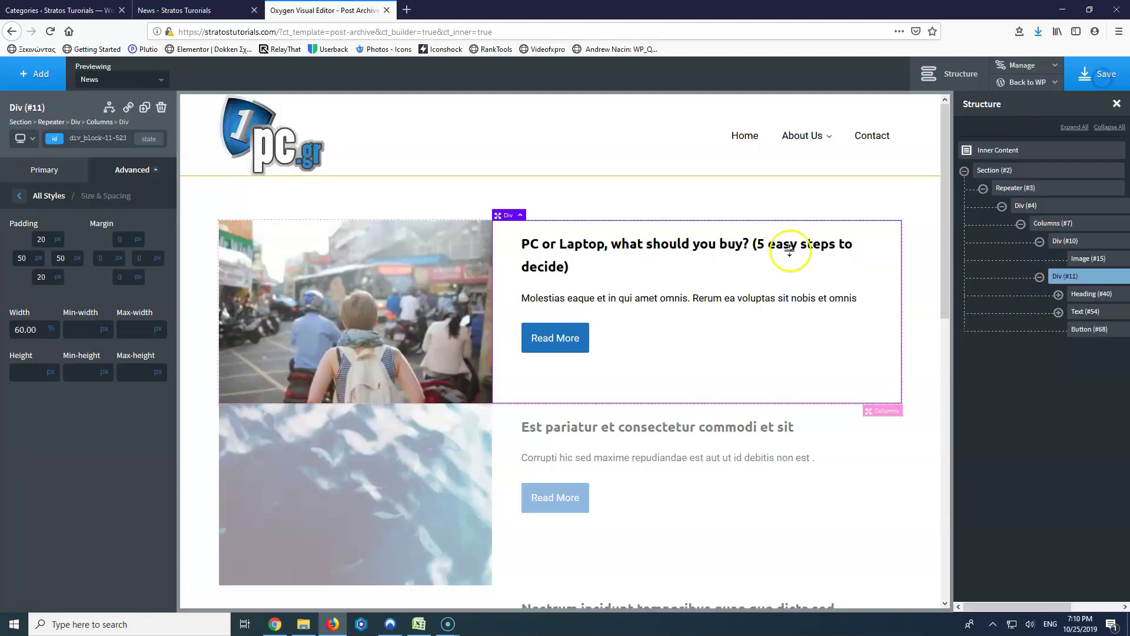
Step: Increase the bottom margins of the excerpt text and the post title heading in the second column
click(546, 325)
click(574, 317)
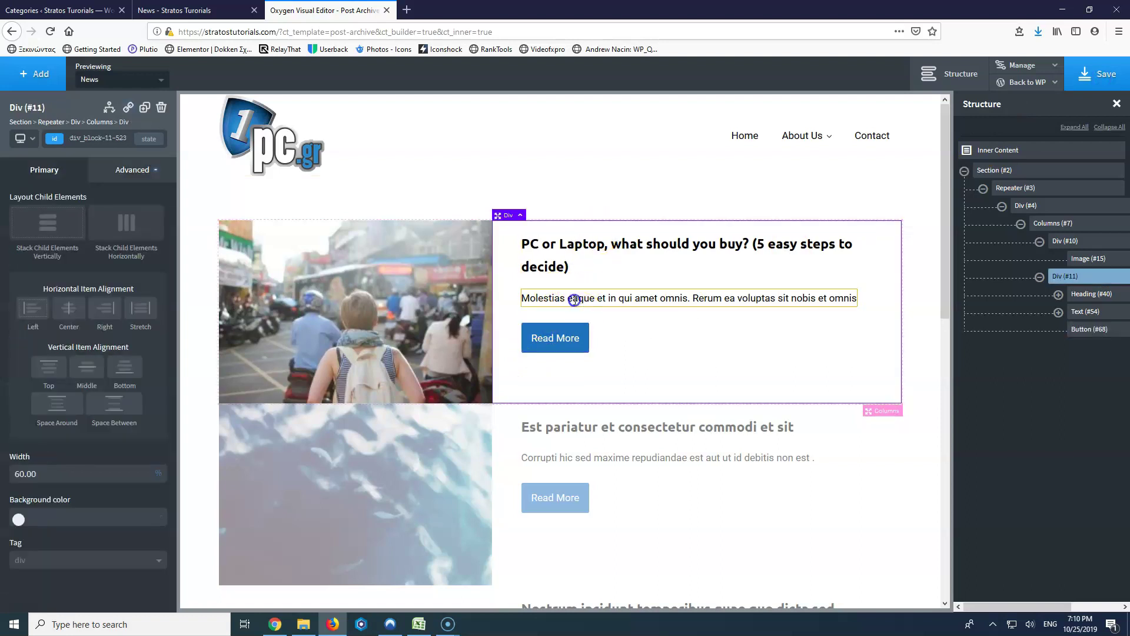
click(574, 298)
drag(560, 313, 559, 329)
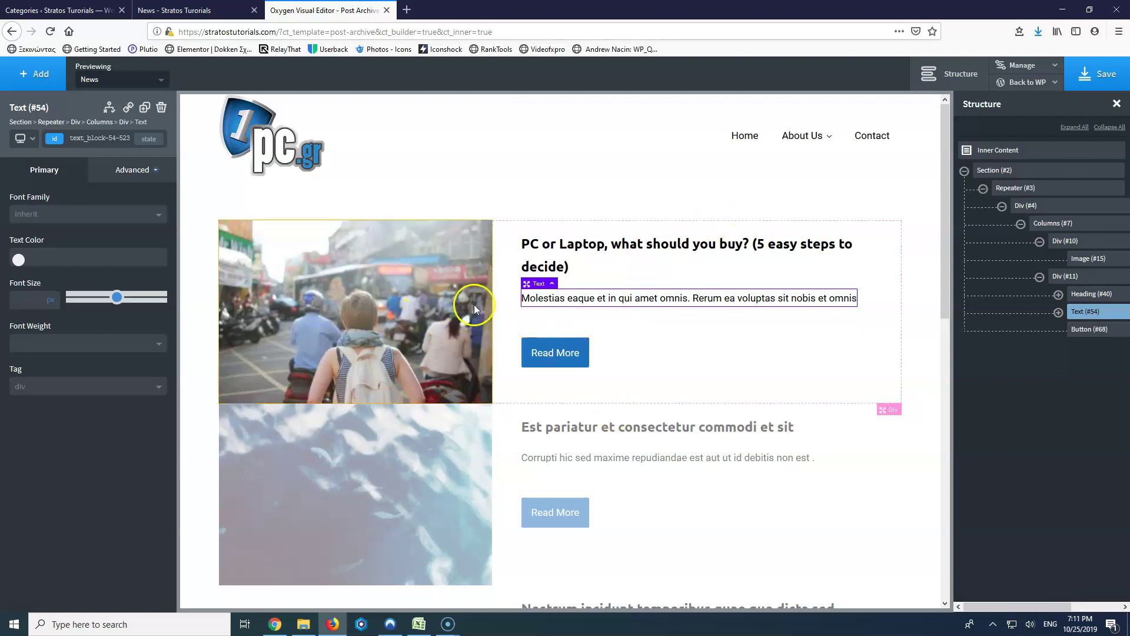
click(584, 276)
drag(558, 291, 557, 297)
click(551, 339)
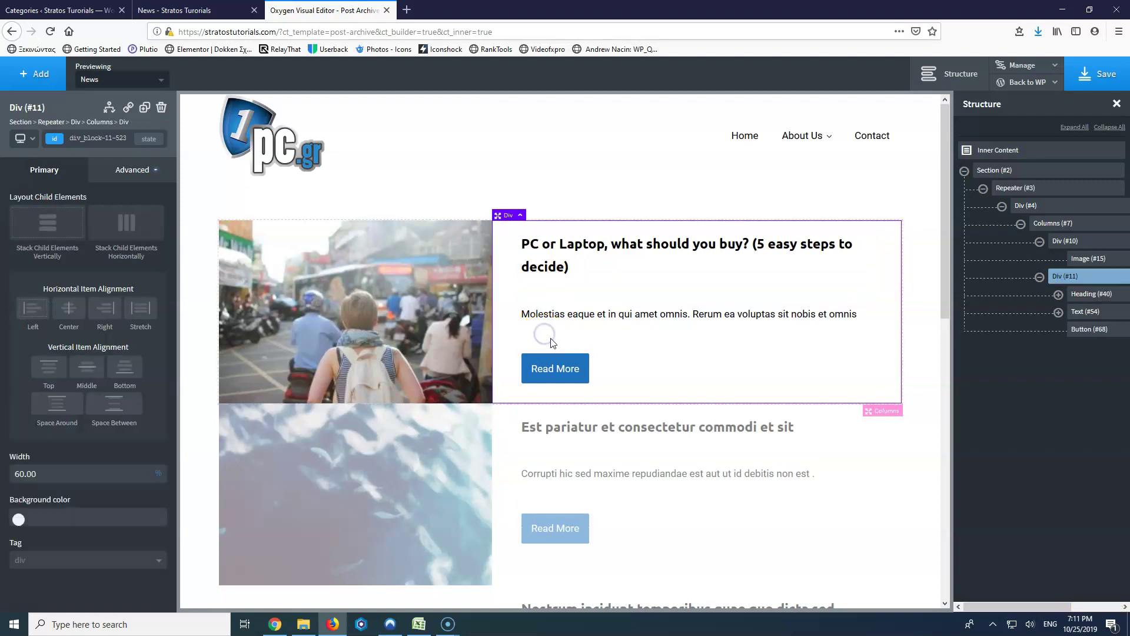
Step: Save the template and reload the News category page to check the spacing of the posts
scroll(596, 377, down, 10)
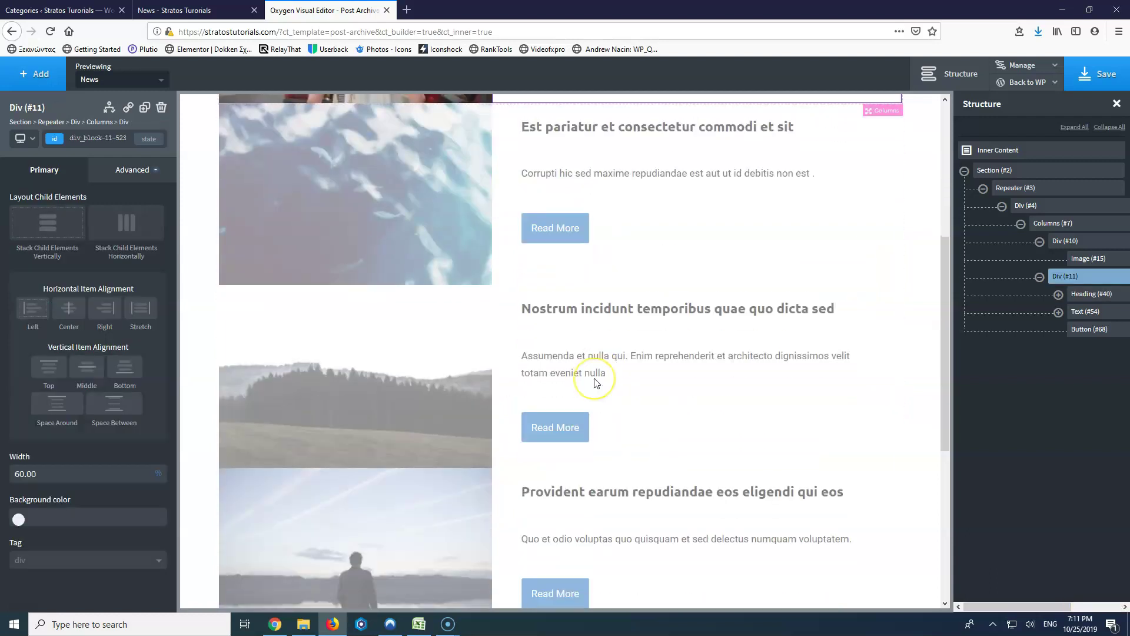
scroll(594, 383, up, 6)
scroll(594, 380, up, 3)
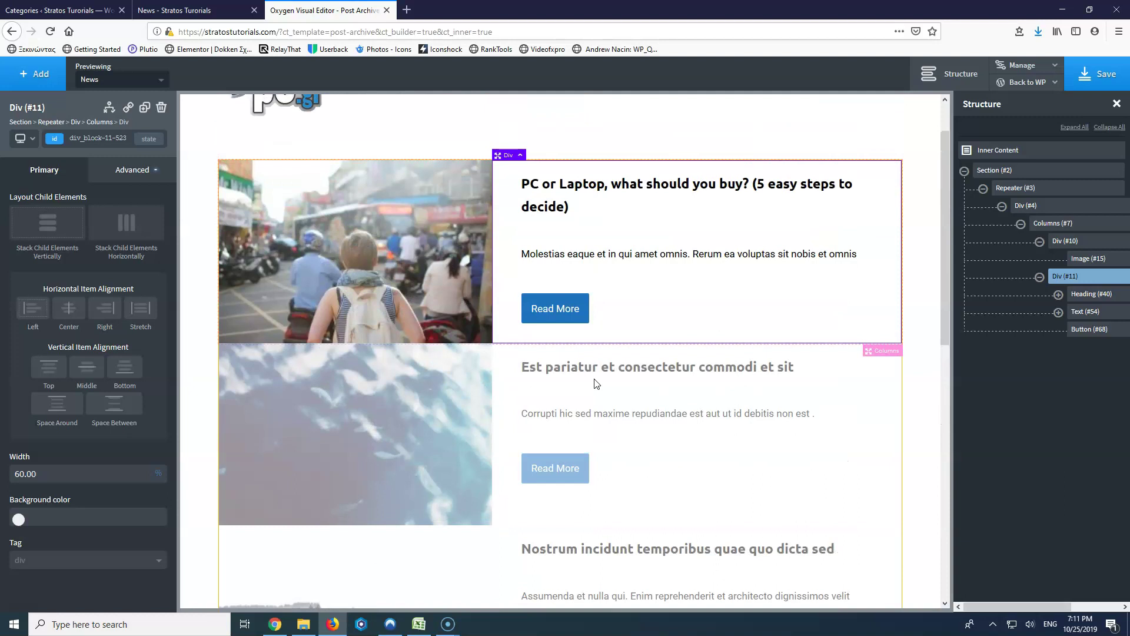
click(1093, 75)
click(218, 8)
click(45, 34)
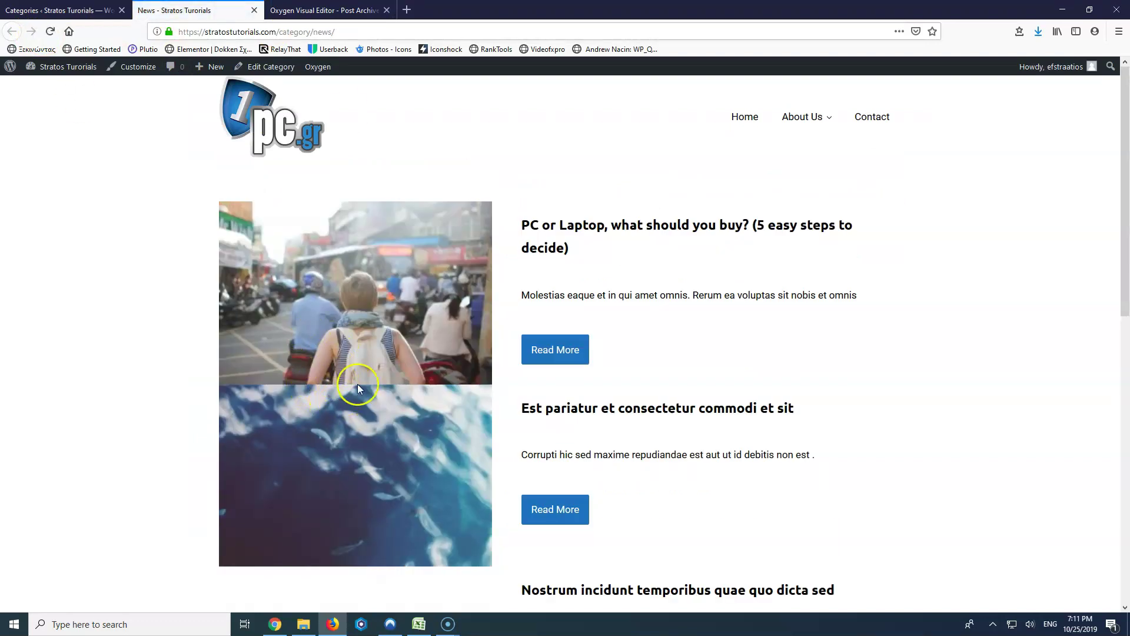
Step: Return to the Oxygen editor and set the margin of the repeater's inner div to 20 px on all four sides
click(323, 10)
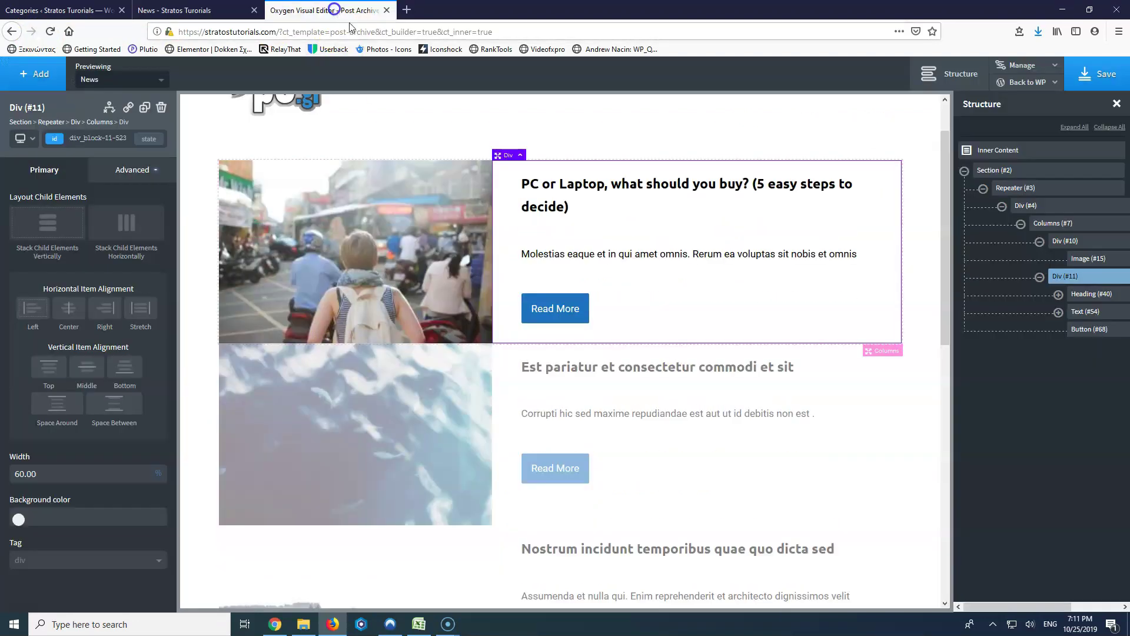
click(1027, 206)
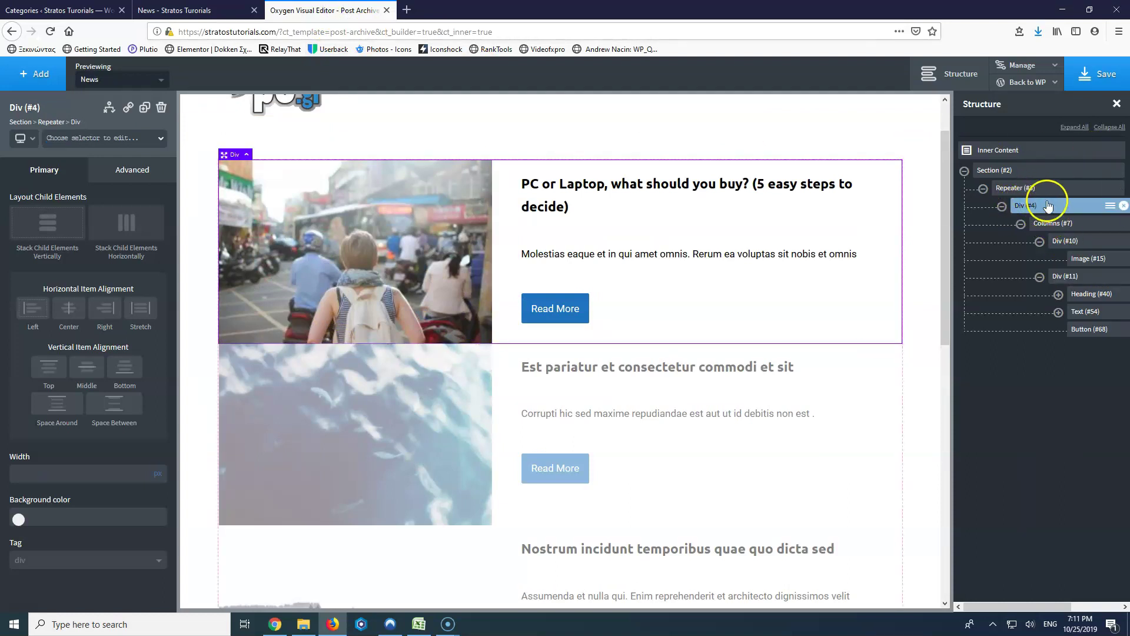
click(132, 170)
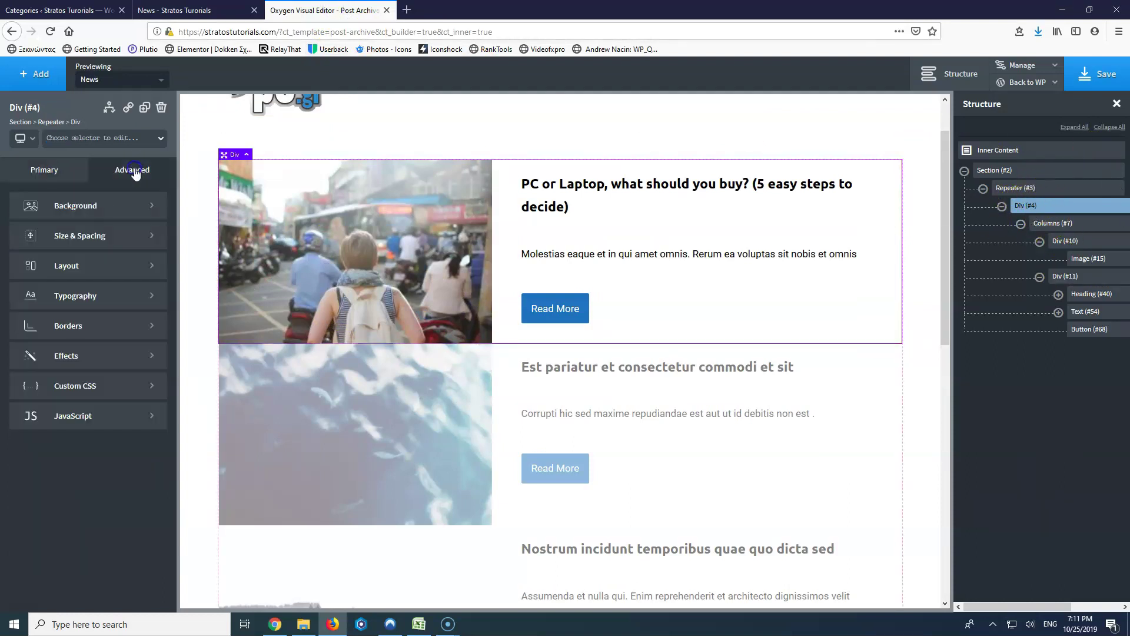
click(73, 246)
click(122, 240)
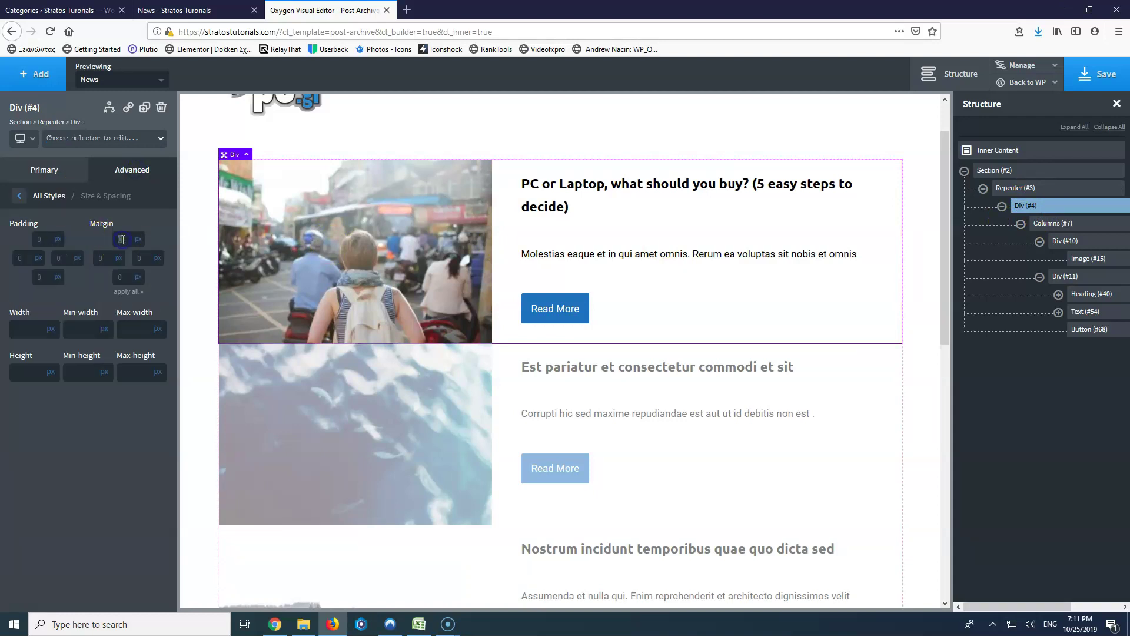
text(20)
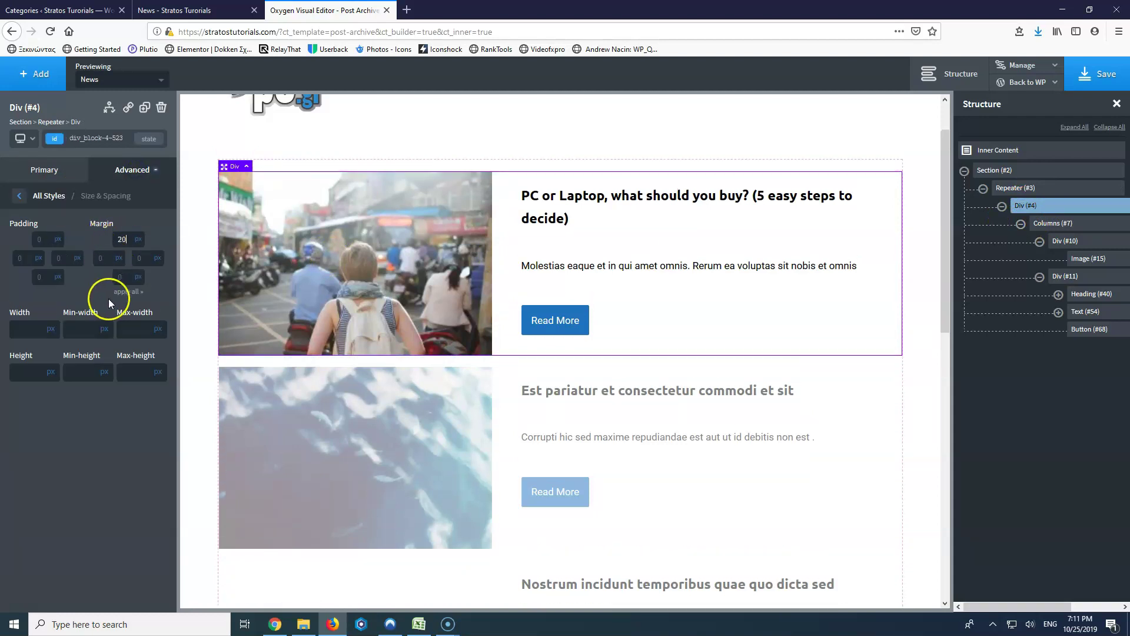
click(125, 293)
click(411, 218)
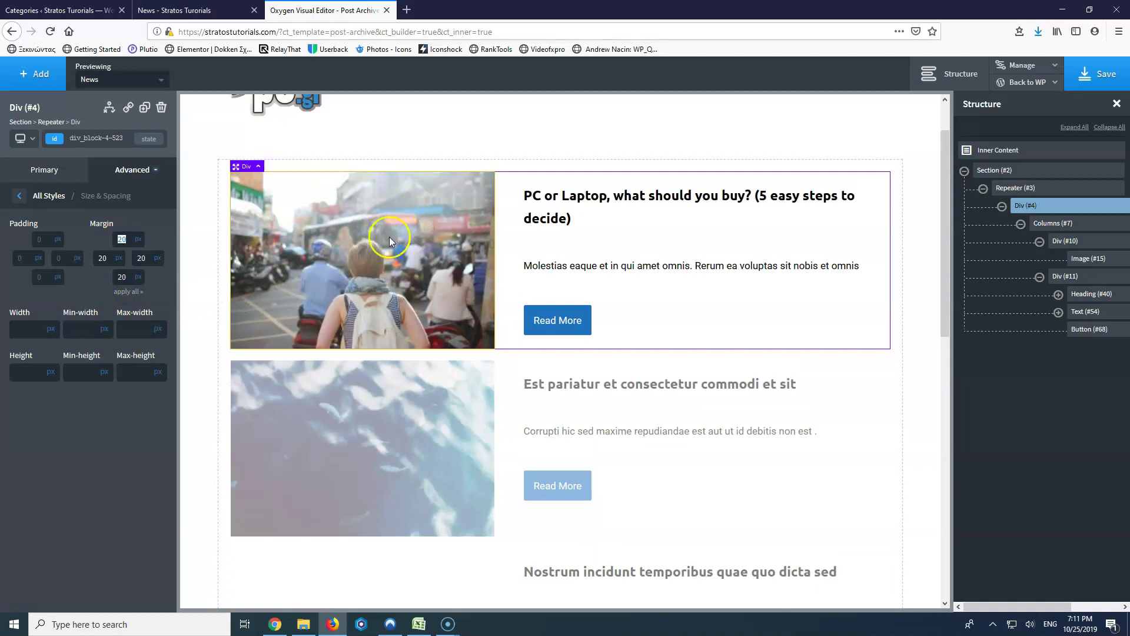
Step: Give the repeater's div a black box shadow colour with reduced opacity, rgba(0,0,0,0.31)
click(25, 201)
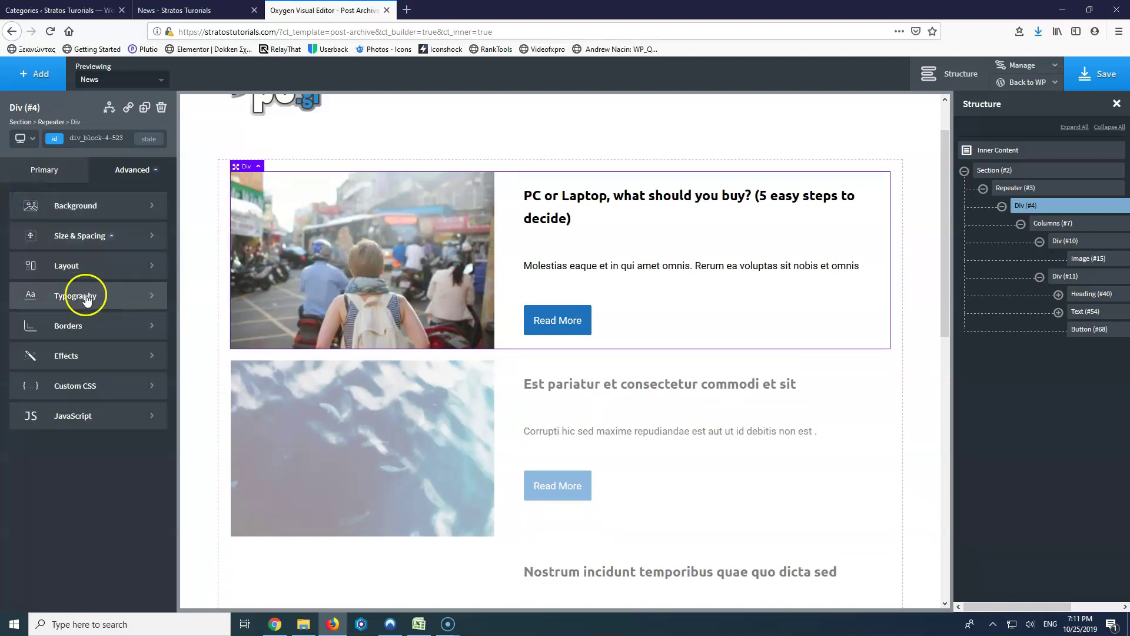
click(67, 364)
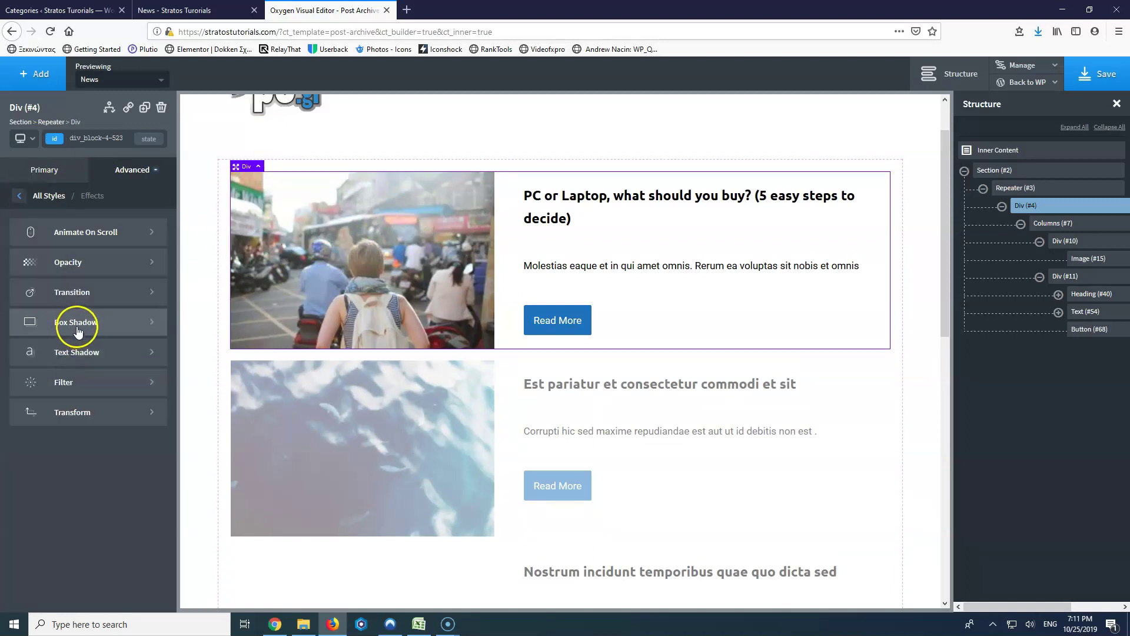
click(75, 325)
click(18, 286)
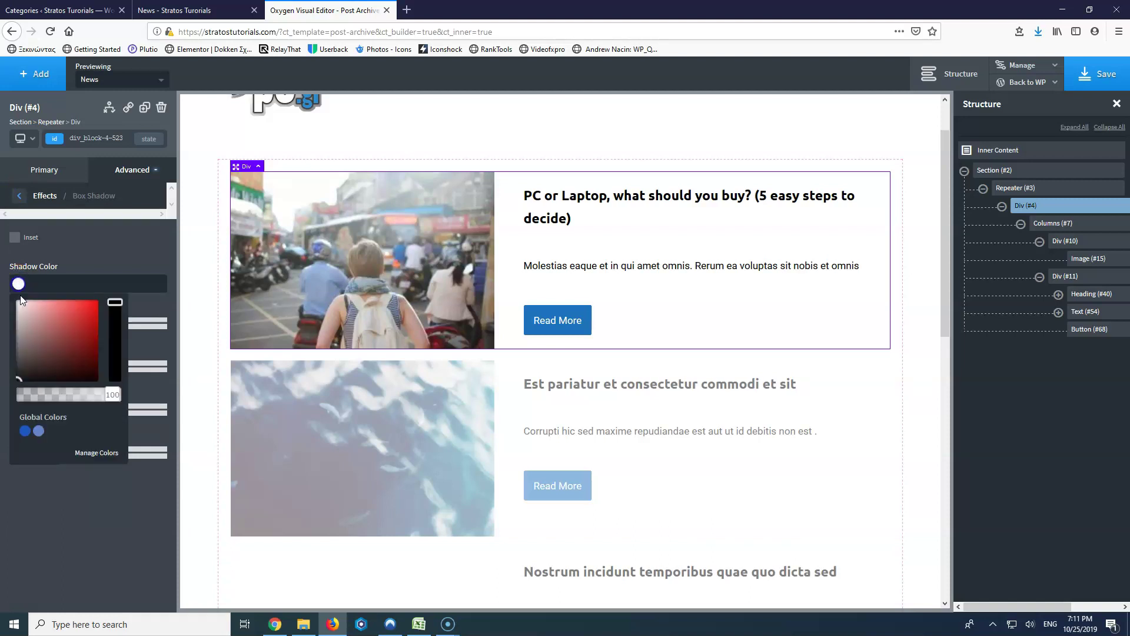
drag(7, 393, 7, 392)
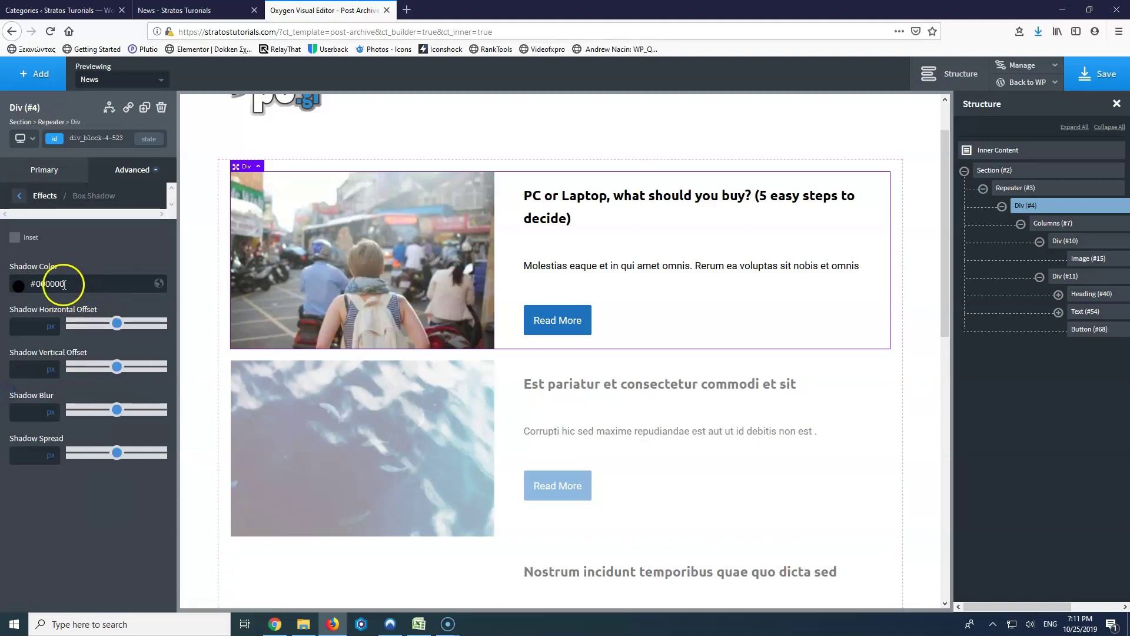
click(37, 287)
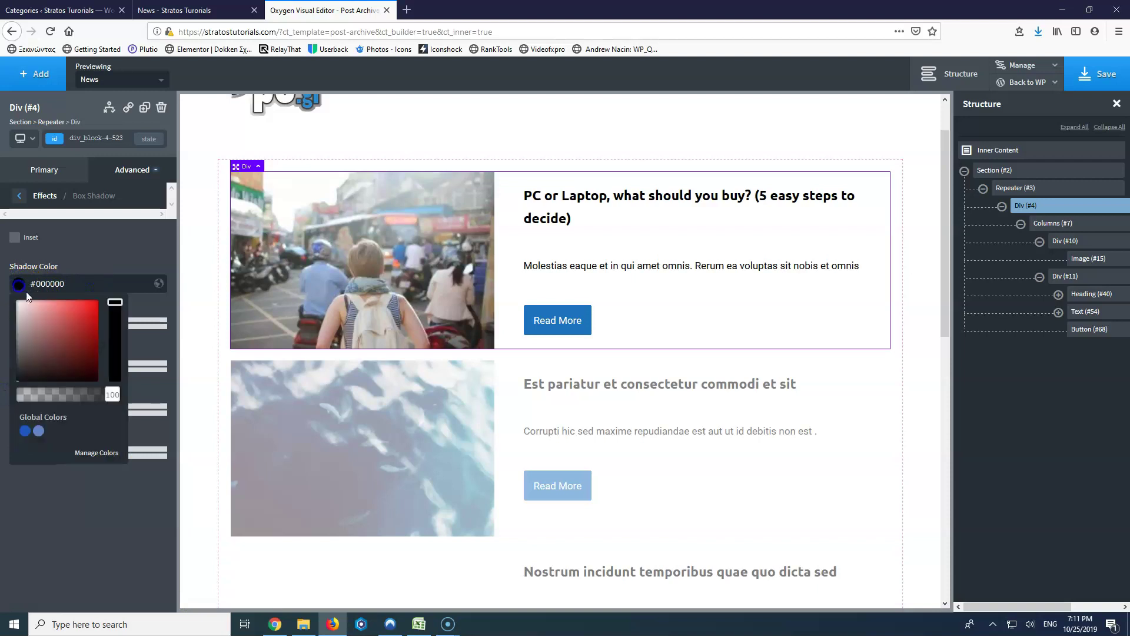
drag(111, 396, 68, 399)
click(55, 505)
Step: Set the box shadow's vertical offset to 0 px and save the template
click(27, 325)
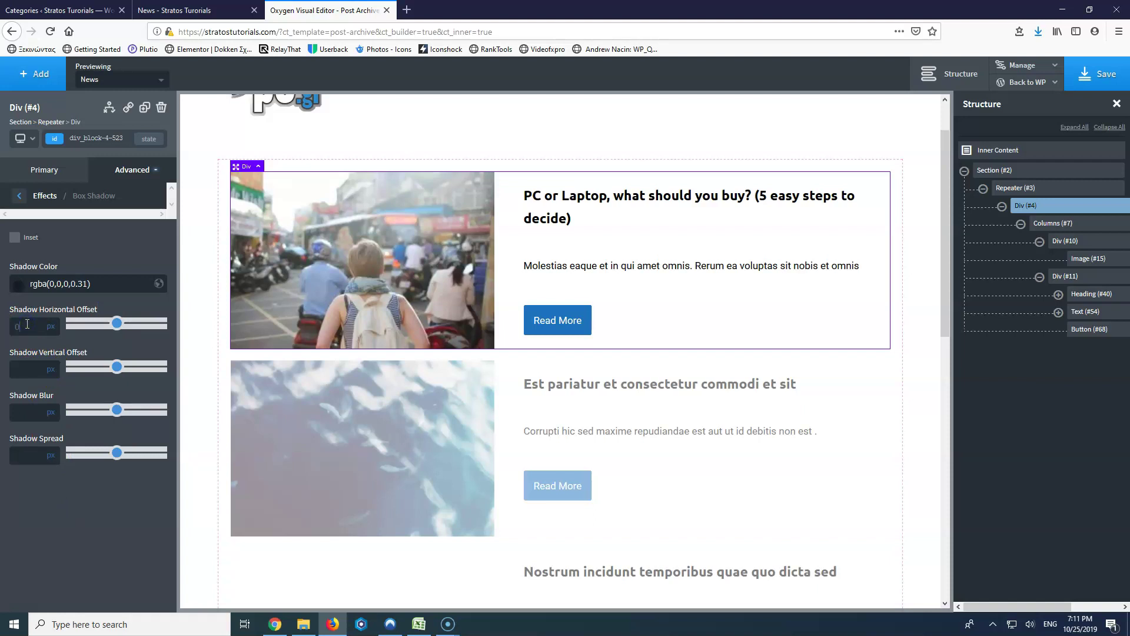
click(20, 368)
text(0)
click(1097, 73)
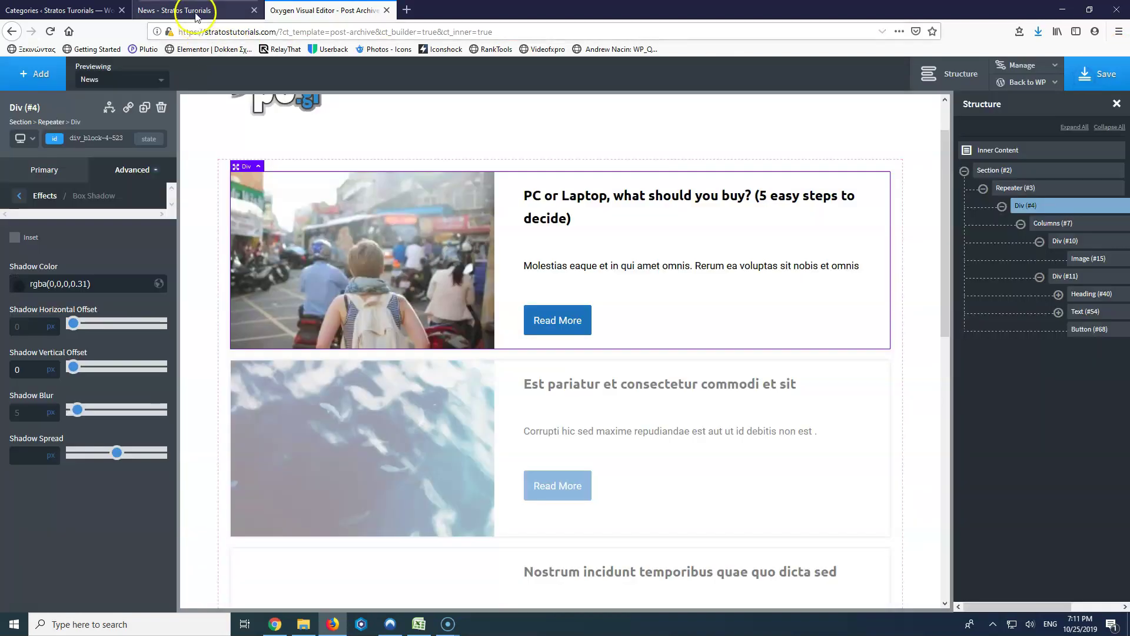
Step: Reload the live News category page, examine its post cards, and return to the Oxygen editor
click(196, 11)
click(50, 32)
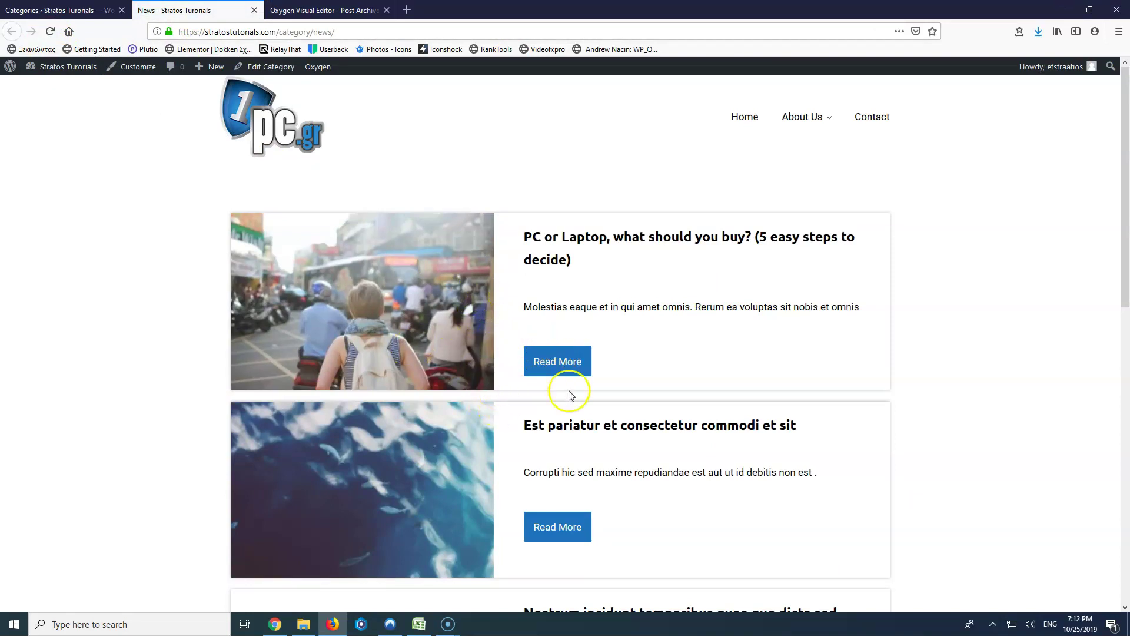
scroll(608, 393, down, 10)
scroll(610, 390, up, 4)
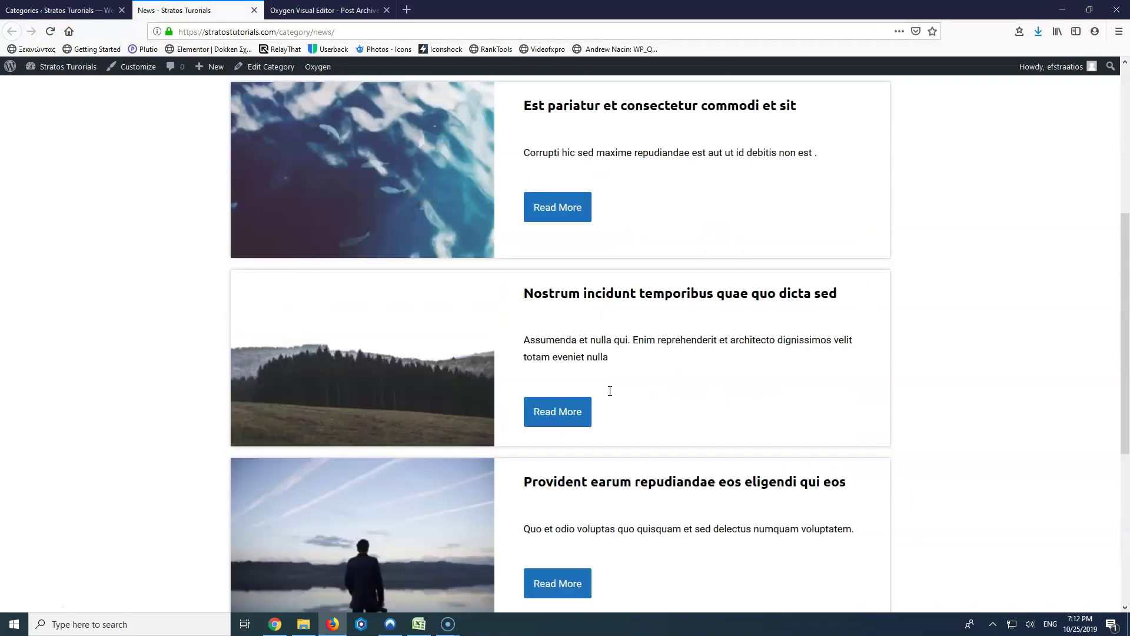
scroll(610, 391, up, 5)
click(307, 11)
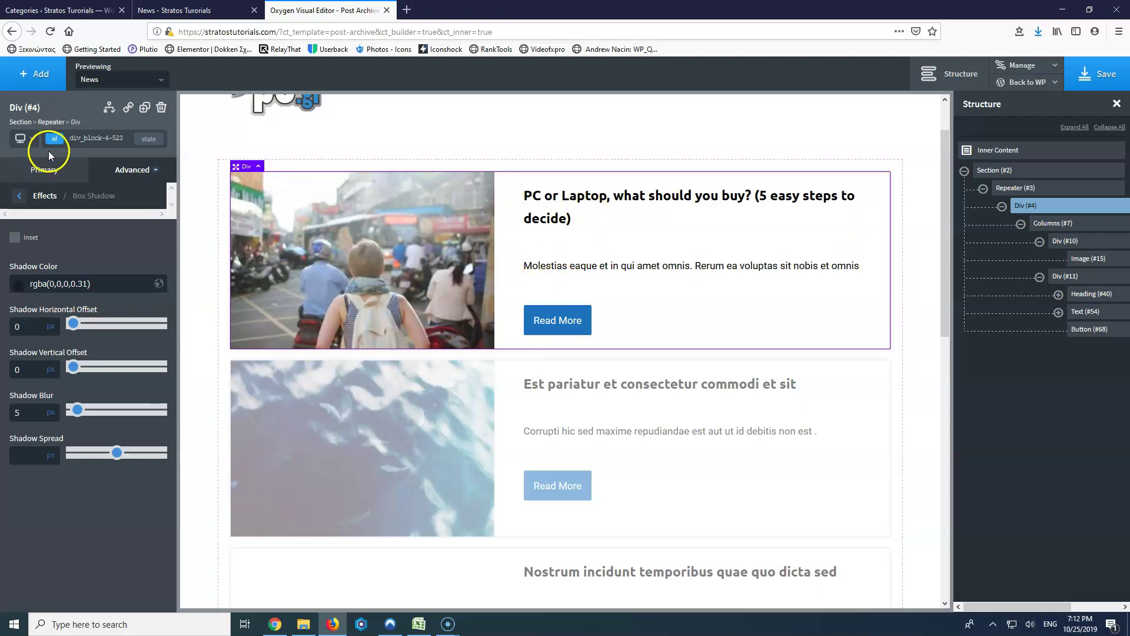
Step: Preview the post cards at the page container (1200px) and less than 992px breakpoints
click(27, 139)
click(37, 175)
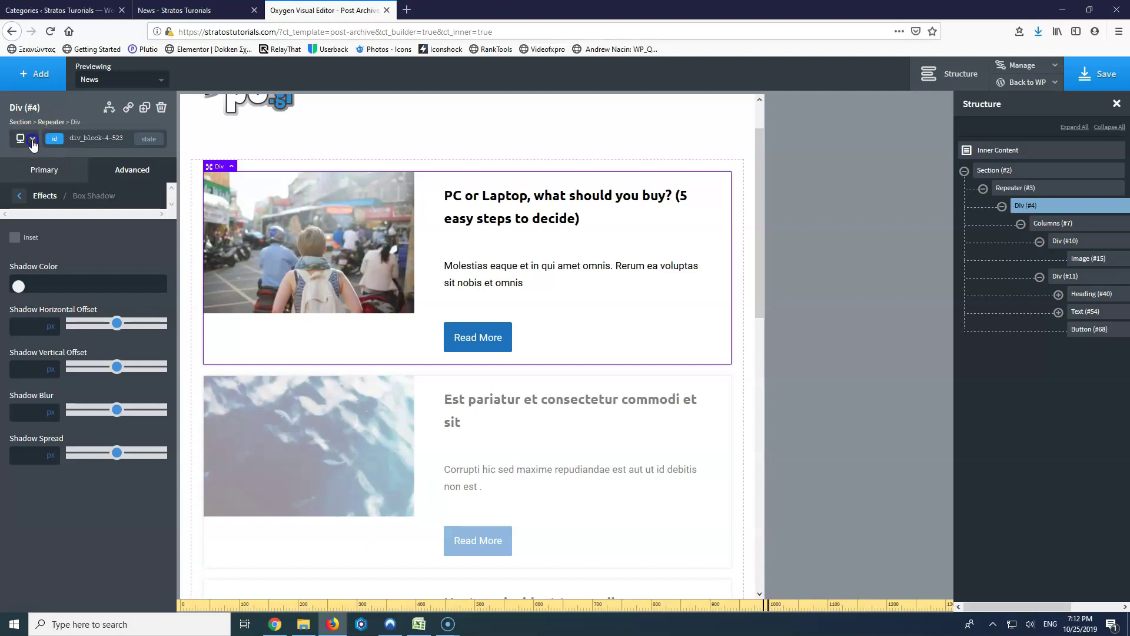
click(32, 140)
click(35, 189)
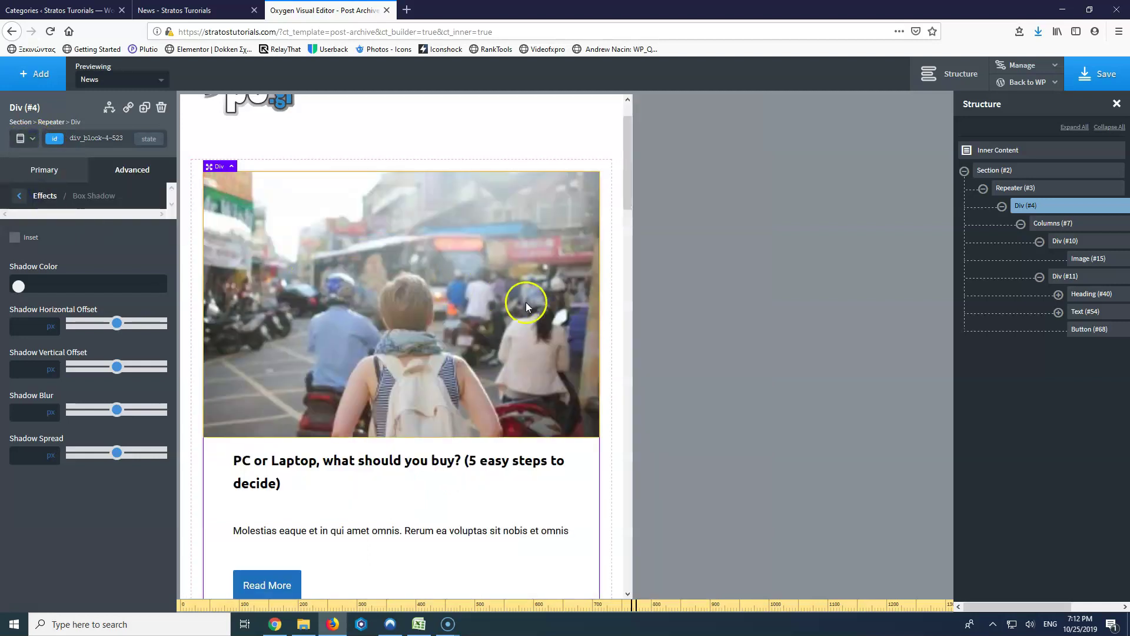
scroll(525, 306, down, 4)
scroll(524, 303, up, 3)
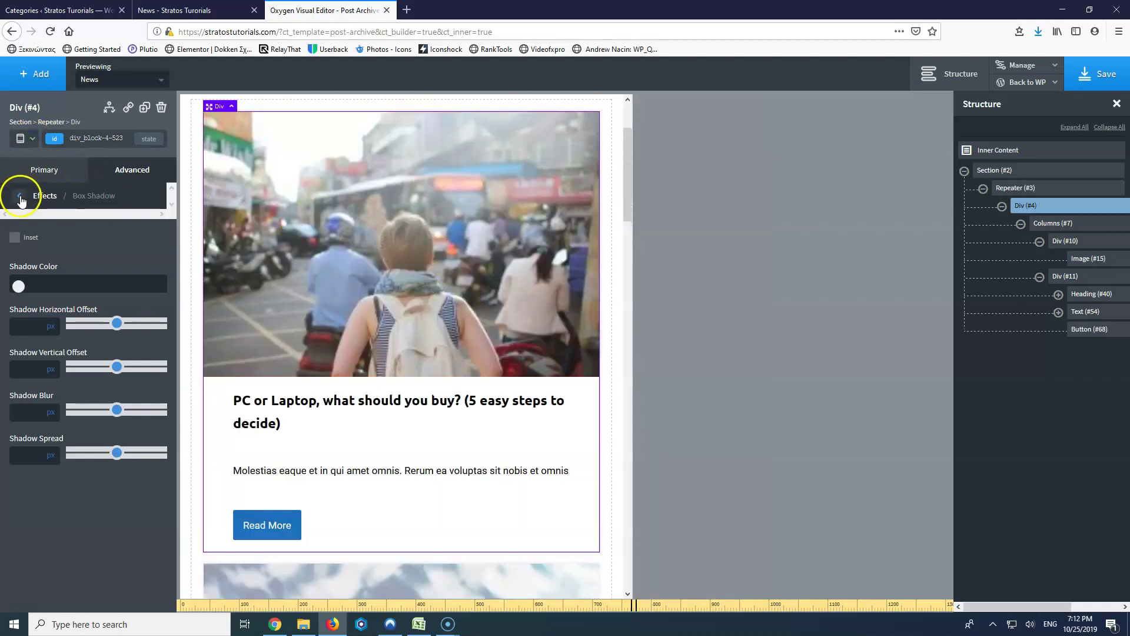
click(16, 199)
click(38, 171)
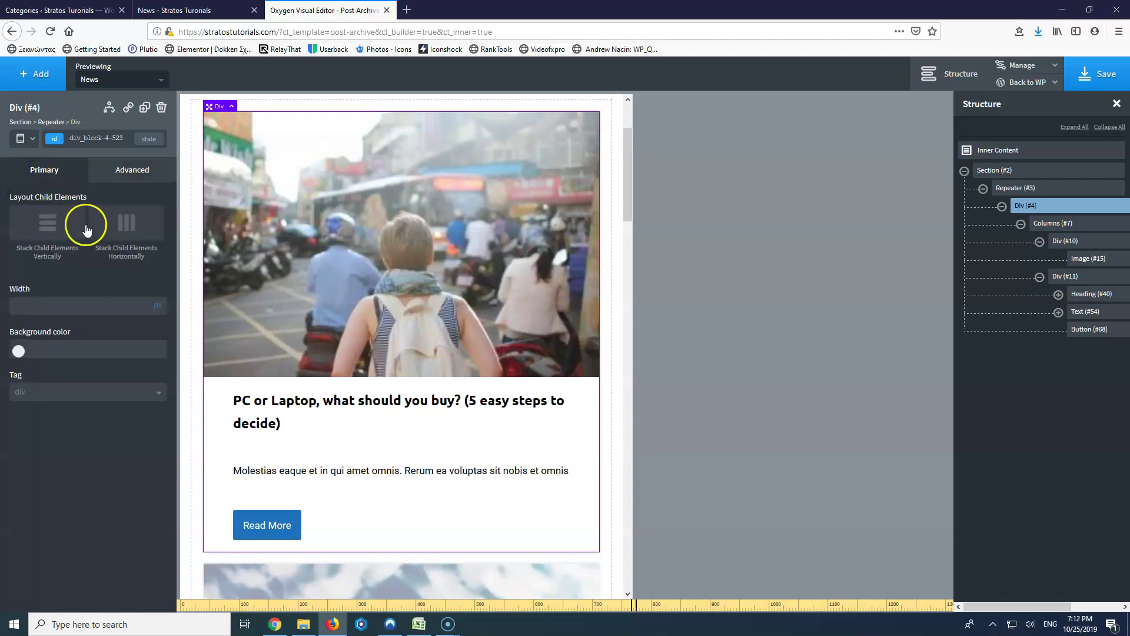
click(1015, 188)
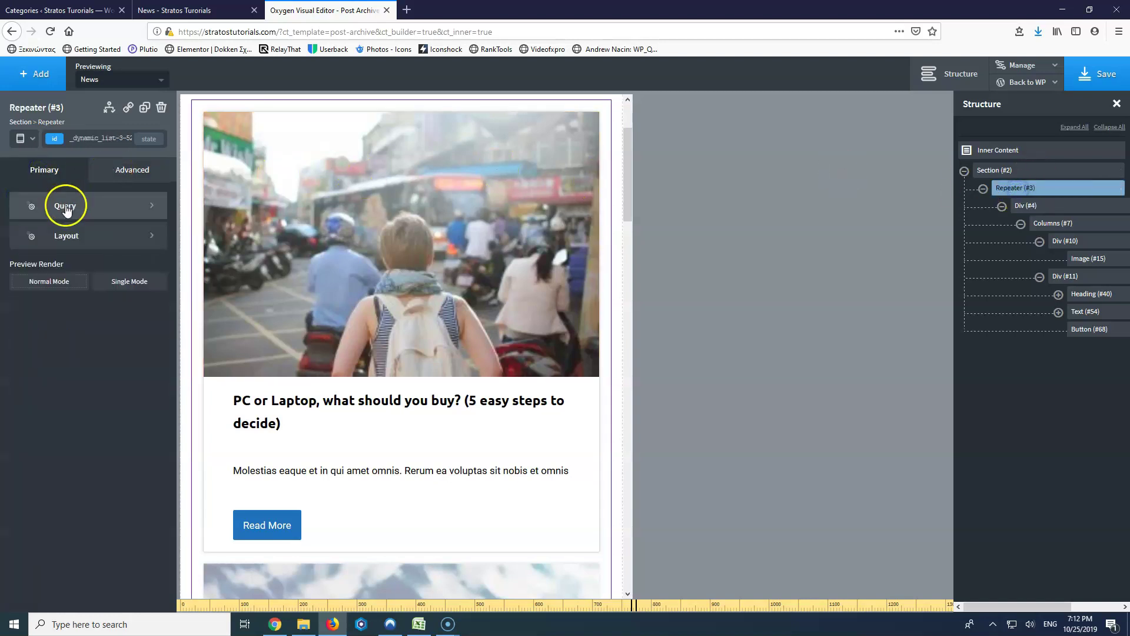
click(67, 234)
click(19, 198)
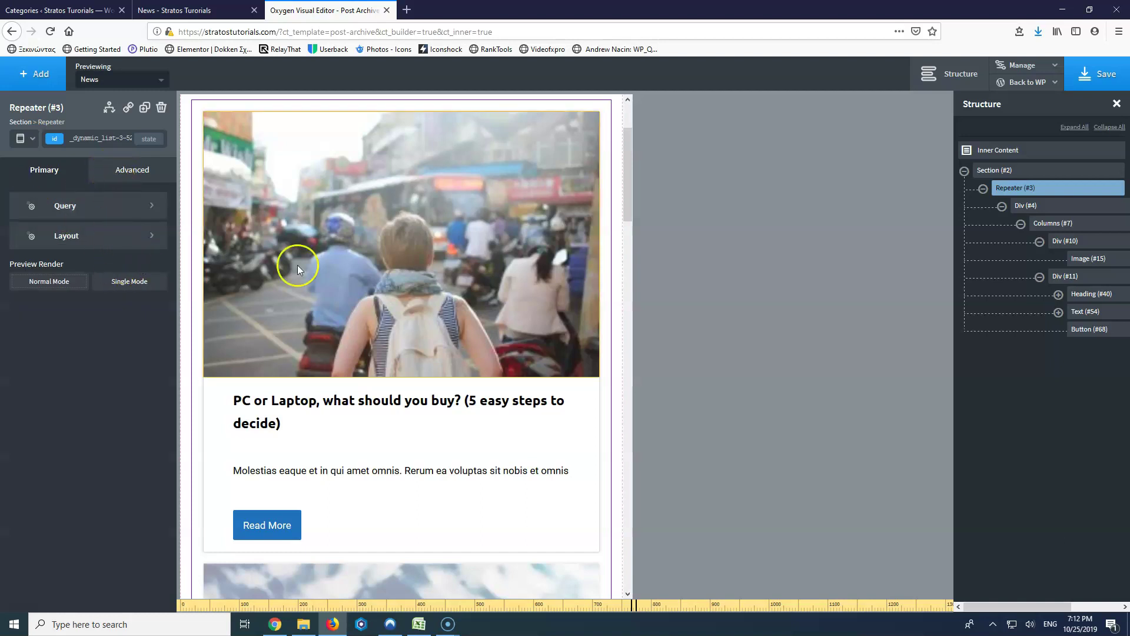
click(1048, 209)
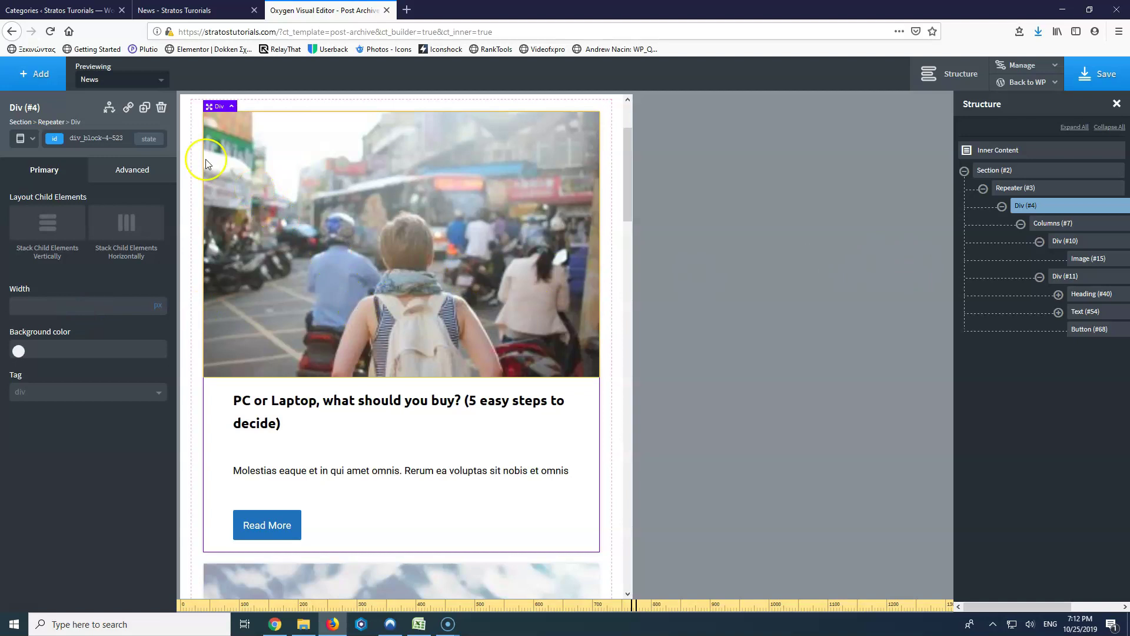
Step: Try stacking the post card's columns vertically only at less than 768px, and restore the less than 992px stacking option
click(30, 140)
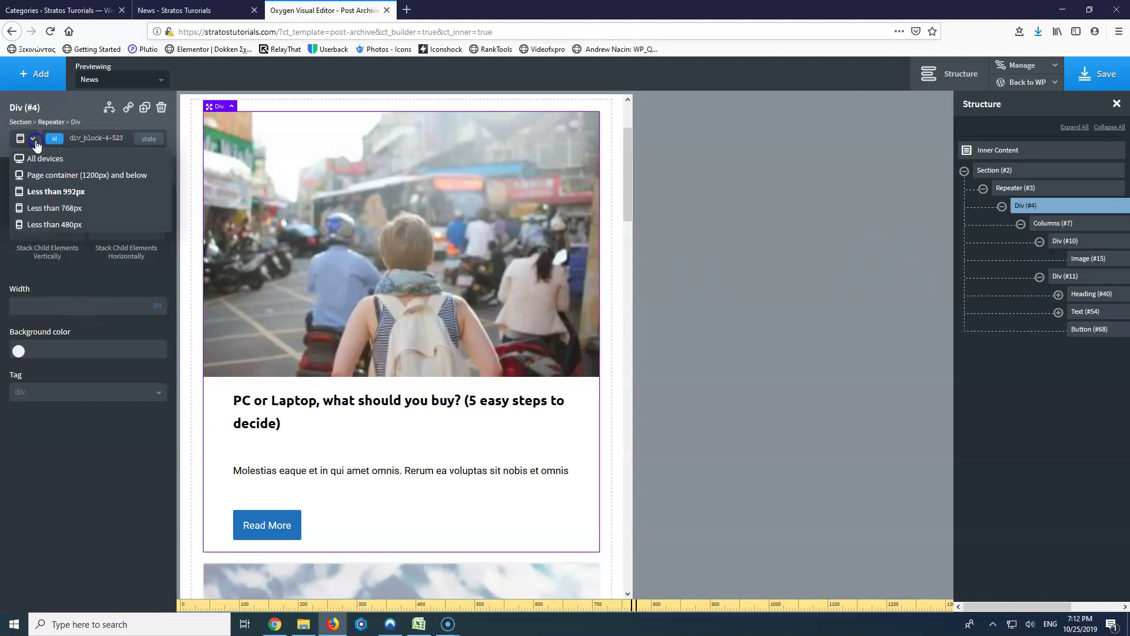
click(50, 179)
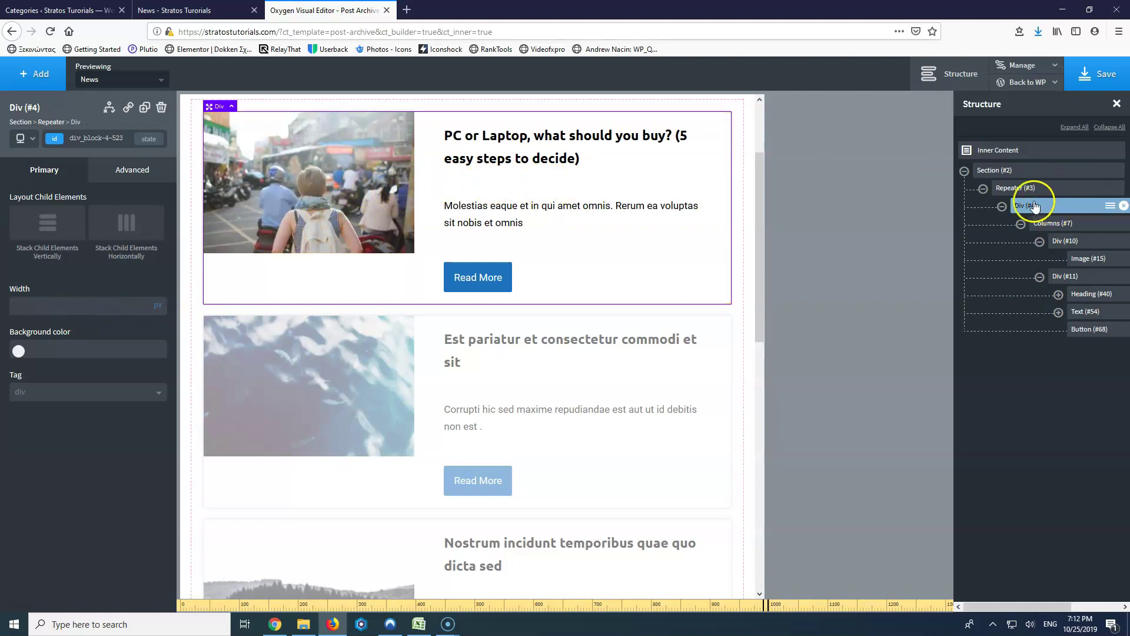
click(1044, 229)
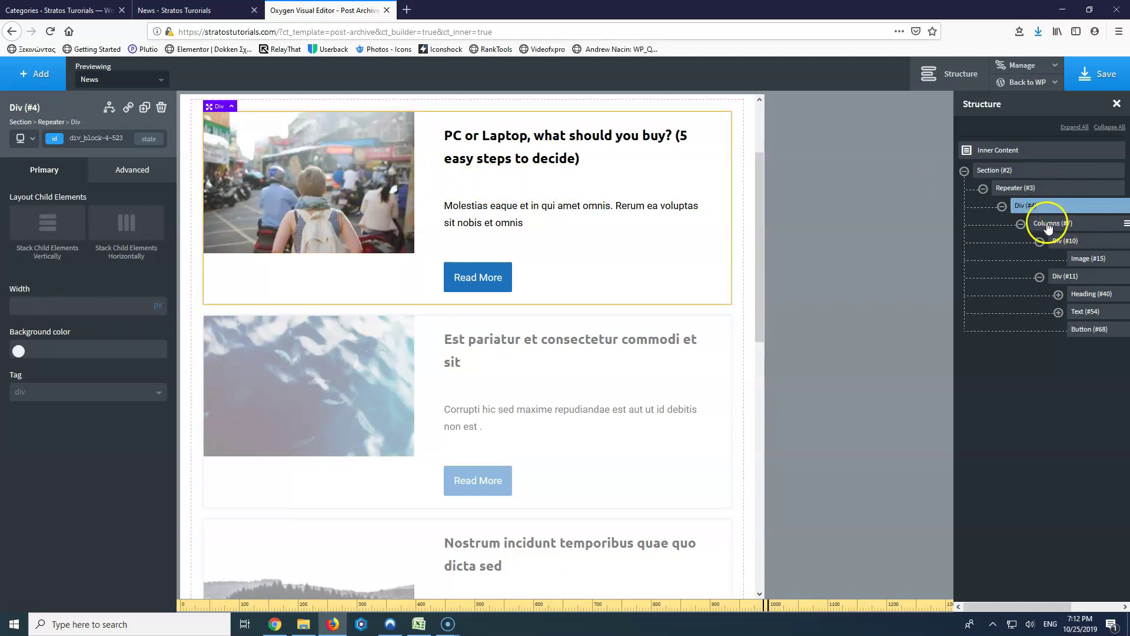
click(1063, 226)
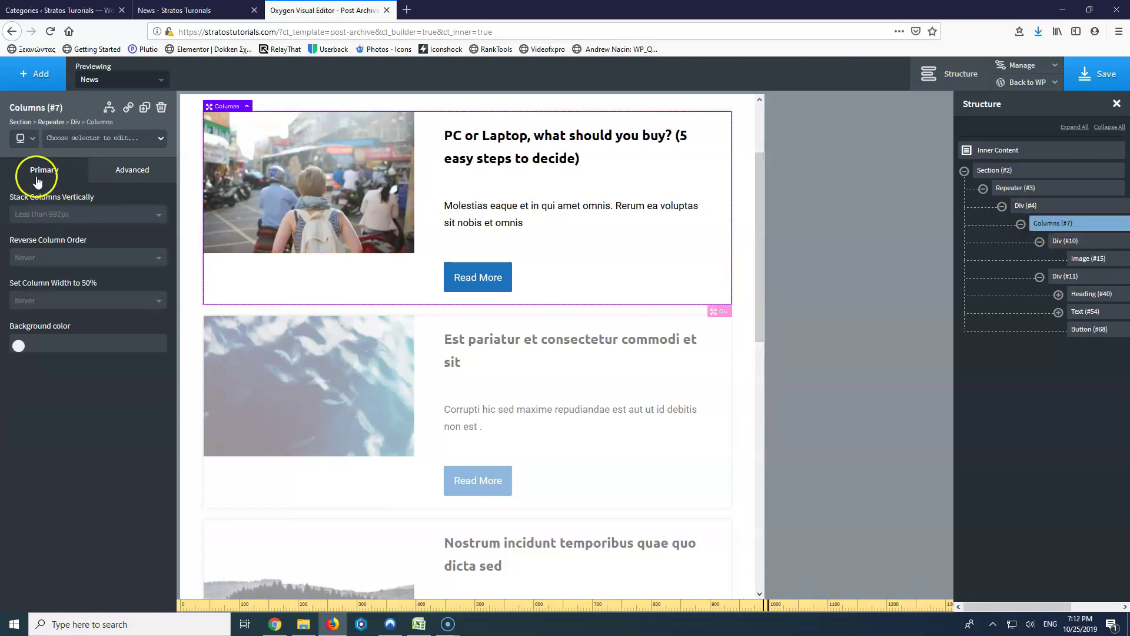
click(34, 140)
click(57, 198)
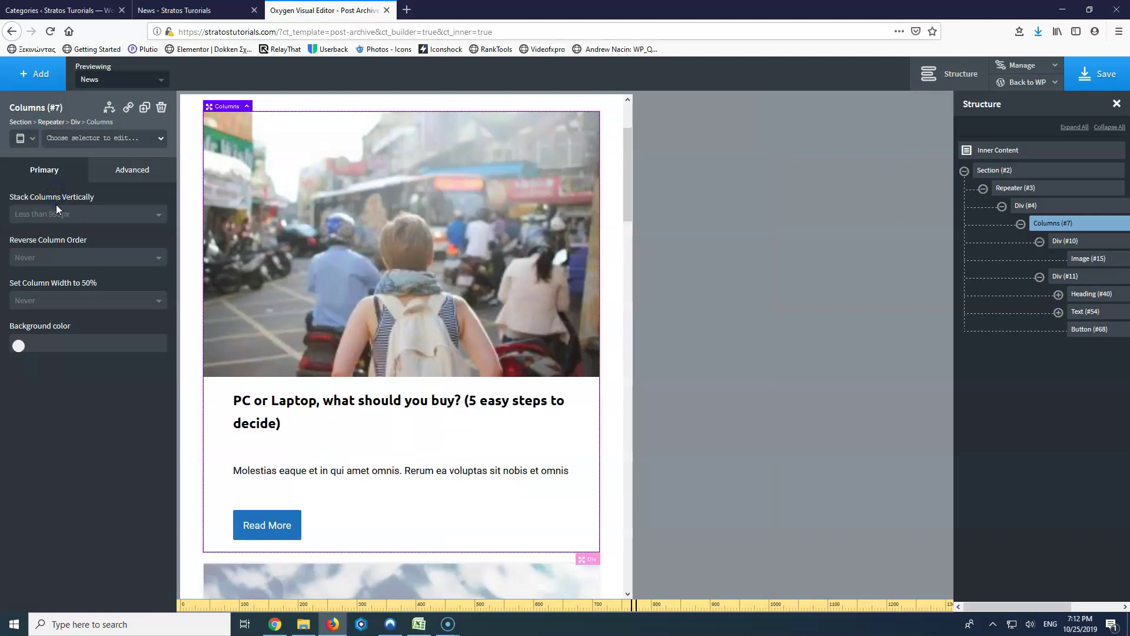
click(83, 218)
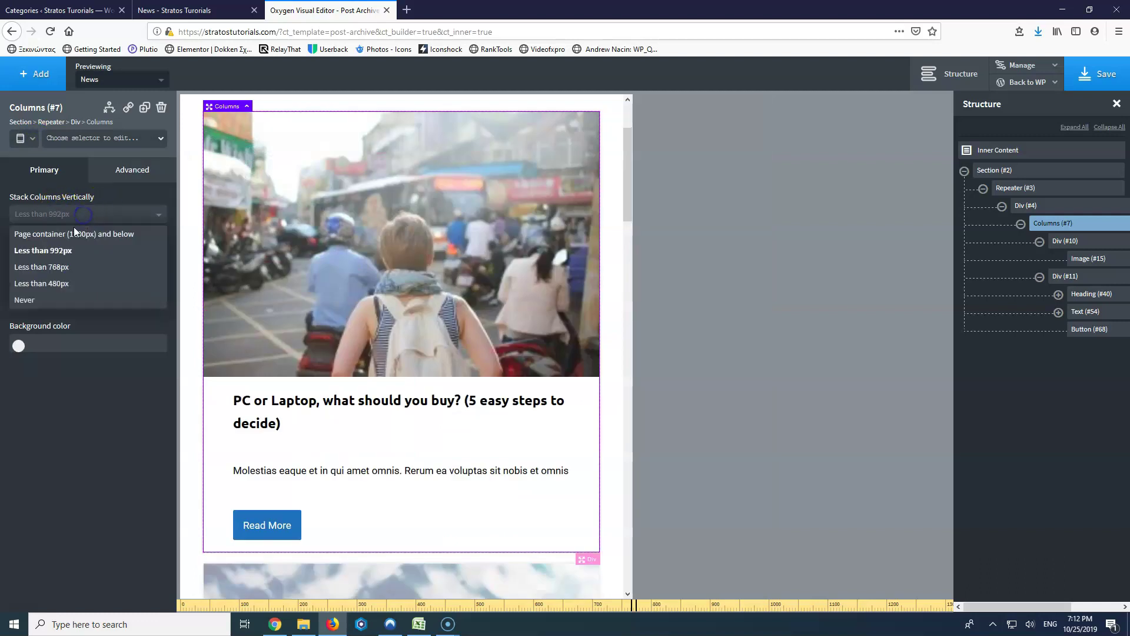
click(50, 266)
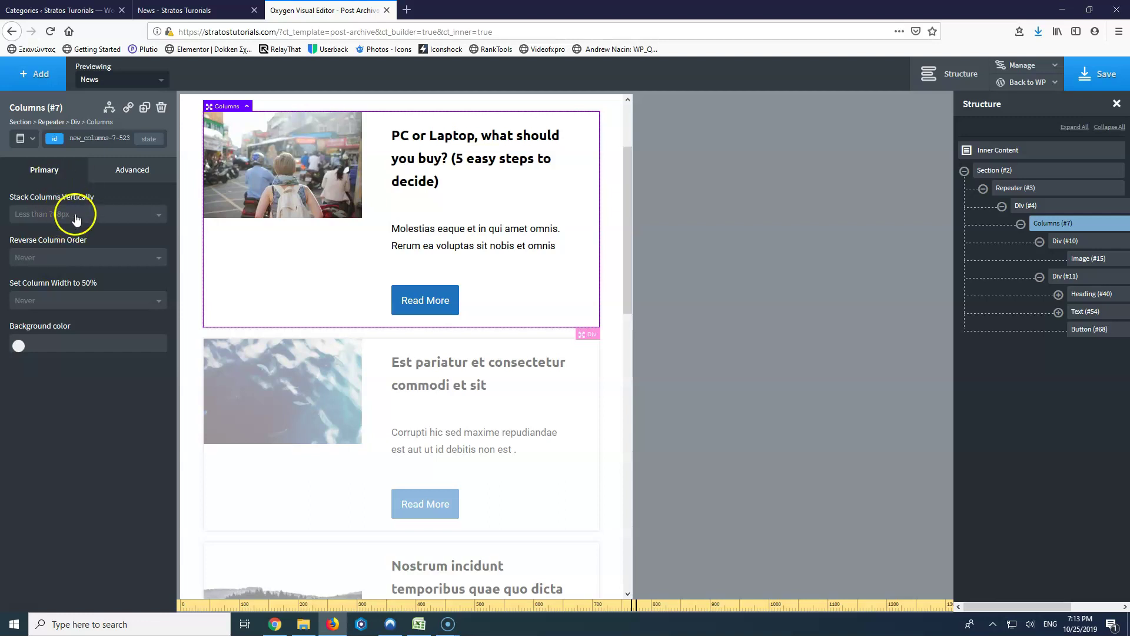
click(76, 218)
click(66, 255)
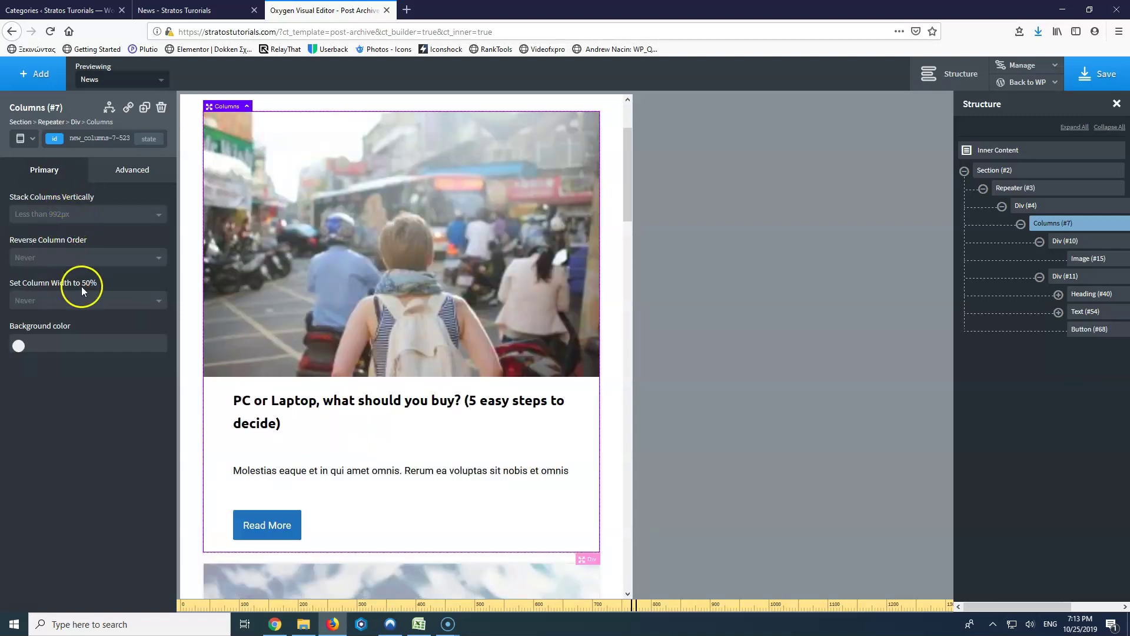
Step: For less than 992px, stack the elements of the post card's text div vertically with centered horizontal alignment
click(336, 406)
click(132, 172)
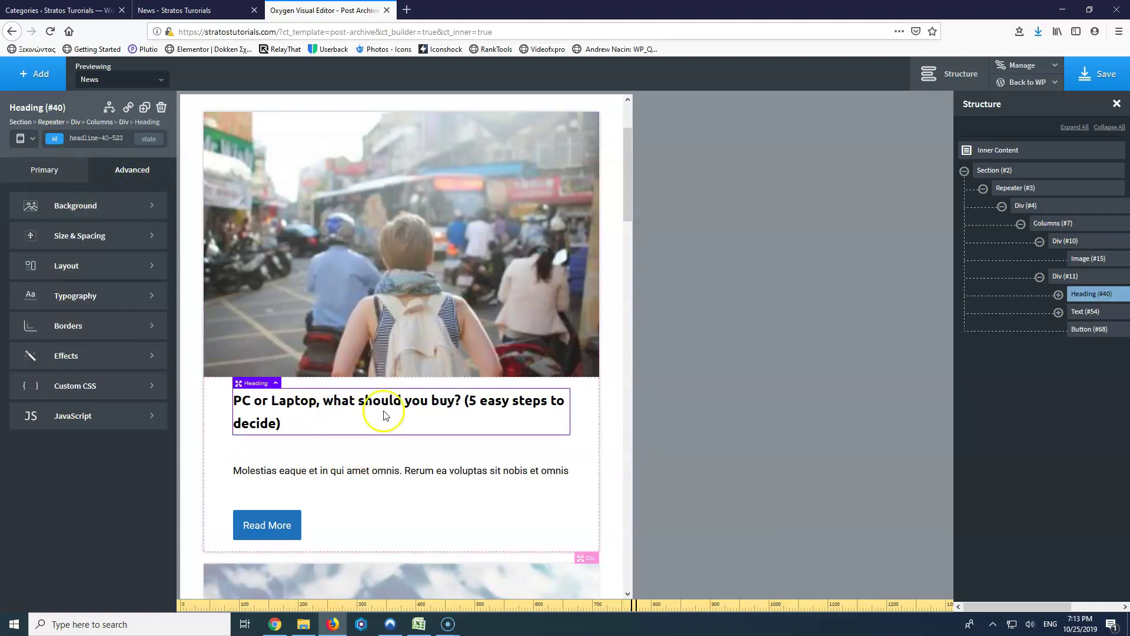
click(1065, 277)
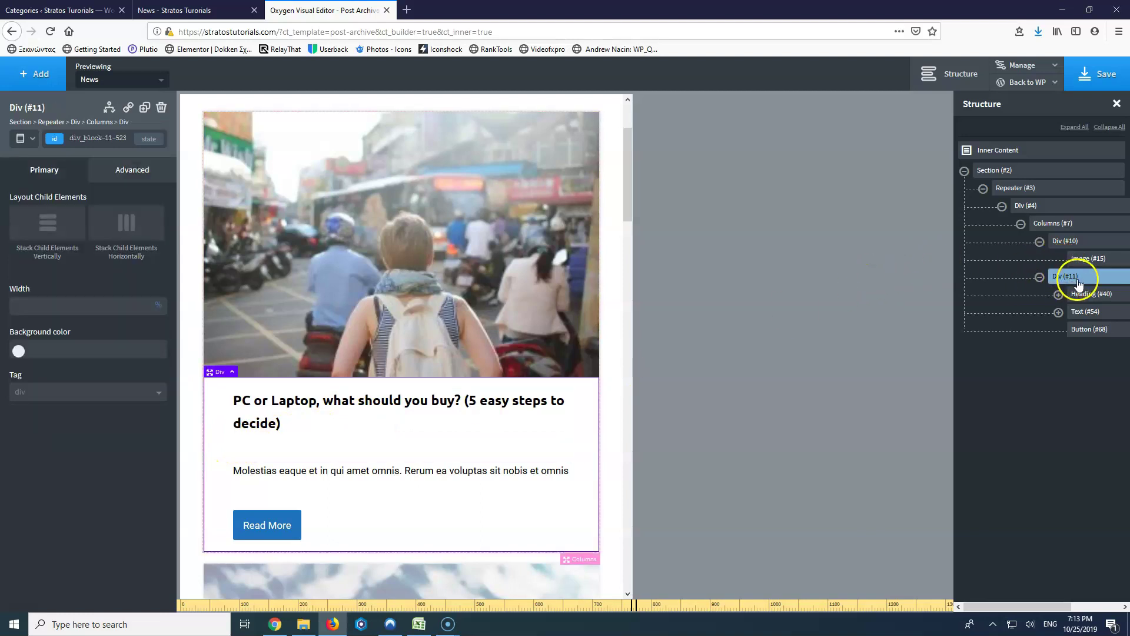
click(1083, 297)
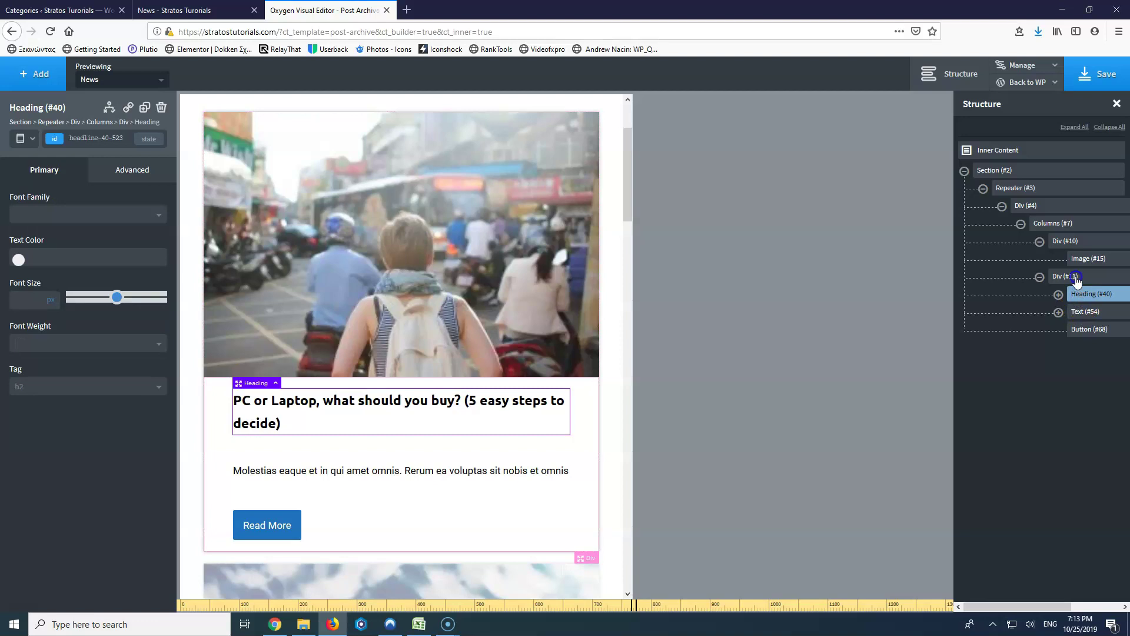
click(1075, 276)
click(47, 228)
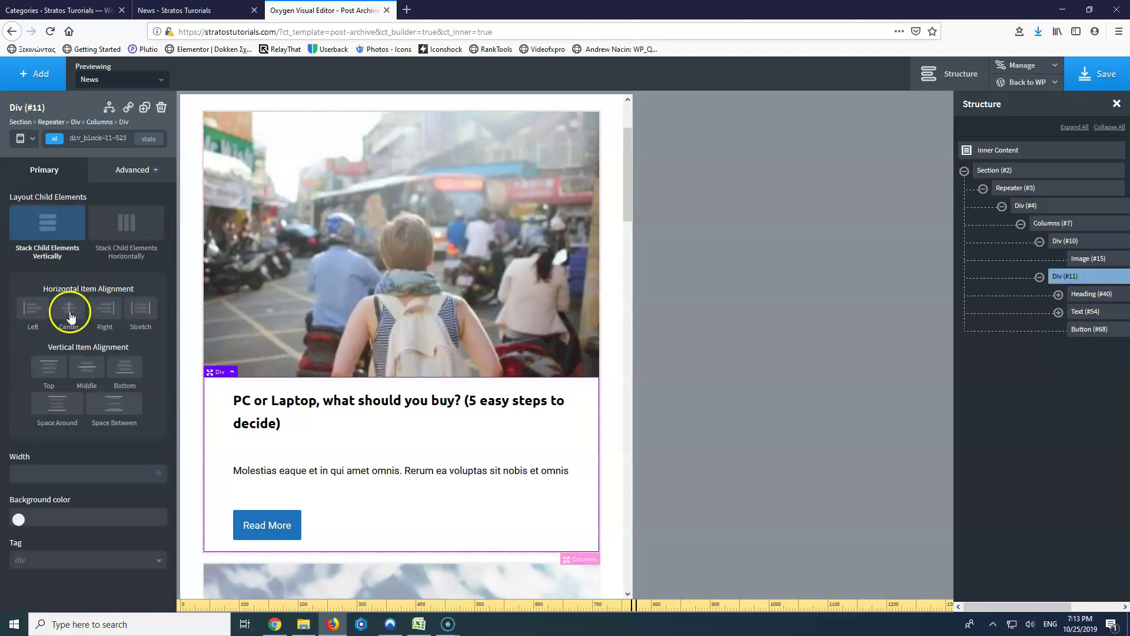
click(70, 312)
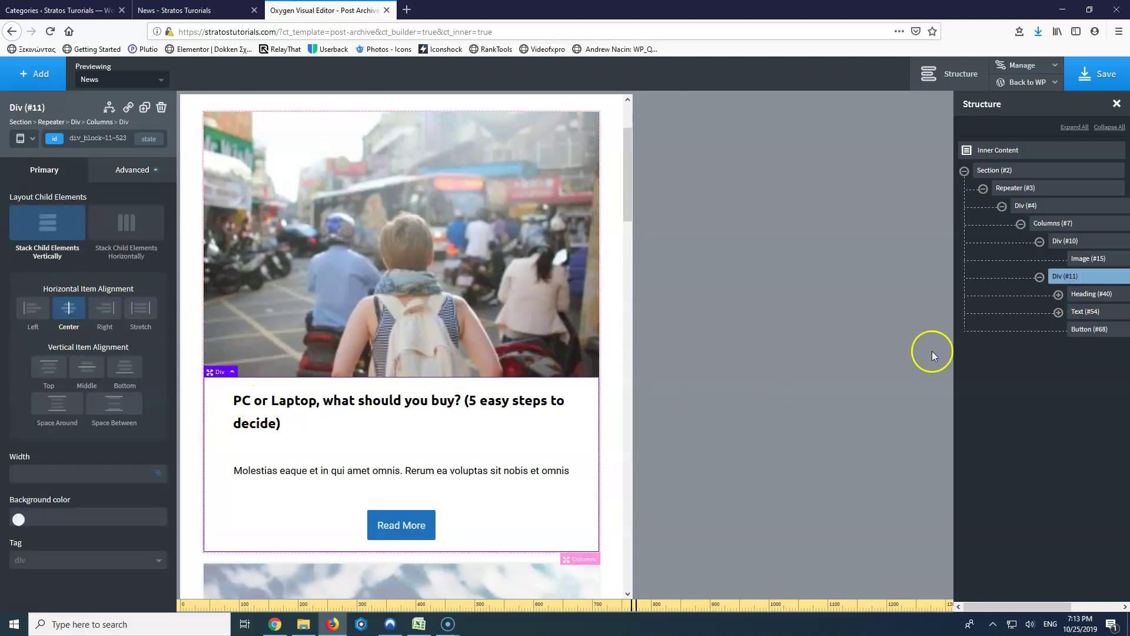
Step: Center-align the text of the post heading and the excerpt at the less than 992px breakpoint
click(1078, 295)
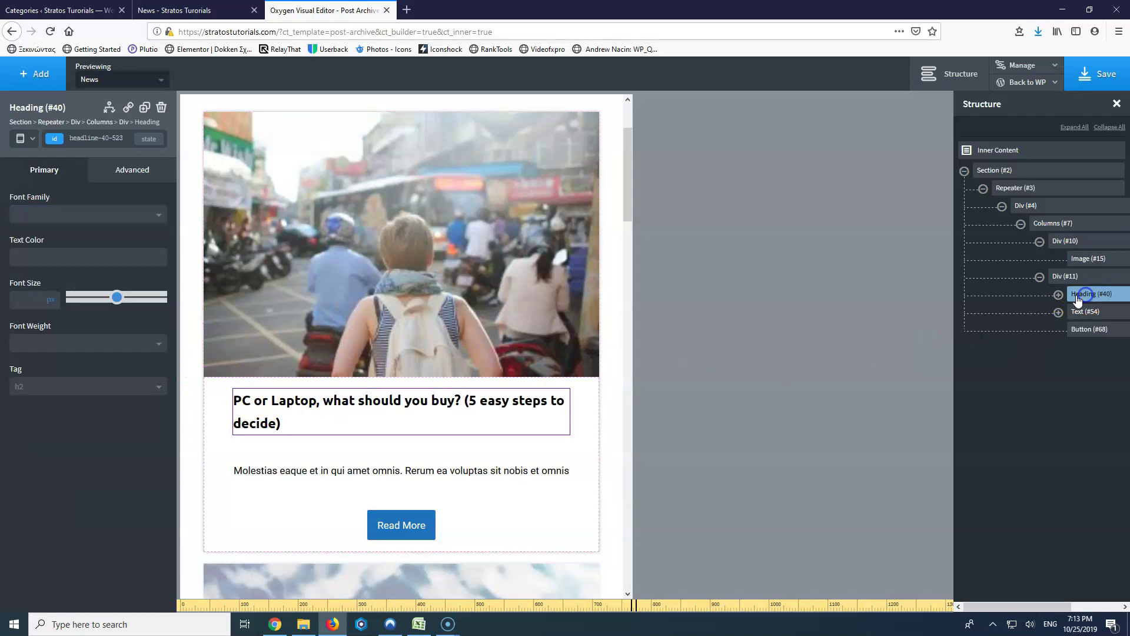
click(124, 169)
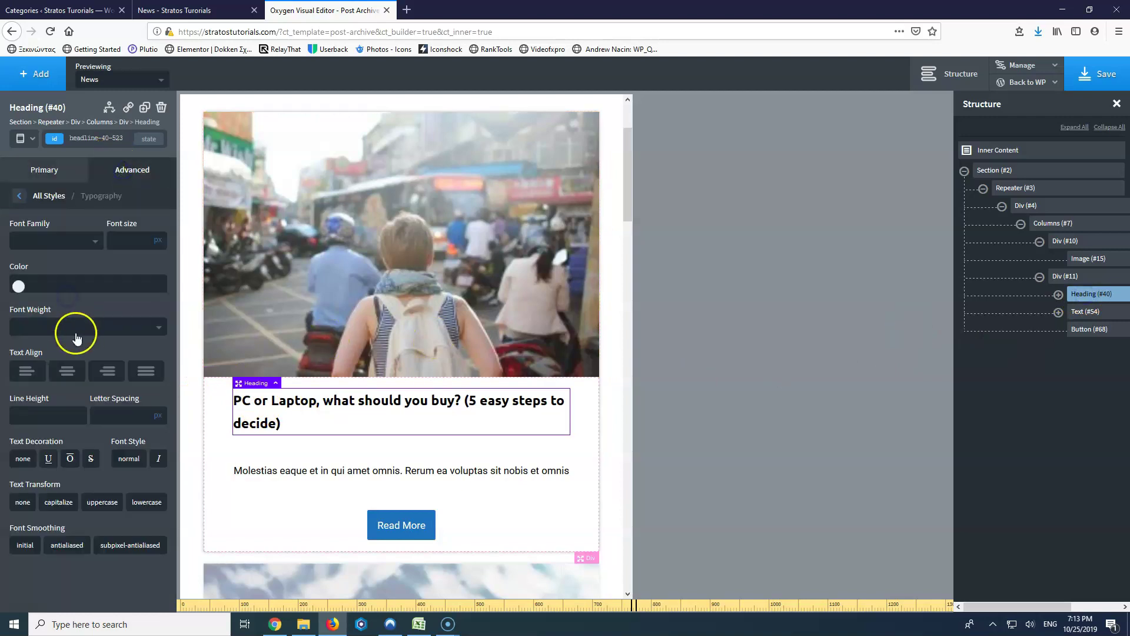
click(66, 370)
click(1082, 311)
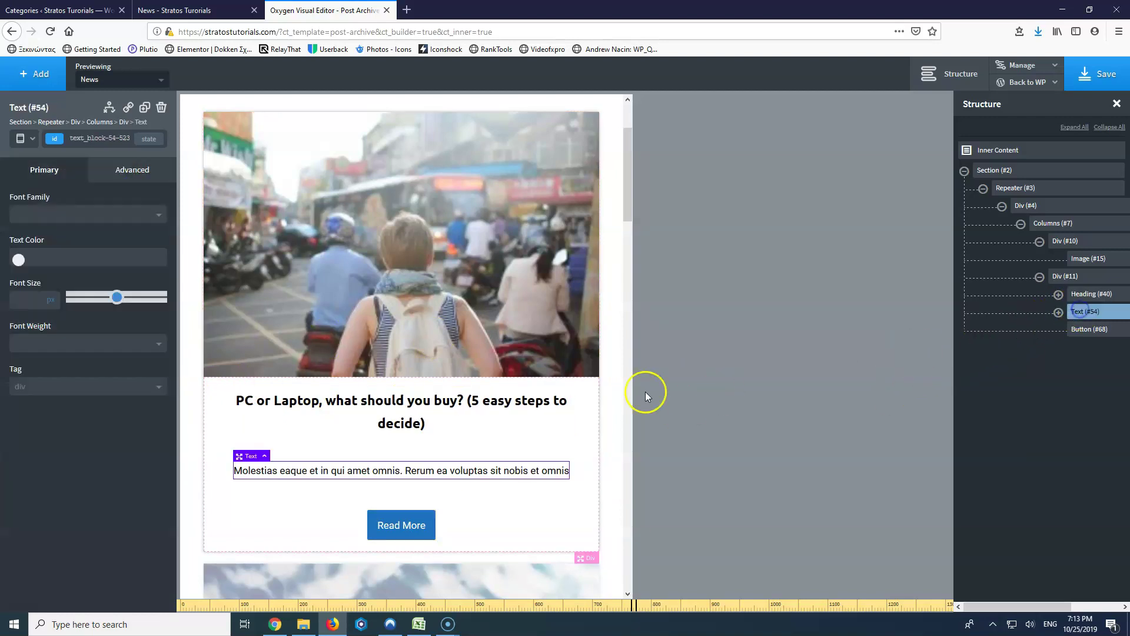
click(125, 174)
click(57, 299)
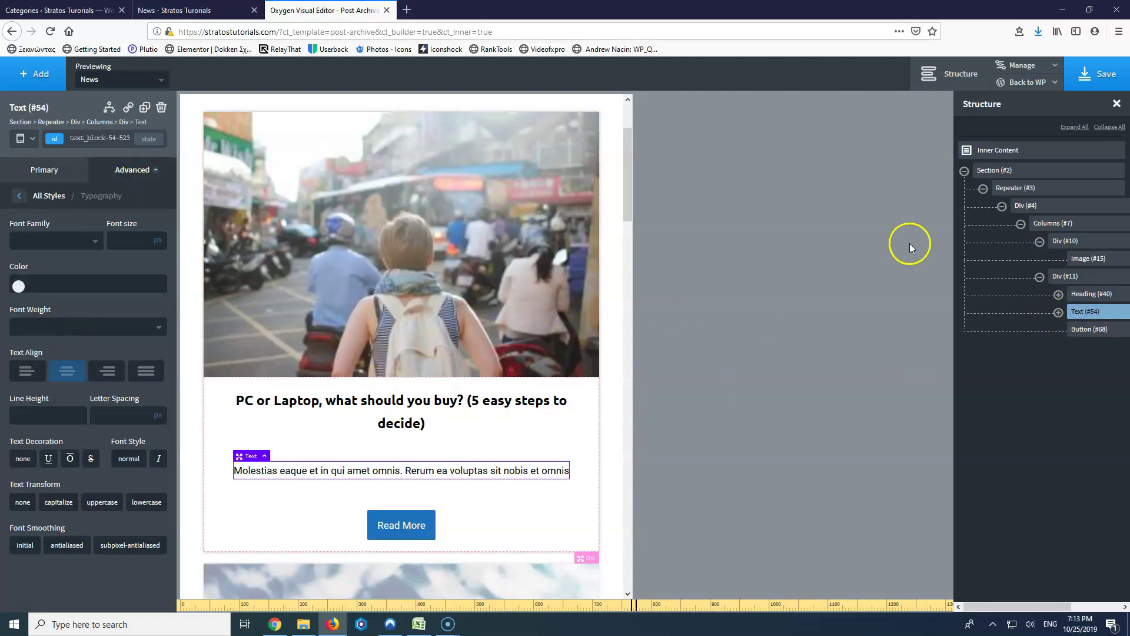
Step: Switch to the less than 768px breakpoint and set the post heading's font size to 20 px
click(37, 149)
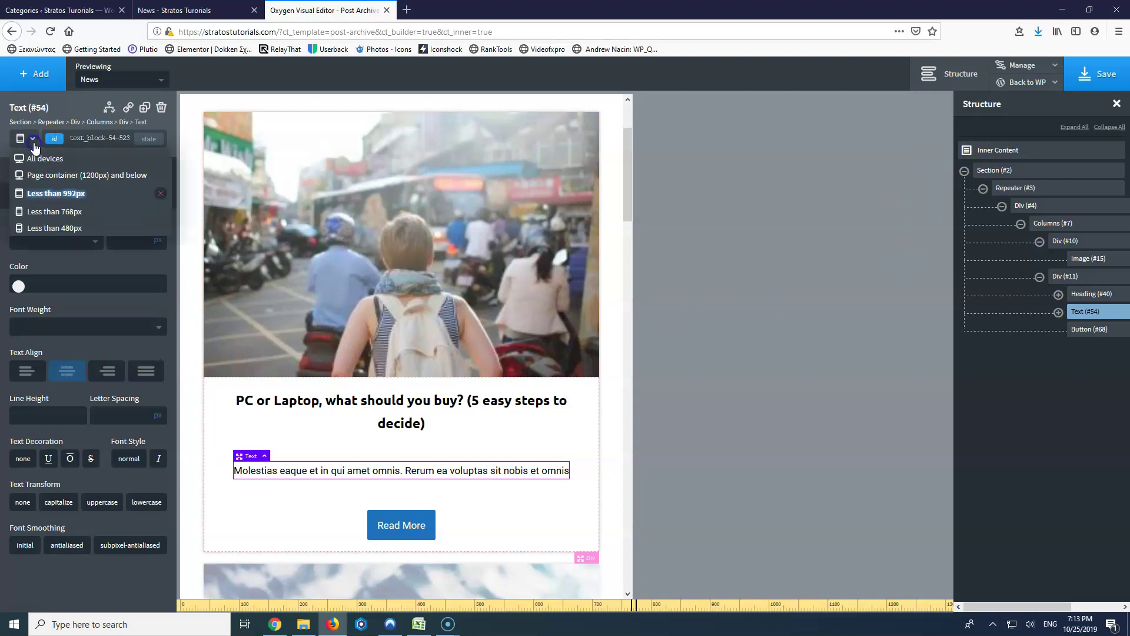
click(34, 207)
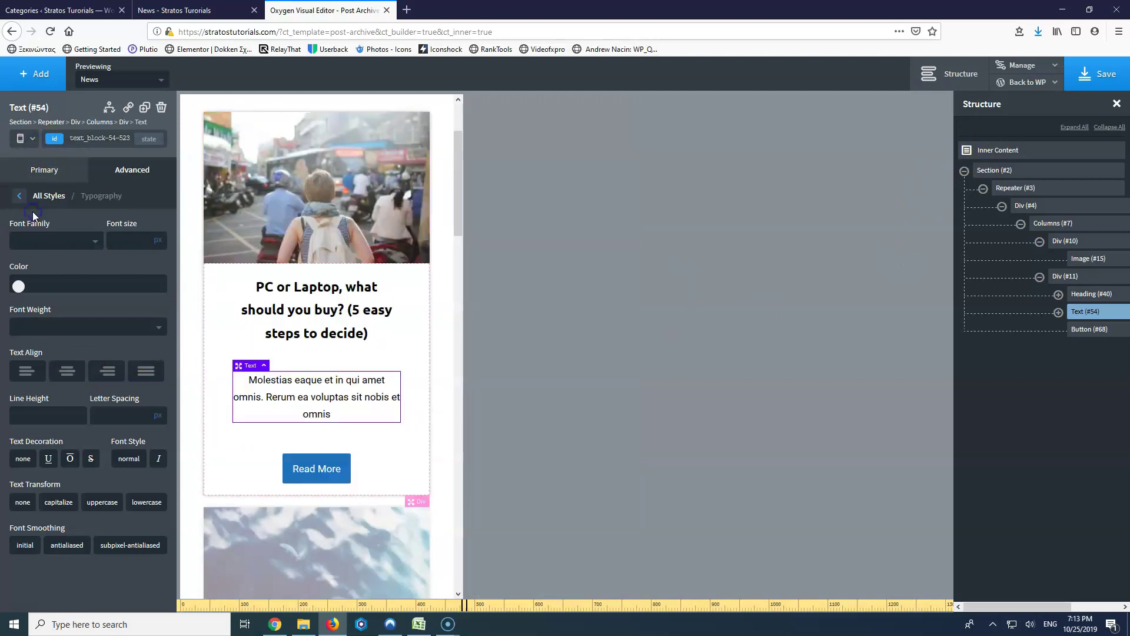
click(35, 141)
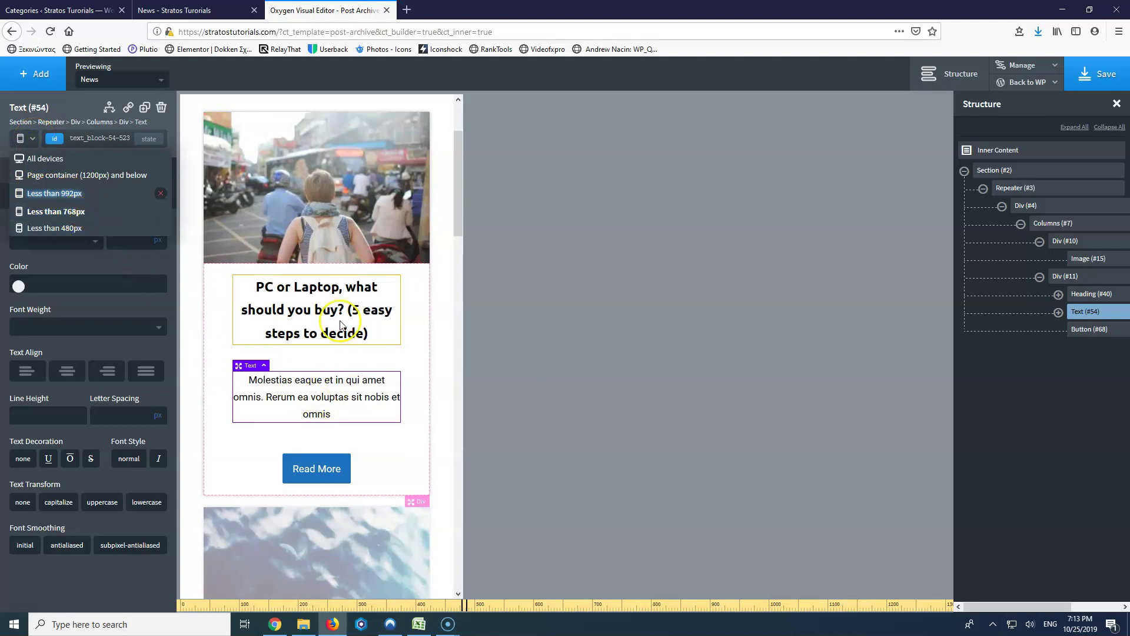
click(305, 312)
click(22, 300)
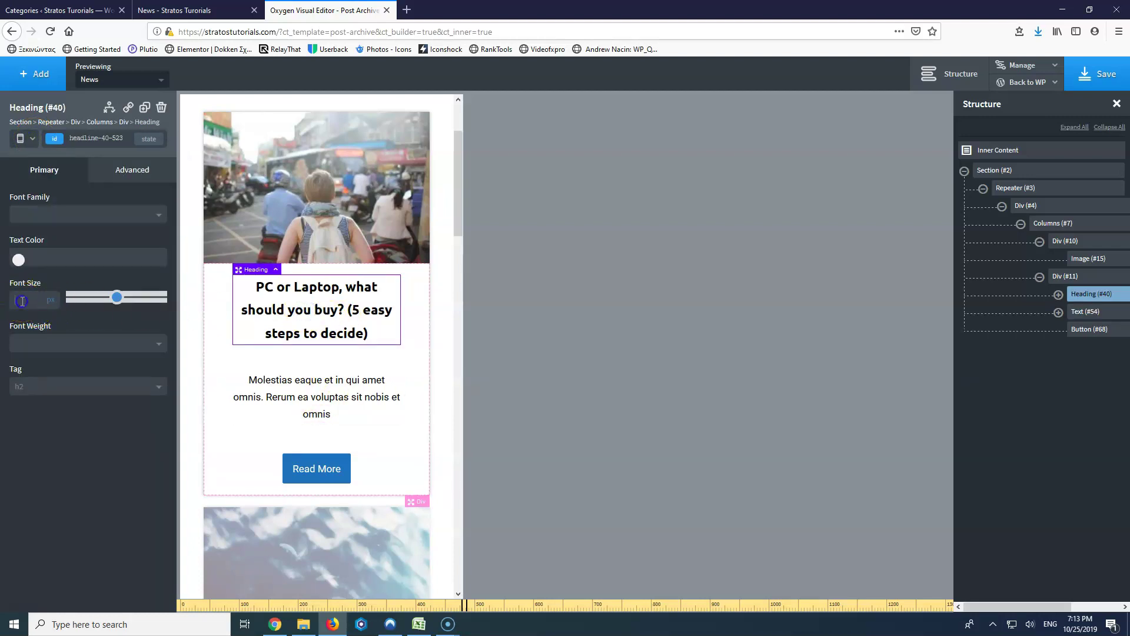
text(20)
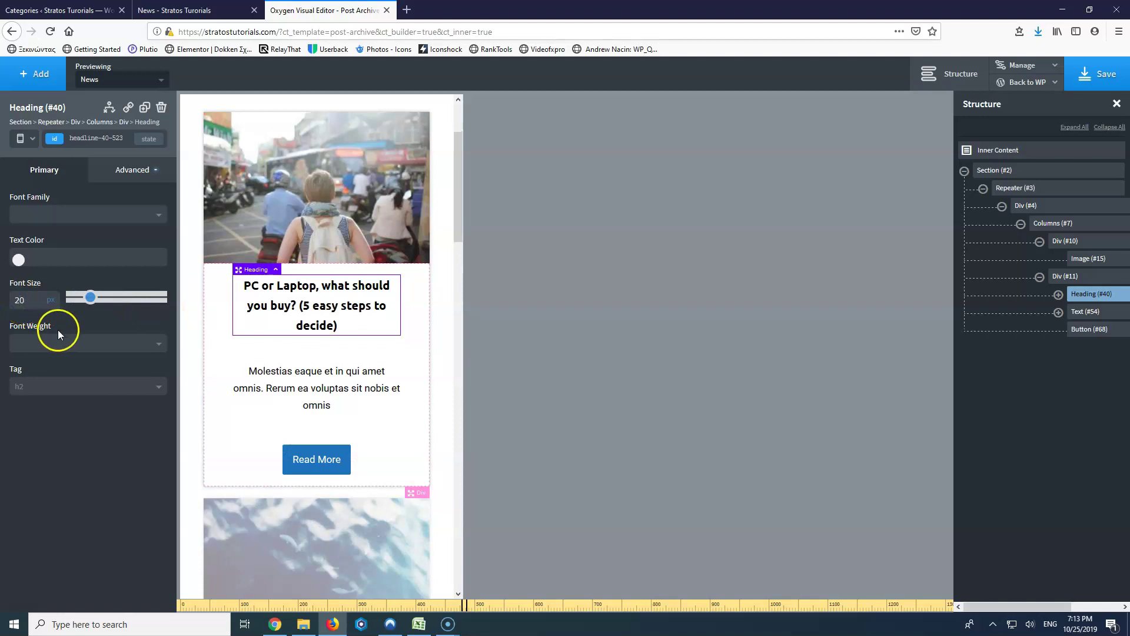
Step: Set the Read More button's size to 5 for less than 768px, and preview the less than 480px breakpoint
click(305, 459)
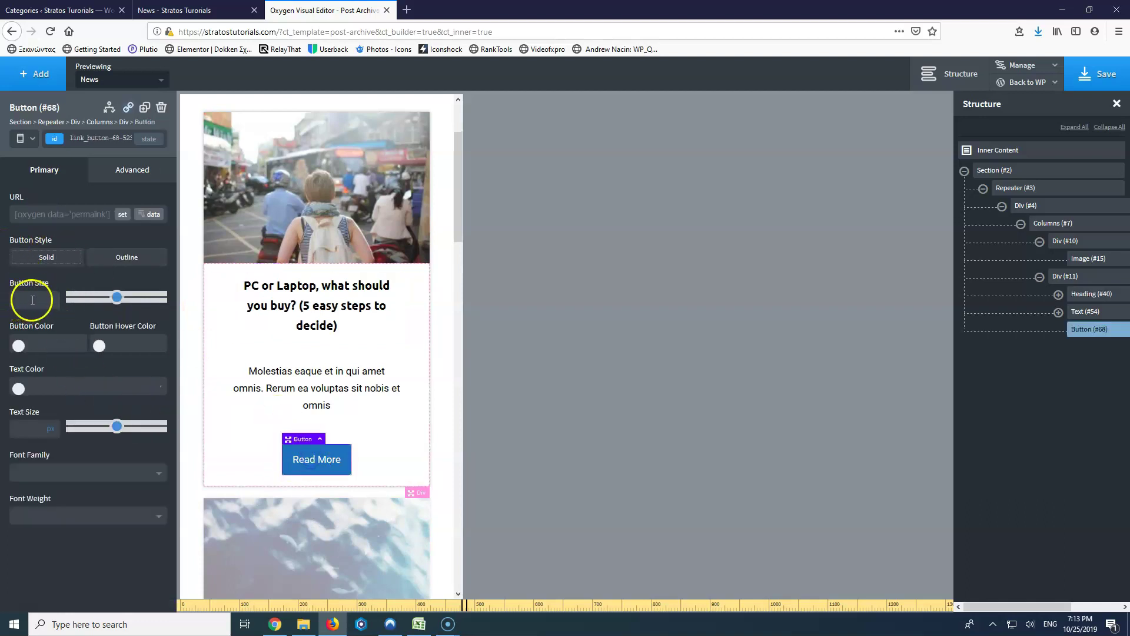
text(5)
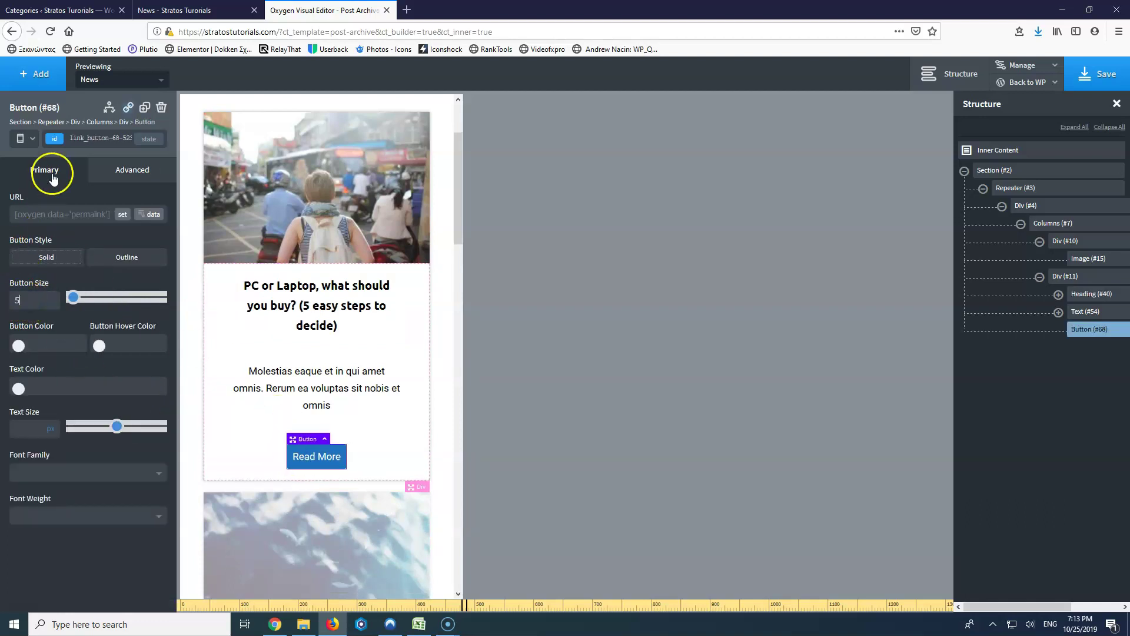
click(30, 141)
click(37, 228)
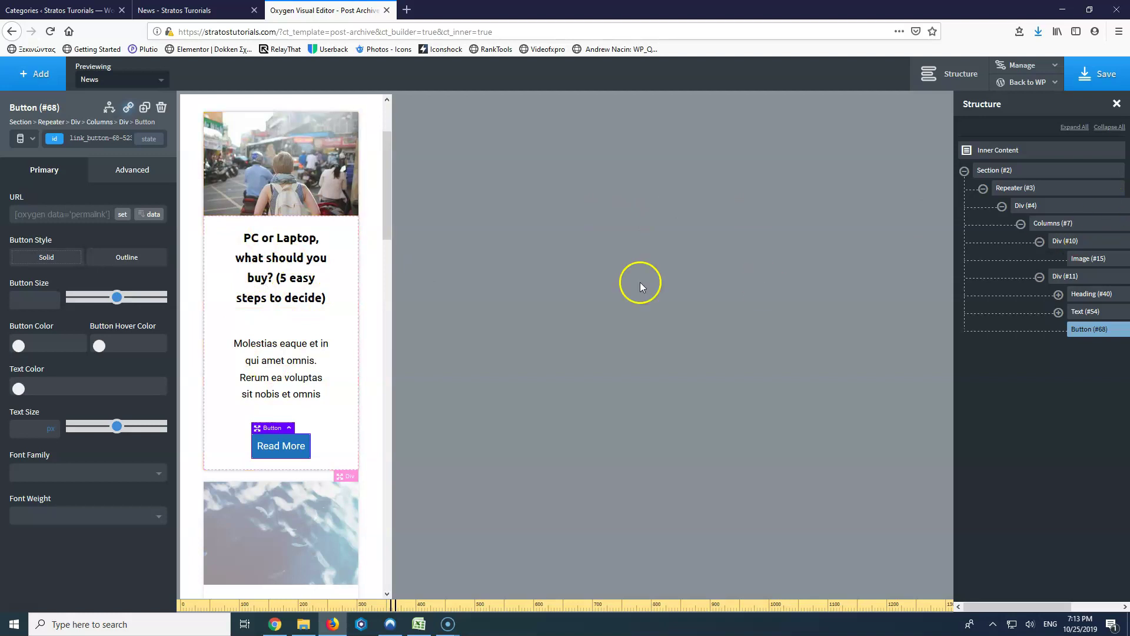
Step: Set the text div's padding to 10 px on all four sides at the less than 480px breakpoint, and save the template
click(1075, 277)
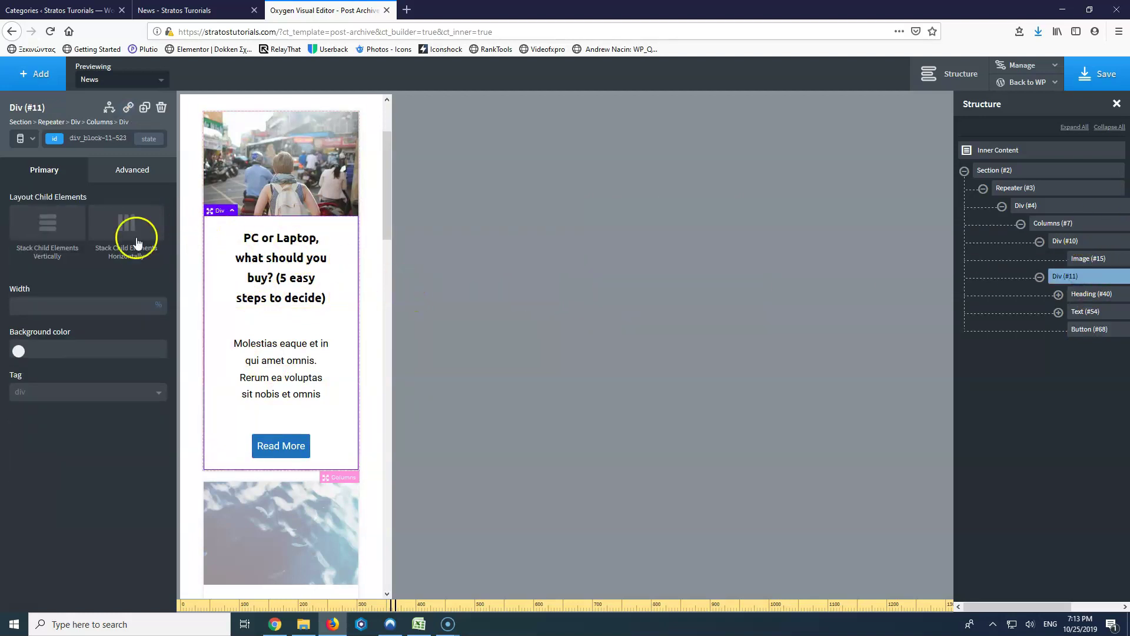
click(129, 170)
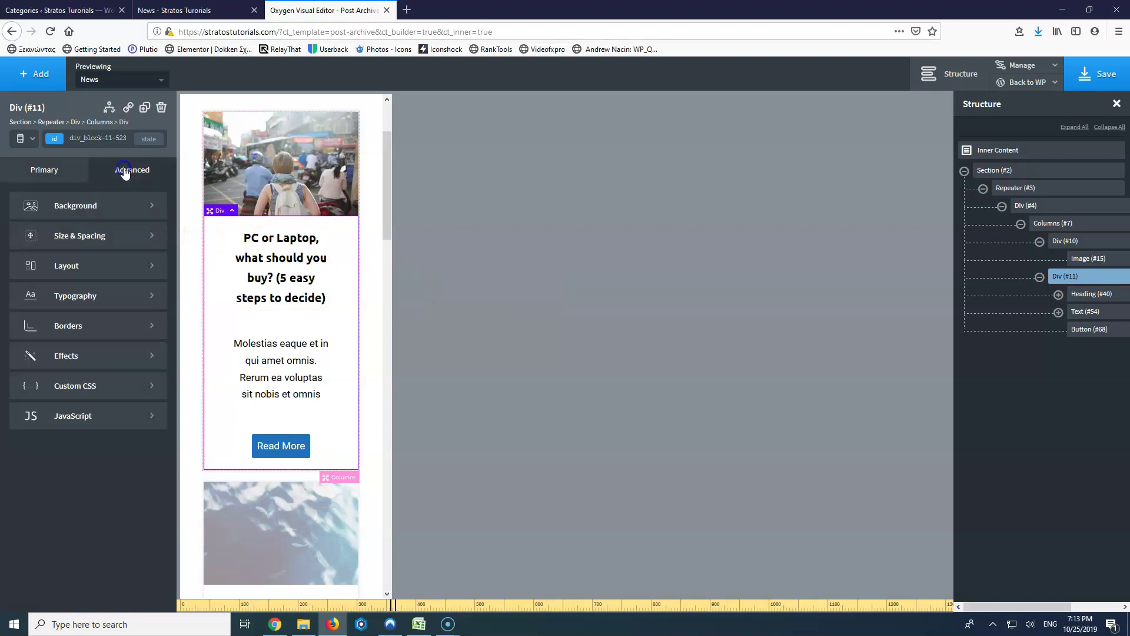
click(76, 238)
click(33, 258)
text(0)
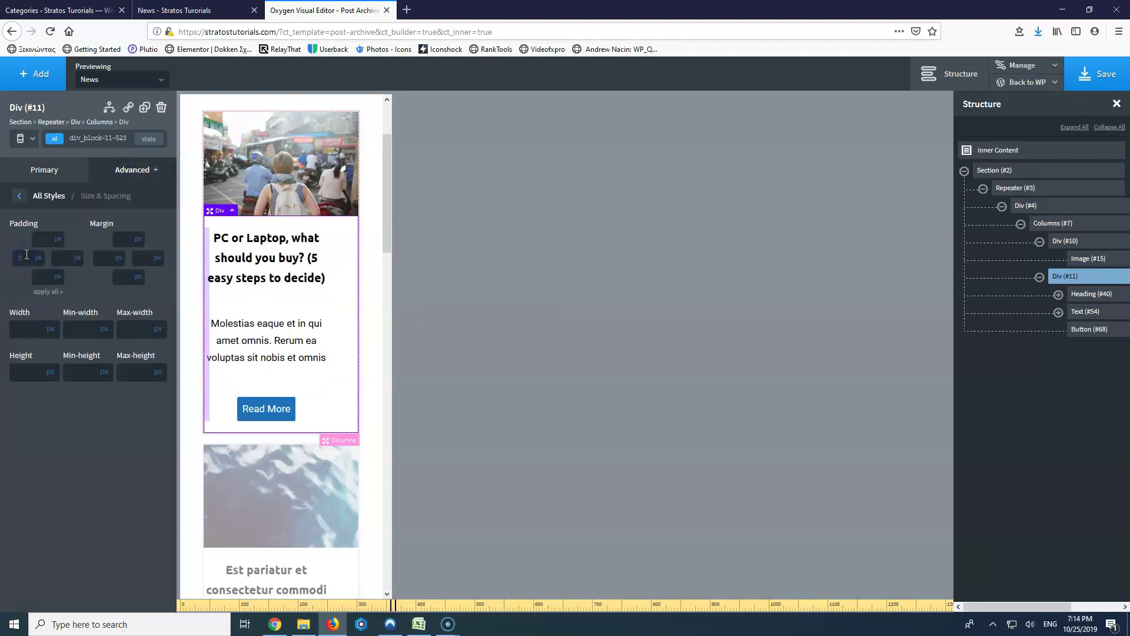
text(0)
click(46, 291)
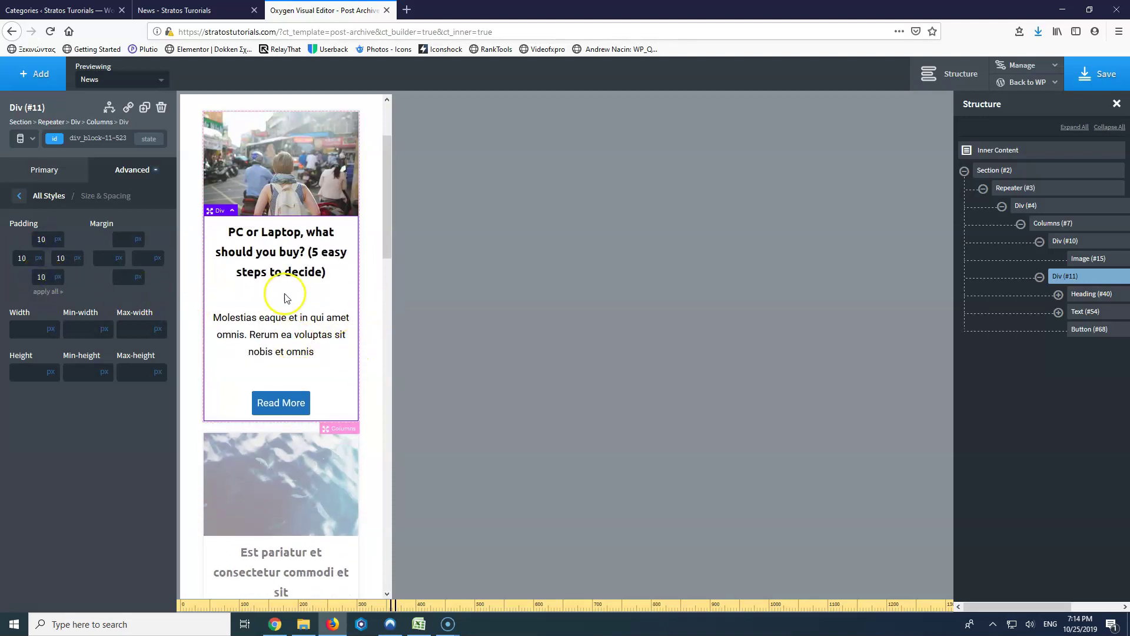
click(1100, 81)
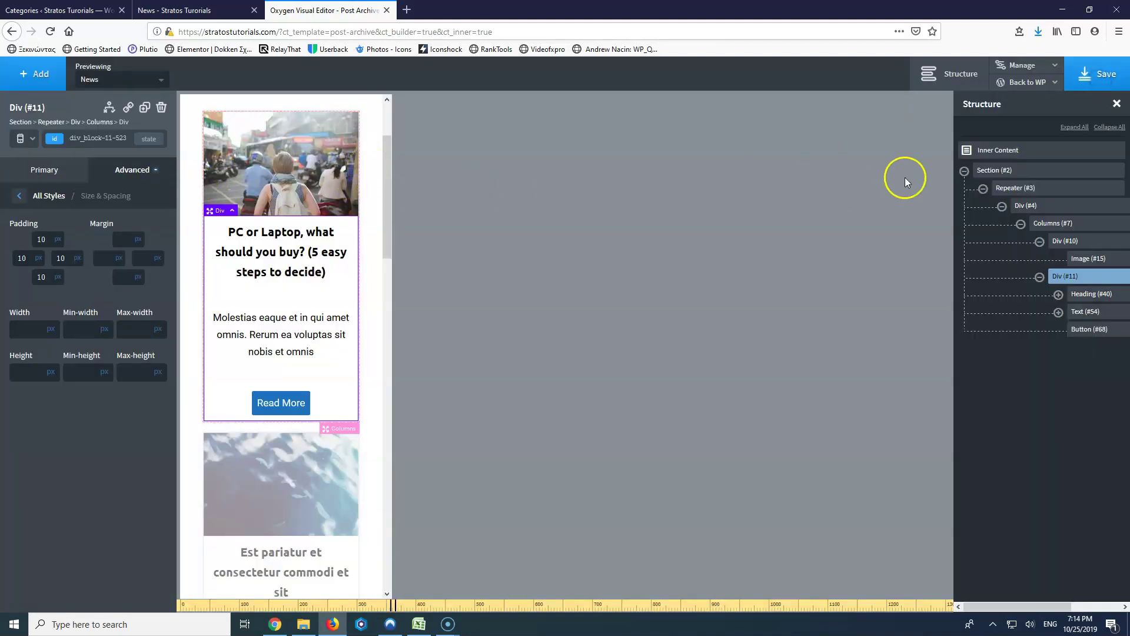
Step: Set the repeater's top and left padding to 0 px at the less than 480px breakpoint
click(1027, 189)
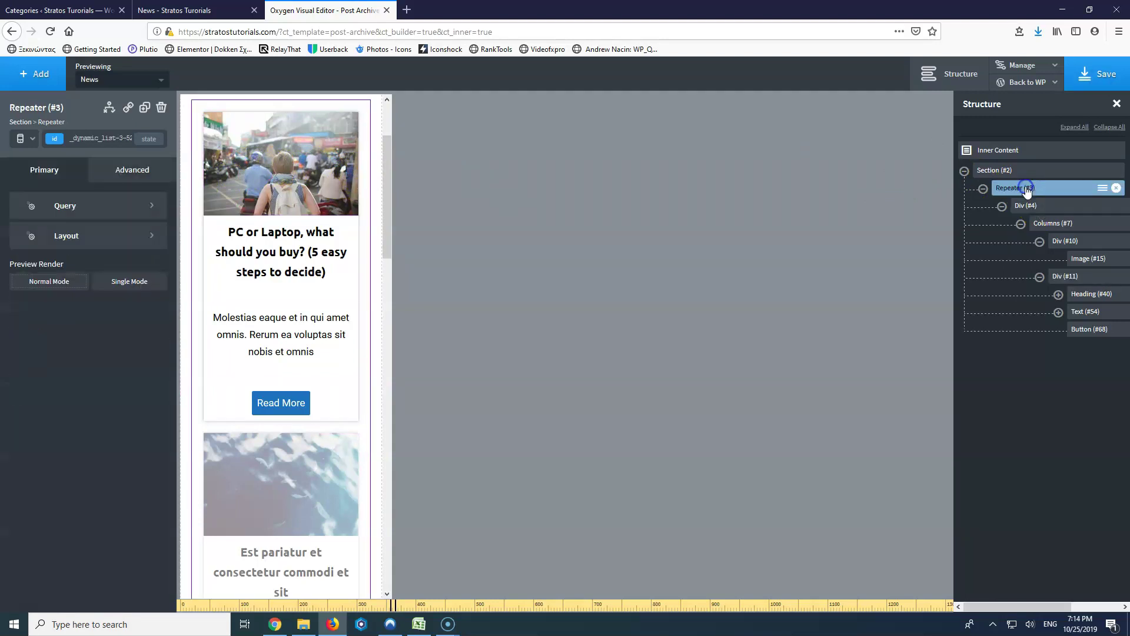
click(106, 171)
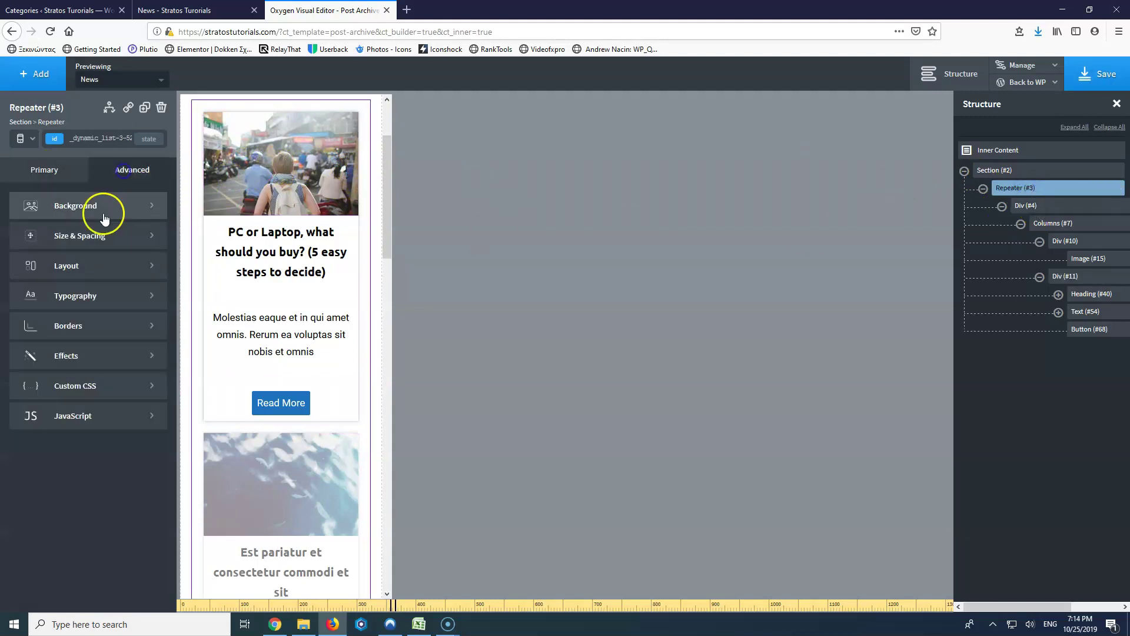
click(65, 243)
click(47, 238)
text(0)
click(29, 258)
text(0)
click(64, 257)
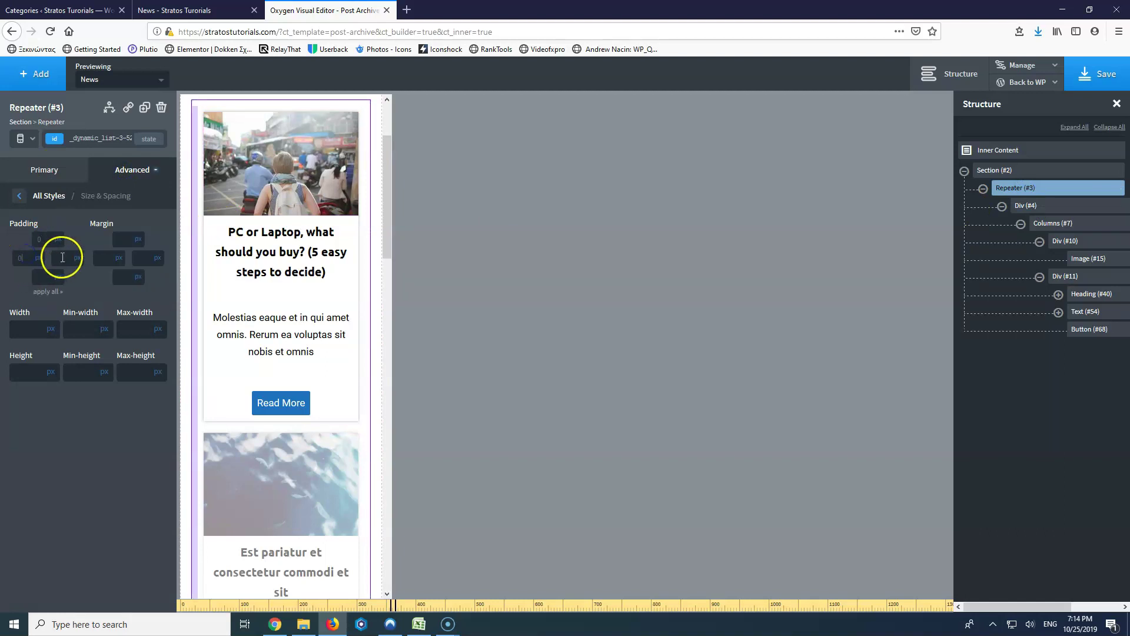
Step: Set the top, left and right margins of the div directly inside the repeater to 0 px for less than 480px
click(1031, 206)
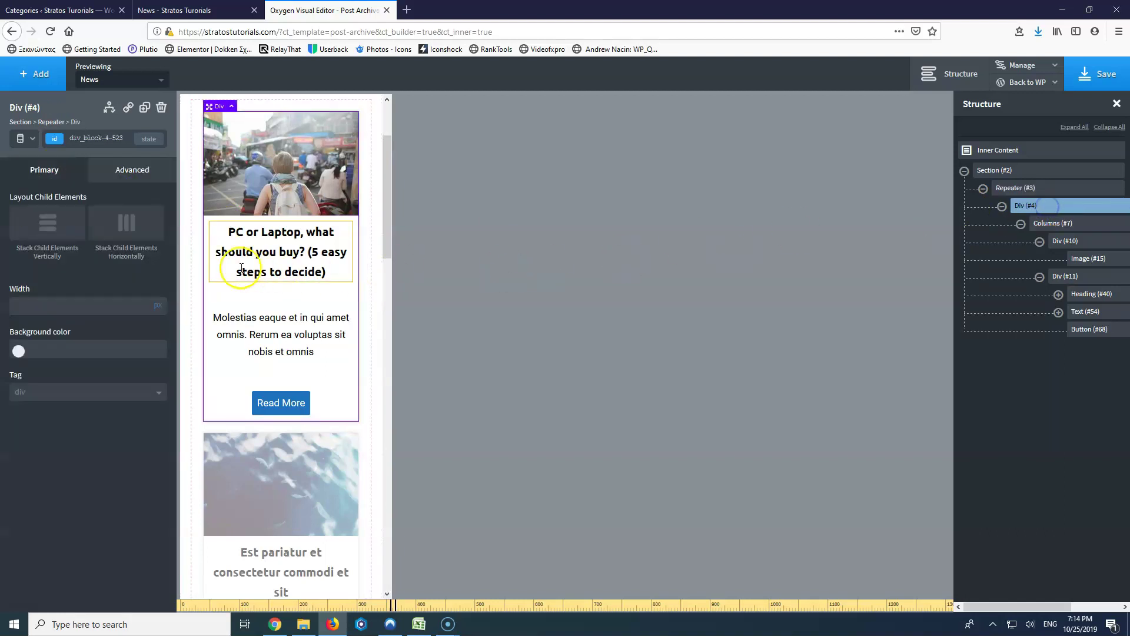
click(120, 173)
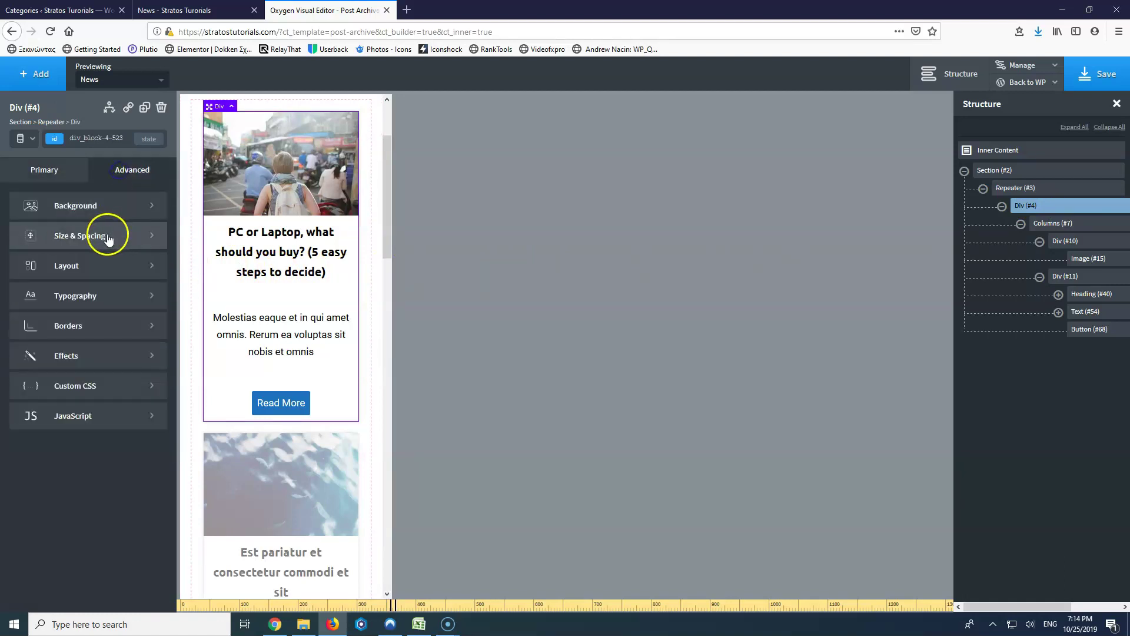
click(77, 269)
click(24, 196)
click(100, 235)
click(120, 239)
text(0)
click(116, 263)
text(0)
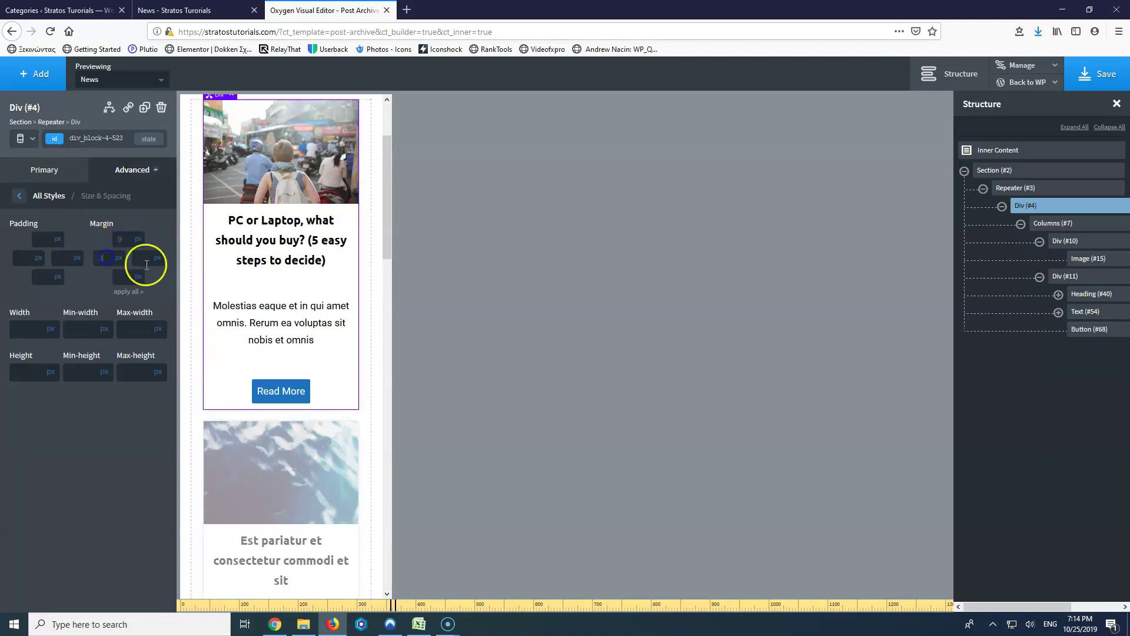
click(141, 259)
text(0)
Step: Set the same div's bottom margin to 20 px, check the spacing between the post cards, and save the template
click(124, 279)
text(0)
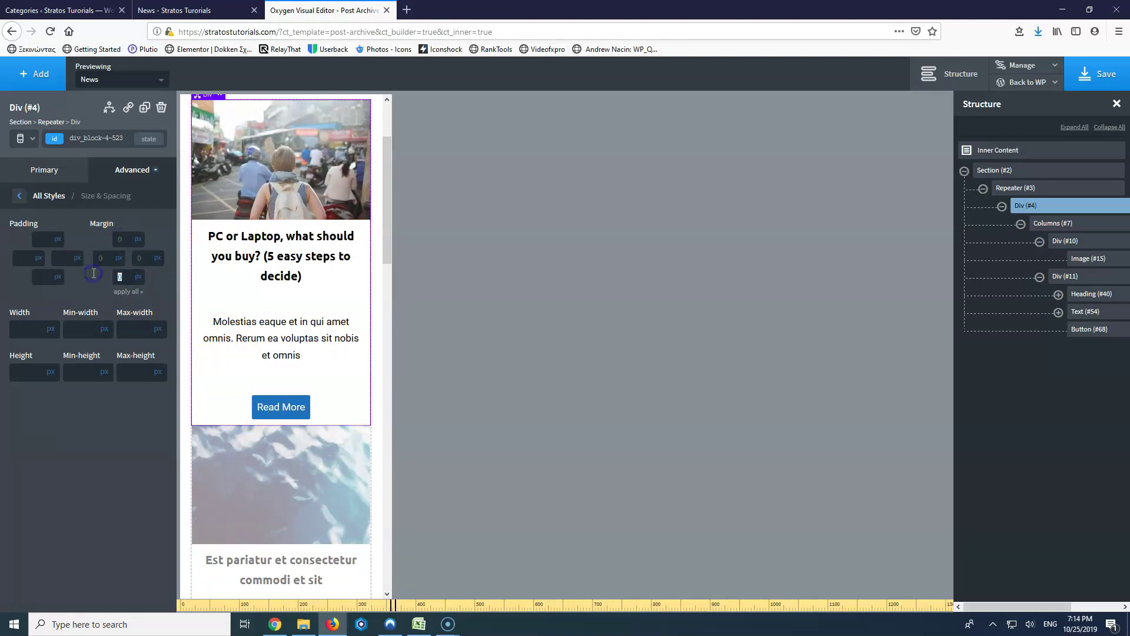
text(10)
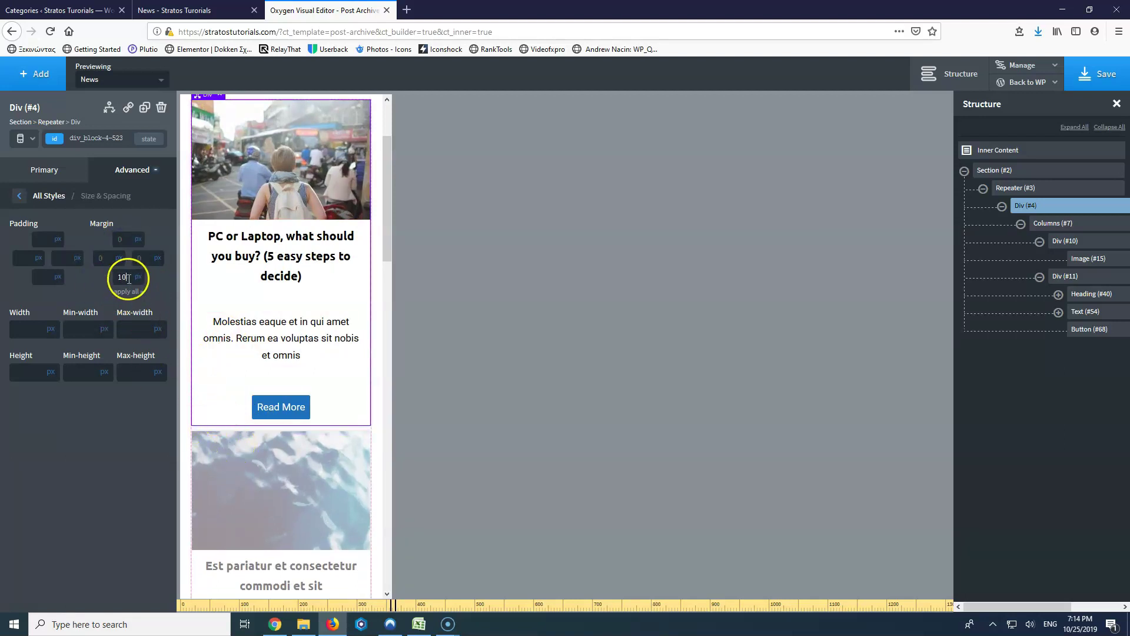
text(20)
scroll(281, 382, down, 5)
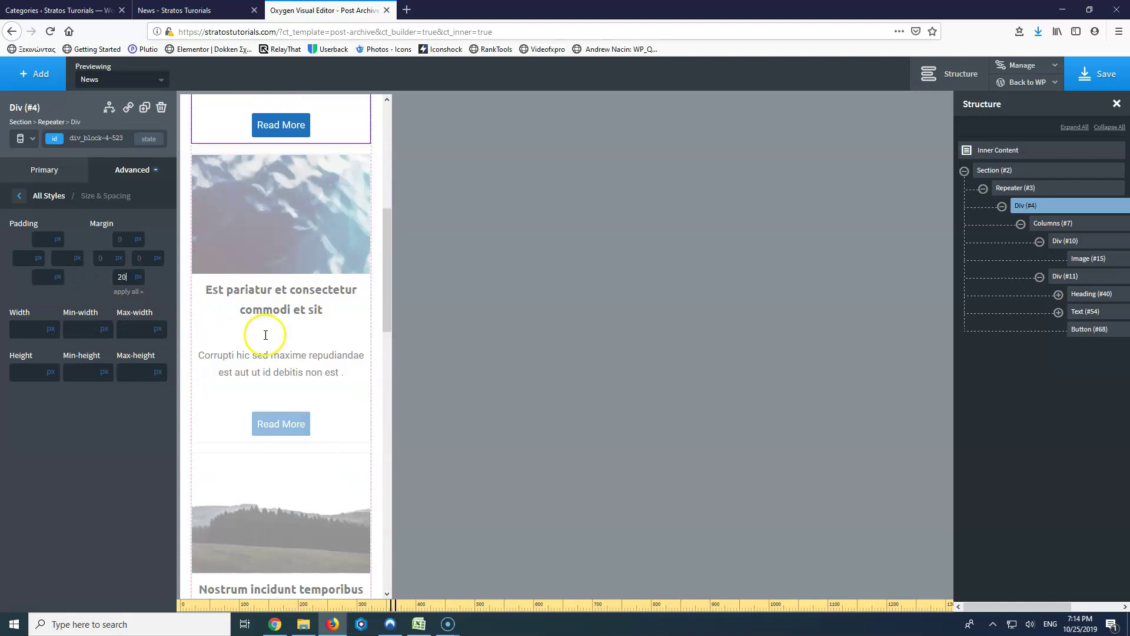
scroll(357, 332, down, 4)
scroll(355, 328, up, 4)
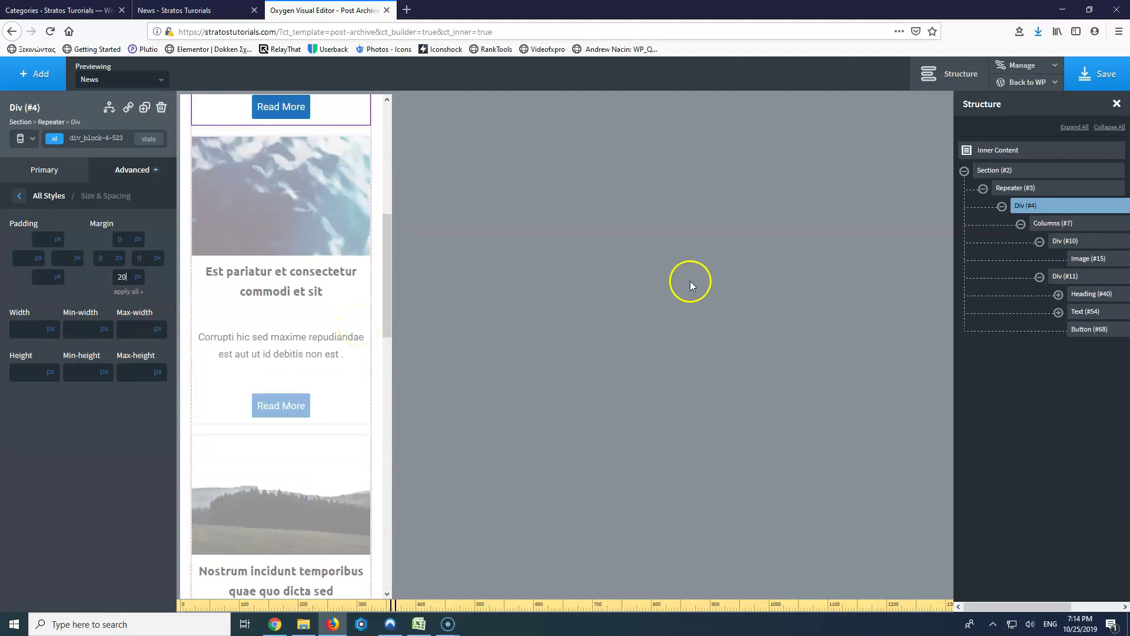
click(1100, 72)
Step: Return to the full desktop view and delete the existing repeater from the section
click(34, 141)
click(29, 159)
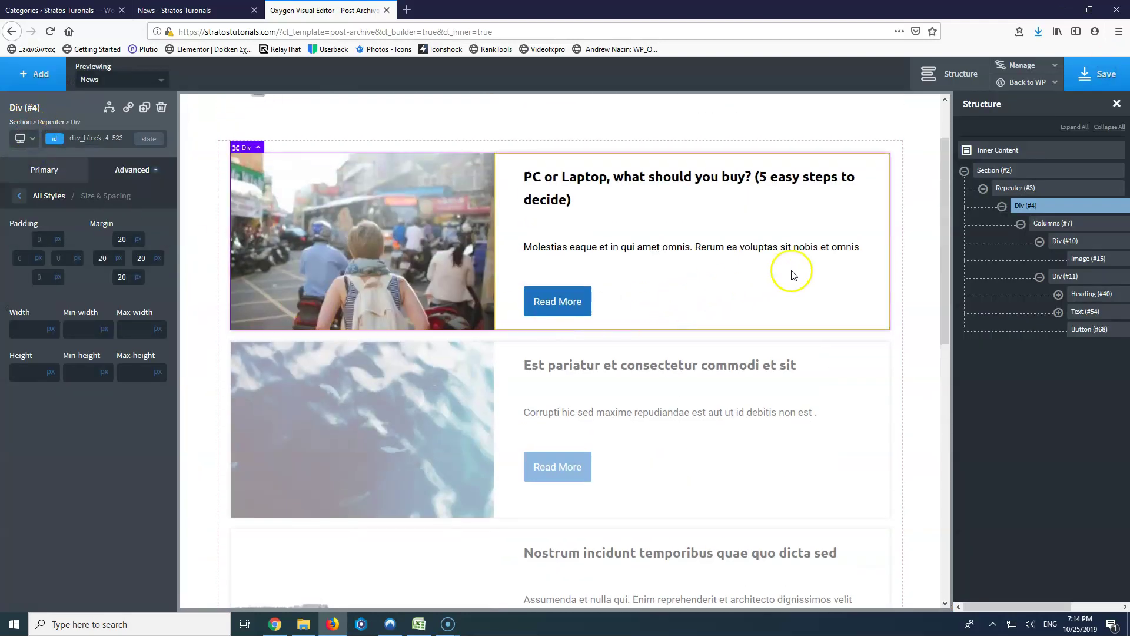
mouse_move(1057, 191)
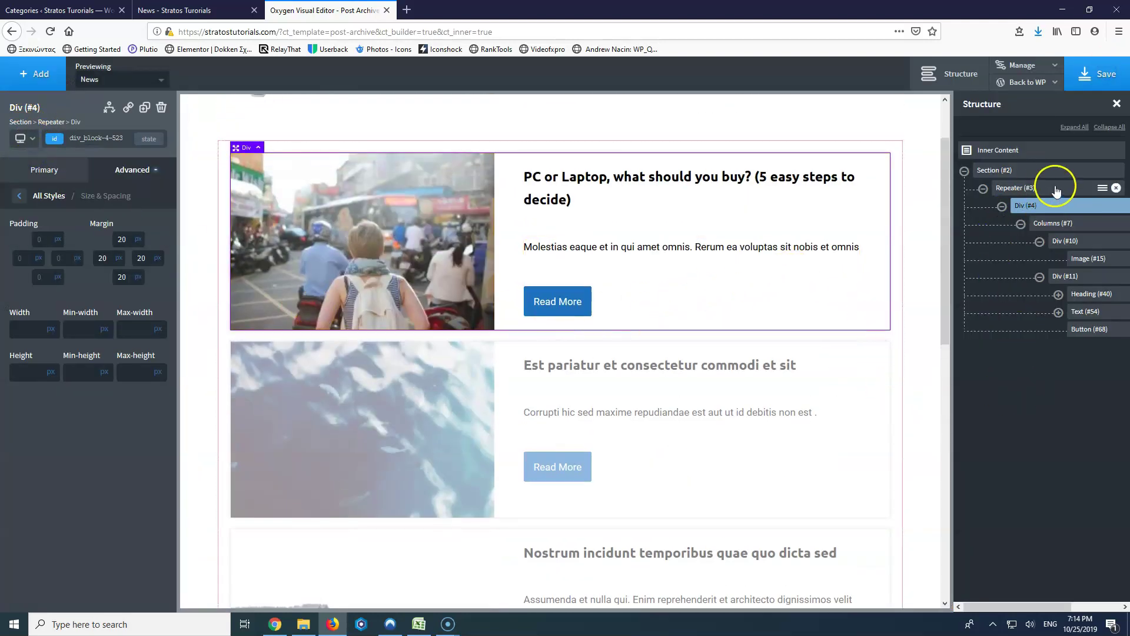
click(1115, 188)
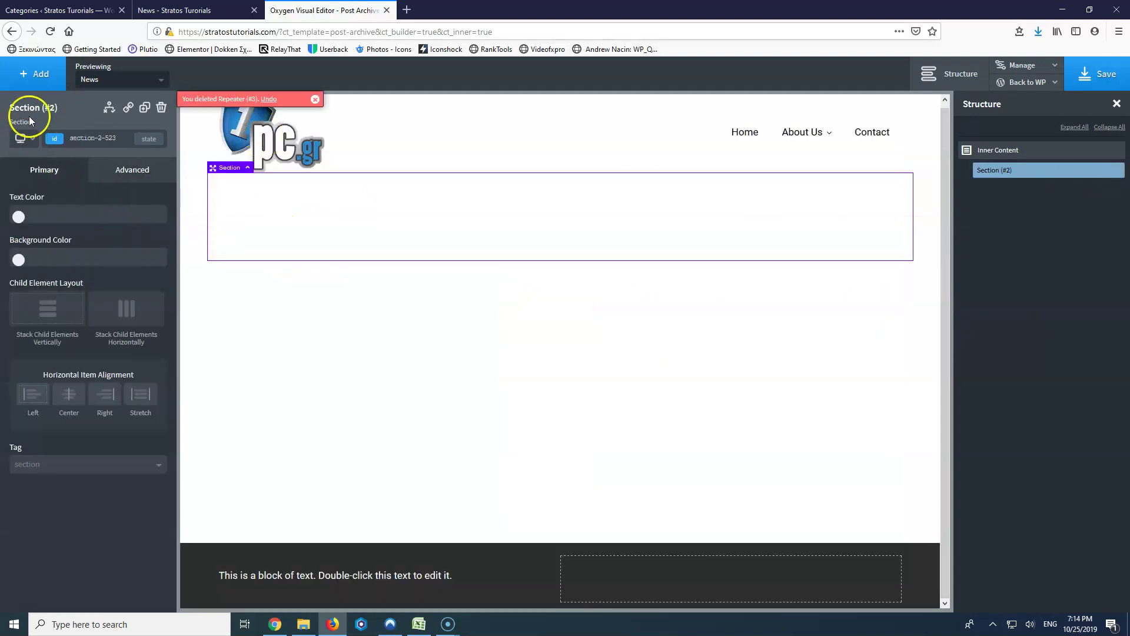
Step: Add a new Repeater to the empty section and set its WP query to default
click(39, 77)
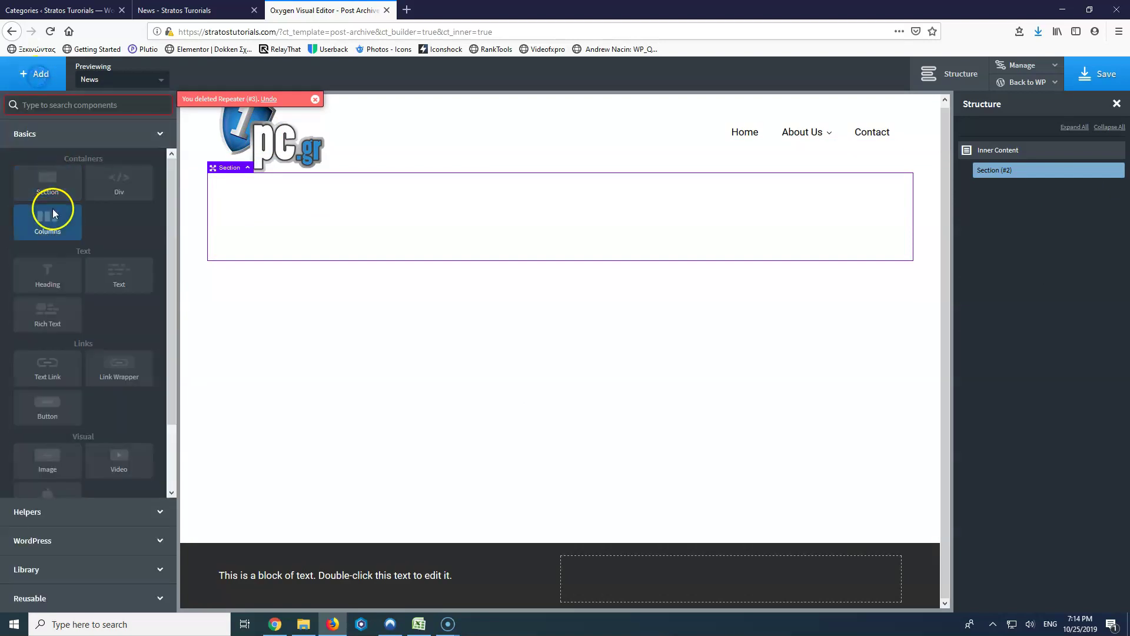
click(66, 105)
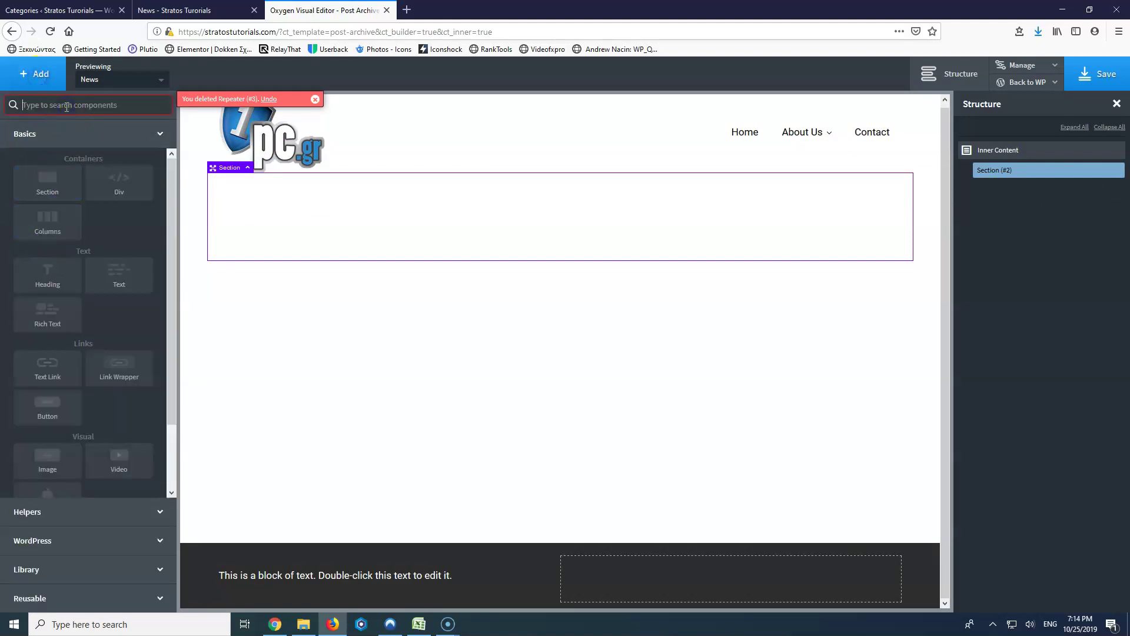
text(rep)
click(55, 139)
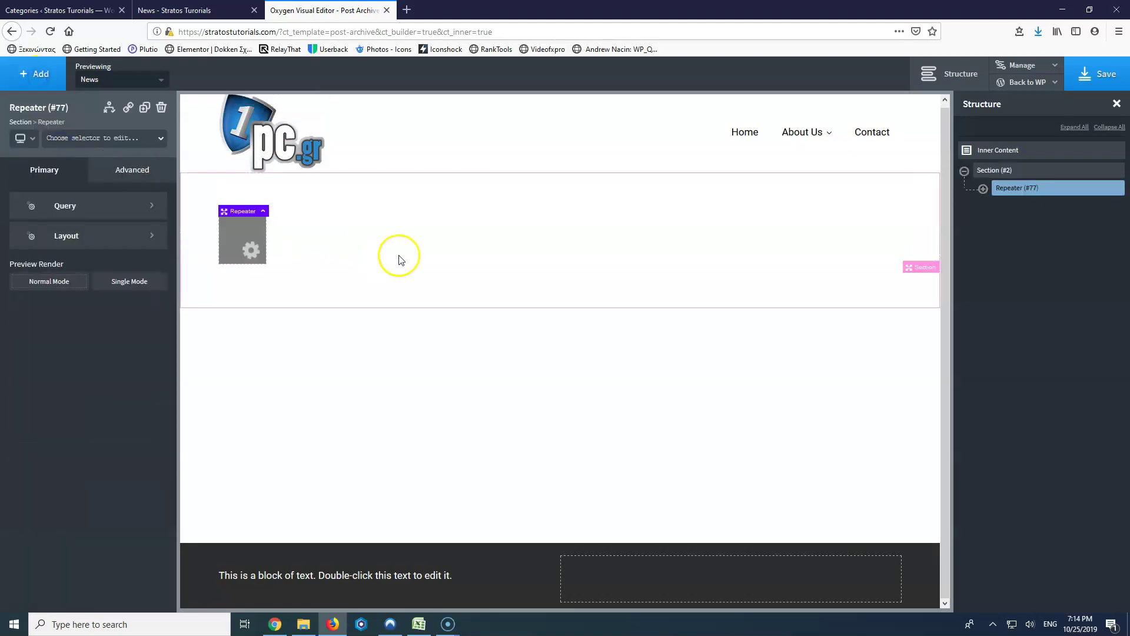
click(111, 211)
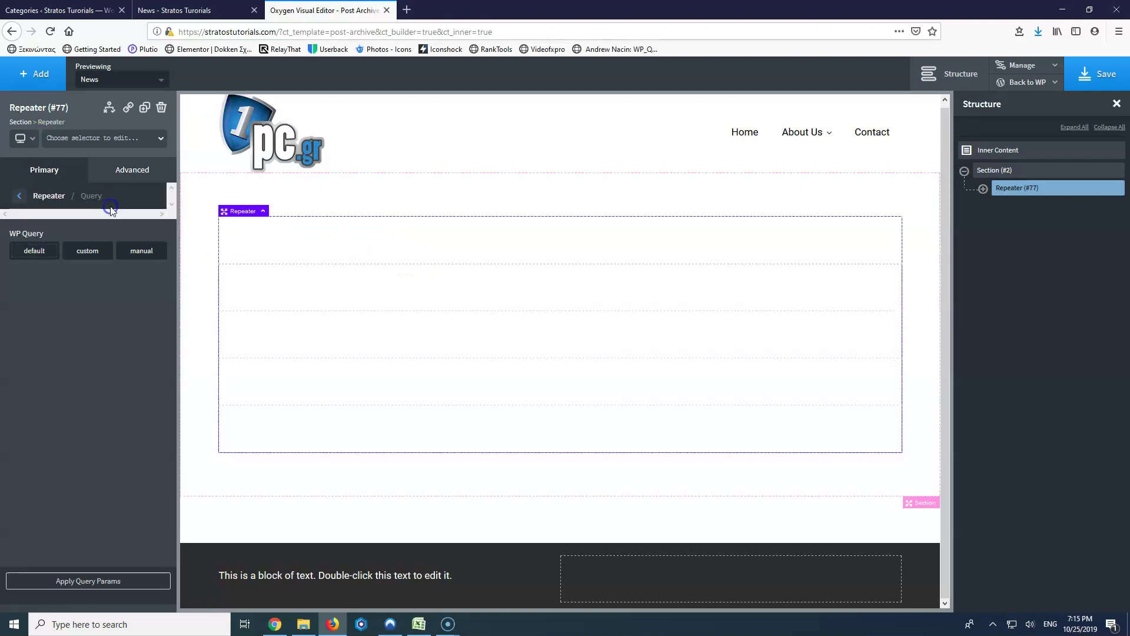
click(34, 252)
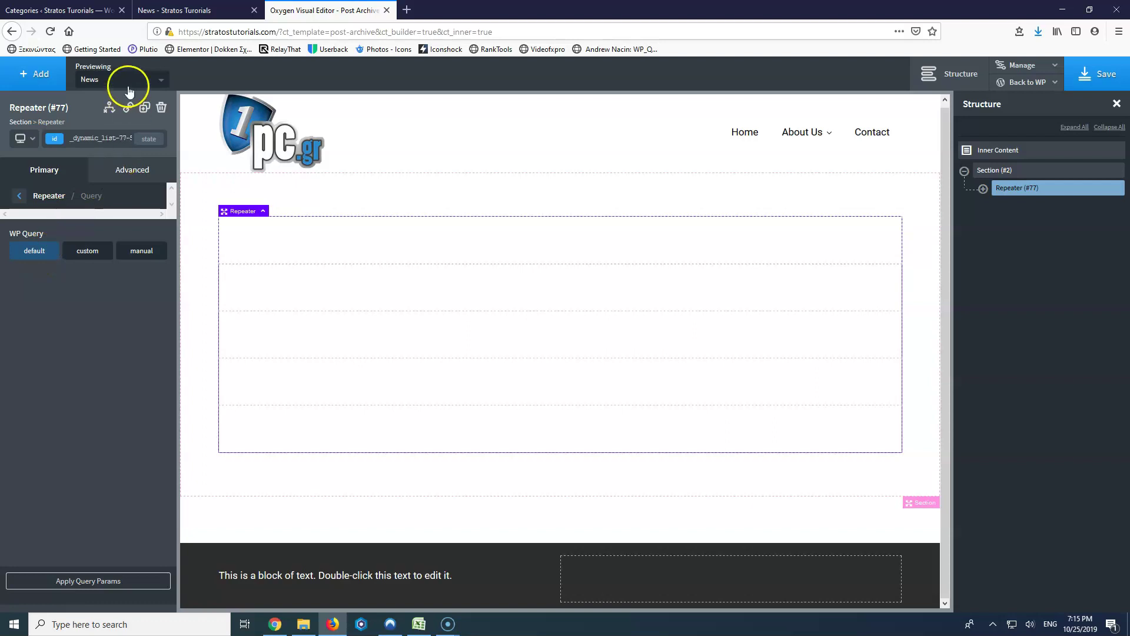
Step: Set the new repeater's layout to stack its child elements horizontally
click(20, 196)
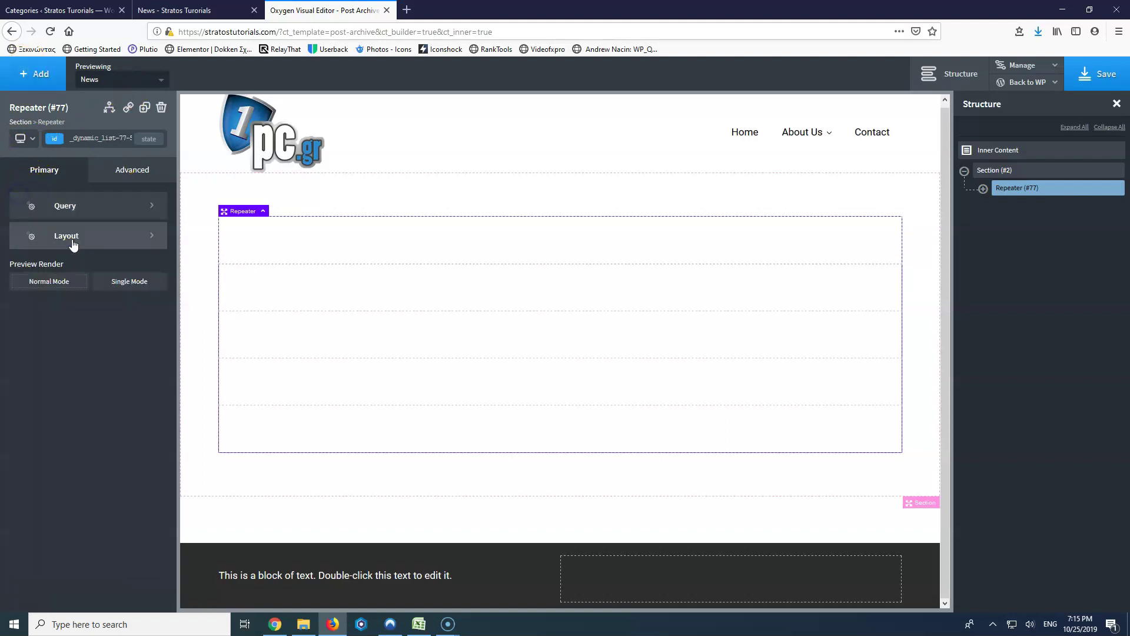
click(111, 237)
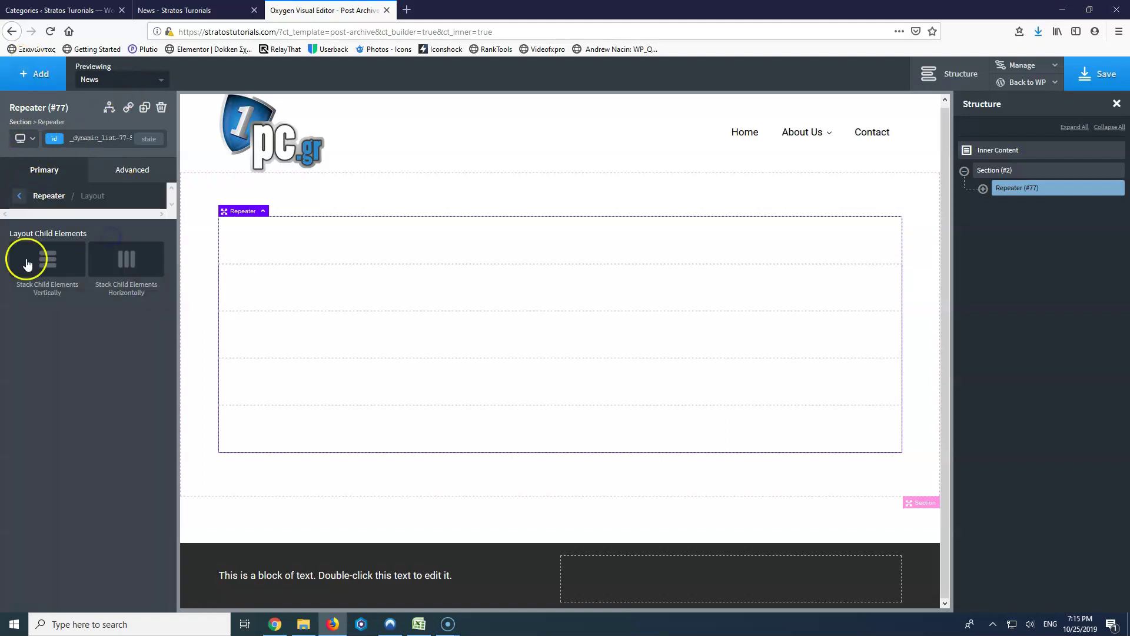
click(133, 269)
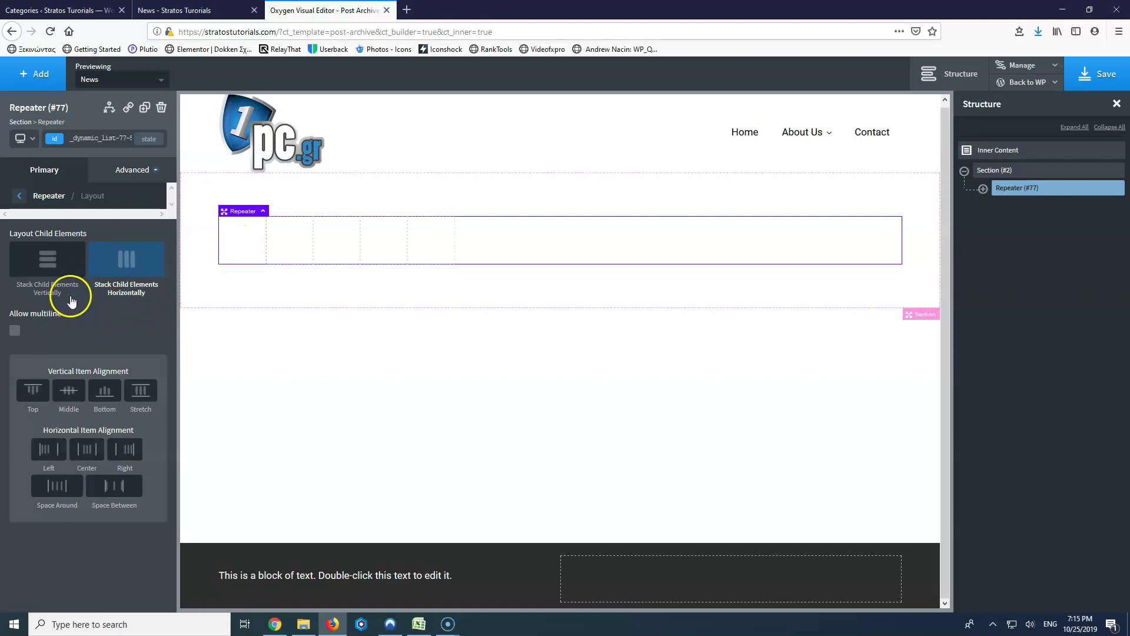
click(35, 71)
click(47, 184)
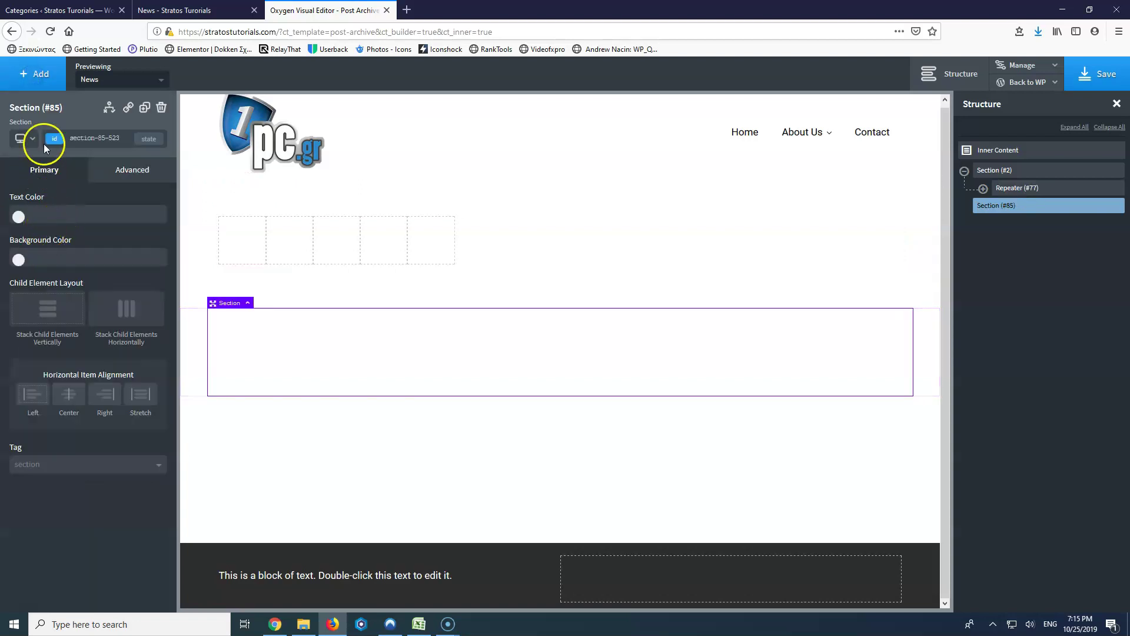
click(38, 74)
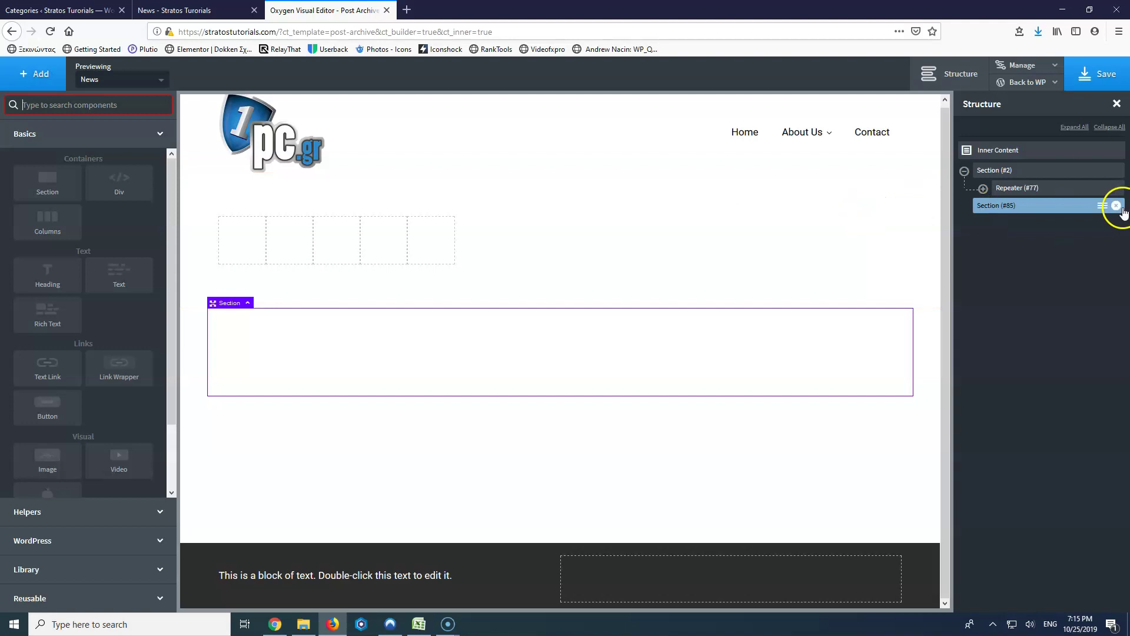
click(1117, 206)
Step: Add an Image element inside the new repeater's div
click(983, 188)
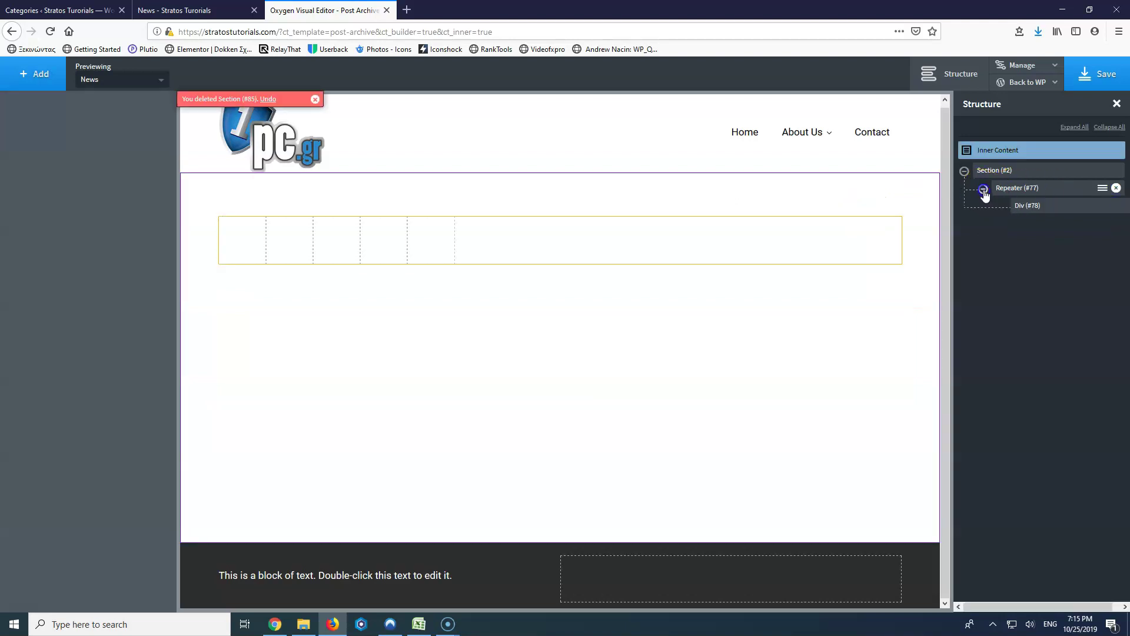
click(1027, 207)
click(19, 75)
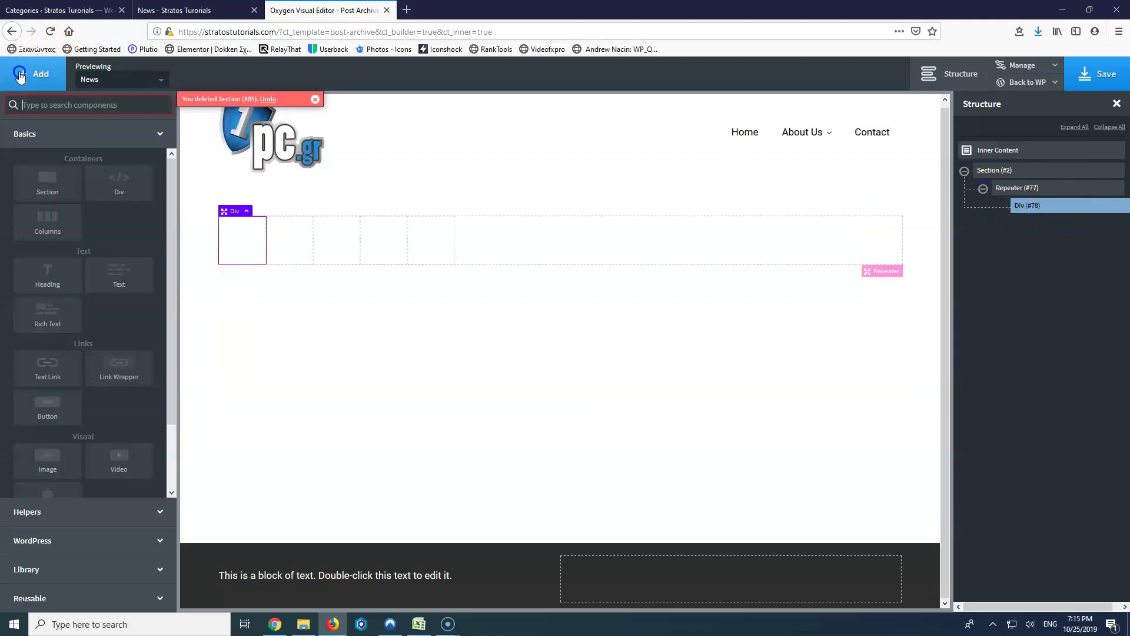
click(48, 461)
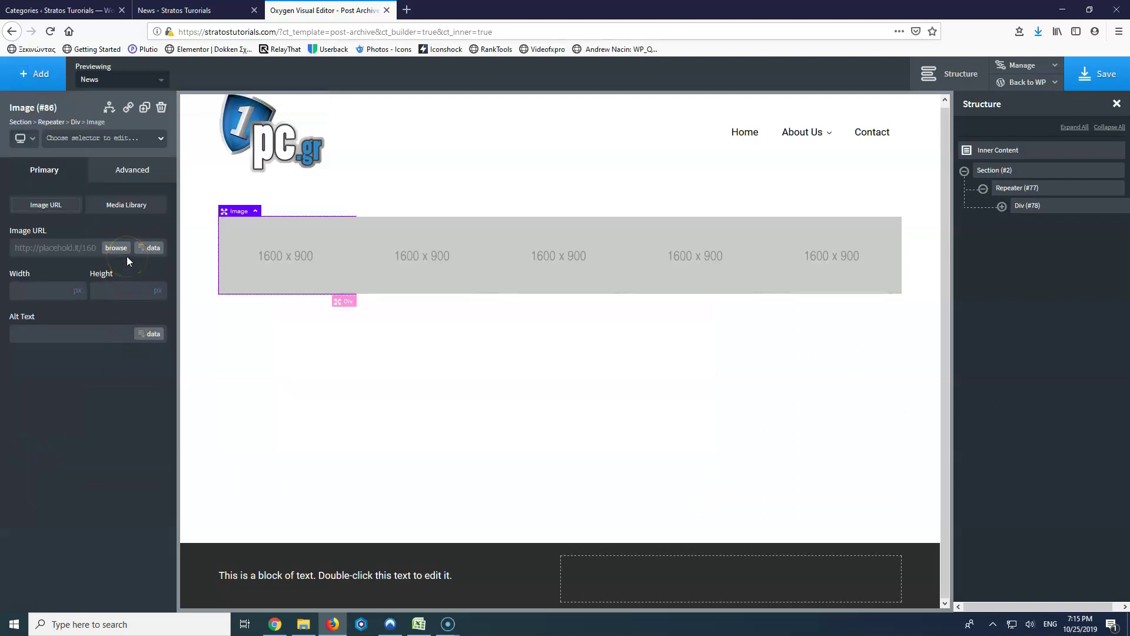
Step: Insert the post's featured image as dynamic data for the image URL, with a size chosen from the preset sizes
click(147, 249)
click(291, 215)
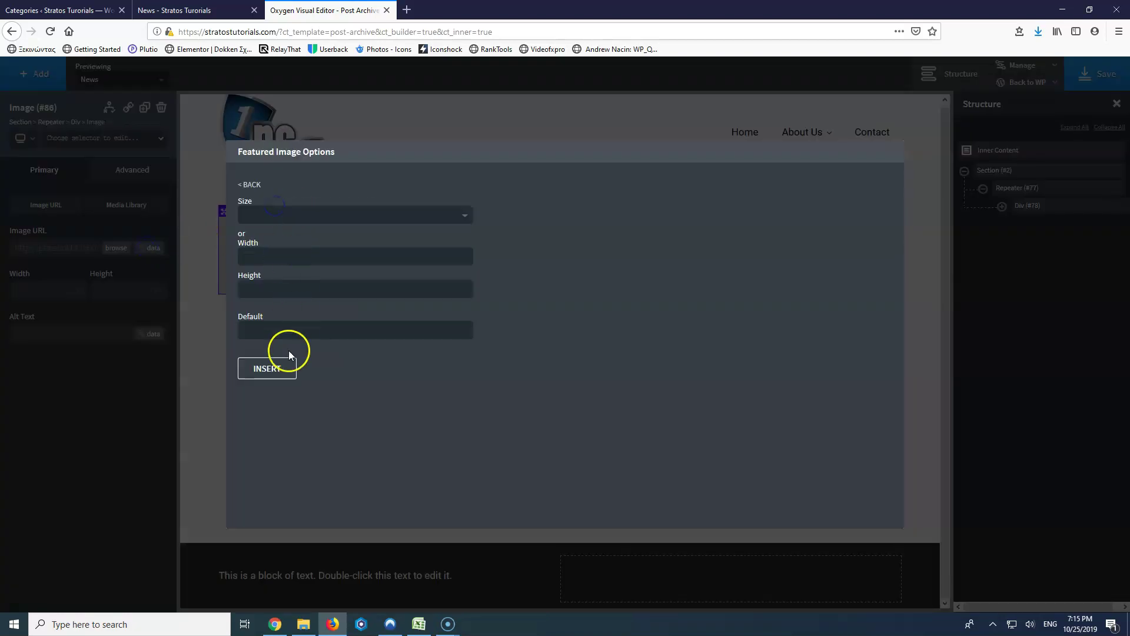
click(264, 215)
click(262, 247)
click(263, 369)
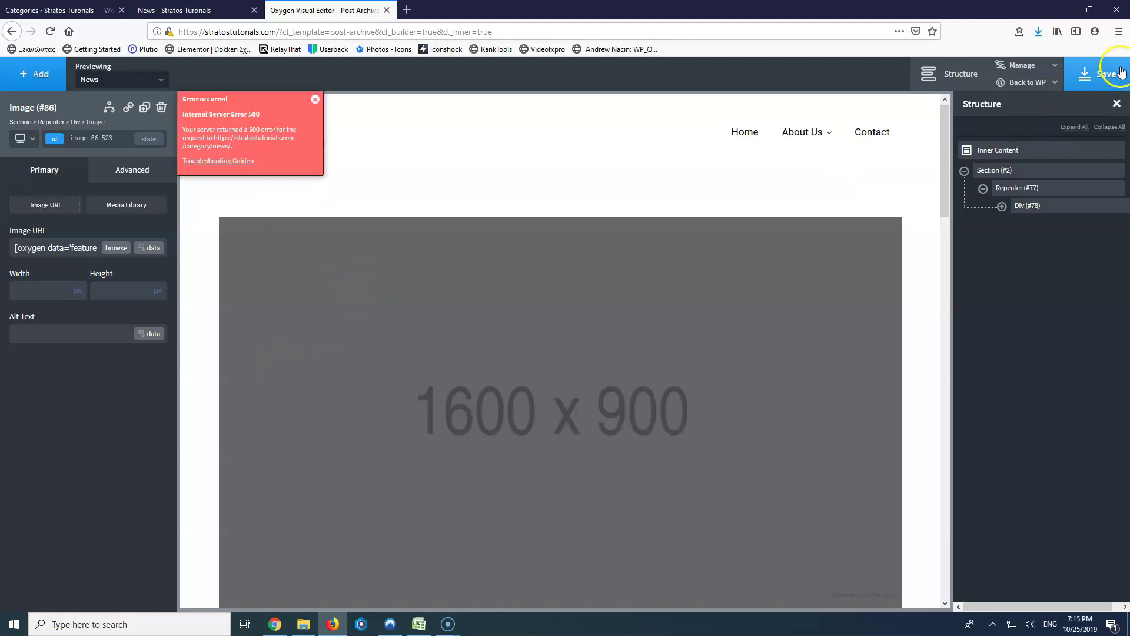
Step: Save the template and reload the visual editor page
click(1106, 76)
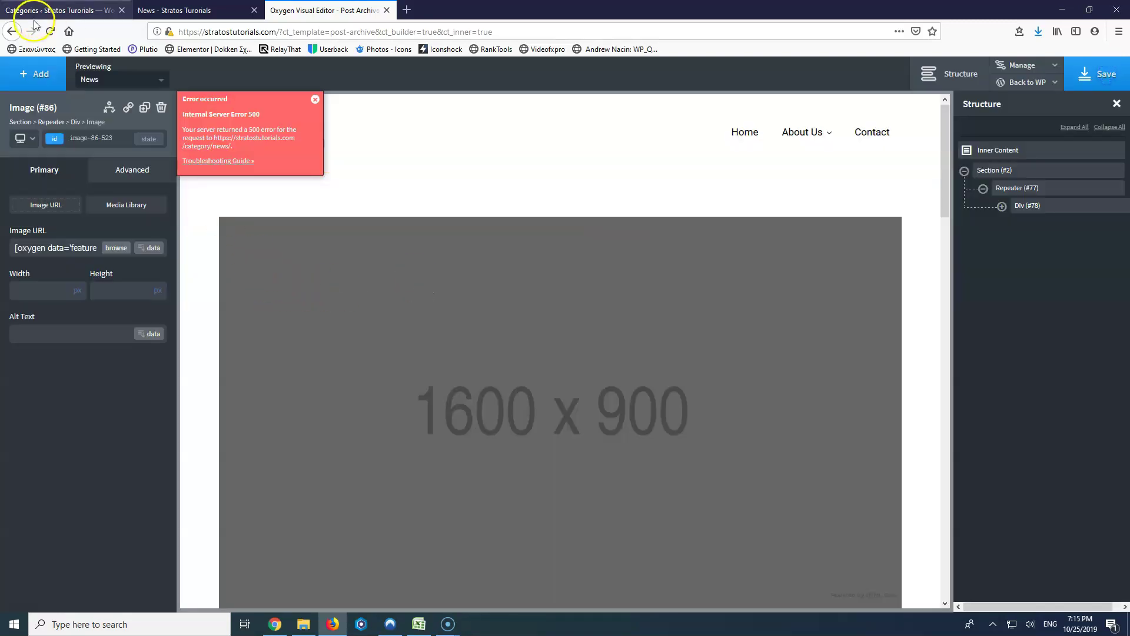
click(50, 32)
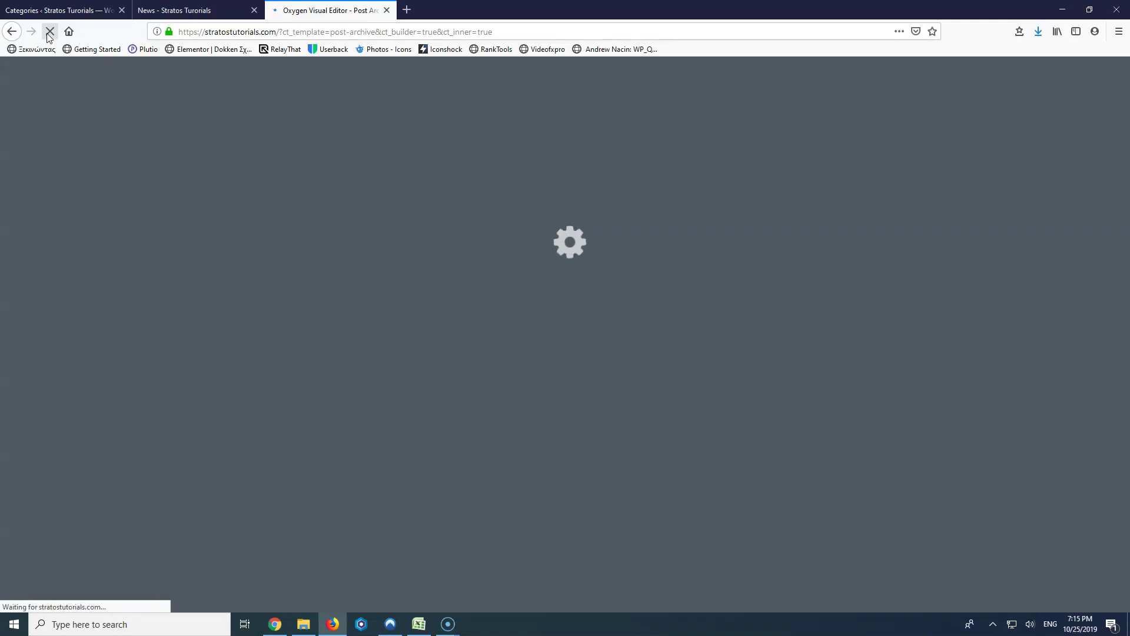
Step: Reload the News category page to check how the featured images display, and return to the visual editor
click(261, 11)
click(50, 32)
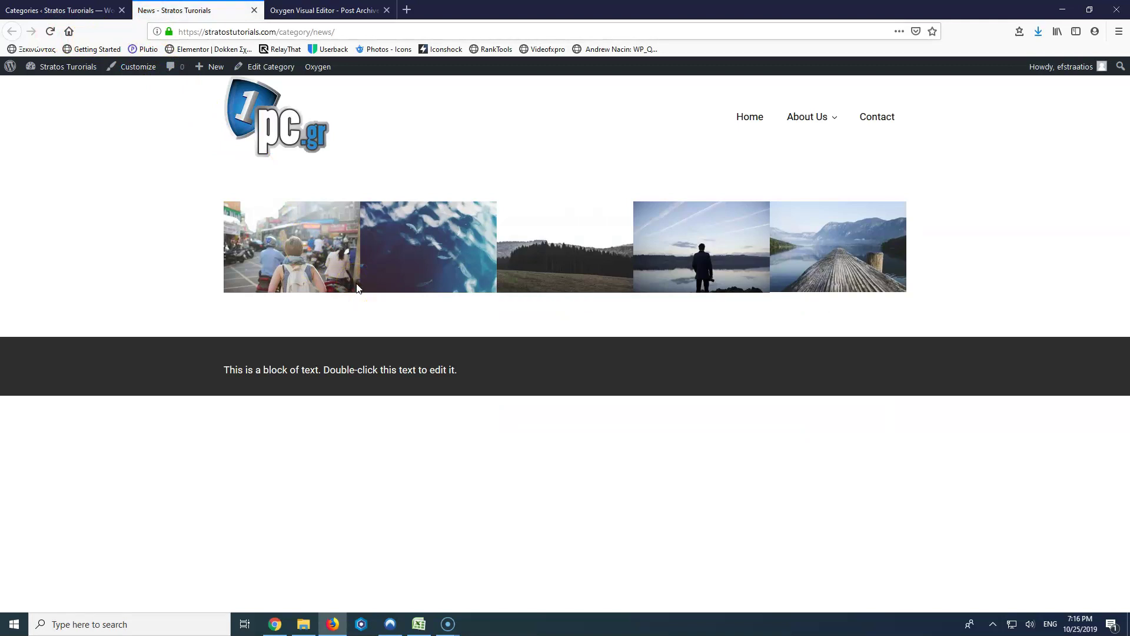
click(328, 10)
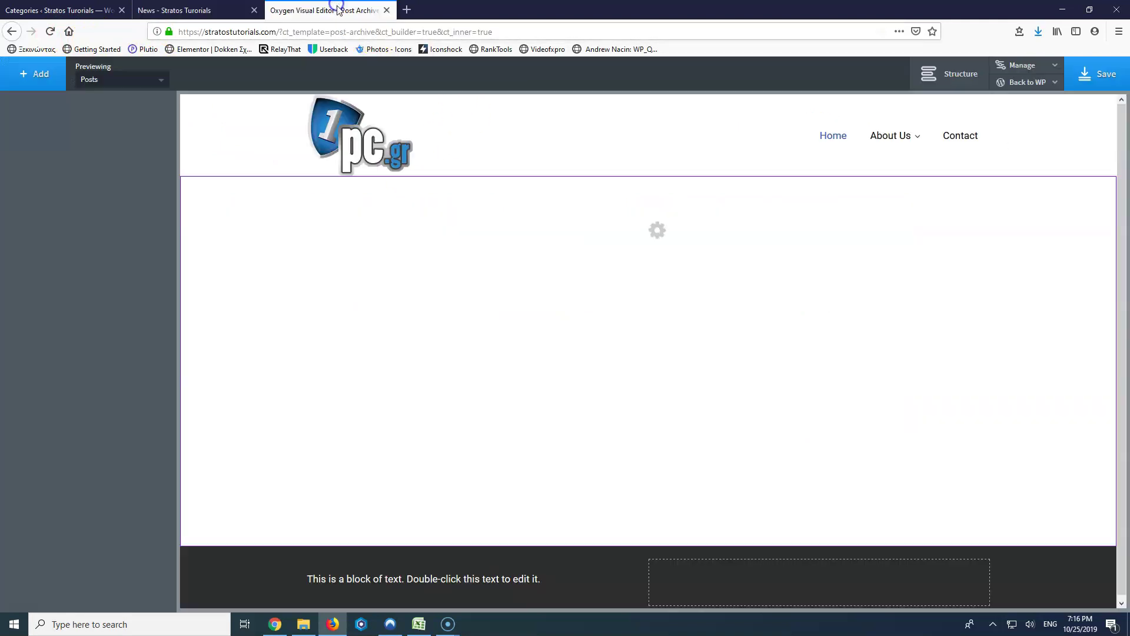
Step: Insert the post's title as dynamic data for the repeater image's alt text
click(327, 246)
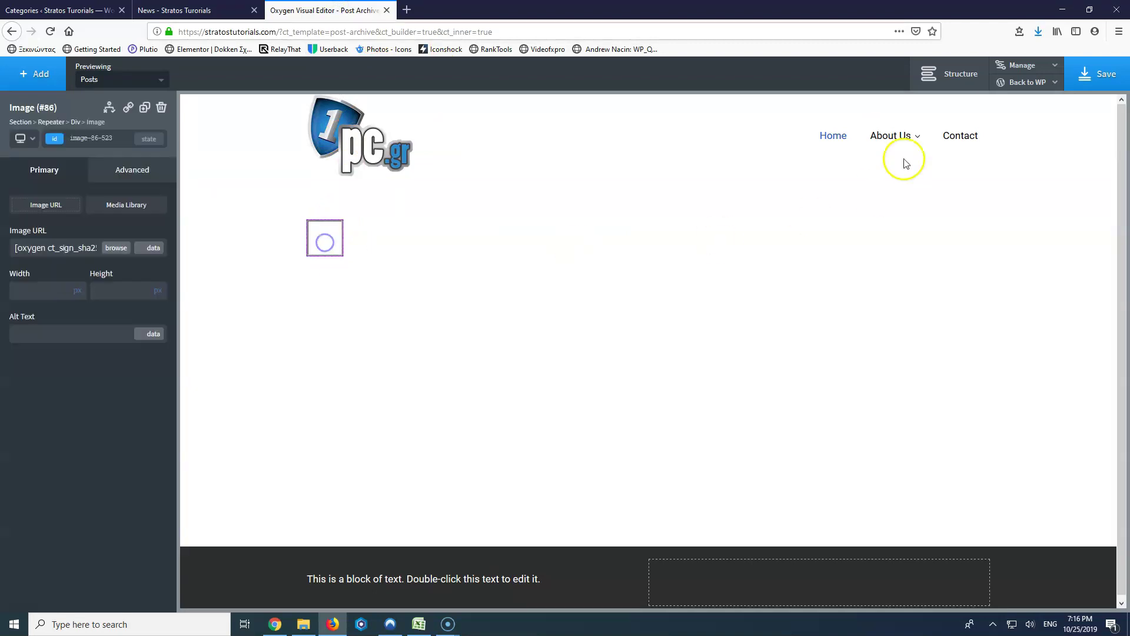
click(944, 73)
click(1053, 227)
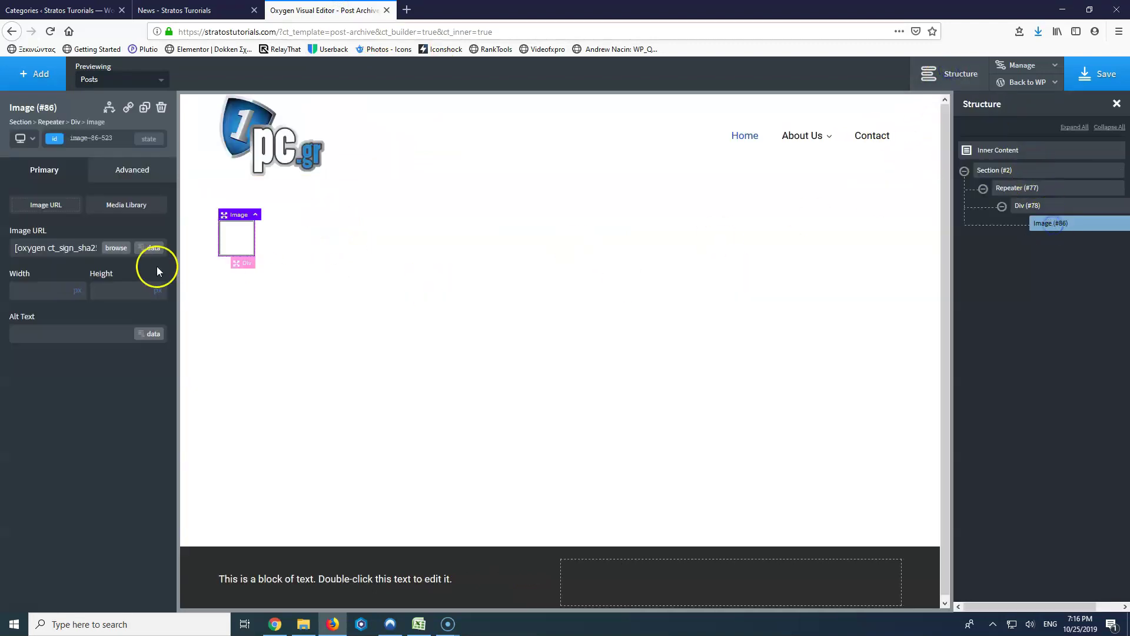
click(151, 335)
click(245, 205)
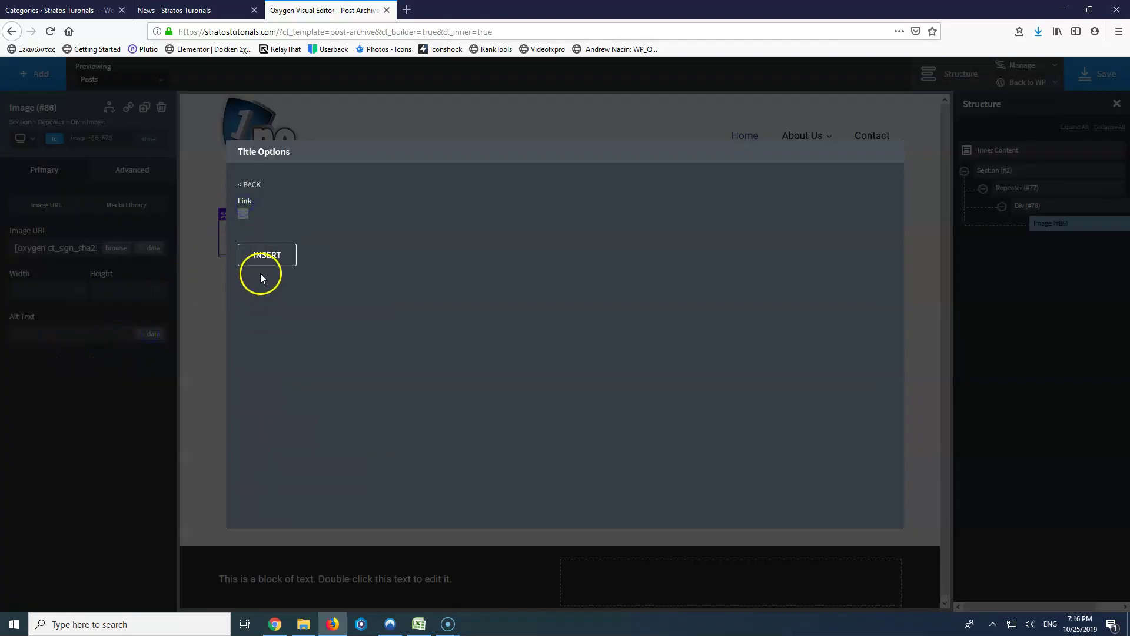
click(264, 259)
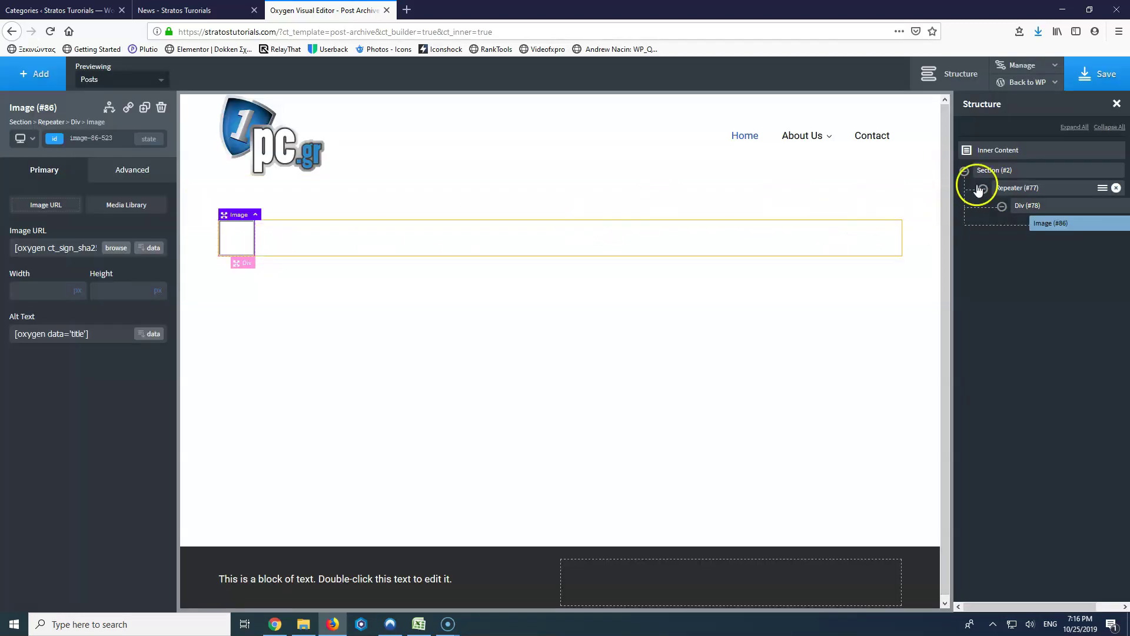
Step: Allow multiline in the repeater's horizontal child layout and save the template
click(1027, 187)
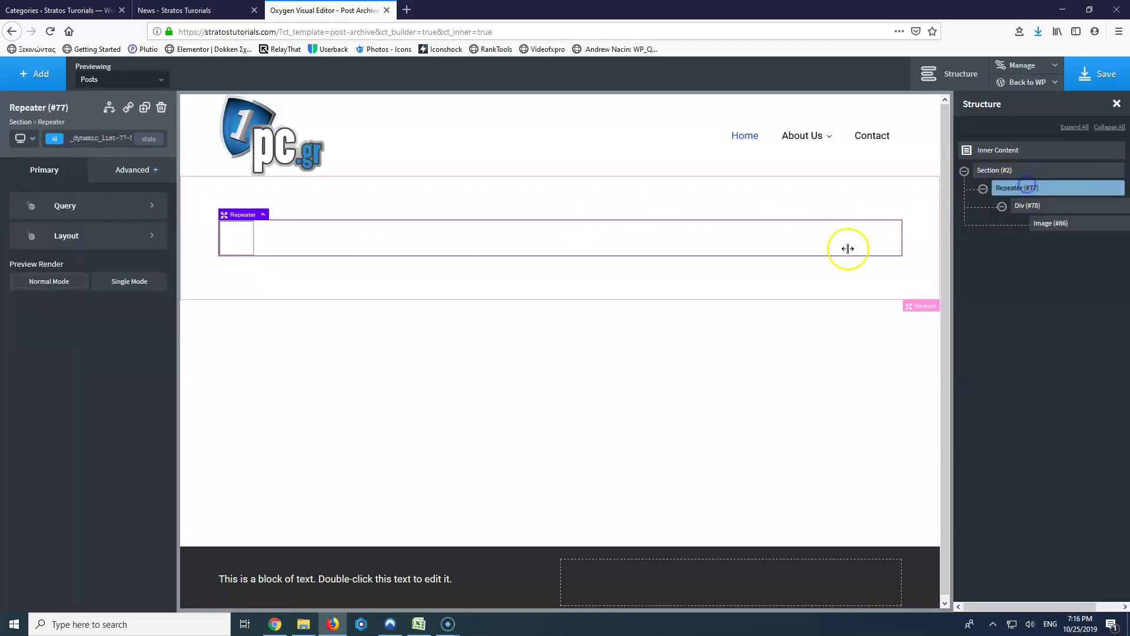
click(64, 236)
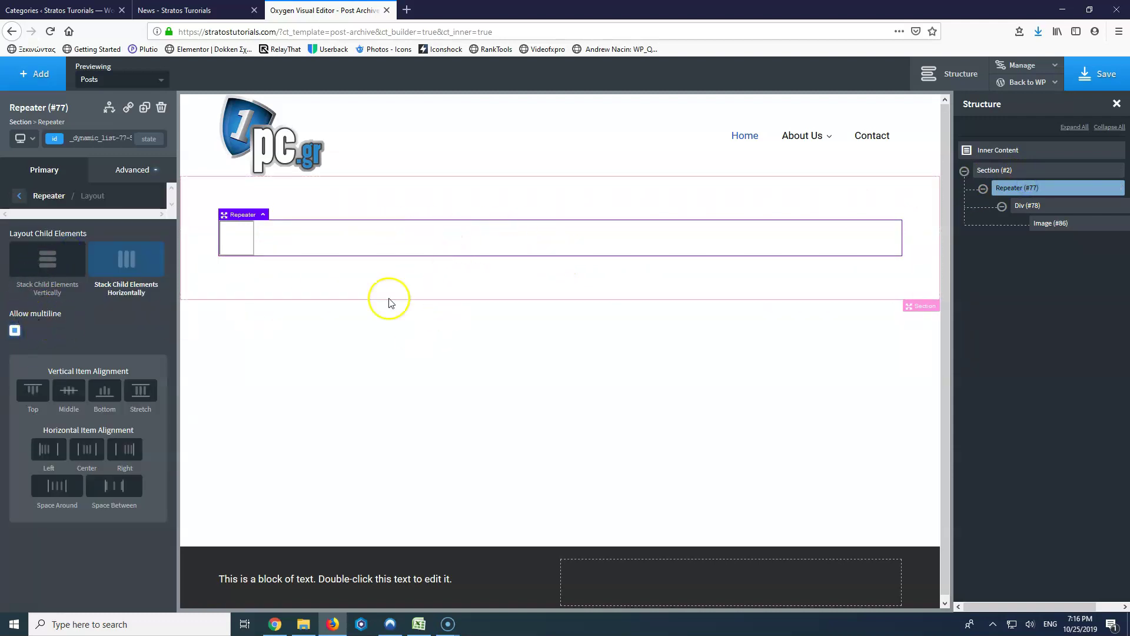
click(1093, 77)
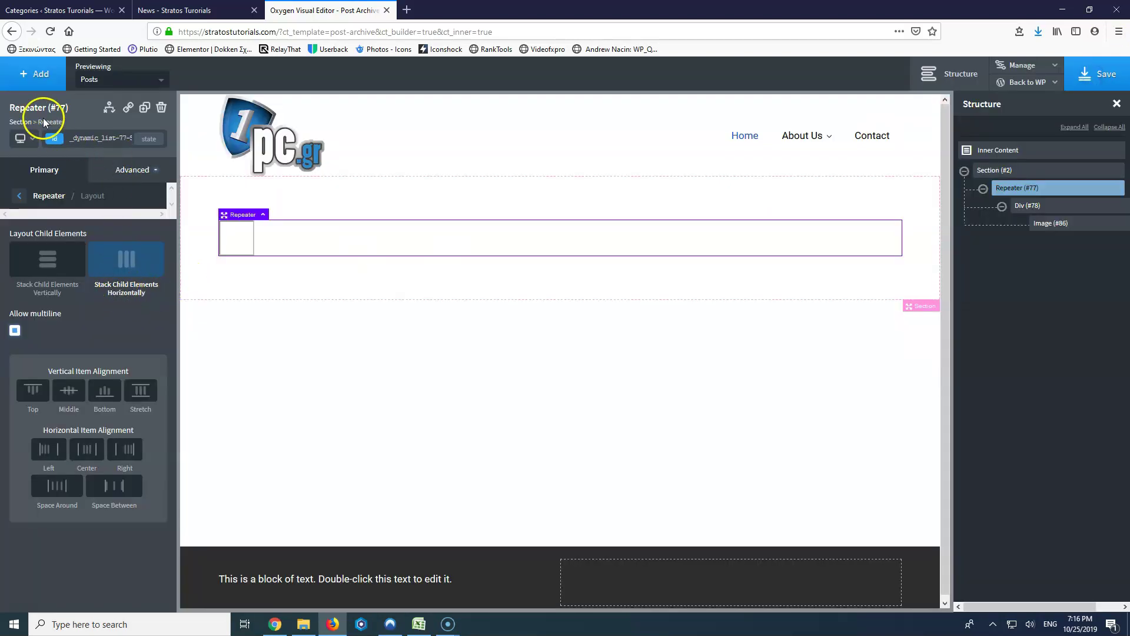
Step: Select the image inside the repeater's div and switch the template preview from Posts to the News category
click(1045, 207)
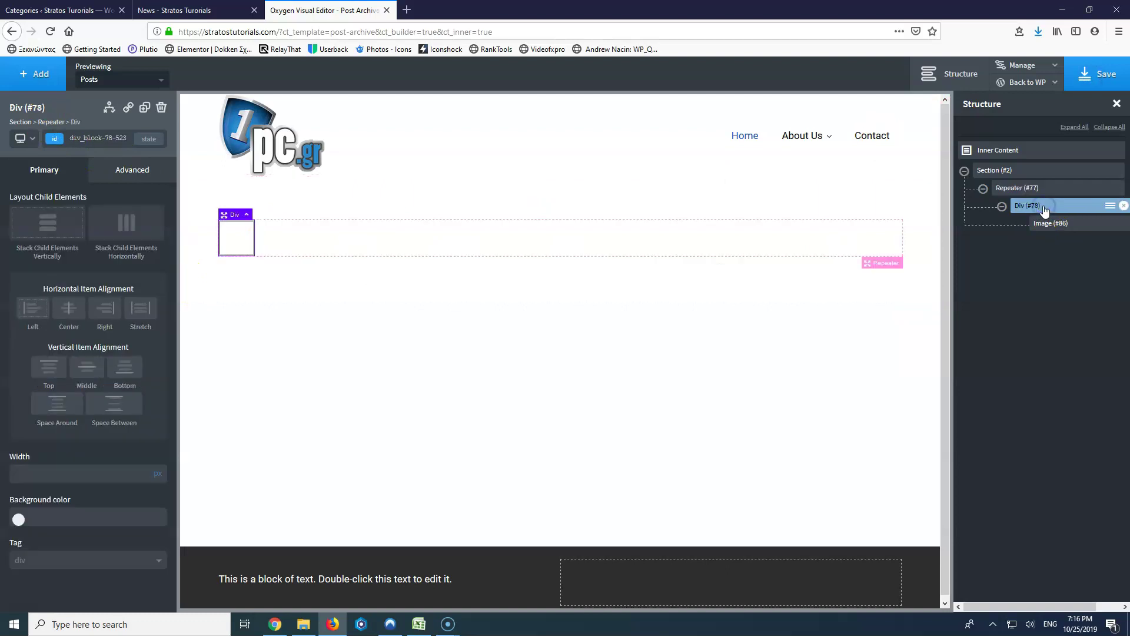
click(1063, 225)
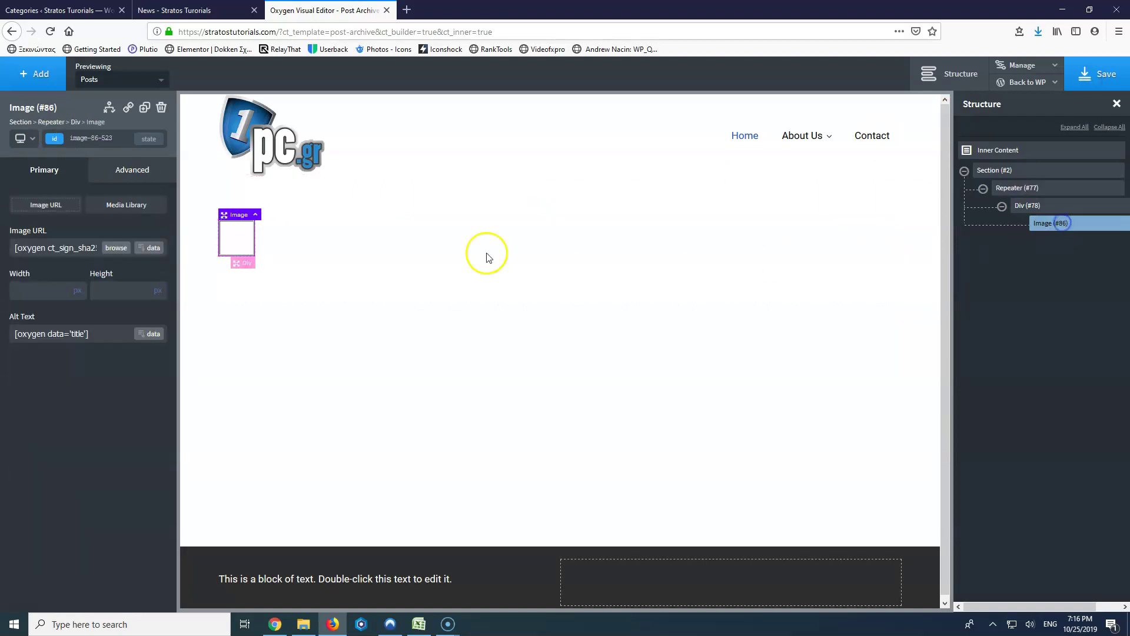
click(118, 83)
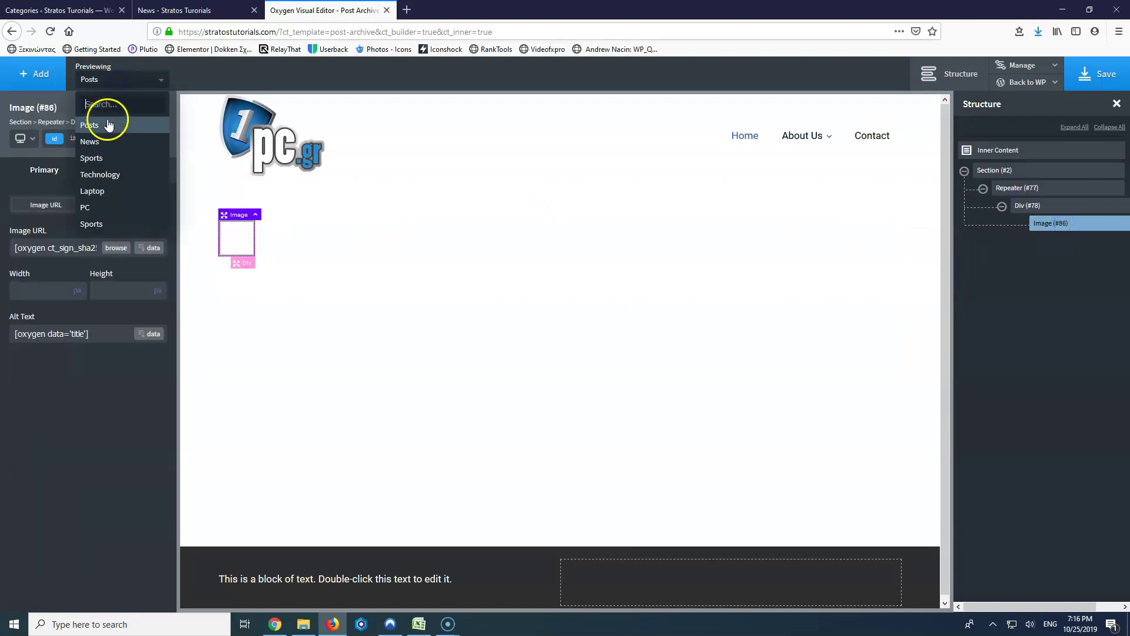
click(101, 142)
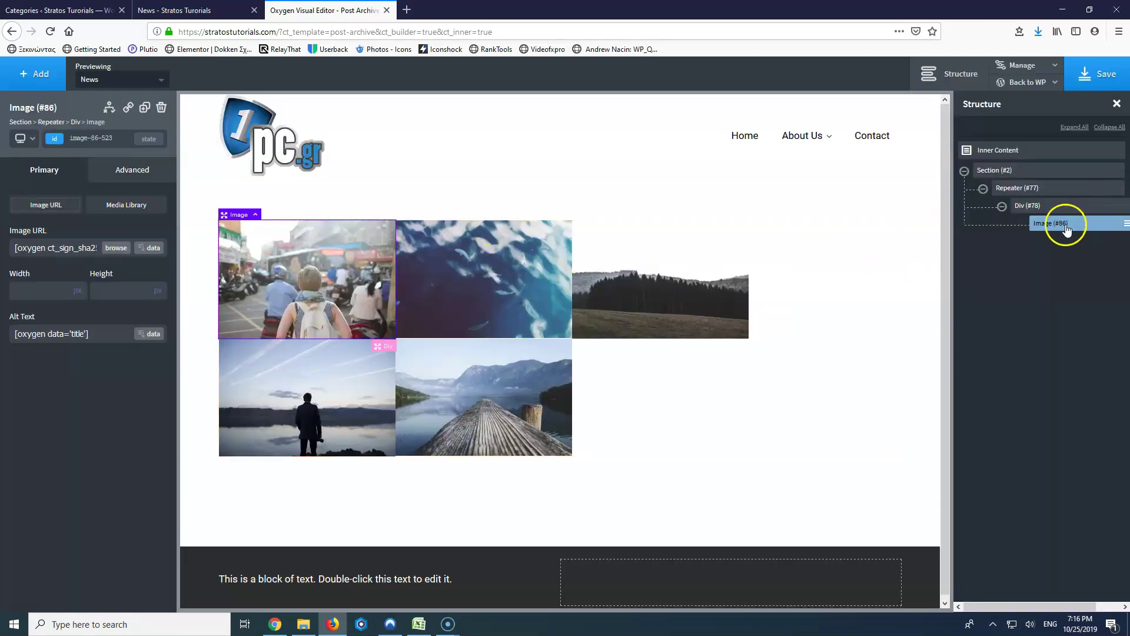
Step: Add a Heading below the image in the repeater's div and replace its text with the post's title as dynamic data
click(27, 81)
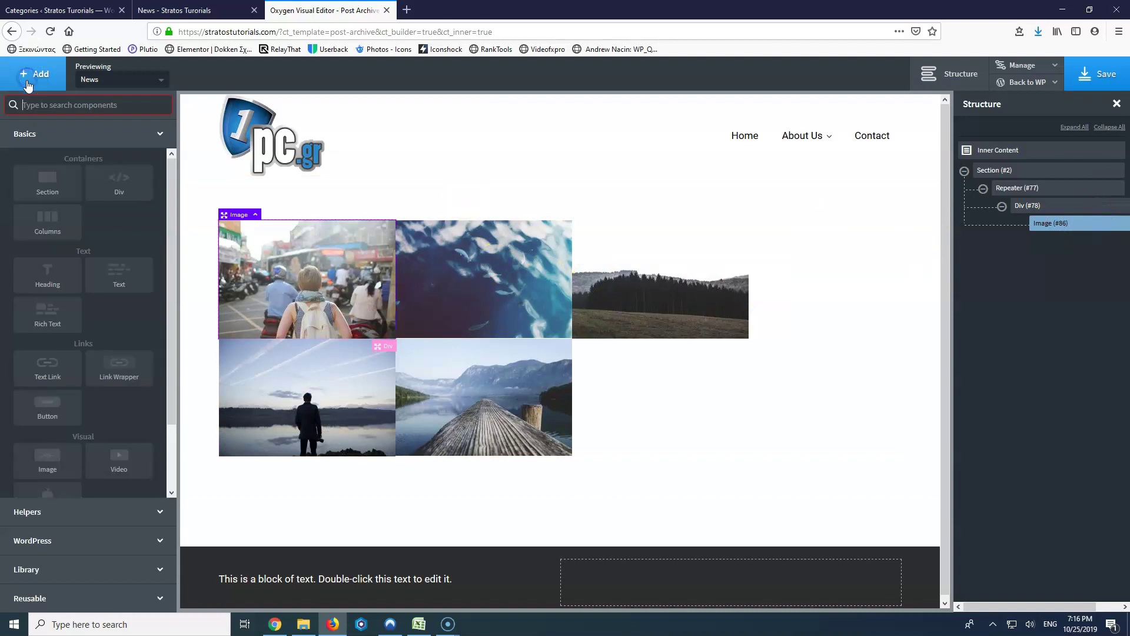
click(47, 273)
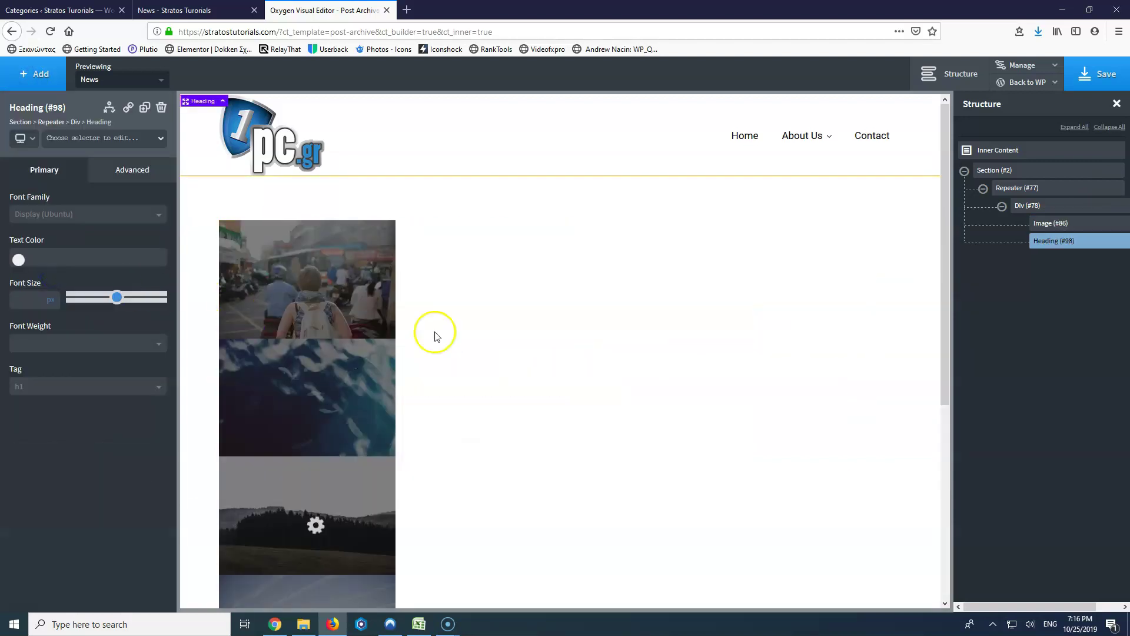
double_click(356, 371)
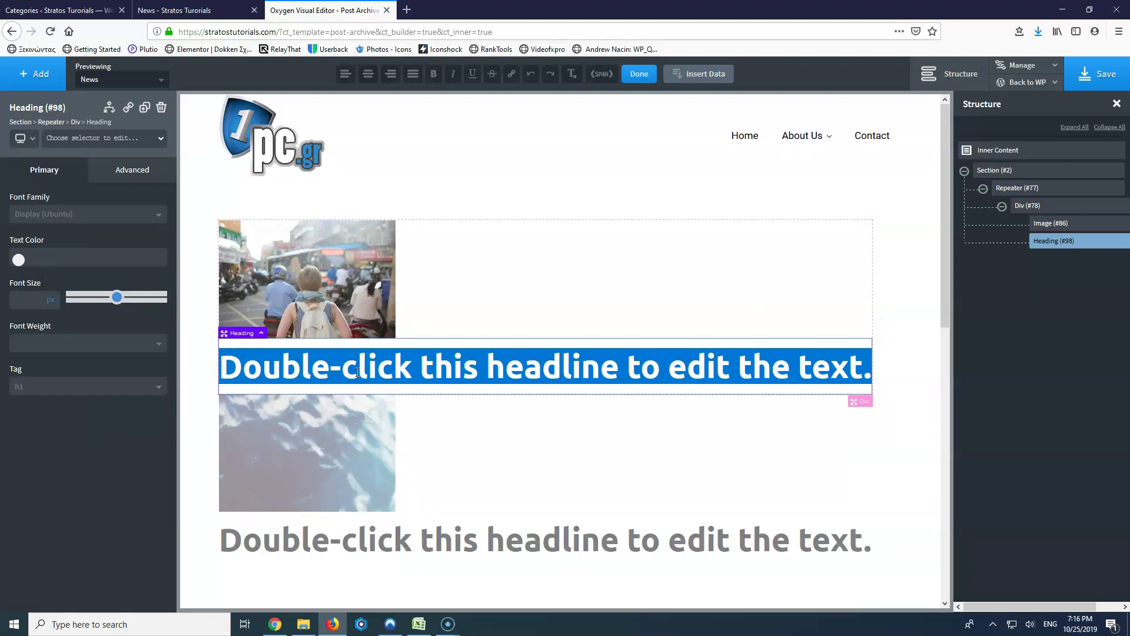
click(667, 76)
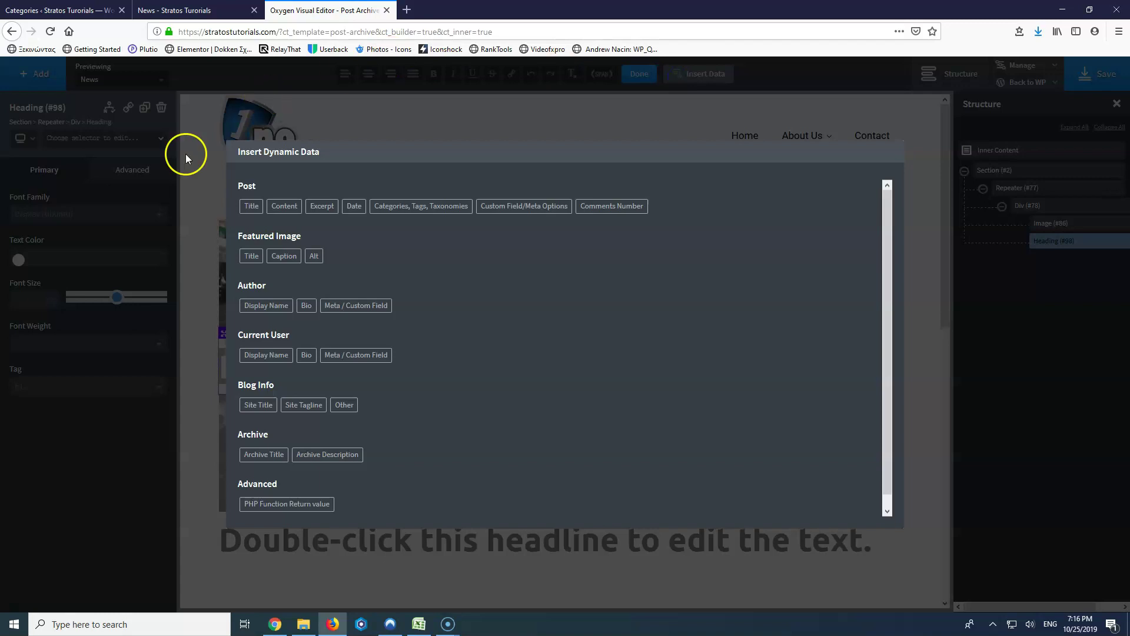
click(252, 207)
click(254, 257)
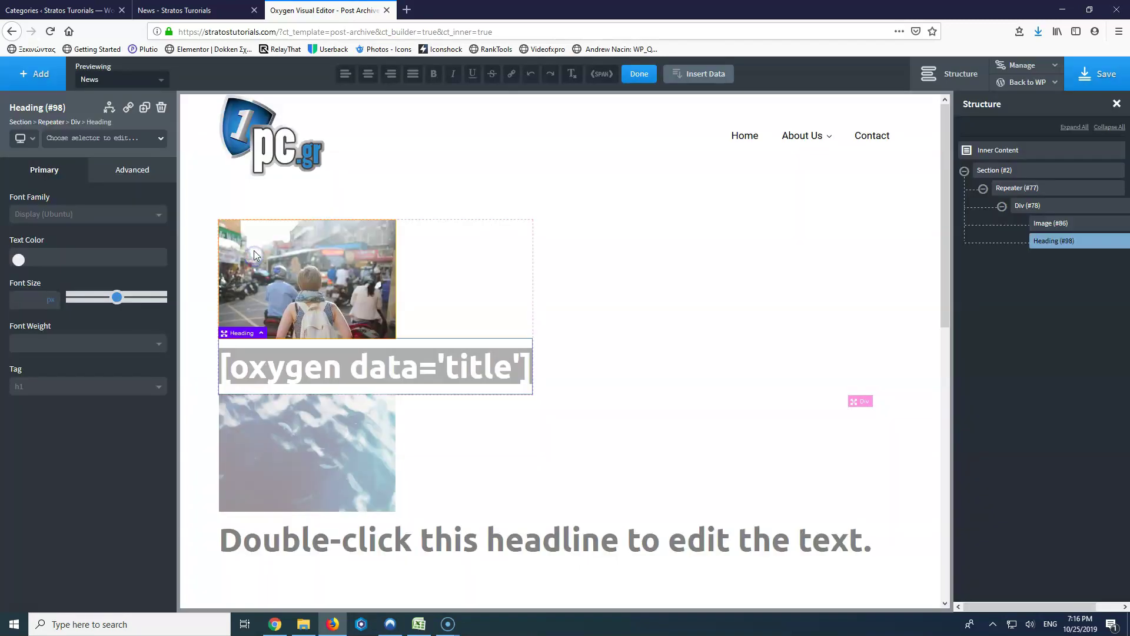
Step: Set the width of the repeater's div to 33%
click(478, 282)
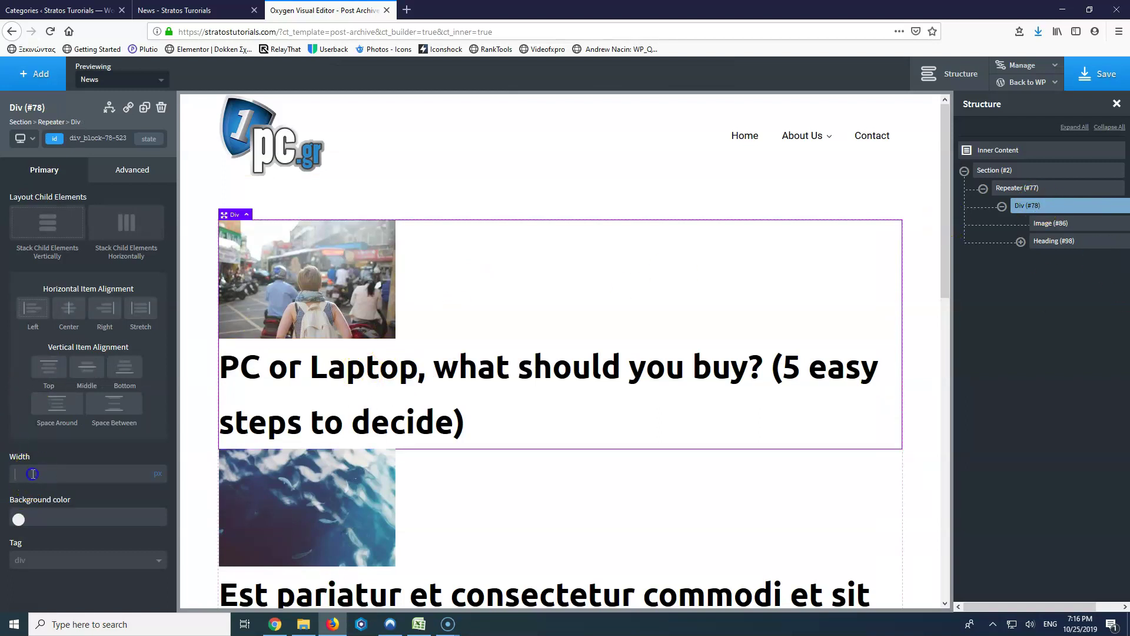
text(33)
click(121, 478)
click(160, 476)
click(162, 468)
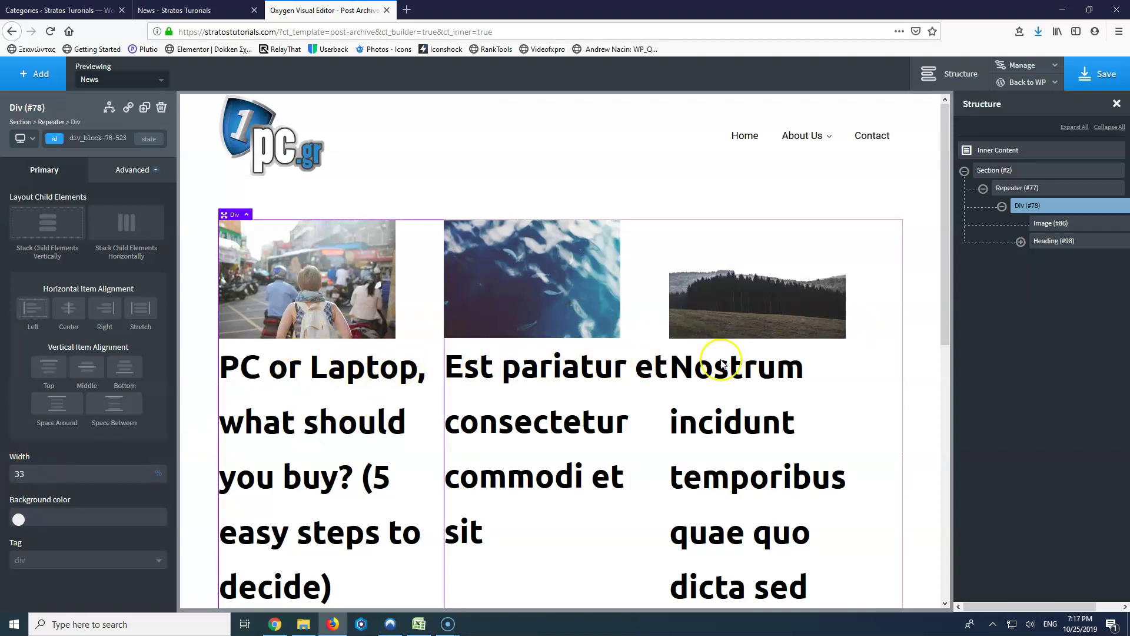
Step: Change the post title heading's tag to h2 and set its font size to 22 px
click(256, 367)
click(31, 388)
click(30, 416)
click(26, 301)
text(22)
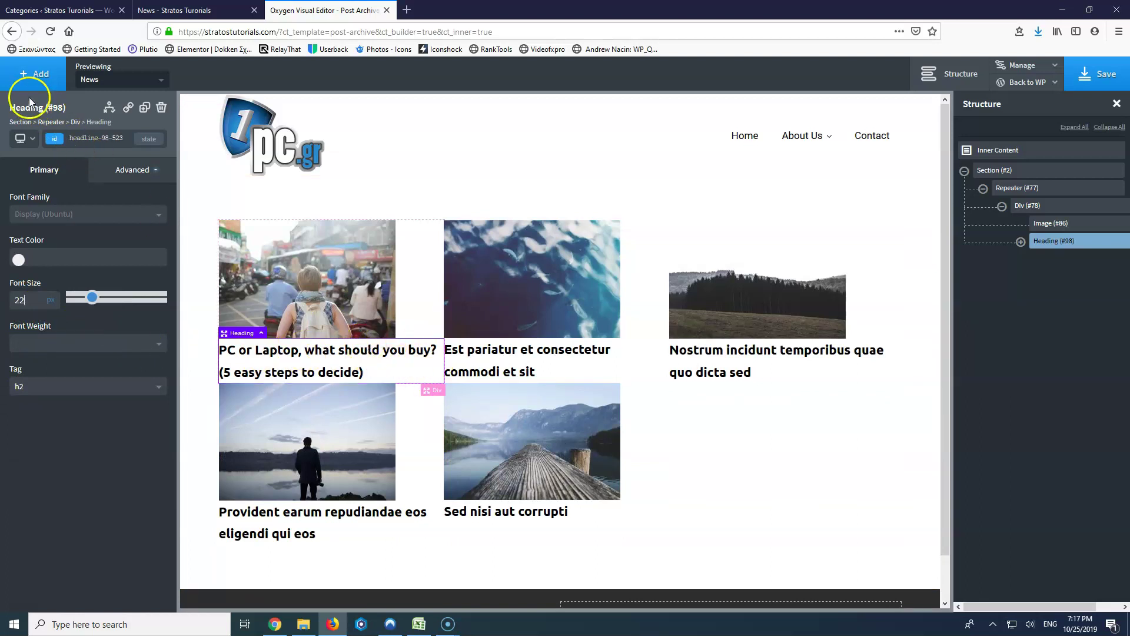
Step: Add a Text element below the heading and replace its content with the post's excerpt as dynamic data
click(35, 75)
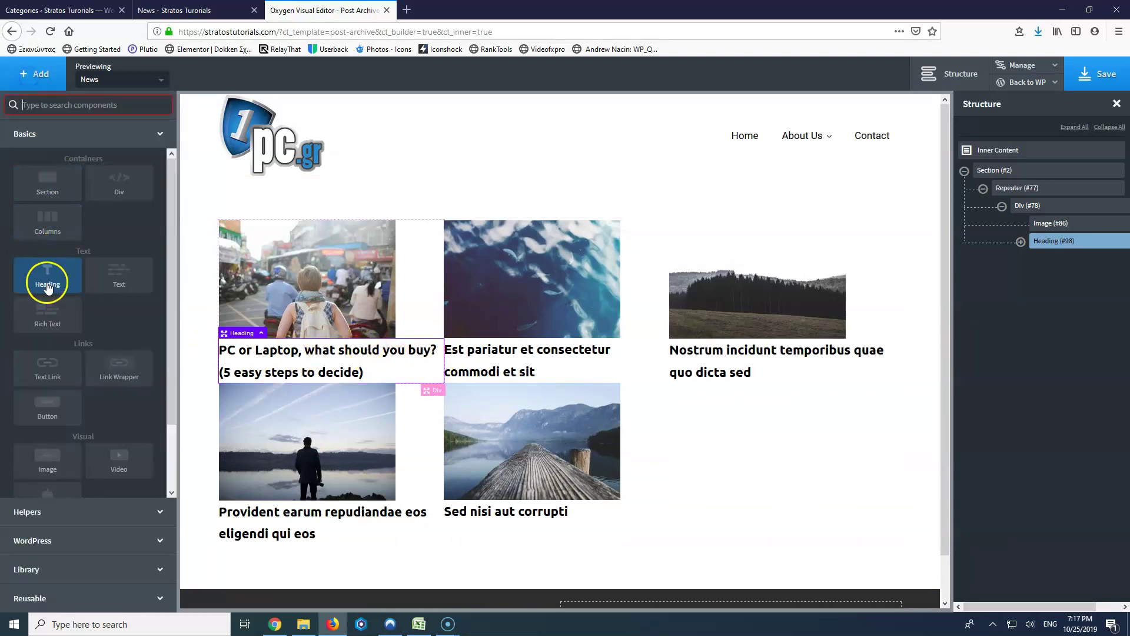
click(112, 275)
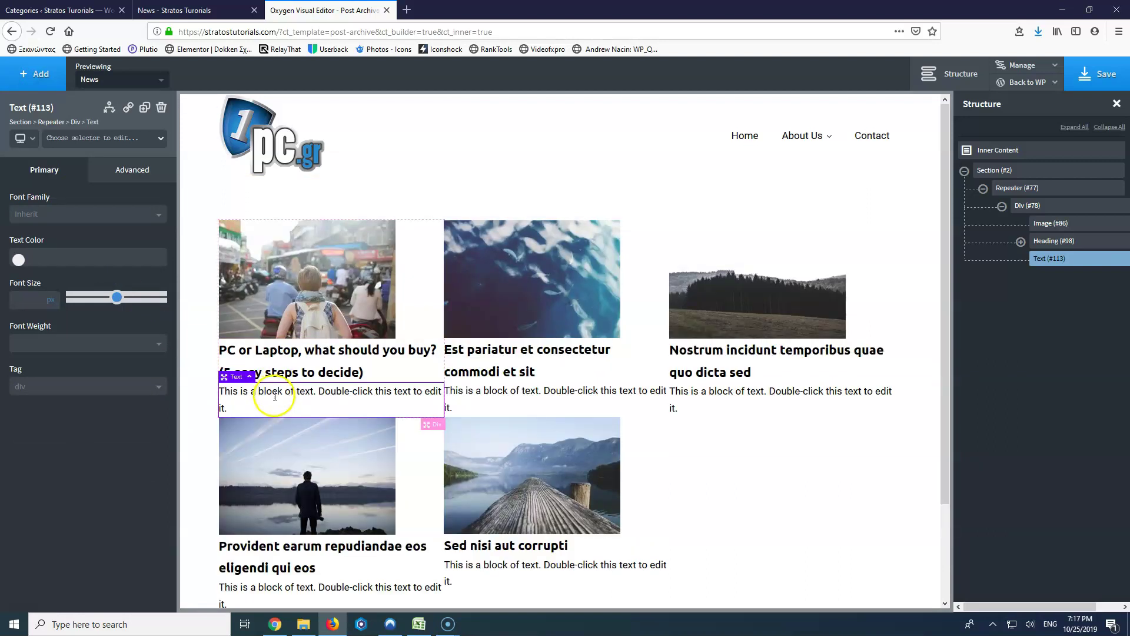
click(672, 84)
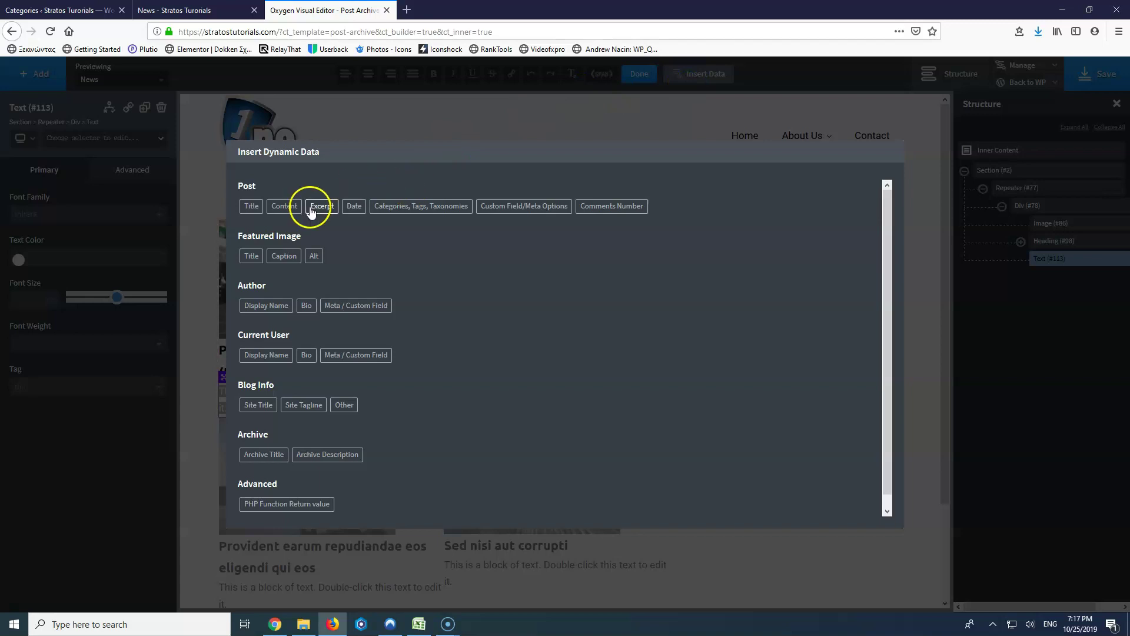
click(311, 211)
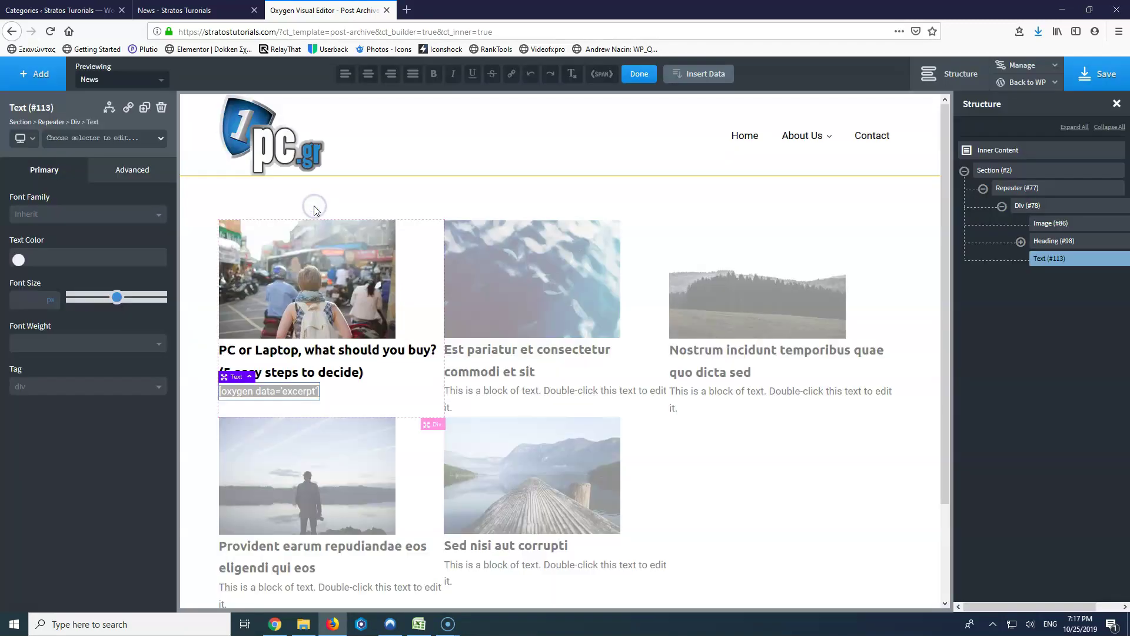
click(369, 395)
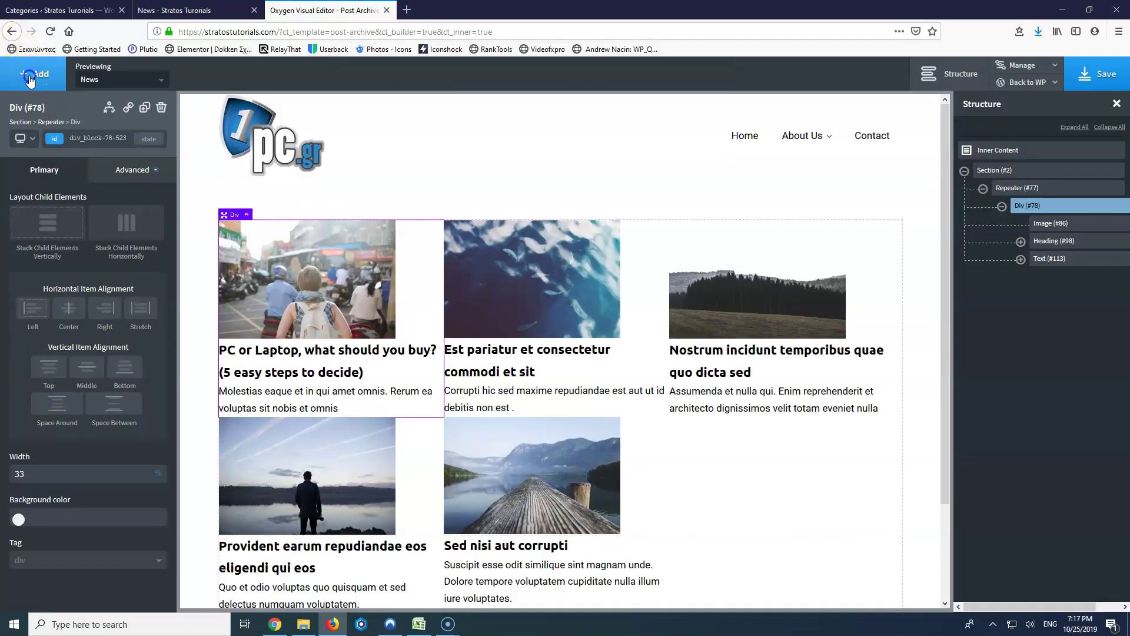
Step: Add a button to the repeater's div, label it "Read More" and set its button size to 5
click(34, 74)
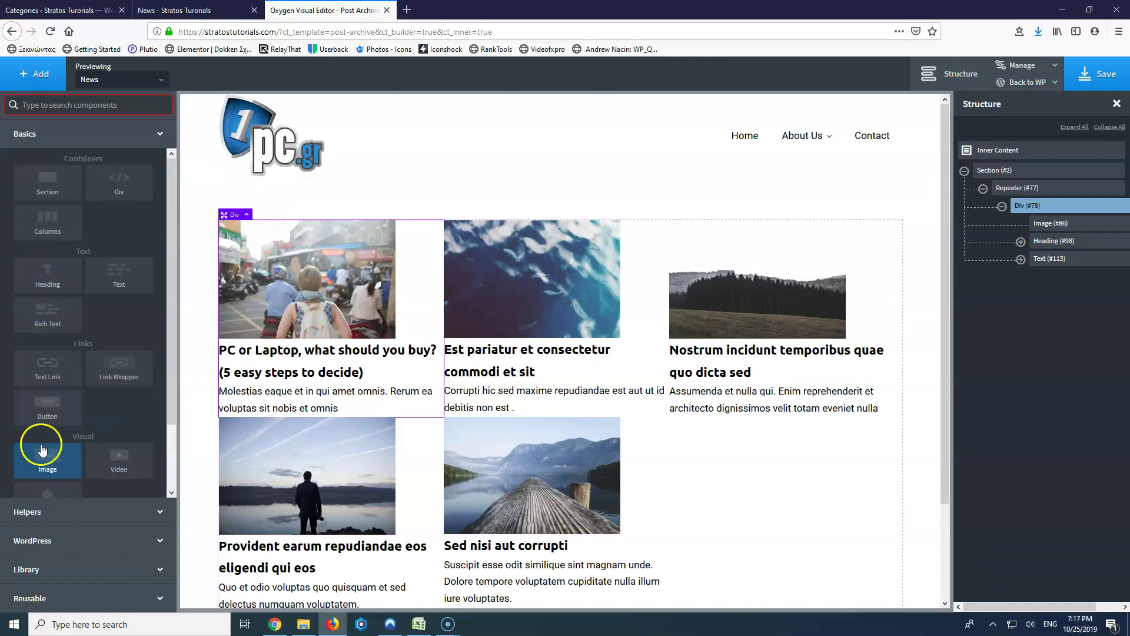
click(58, 416)
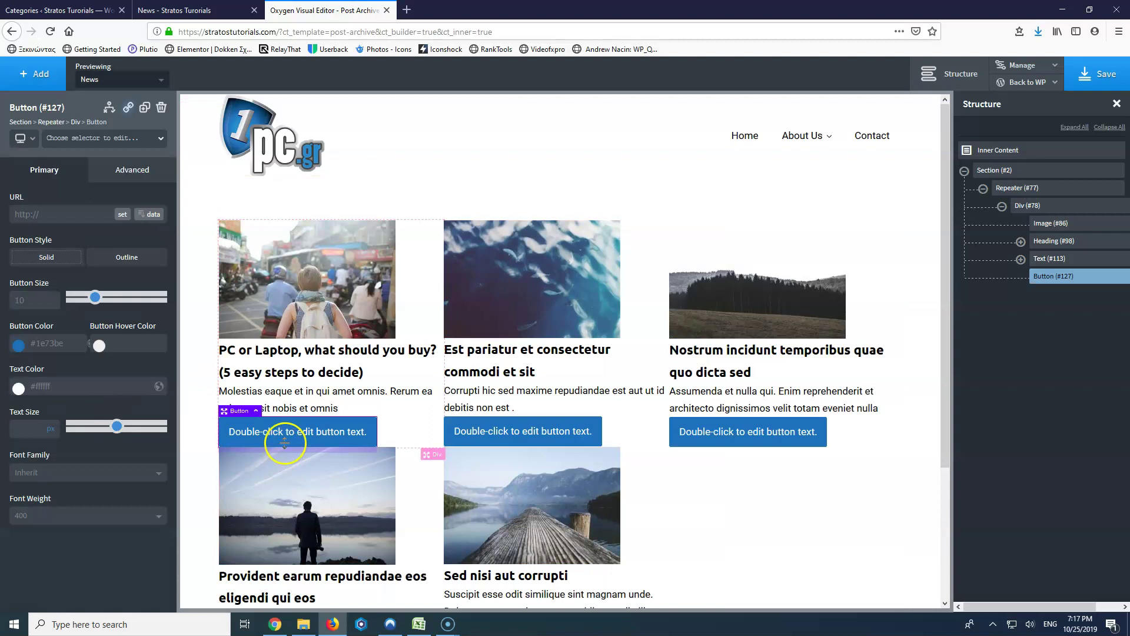
double_click(284, 438)
text(Re)
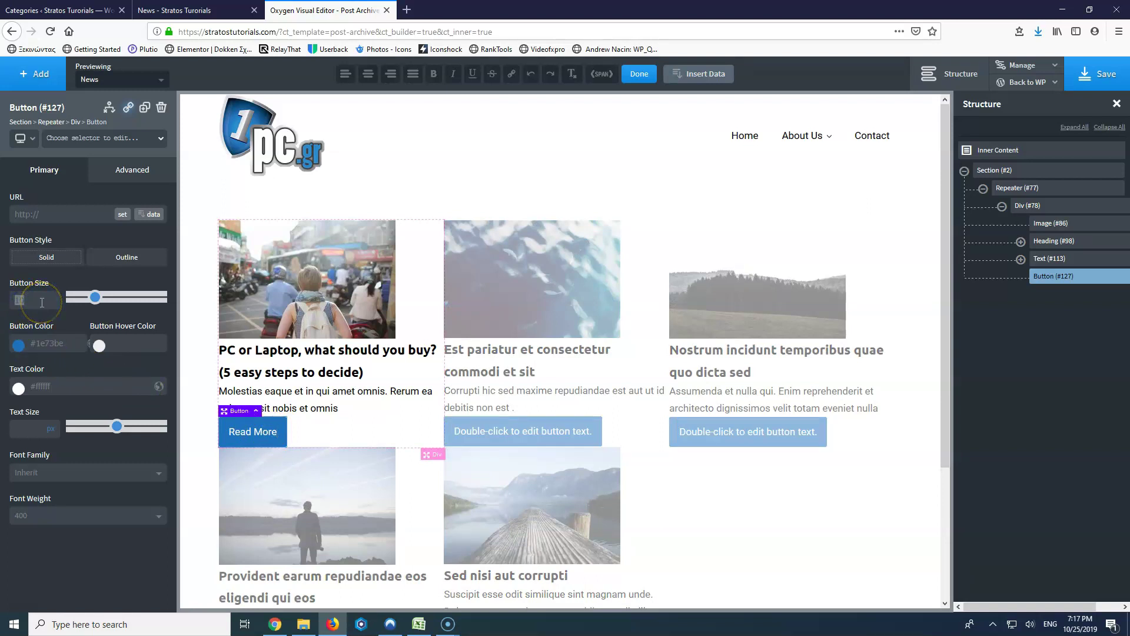
text(5)
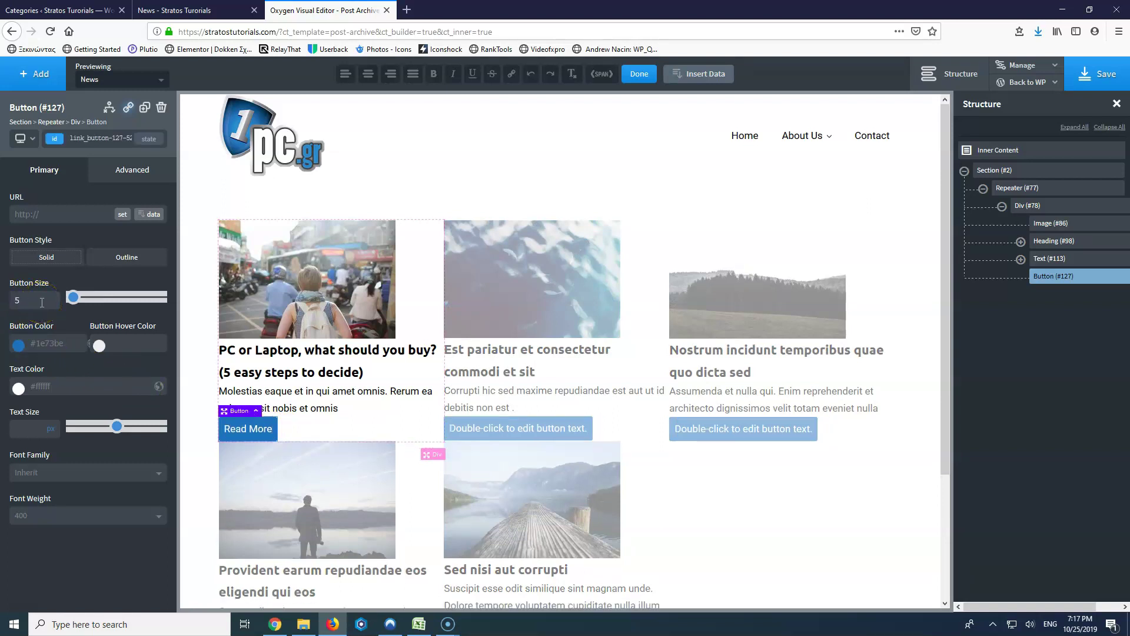
Step: Link the Read More button to the post's permalink as dynamic data and save the template
click(149, 215)
click(261, 205)
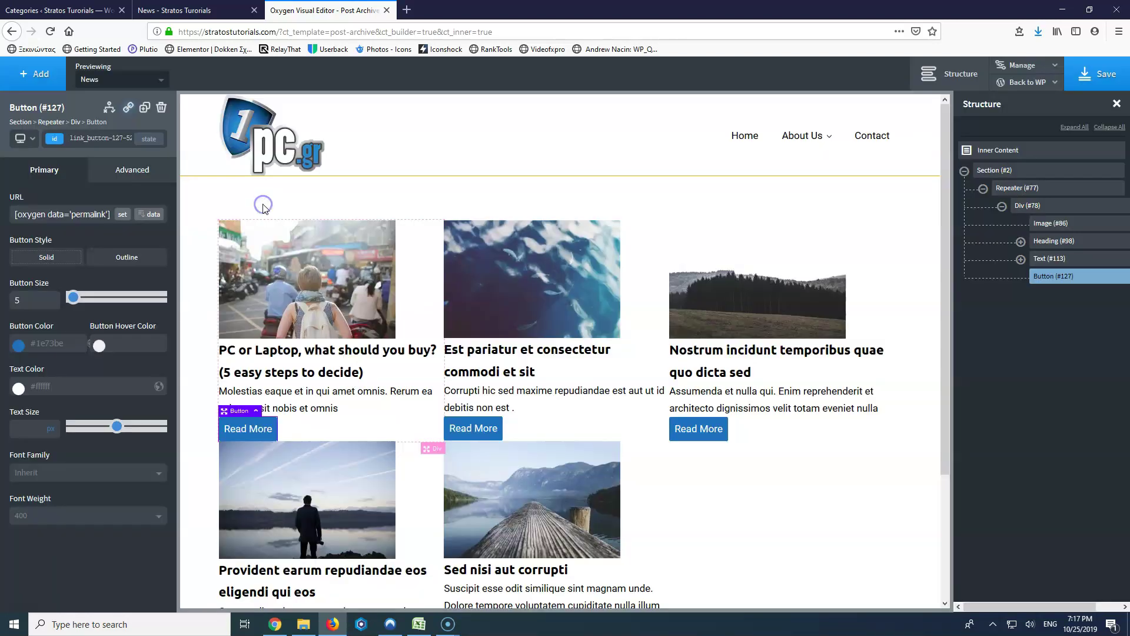
click(1109, 86)
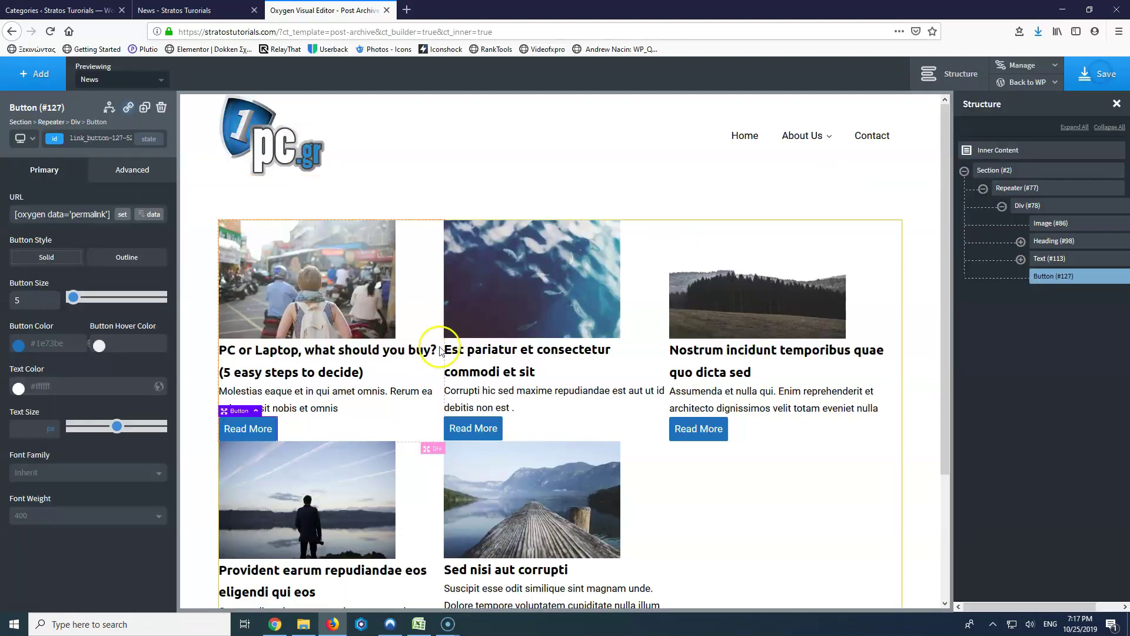
Step: Reload the News category page to check the three-column post cards, and return to the visual editor
click(186, 16)
click(50, 31)
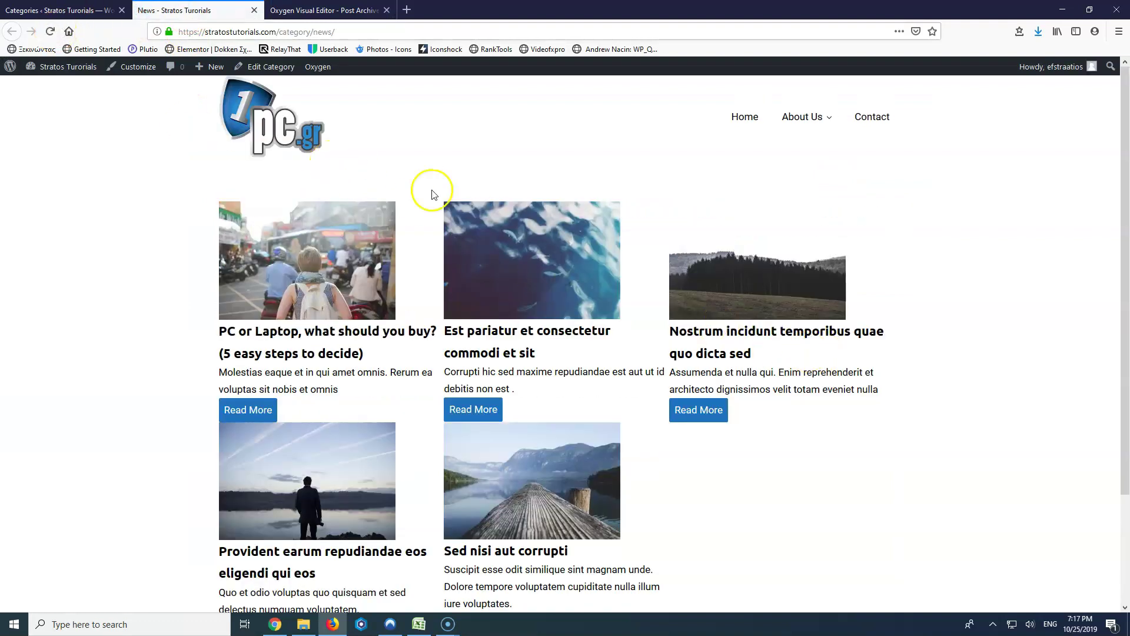
click(325, 10)
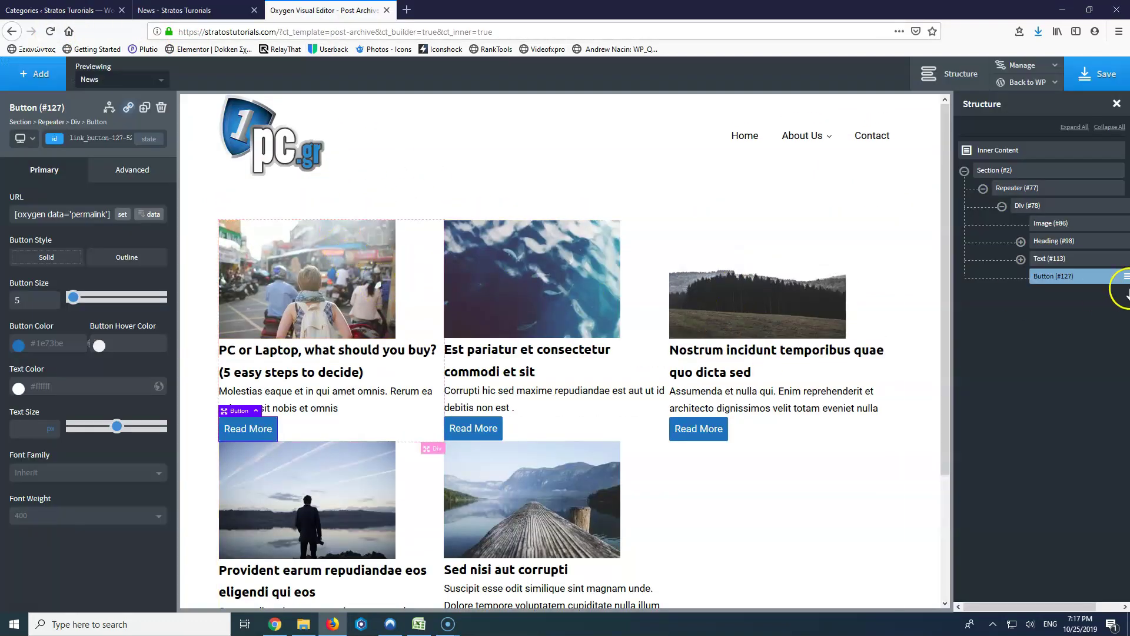
Step: Set the featured image's width to 100% in the repeater card
click(1055, 224)
click(32, 293)
text(100)
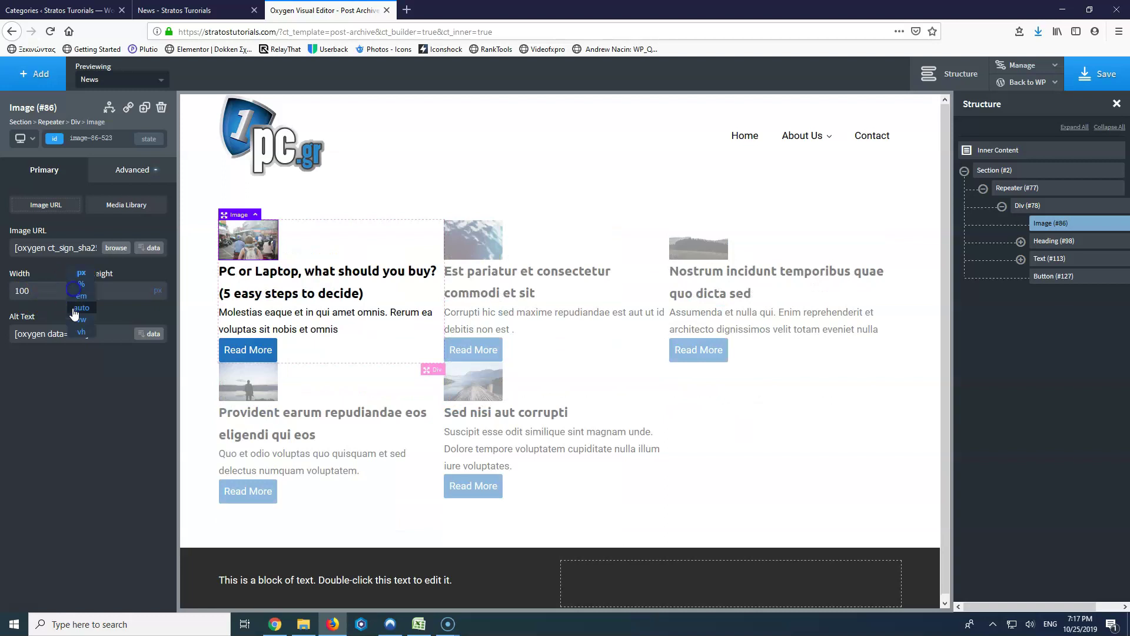
click(80, 285)
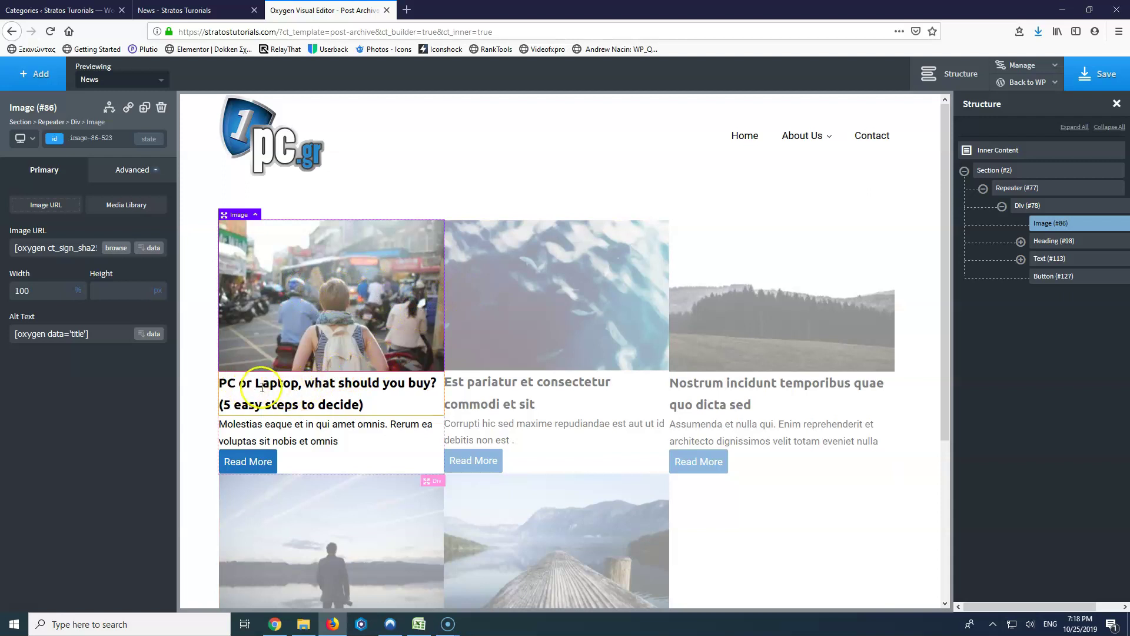
Step: Stack the card div's child elements vertically with centered horizontal alignment
click(1011, 207)
click(69, 307)
click(83, 369)
click(112, 406)
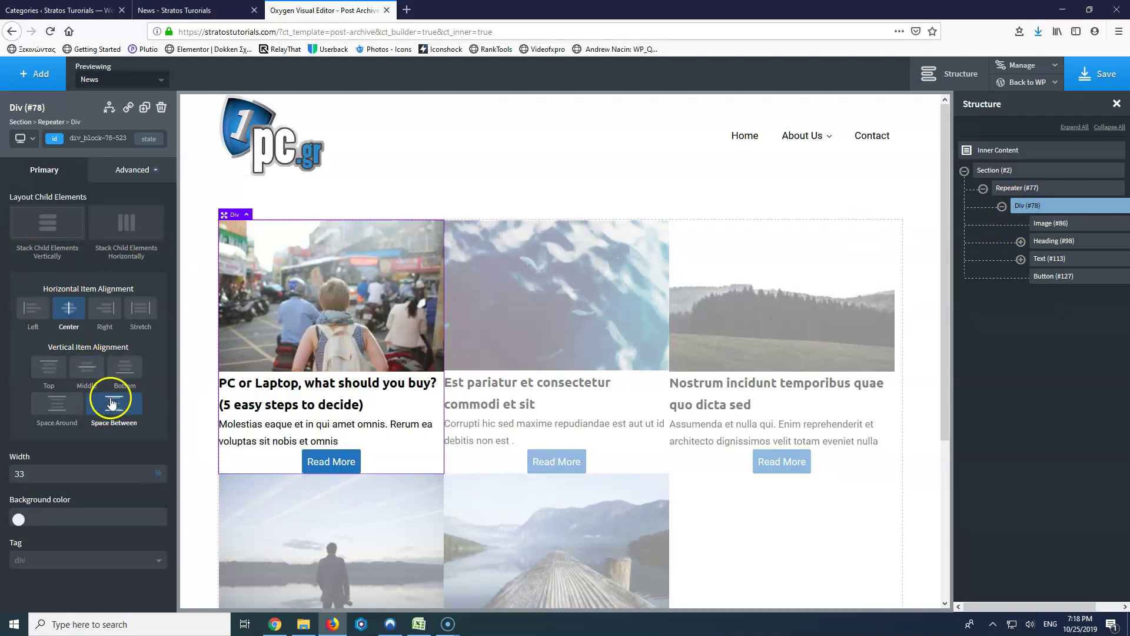
click(106, 399)
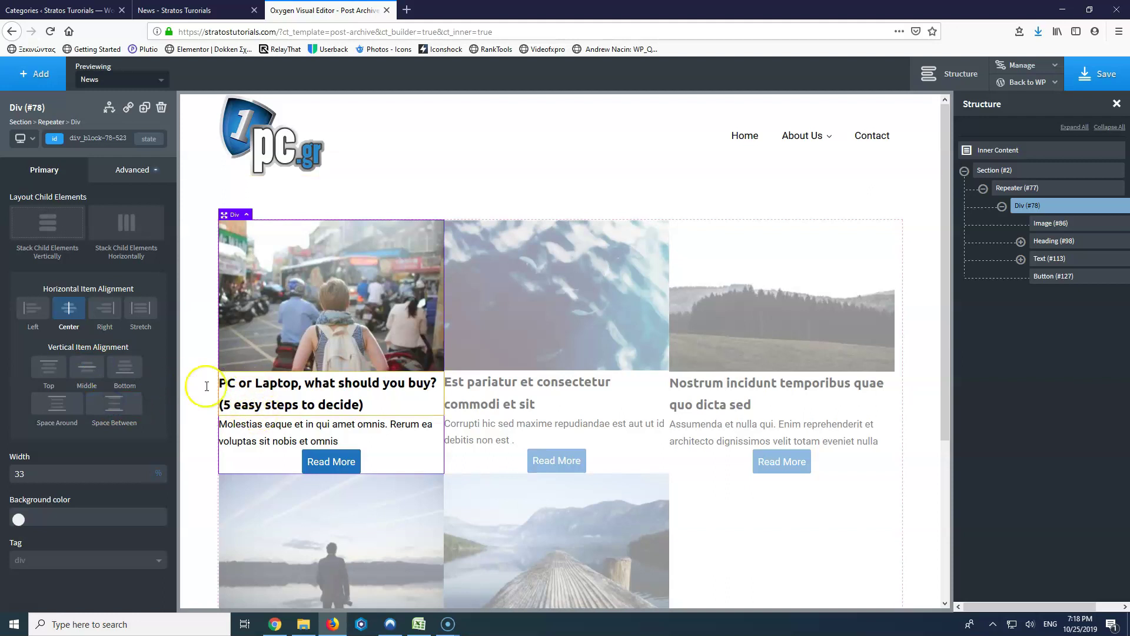
click(65, 236)
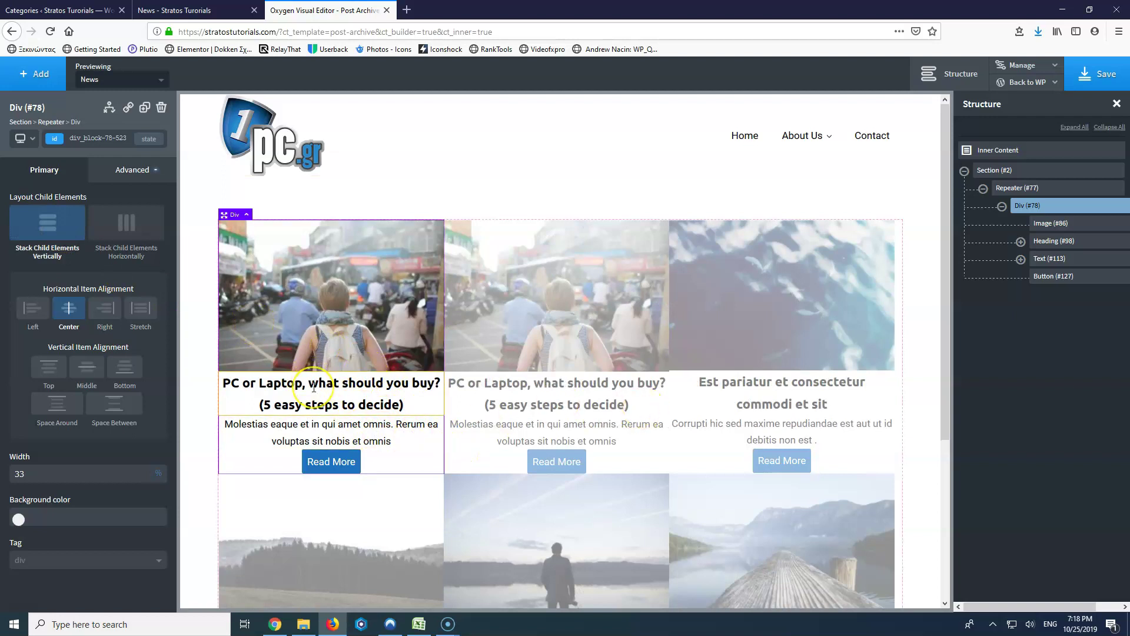
Step: Save the template, look at the News category page and return to the visual editor
click(1096, 73)
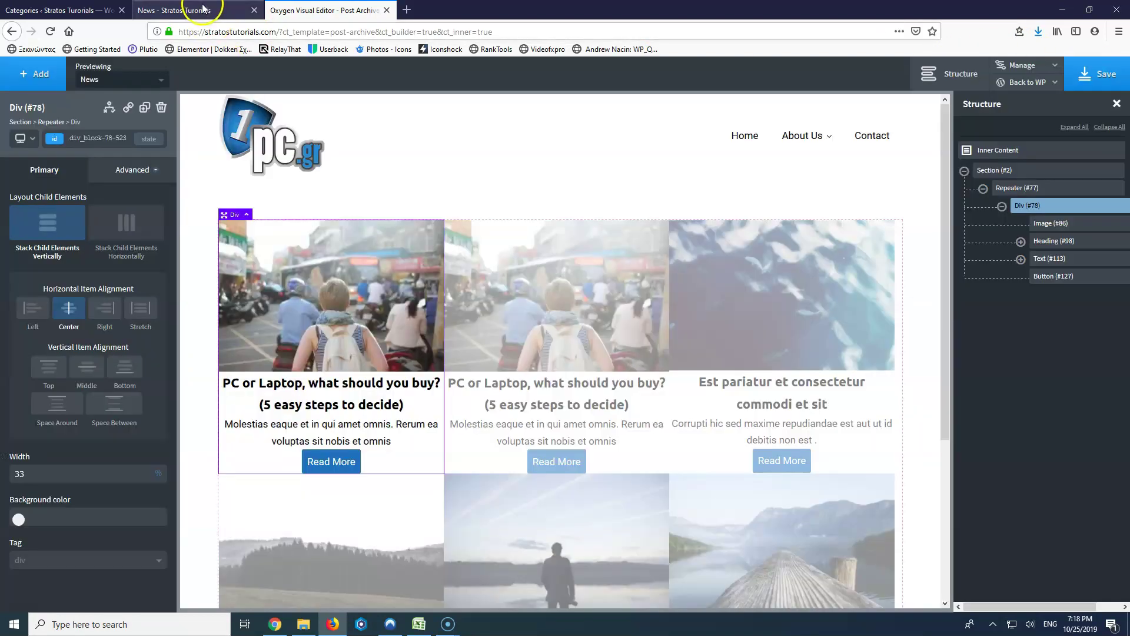
click(203, 8)
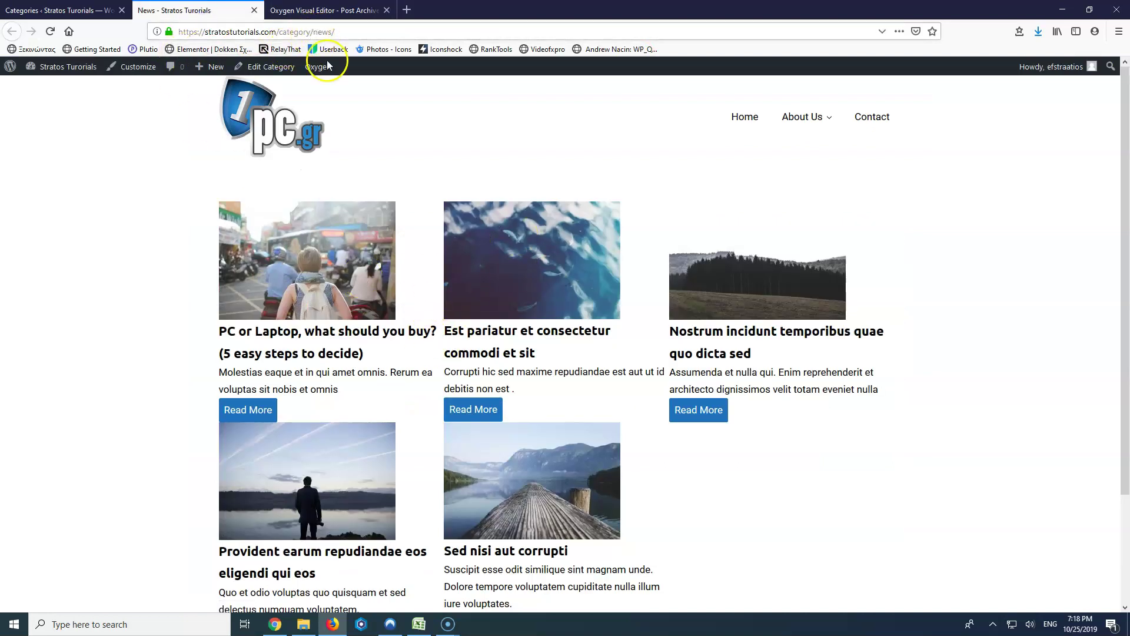
click(327, 10)
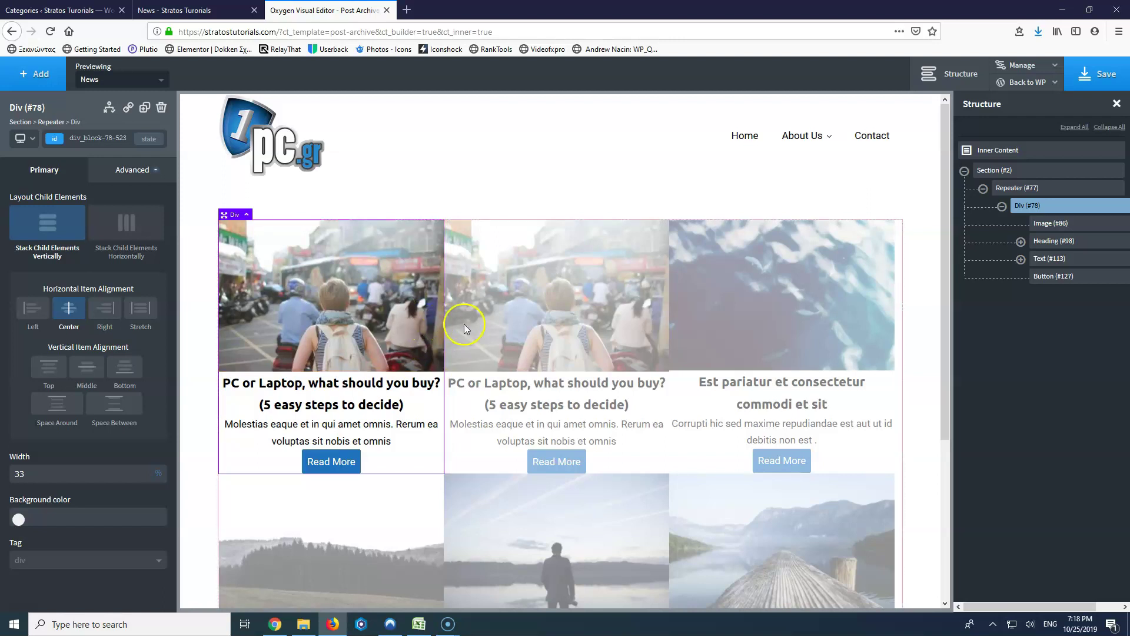
click(174, 10)
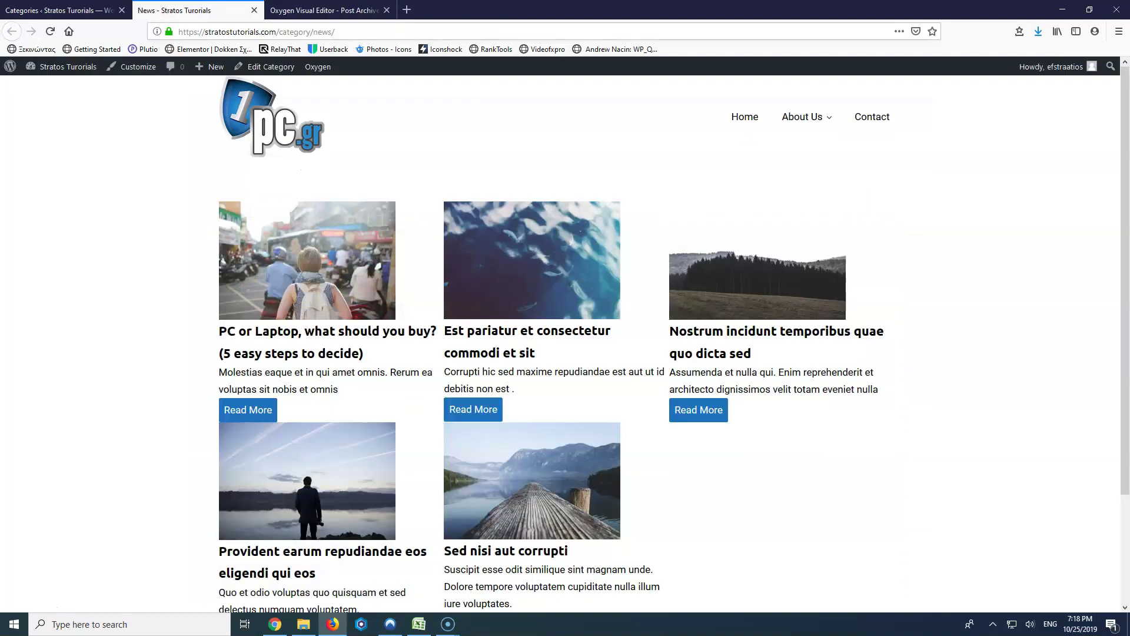
click(321, 10)
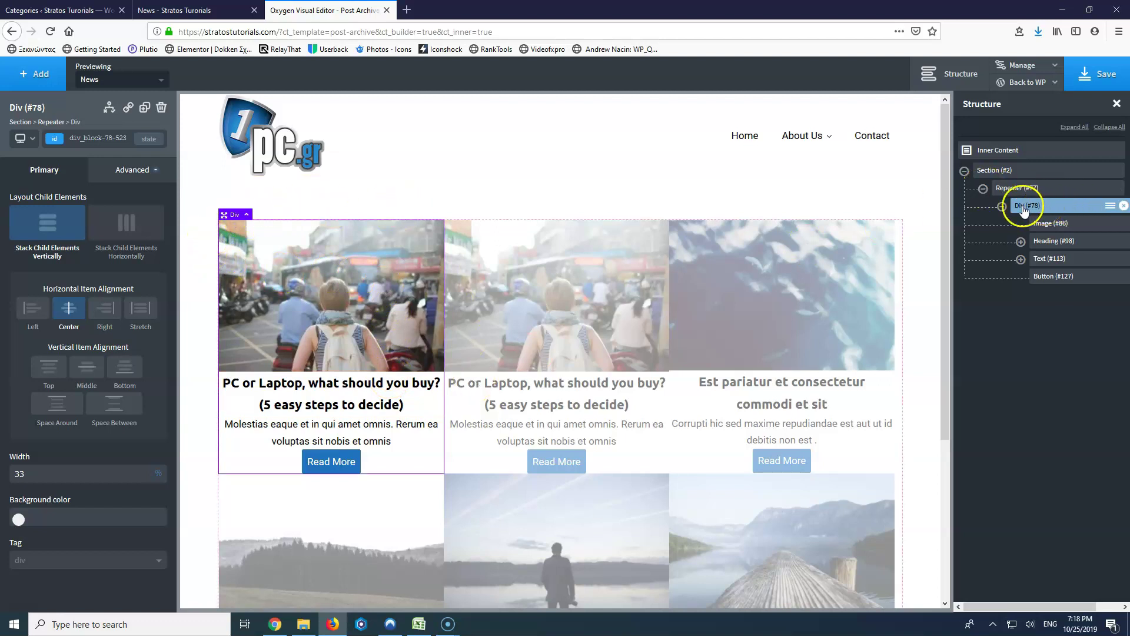
Step: Give the card div a 20 px margin on all sides and set its width to 29%
click(134, 171)
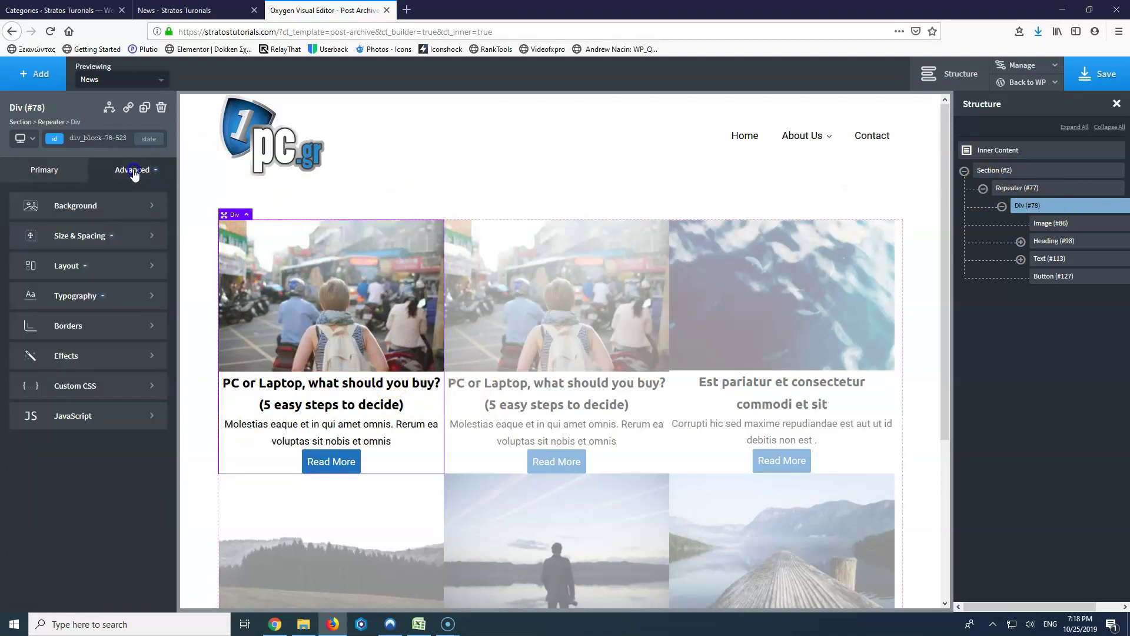
click(82, 240)
text(20)
click(125, 292)
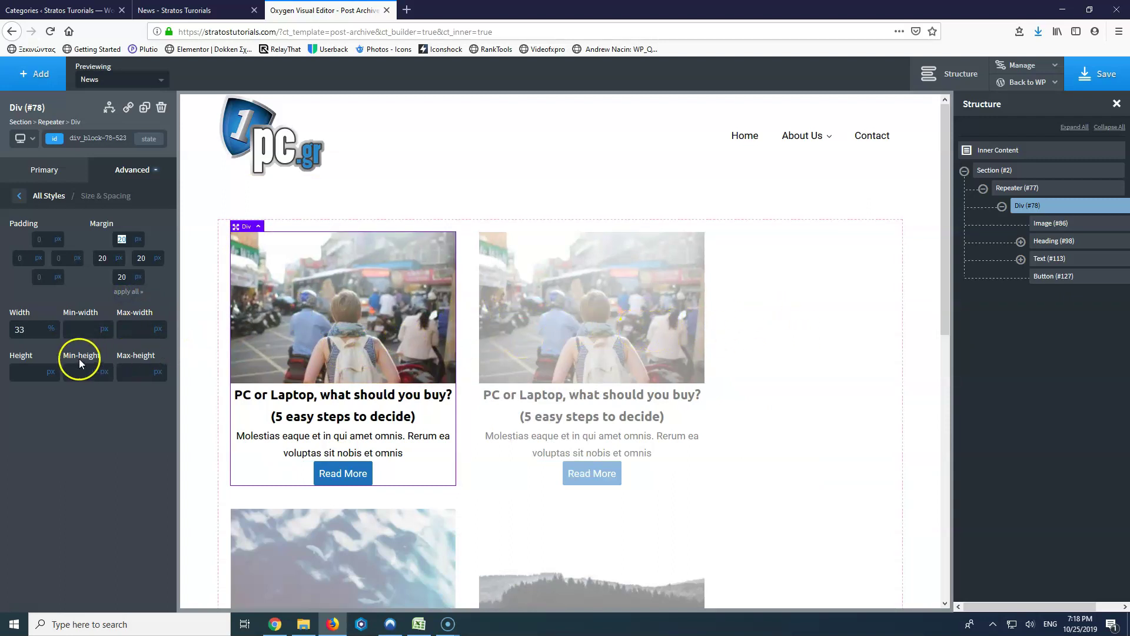
text(30)
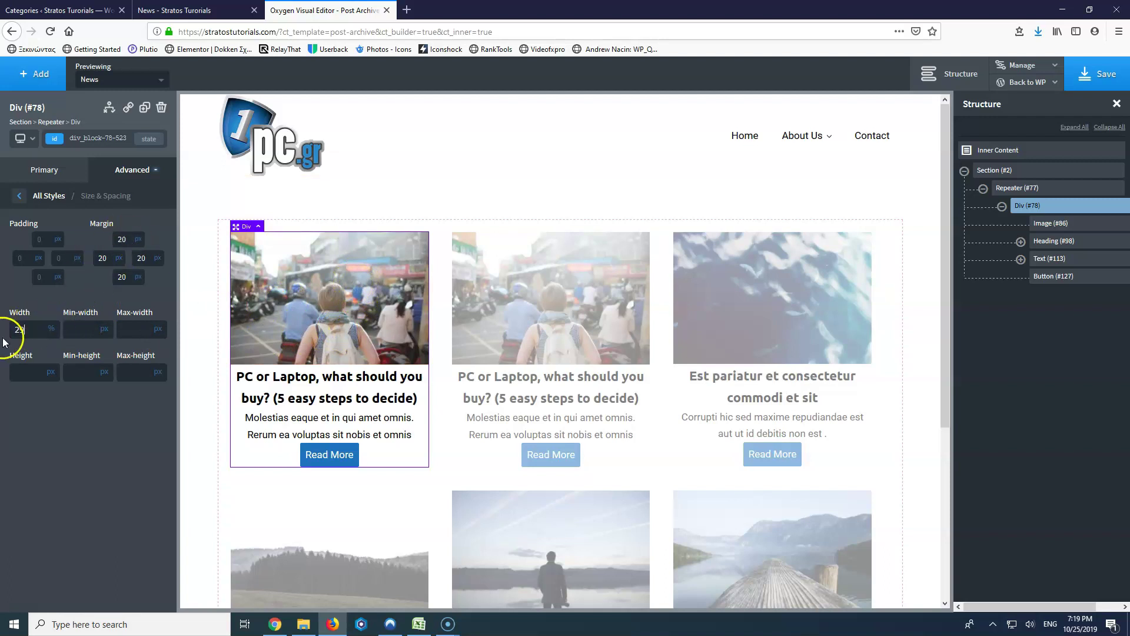
click(19, 332)
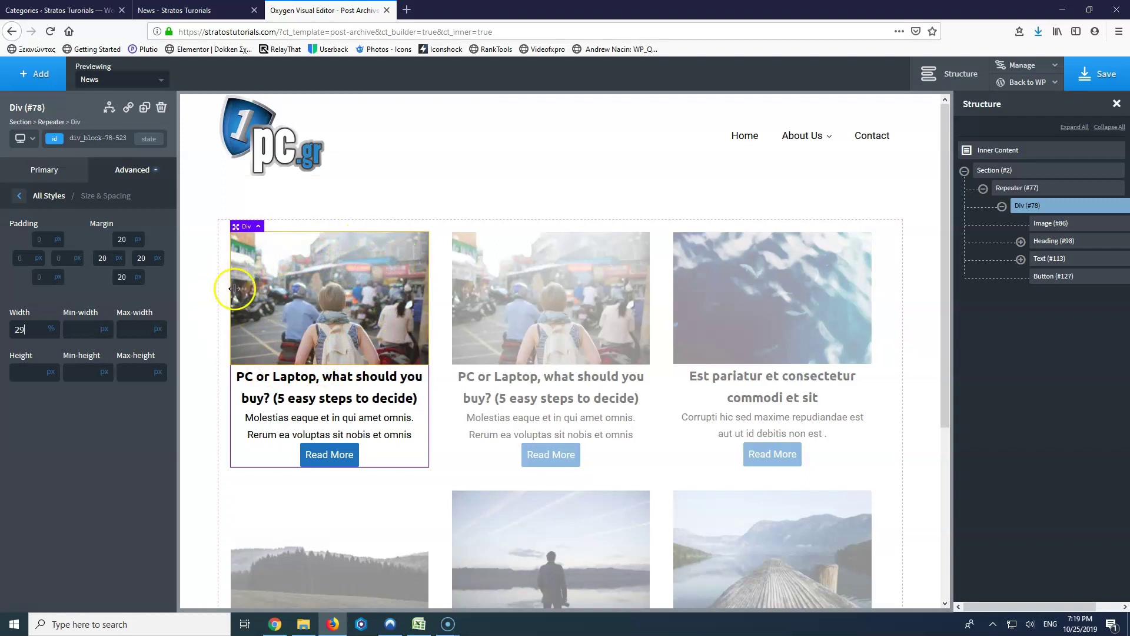
Step: Wrap the card's heading in a new div and move the excerpt text and Read More button into it
click(1084, 229)
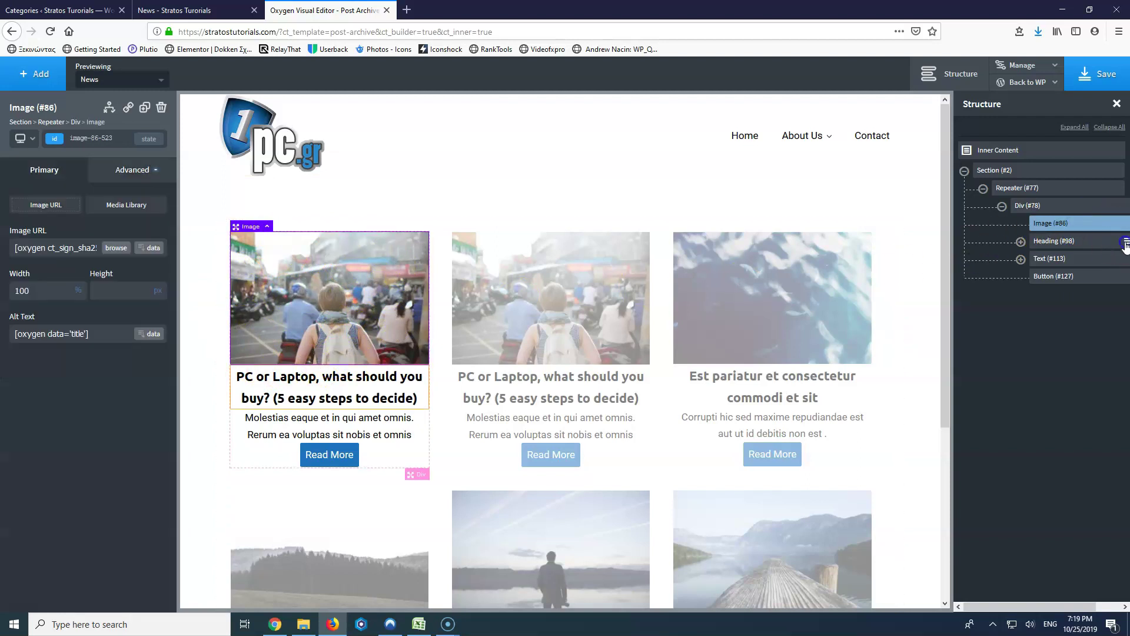
click(1125, 243)
click(1084, 288)
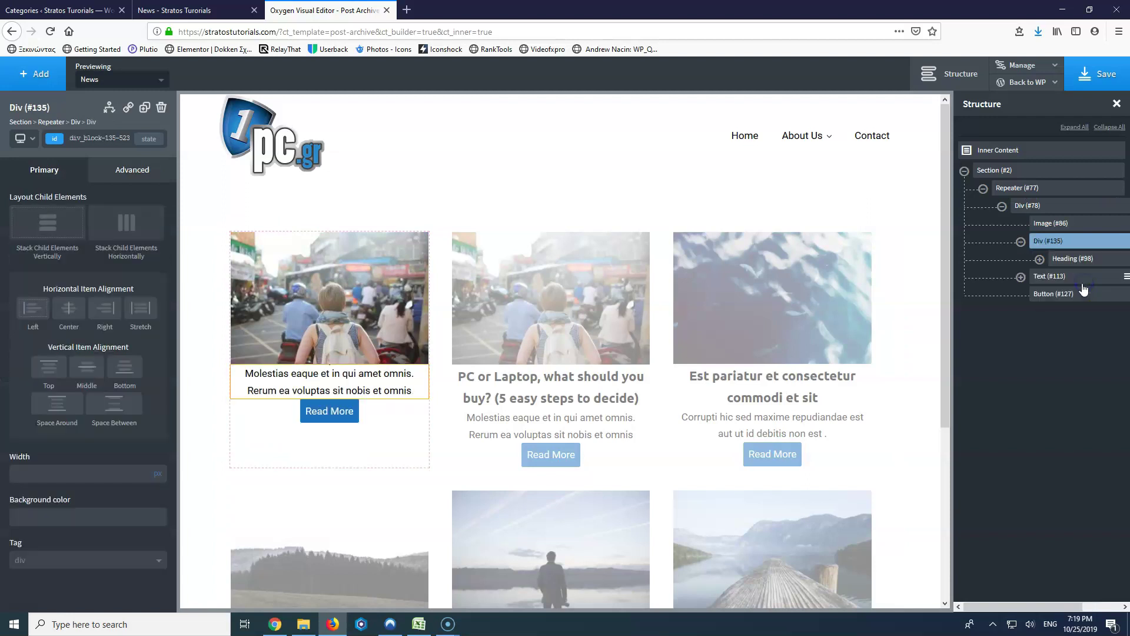
drag(1061, 278, 1079, 295)
Step: Stack the new inner div's child elements vertically and center them horizontally
click(1070, 241)
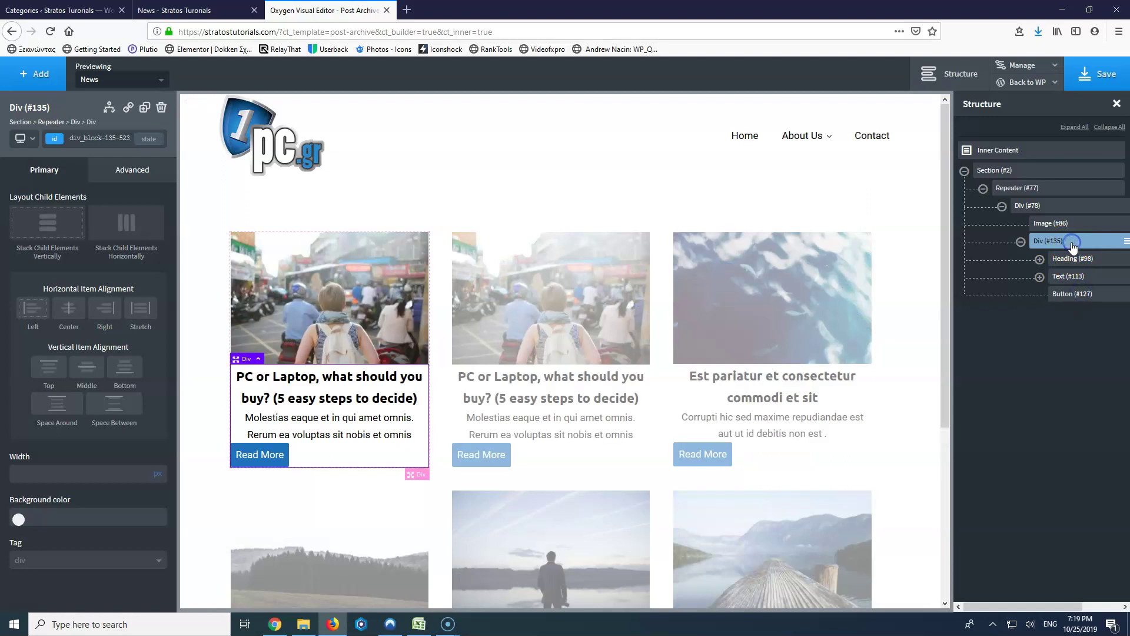
click(47, 222)
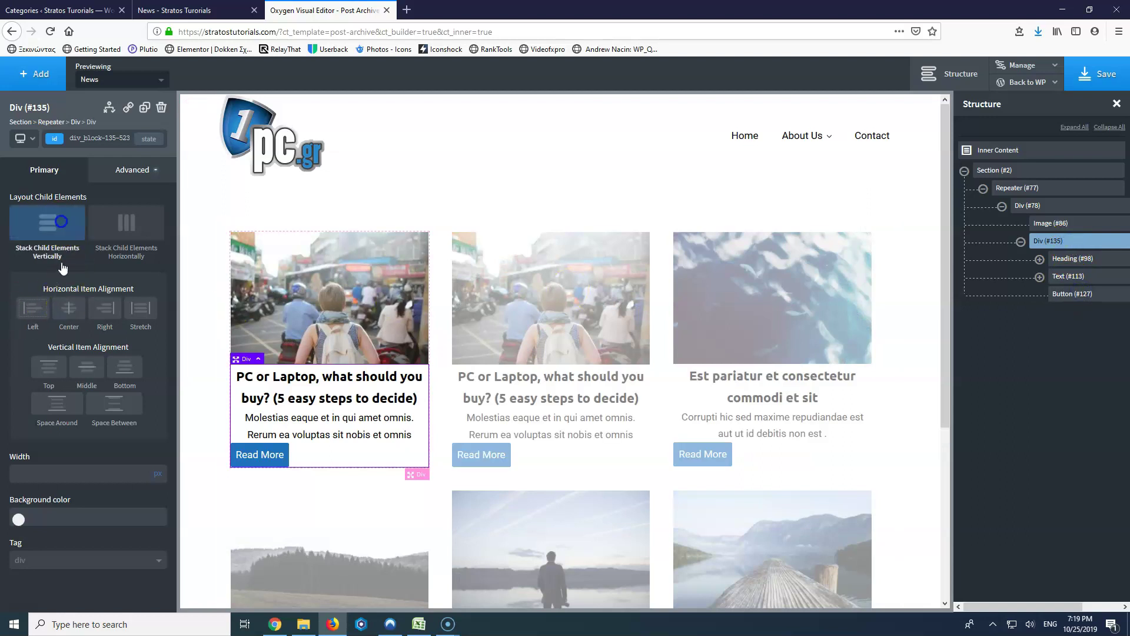
click(69, 308)
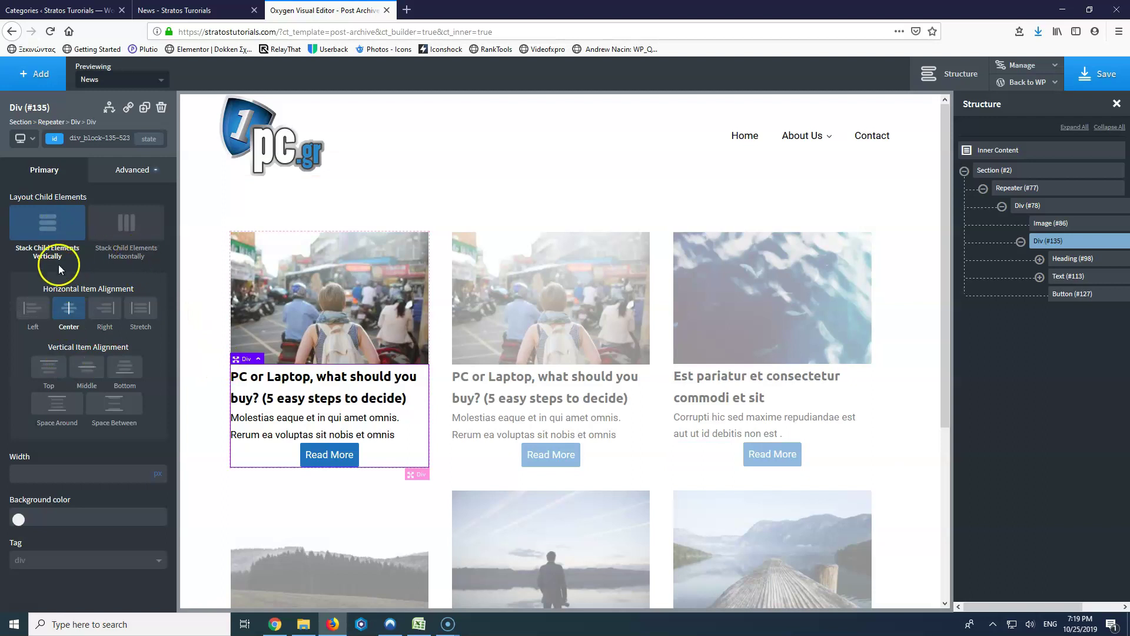
click(37, 309)
click(52, 223)
click(59, 233)
click(34, 309)
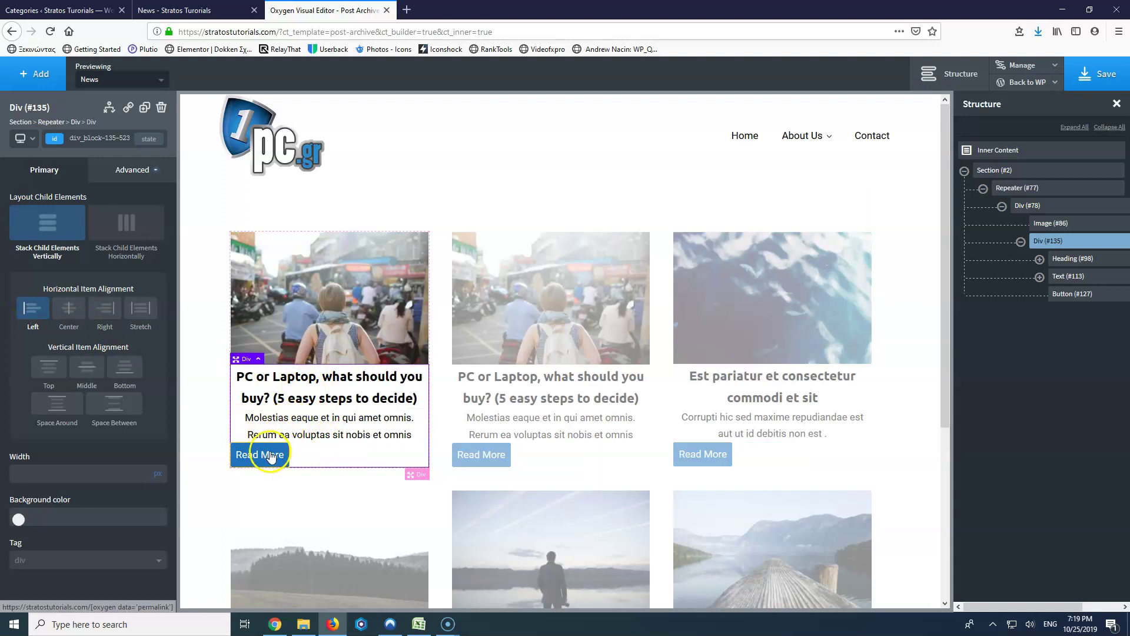
click(66, 314)
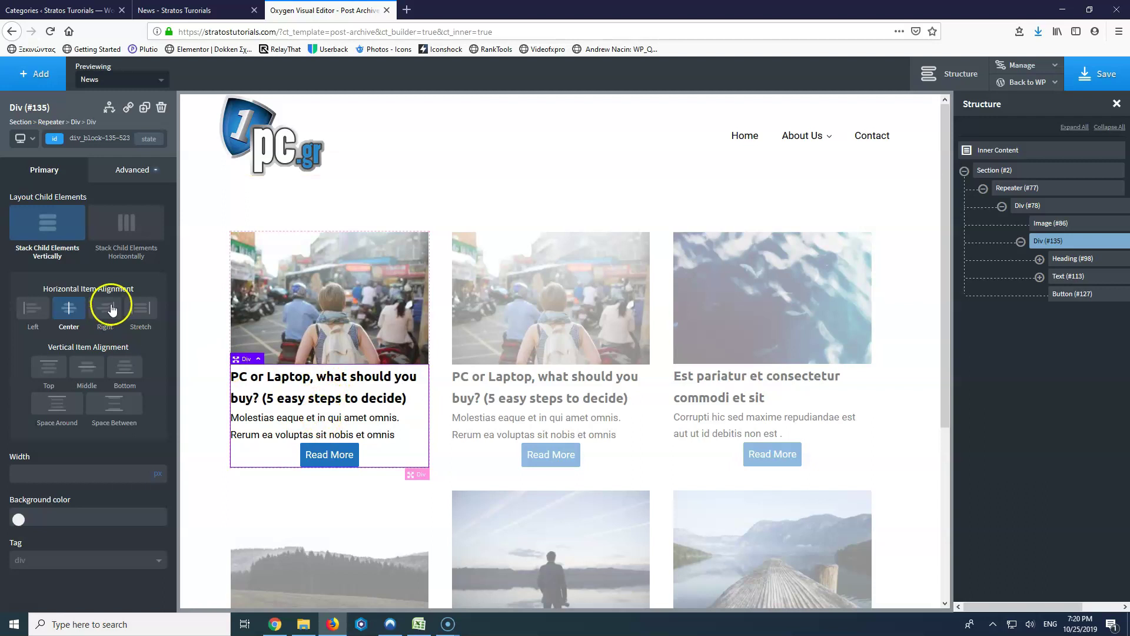
Step: Apply 20 px padding to all sides of the inner div
click(132, 169)
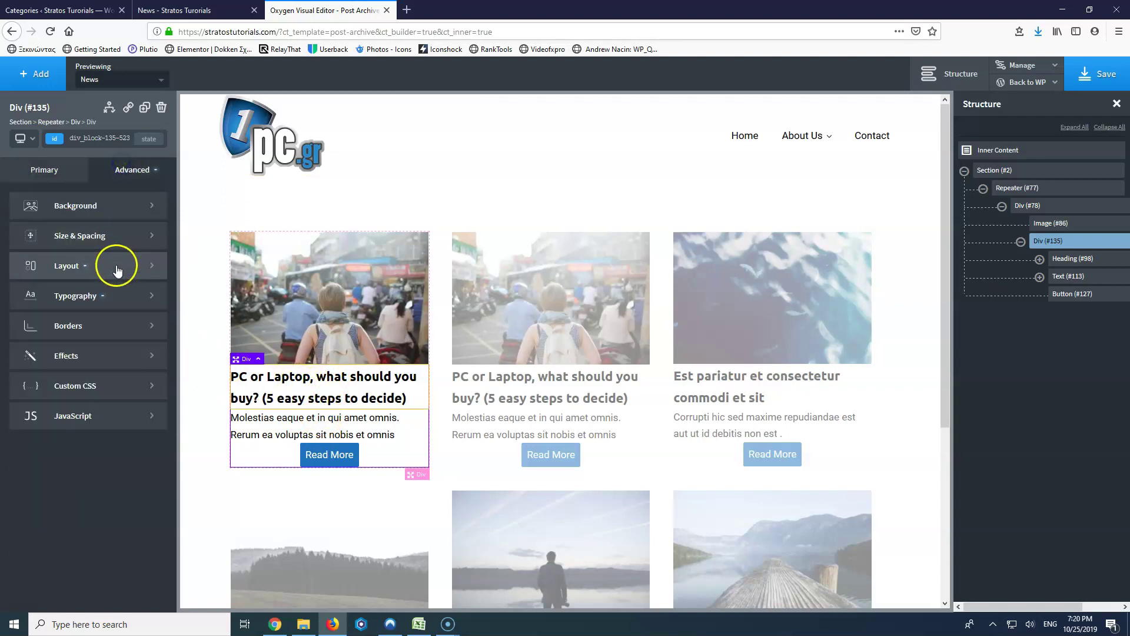
click(106, 233)
click(49, 238)
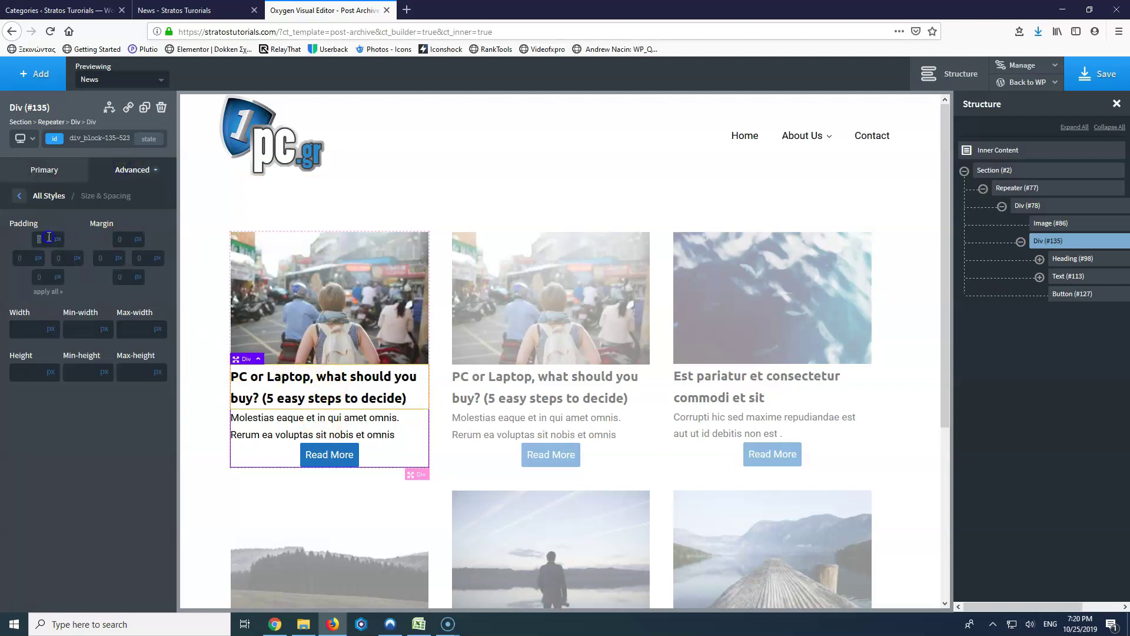
text(20)
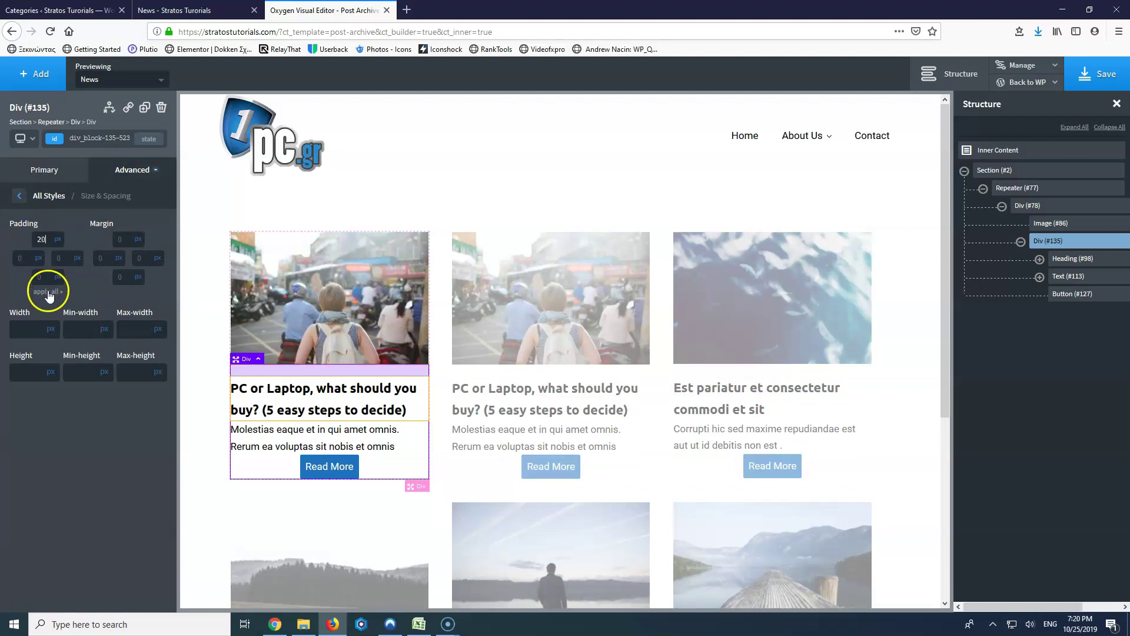
click(47, 292)
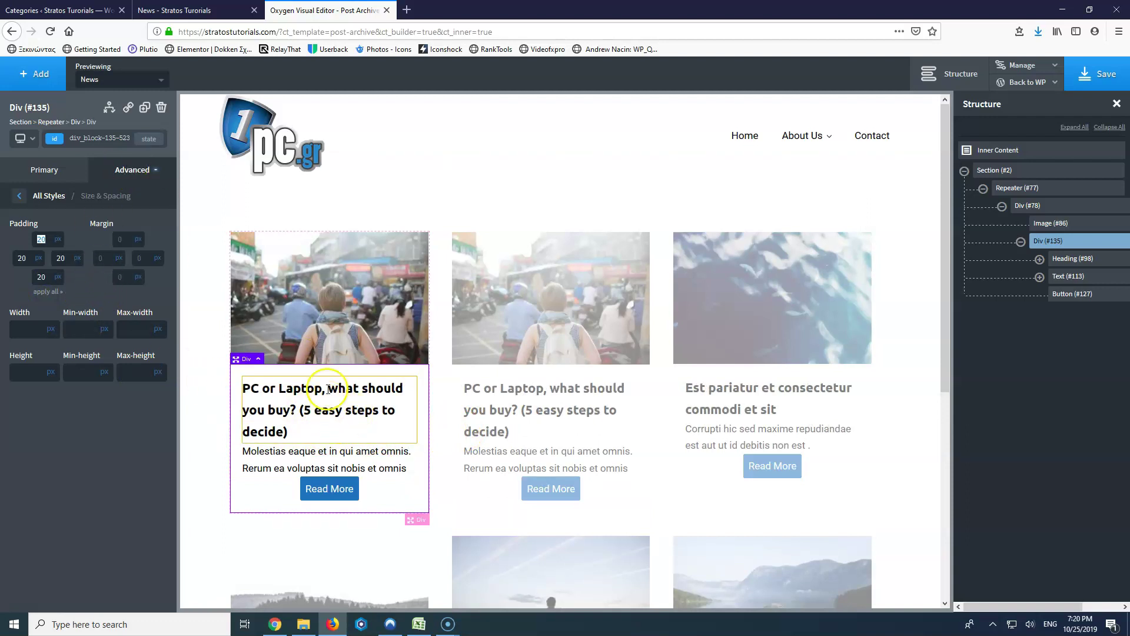
Step: Center-align the text of the card's heading and of its excerpt through their typography settings
click(339, 414)
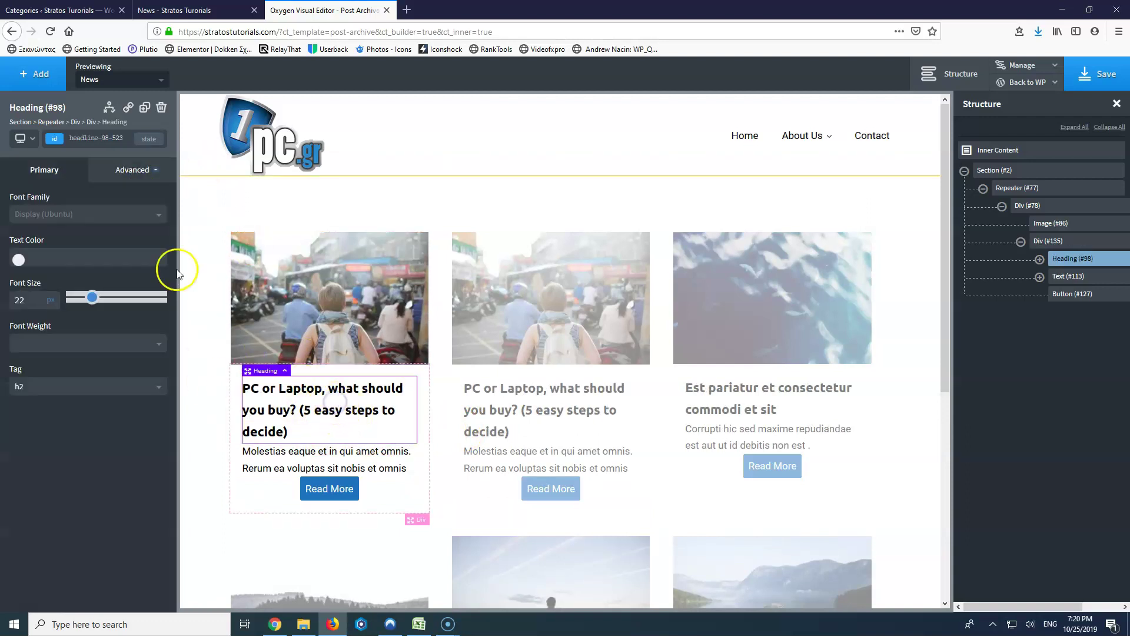
click(122, 165)
click(74, 296)
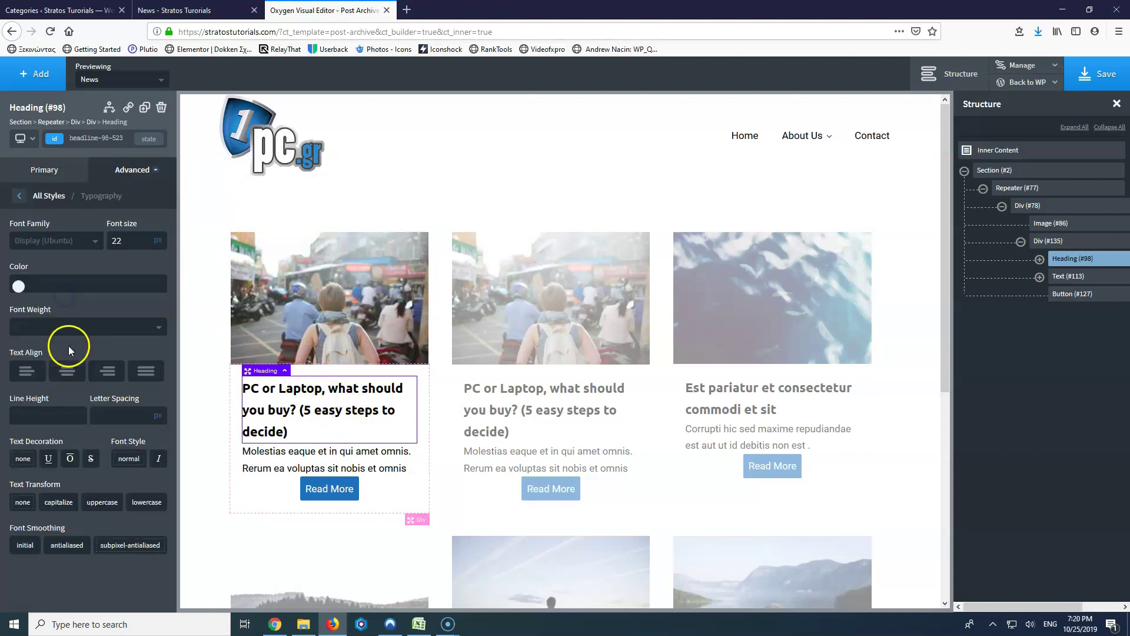
click(69, 370)
click(263, 454)
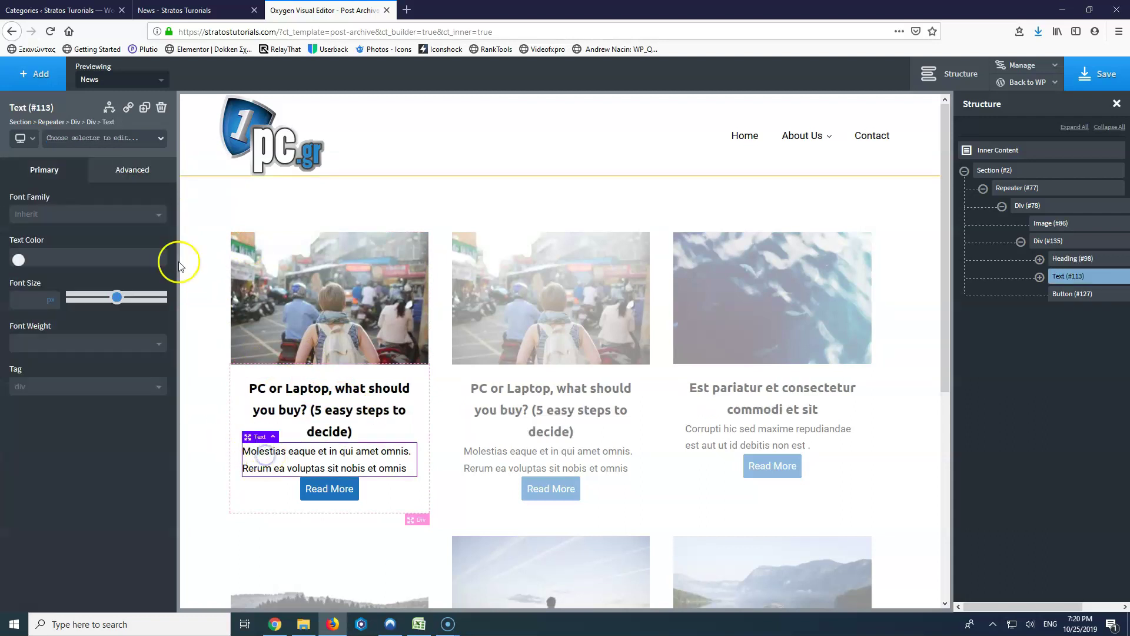
click(131, 172)
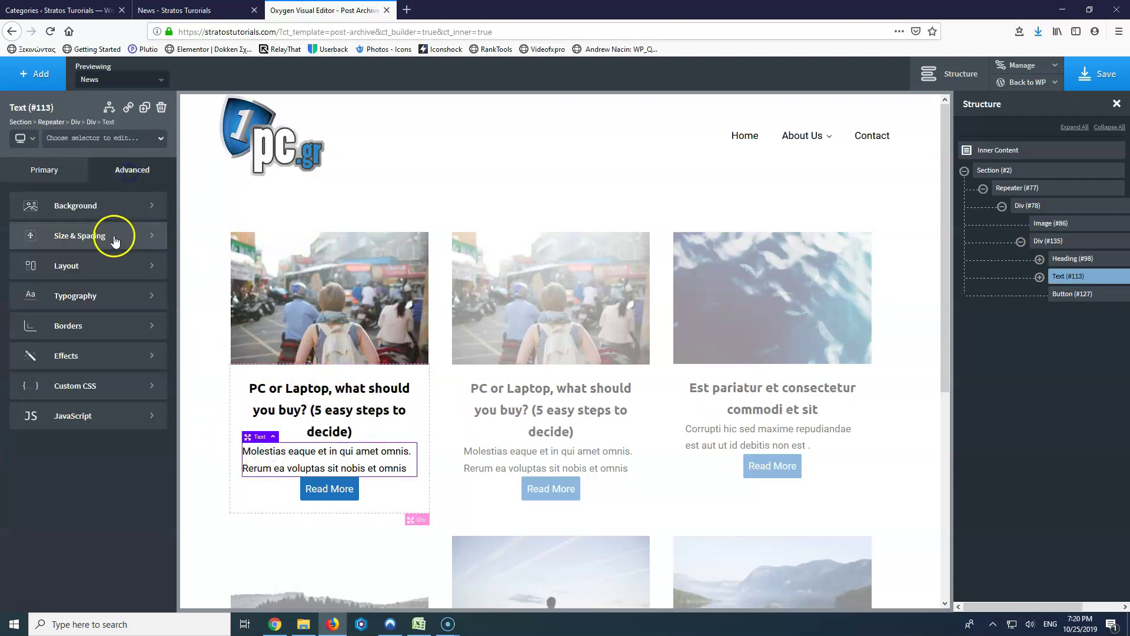
click(75, 293)
click(68, 371)
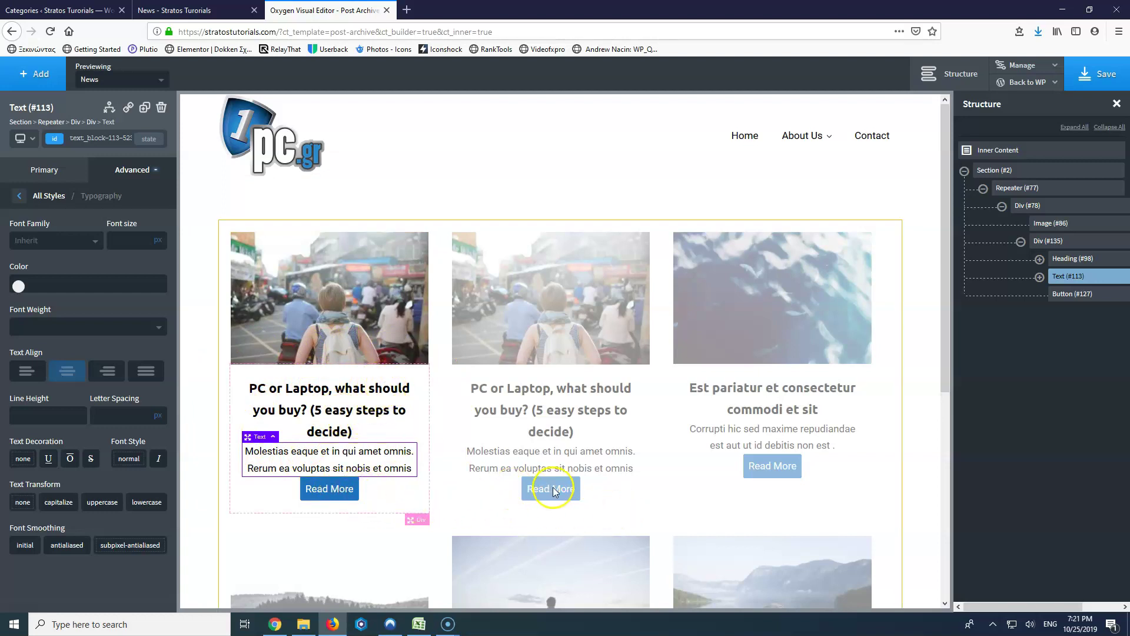
Step: Save the template, reload the News category page to check the centered cards, and return to the visual editor
click(1099, 73)
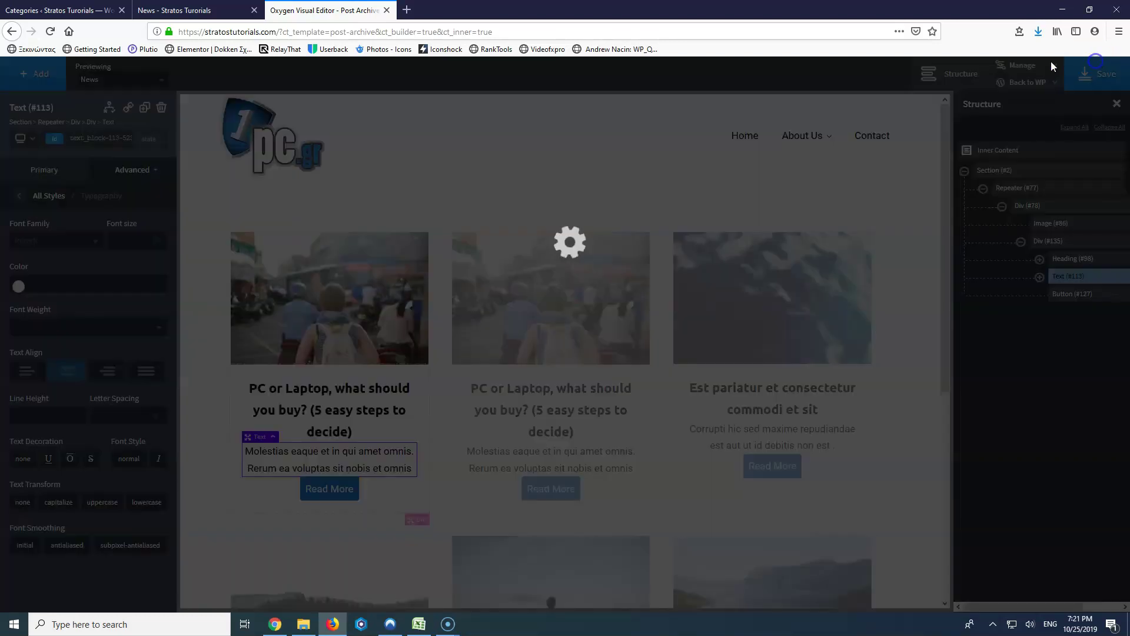
click(145, 10)
click(50, 31)
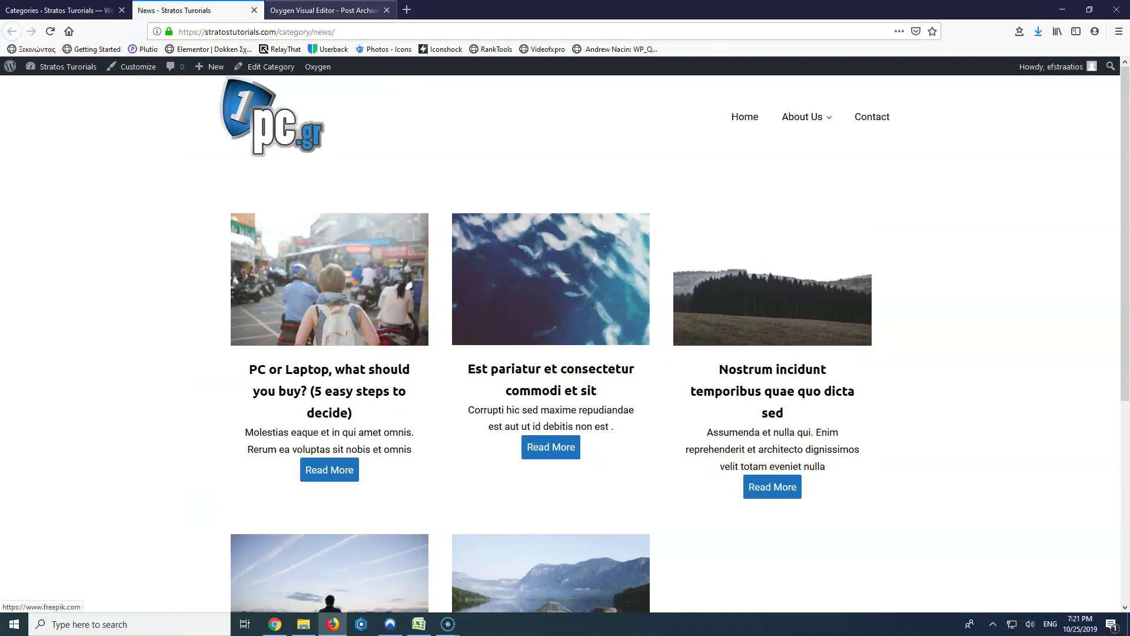
click(319, 9)
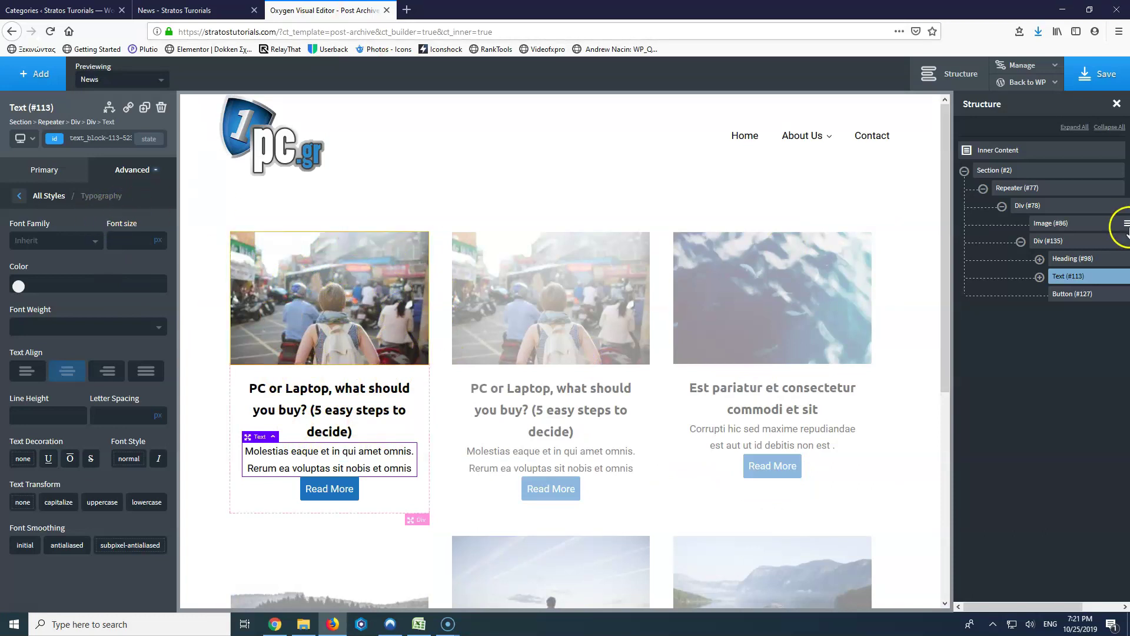
Step: Give the card's outer div a box shadow with colour rgba(0,0,0,0.29), 0 px horizontal and vertical offsets and 5 px blur
click(1066, 243)
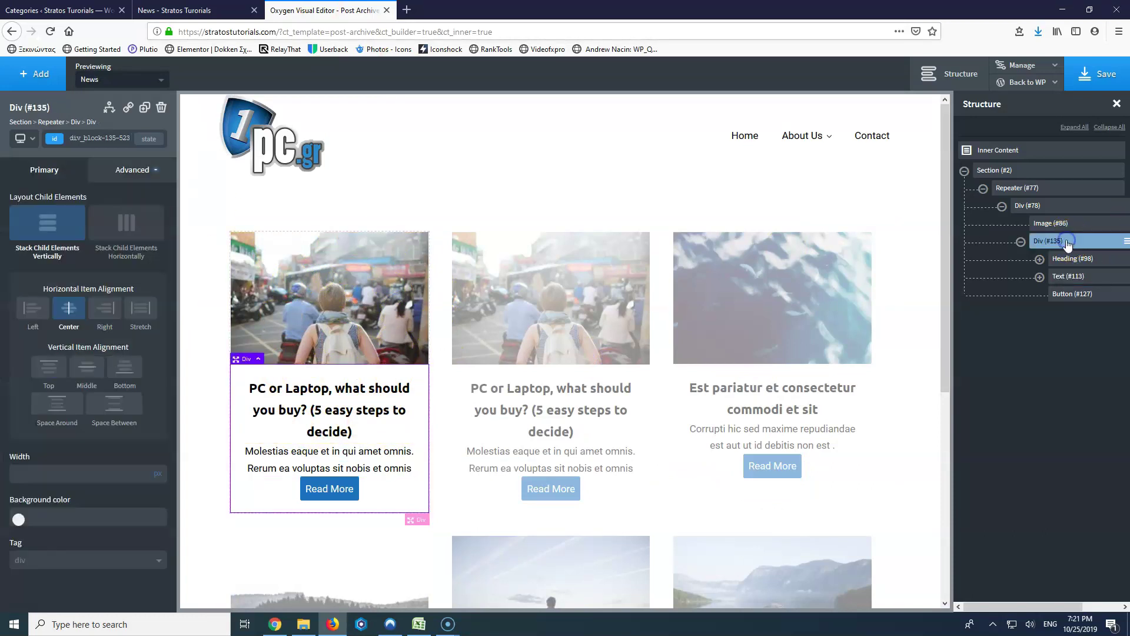
click(1041, 206)
click(120, 176)
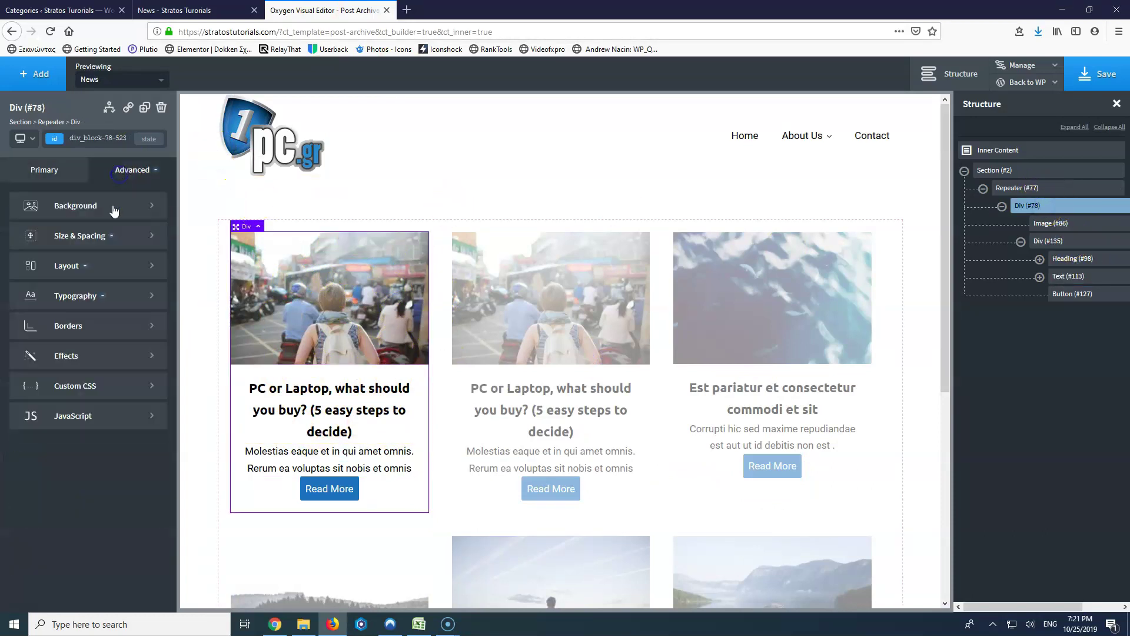
click(63, 355)
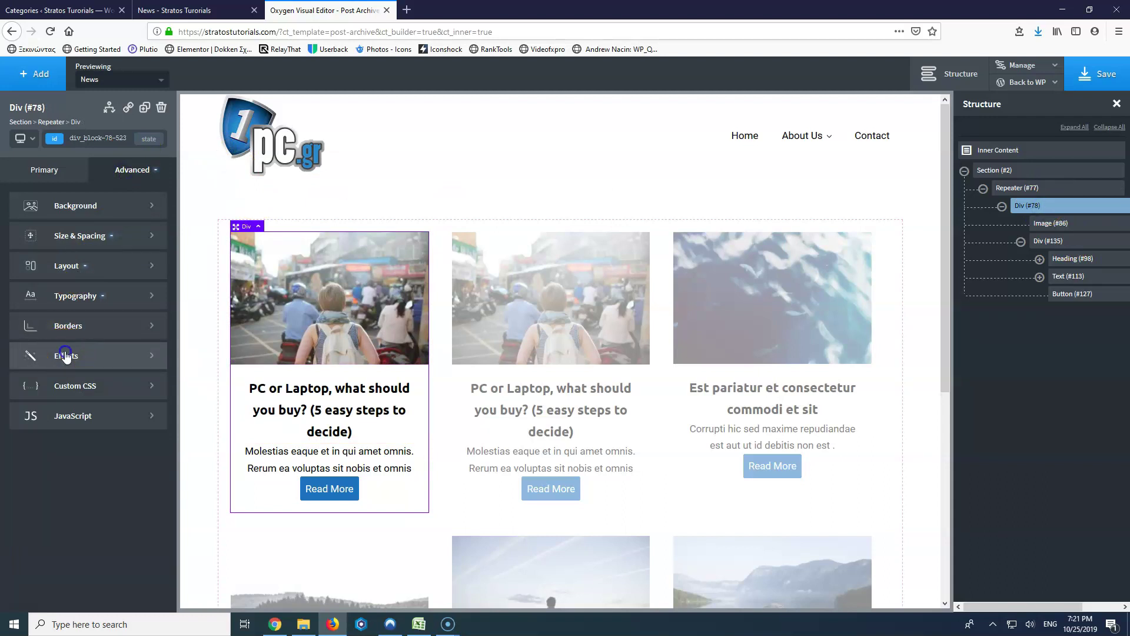
click(67, 327)
click(22, 289)
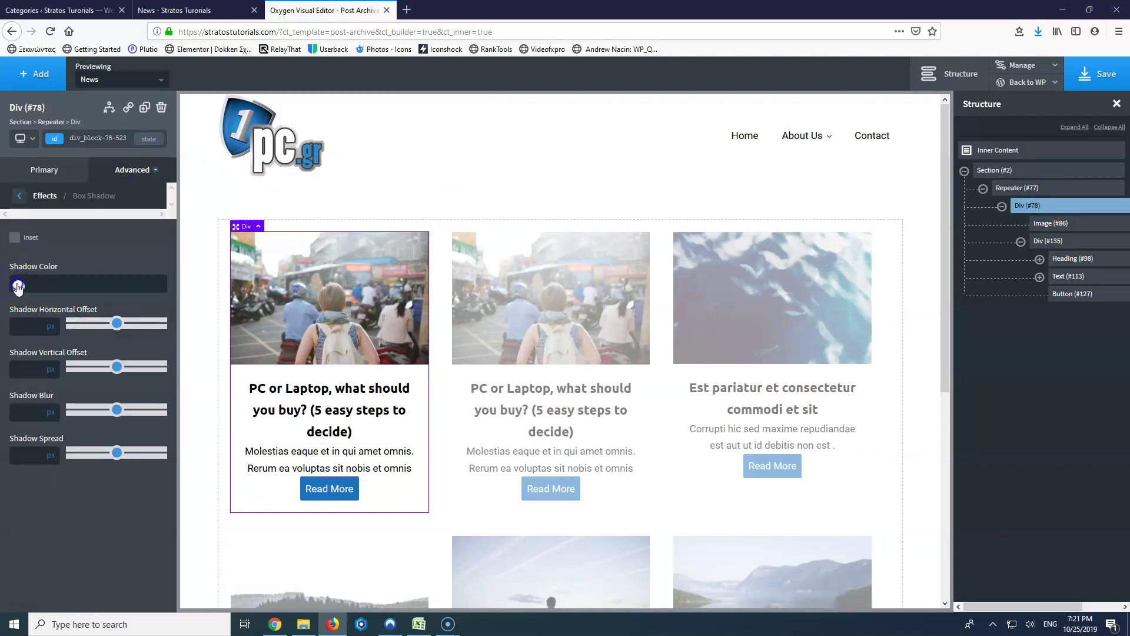
click(31, 382)
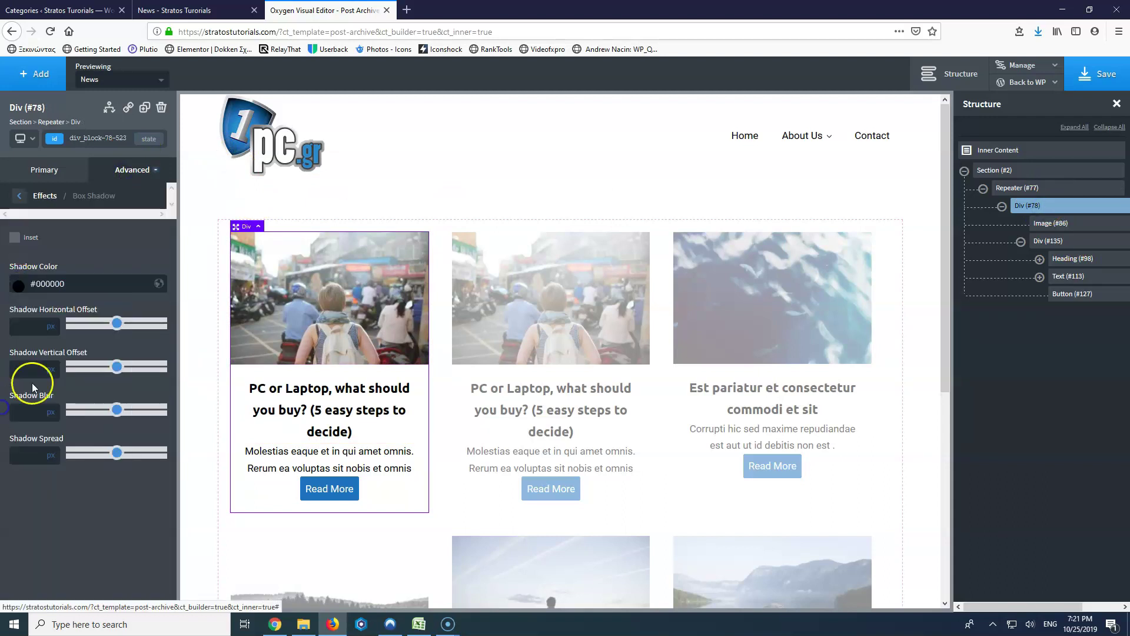
click(23, 286)
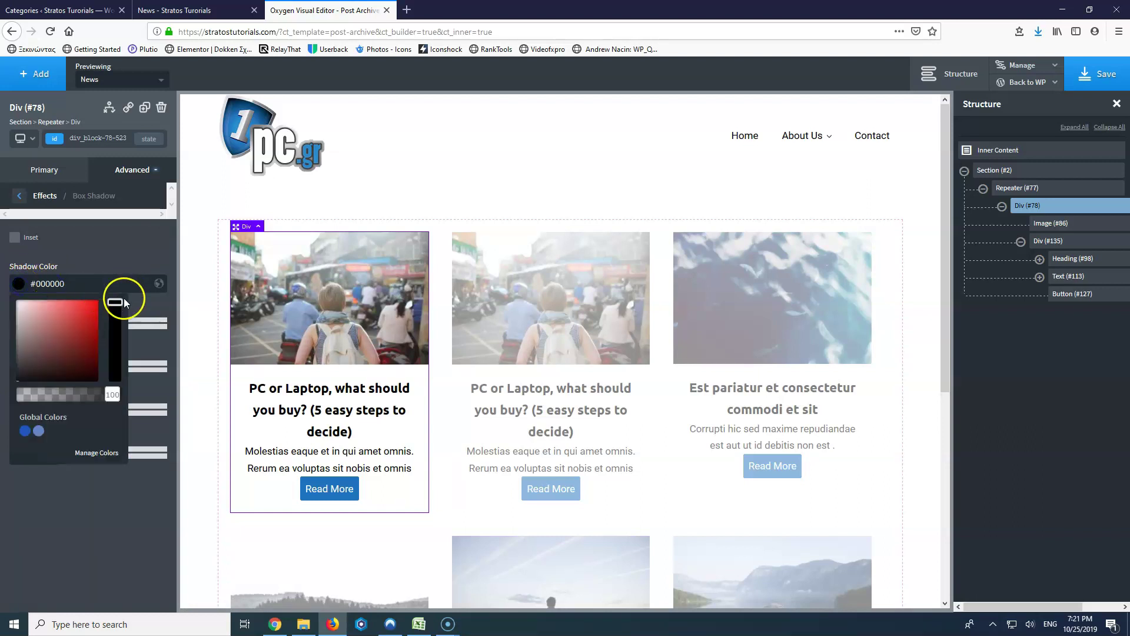
drag(113, 393, 55, 402)
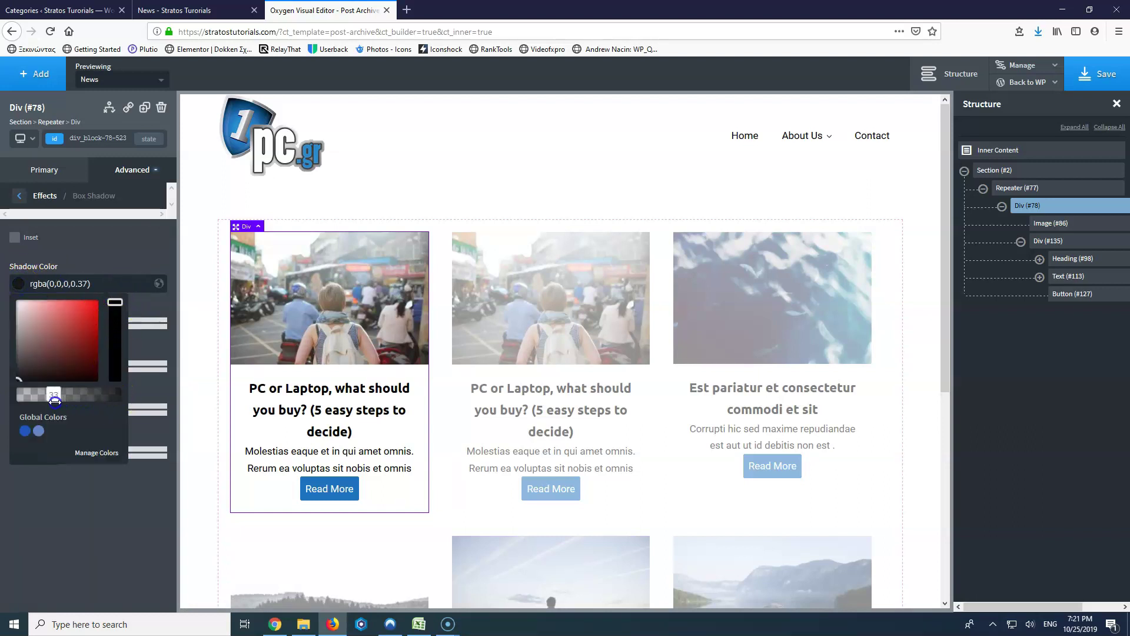
click(61, 509)
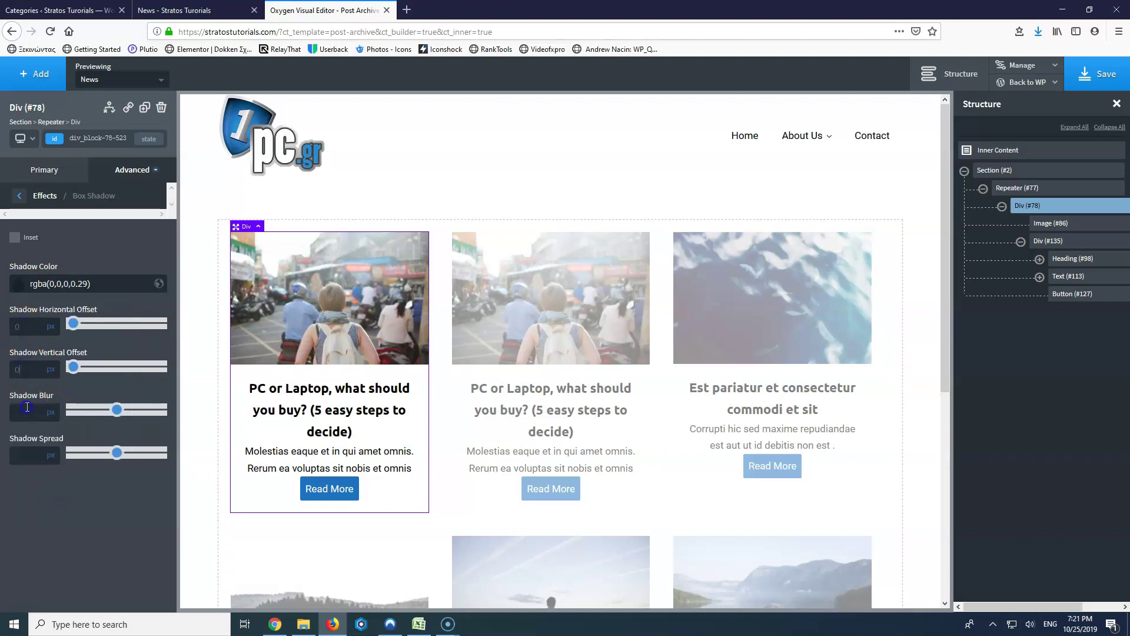
text(5)
Step: Save the template, reload the News category page to check the card shadows, and return to the visual editor
click(1086, 76)
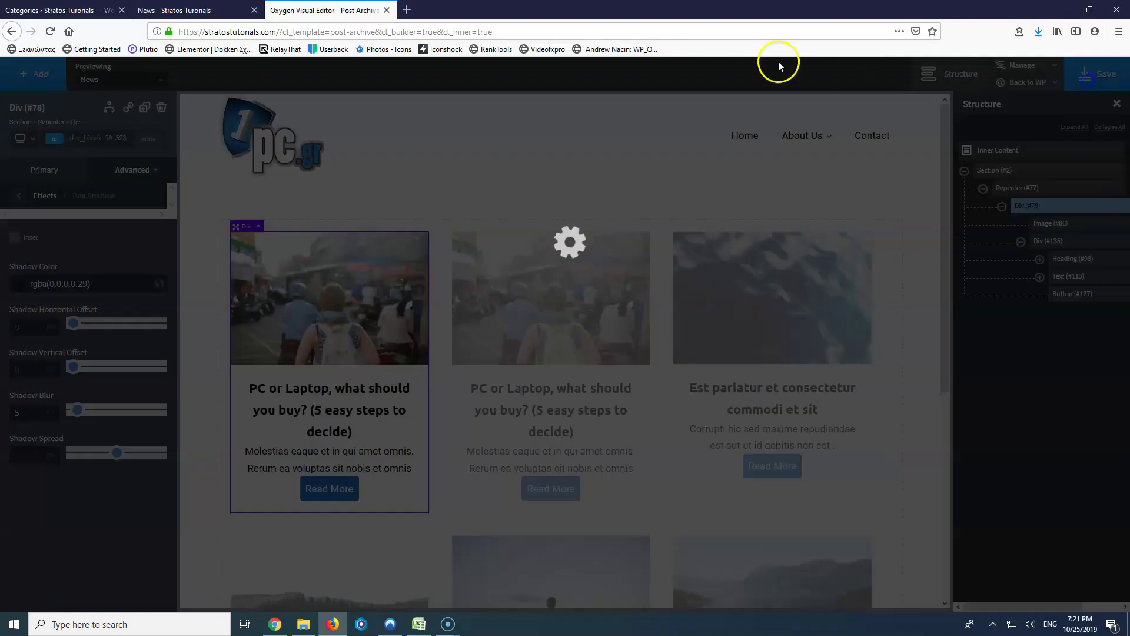
click(256, 16)
click(51, 31)
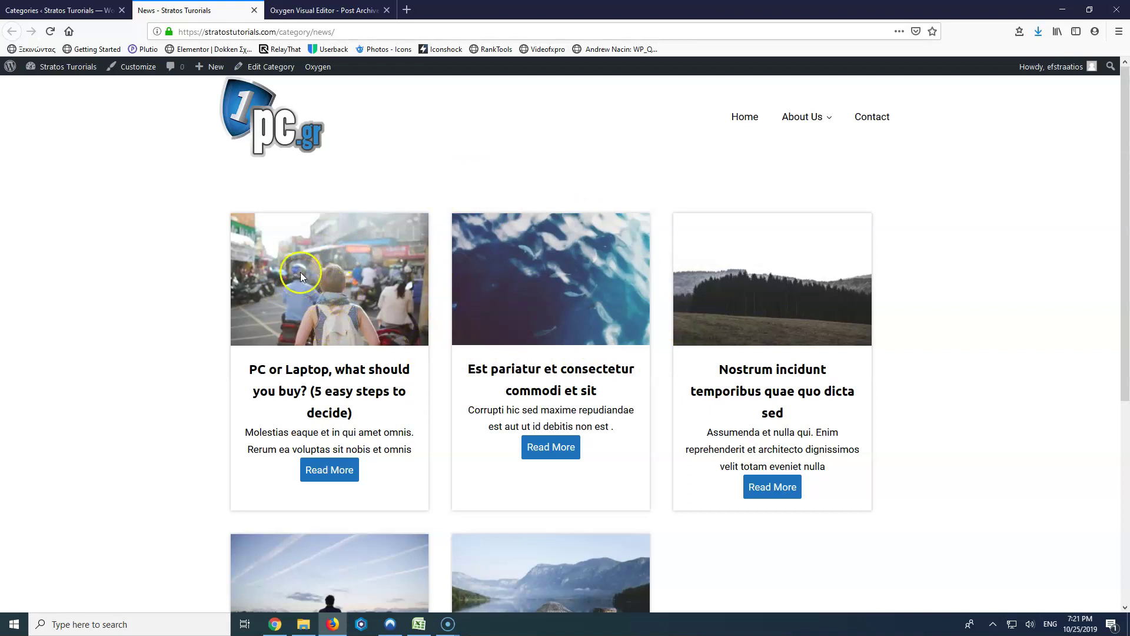
click(337, 12)
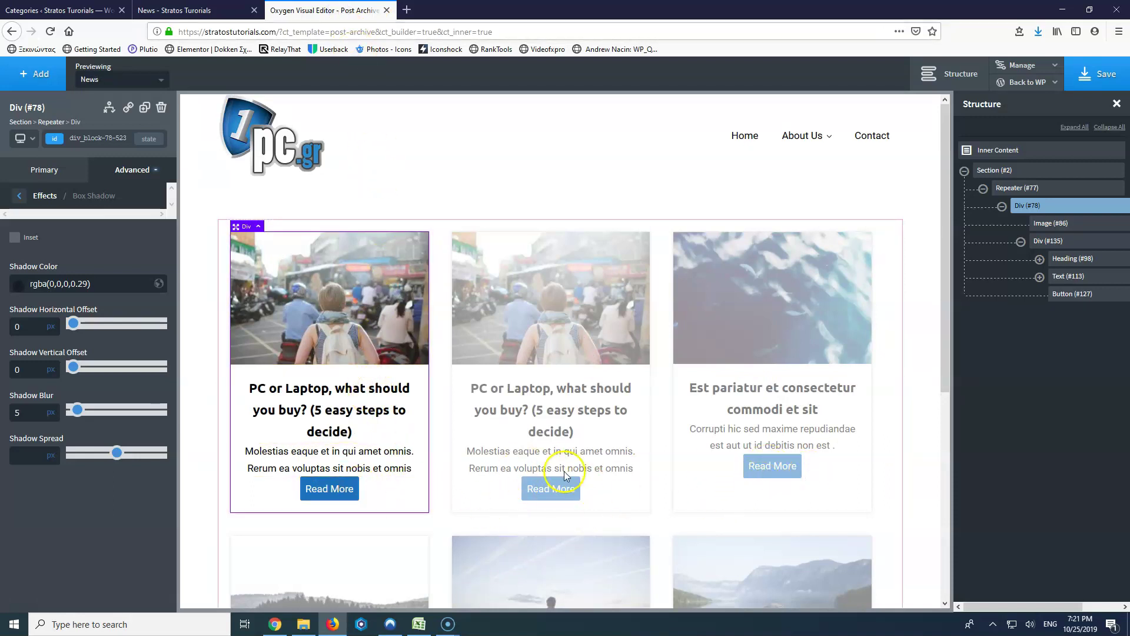
Step: Set the card's inner div to a height of 300 px and distribute its child elements vertically with Space Between
click(1064, 249)
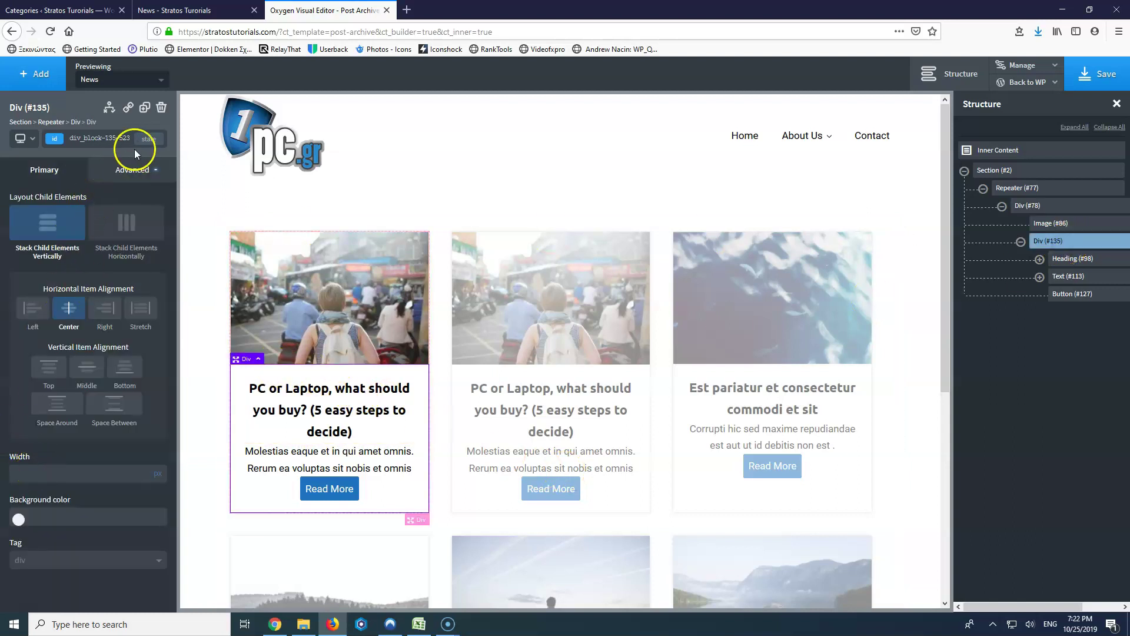
click(127, 166)
click(68, 230)
click(26, 368)
text(400)
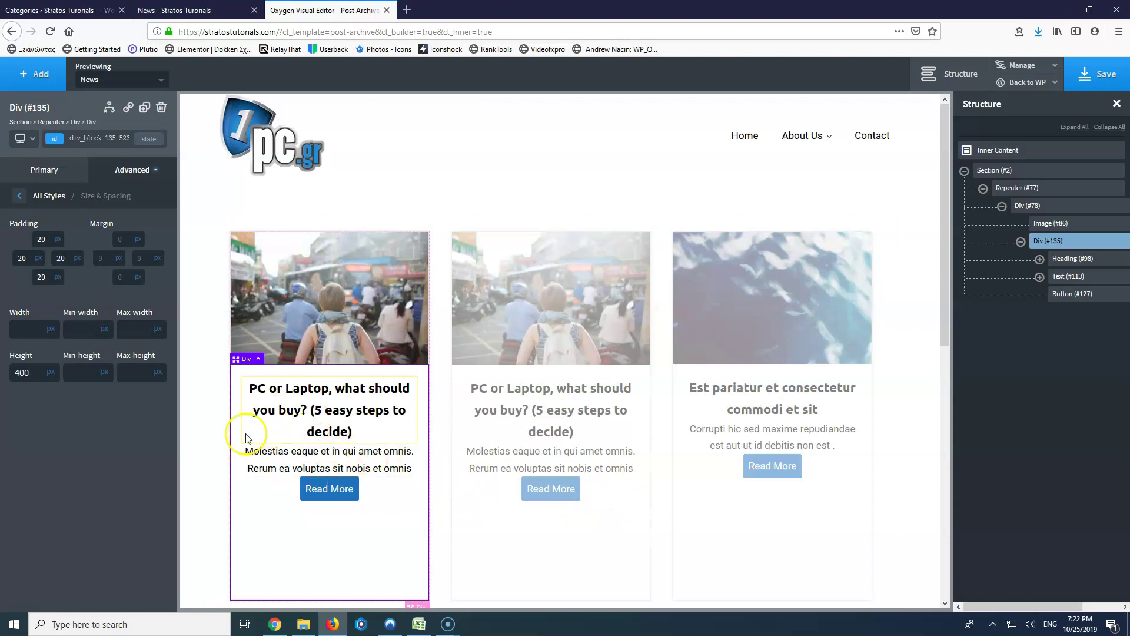
scroll(559, 430, down, 5)
scroll(567, 428, down, 3)
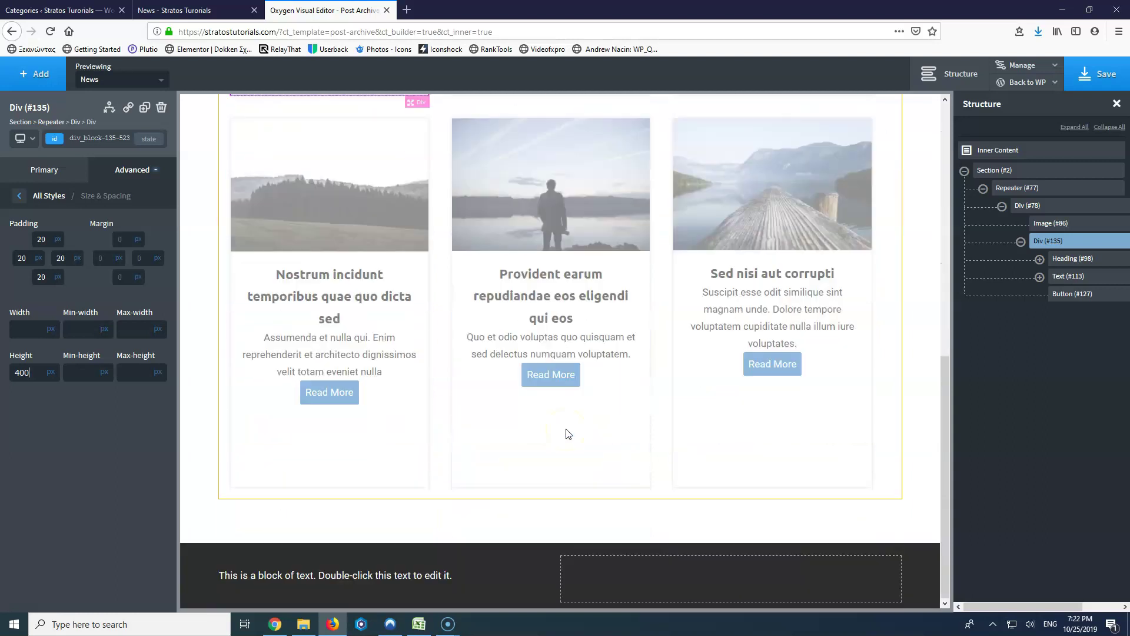
scroll(566, 428, up, 6)
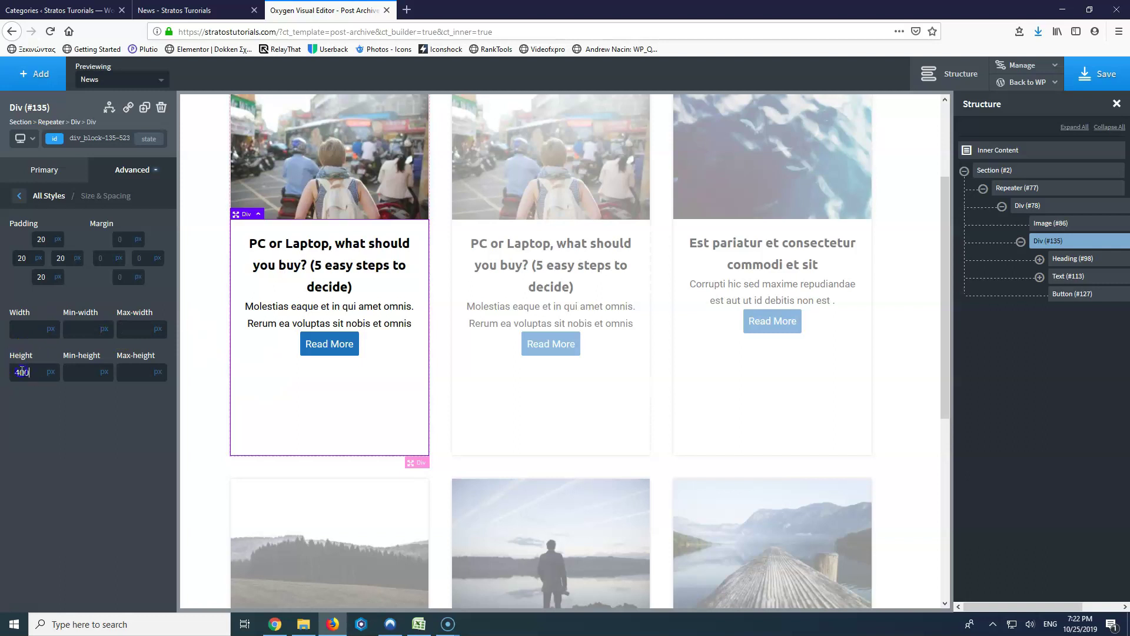
text(300)
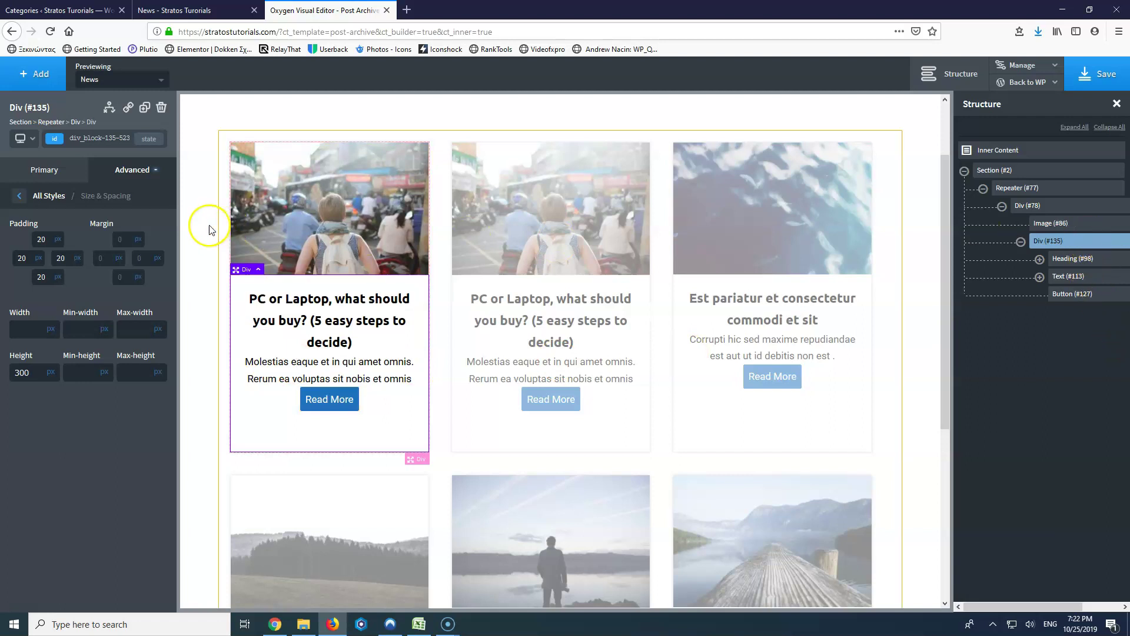
click(44, 172)
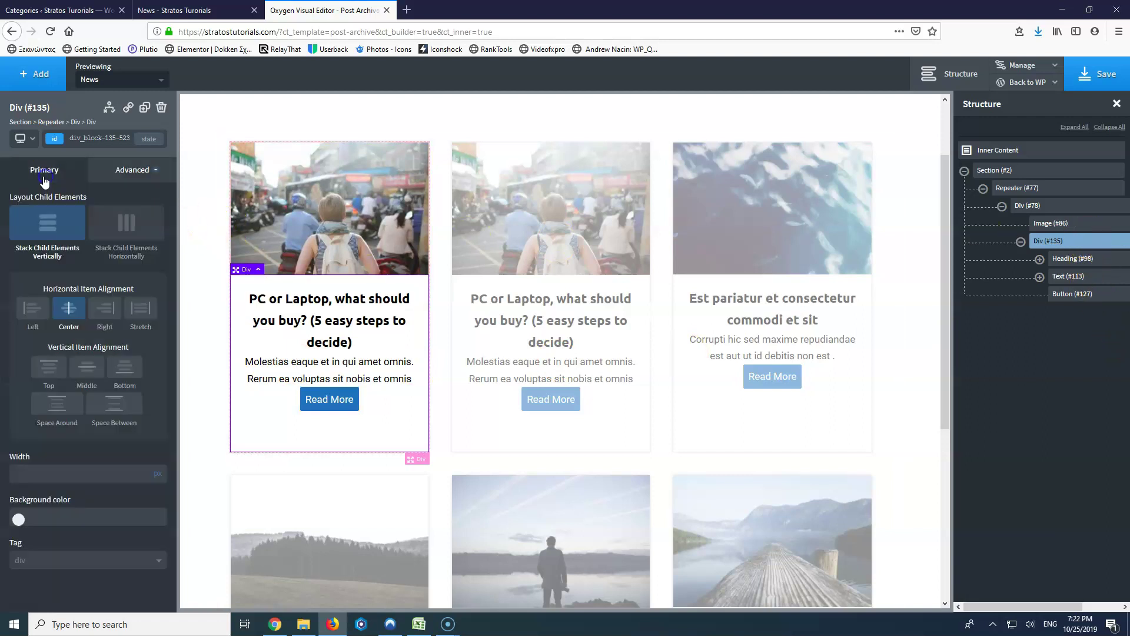
click(109, 404)
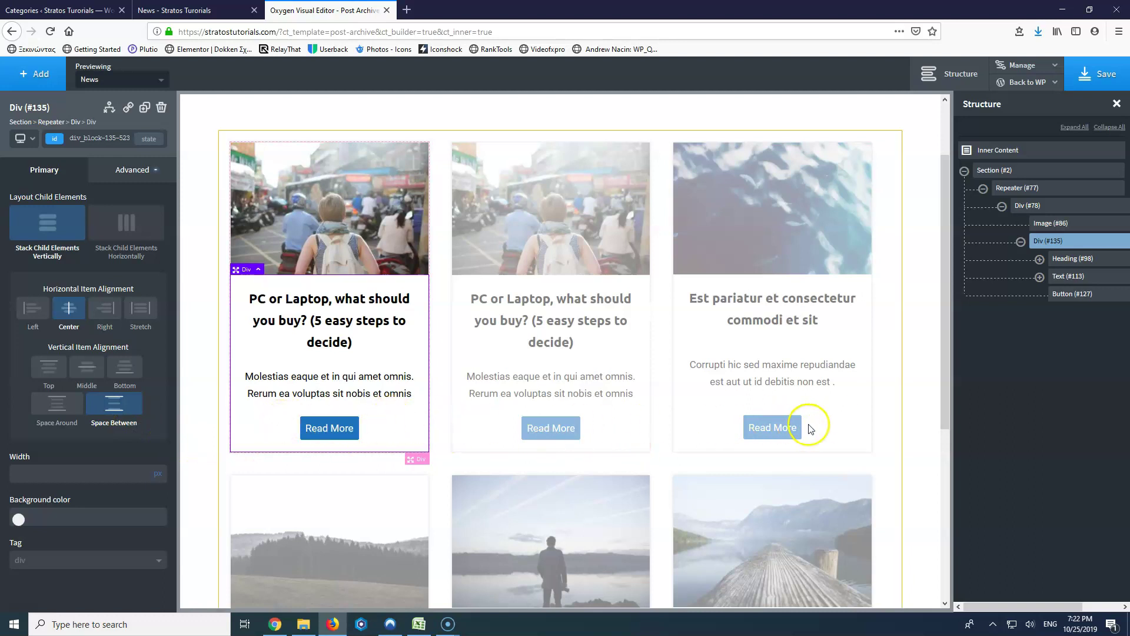
Step: Save the template, reload the News category page to check the equal card heights and spacing, and return to the visual editor
click(1096, 76)
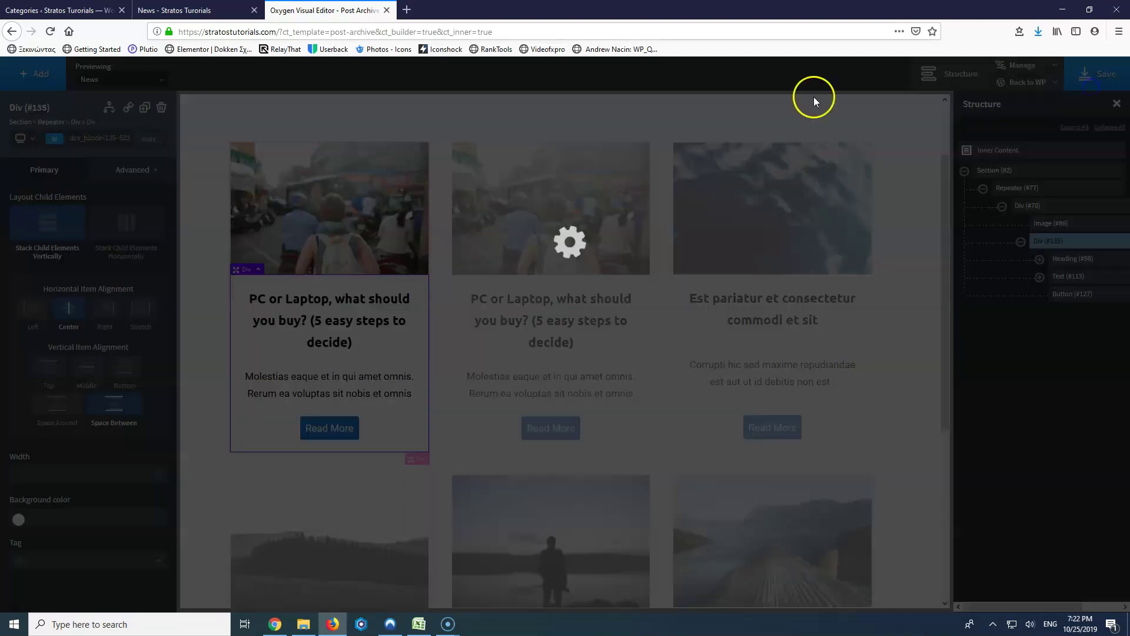
click(160, 13)
click(50, 31)
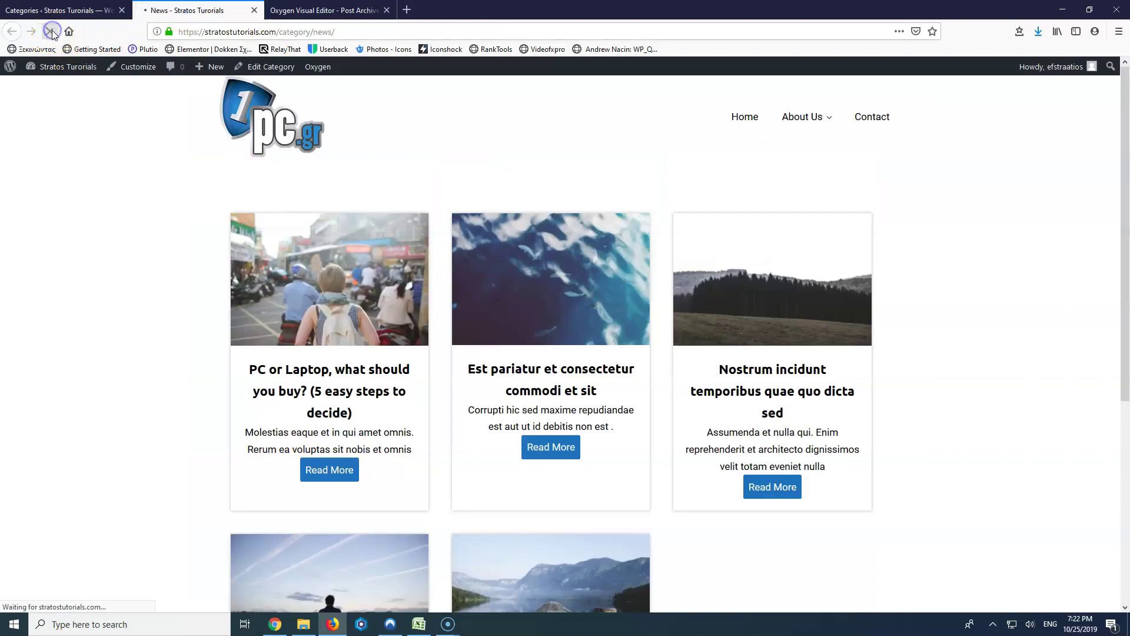
scroll(714, 429, down, 6)
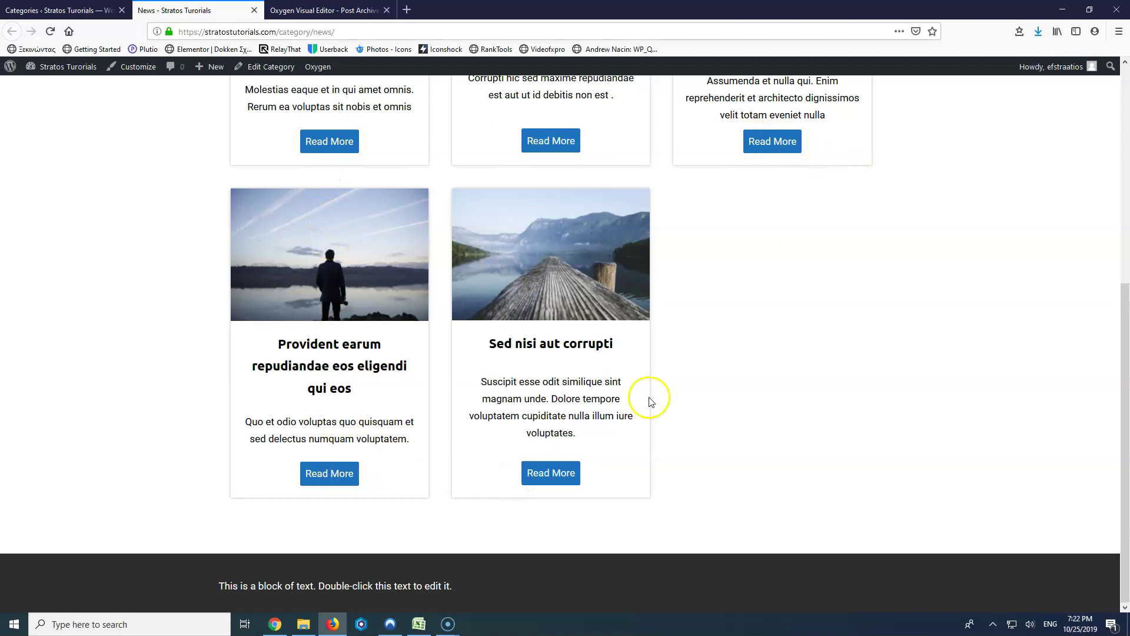
scroll(641, 400, up, 3)
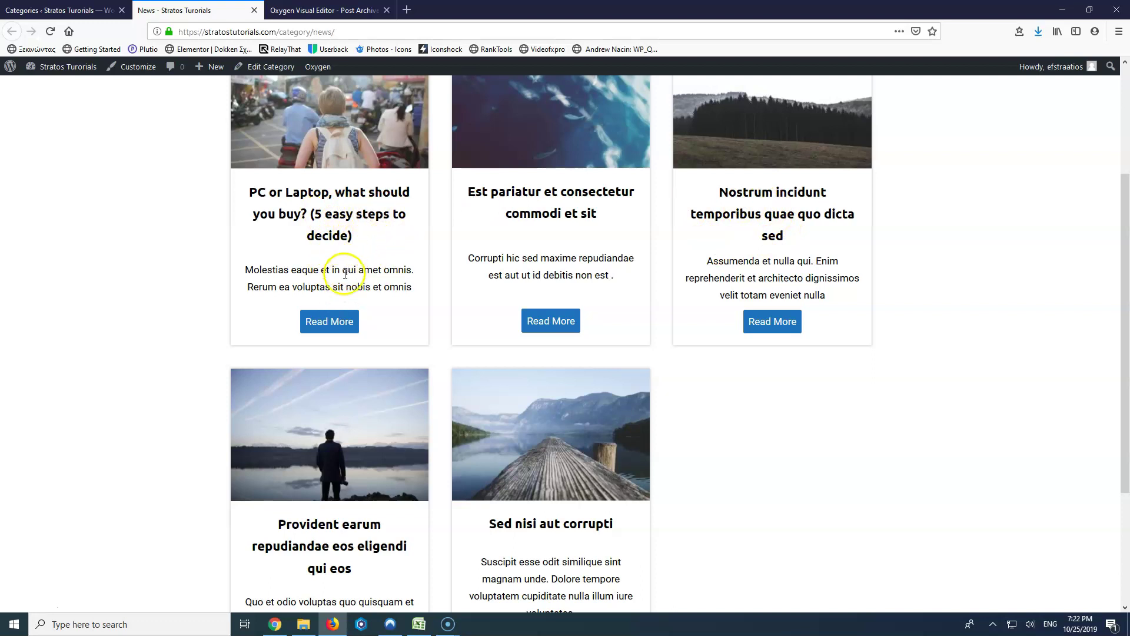
click(320, 7)
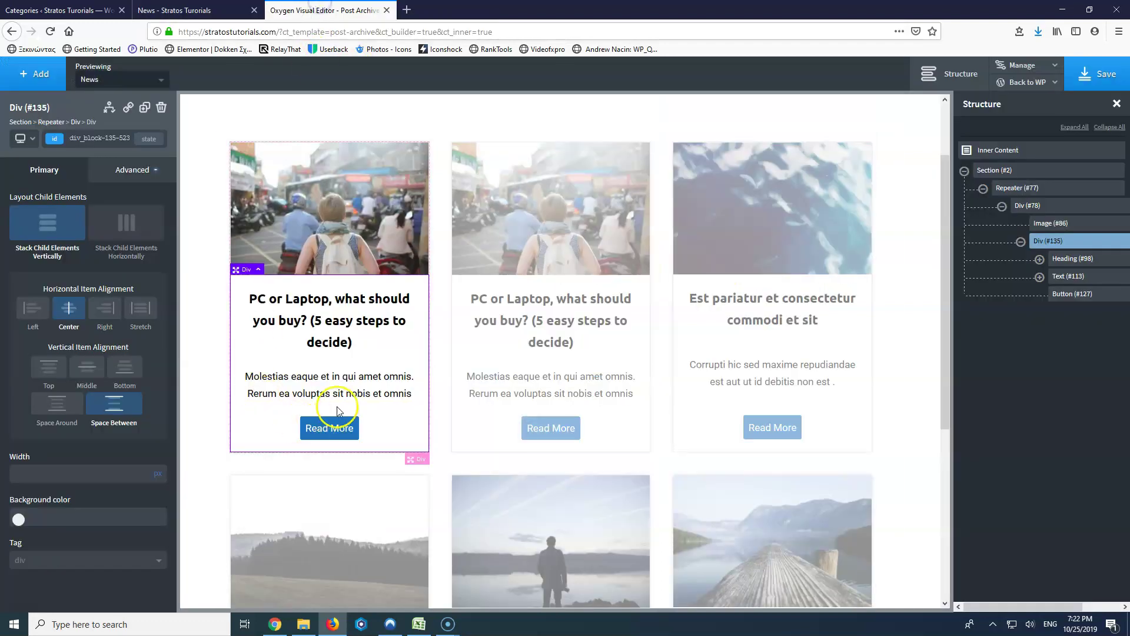
Step: Set the card heading's font size to 20 px
click(314, 327)
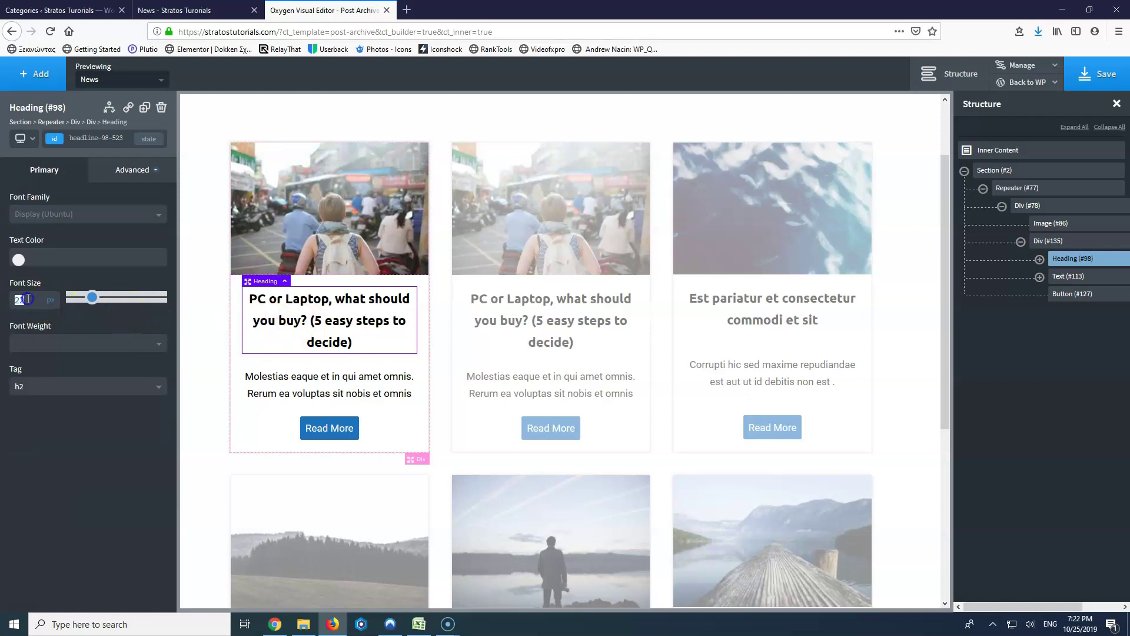
text(21)
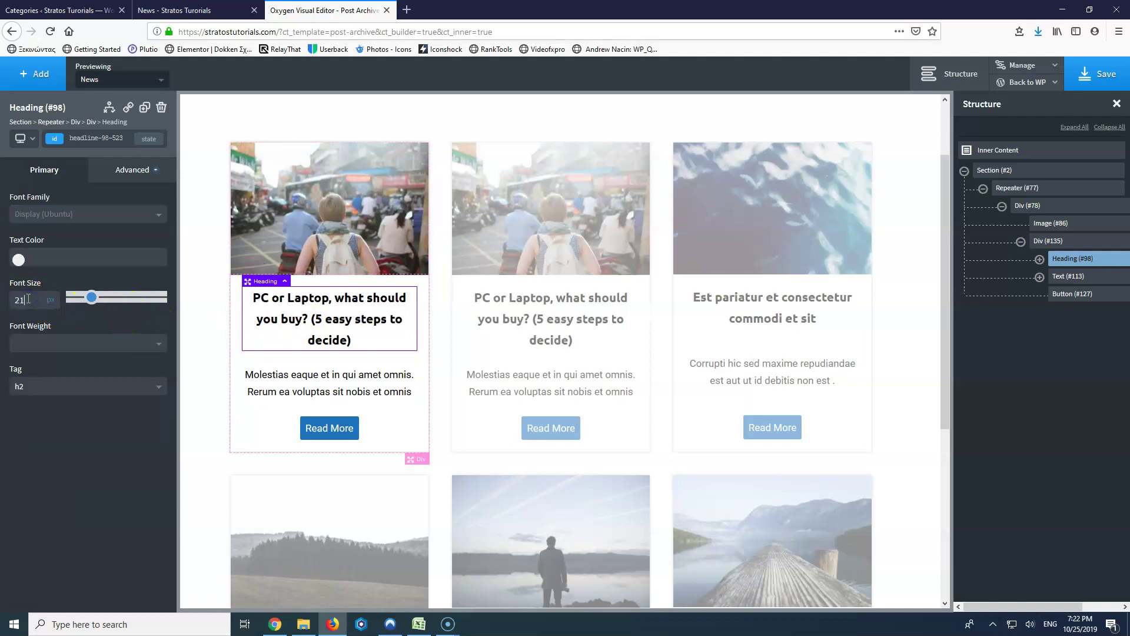
key(BackSpace)
text(0)
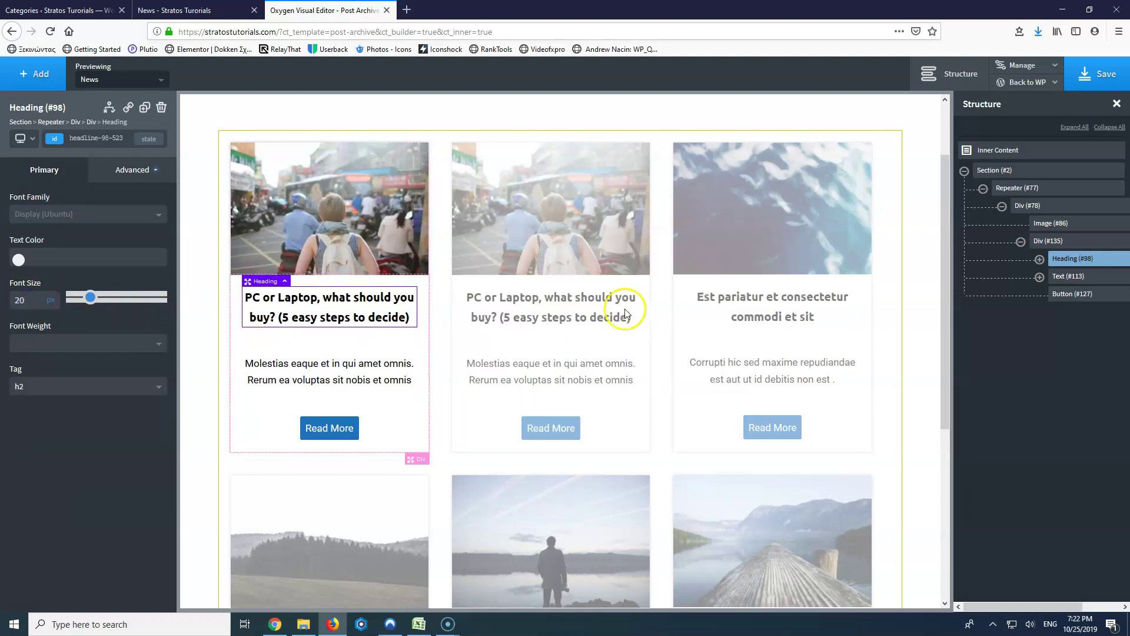
Step: Save the template, reload the News category page to review the smaller headings, and return to the visual editor
click(1103, 80)
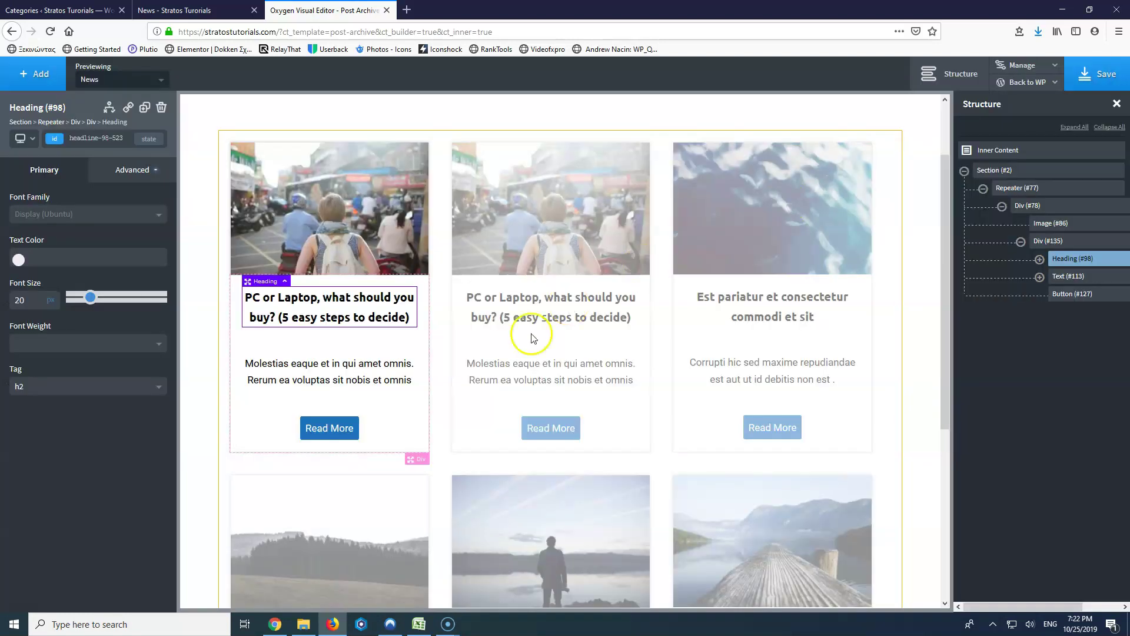
click(194, 10)
click(49, 31)
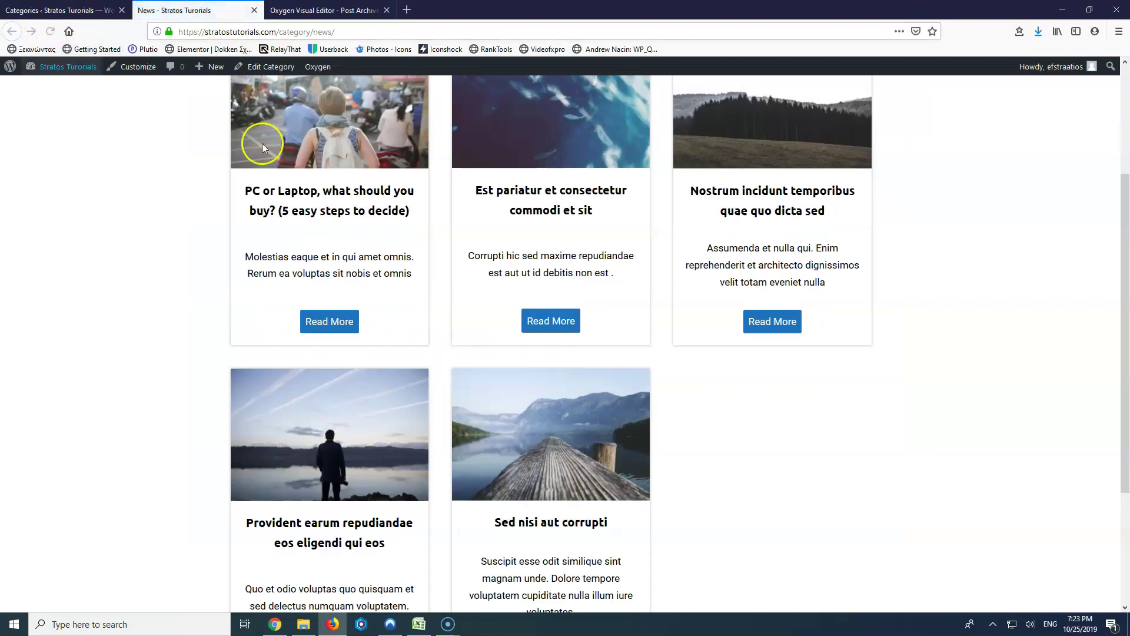
scroll(470, 371, down, 2)
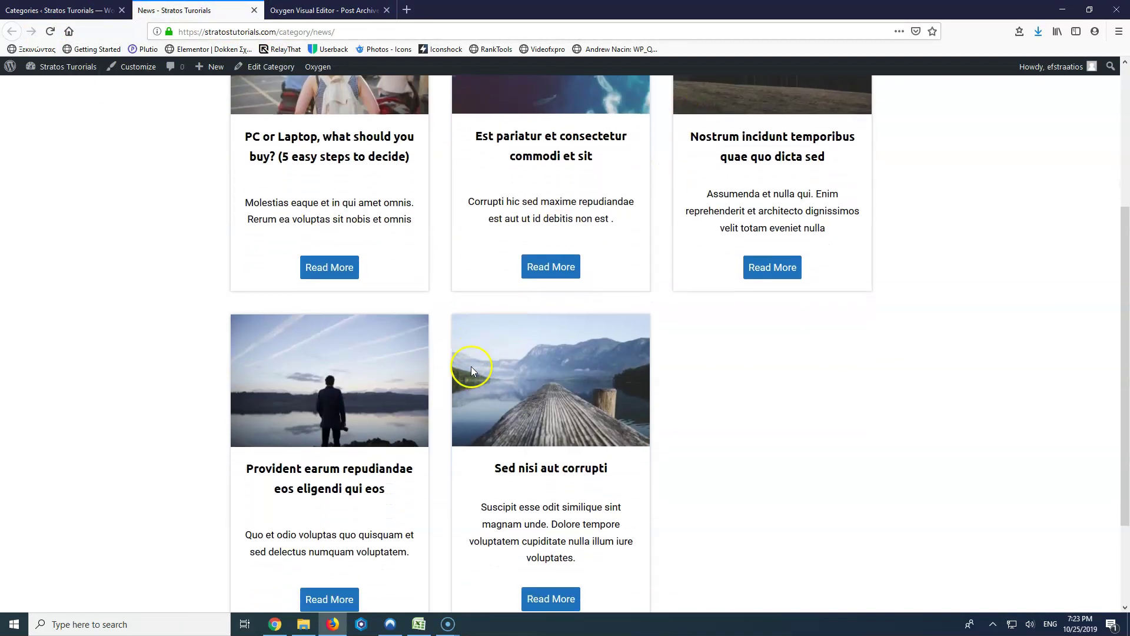
scroll(479, 404, up, 5)
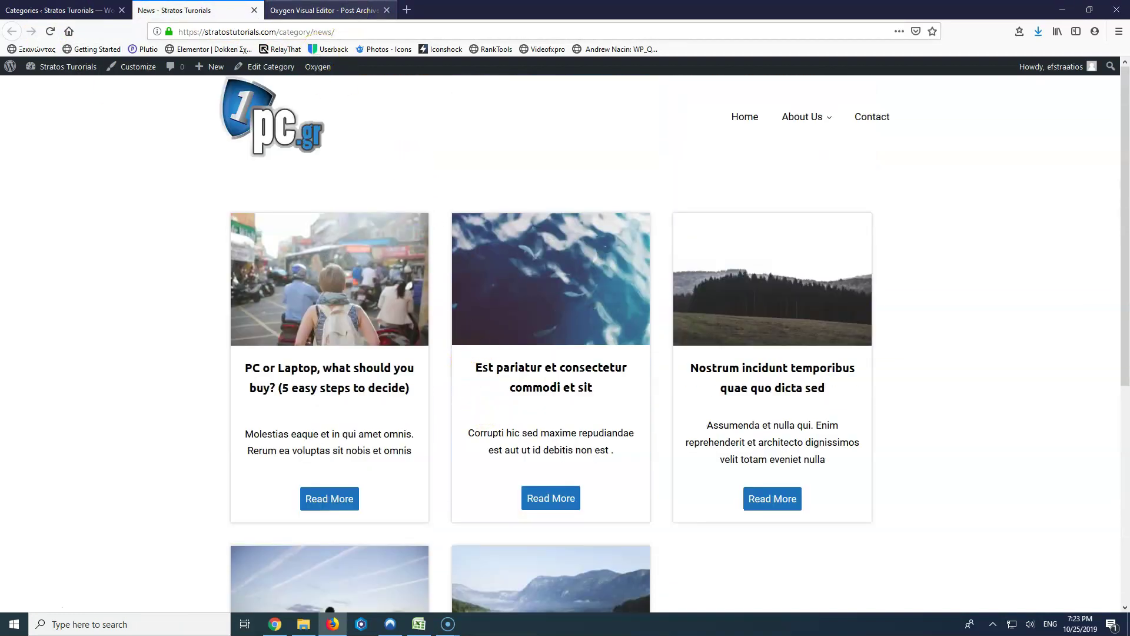
click(323, 10)
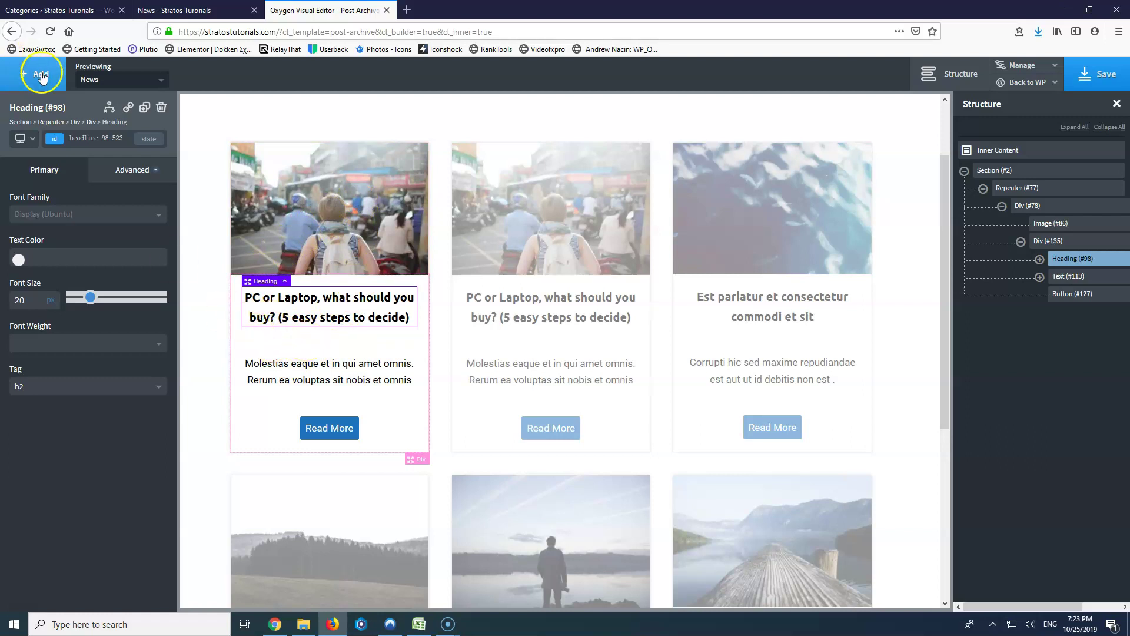
Step: Add a text element below the card heading reading "Date :" followed by the dynamic post date
click(52, 79)
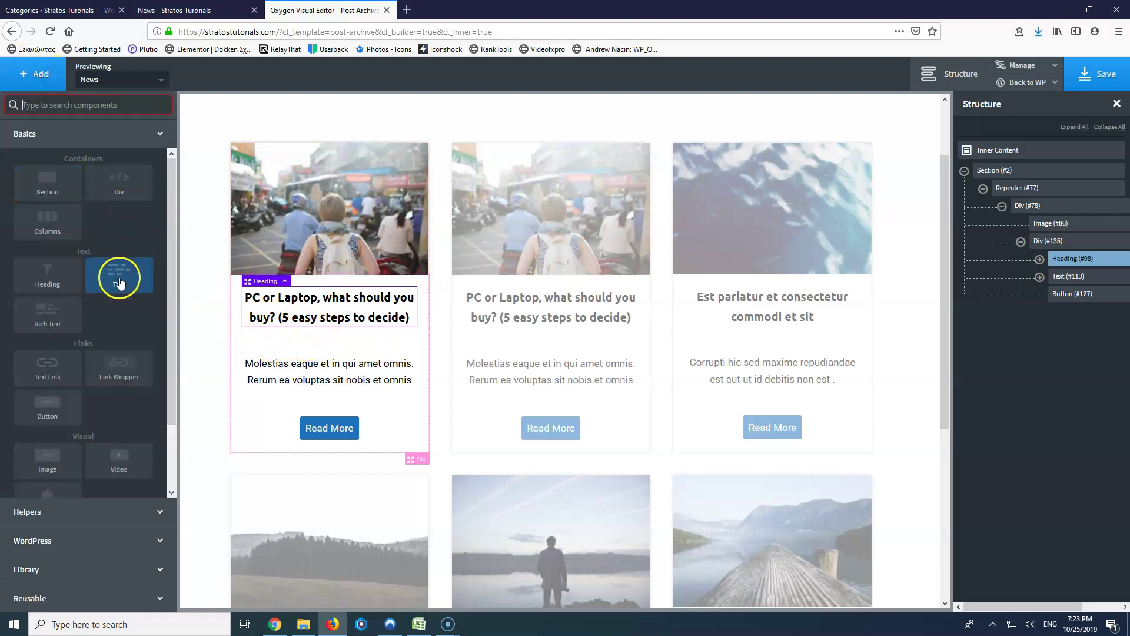
click(119, 282)
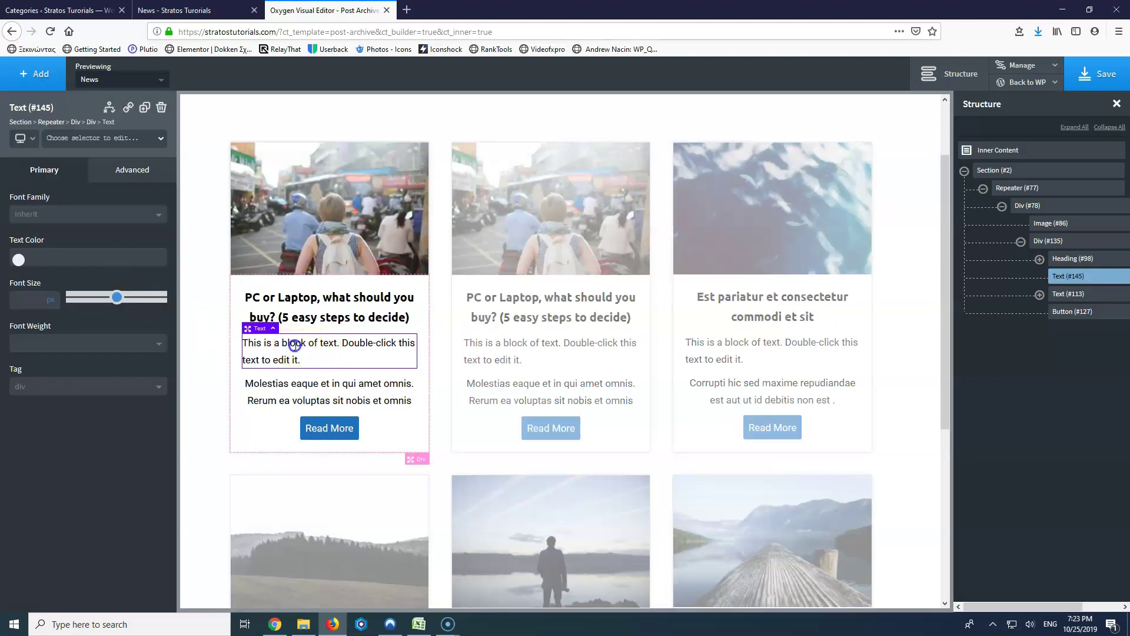
double_click(295, 345)
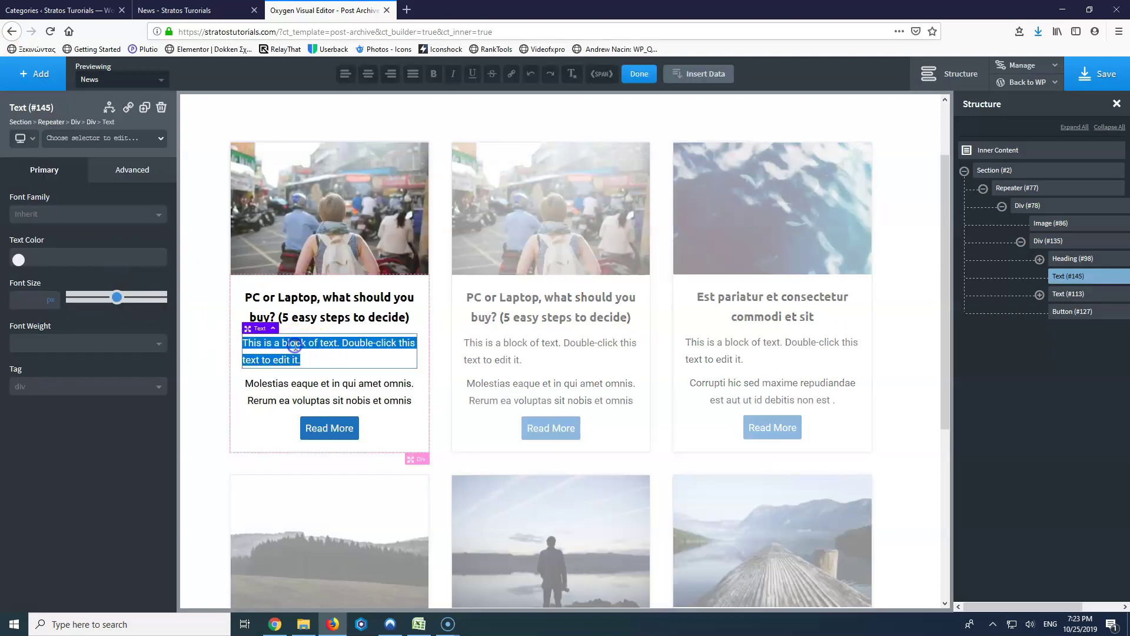
text(Date :)
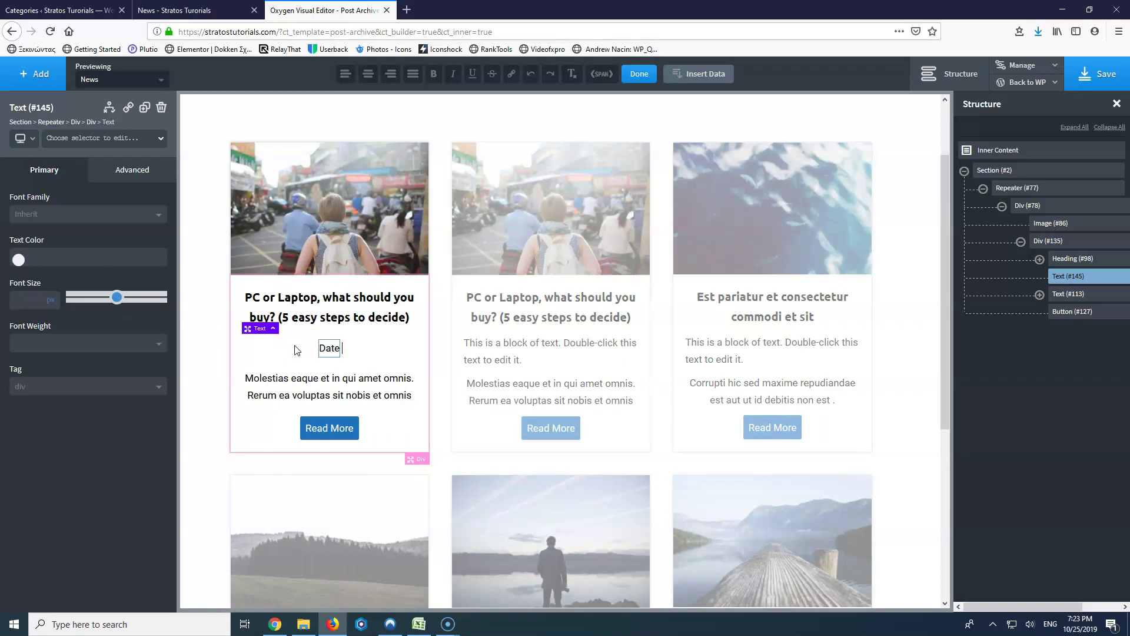
click(701, 77)
click(352, 207)
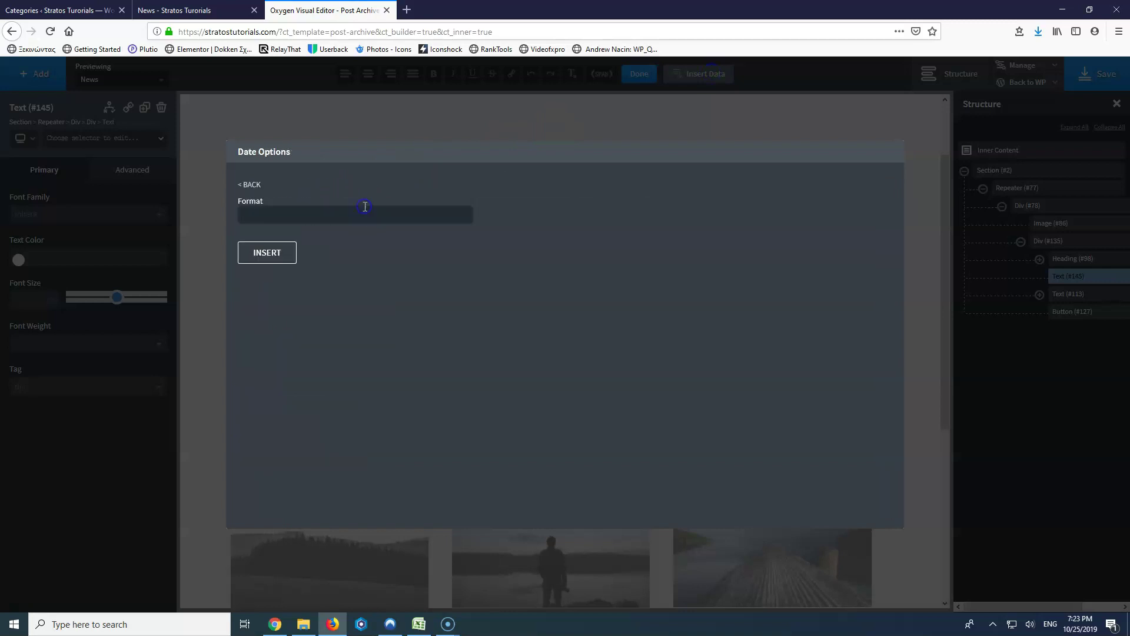
click(266, 249)
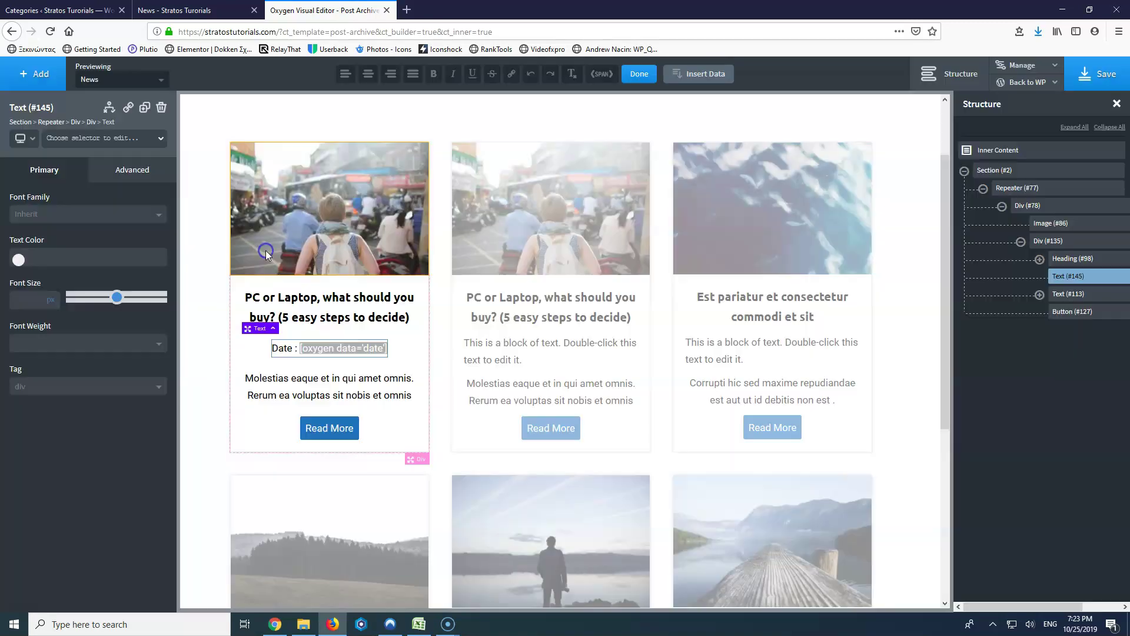
click(385, 415)
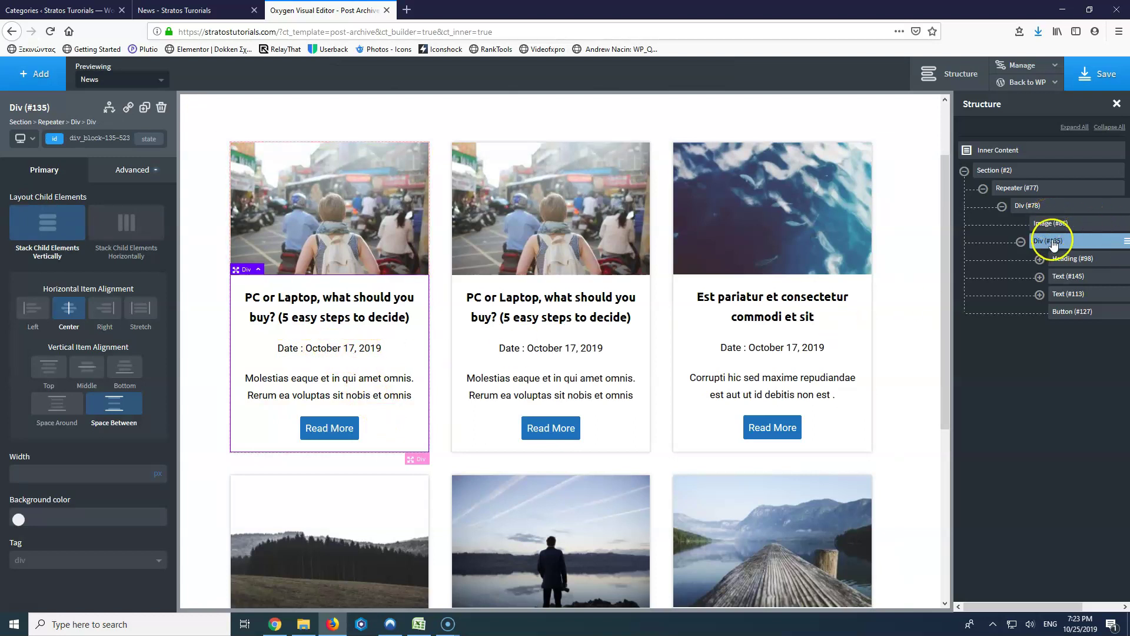
Step: Add another text element to the card and place it above the heading
click(1062, 259)
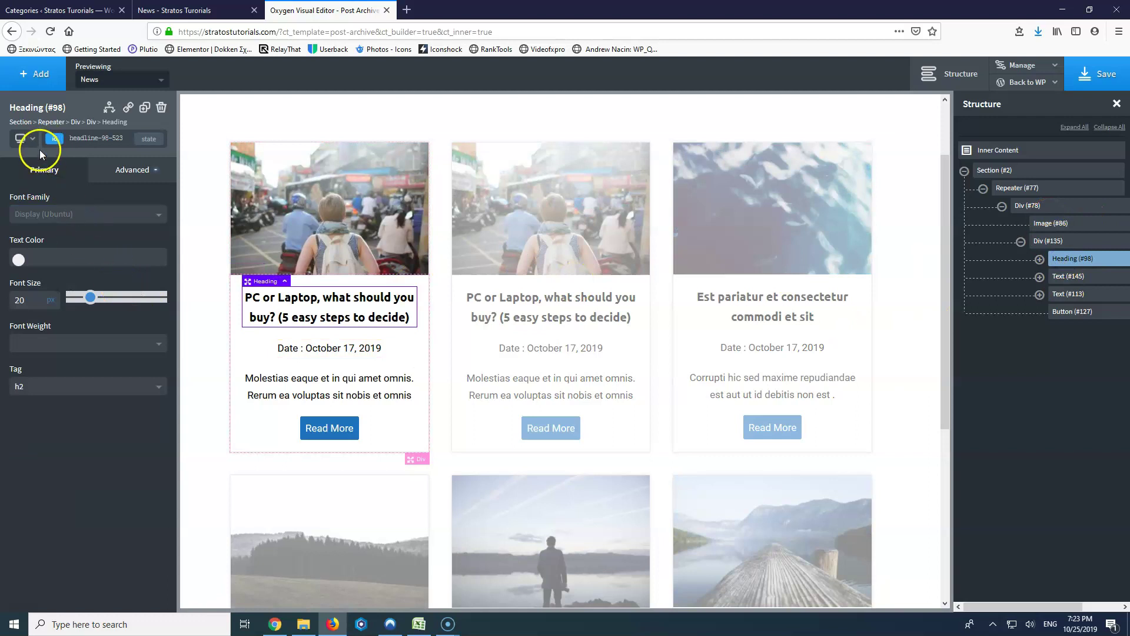
click(36, 73)
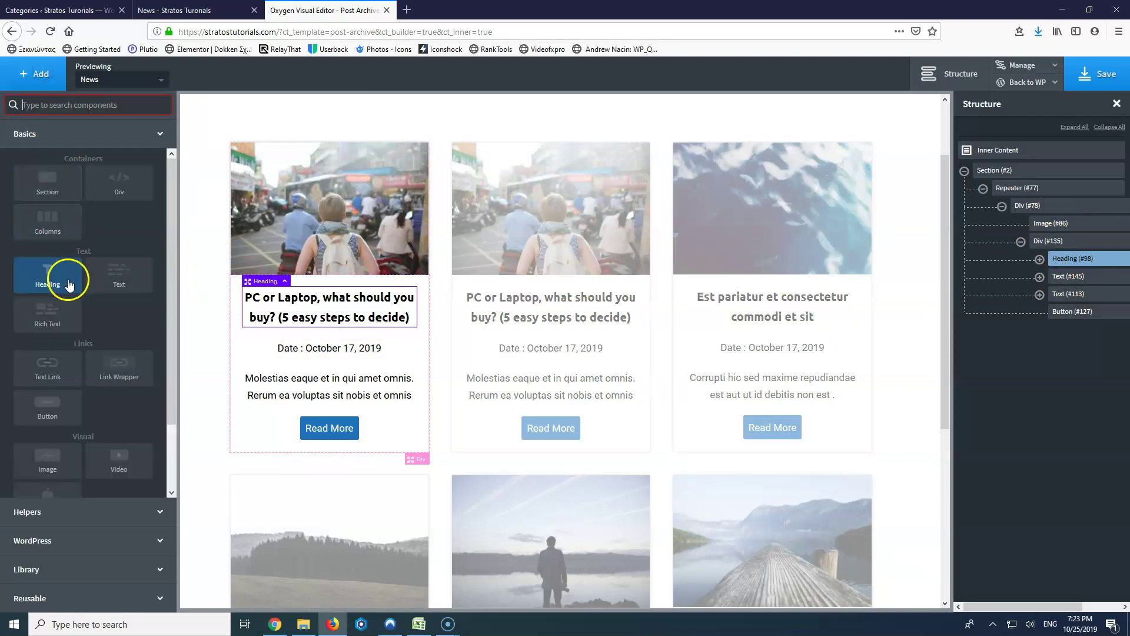
click(124, 281)
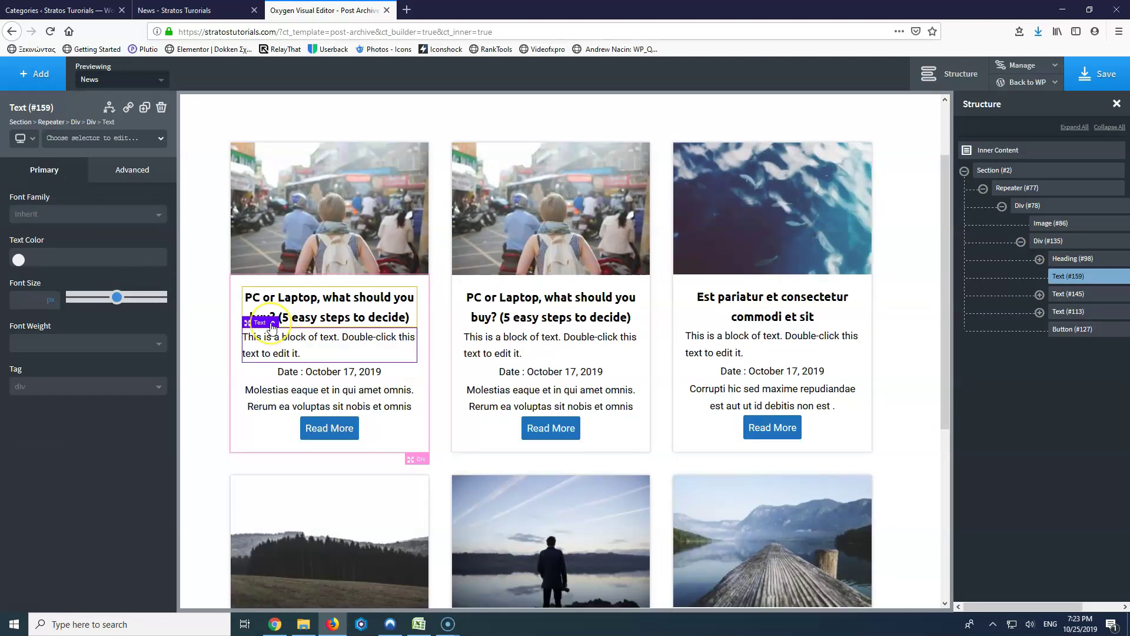
drag(1081, 276, 1083, 258)
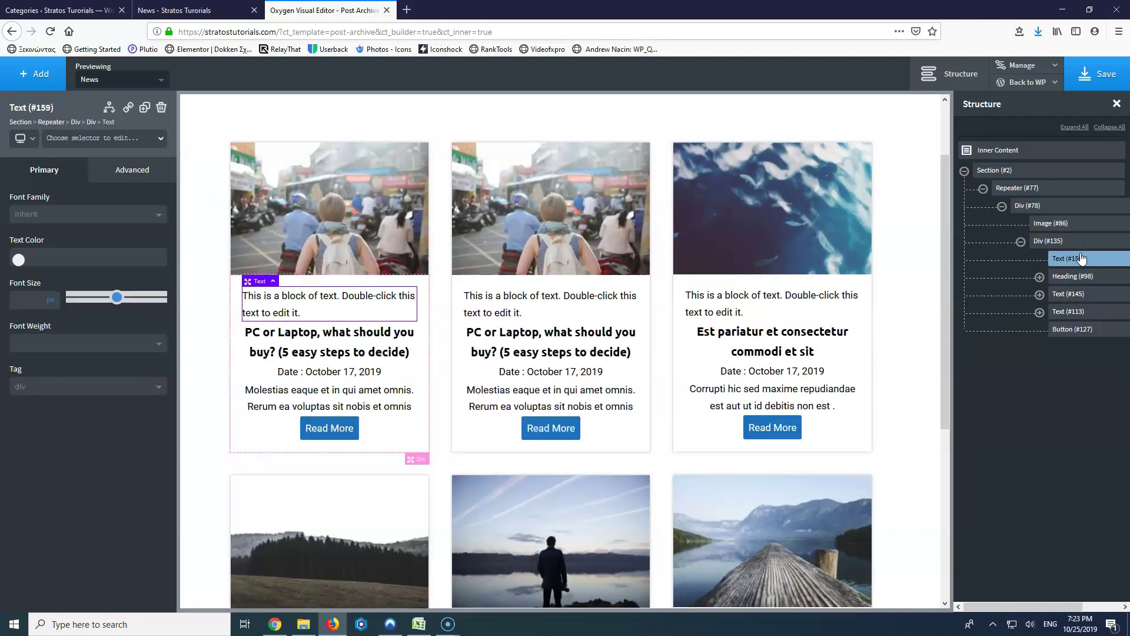
Step: Replace the new element's placeholder text with dynamic post terms from the category taxonomy, without a separator
double_click(284, 295)
click(691, 74)
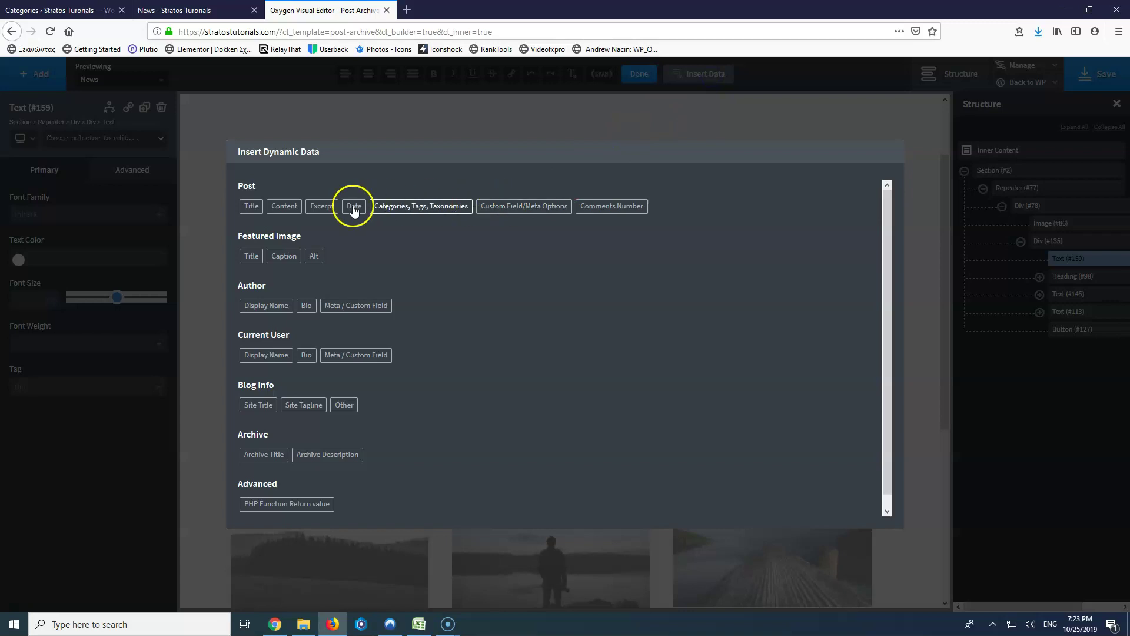
click(396, 206)
click(287, 218)
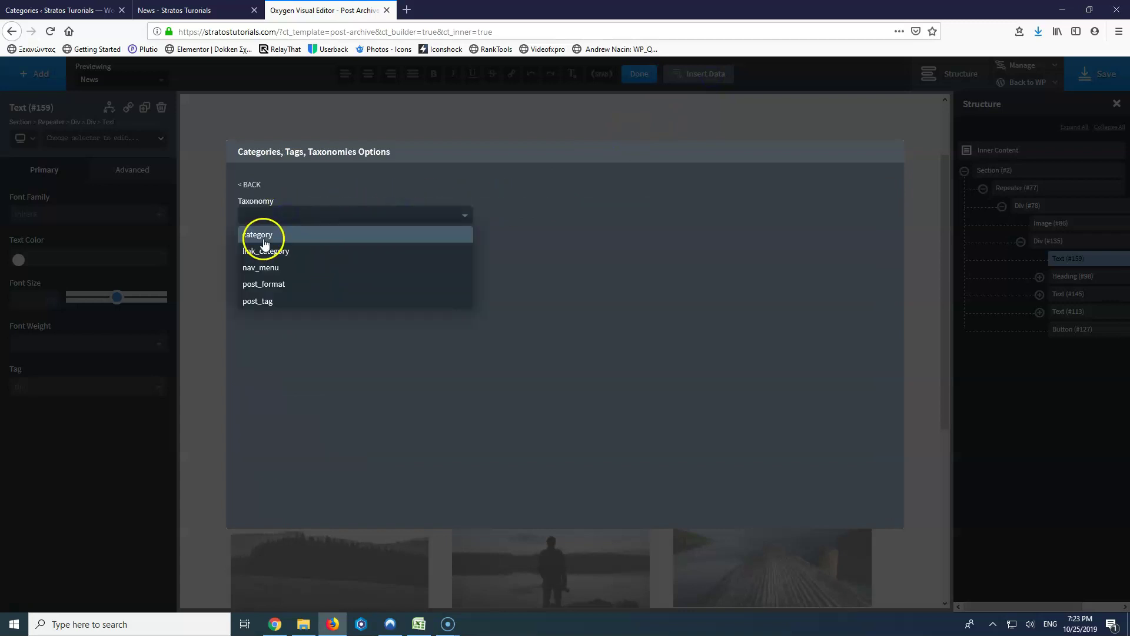
click(265, 237)
click(264, 290)
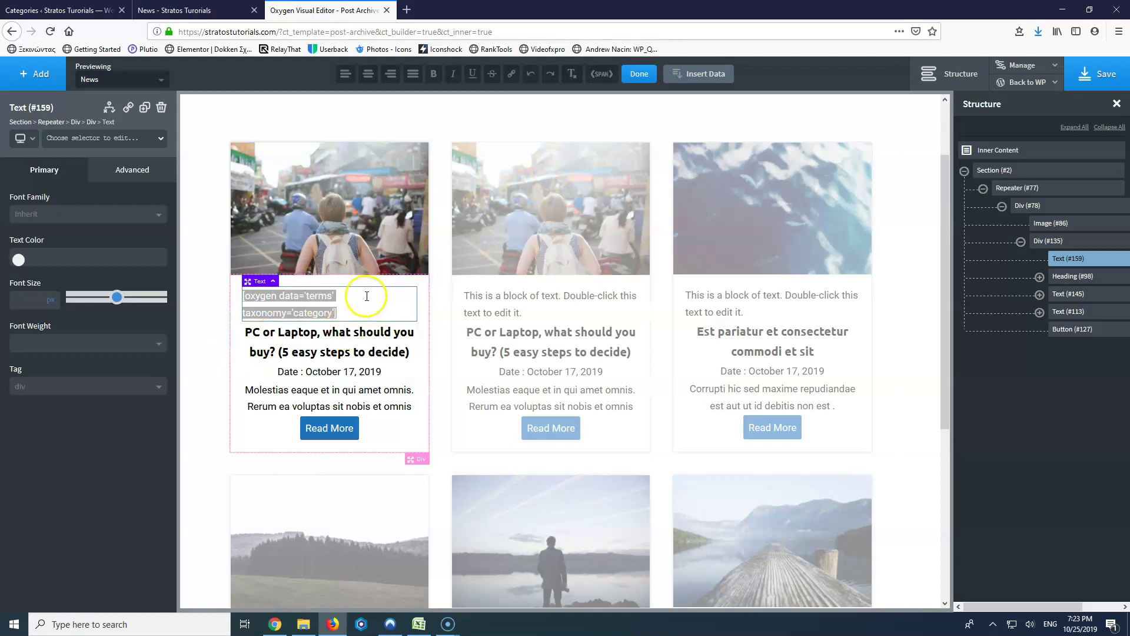
click(369, 302)
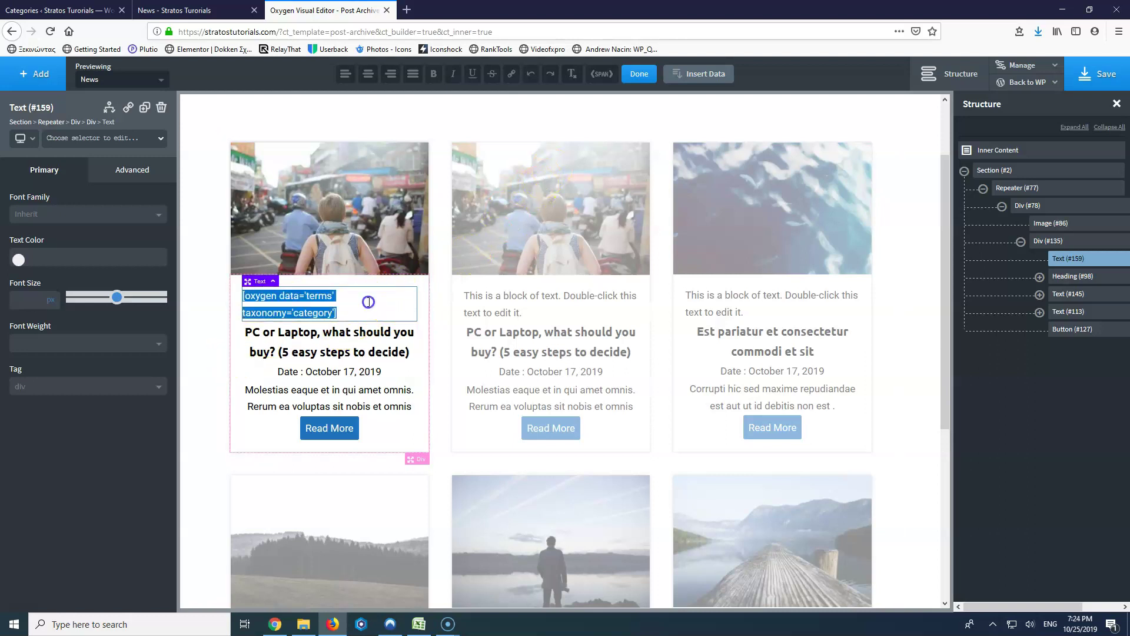
drag(352, 312, 198, 279)
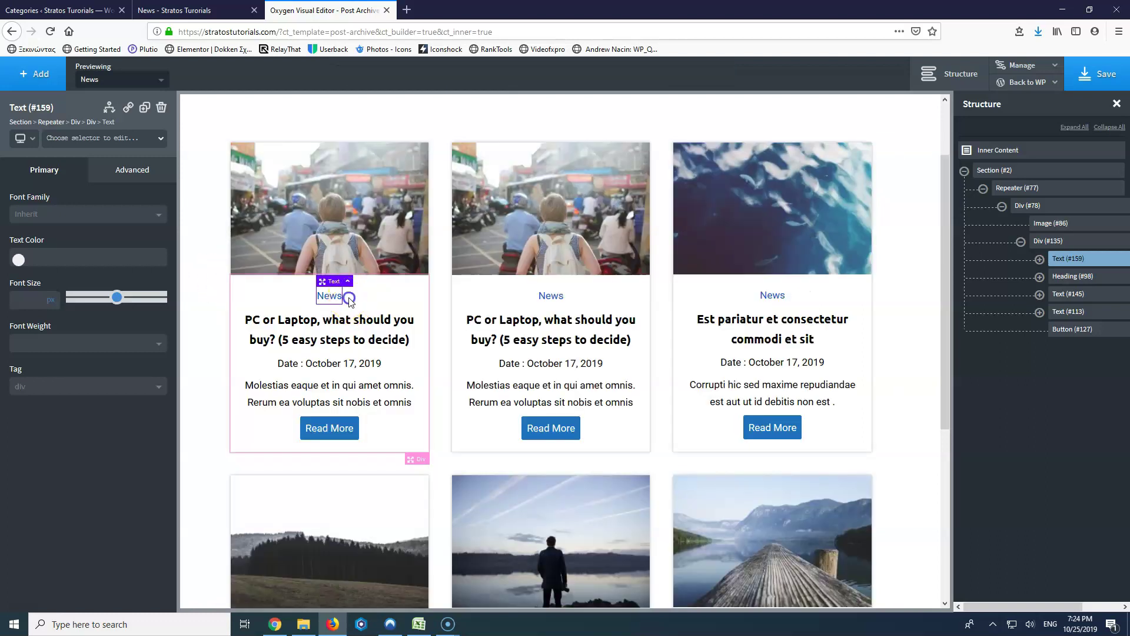
Step: Delete the category text element above the card heading
click(349, 300)
click(331, 295)
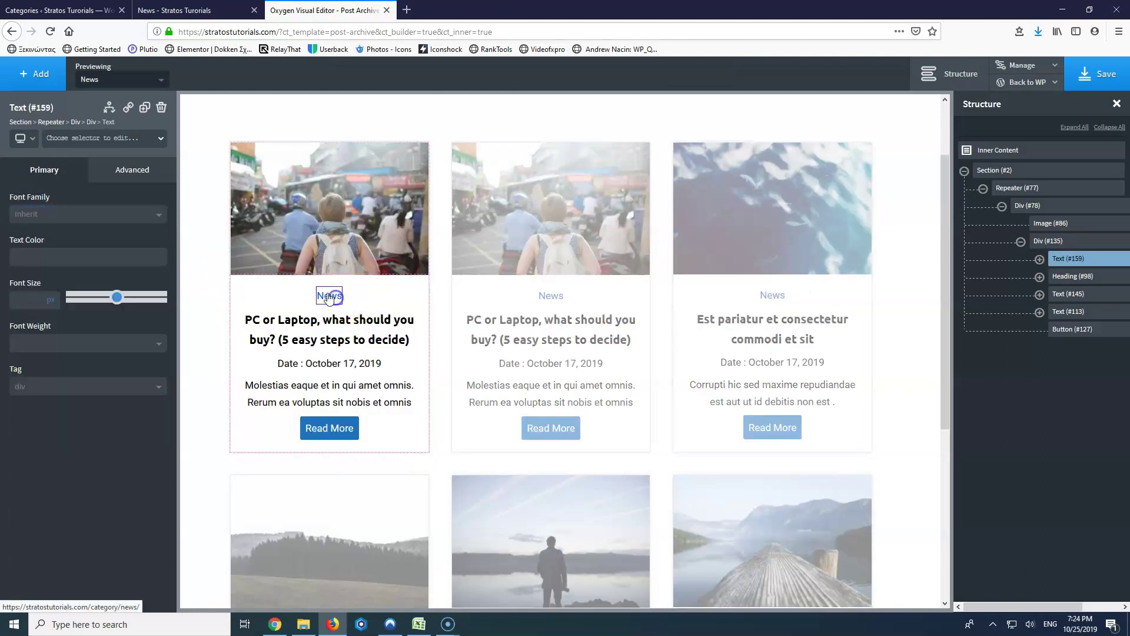
click(162, 109)
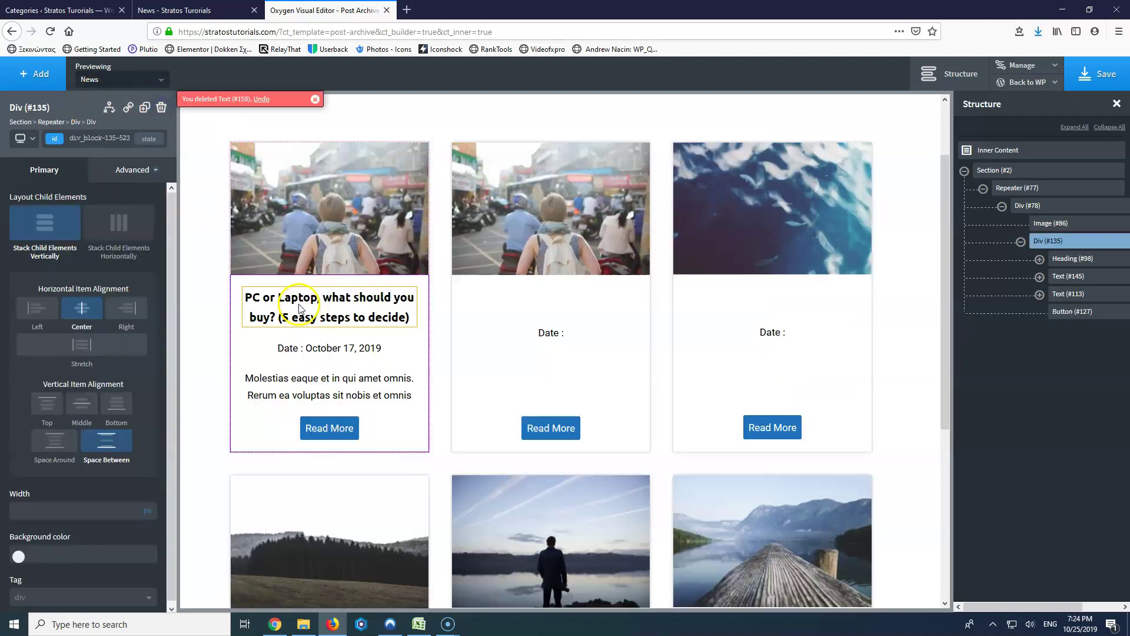
Step: Add a fresh text element to the card's inner div and move it above the heading
click(14, 76)
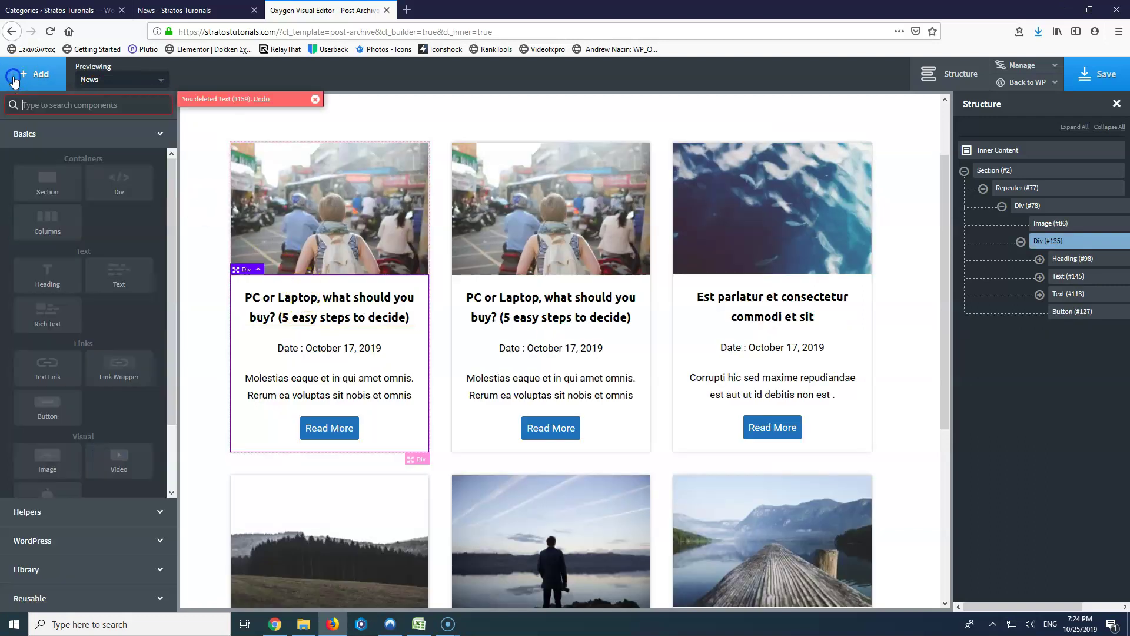
click(113, 276)
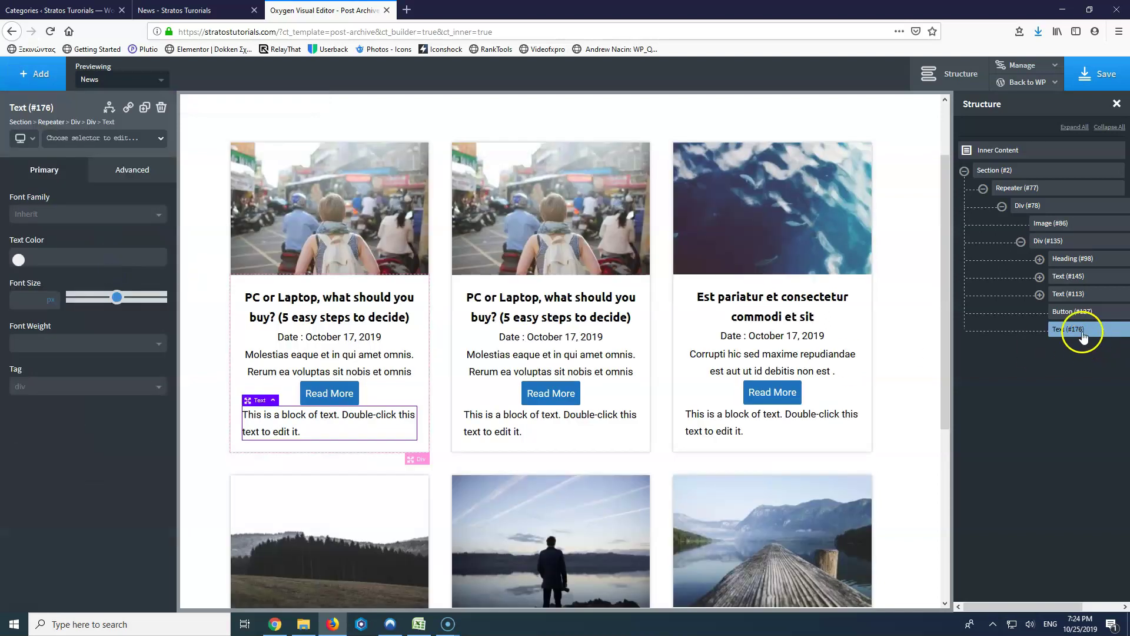
drag(1121, 344, 1077, 258)
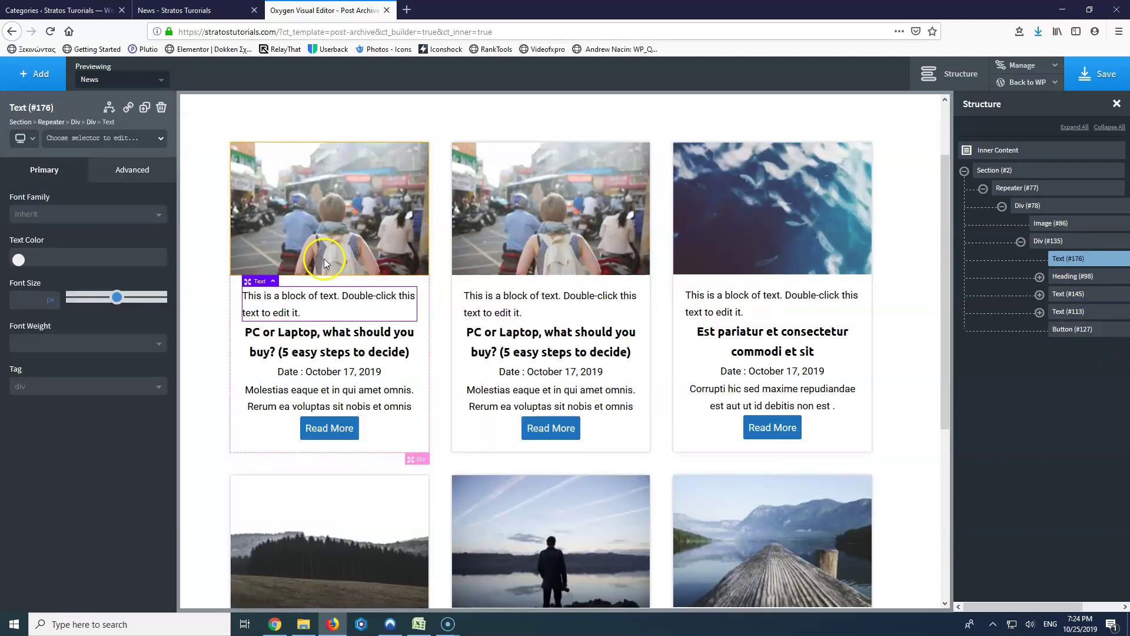
Step: Replace the placeholder text above the heading with dynamic category taxonomy terms, using "-" as the separator
double_click(310, 298)
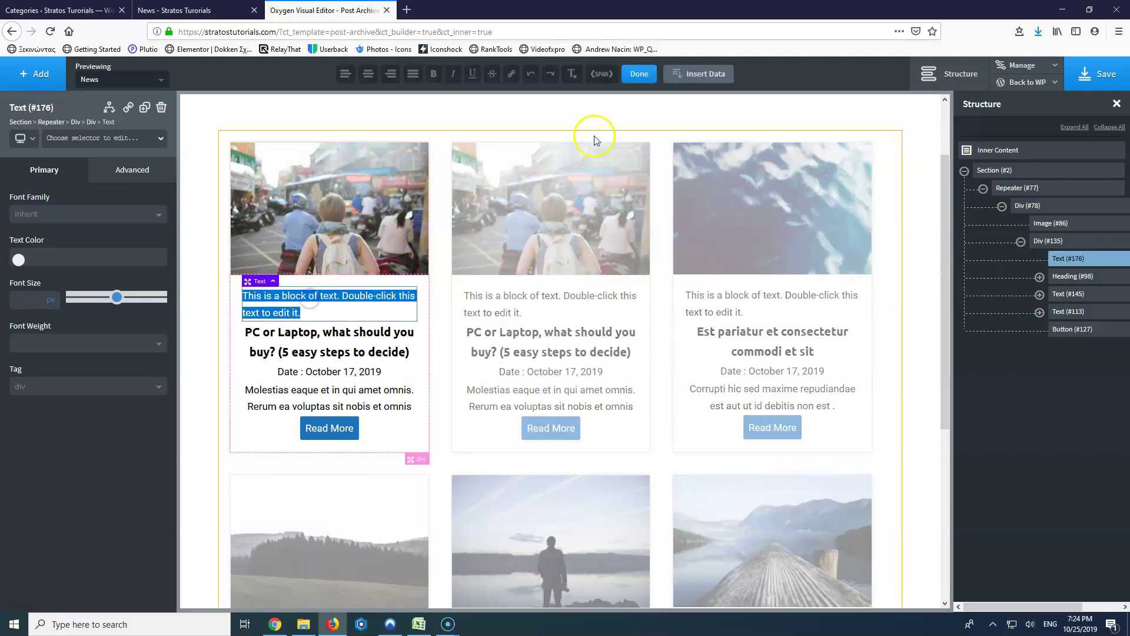
click(693, 75)
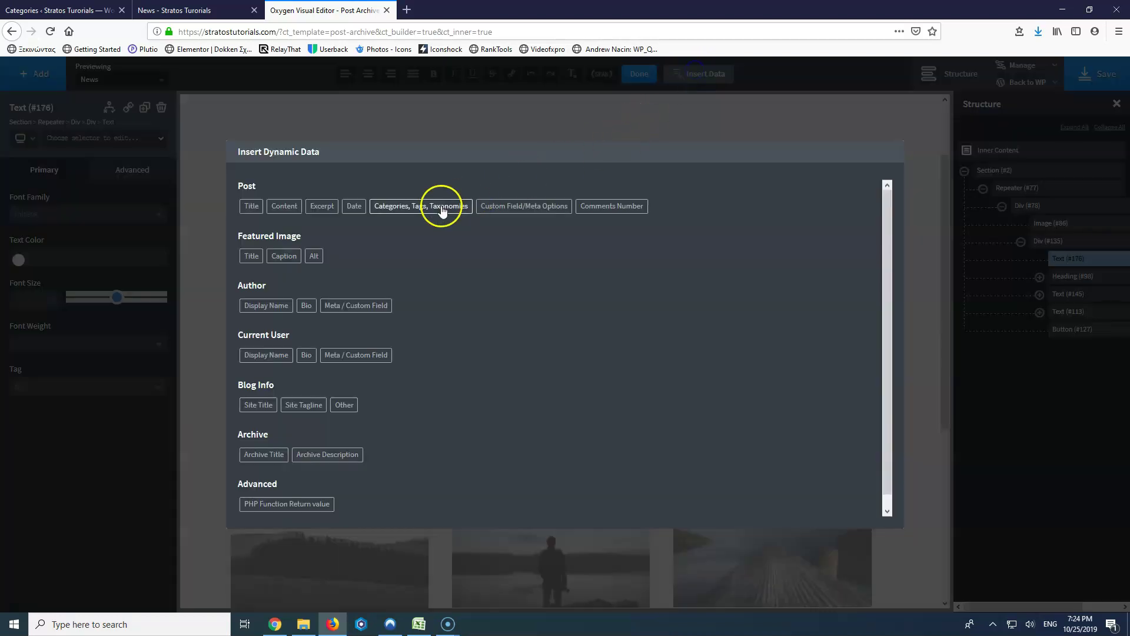
click(384, 208)
click(321, 215)
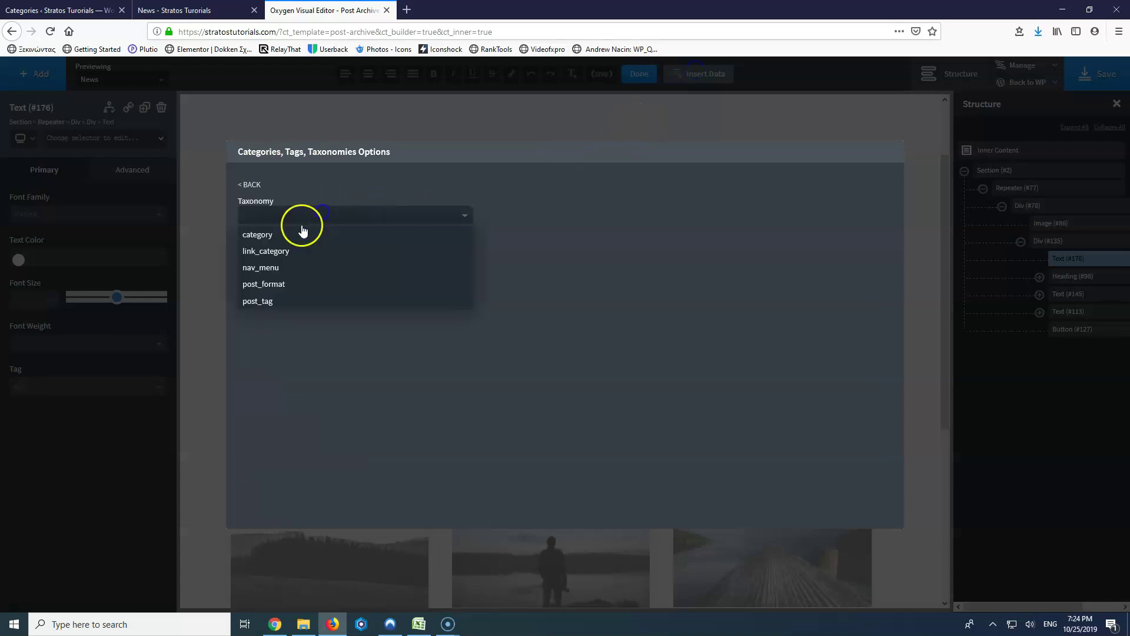
click(272, 235)
click(257, 250)
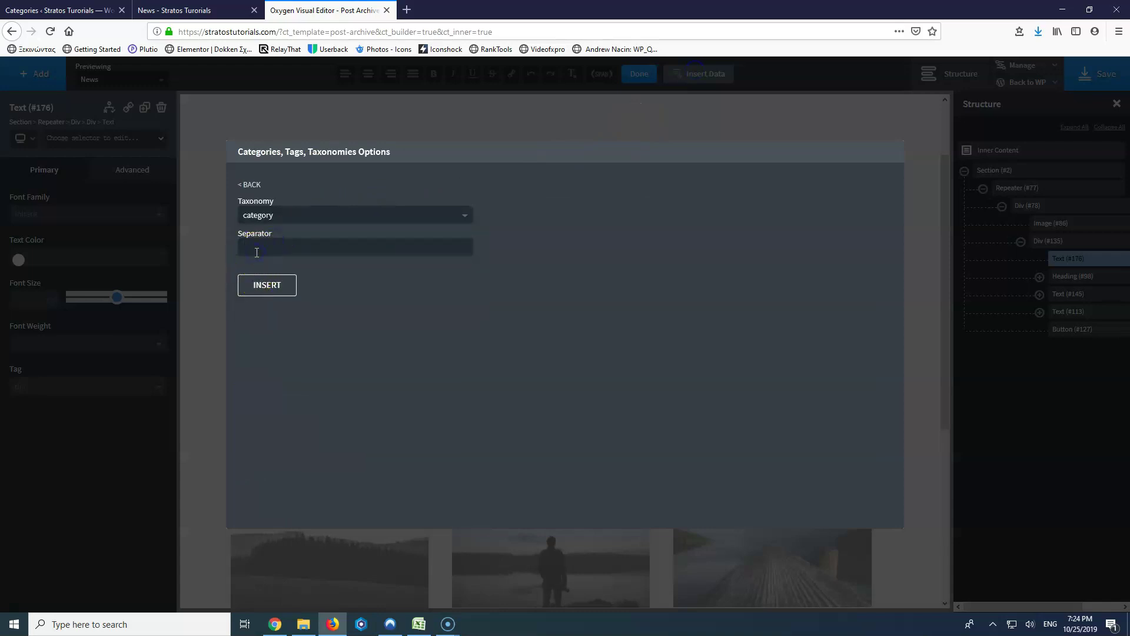
text(-)
click(278, 286)
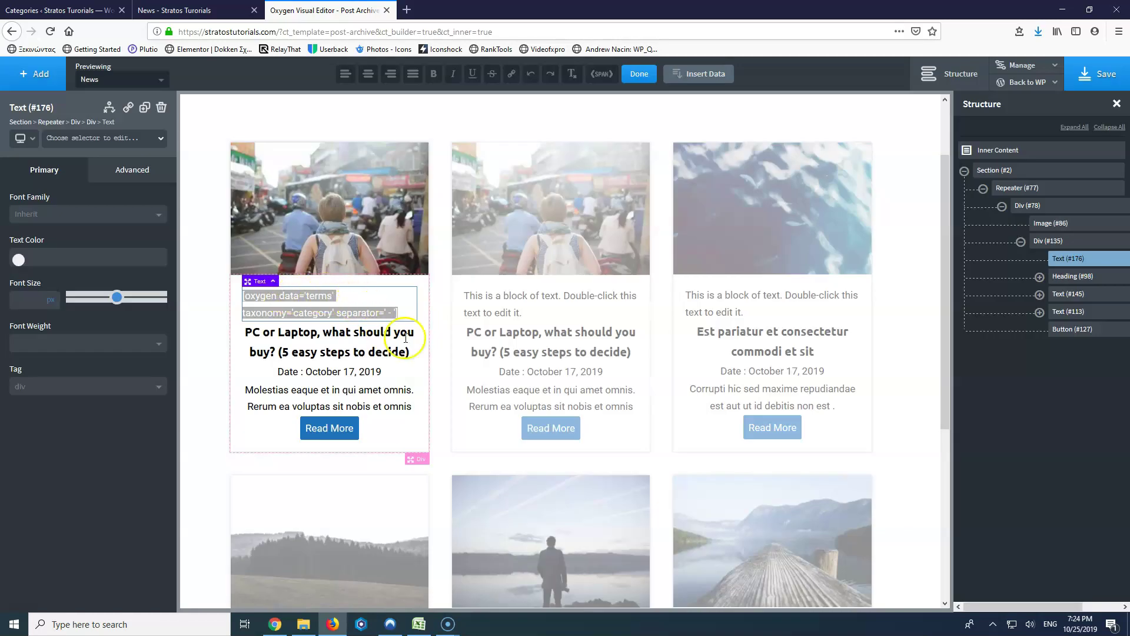
click(421, 365)
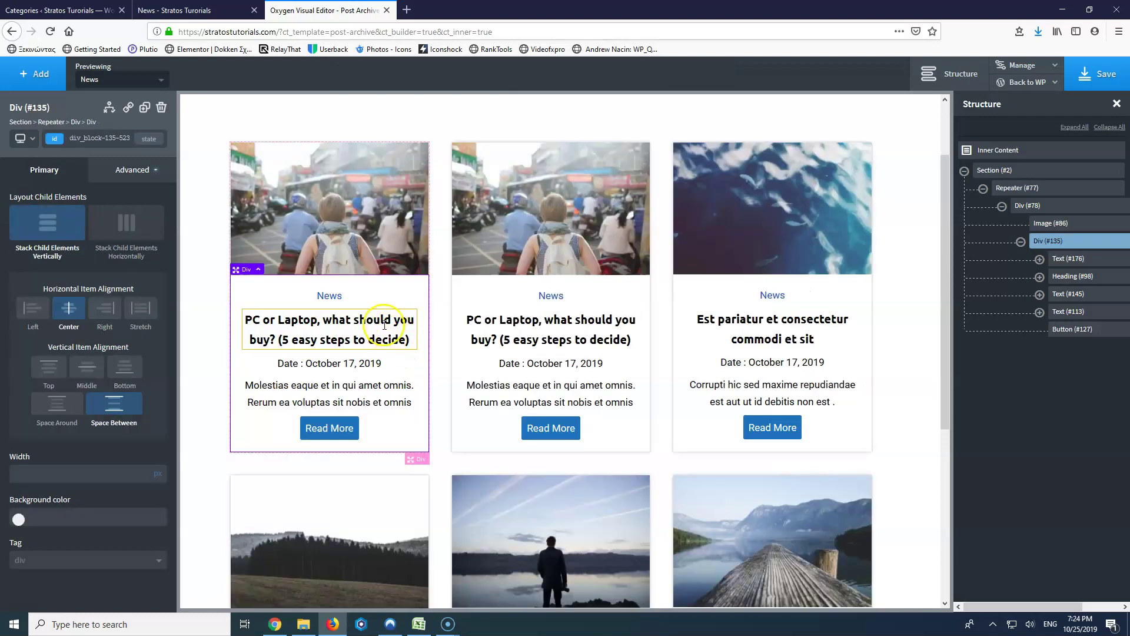
Step: Set the text color of the category text element to #000000
click(329, 300)
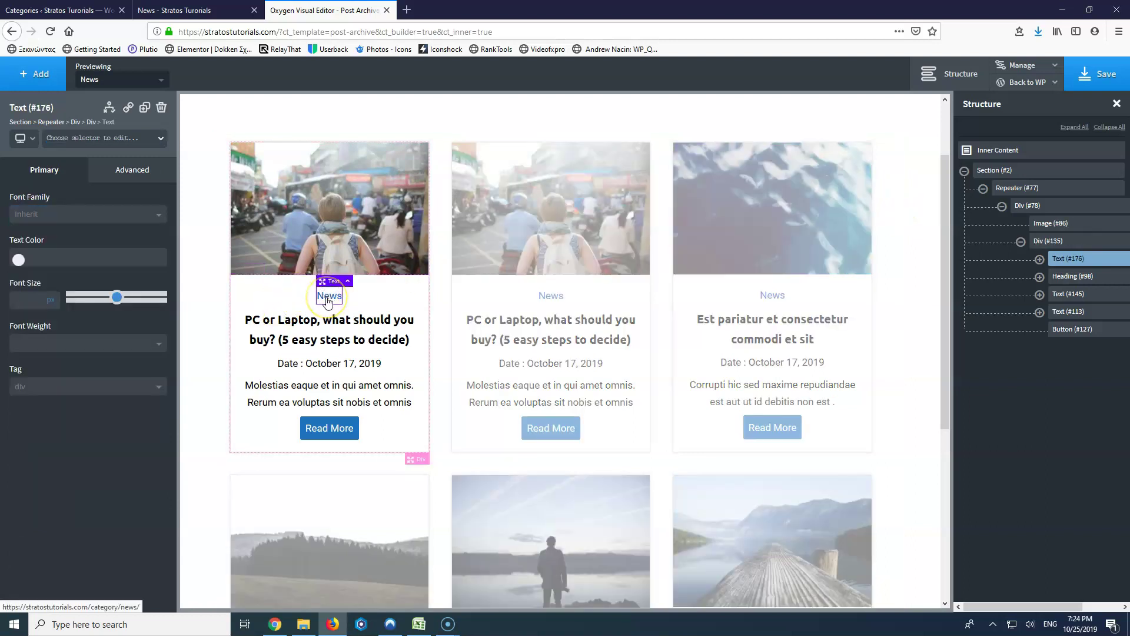
click(18, 258)
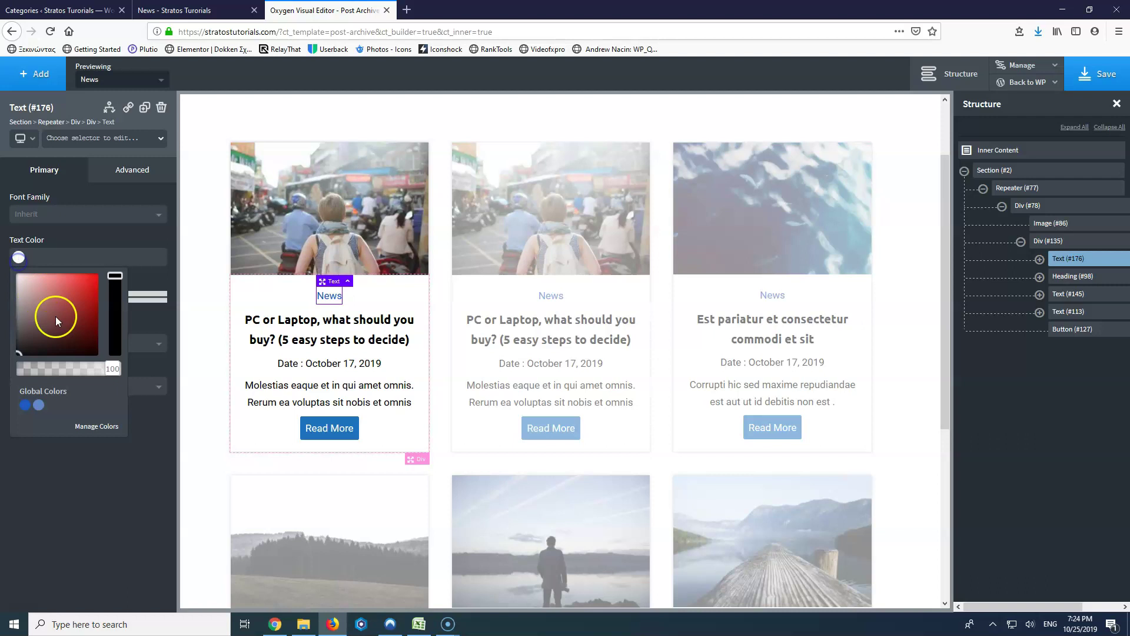
mouse_move(6, 357)
mouse_down()
mouse_move(48, 303)
mouse_move(13, 362)
mouse_up()
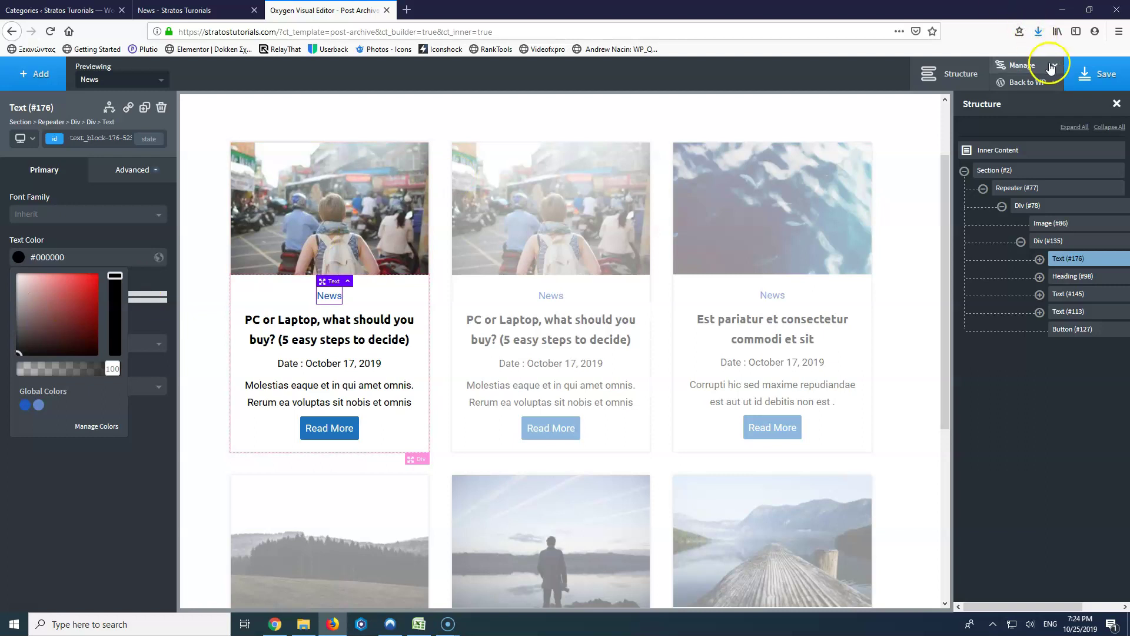
Step: Try a custom normal color for all links in the global styles and restore the global Dark Blue
click(1053, 65)
click(1022, 88)
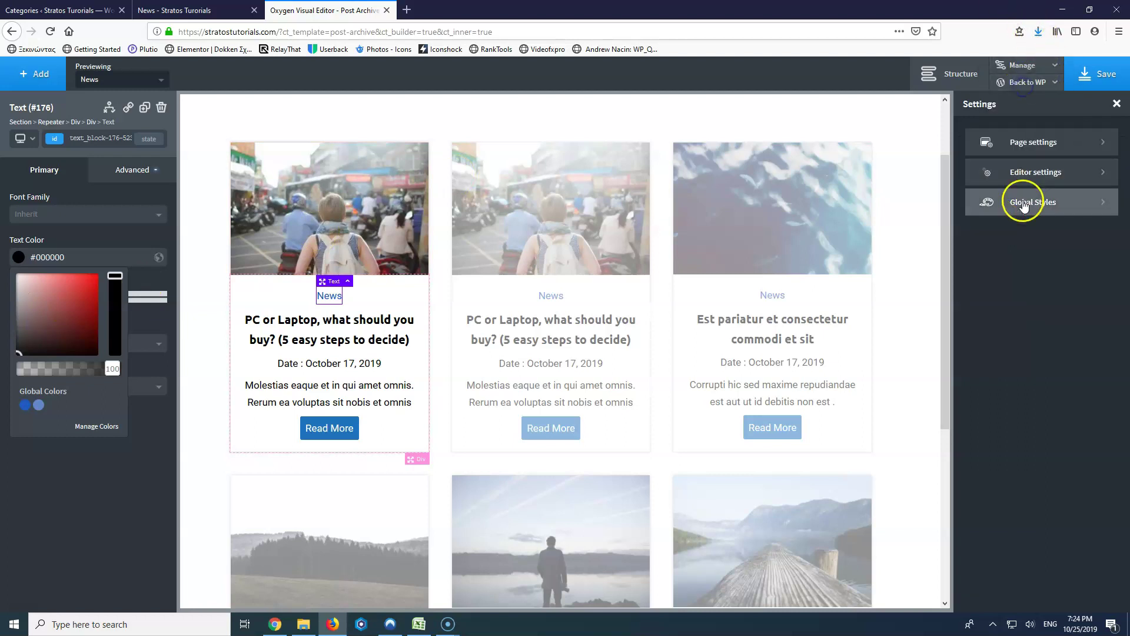
click(1024, 202)
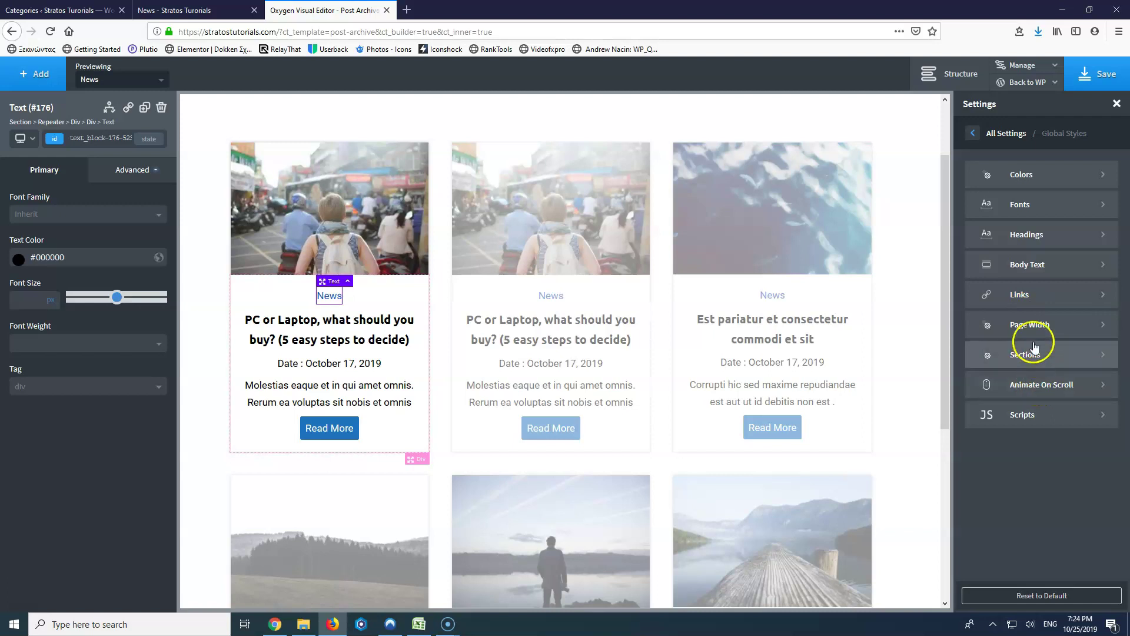
click(1037, 296)
click(1035, 184)
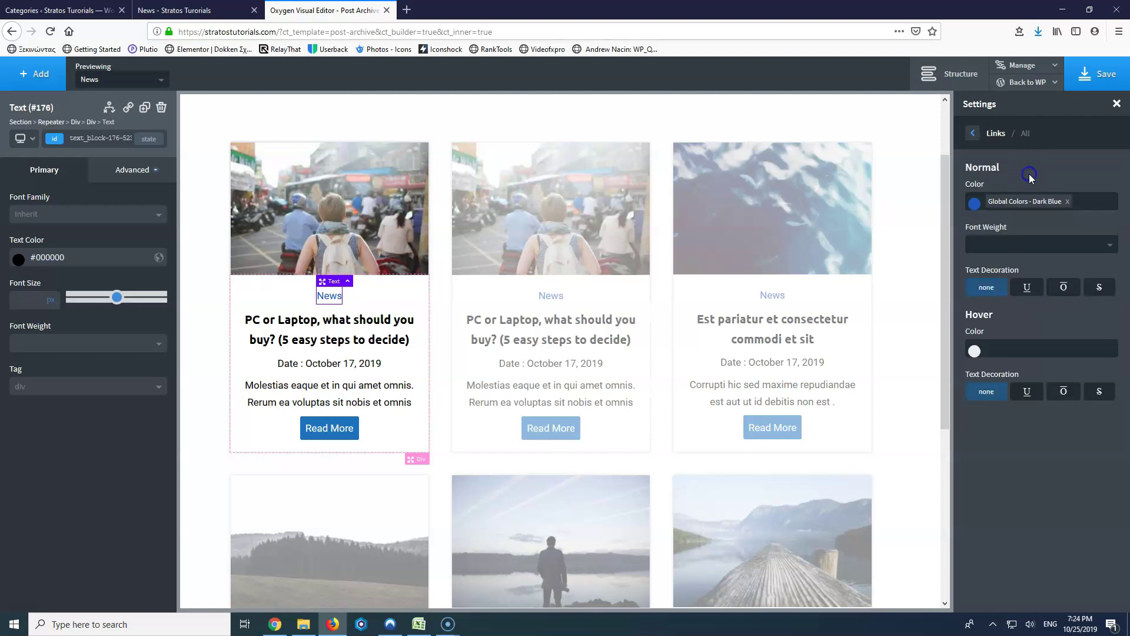
click(974, 203)
click(971, 253)
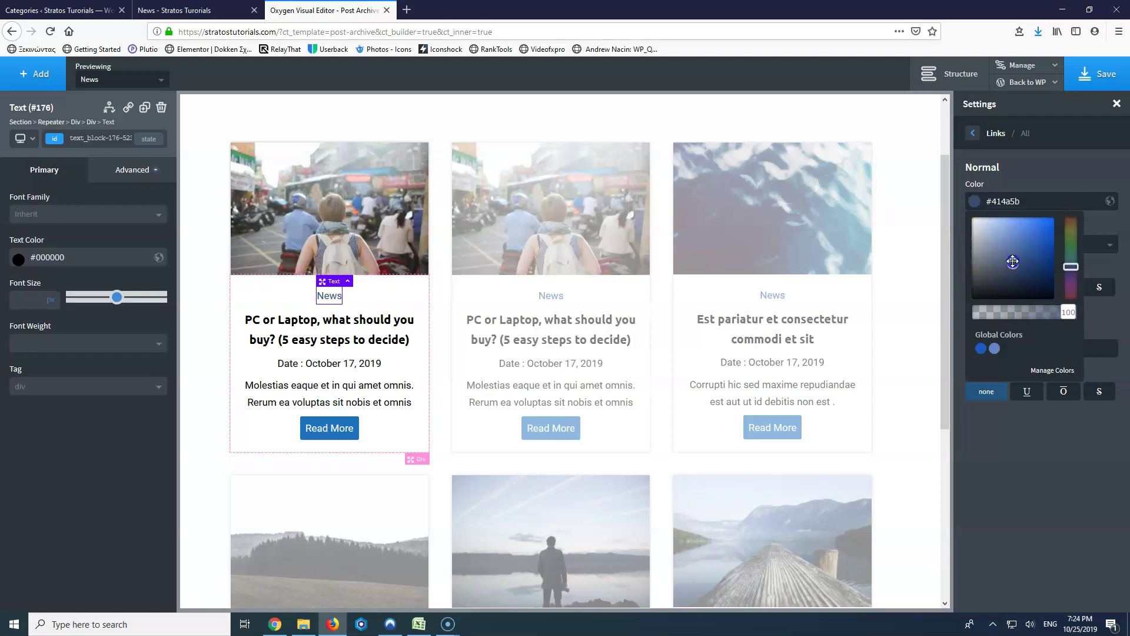
drag(970, 253, 968, 223)
click(980, 348)
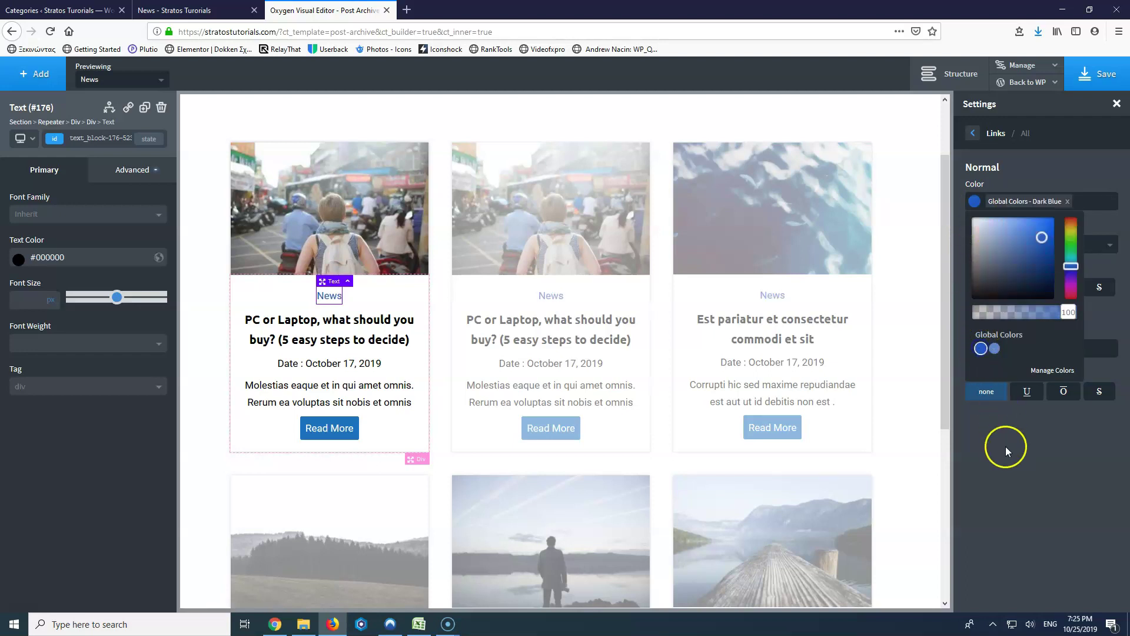
Step: Leave the global link styles and create a new stylesheet named post-archive, opening it for editing
click(1010, 507)
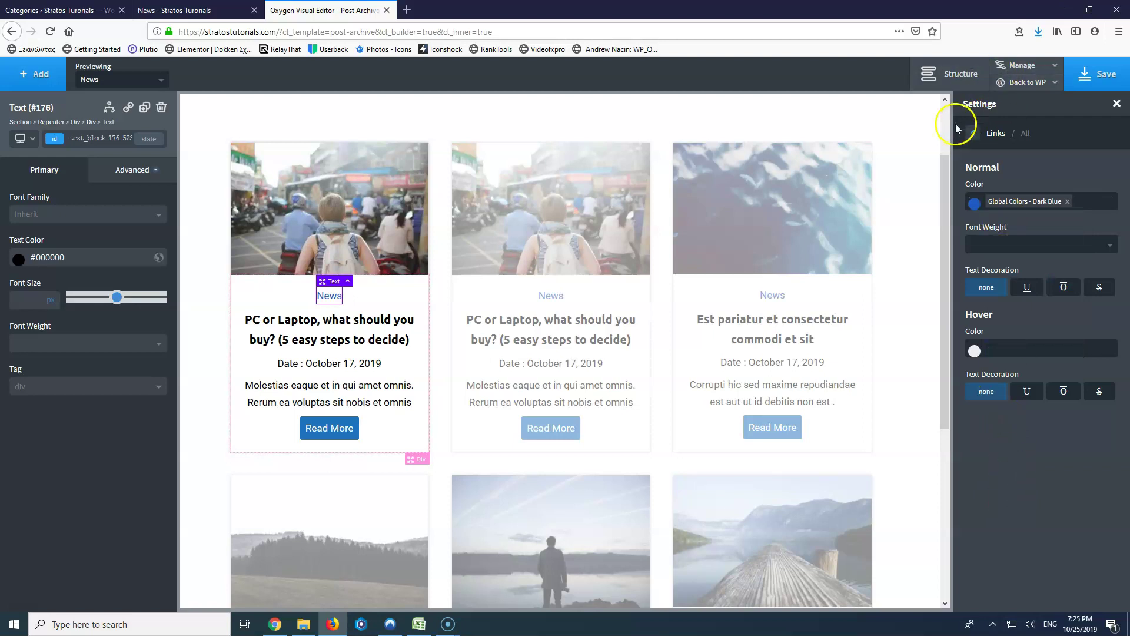
click(974, 134)
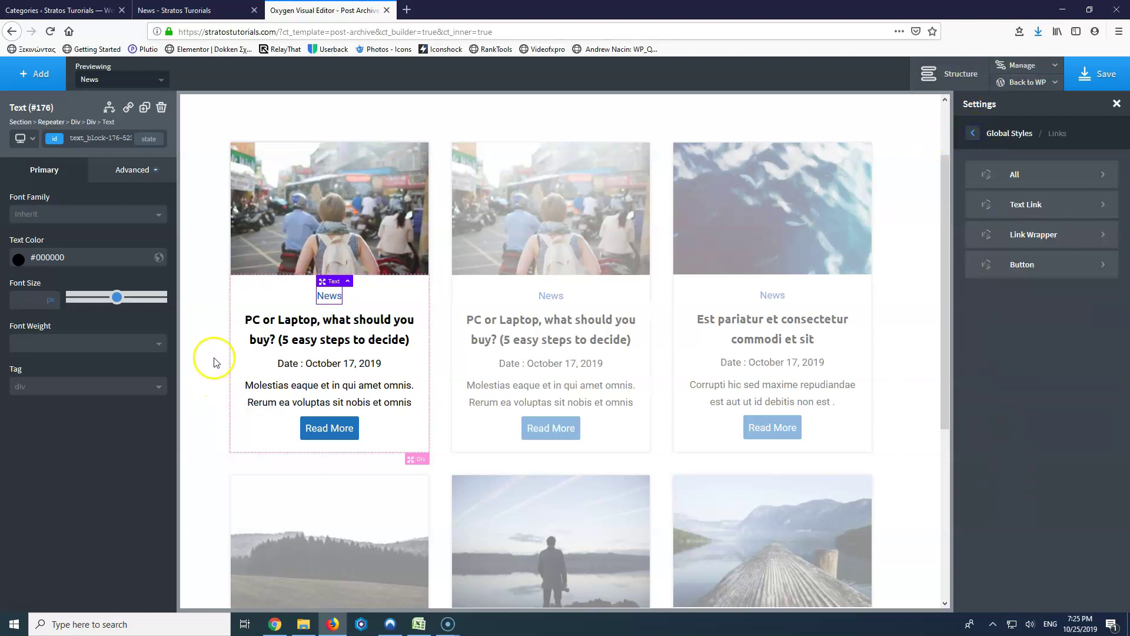
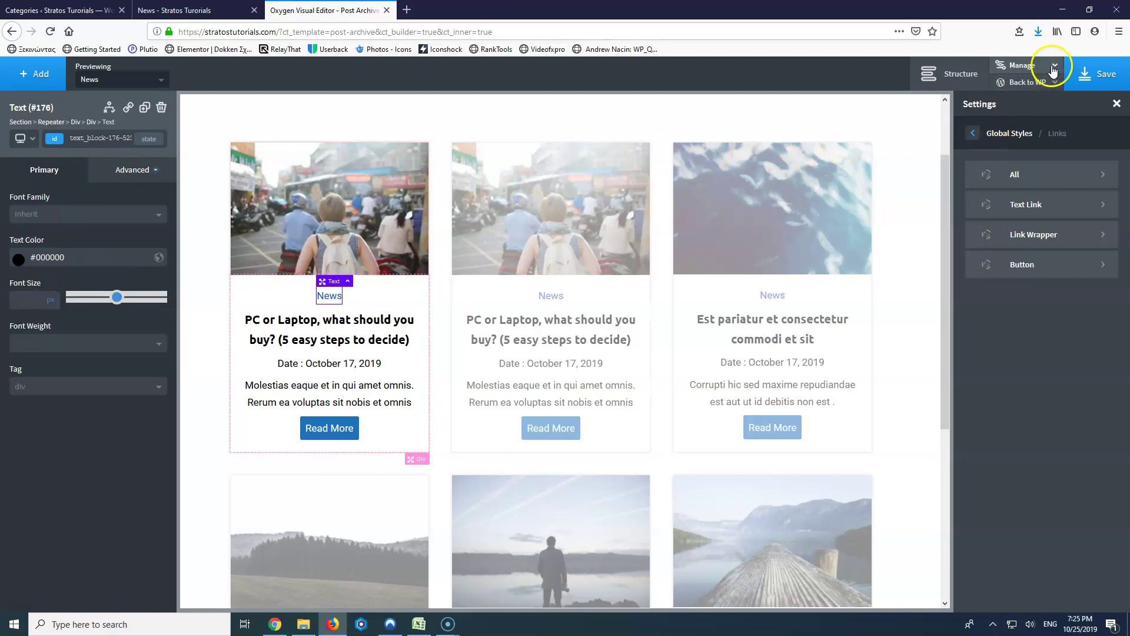
click(1051, 67)
click(1016, 103)
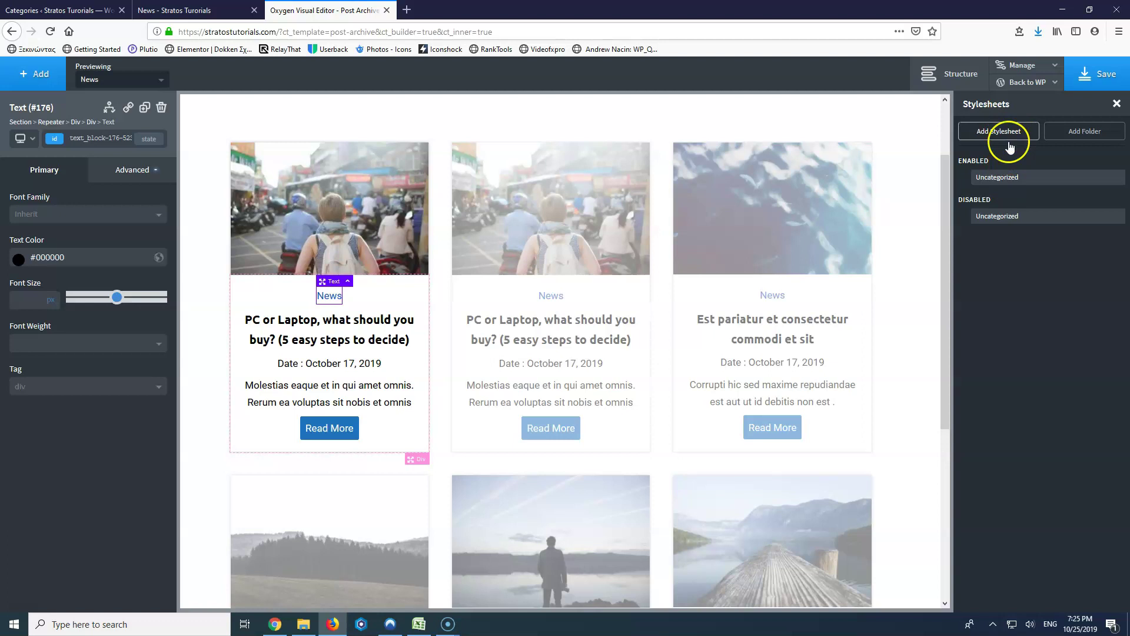
click(1004, 133)
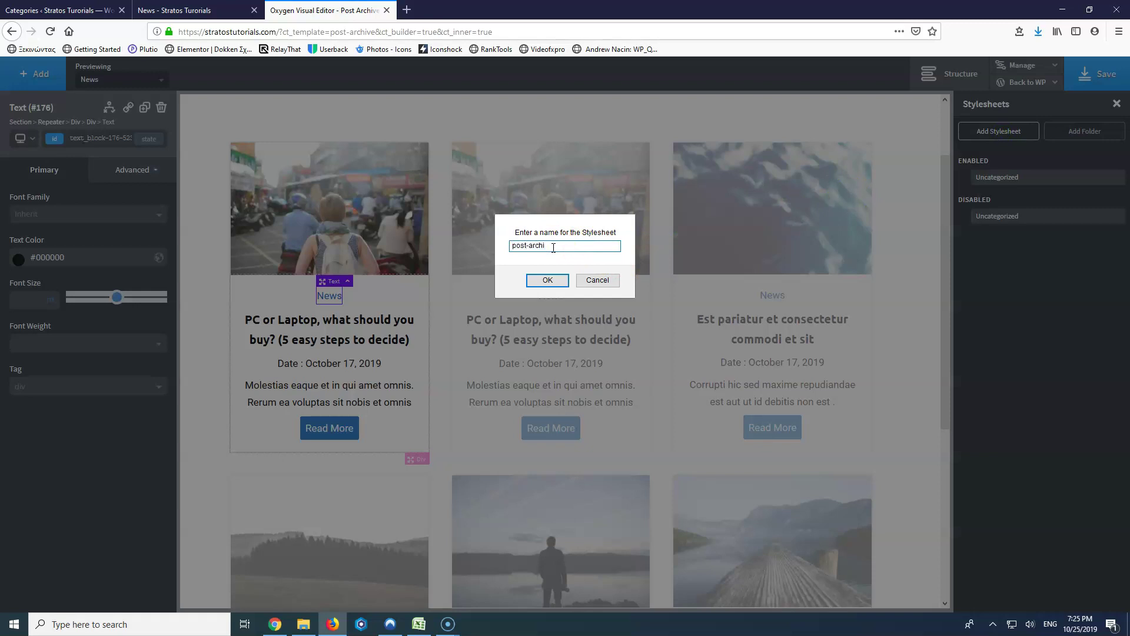
click(548, 280)
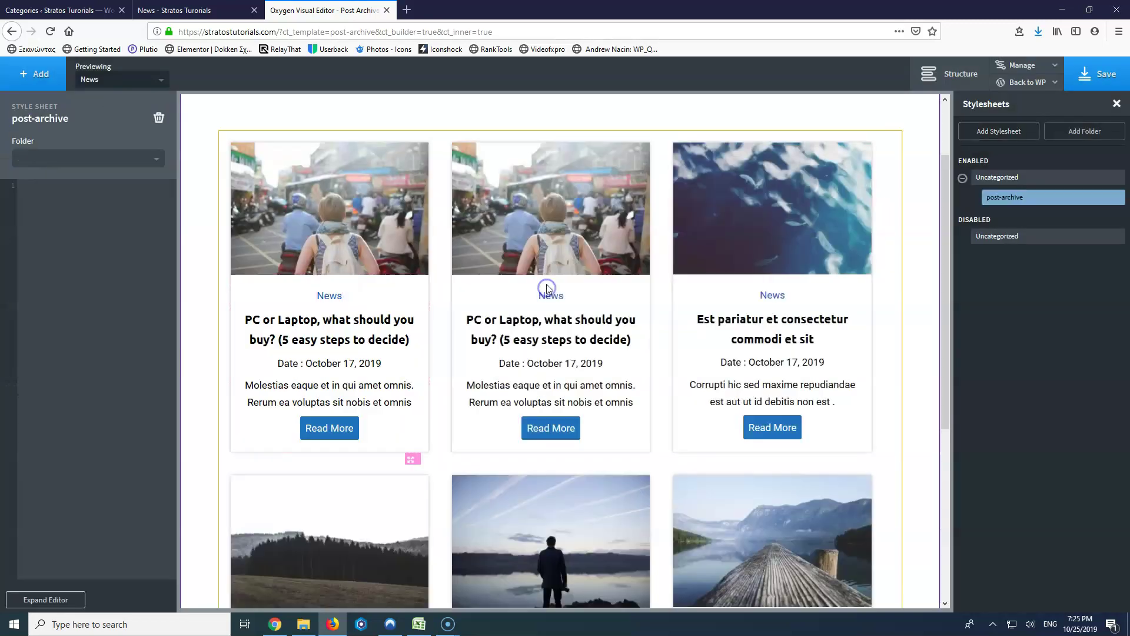
click(1030, 195)
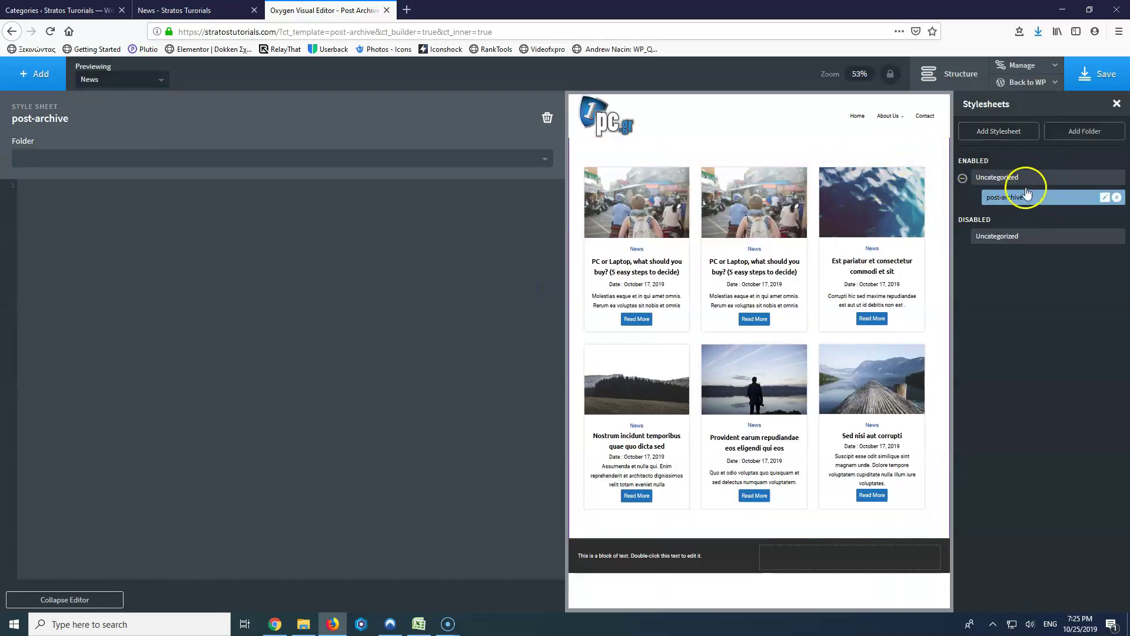
click(49, 209)
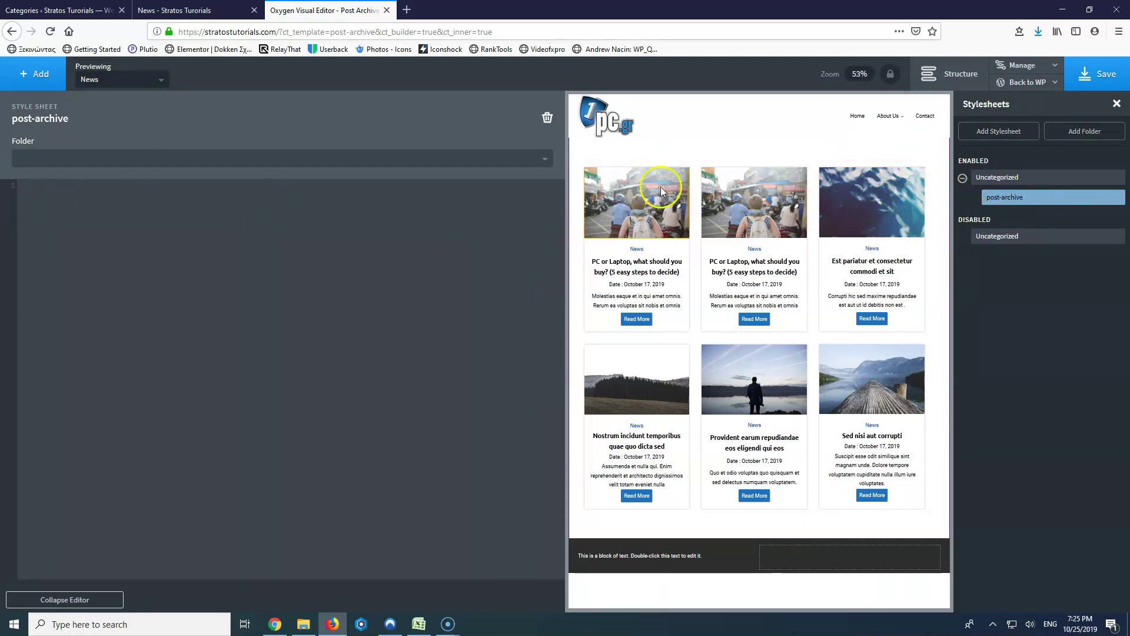
Step: Copy the ID of the category text element in the first card
click(642, 193)
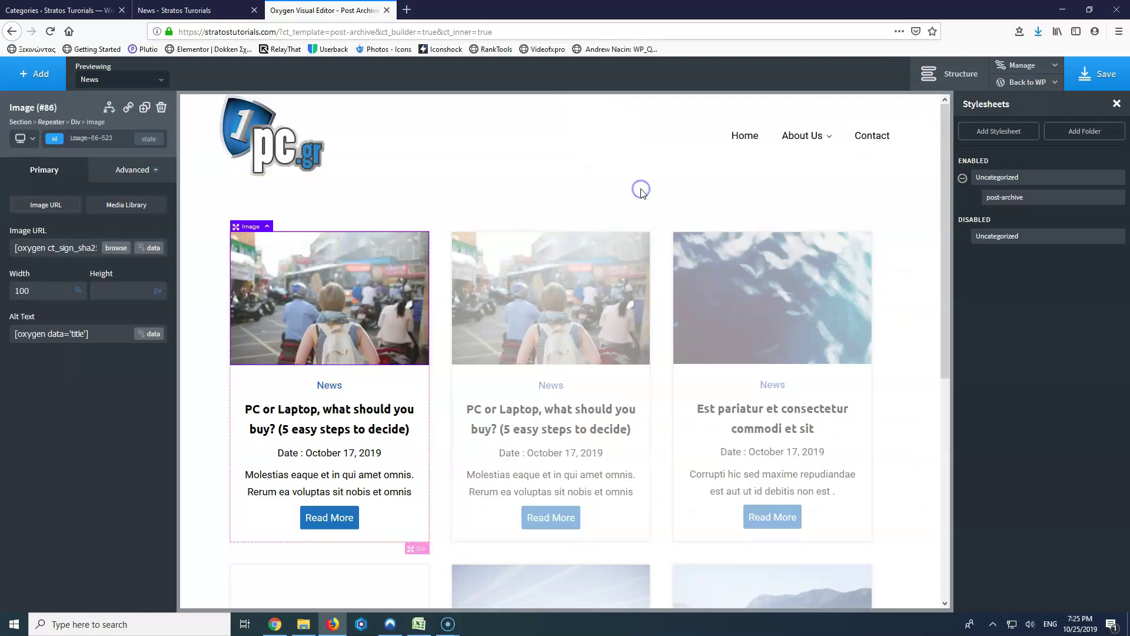
click(329, 386)
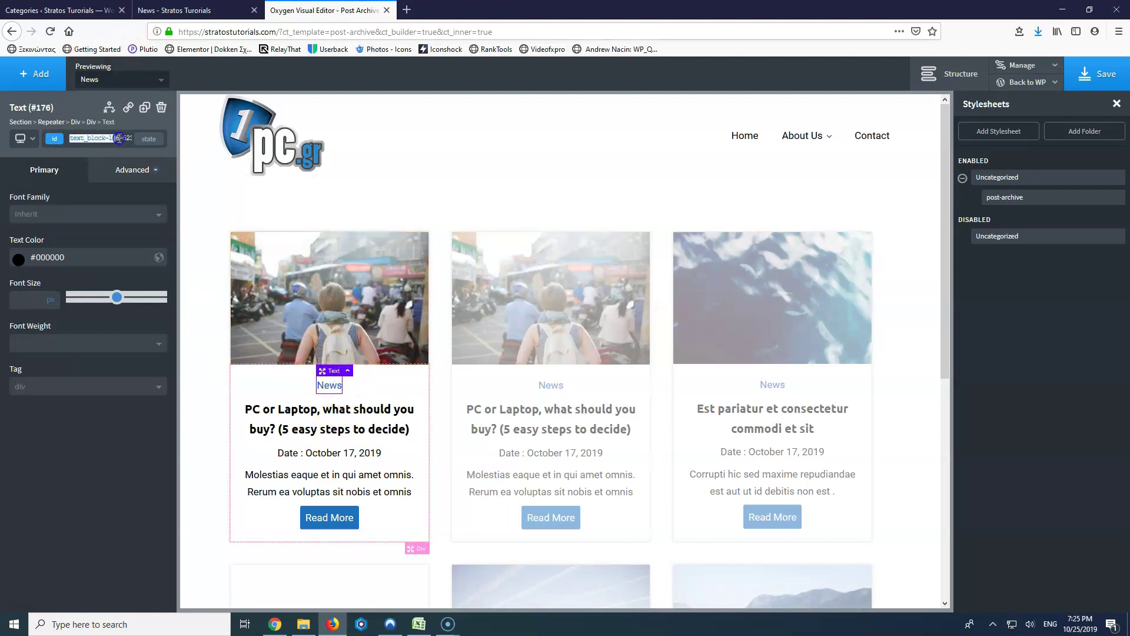
click(139, 139)
click(114, 139)
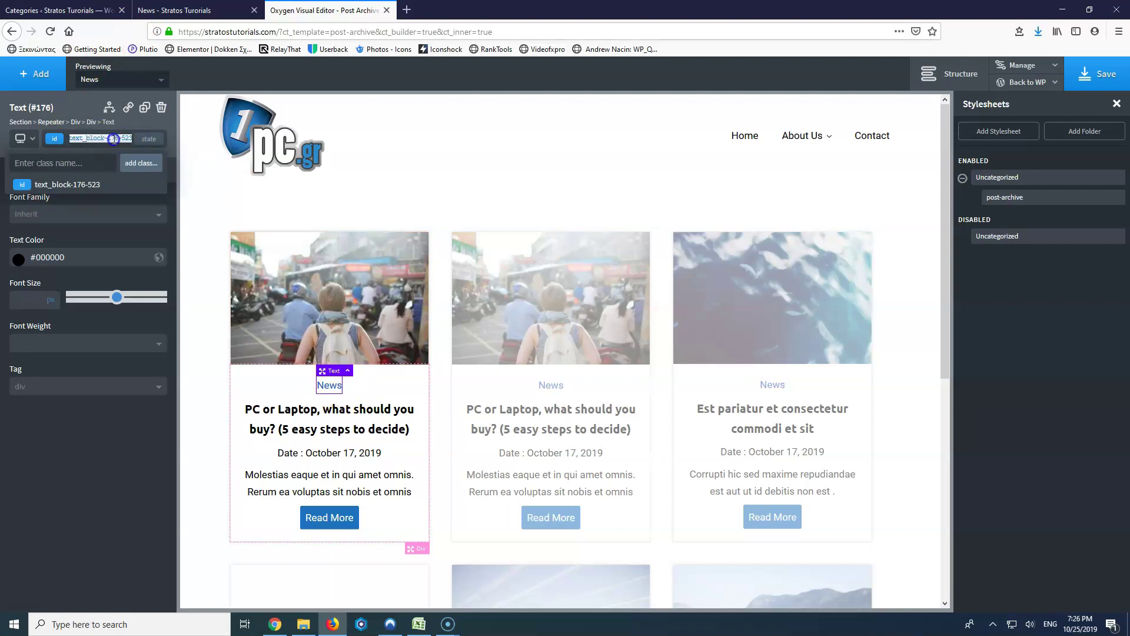
double_click(114, 140)
double_click(114, 139)
click(114, 140)
click(115, 140)
key(ctrl+c)
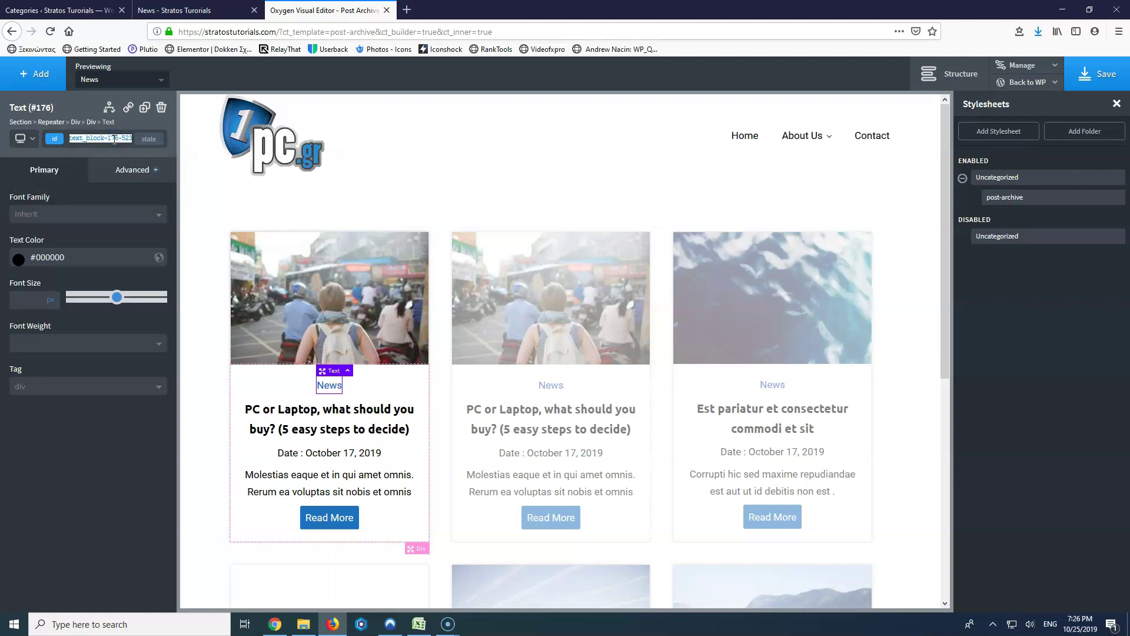
Step: Start a rule in the post-archive stylesheet with the selector "#text_block-176-523 a"
click(1039, 197)
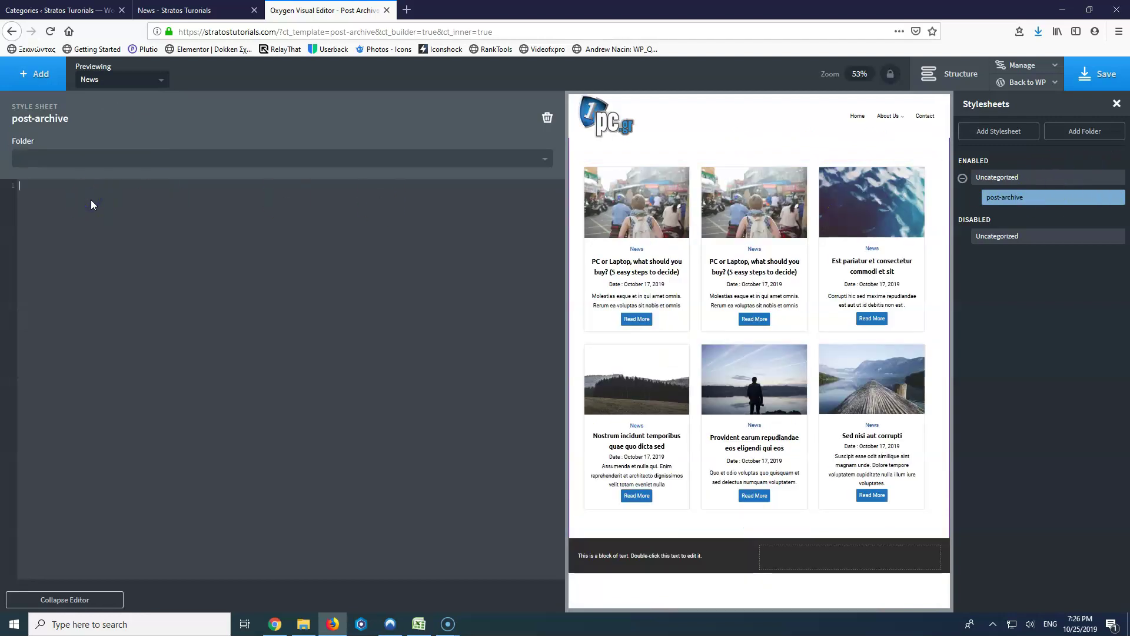
text(#)
key(ctrl+v)
Step: Search the web for "a href" in a new tab and open the w3schools page on the HTML href attribute
click(407, 10)
text(a)
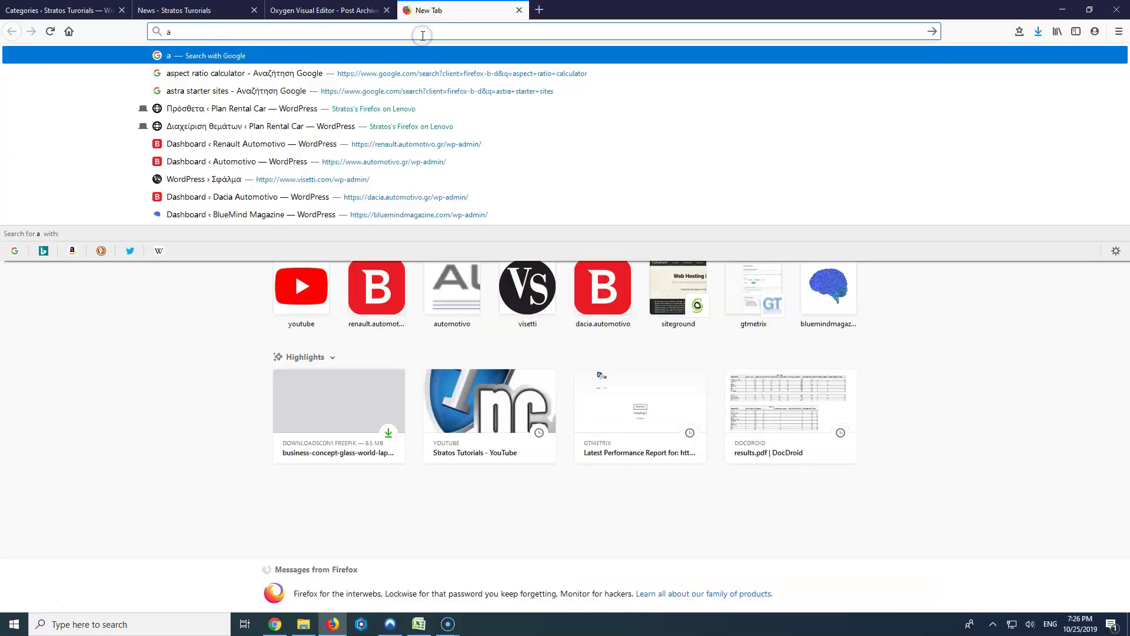
text( h)
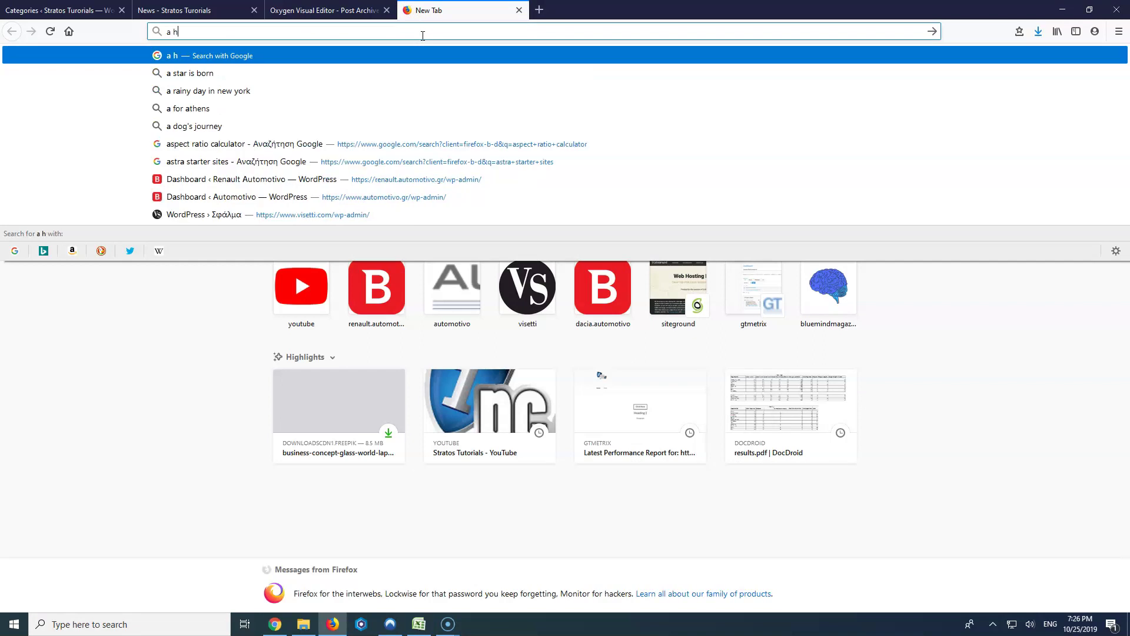
text(ref)
key(Return)
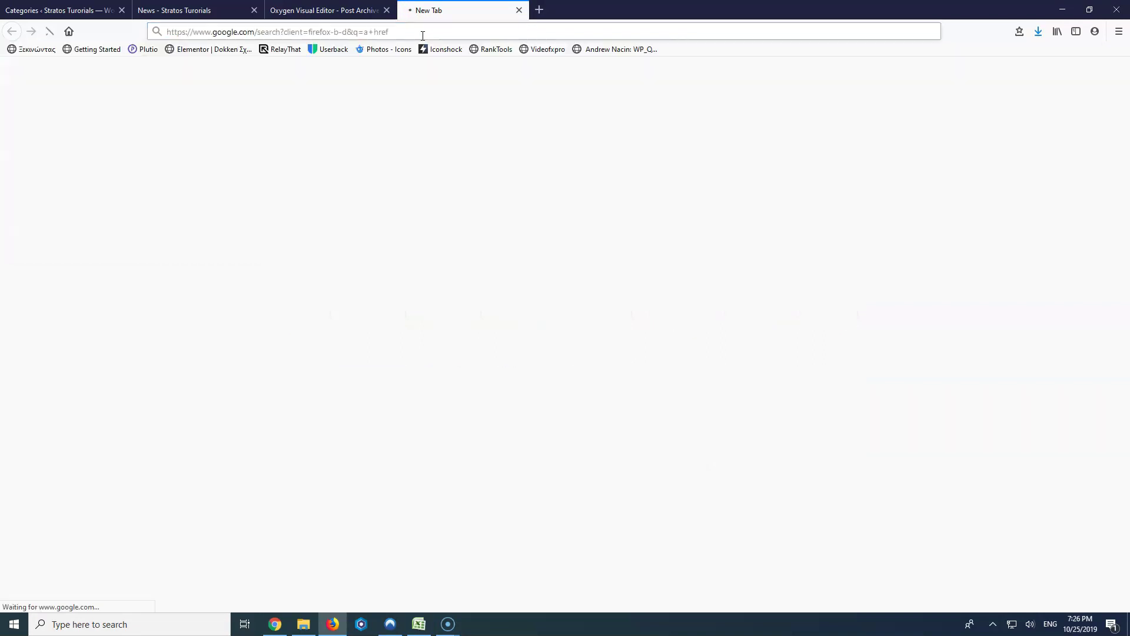
right_click(233, 168)
click(237, 171)
click(589, 10)
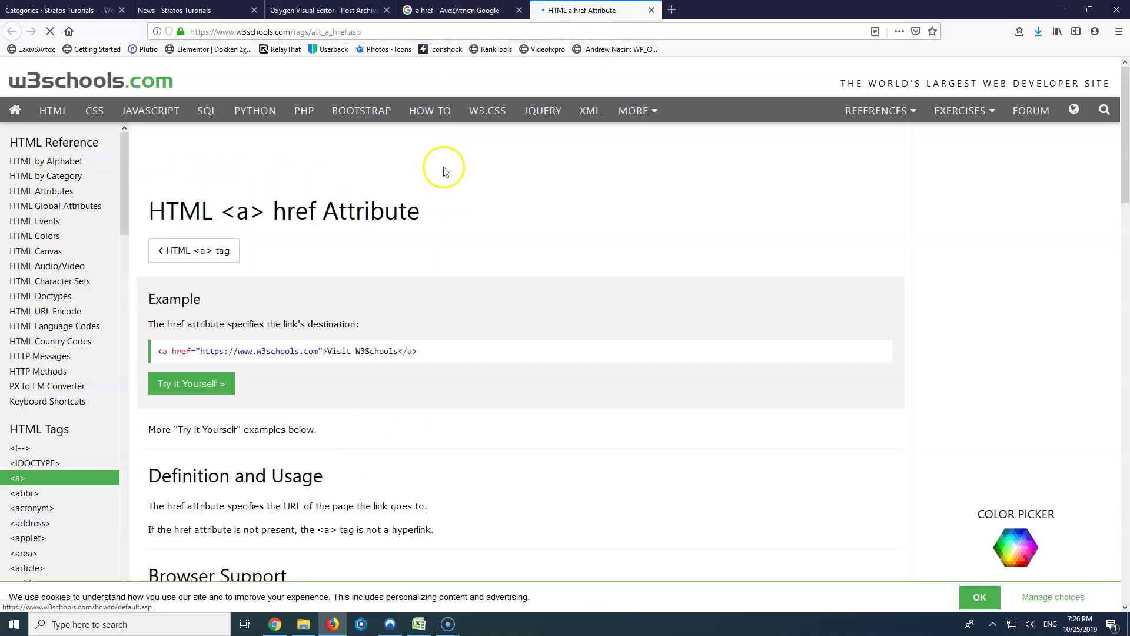
Step: Examine the link example, syntax and attribute values on the w3schools href page
click(427, 354)
drag(427, 355, 154, 350)
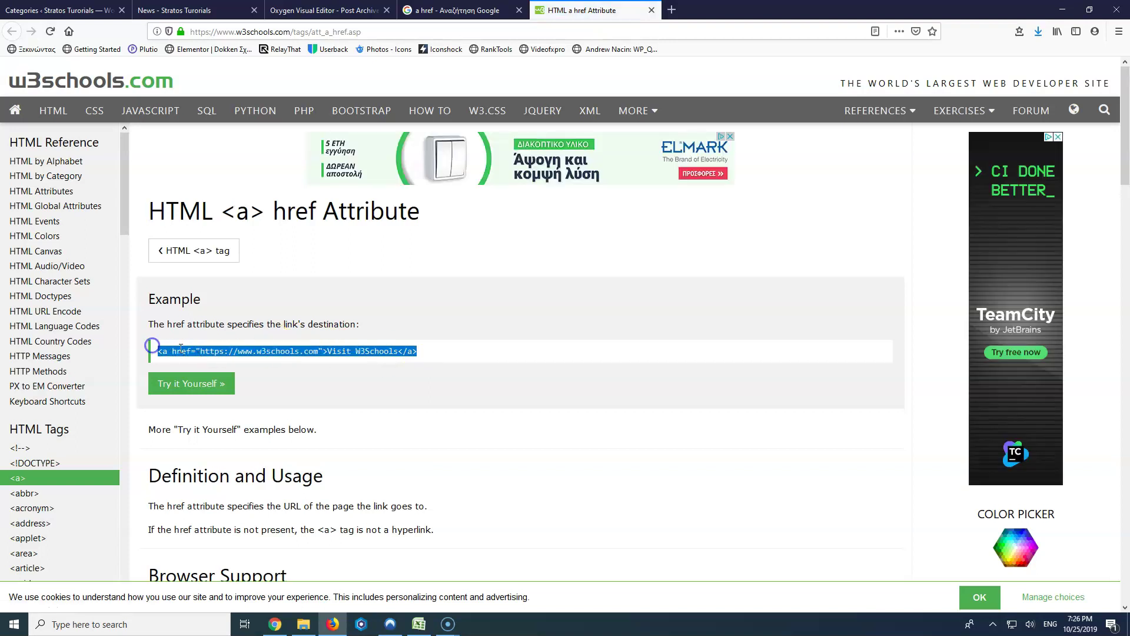
click(504, 356)
scroll(500, 353, down, 10)
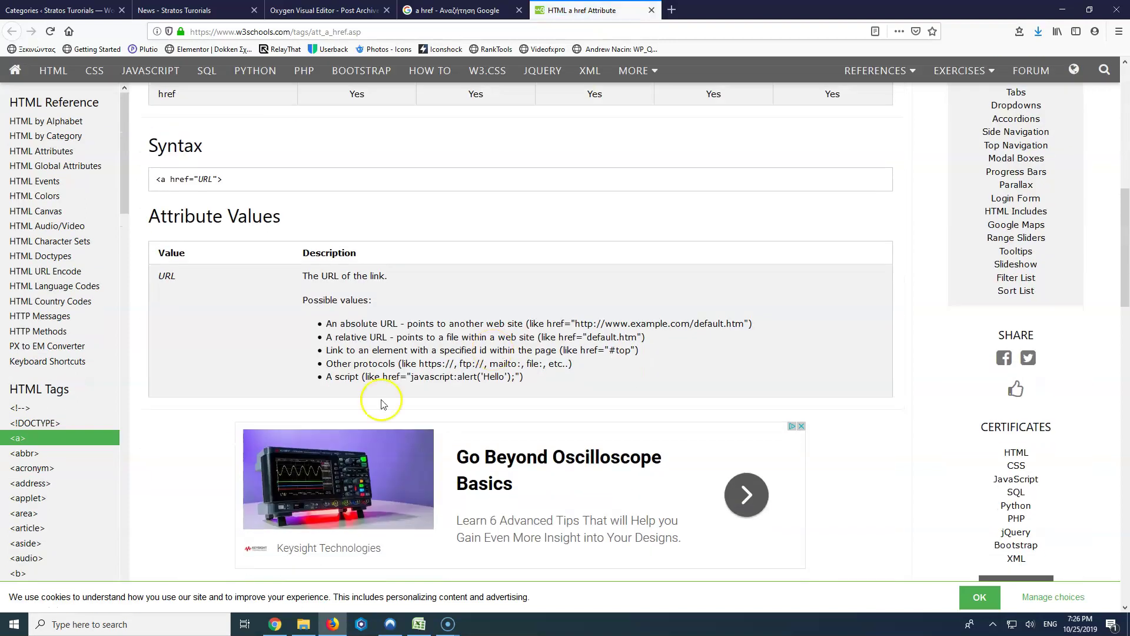
scroll(265, 301, up, 3)
scroll(157, 347, up, 6)
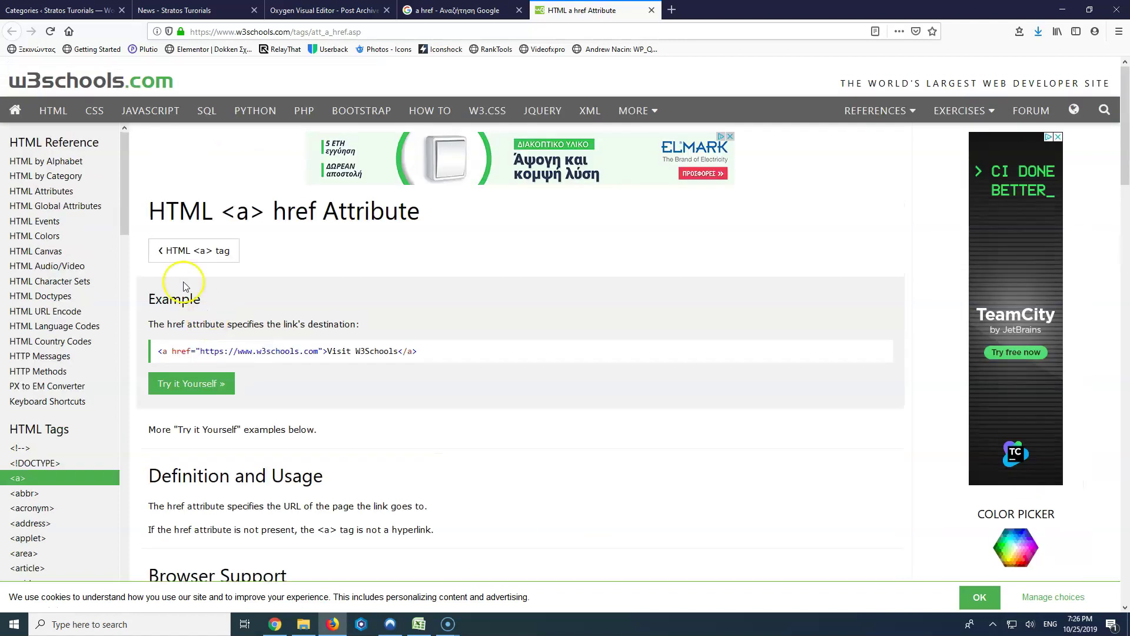
Step: Return to the Oxygen editor and complete the #text_block-176-523 a rule with "color: white;"
click(185, 10)
click(80, 10)
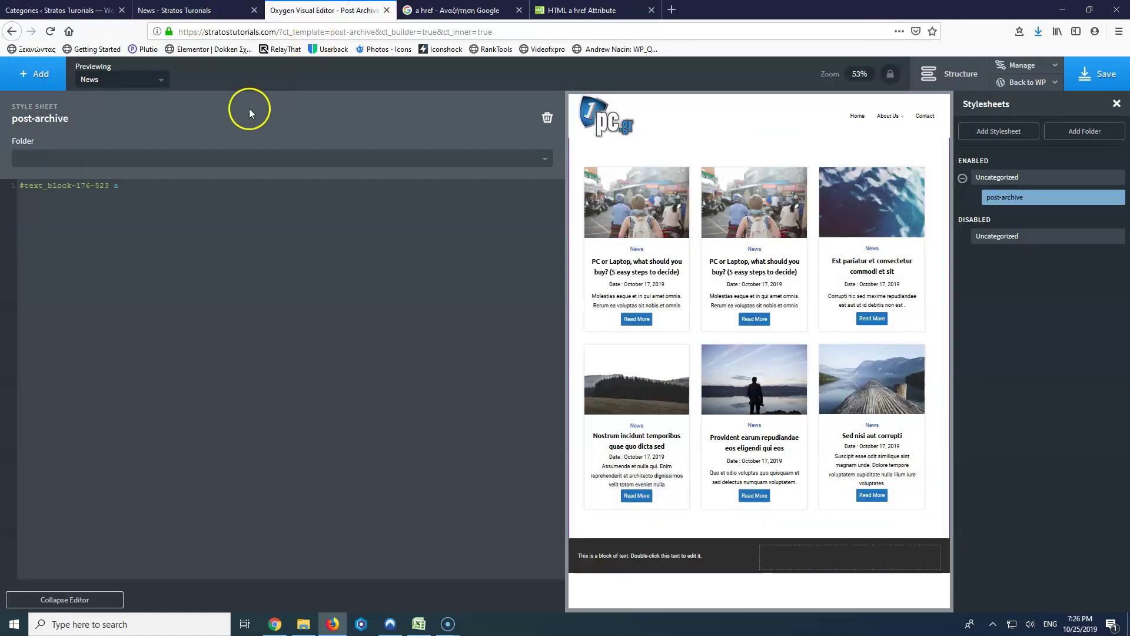
click(123, 186)
key(Return)
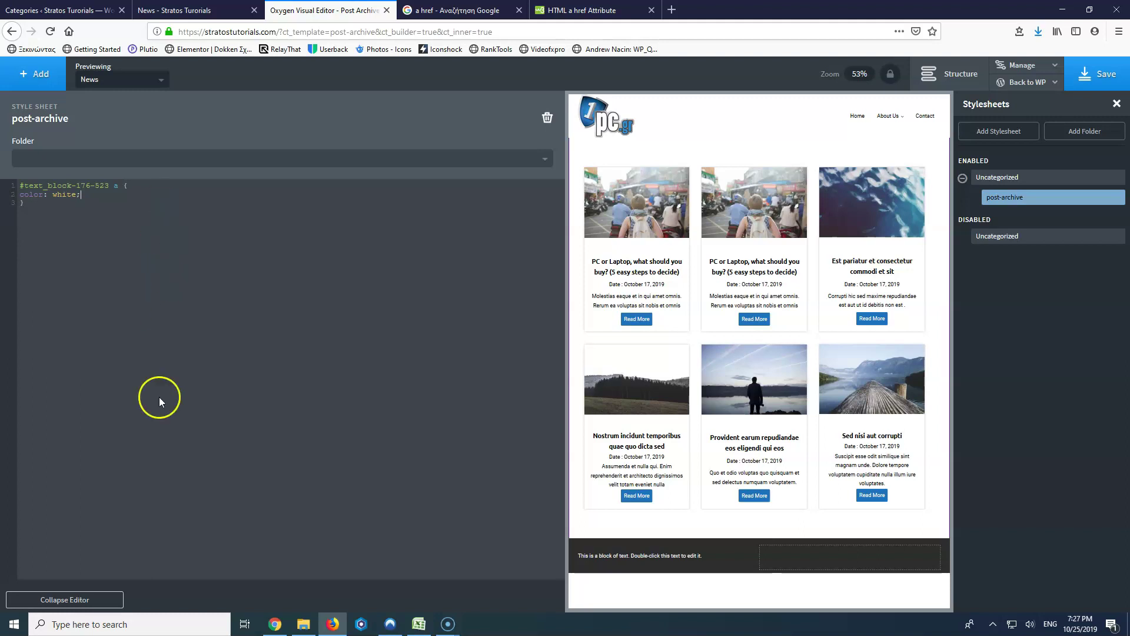
click(87, 598)
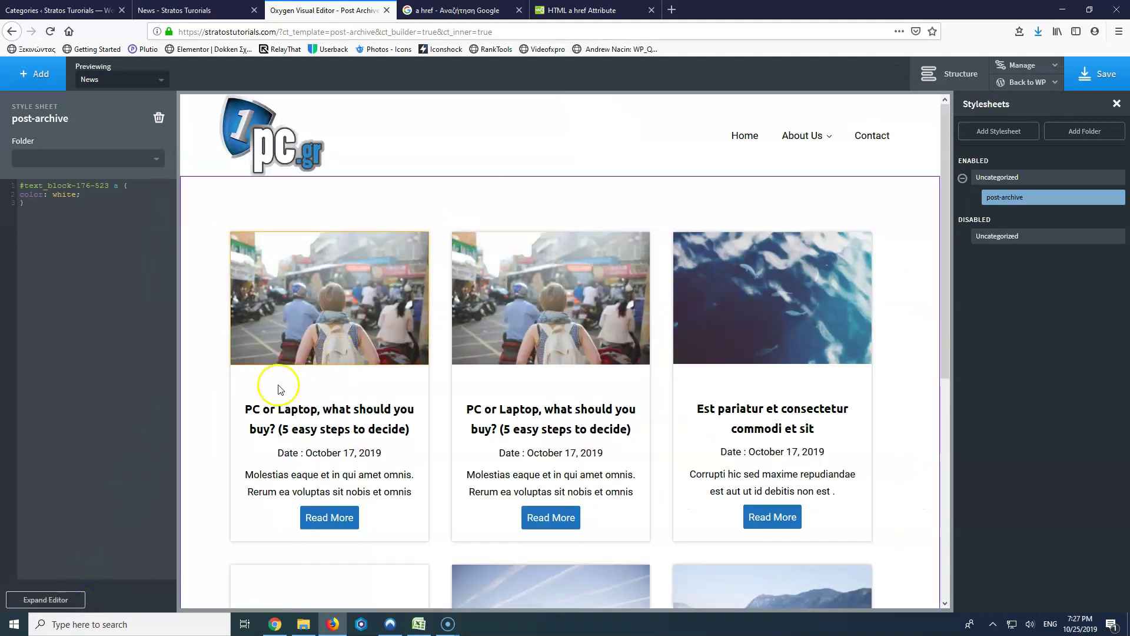
Step: Set the background color of the category text element to the global Dark Blue
click(333, 385)
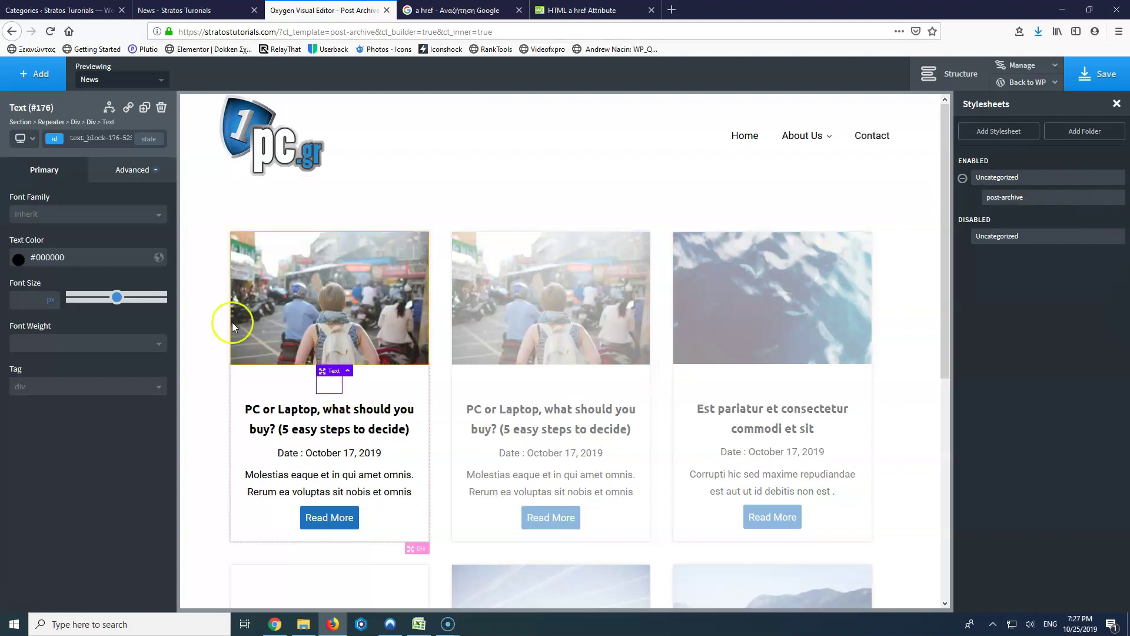
click(133, 171)
click(113, 213)
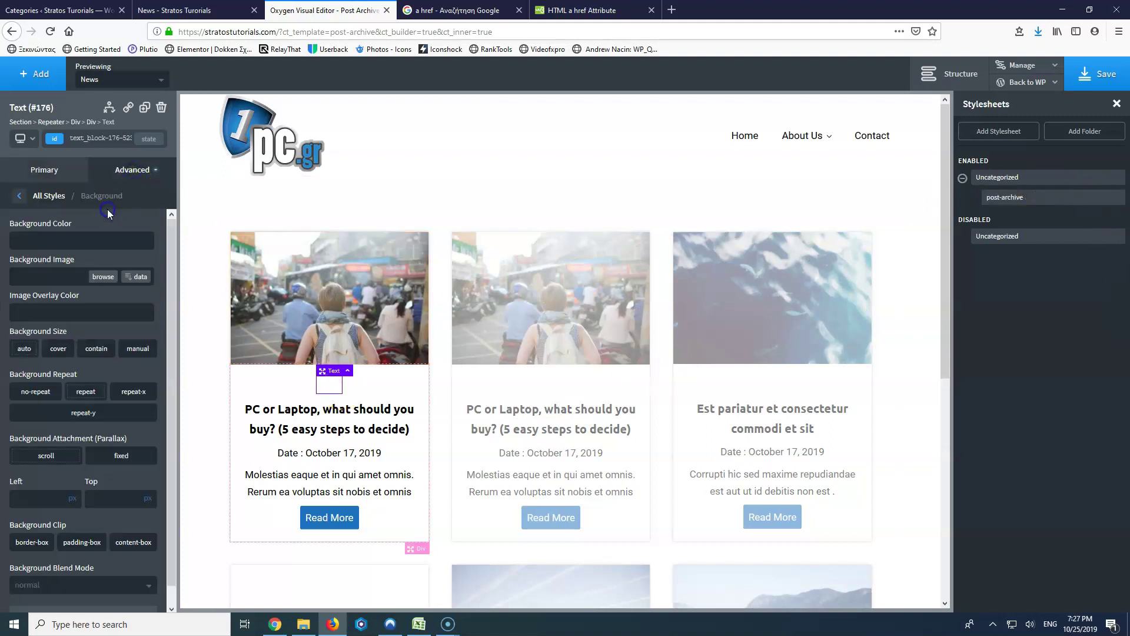
click(18, 242)
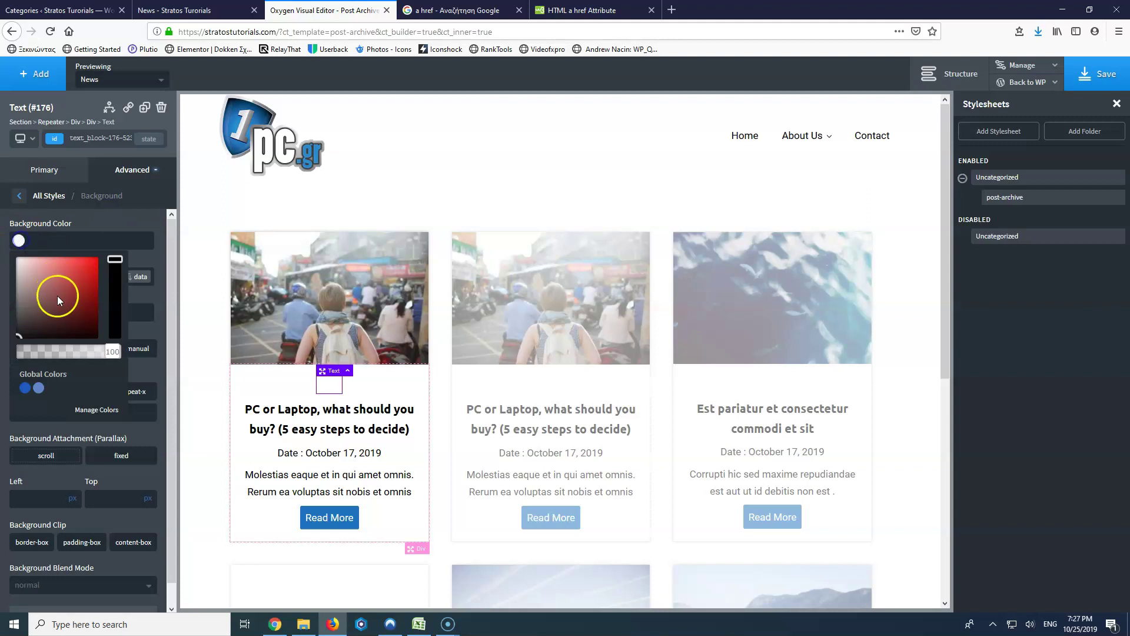
click(25, 390)
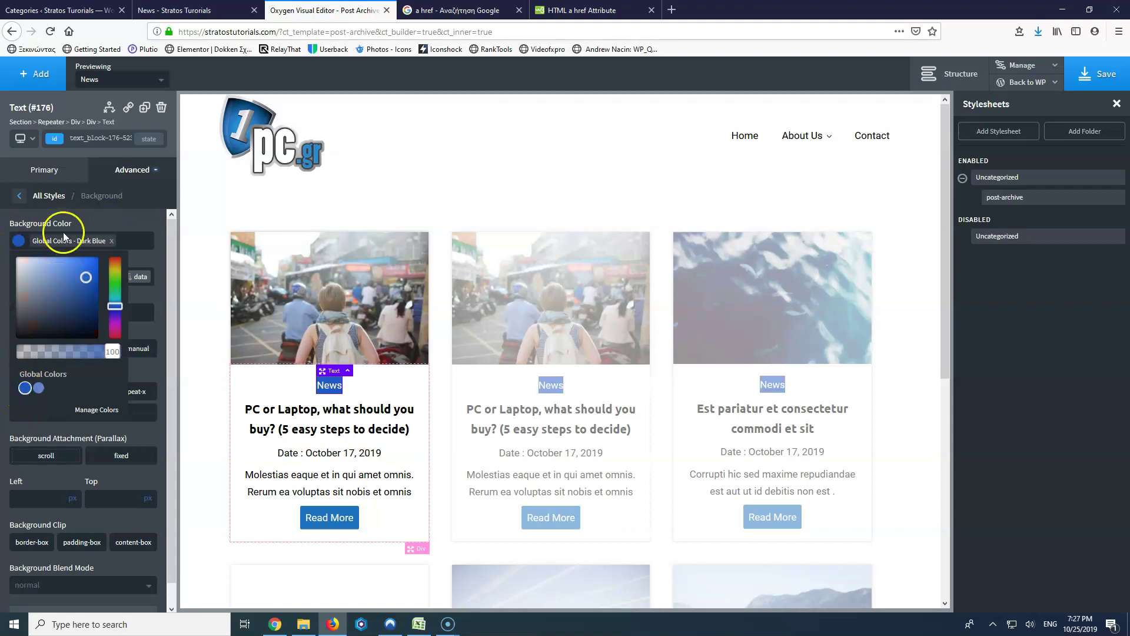
click(19, 197)
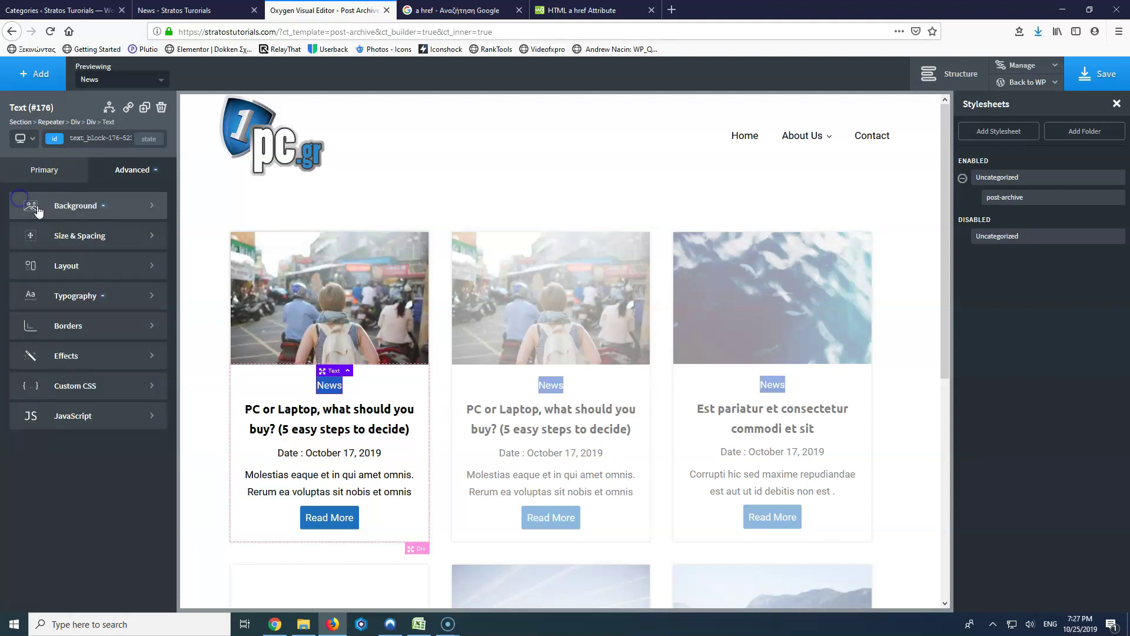
Step: Set the category text element's left and right padding to 20 px and its border radius to 40 px
click(62, 235)
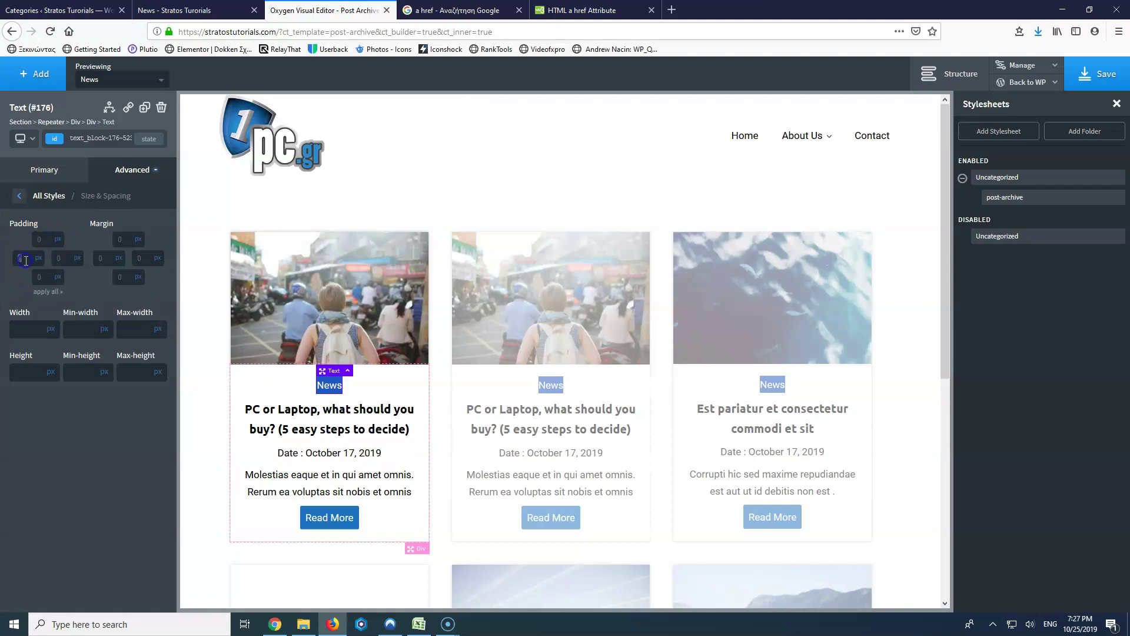
text(0)
click(59, 259)
text(20)
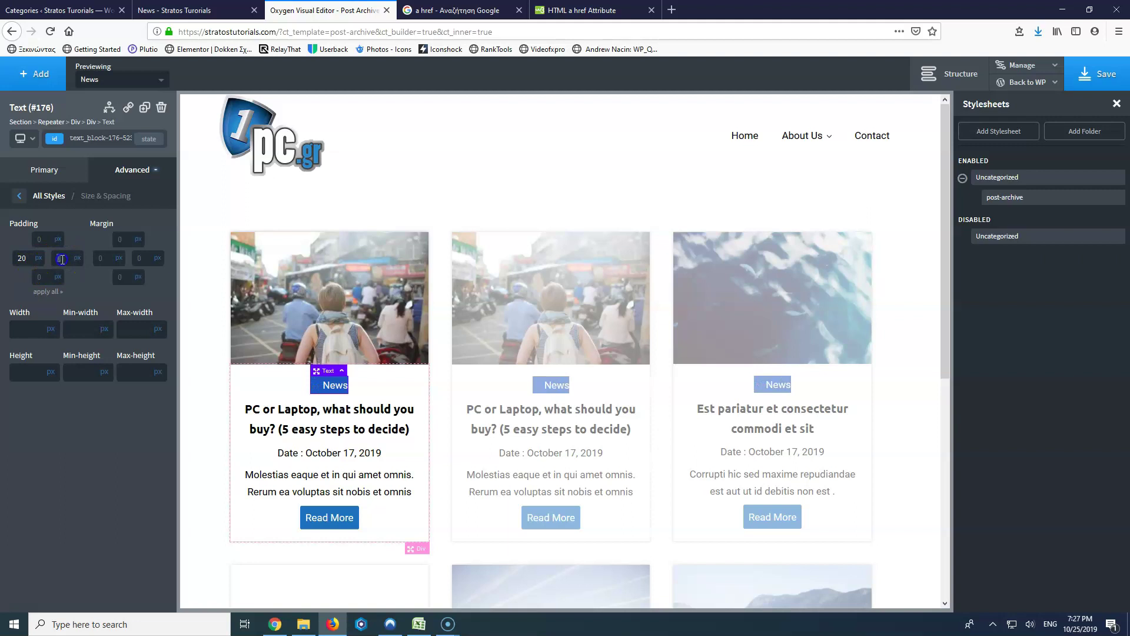
click(20, 197)
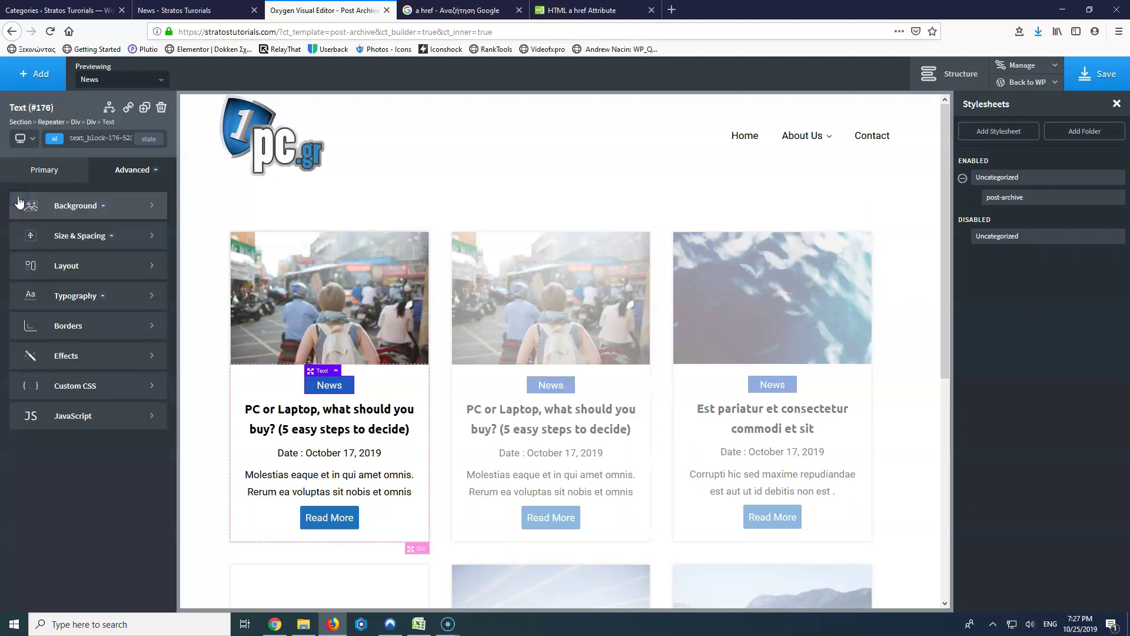
click(74, 329)
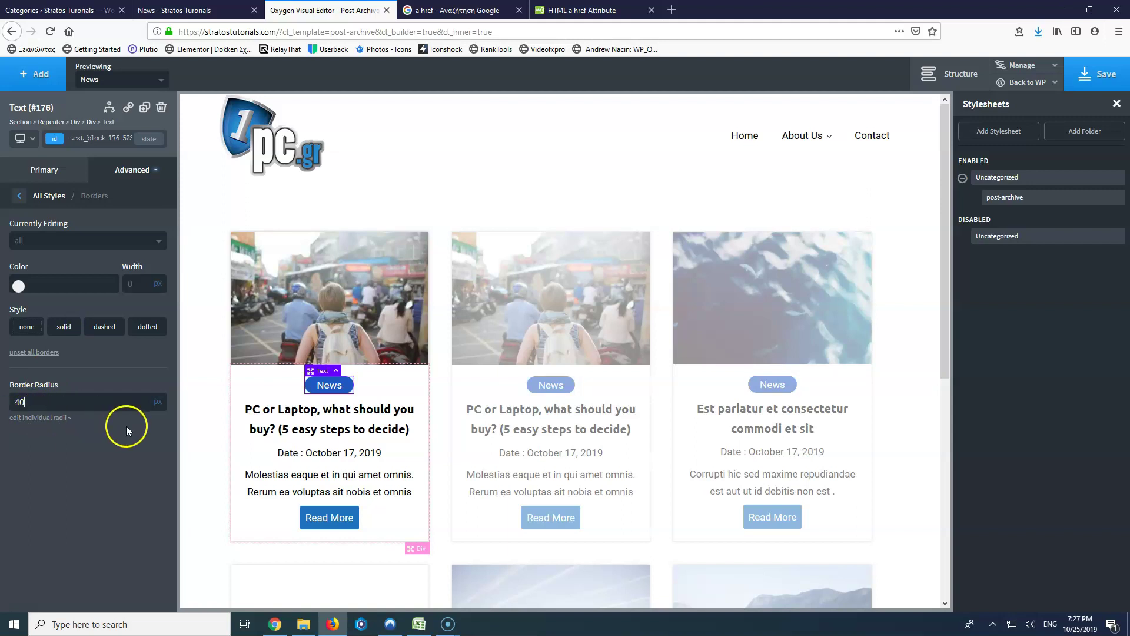
Step: Save the template and check the category labels on the live News archive page
click(1099, 77)
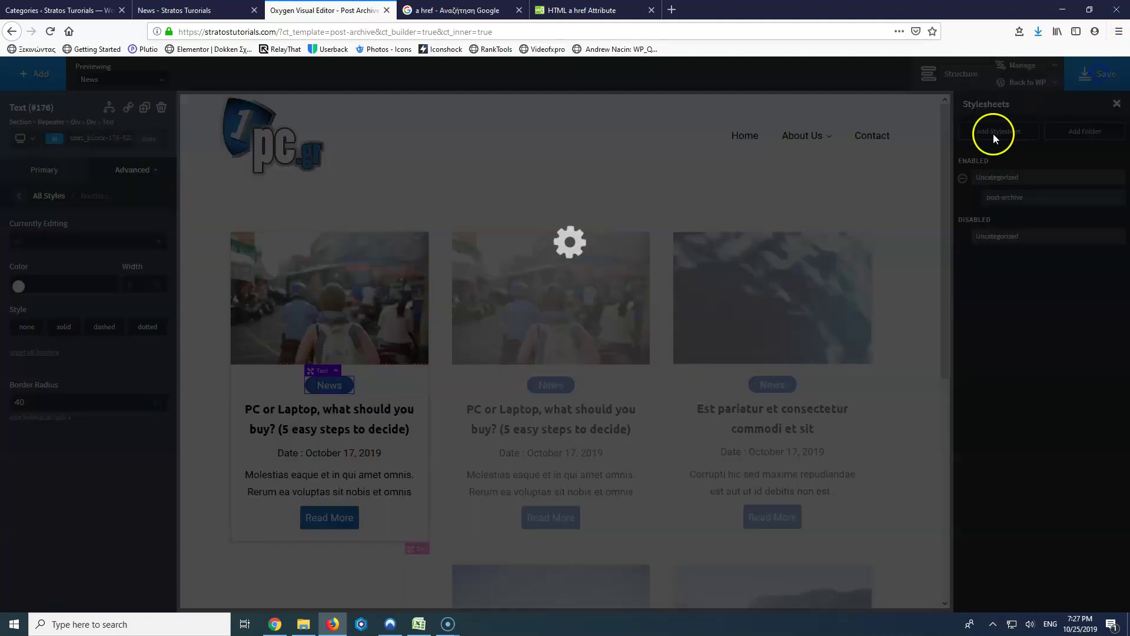
click(196, 8)
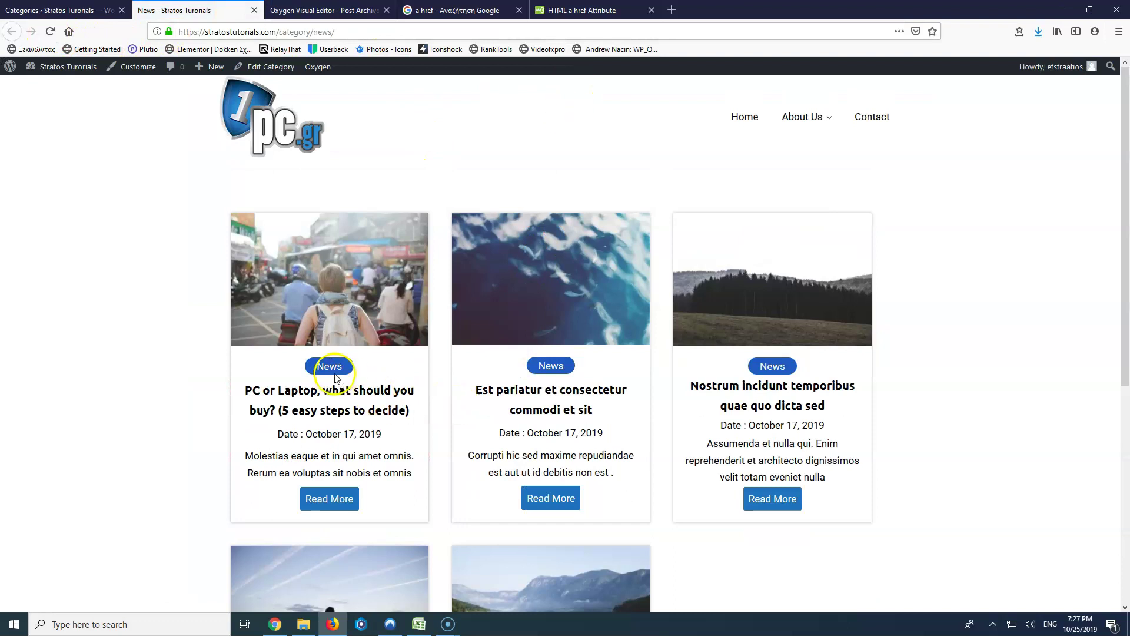
scroll(612, 415, down, 3)
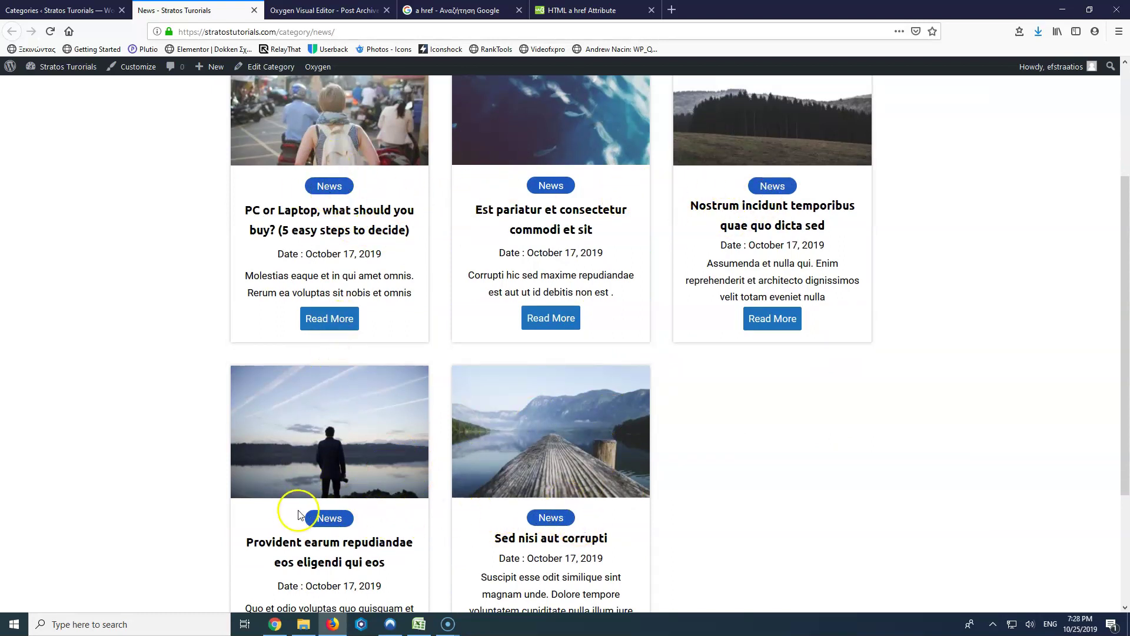
Step: Return to the Oxygen editor, save the template, and review the cards at the Page container (1200px and below) breakpoint
click(323, 10)
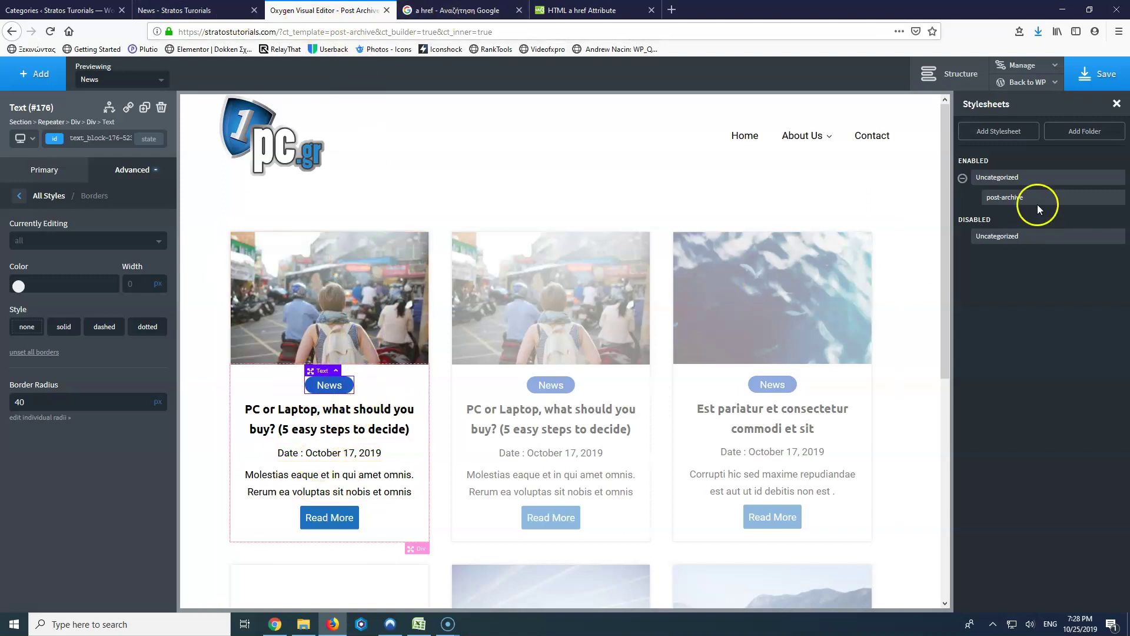
click(1101, 76)
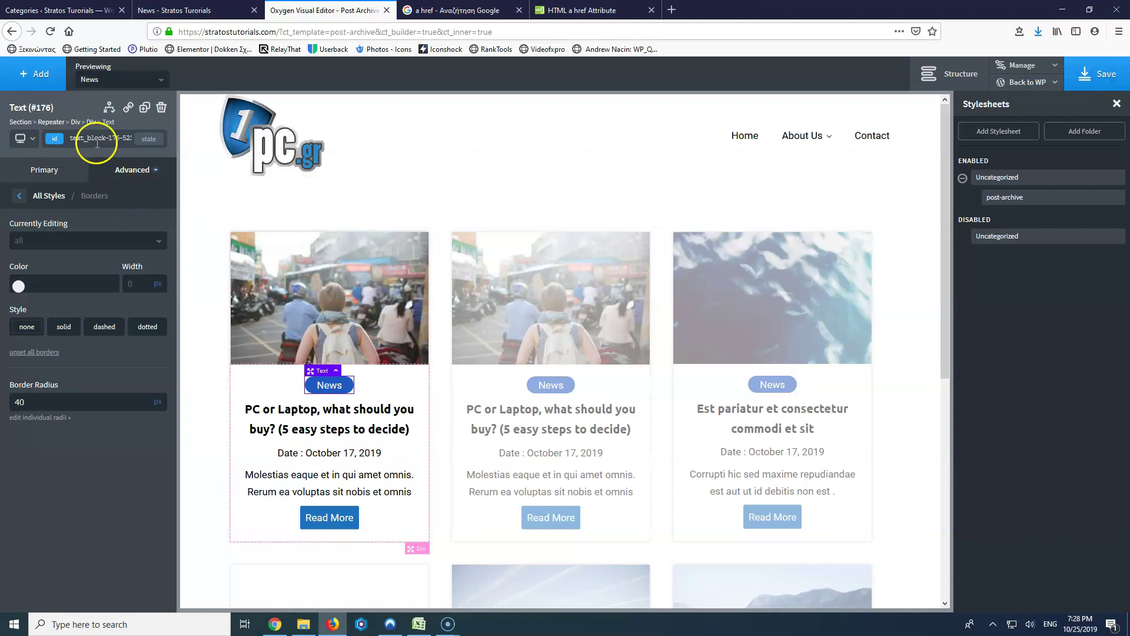
click(28, 140)
click(37, 174)
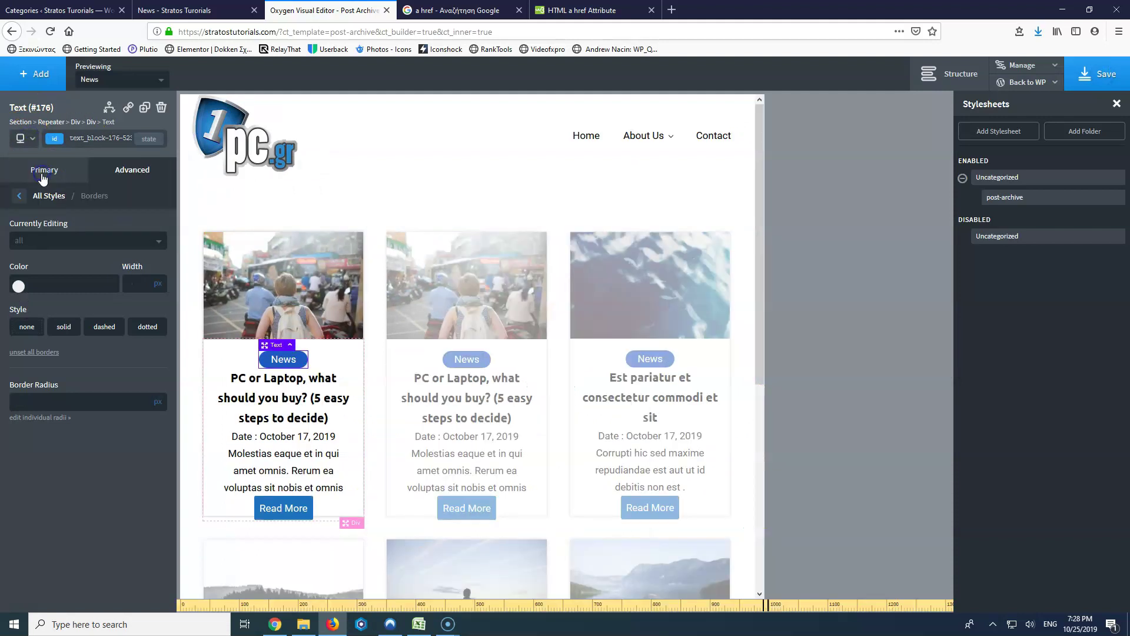
scroll(373, 285, down, 5)
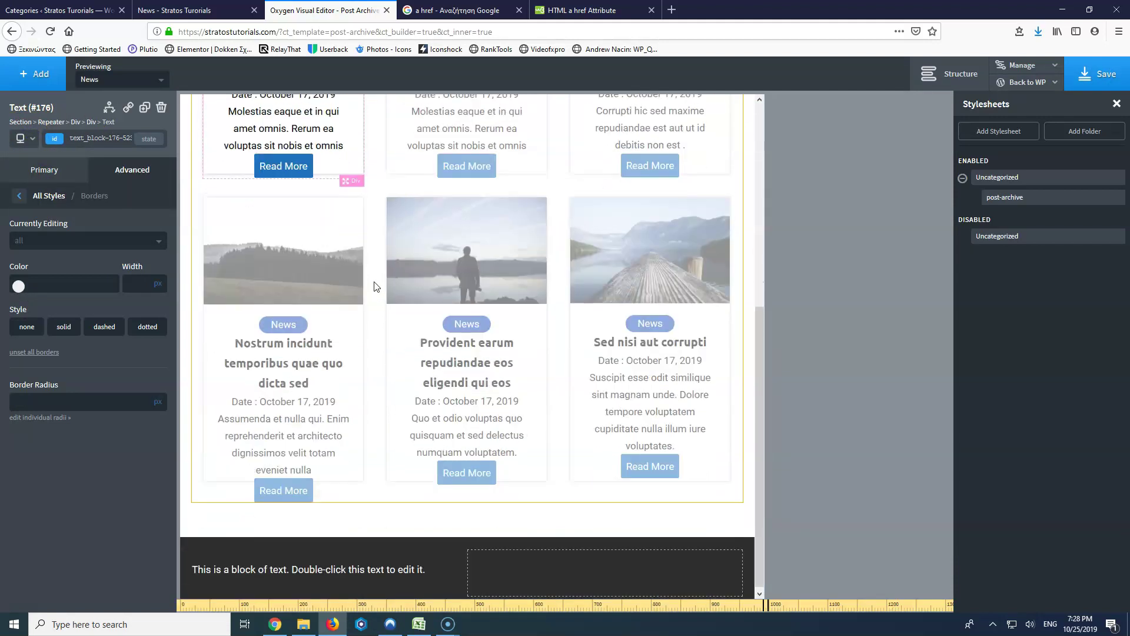
scroll(374, 287, up, 5)
scroll(373, 287, down, 5)
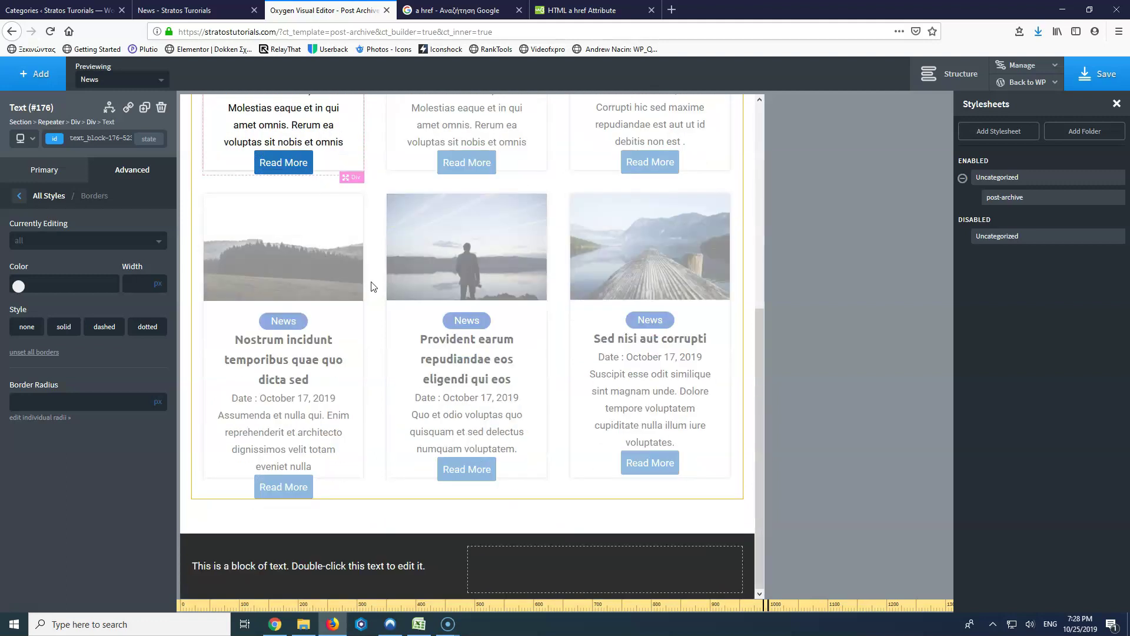
scroll(373, 286, up, 5)
scroll(373, 286, down, 3)
scroll(373, 286, up, 3)
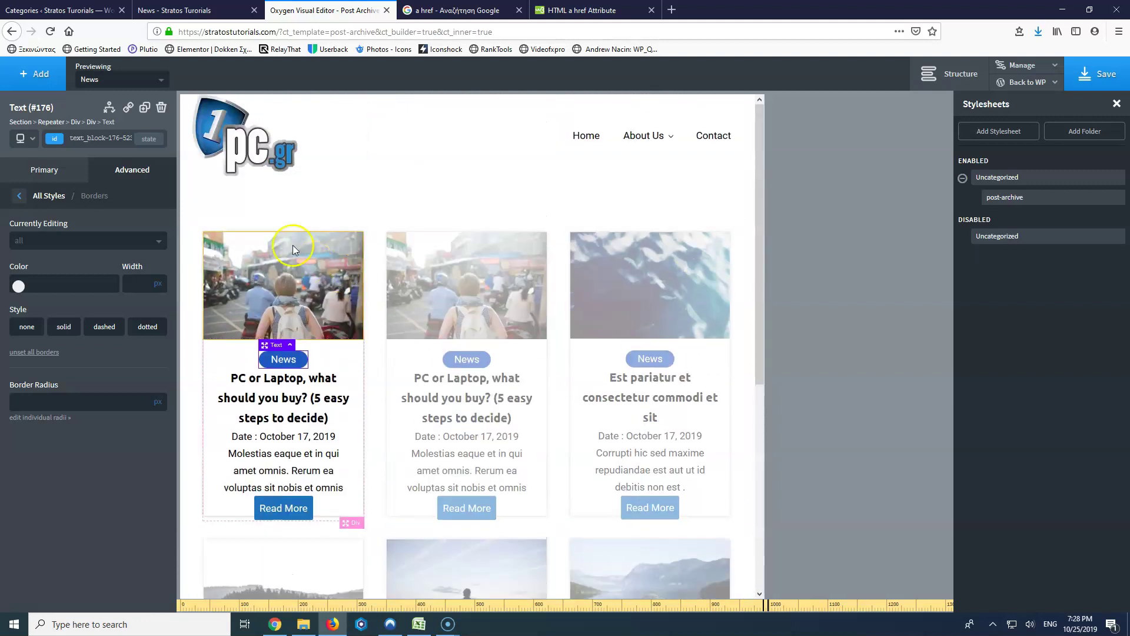
Step: At the Less than 992px breakpoint, set the width of the repeater's card div to 50%
click(26, 142)
click(44, 195)
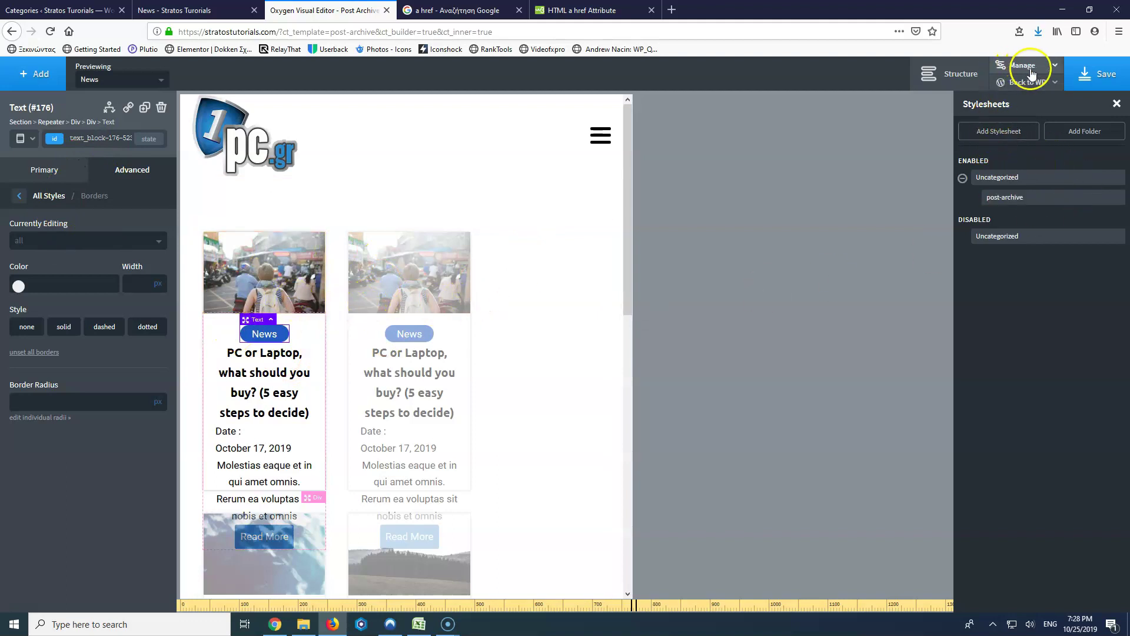
click(963, 74)
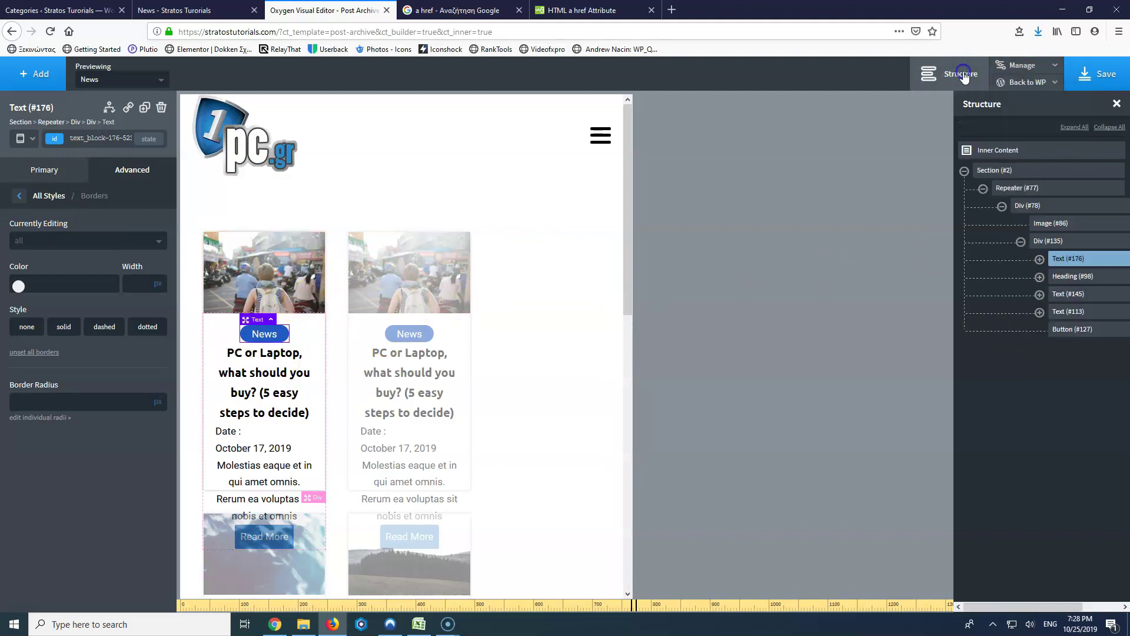
click(1045, 209)
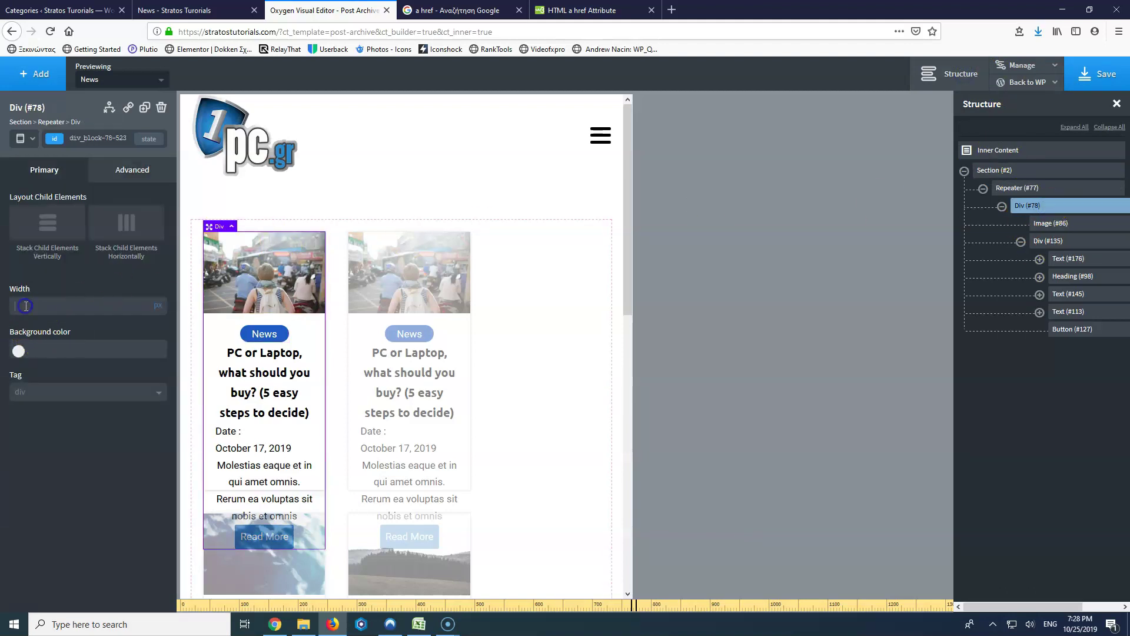
text(50)
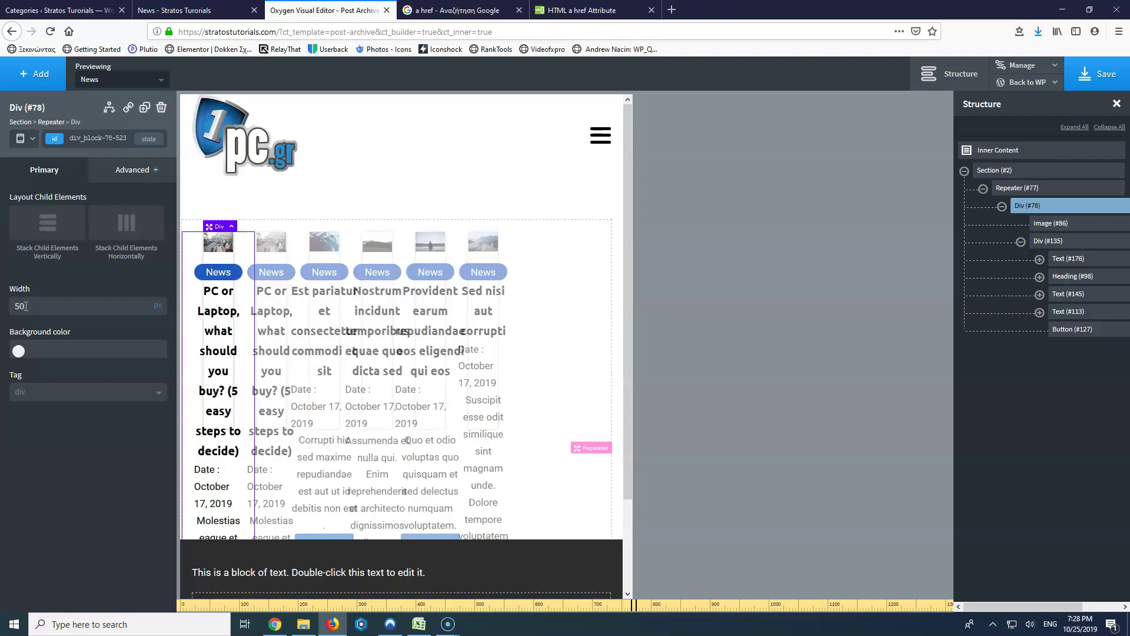
click(162, 305)
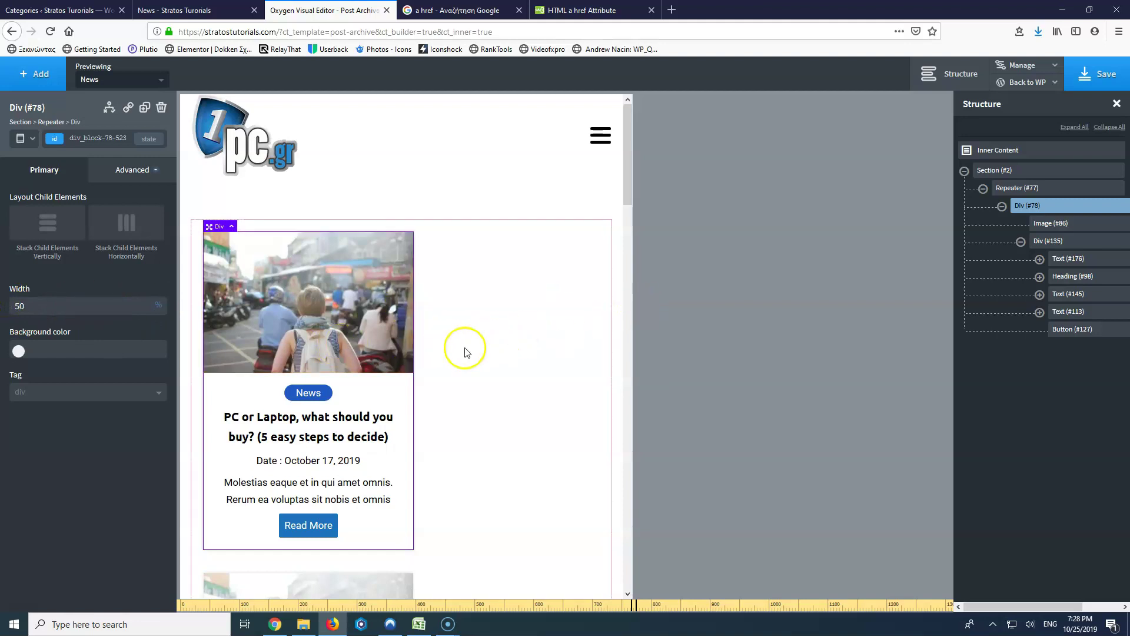
Step: Reduce the card div's width to 44% for screens under 992px and save the template
double_click(67, 307)
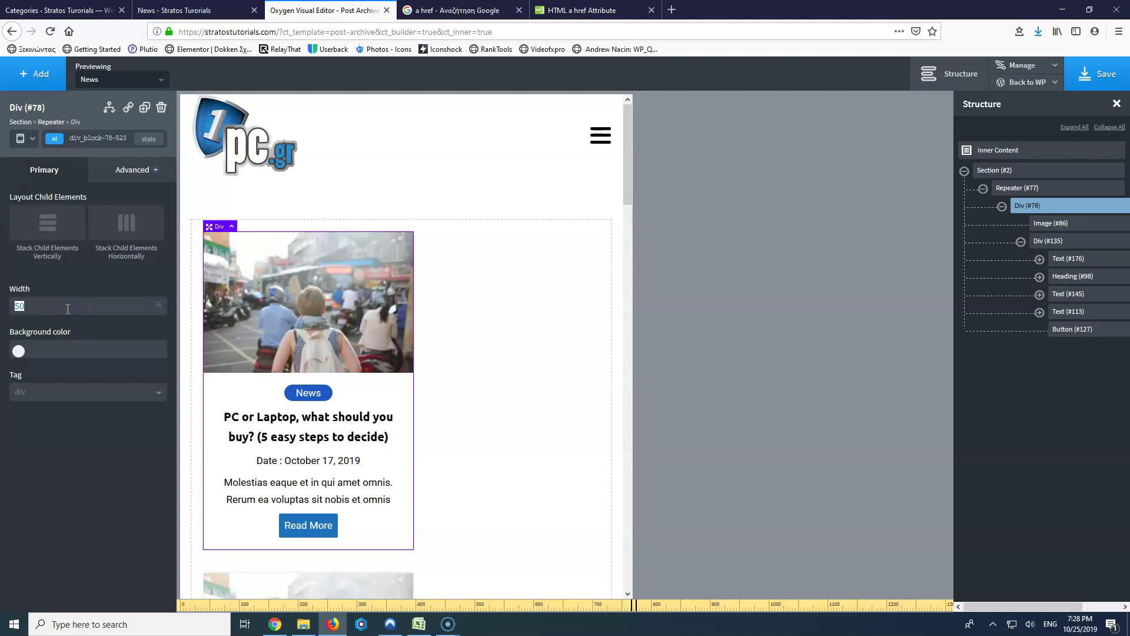
key(Down)
key(Down)
key(Down)
key(Down)
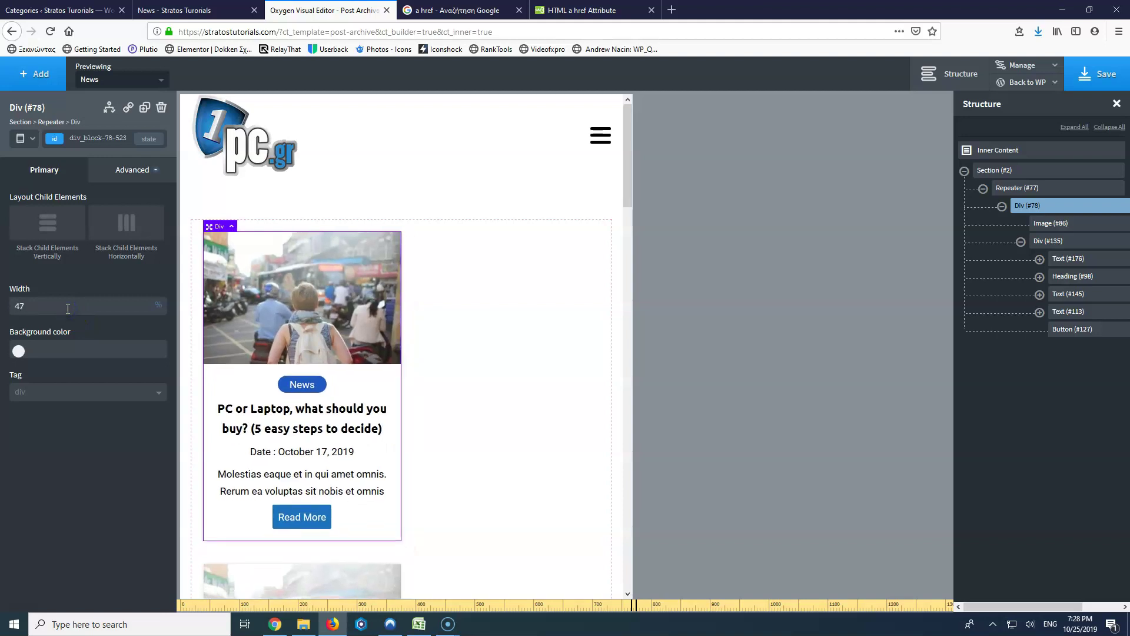
key(Down)
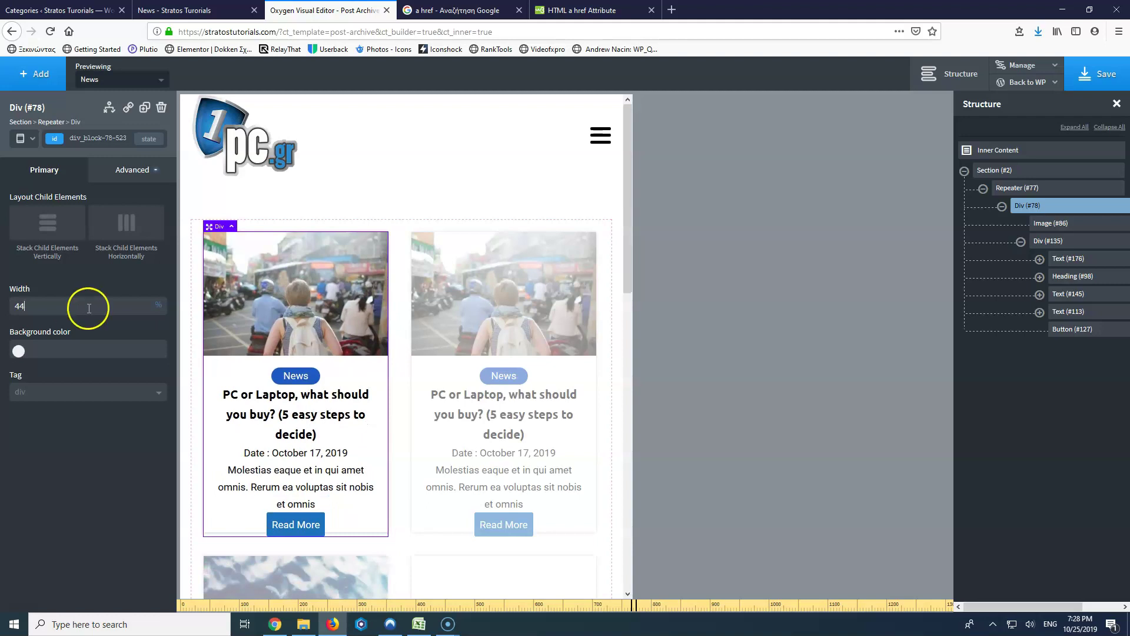
click(24, 138)
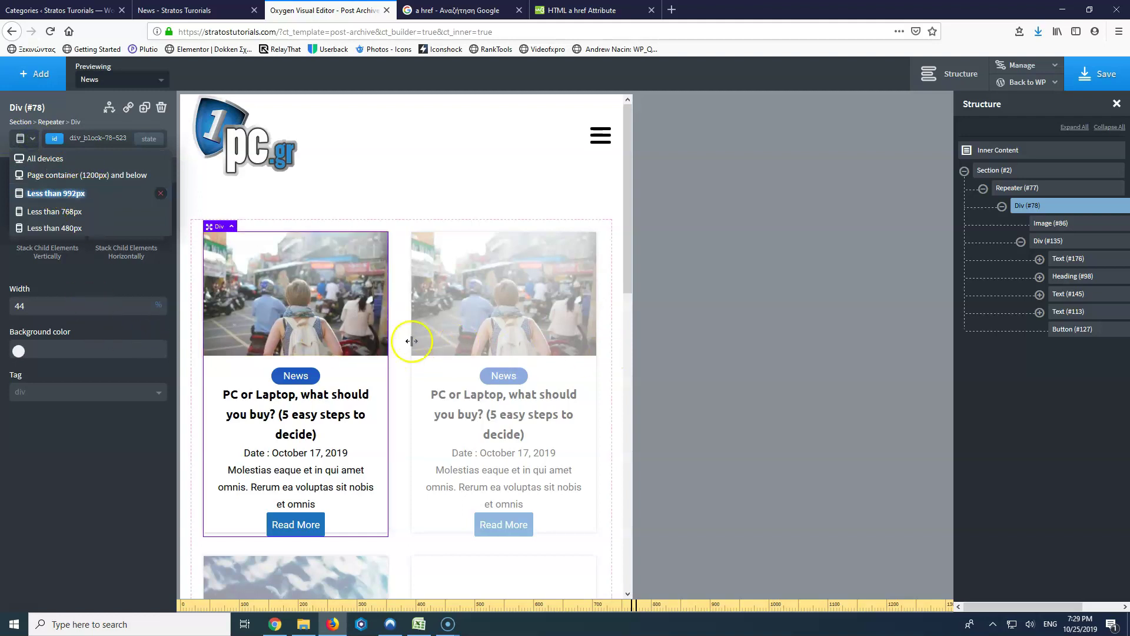
scroll(412, 341, down, 7)
scroll(426, 340, up, 7)
click(1086, 75)
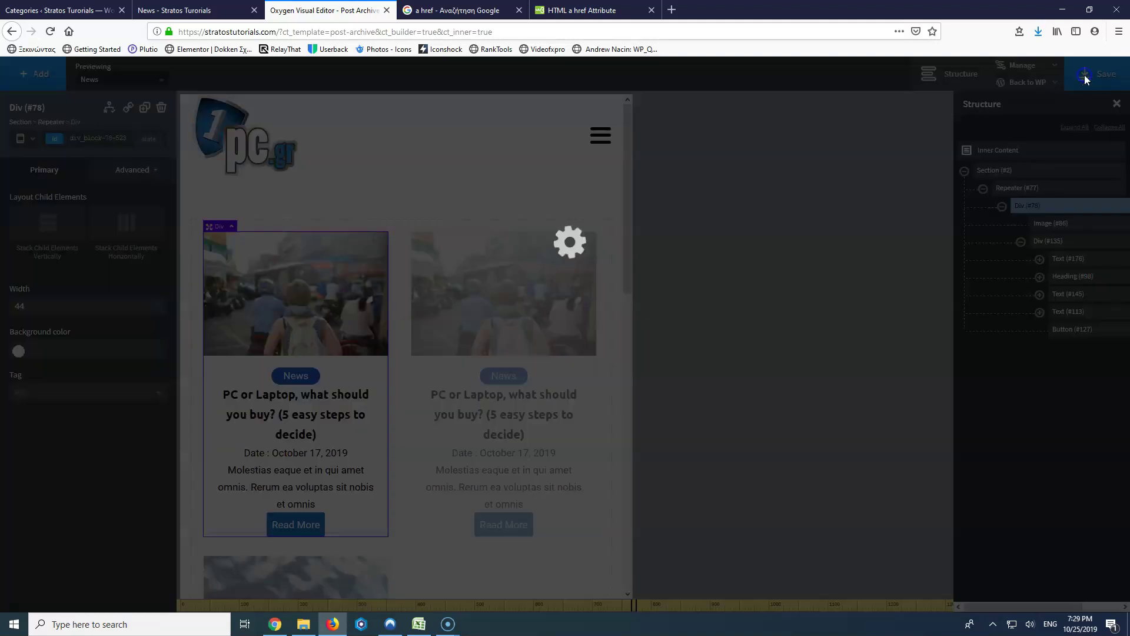
Step: At the Less than 768px breakpoint, set the card div's width to 100%
click(26, 139)
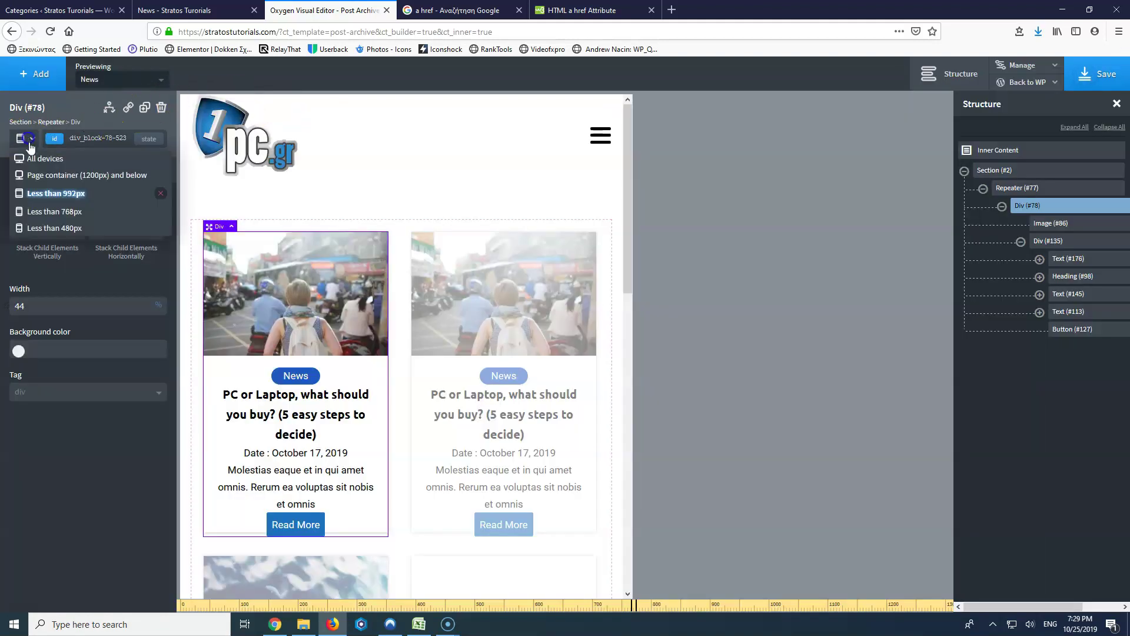
click(52, 213)
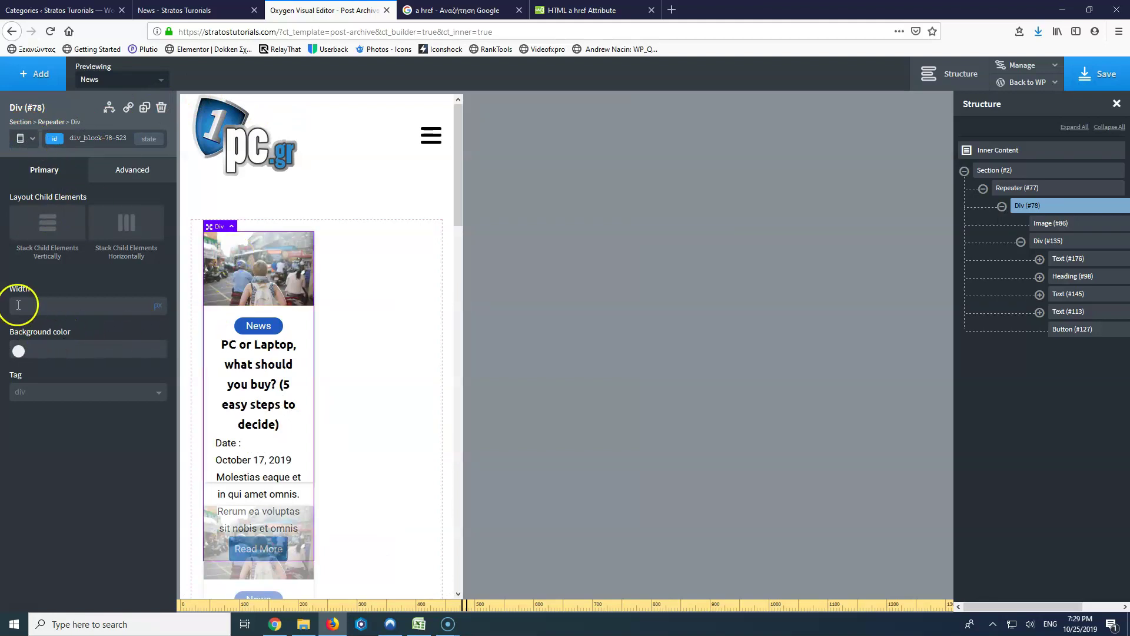
text(100)
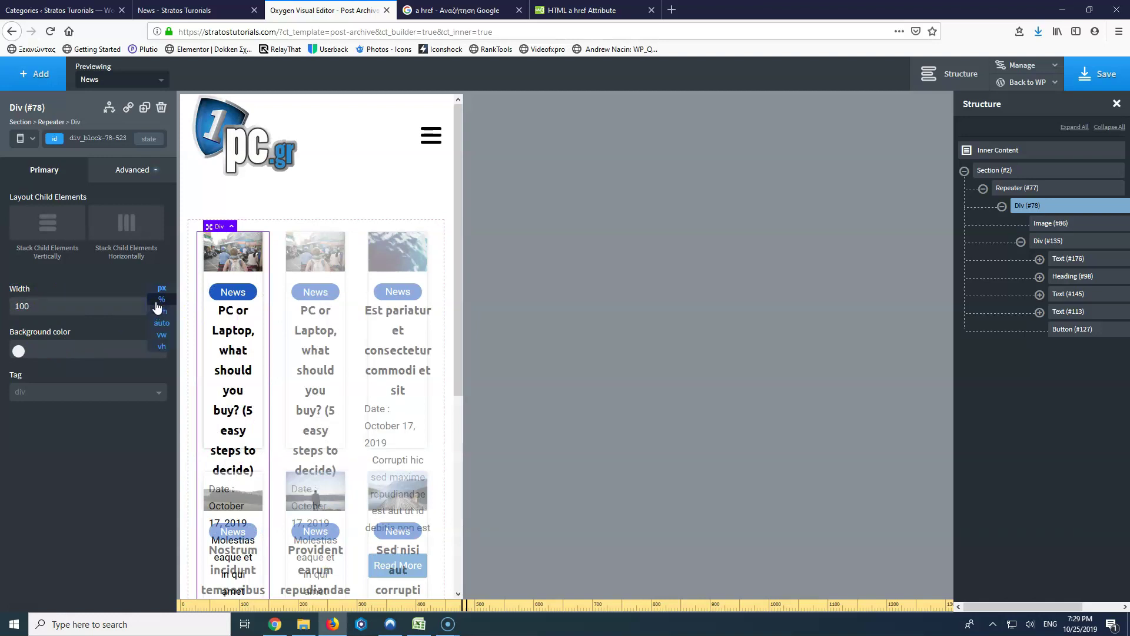
click(157, 305)
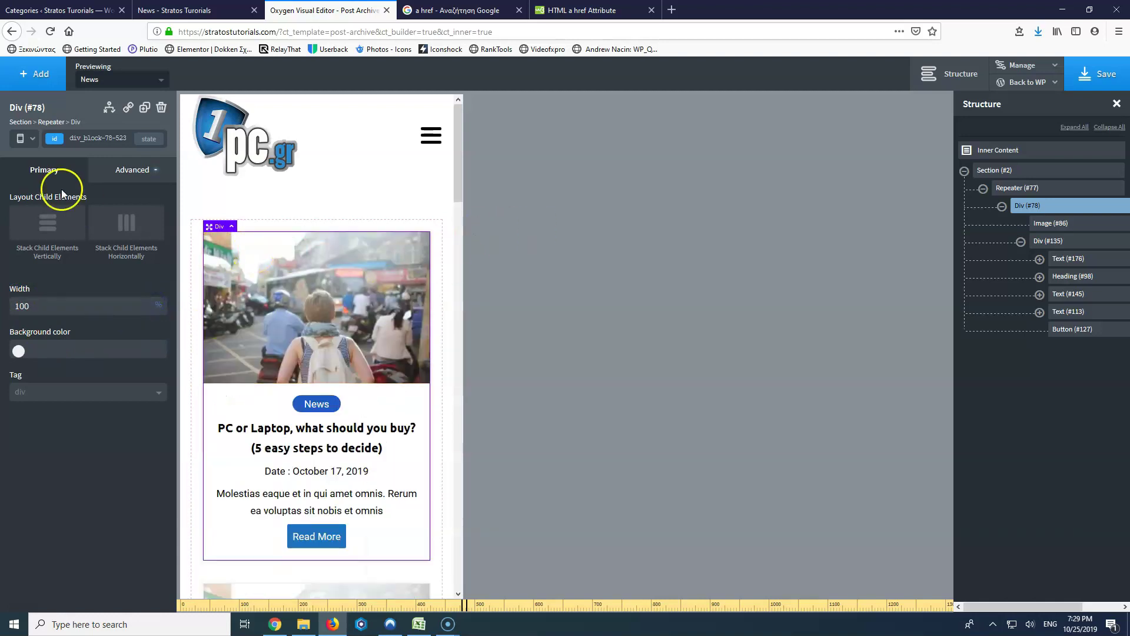
Step: Set the post title heading's font size to 19 px for screens under 768px
click(31, 143)
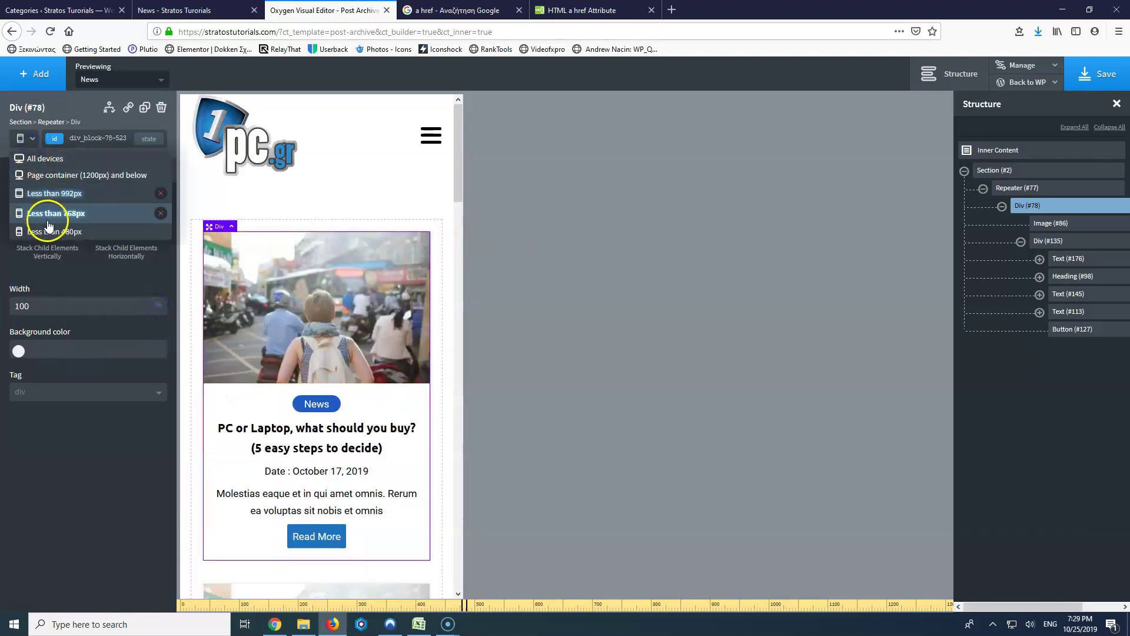
click(320, 438)
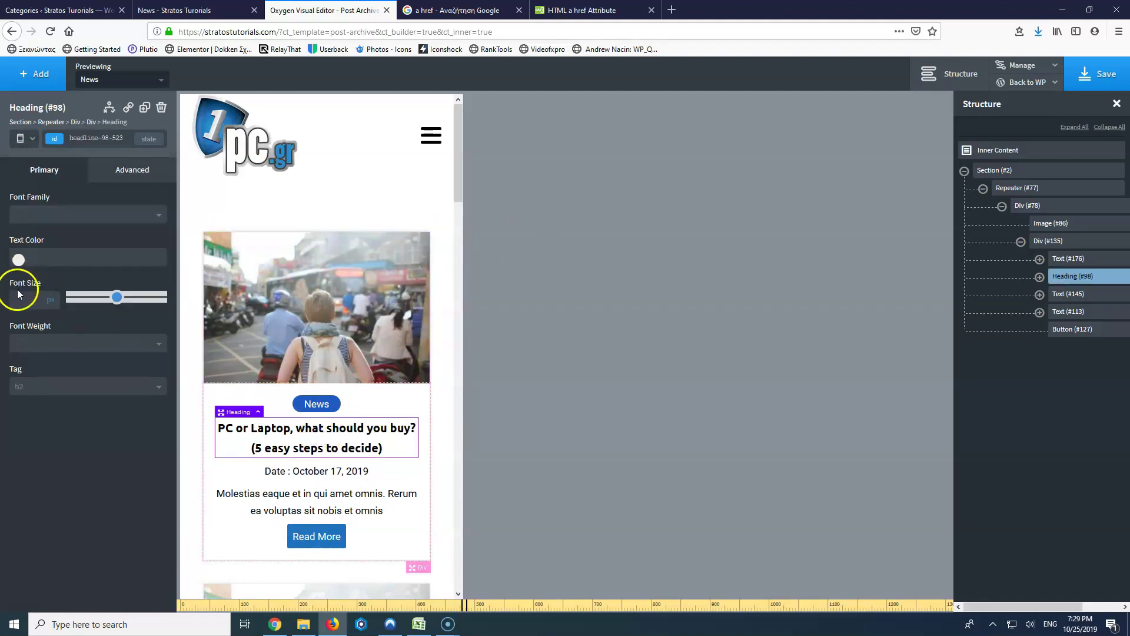
text(19)
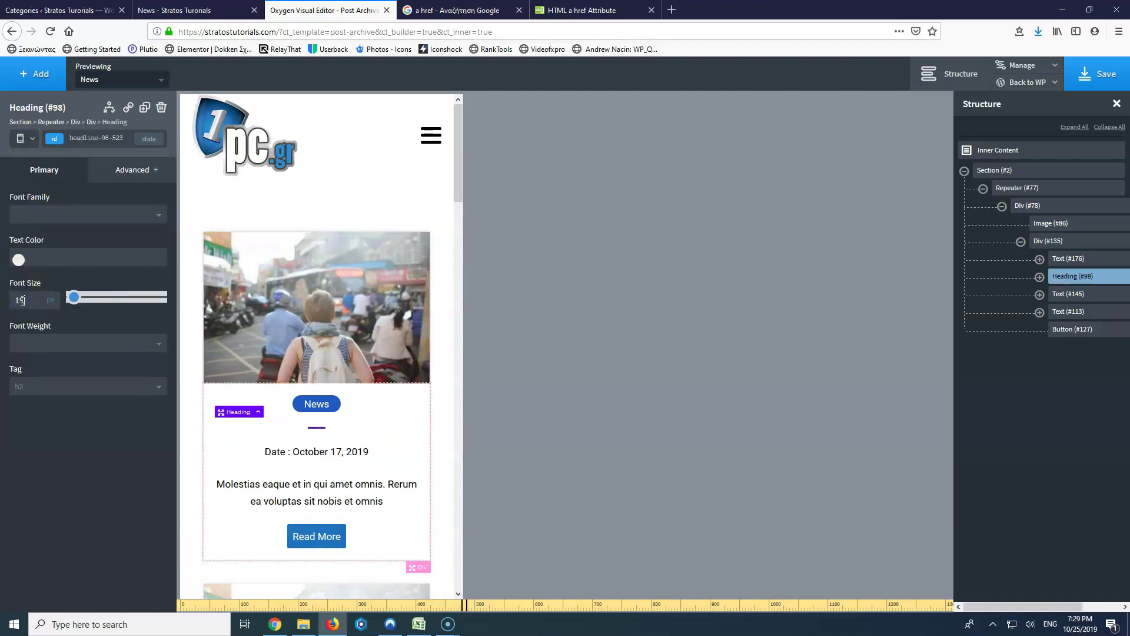
Step: Set the date text's font size to 14 px for screens under 768px
click(300, 474)
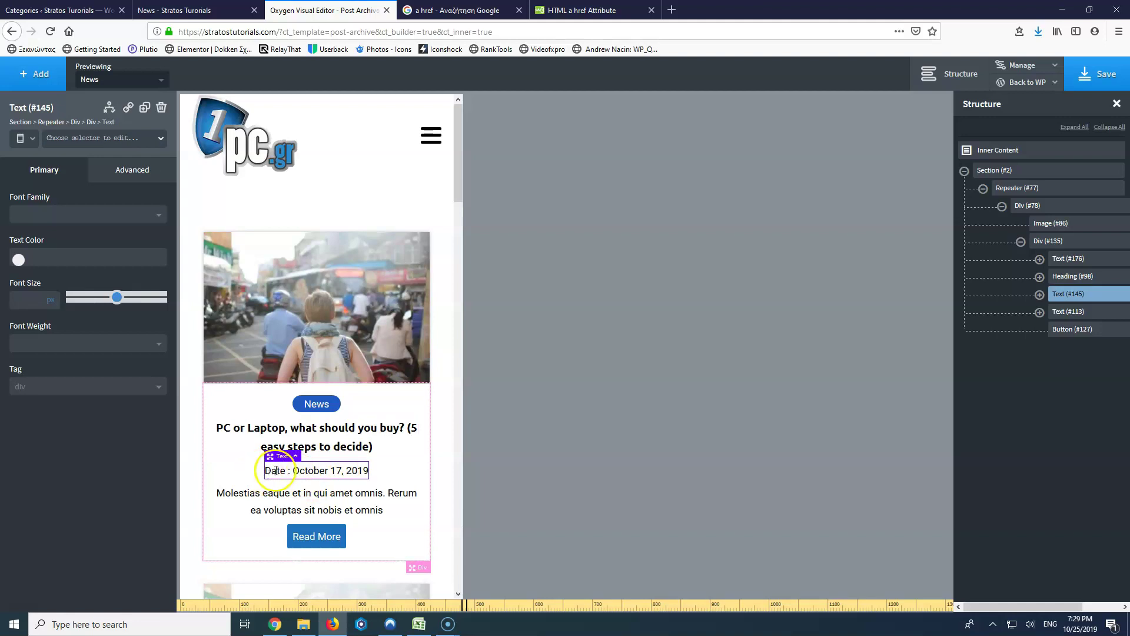
click(40, 295)
text(14)
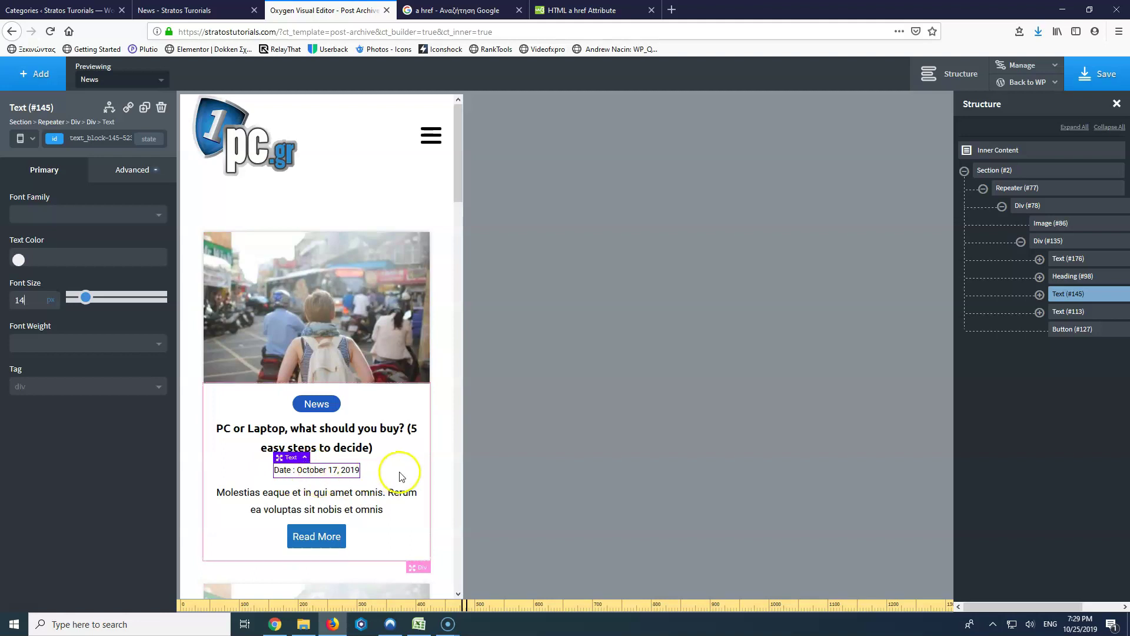
Step: Try the dark brown #513838 as the date text's color
double_click(328, 470)
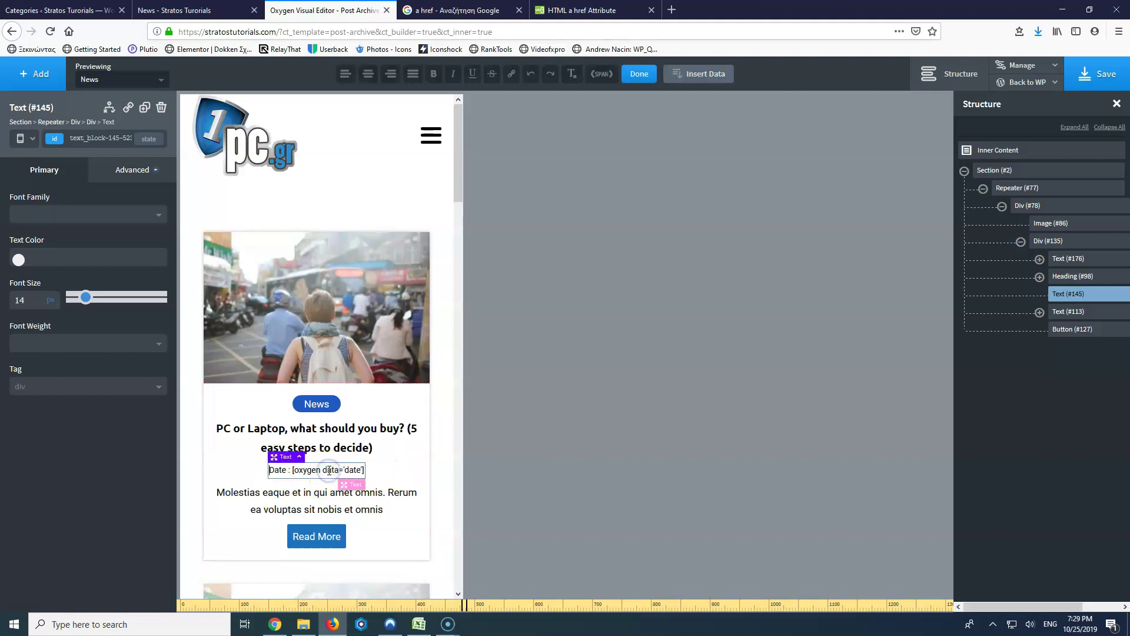
triple_click(280, 469)
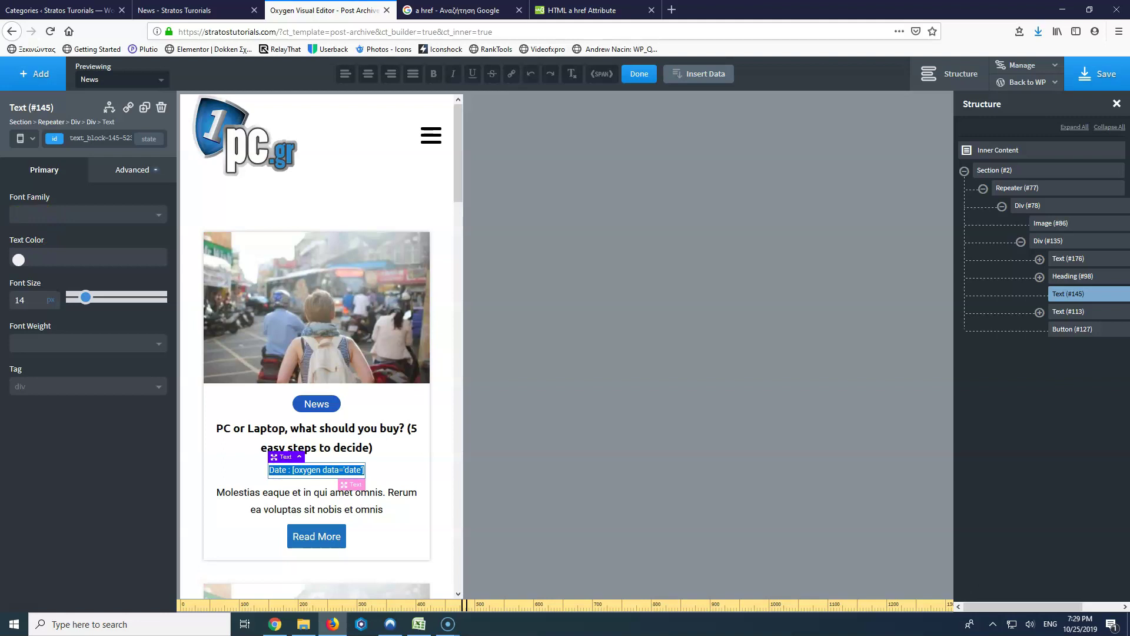
click(19, 259)
mouse_move(37, 316)
mouse_down()
mouse_move(9, 327)
mouse_move(7, 301)
mouse_move(41, 328)
mouse_up()
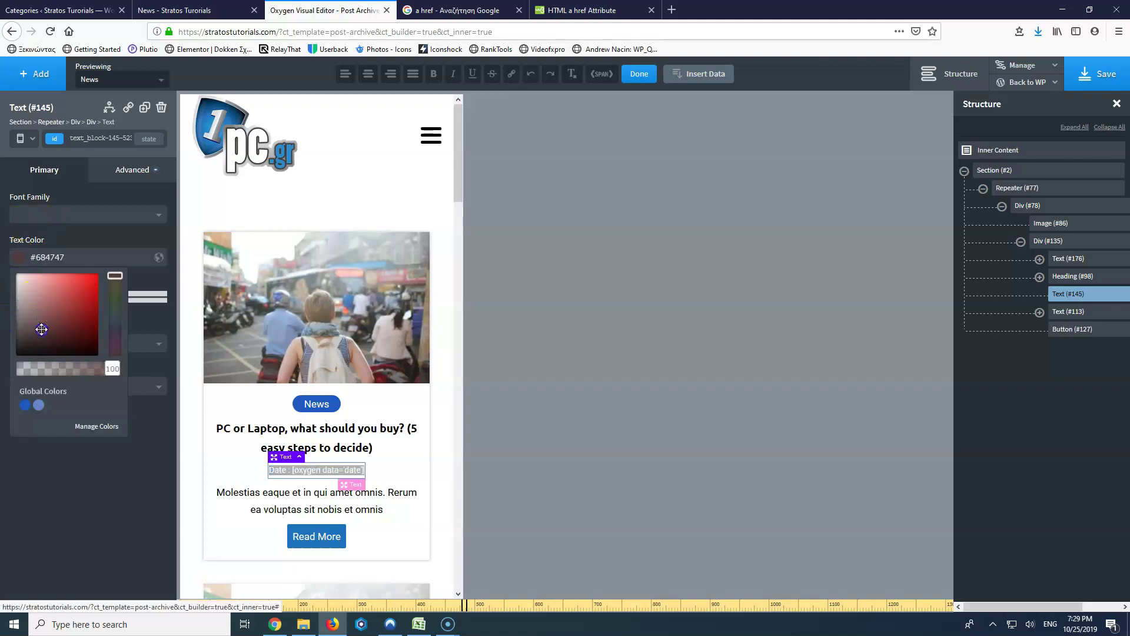
click(228, 456)
Step: Set the date text's color to the global Dark Blue at the Less than 768px breakpoint
click(275, 474)
double_click(281, 471)
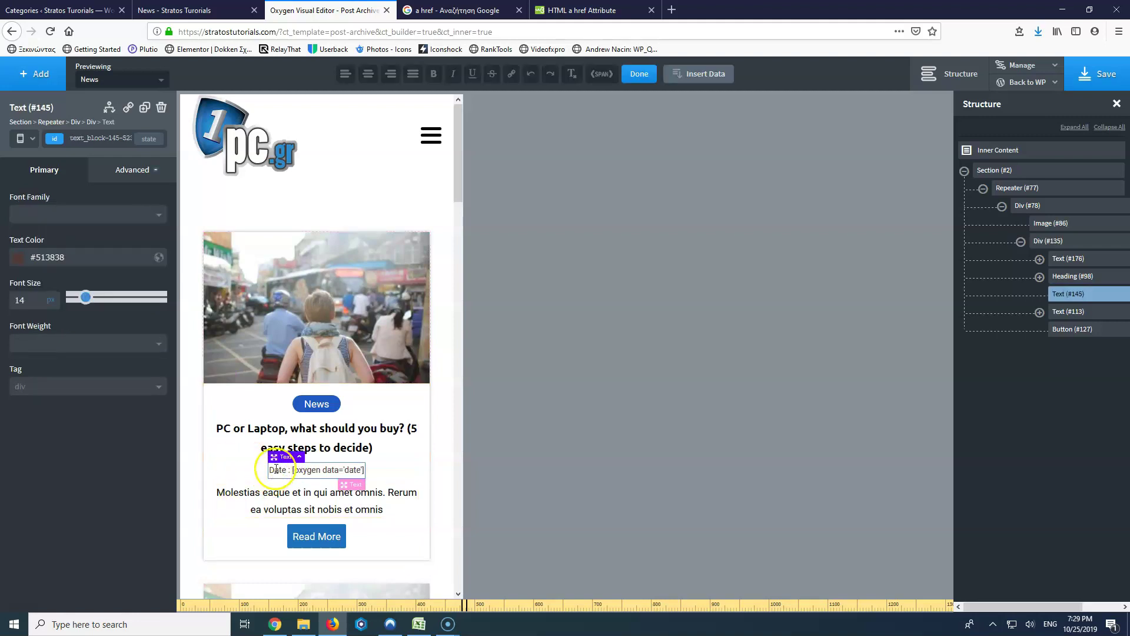
click(19, 257)
click(23, 323)
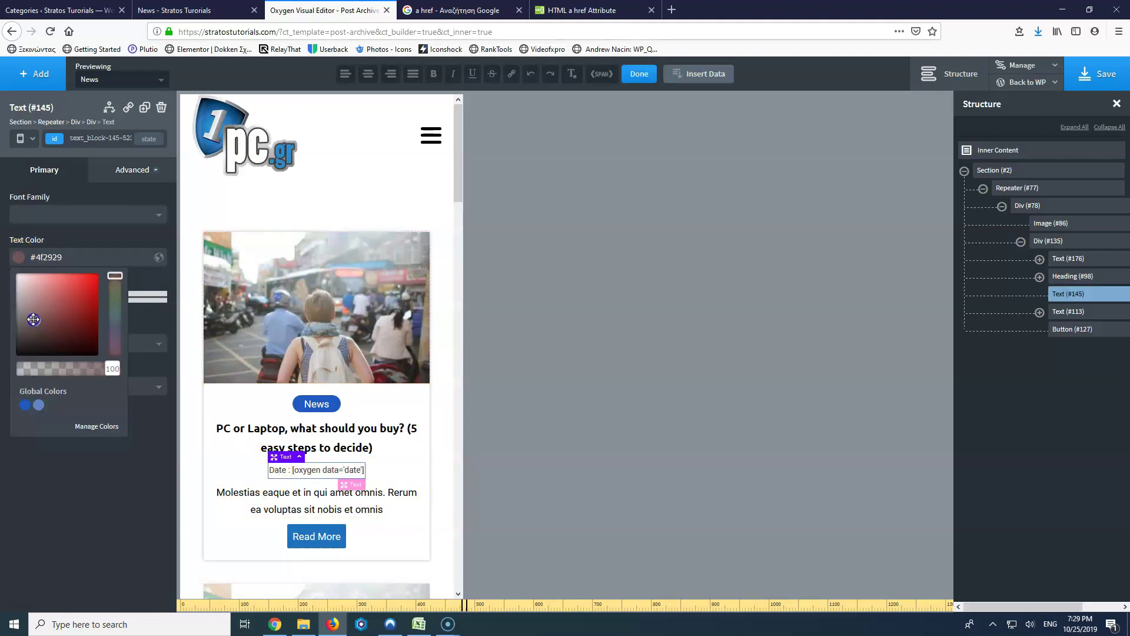
mouse_move(23, 322)
mouse_down()
mouse_move(19, 279)
mouse_move(14, 345)
mouse_move(22, 320)
mouse_up()
click(24, 404)
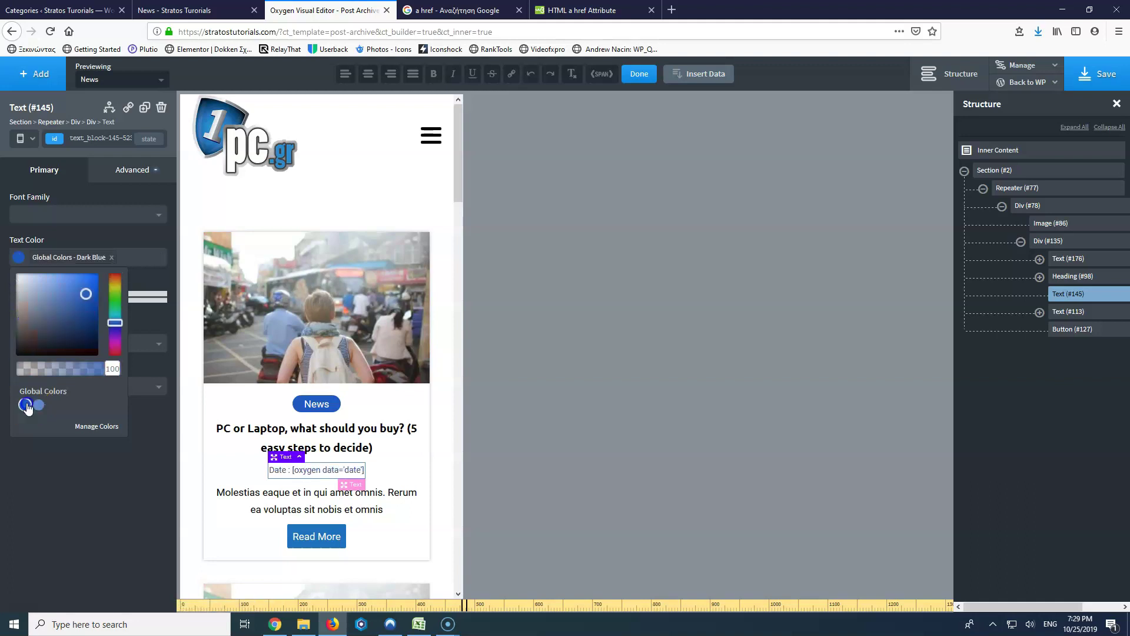
click(247, 463)
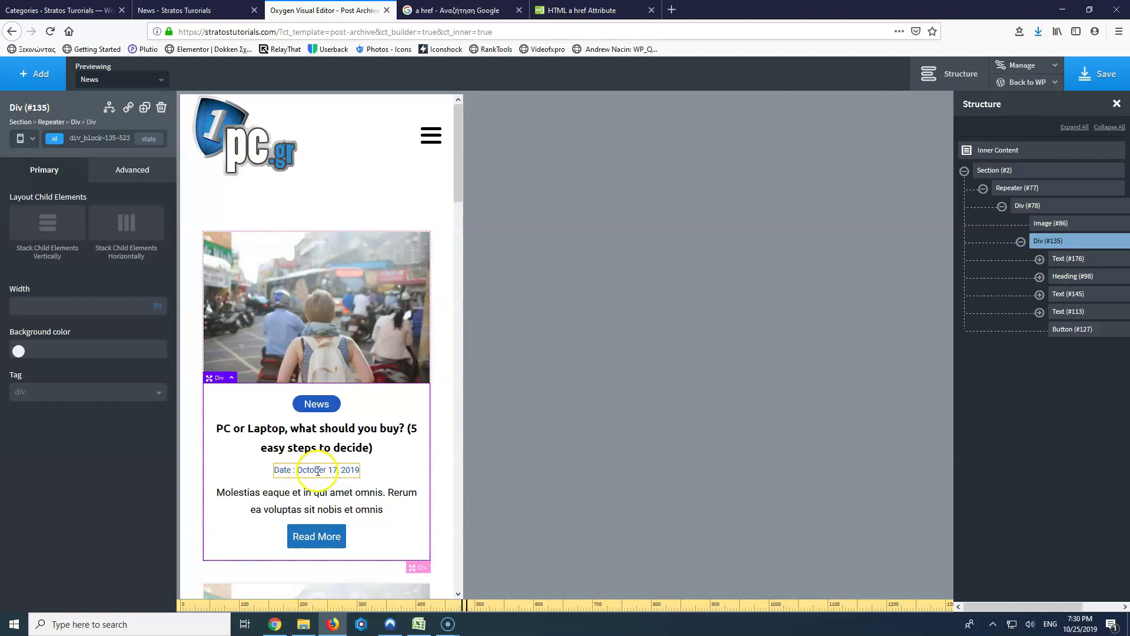
Step: Reduce the Read More button's size to 3 for screens under 768px
click(310, 536)
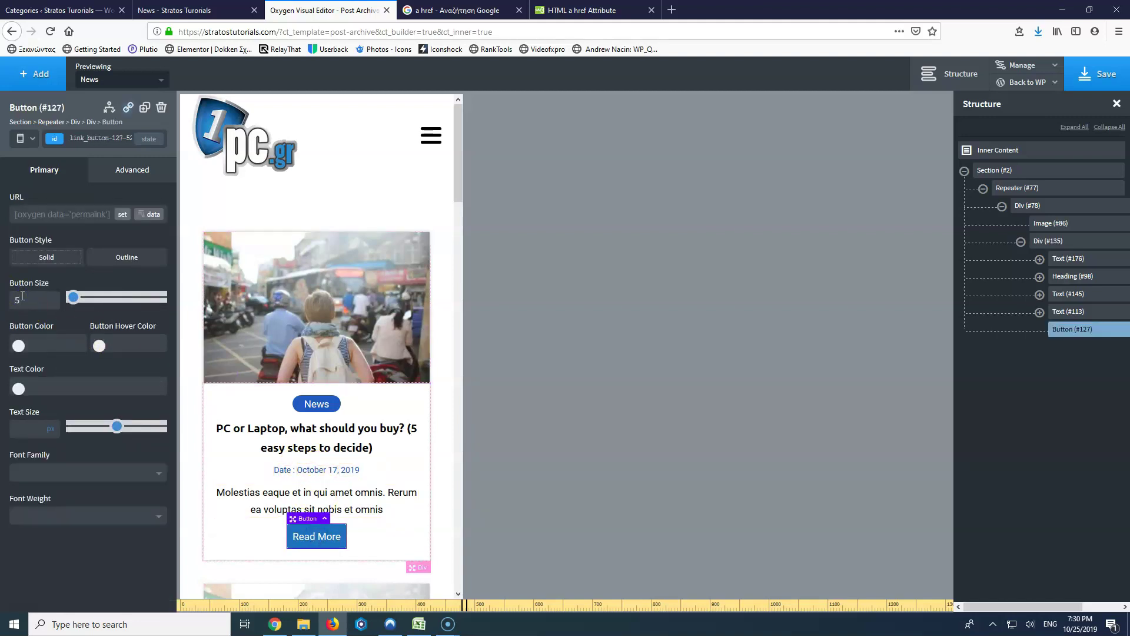
key(Down)
key(Down)
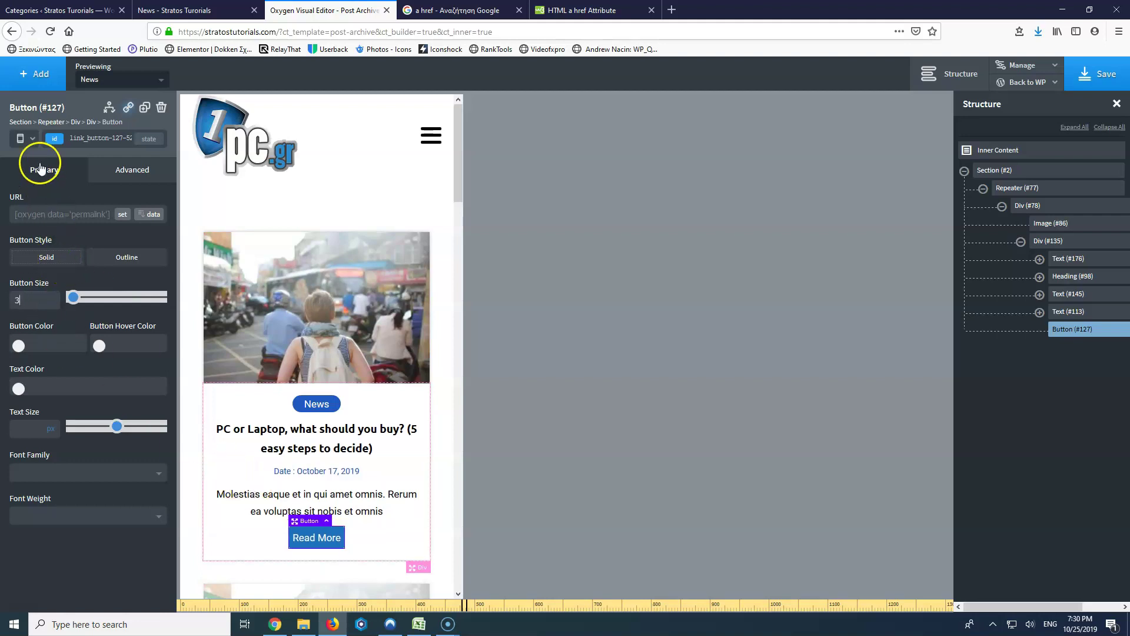
Step: At the Less than 480px breakpoint, set the post card div's top, left and right margins to 0
click(33, 140)
click(37, 227)
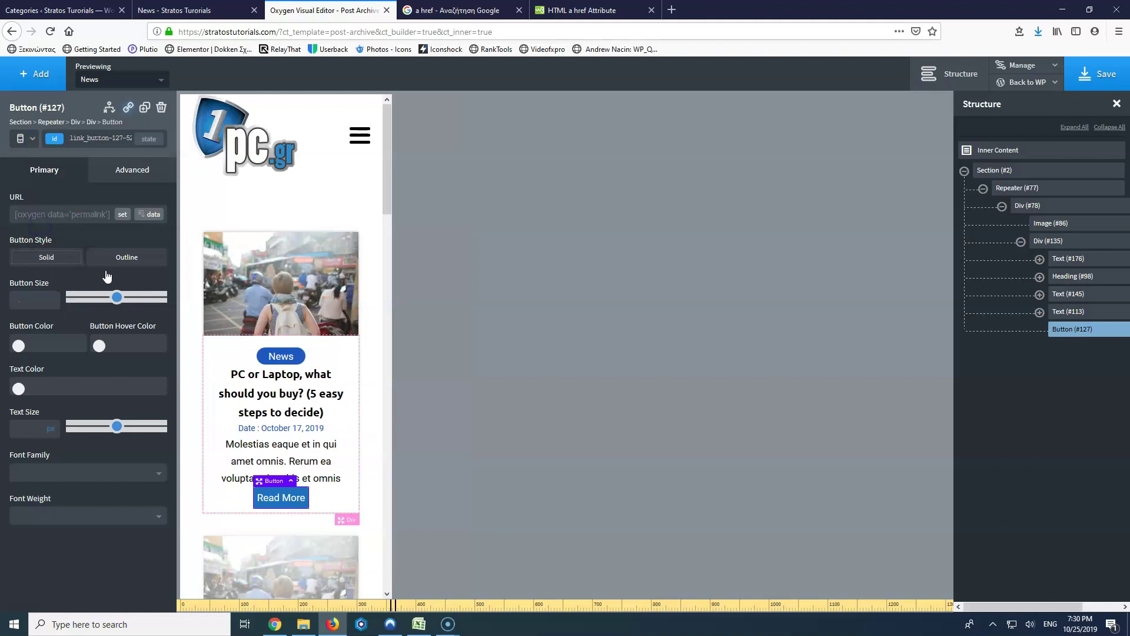
click(364, 195)
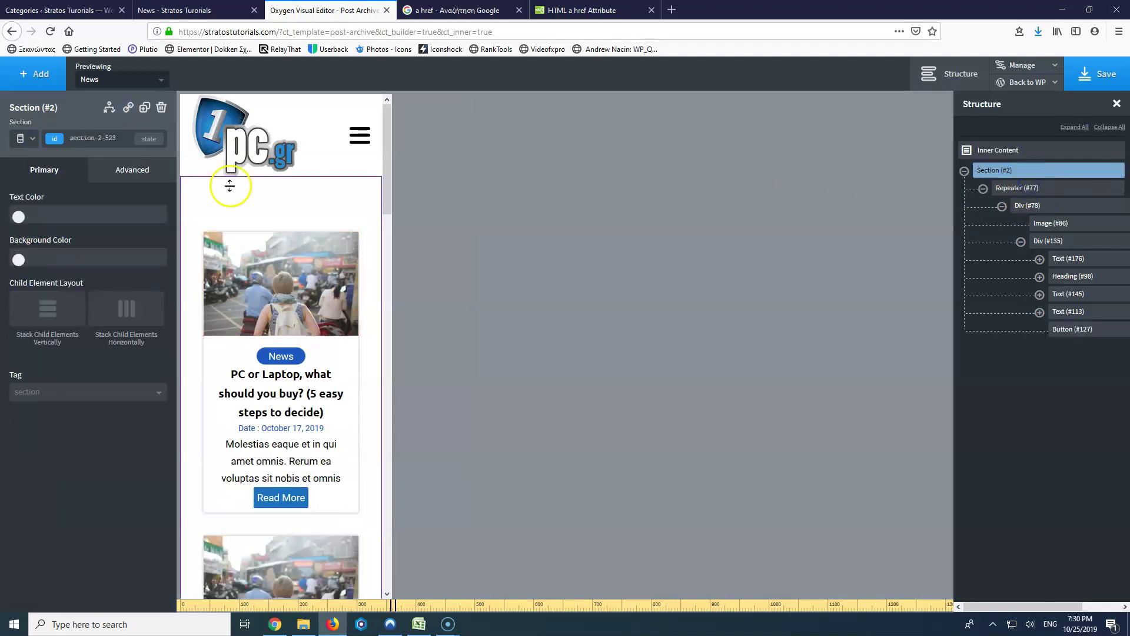
click(1053, 206)
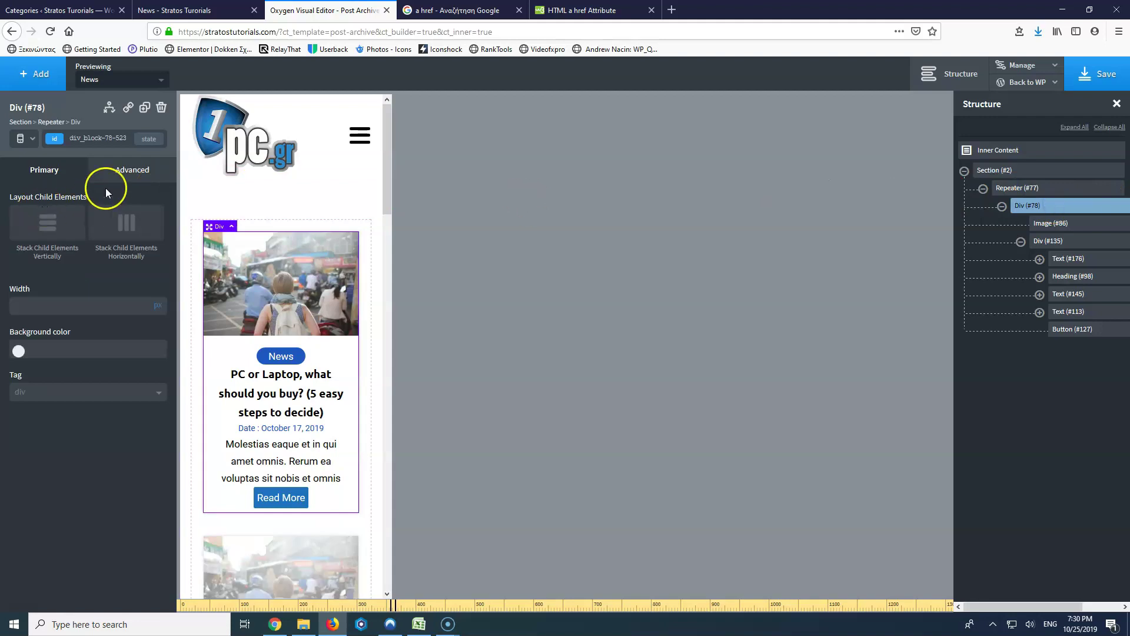
click(121, 173)
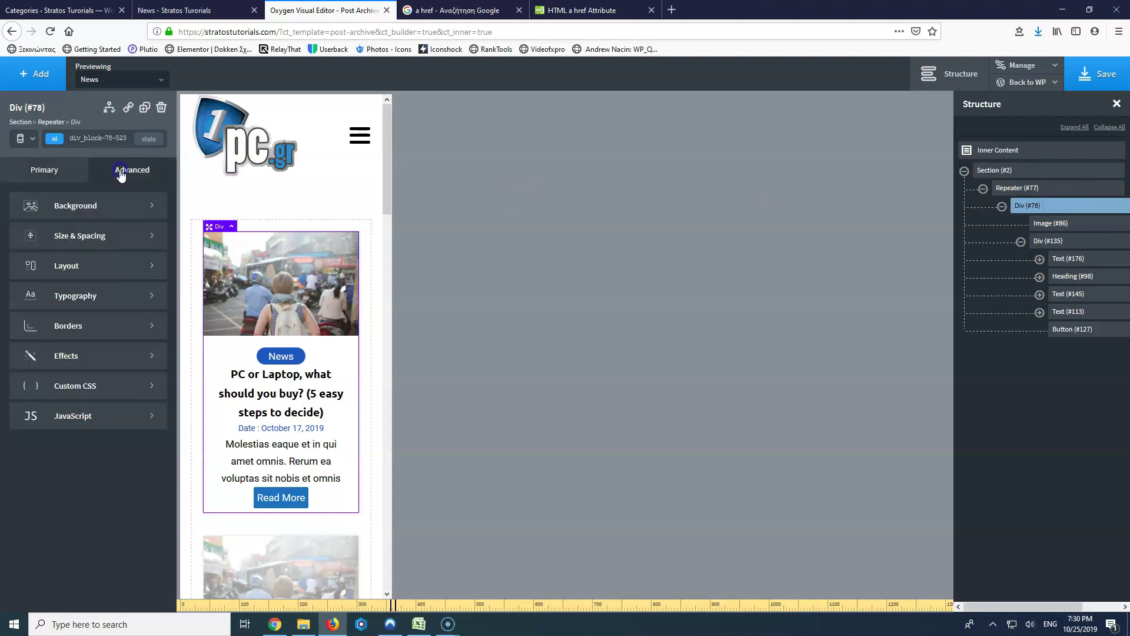
click(84, 240)
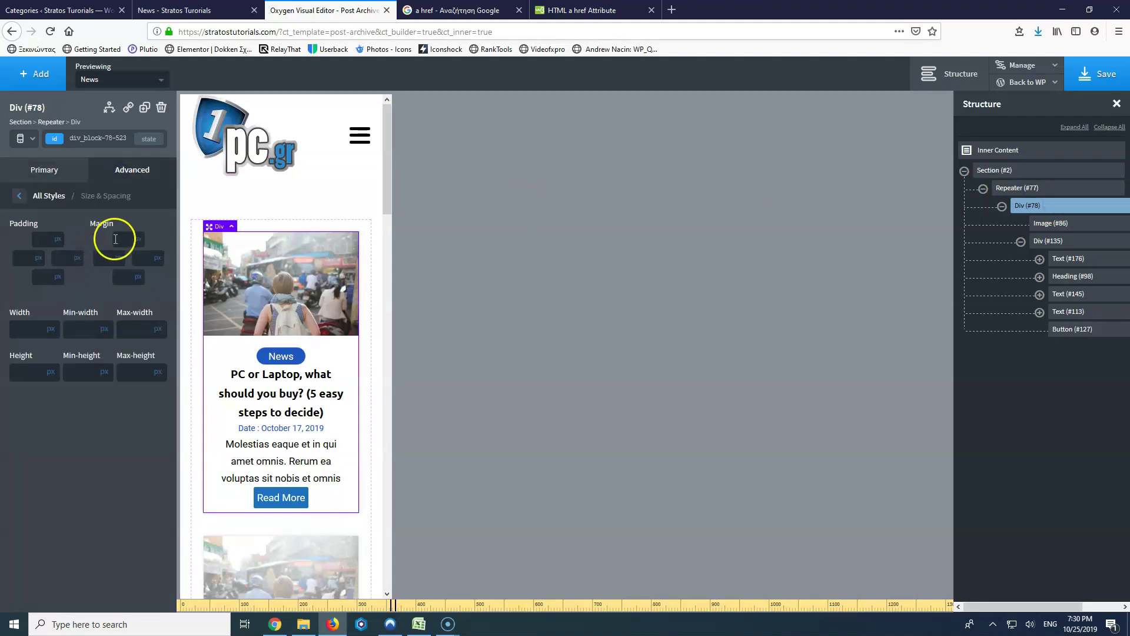
click(120, 236)
text(0)
click(112, 257)
text(0)
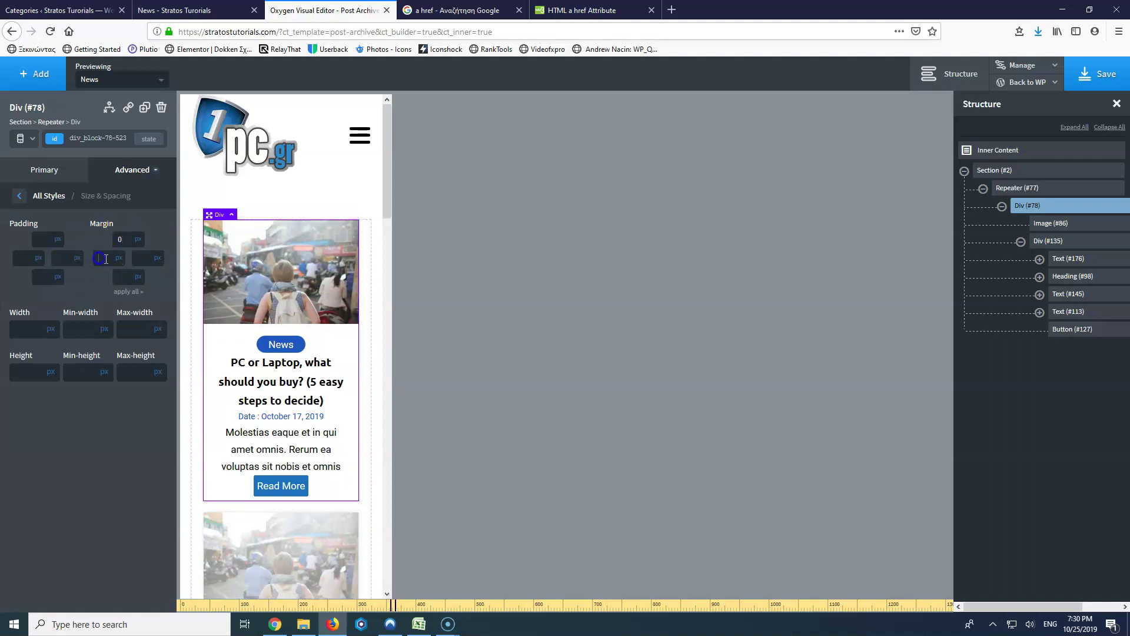
click(139, 257)
text(0)
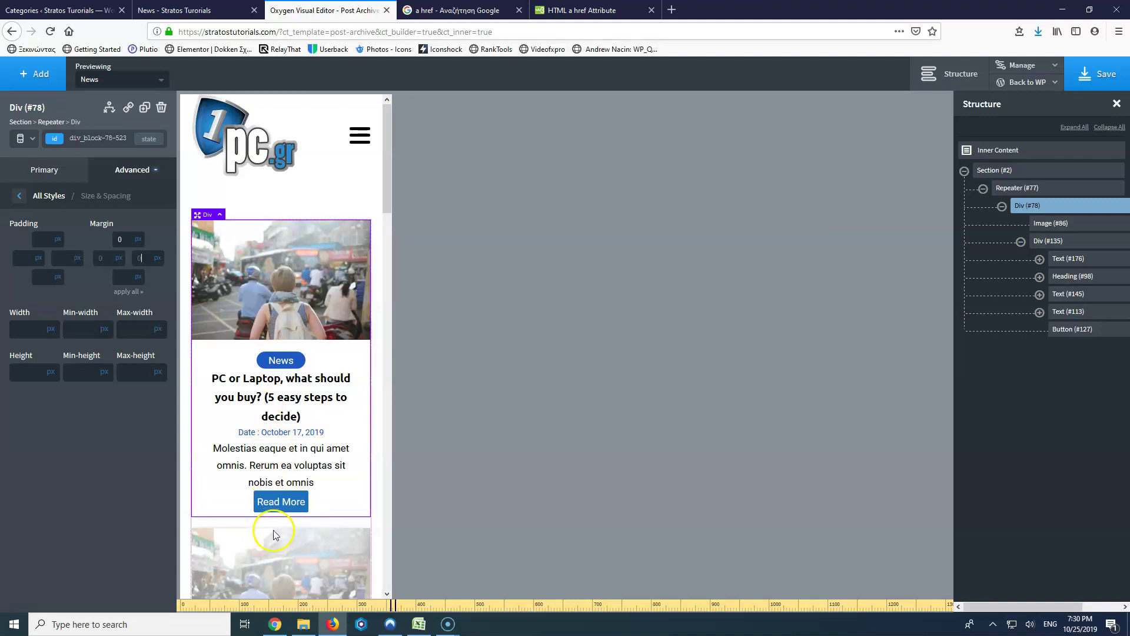
Step: Set the News category label's font size to 14 px for screens under 480px and save the template
click(281, 361)
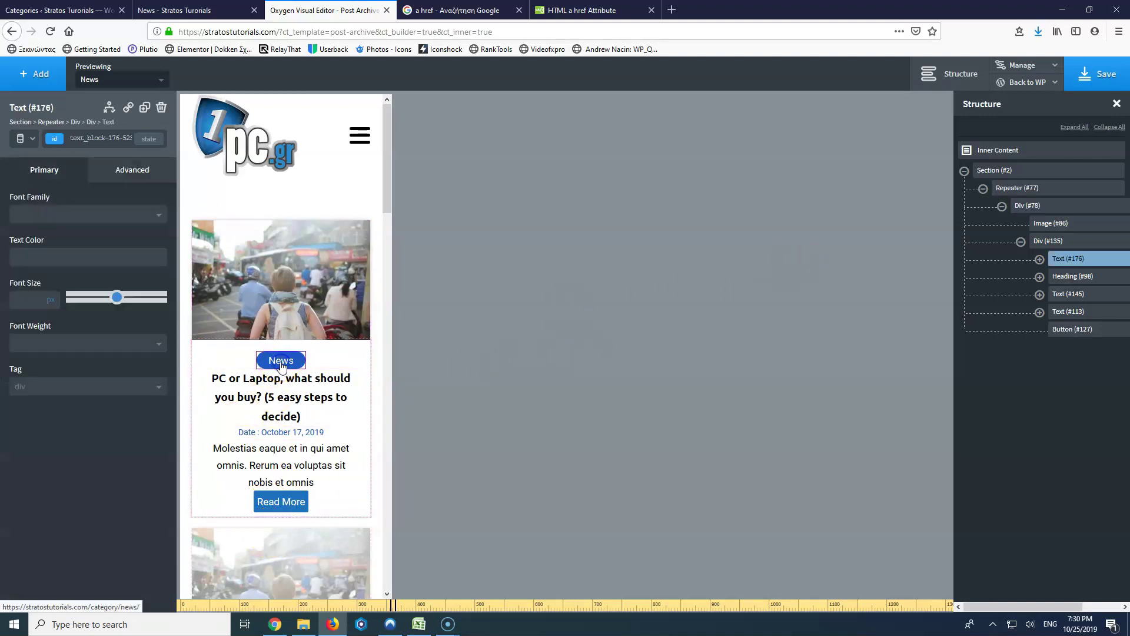
click(17, 299)
text(15)
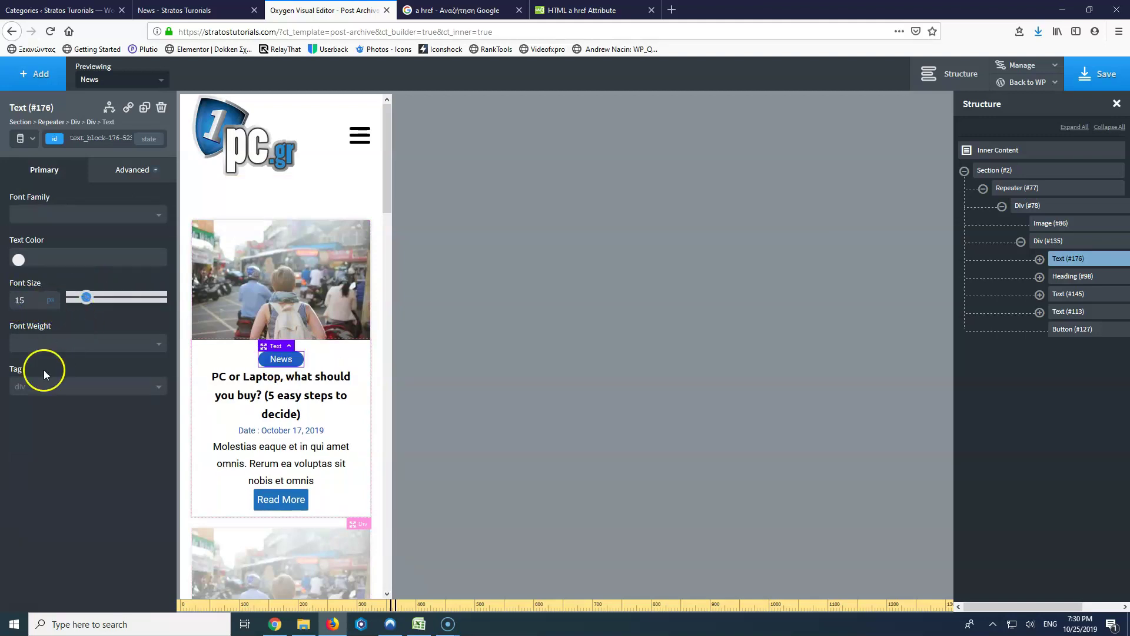
key(BackSpace)
text(4)
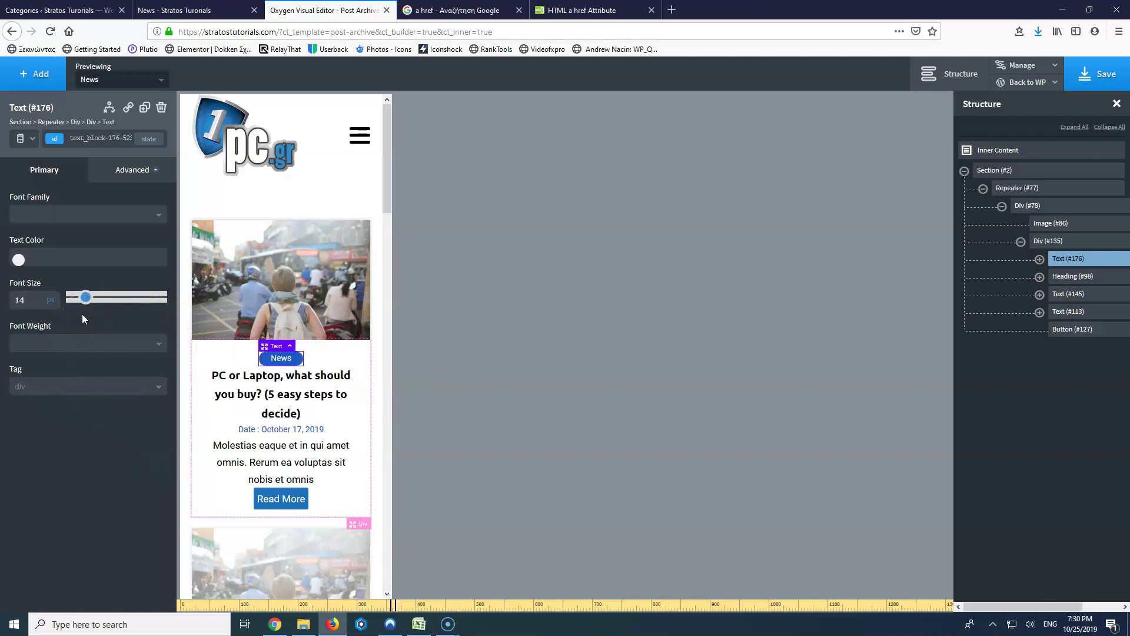
click(1083, 76)
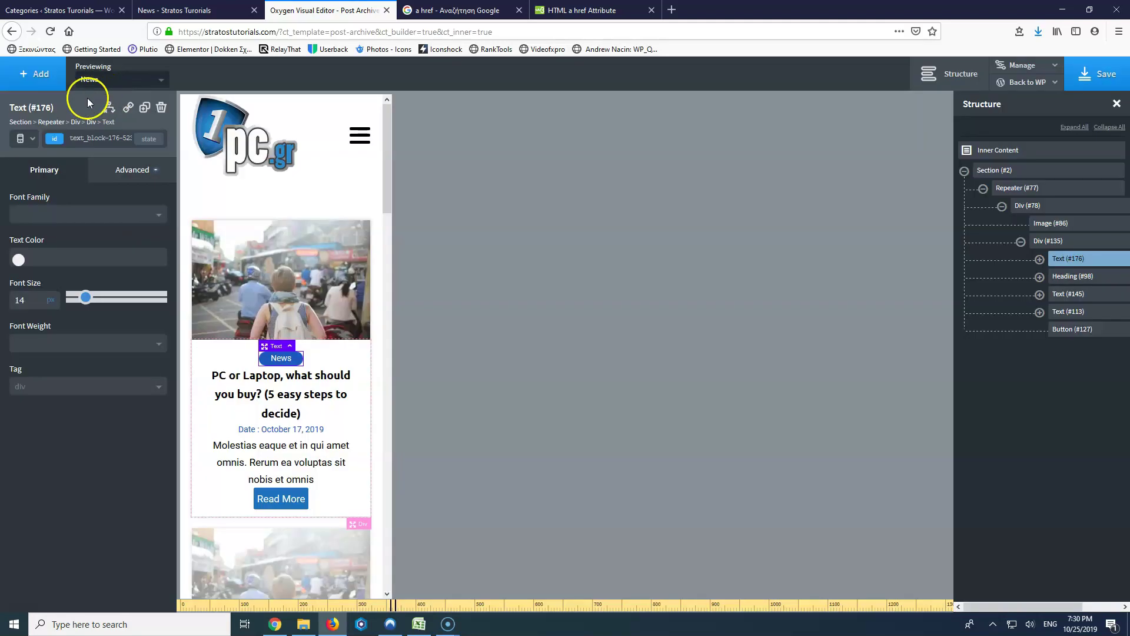
Step: Return the editor to the All devices breakpoint and look over the desktop card grid
click(26, 139)
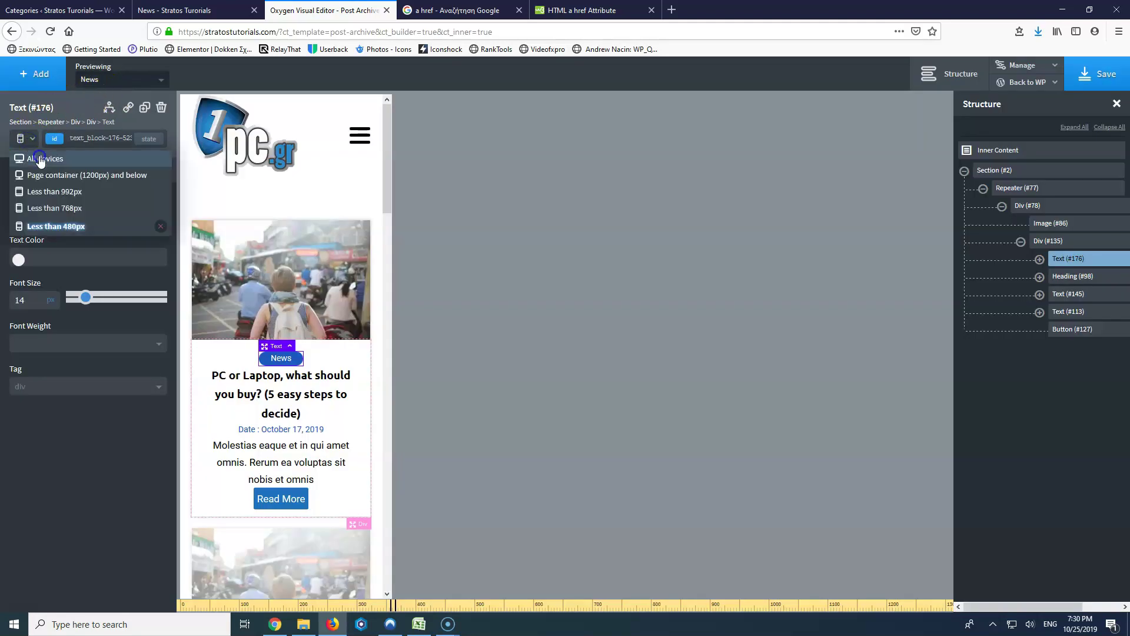
click(35, 156)
scroll(479, 301, down, 3)
scroll(480, 300, down, 3)
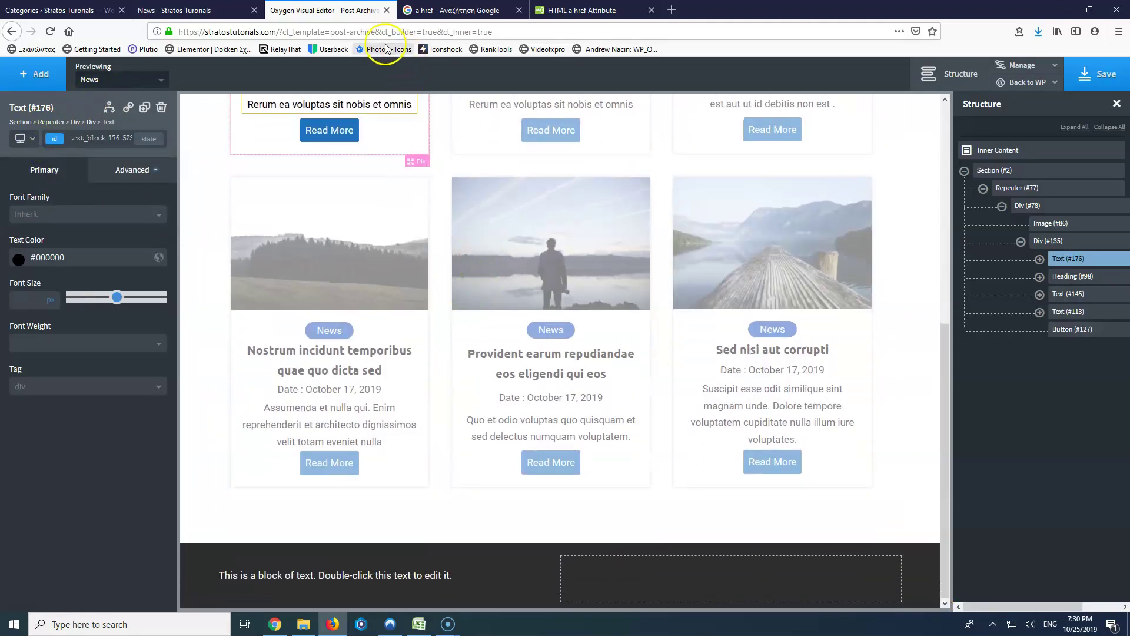
Step: Reload the live News category page and review how the post cards are laid out
click(180, 10)
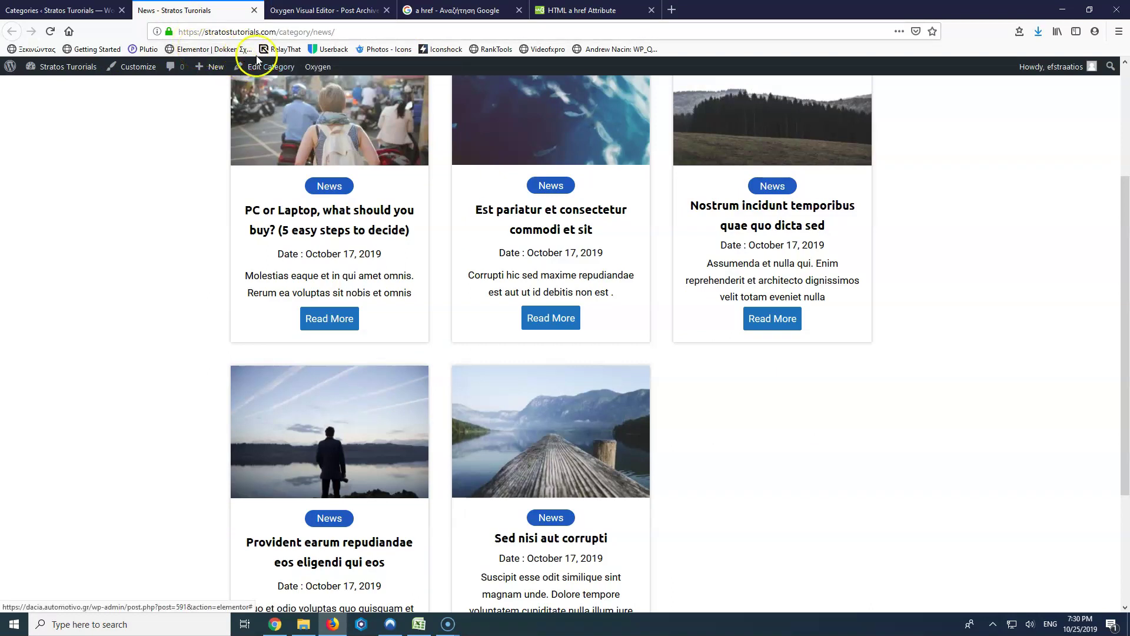
scroll(164, 240, down, 5)
scroll(165, 239, up, 10)
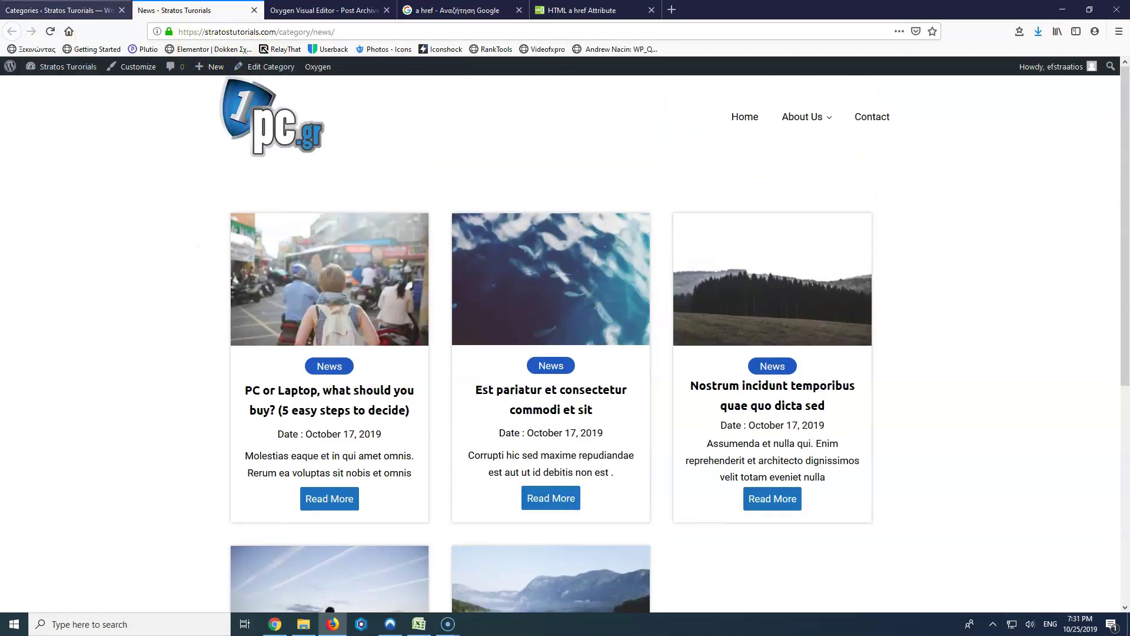
click(50, 31)
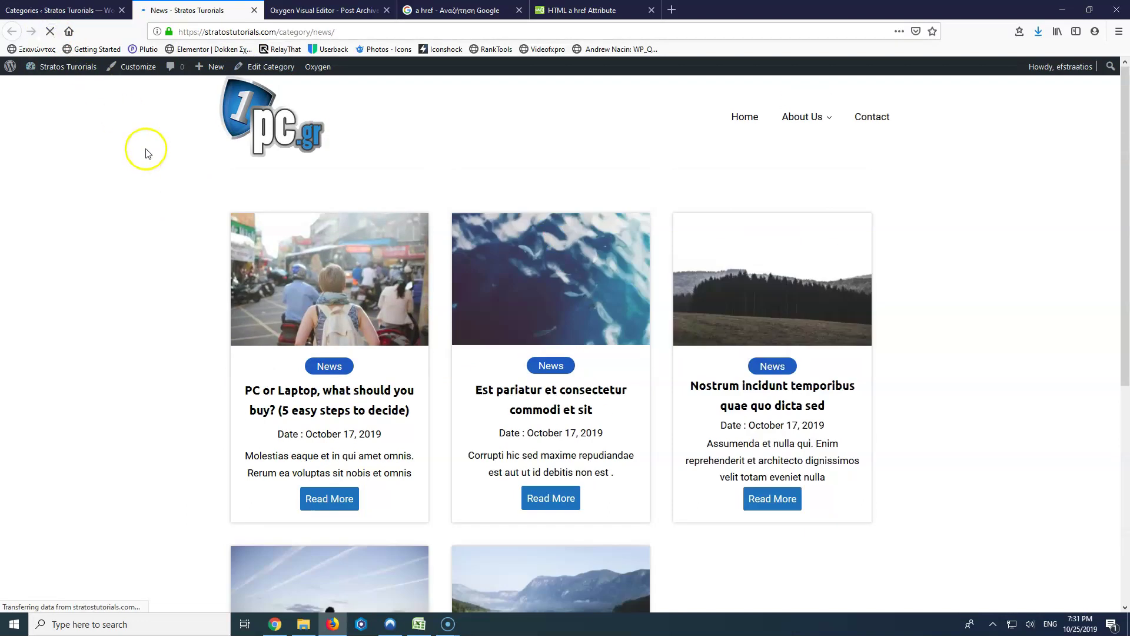
scroll(144, 174, down, 6)
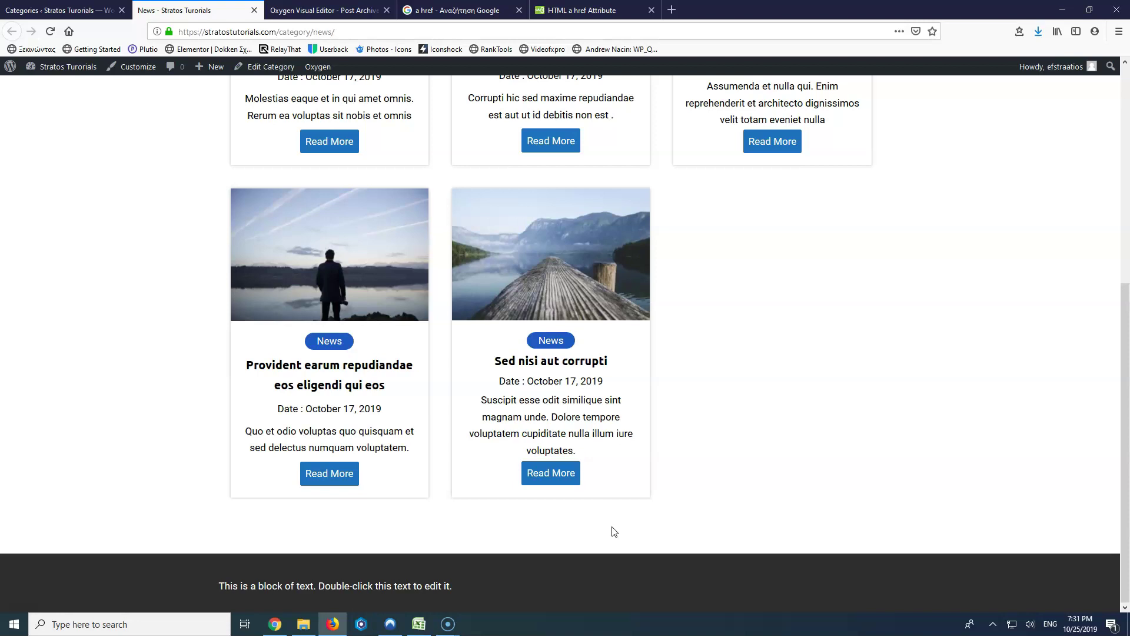
scroll(558, 241, up, 4)
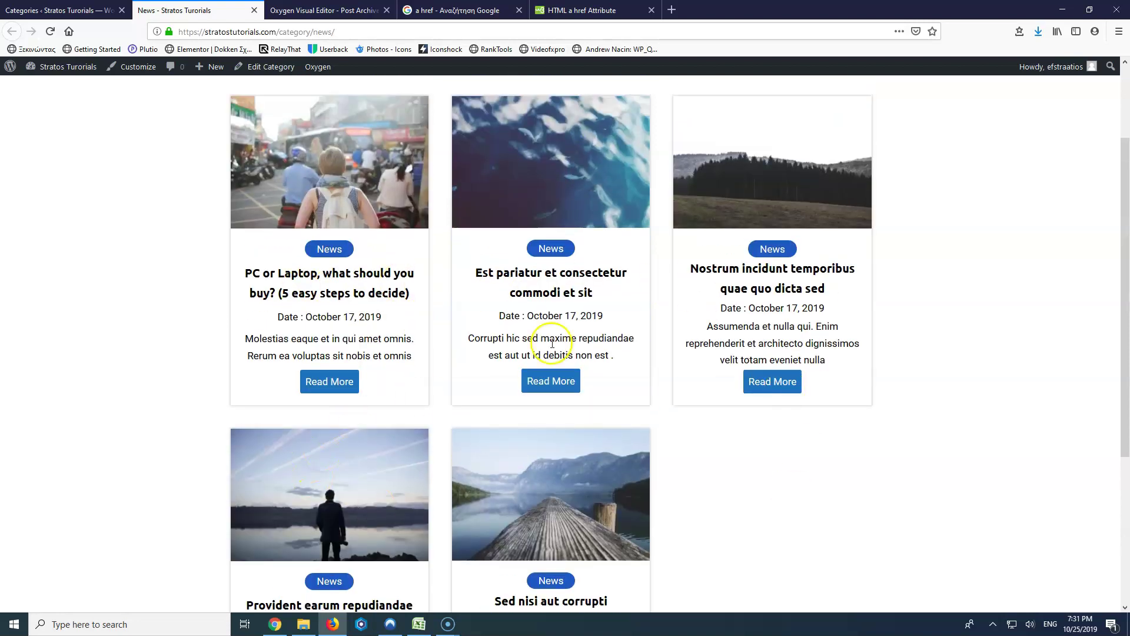
scroll(647, 330, down, 4)
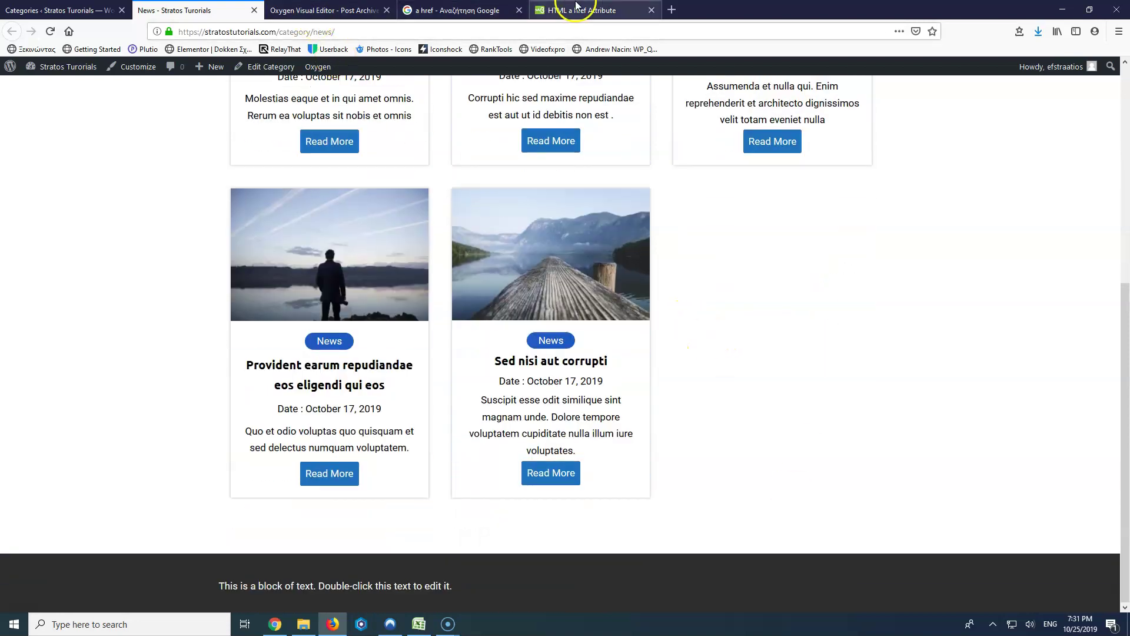
Step: In the WordPress Reading settings, limit blog pages to 3 posts, save the changes and reload the News category page
click(47, 11)
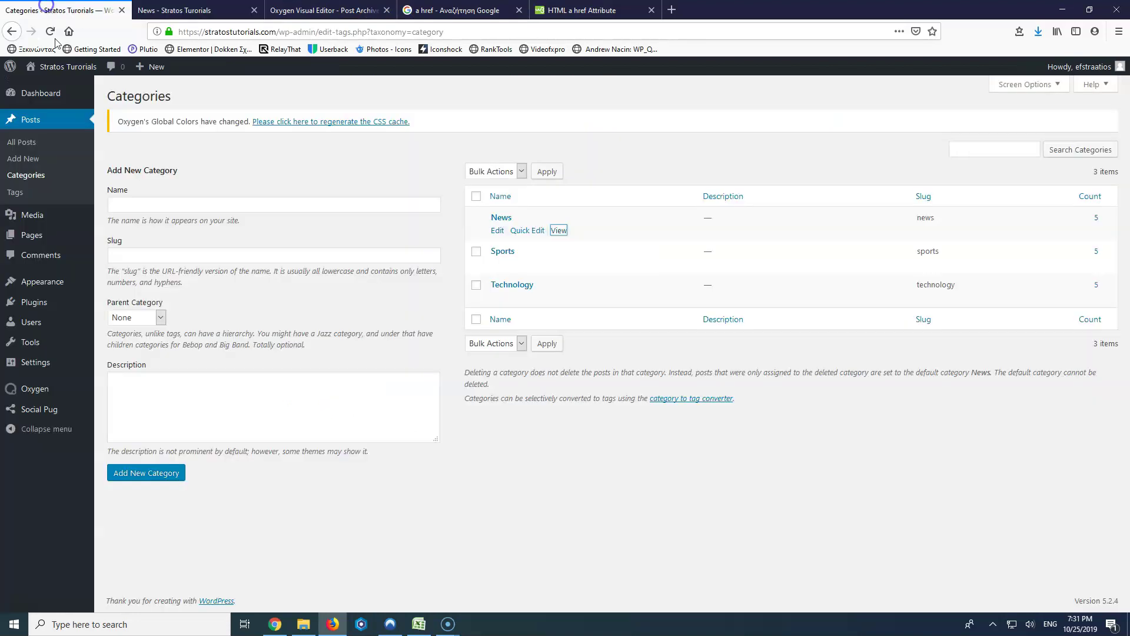
mouse_move(35, 362)
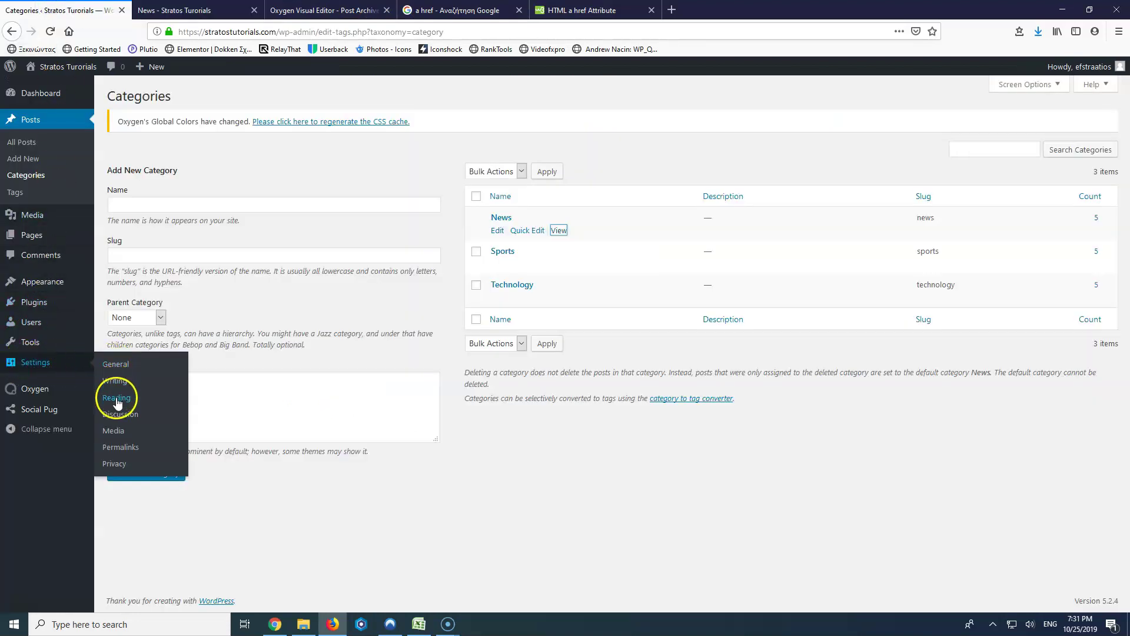
right_click(117, 401)
click(160, 408)
click(188, 10)
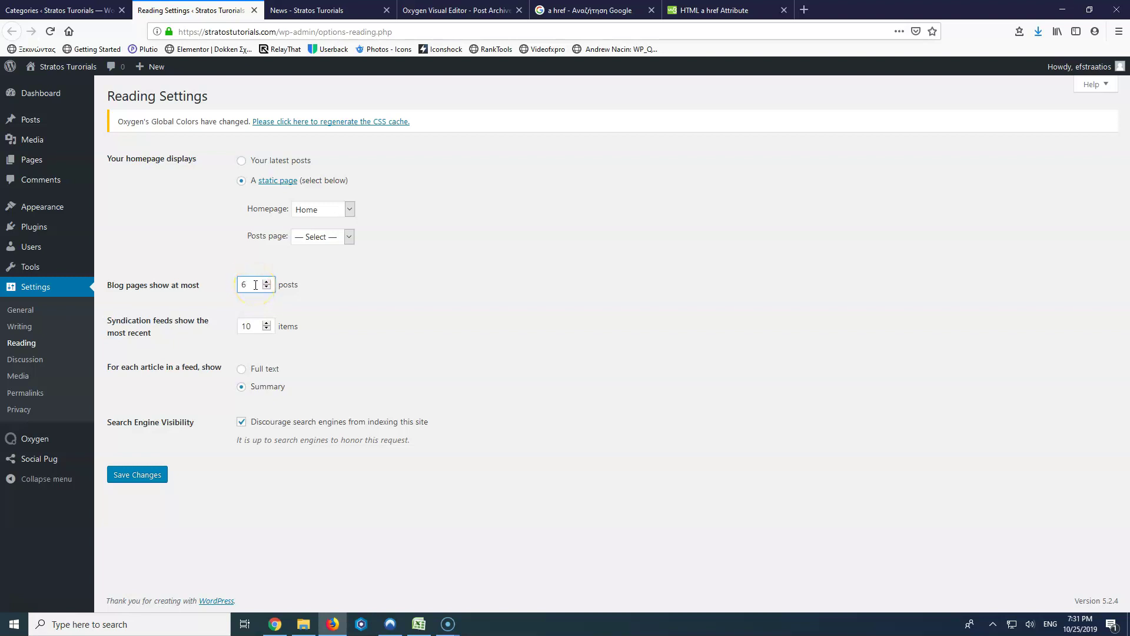
drag(253, 288, 213, 284)
click(138, 474)
click(318, 10)
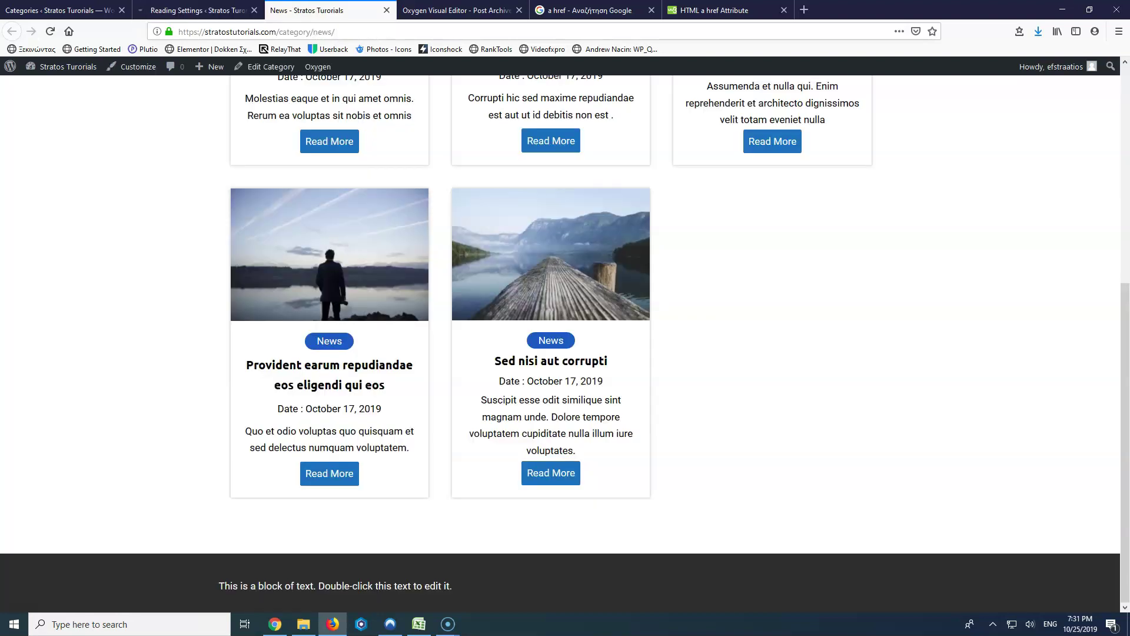
click(51, 31)
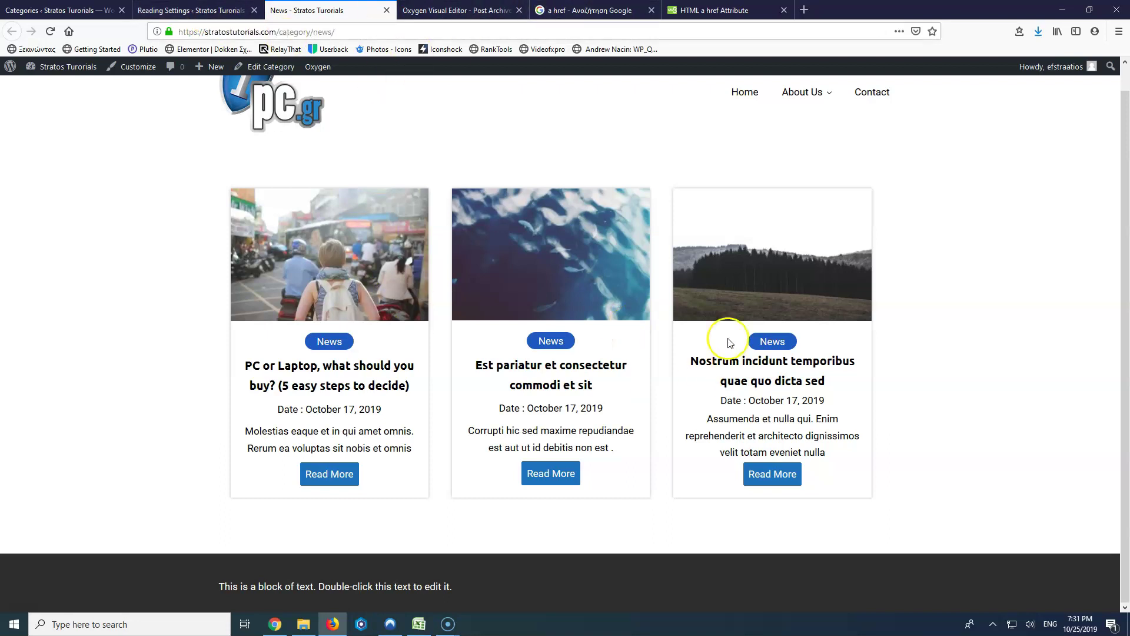
Step: In the Oxygen editor, add an Easy Posts element to the archive section below the repeater and collapse the repeater's structure
click(456, 6)
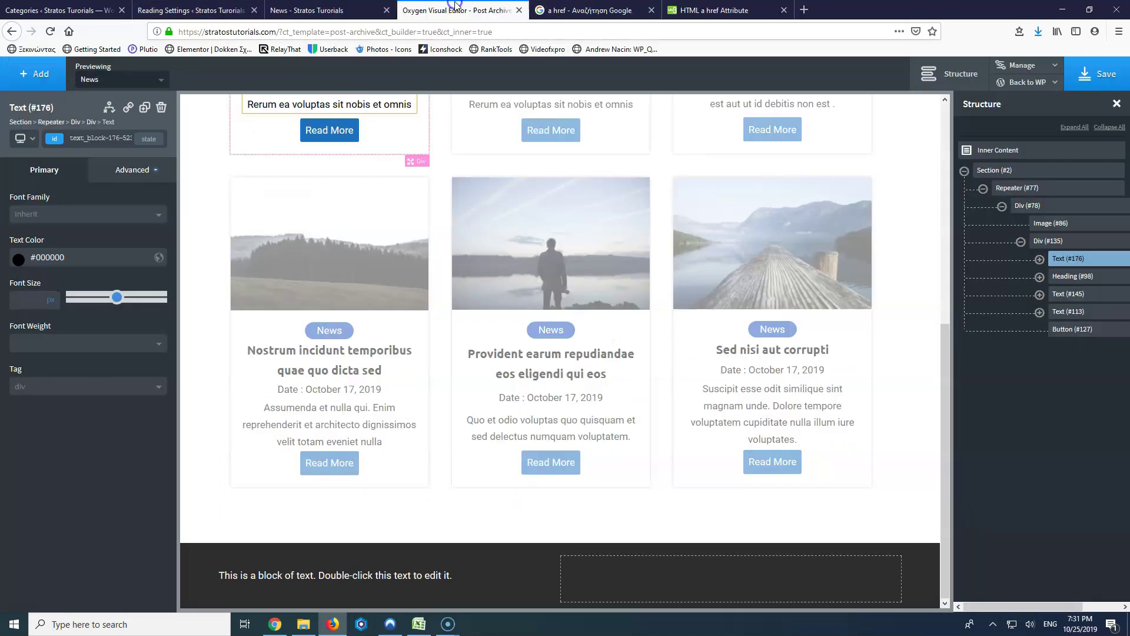
click(462, 518)
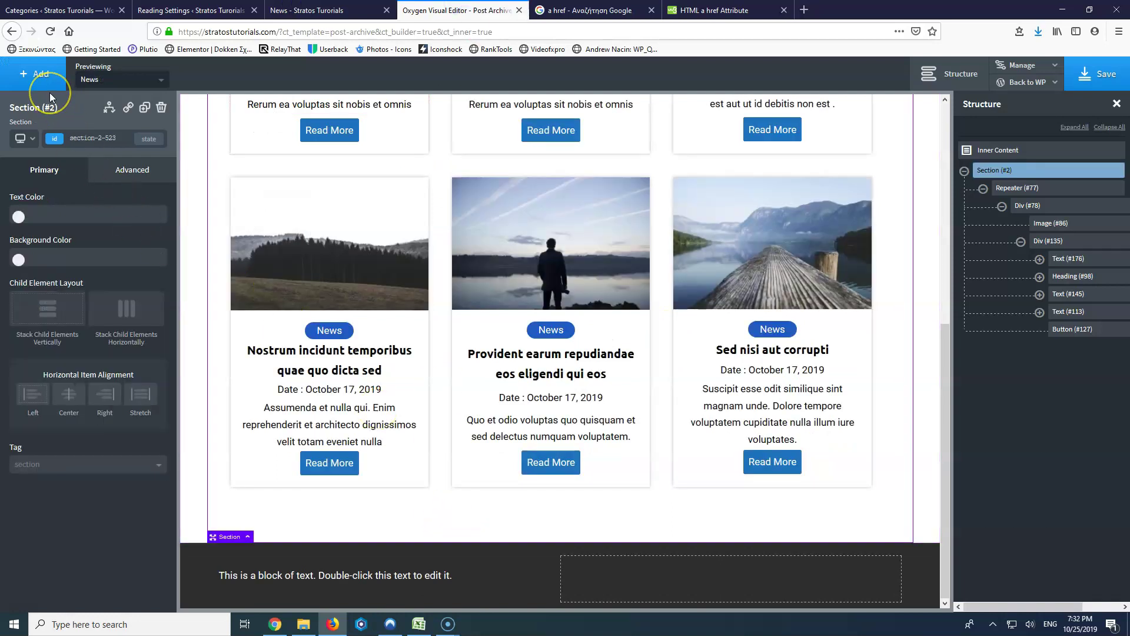
key(ctrl+1)
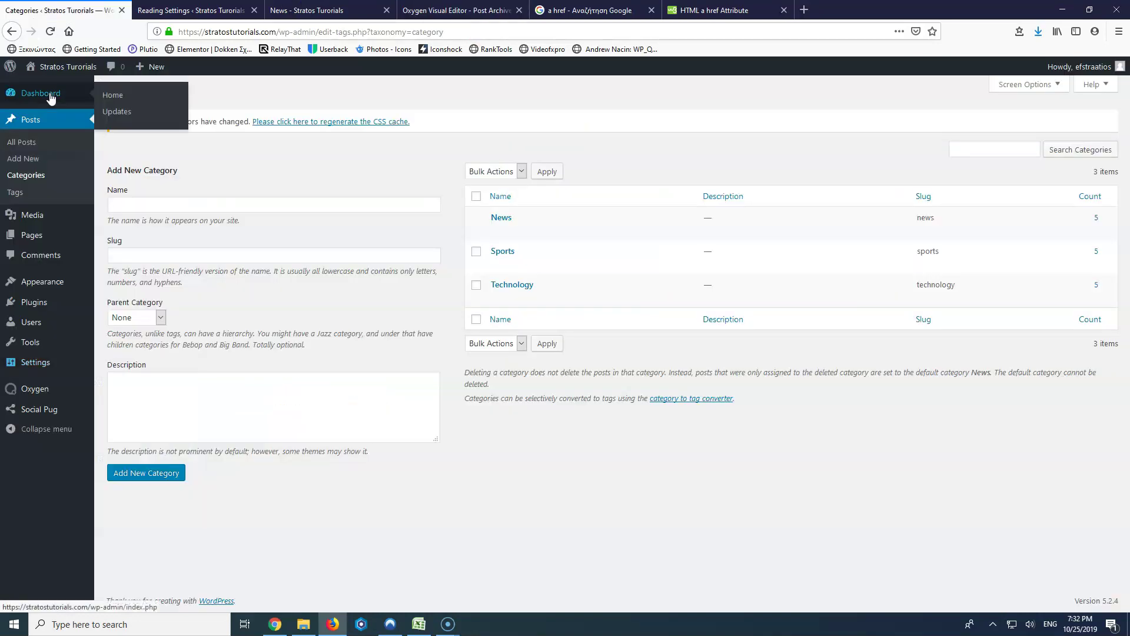
click(591, 10)
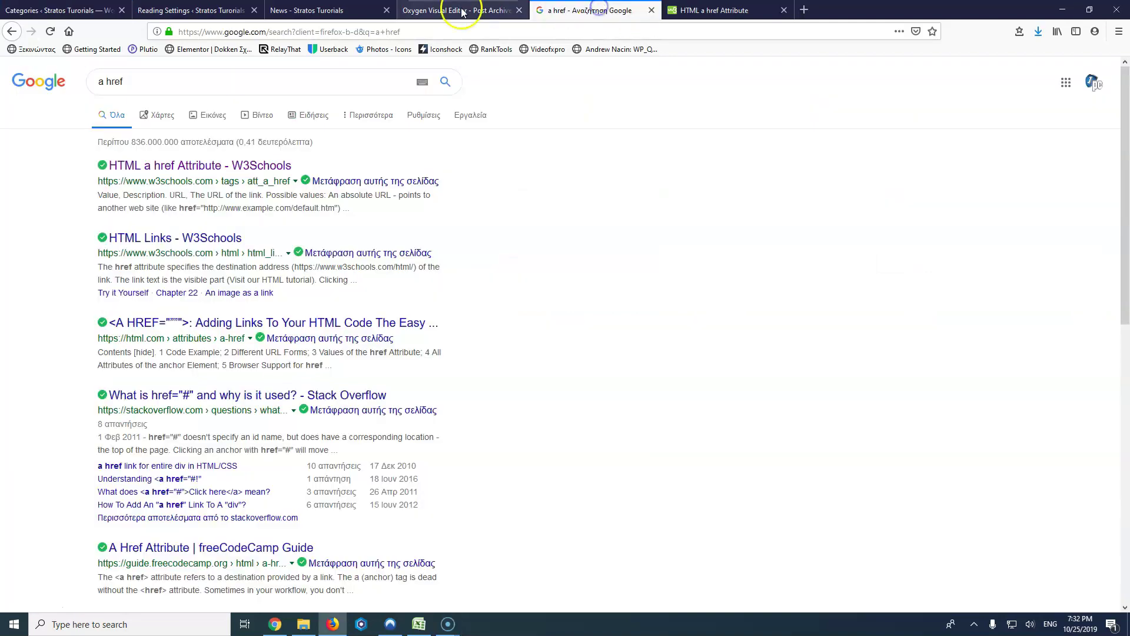
click(456, 10)
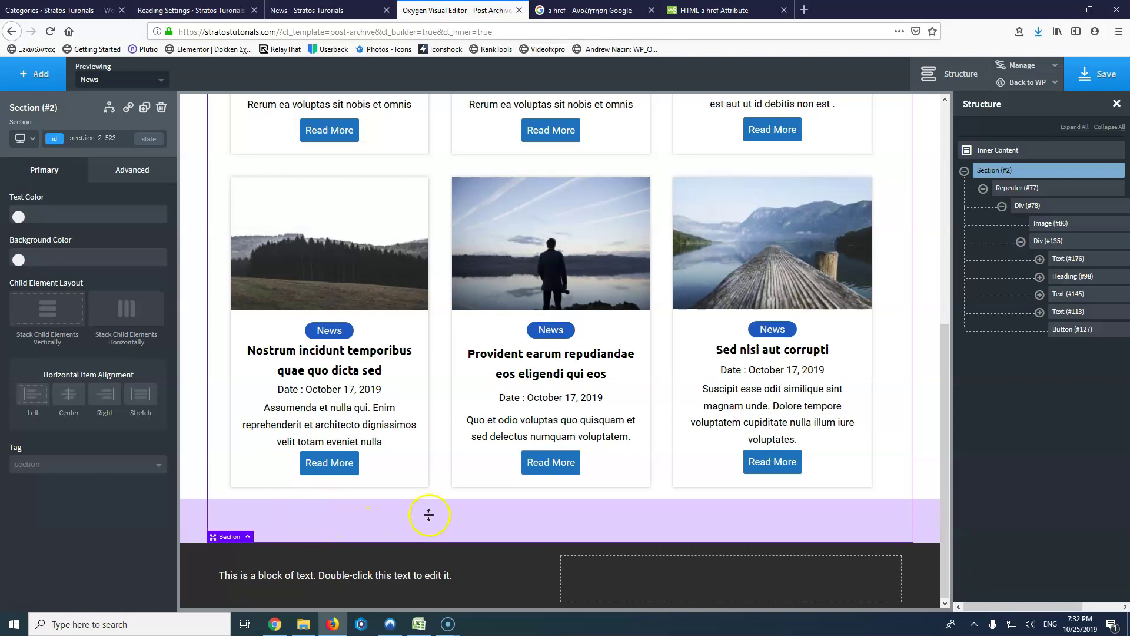
click(32, 75)
text(eas)
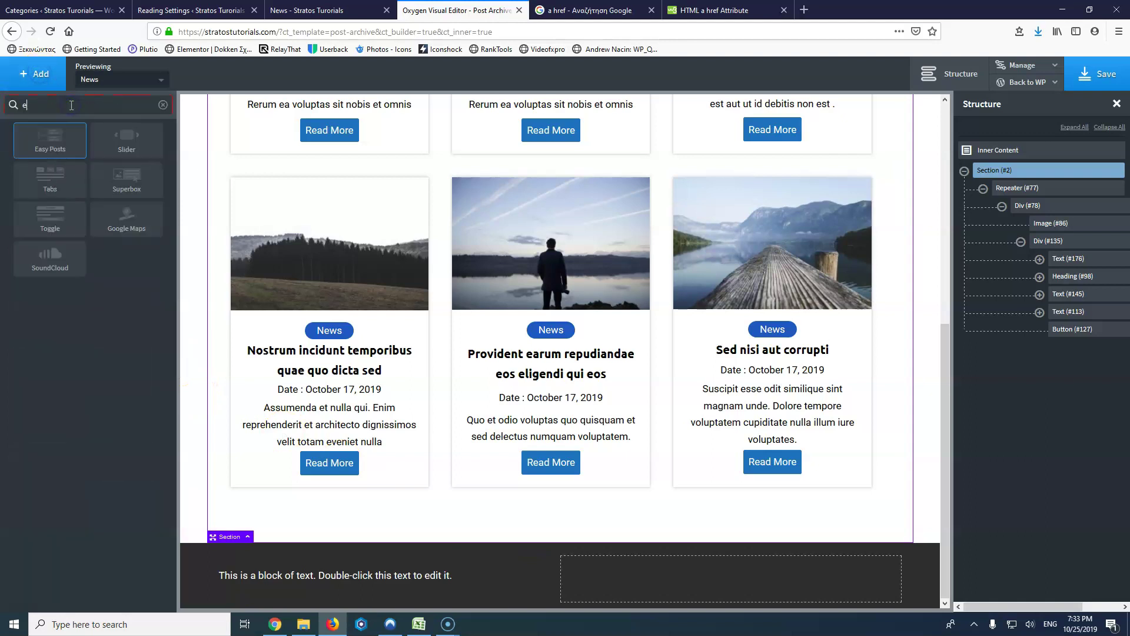
click(59, 129)
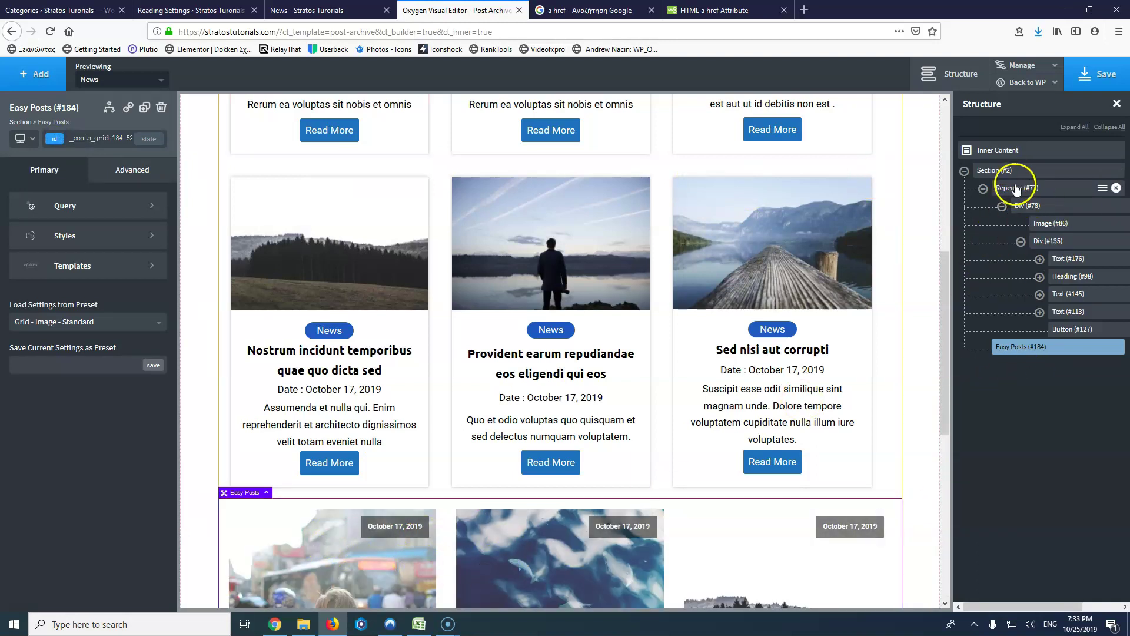
click(983, 188)
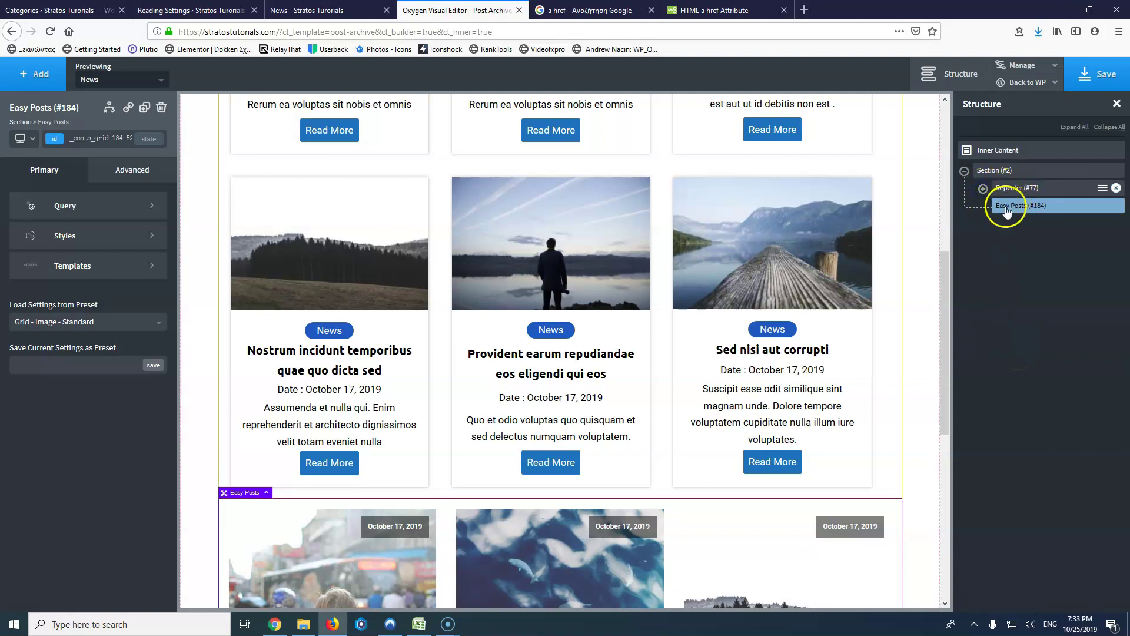
Step: Use the default WP Query for the Easy Posts element
scroll(448, 512, down, 4)
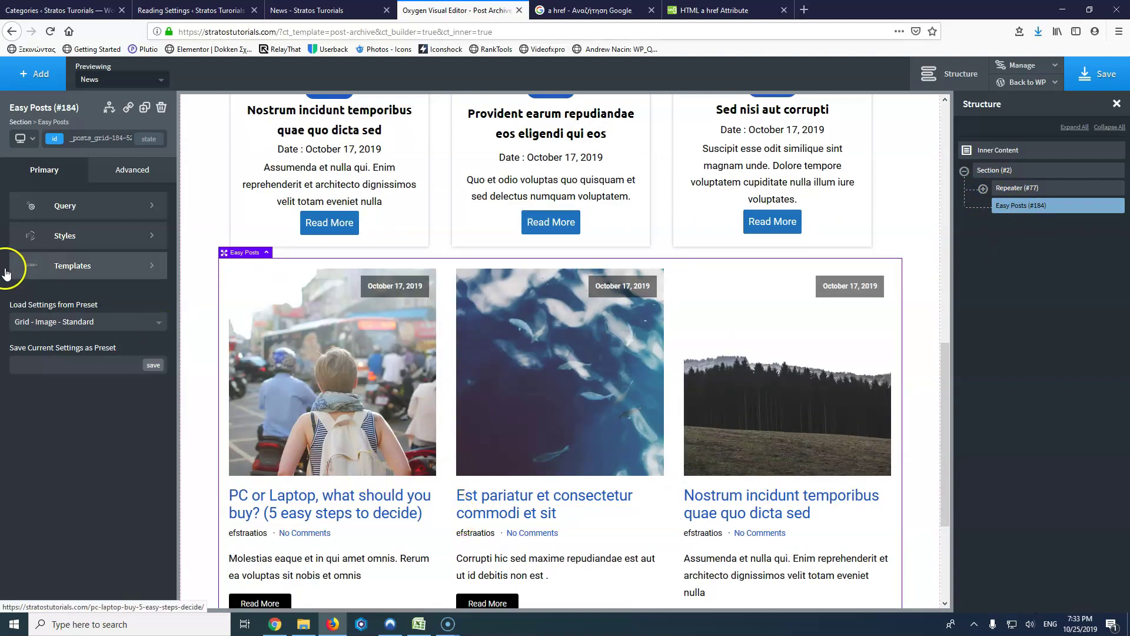
click(80, 209)
click(39, 253)
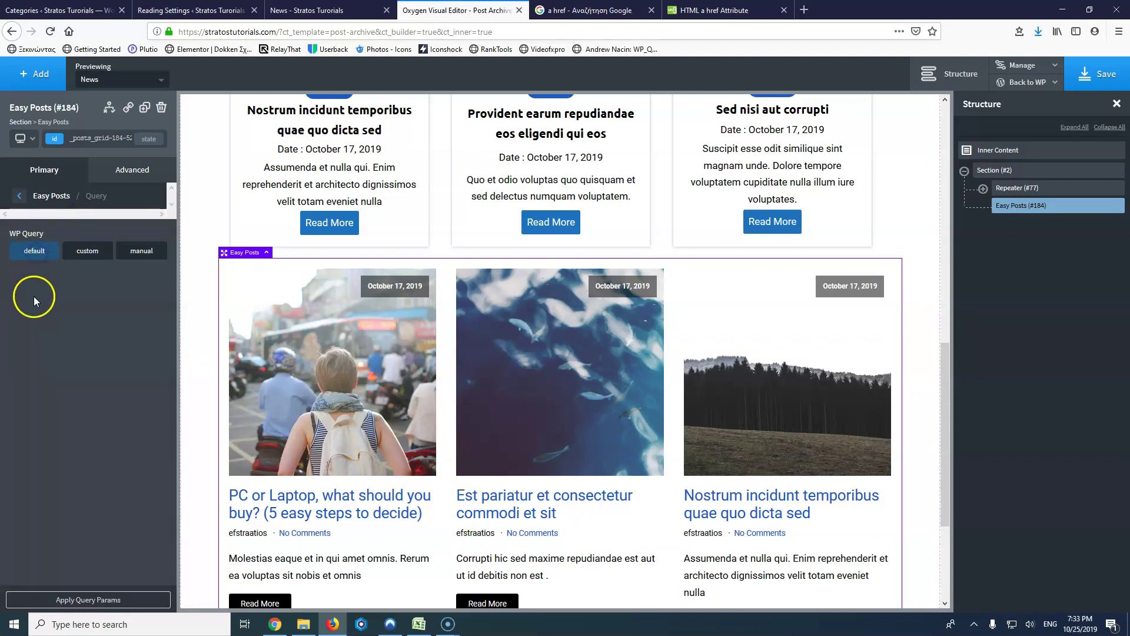
click(18, 196)
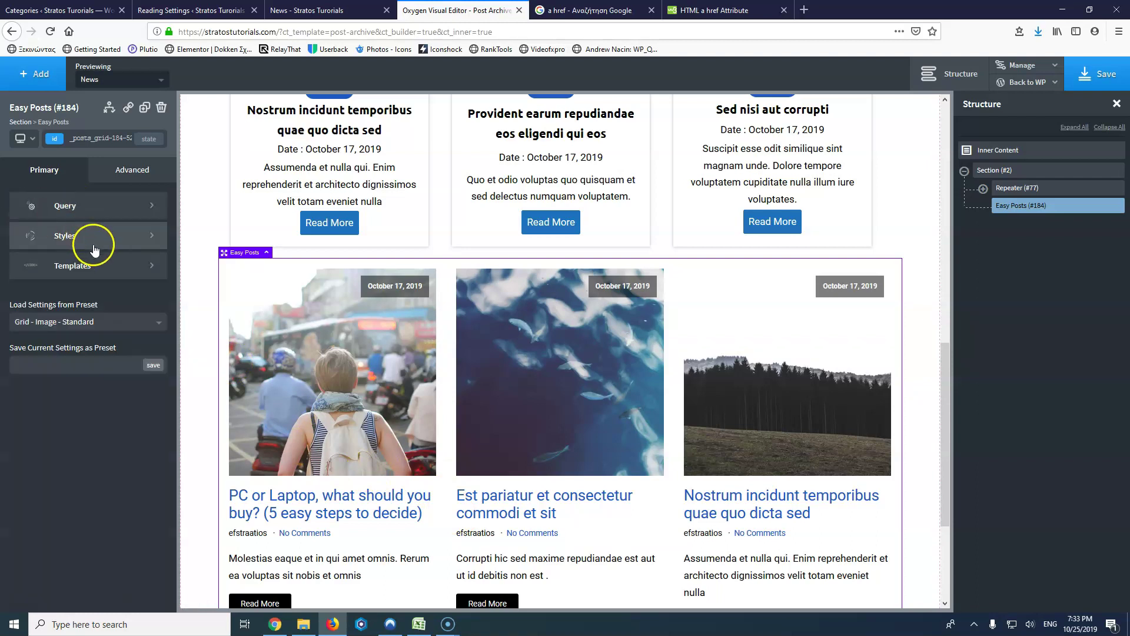
Step: Clear all code from the Easy Posts element's PHP template and apply the change
click(90, 264)
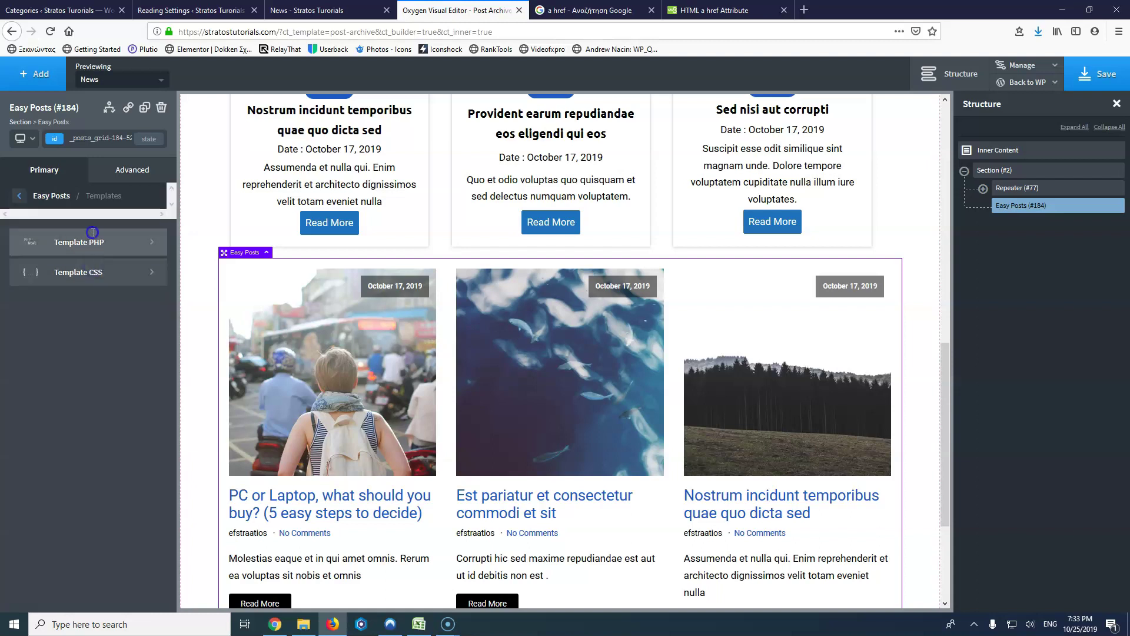
click(91, 238)
key(ctrl+a)
key(BackSpace)
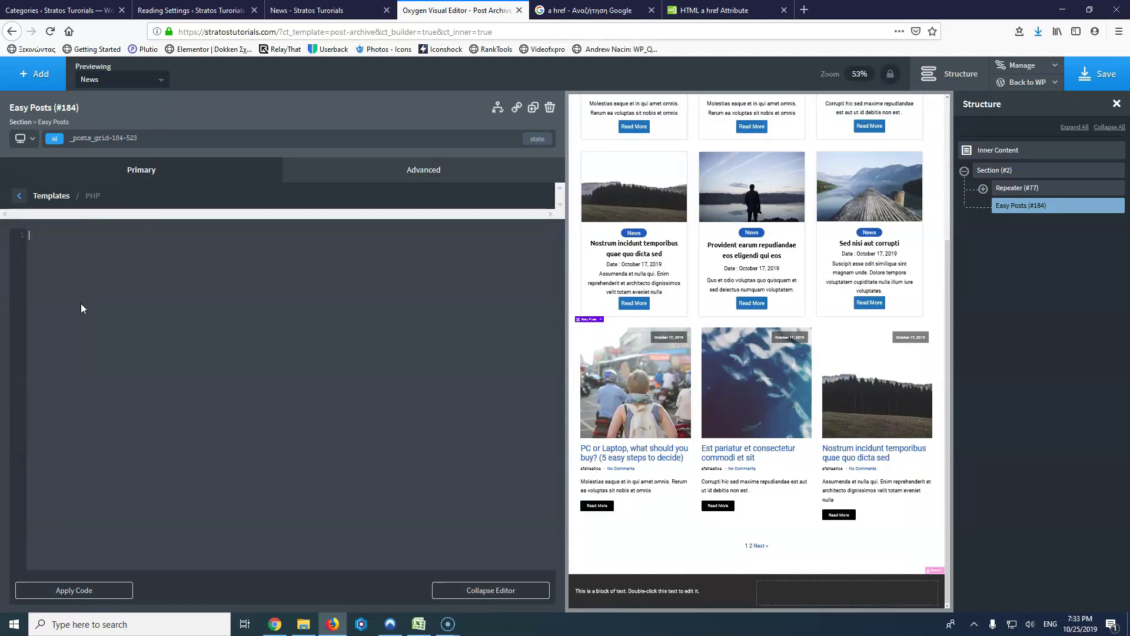
click(70, 589)
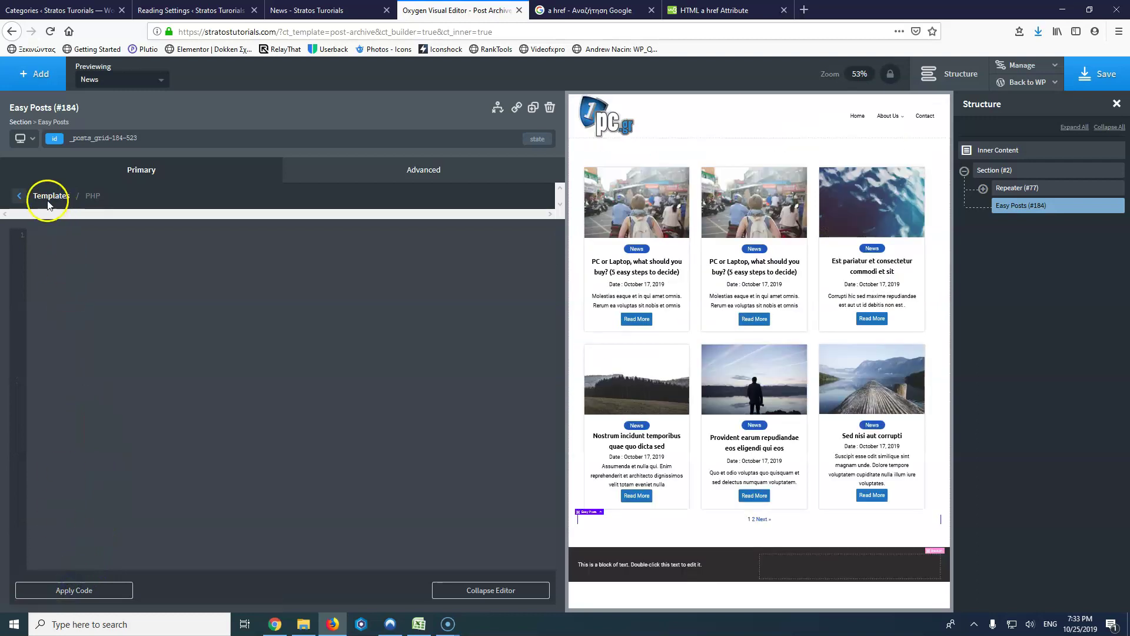
Step: Clear all code from the Easy Posts element's CSS template, apply the change and save the archive template
click(21, 197)
click(103, 285)
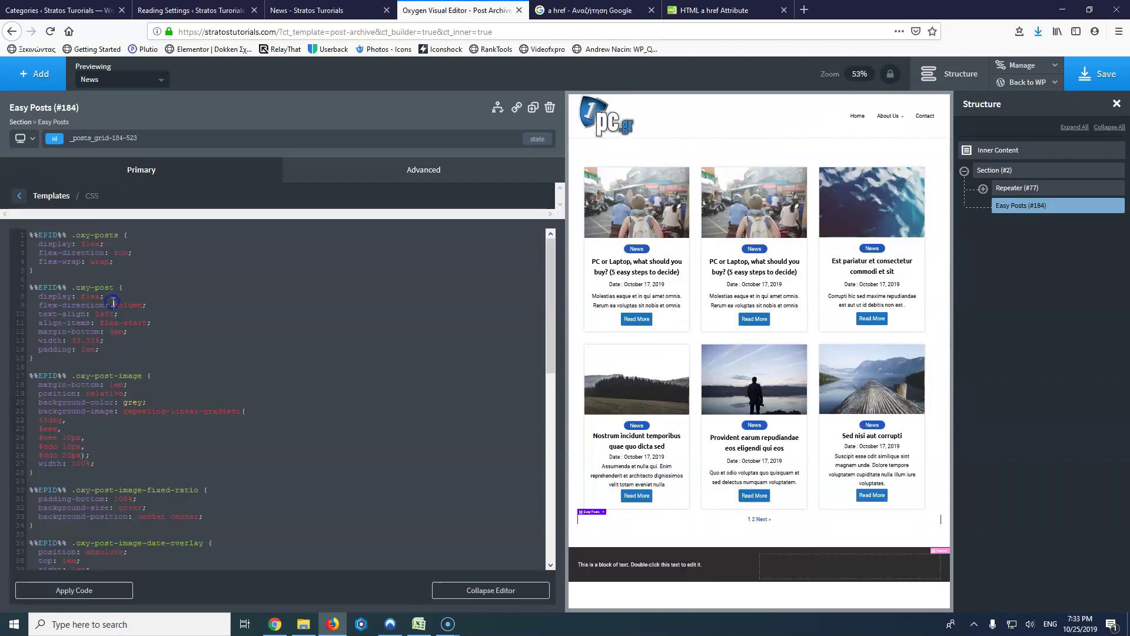
key(BackSpace)
click(83, 588)
click(1100, 73)
Step: Reload the live News category page and test the pagination by going to the second page and back
click(318, 10)
click(50, 31)
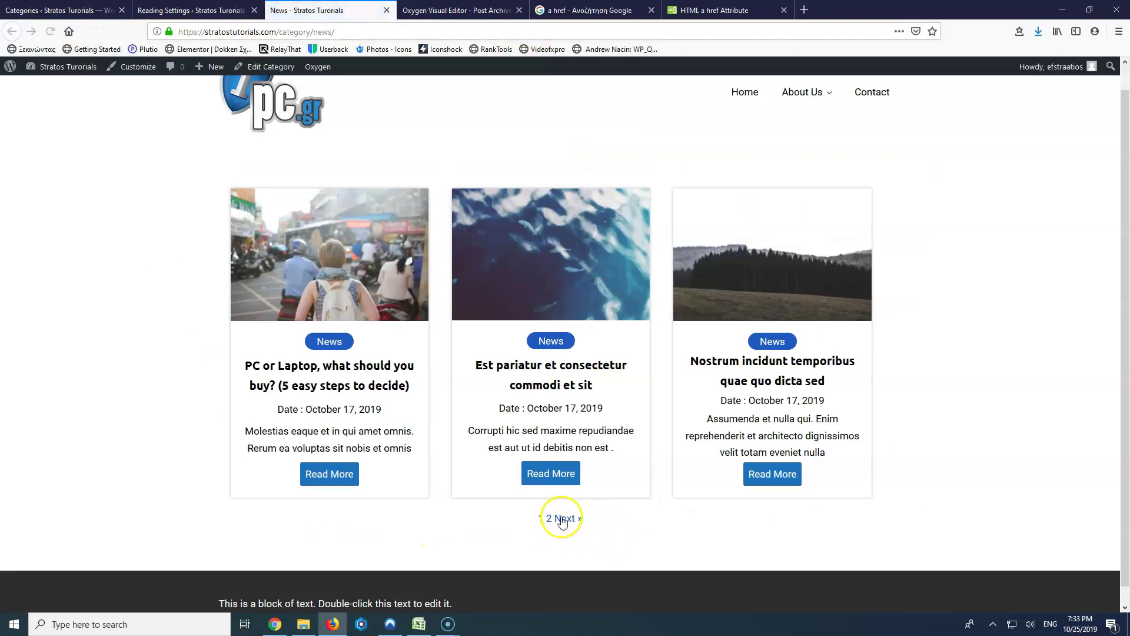
click(564, 519)
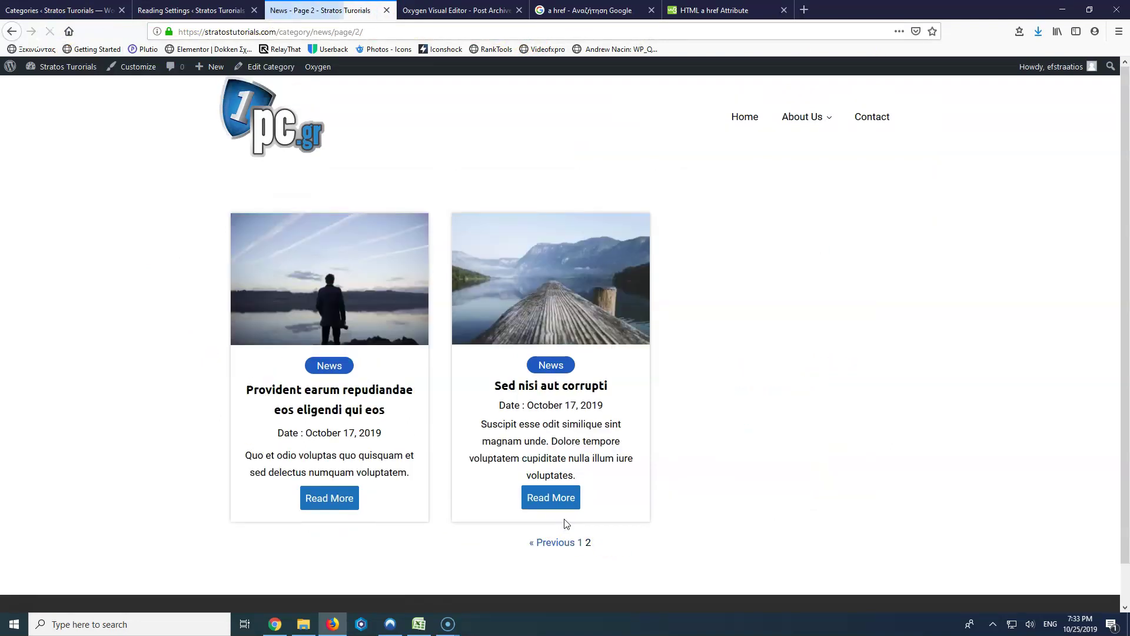
click(544, 542)
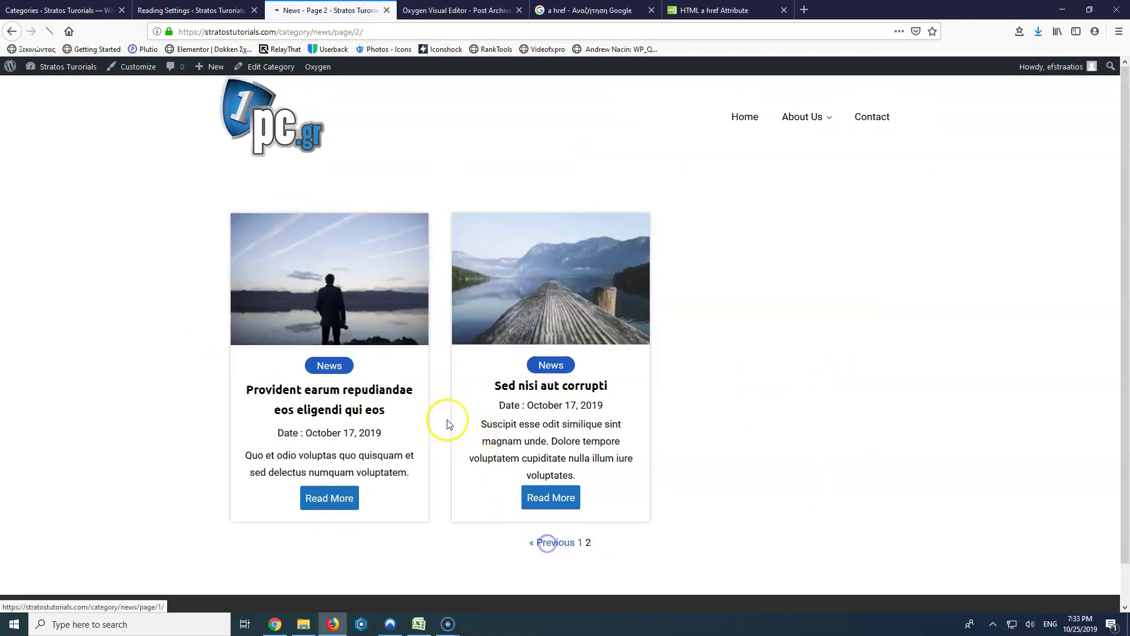
Step: In the WordPress Reading settings, limit blog pages to 6 posts, save the changes and check the reloaded News category page
click(191, 10)
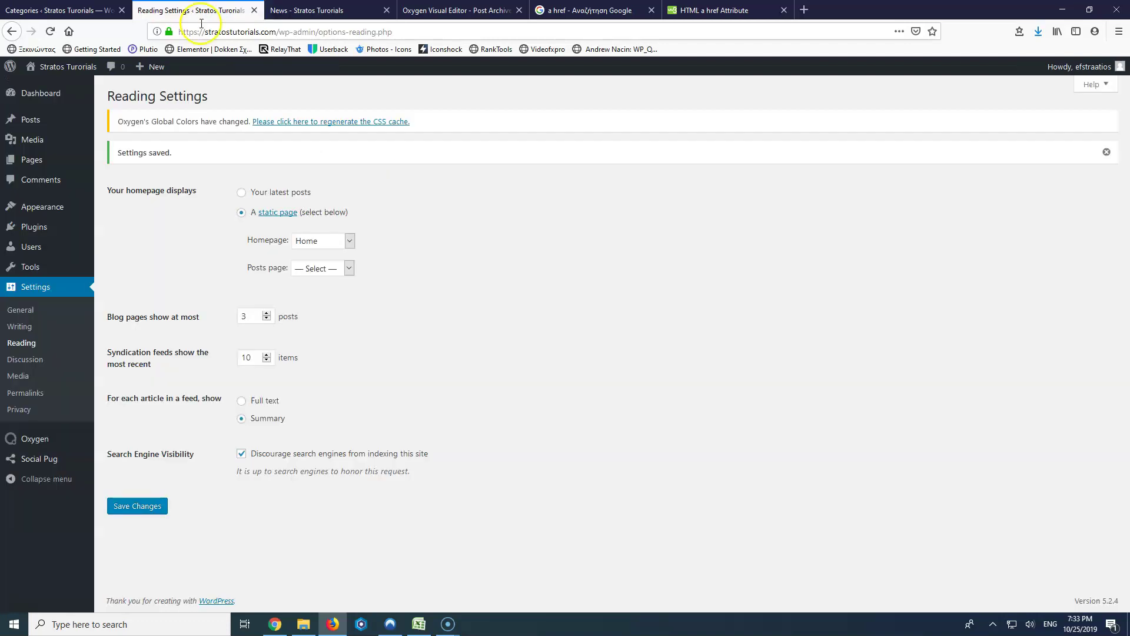
drag(250, 316, 216, 316)
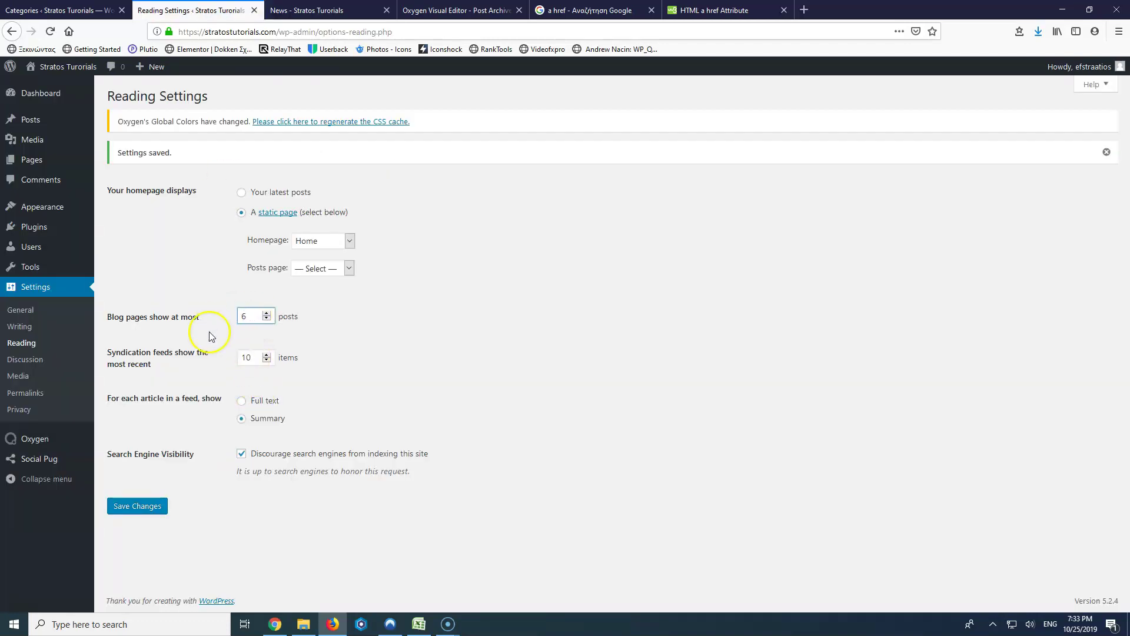
click(118, 516)
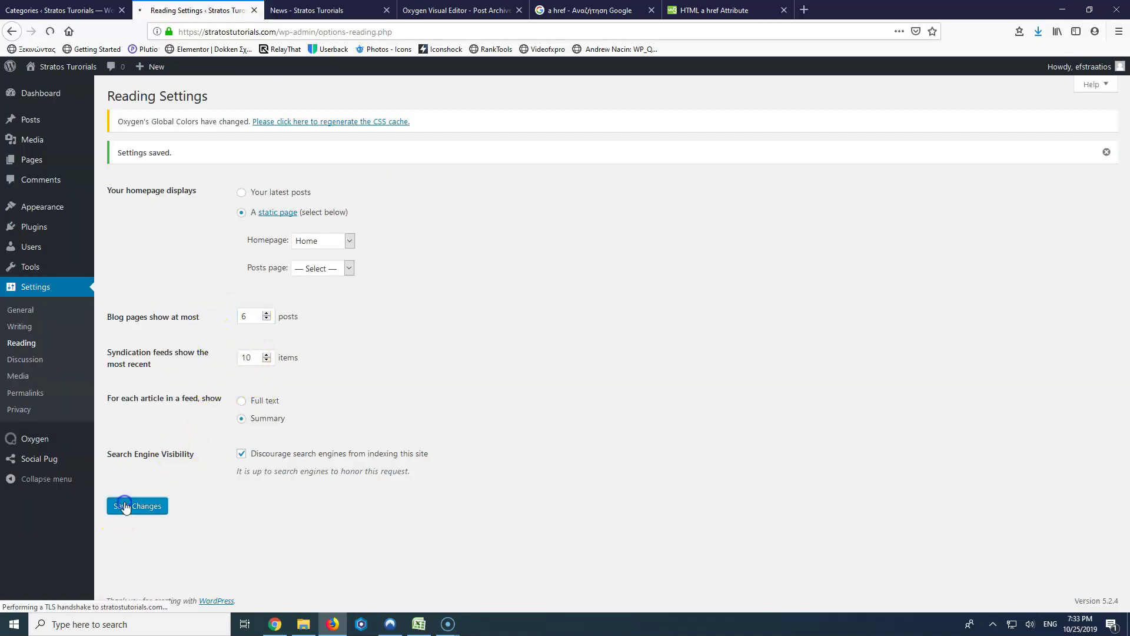
click(315, 12)
click(50, 31)
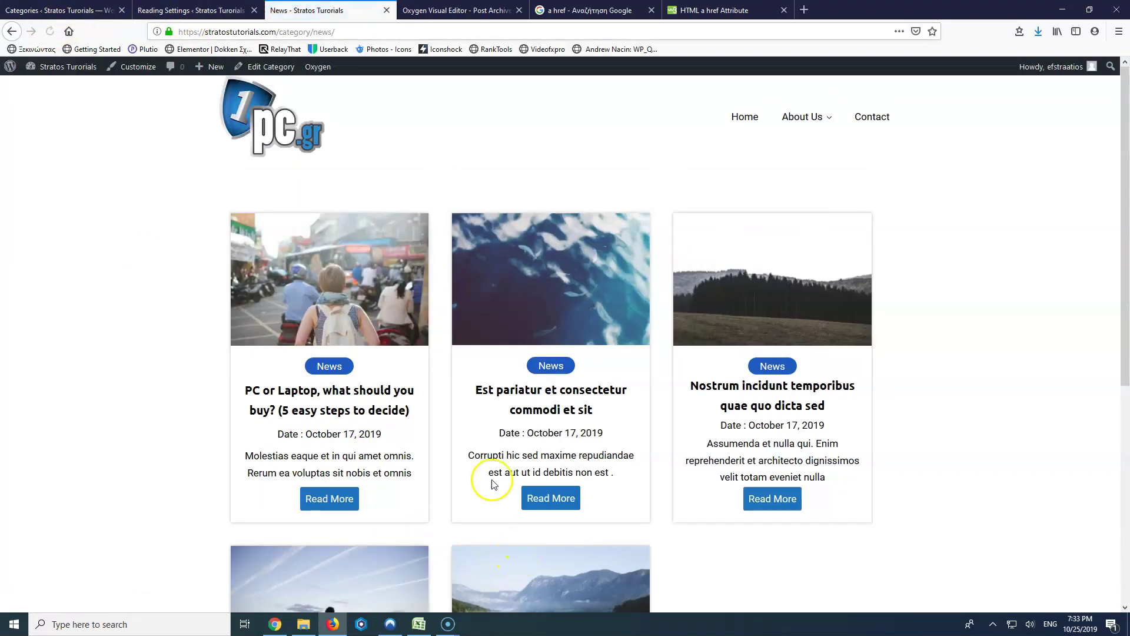
scroll(493, 482, down, 5)
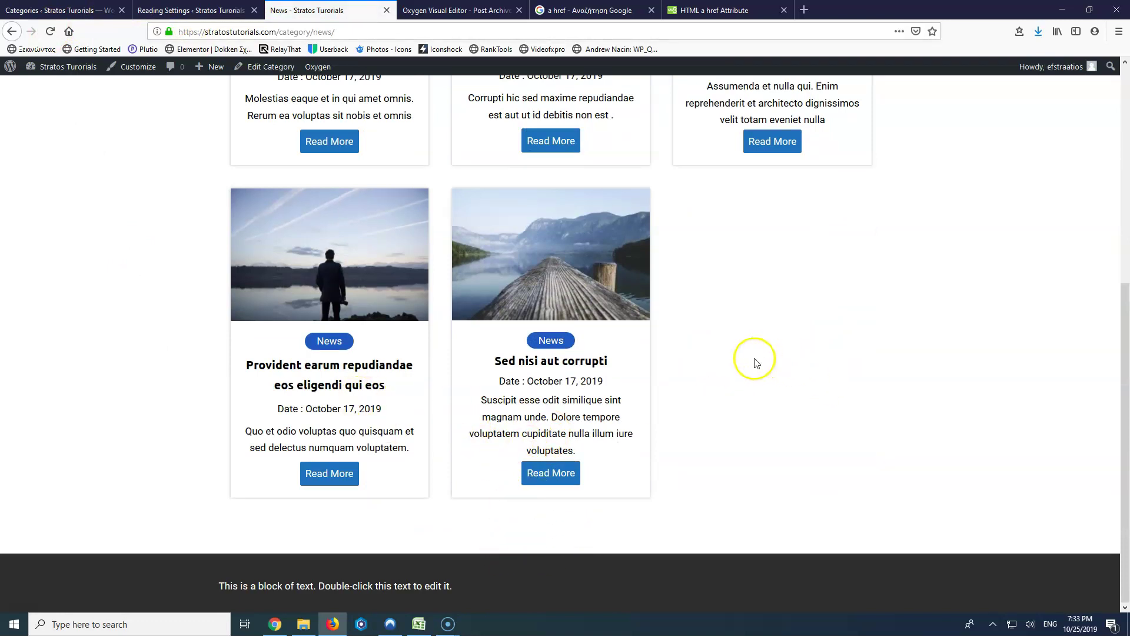
Step: In the Oxygen editor, review the Easy Posts element's query and template settings and collapse the expanded code editor
click(436, 10)
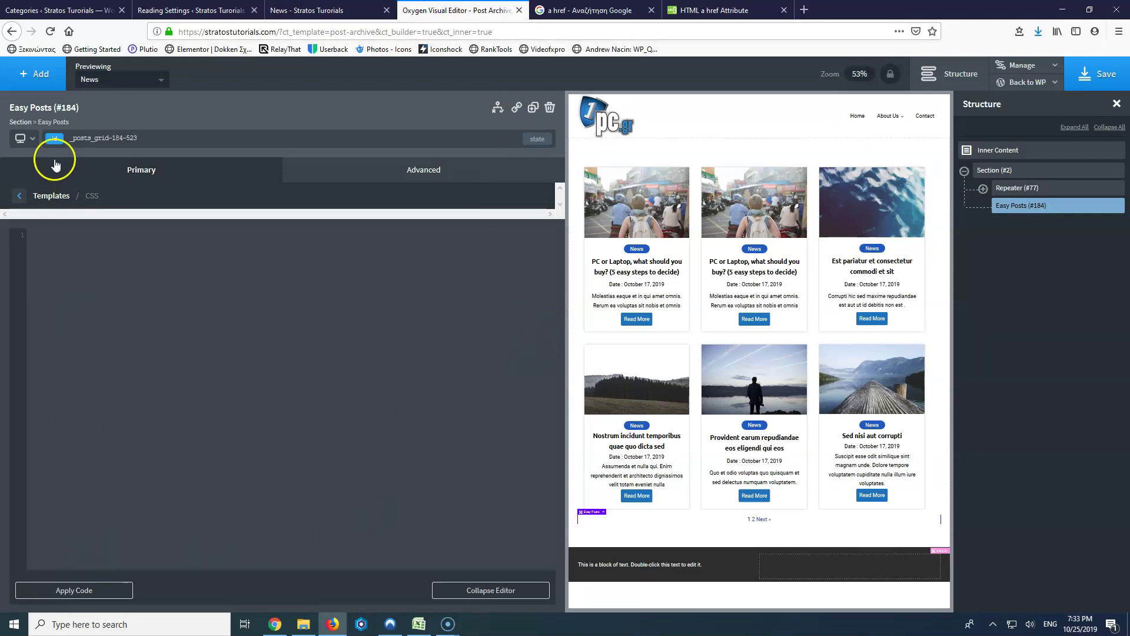
click(18, 196)
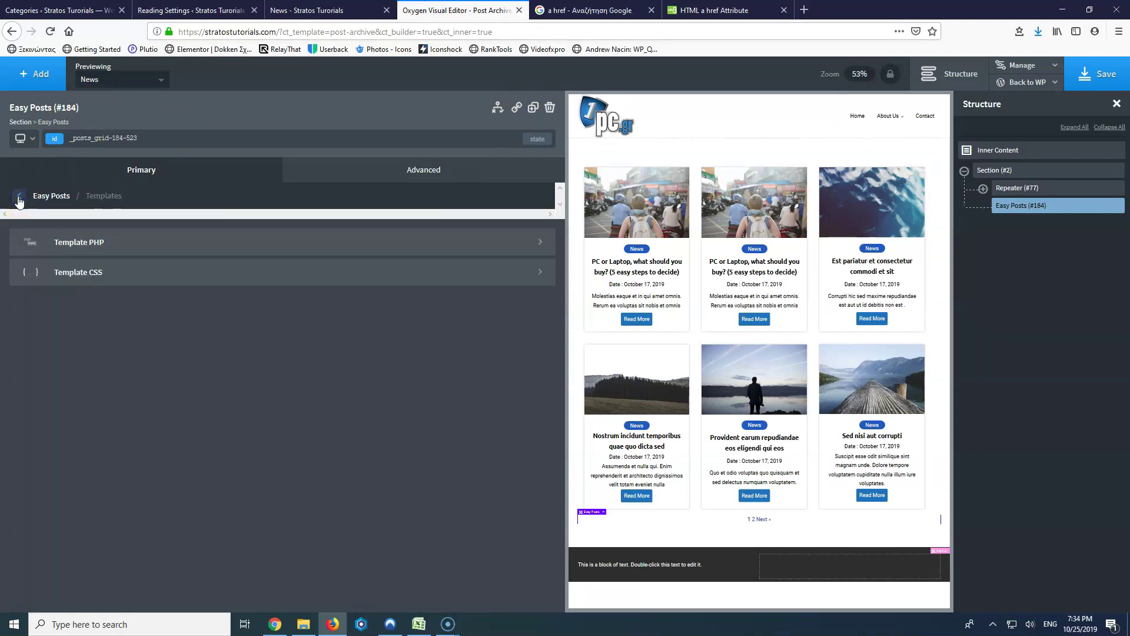
click(18, 198)
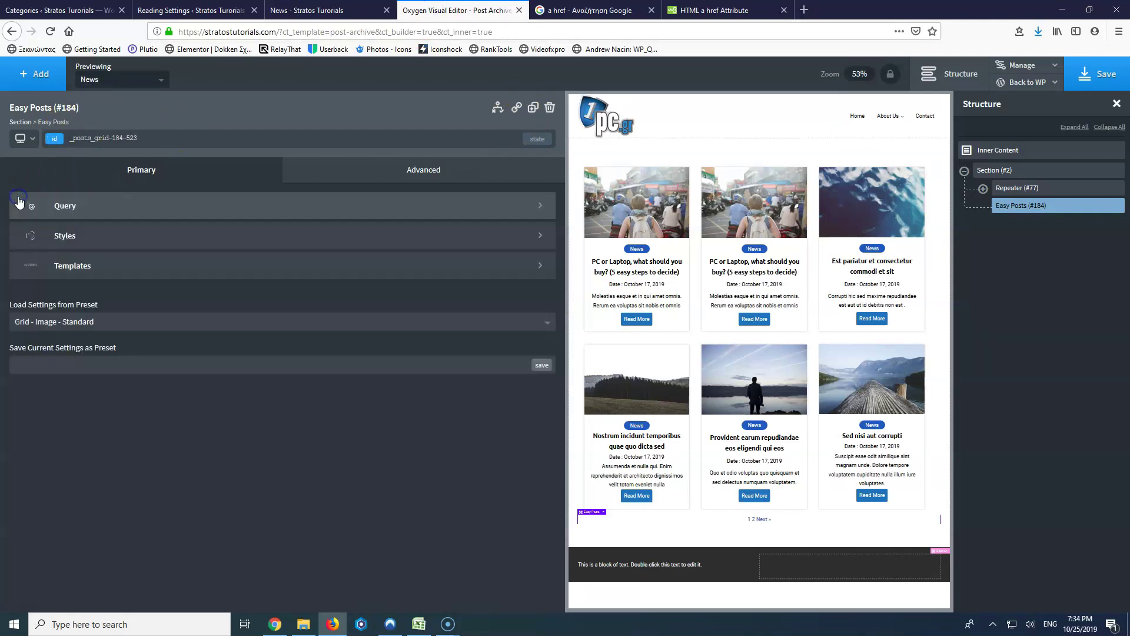
click(138, 211)
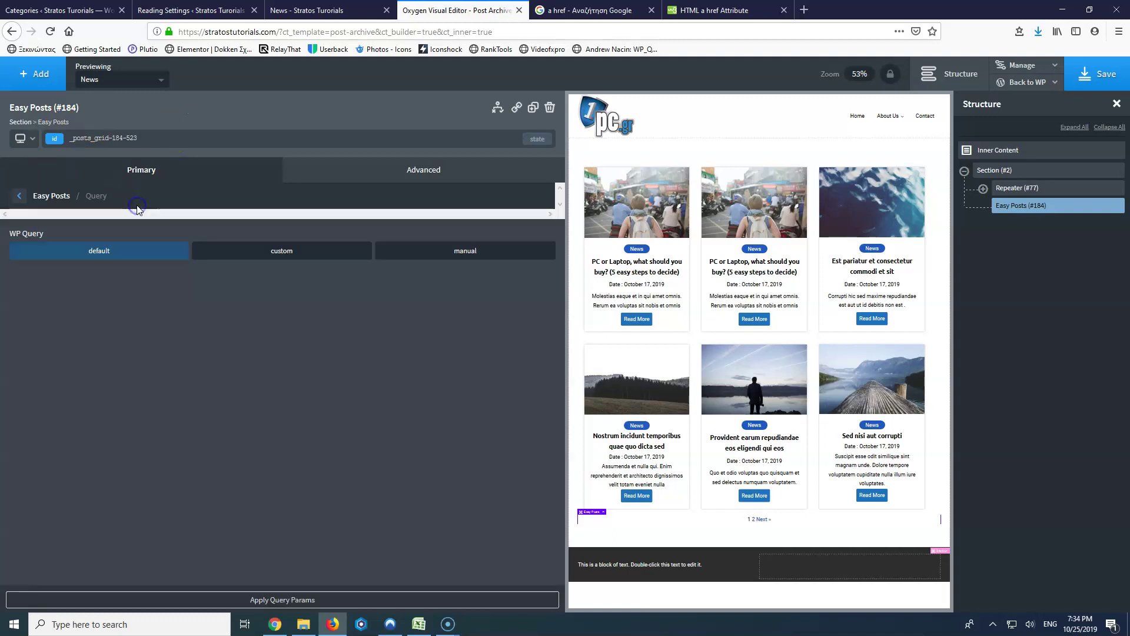
click(20, 199)
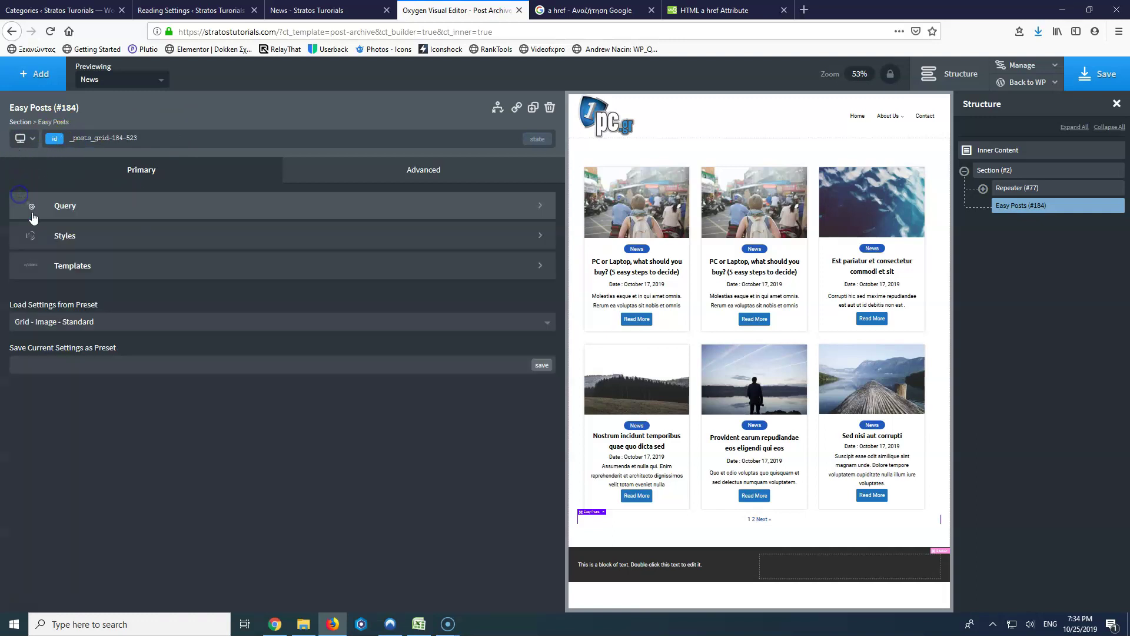
click(196, 272)
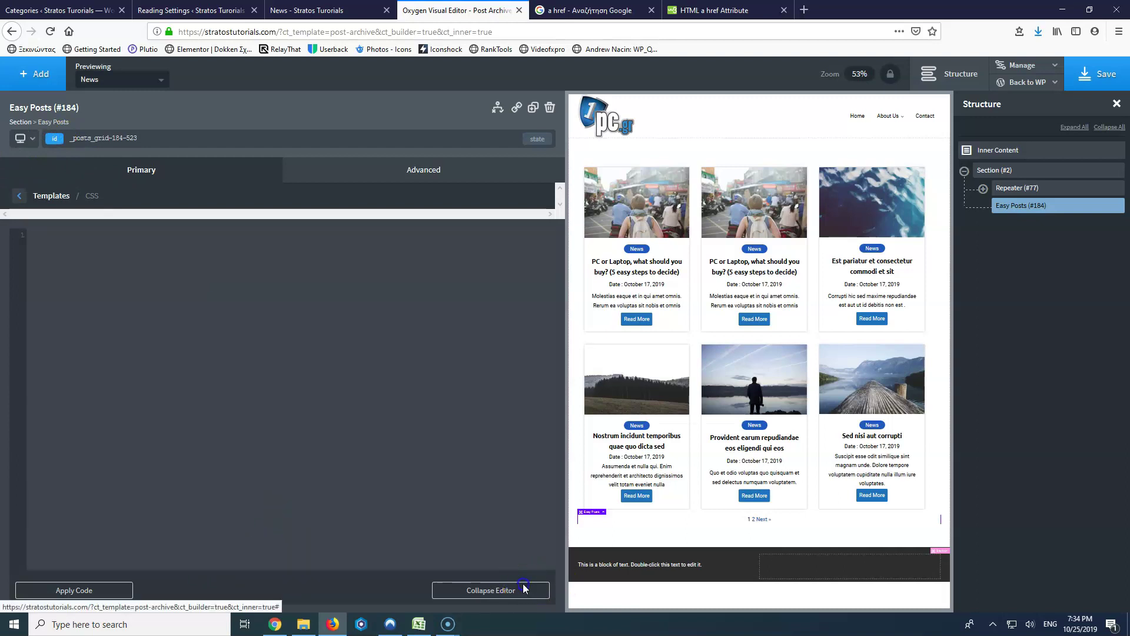
click(523, 589)
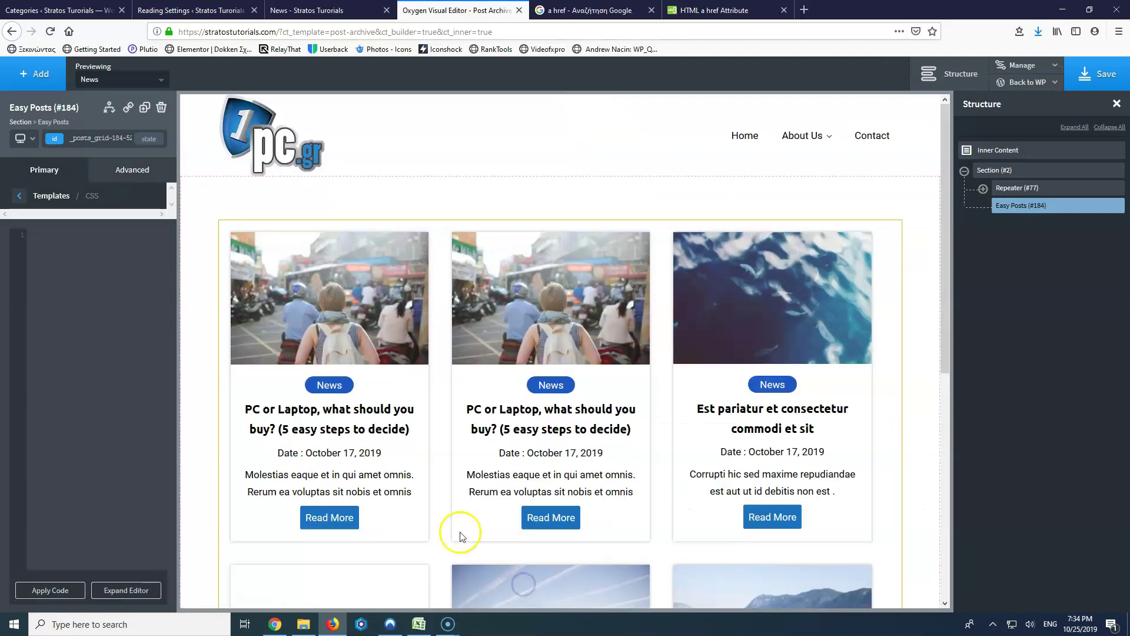
click(21, 195)
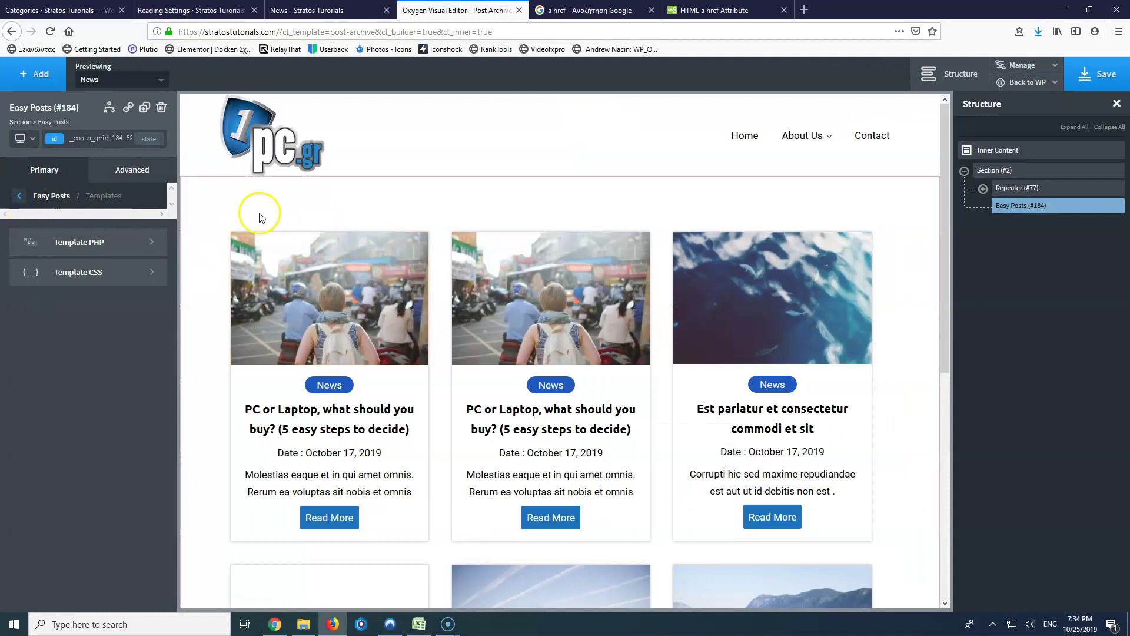
Step: Save the archive template and reload the live News category page
key(ctrl+s)
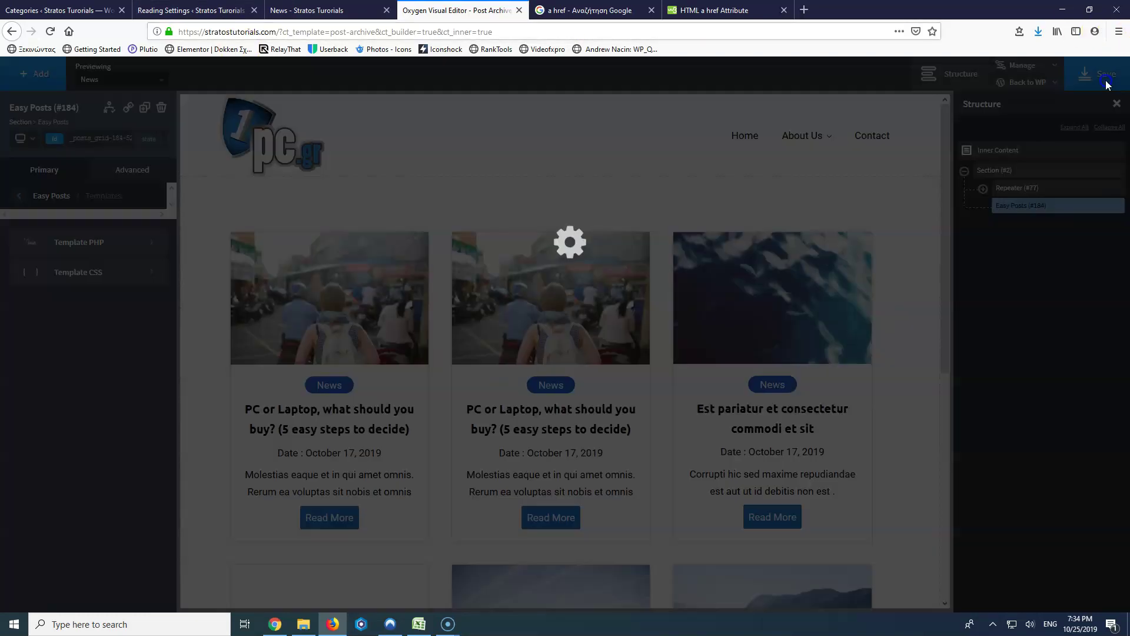
click(331, 11)
click(50, 31)
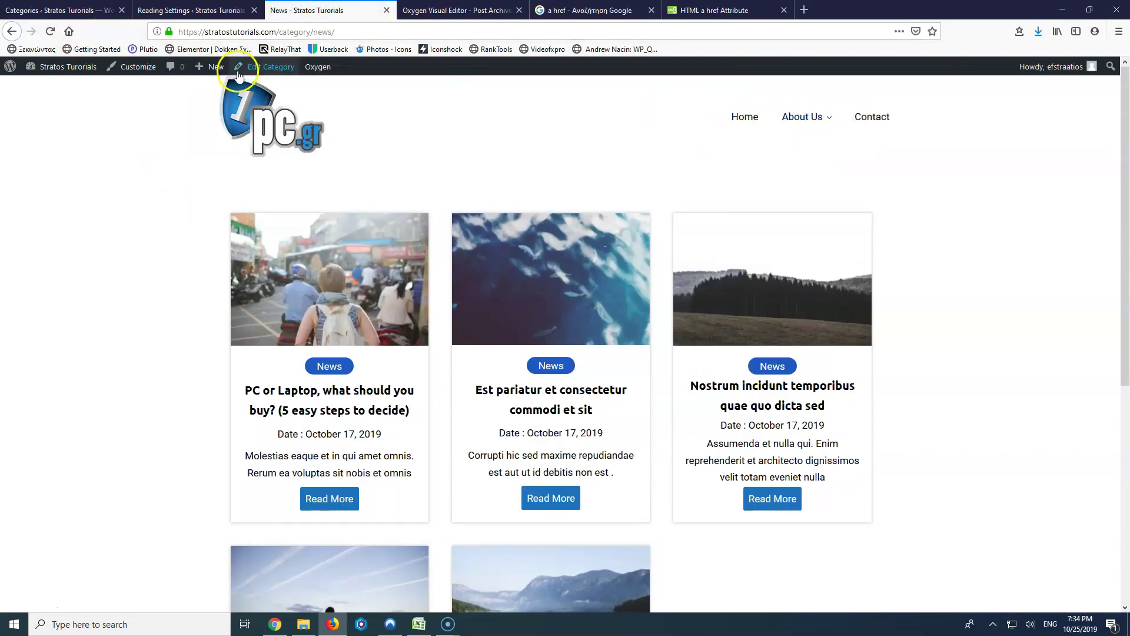
Step: Open the WordPress menu "main" for editing and make the Services sub item a top-level item
click(191, 9)
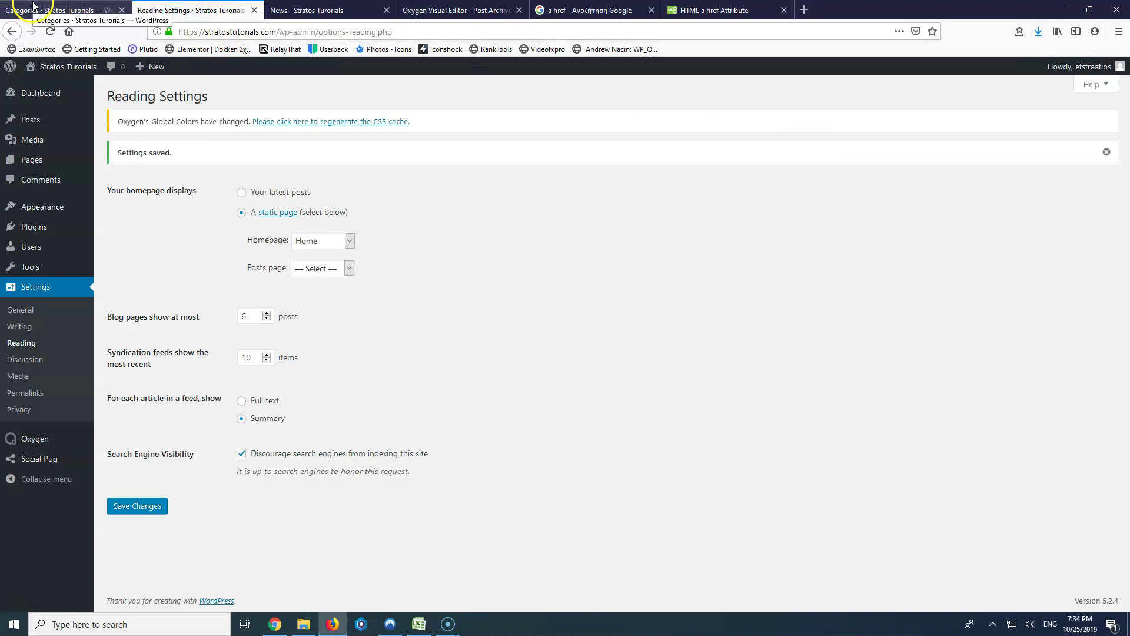
mouse_move(44, 209)
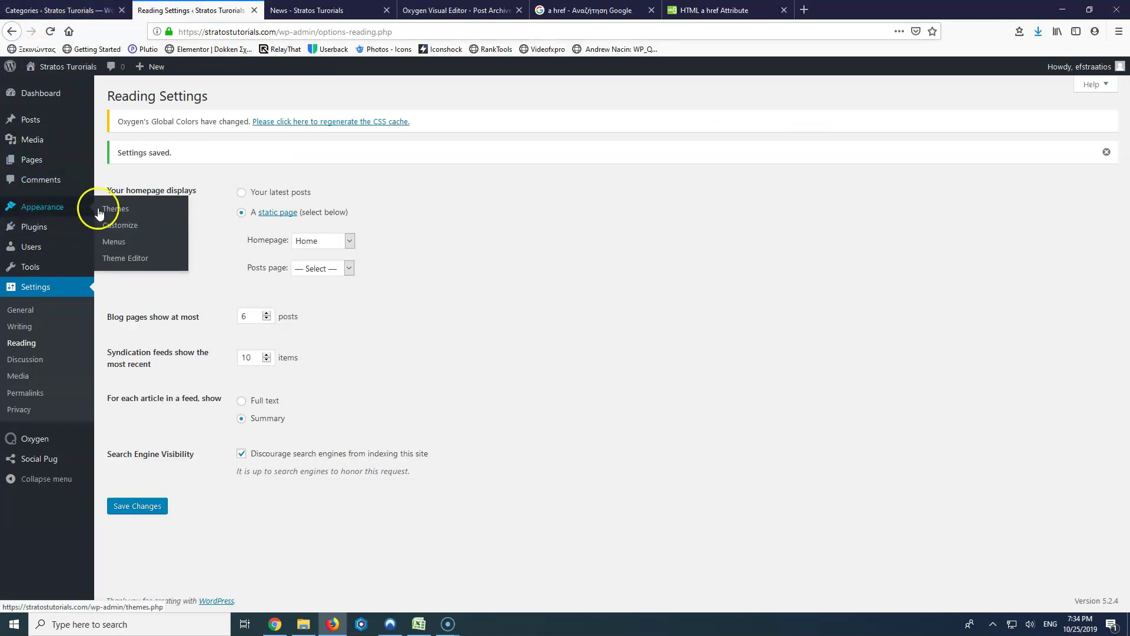
click(114, 242)
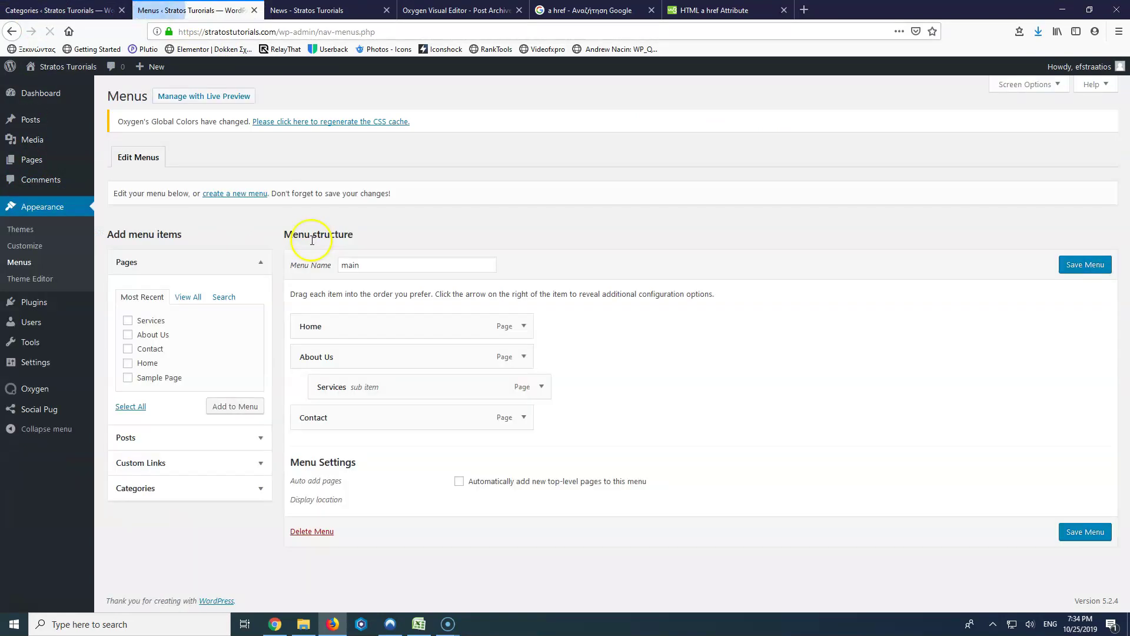
drag(410, 398, 335, 386)
Step: Add the News, Sports and Technology categories to the main menu and save it
click(156, 488)
click(129, 396)
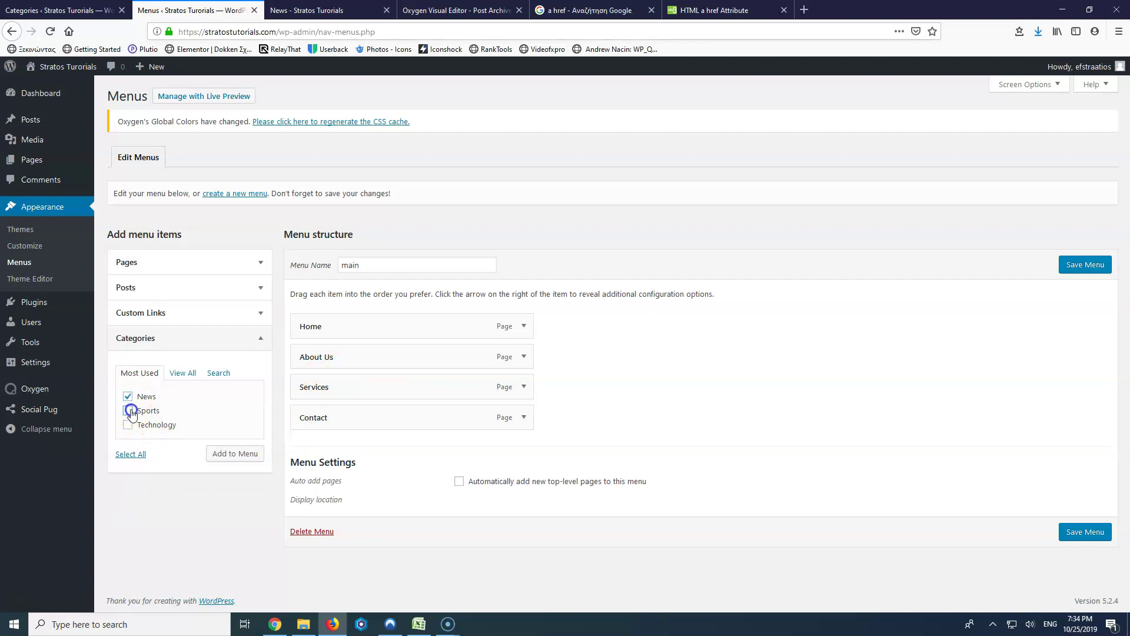
click(235, 453)
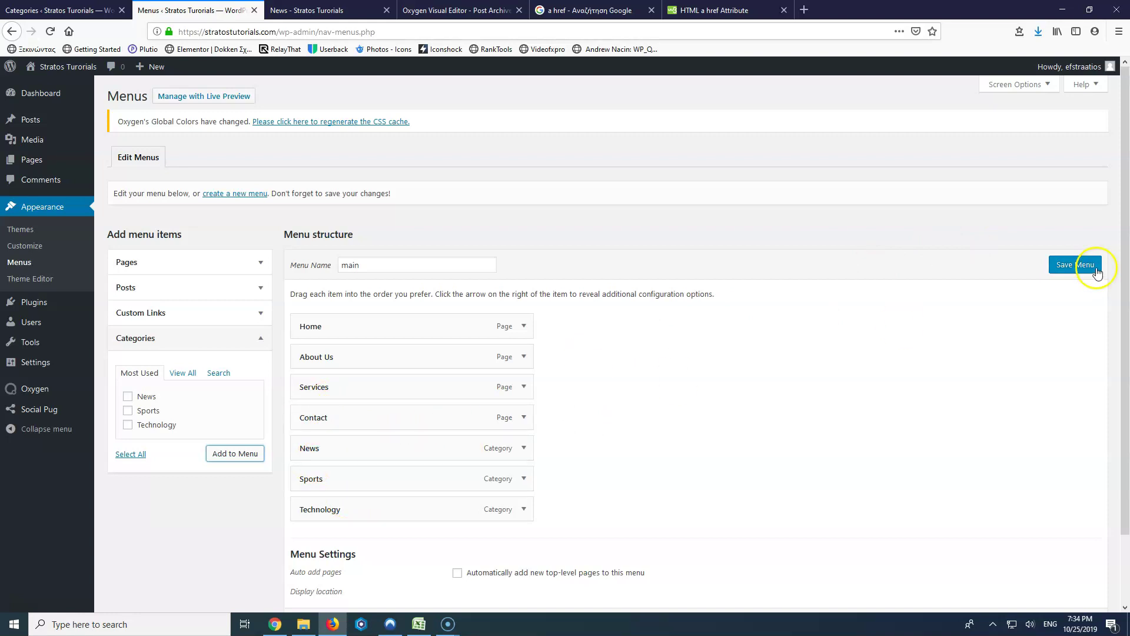
click(1075, 266)
Step: Reload the live News category page and try the links in the updated navigation menu
click(318, 10)
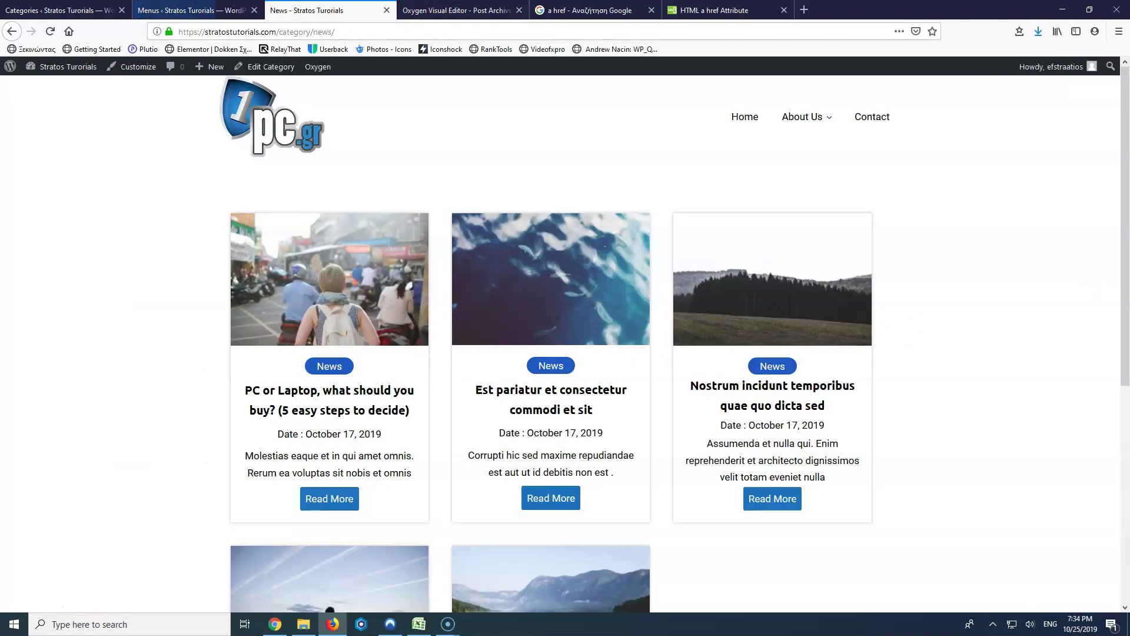
click(51, 32)
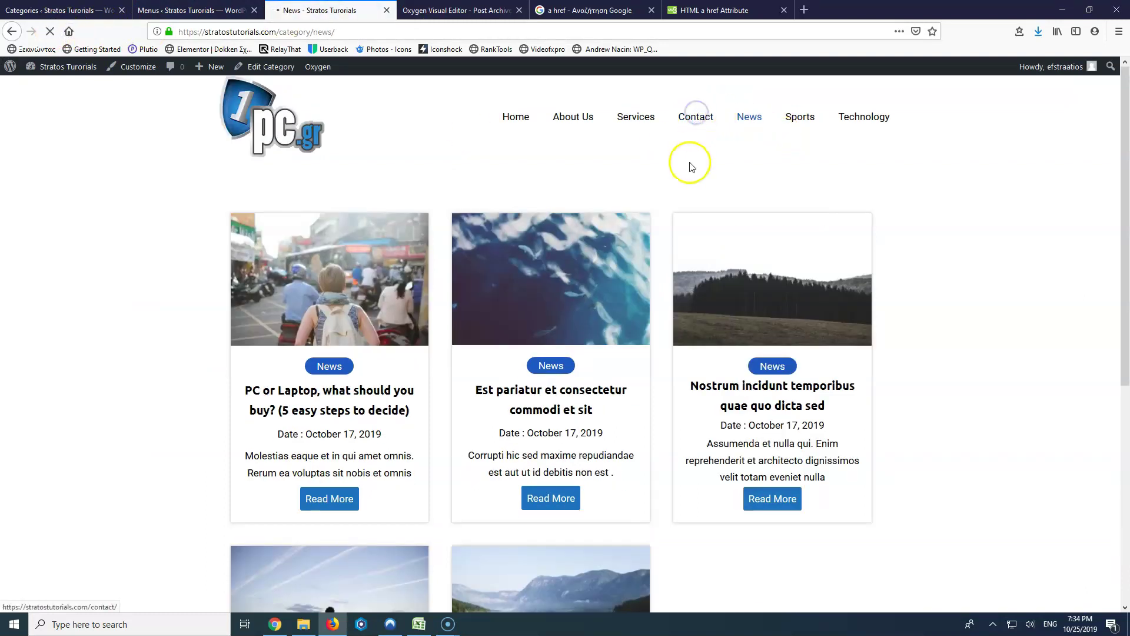
click(696, 118)
click(747, 117)
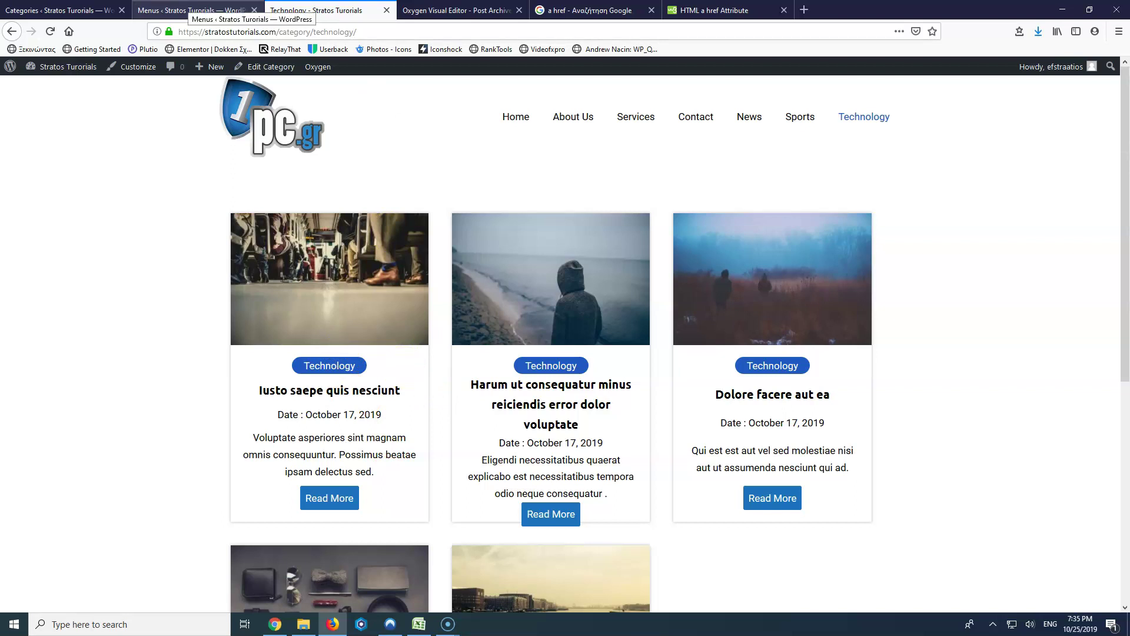
Step: Create a new WordPress page titled "Blog" and publish it
click(192, 10)
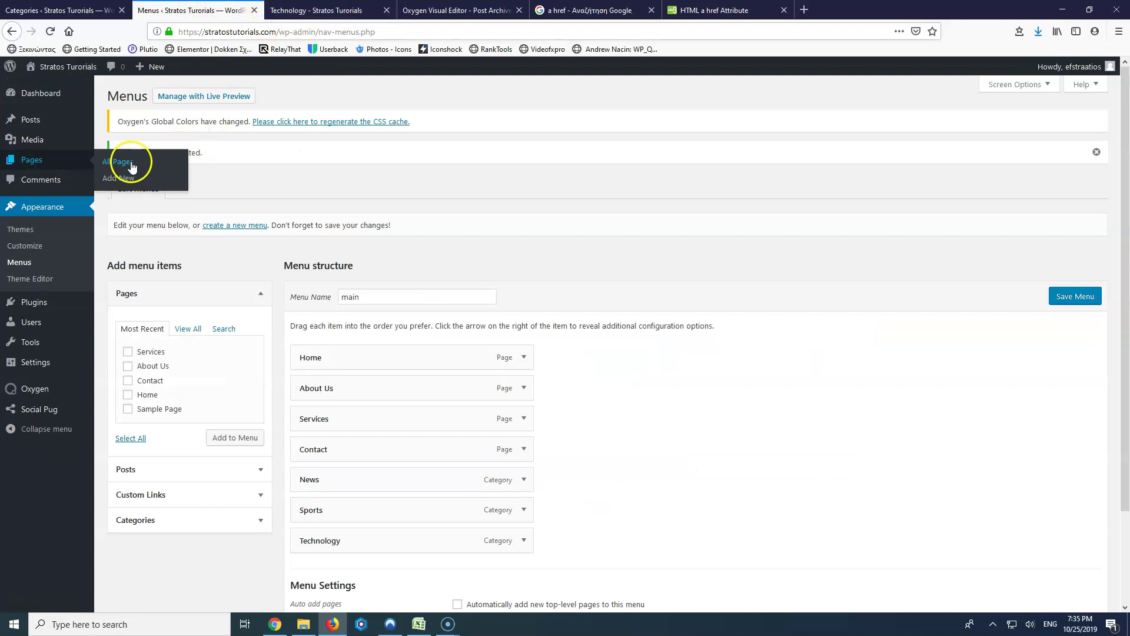
click(129, 162)
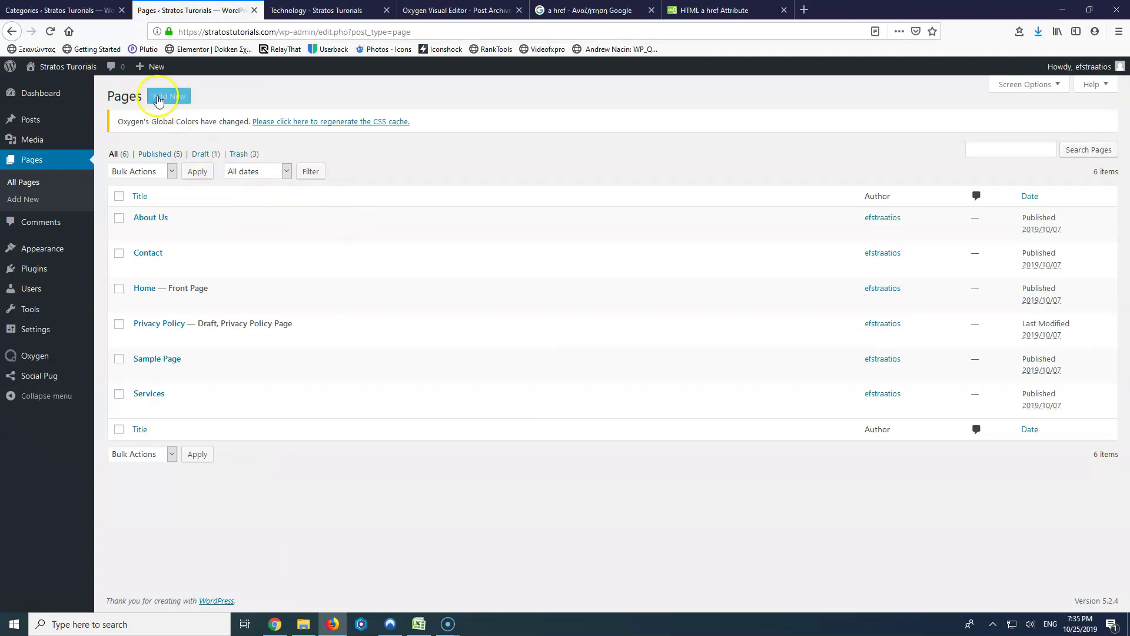
click(169, 98)
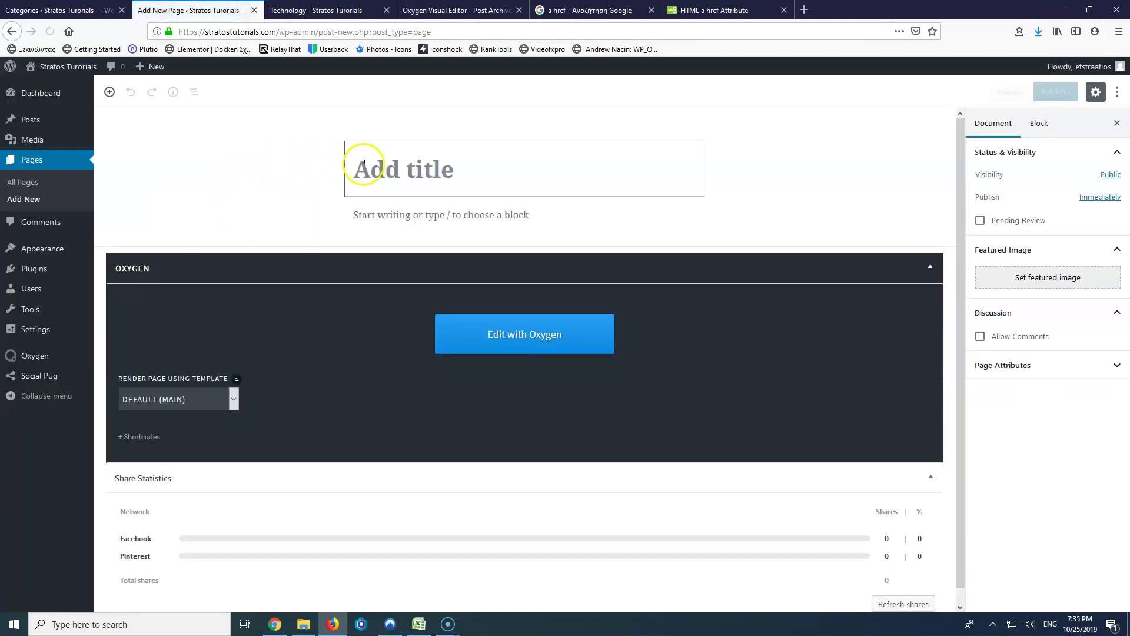
text(Blog)
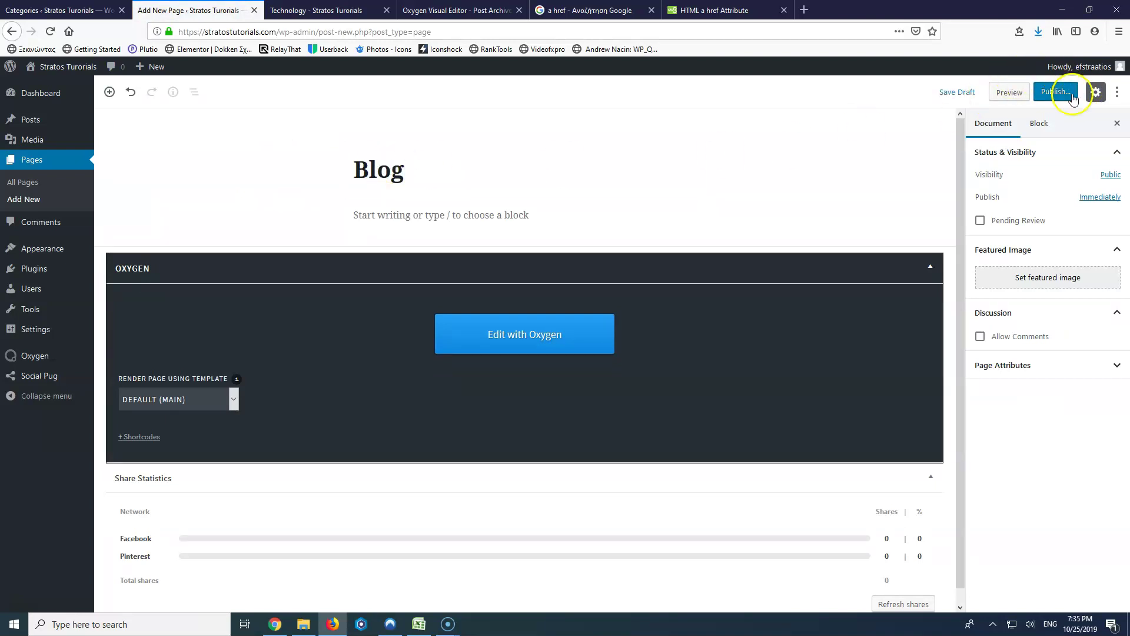
click(1055, 92)
click(1056, 94)
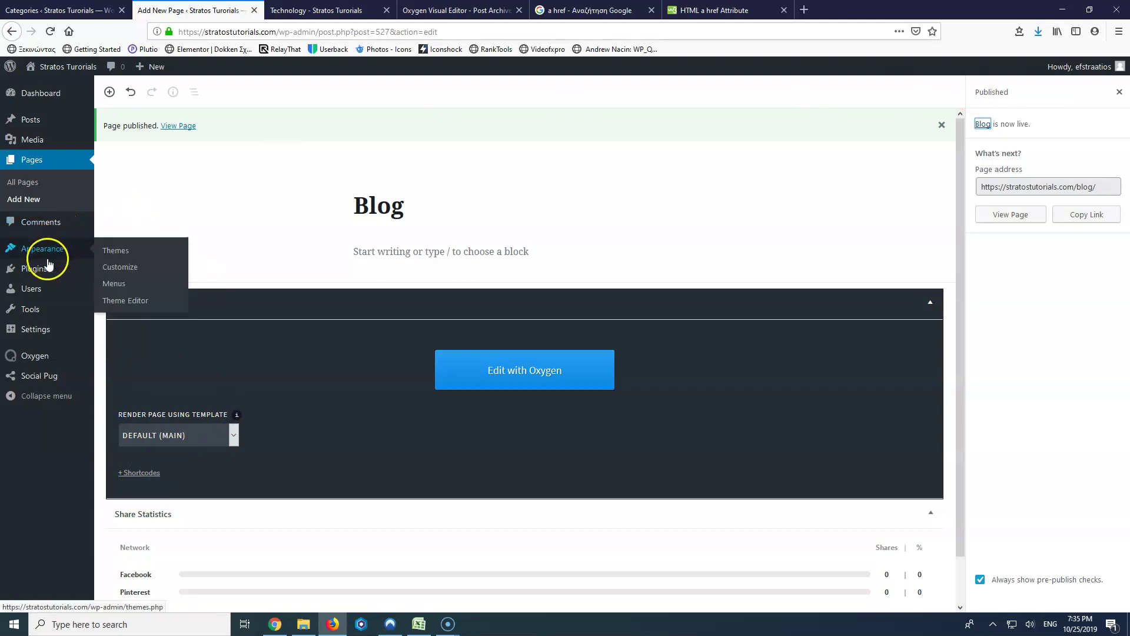
Step: In the WordPress Reading settings, set the posts page to Blog and save the changes
mouse_move(32, 361)
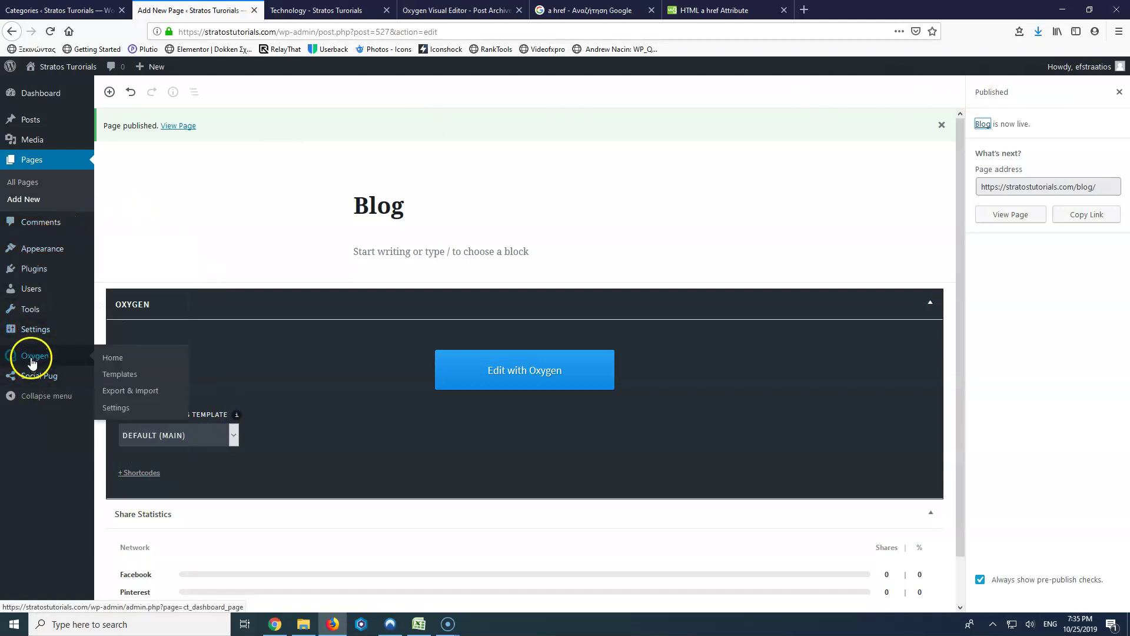
mouse_move(40, 325)
right_click(116, 369)
click(147, 377)
click(330, 10)
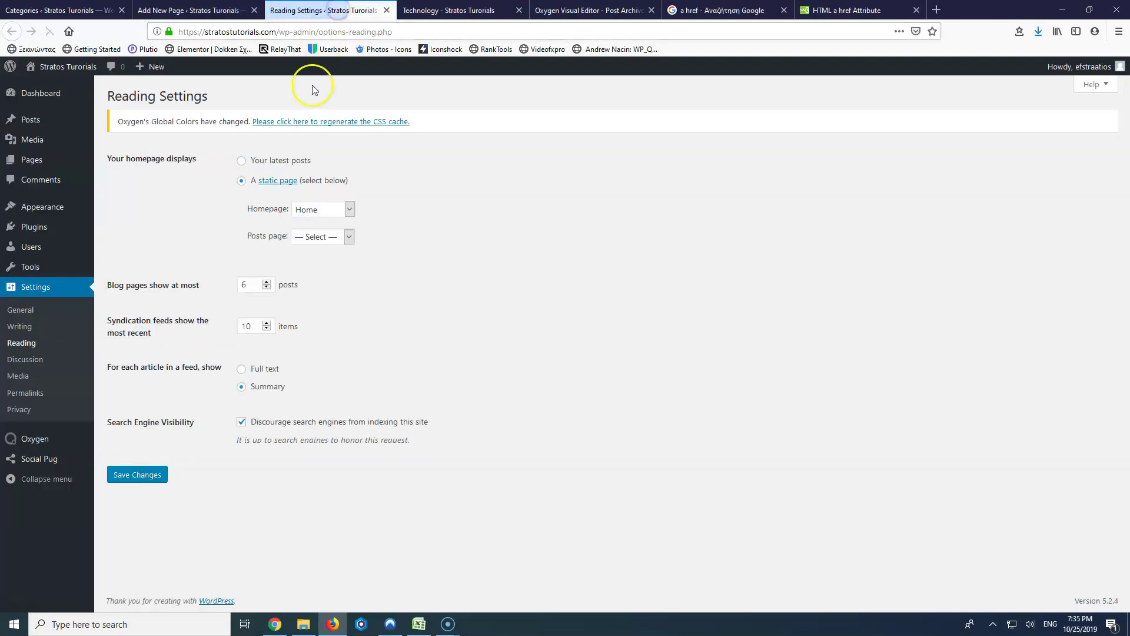
click(297, 241)
click(305, 285)
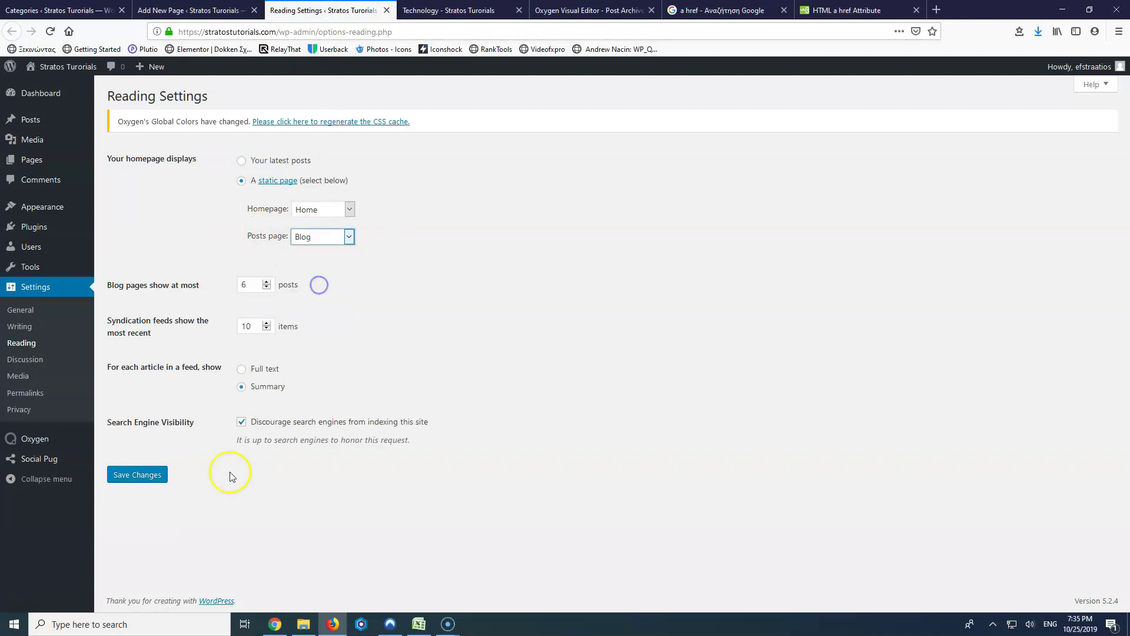
click(141, 476)
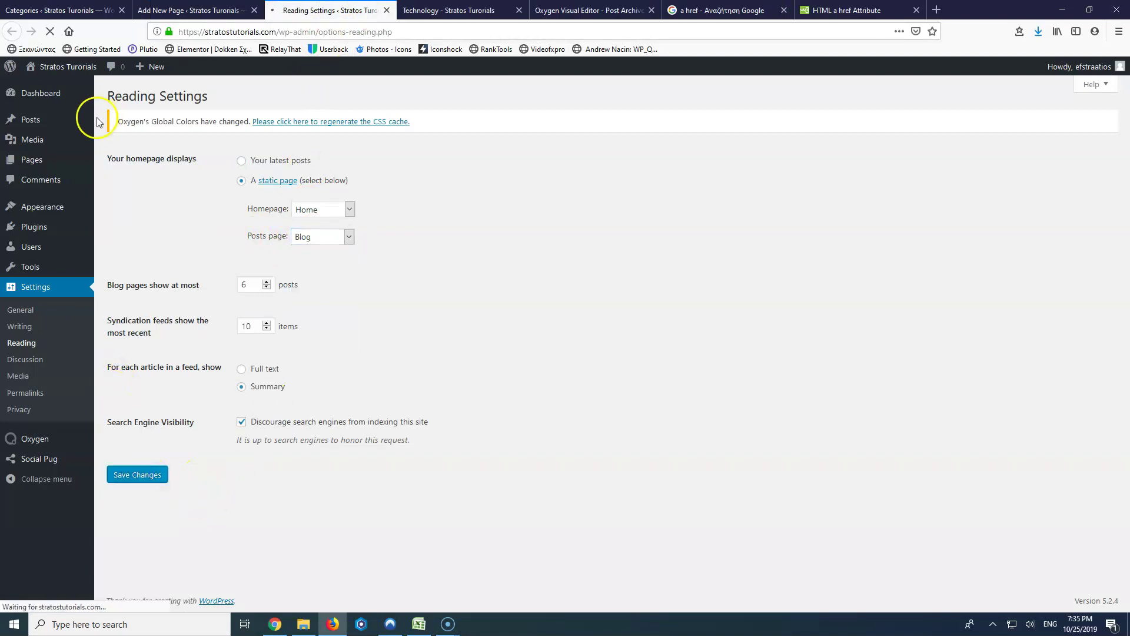
Step: Add the Blog page to the WordPress menu "main" and save the menu
mouse_move(41, 207)
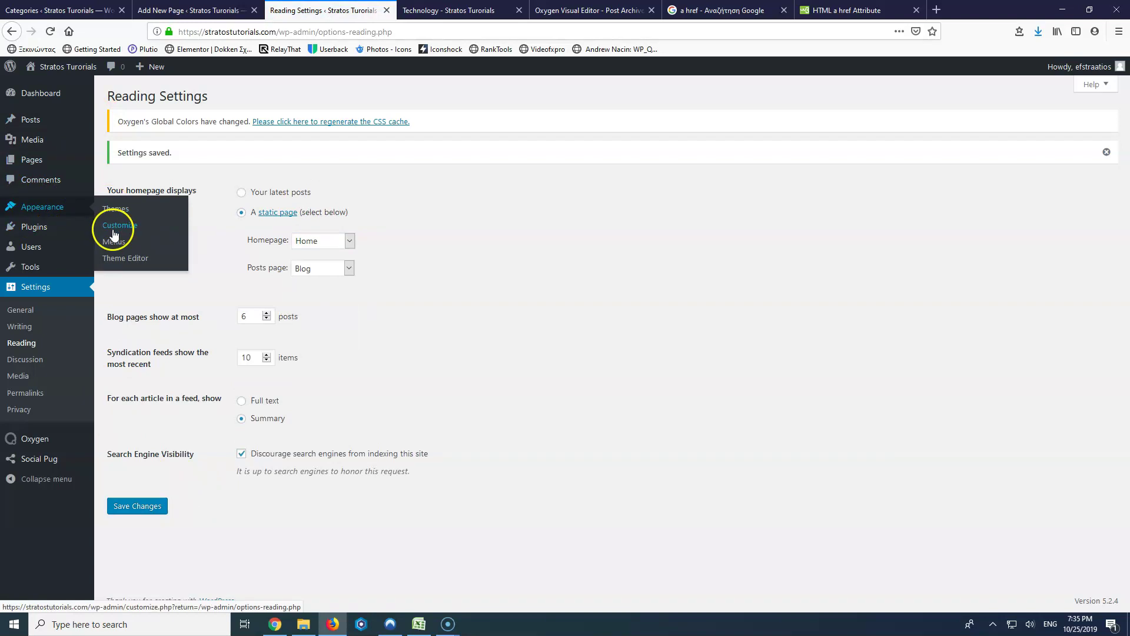
middle_click(113, 242)
click(432, 10)
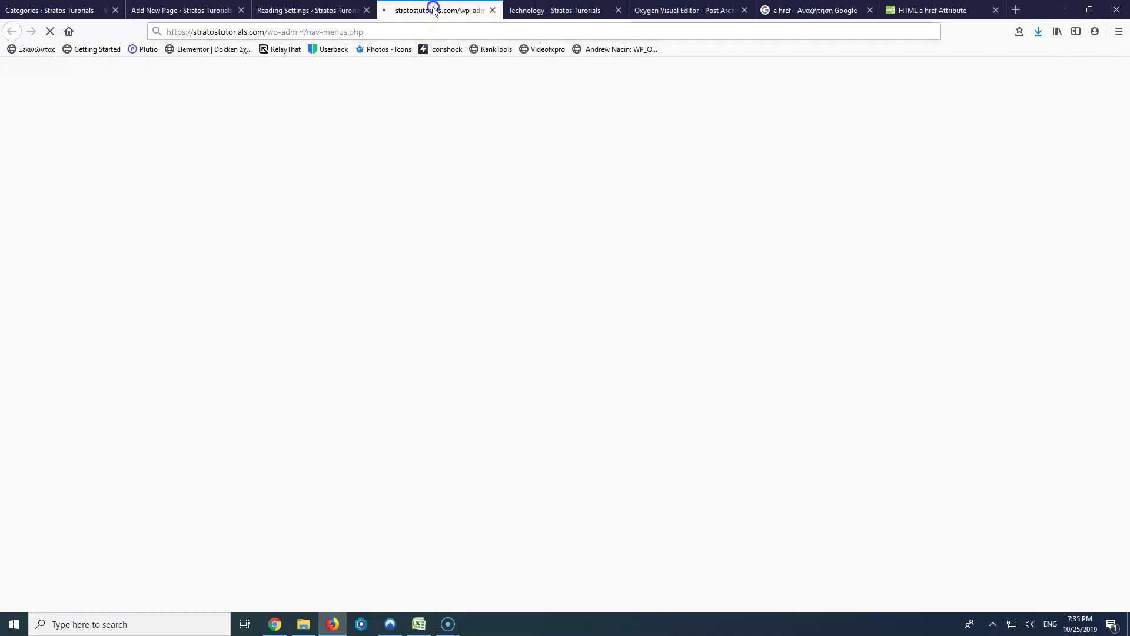
click(128, 319)
click(233, 420)
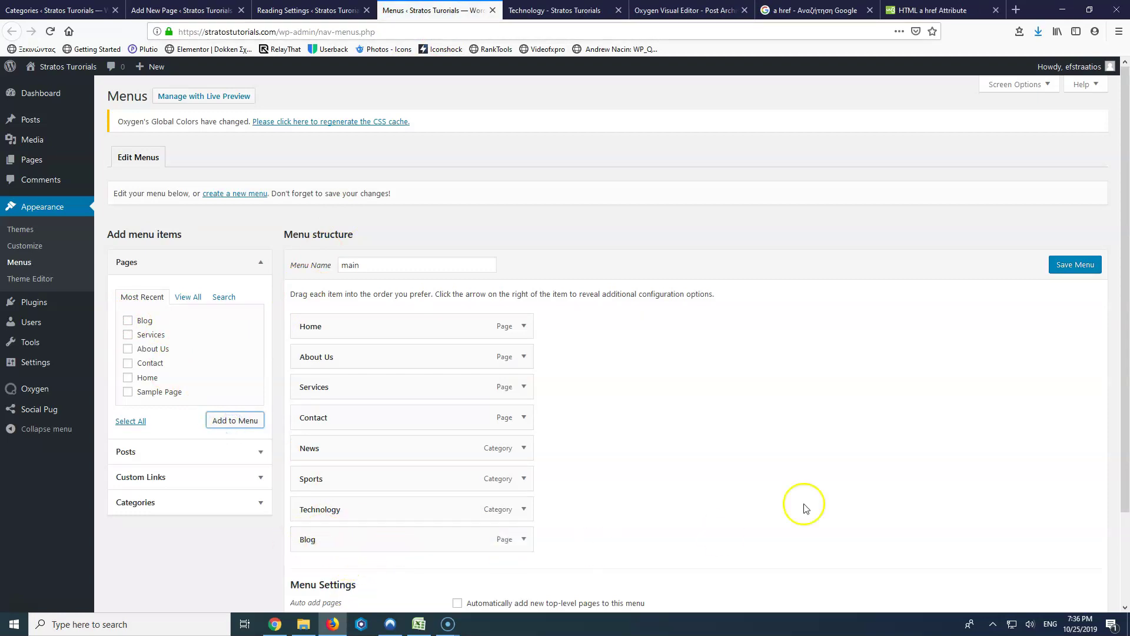
click(1075, 266)
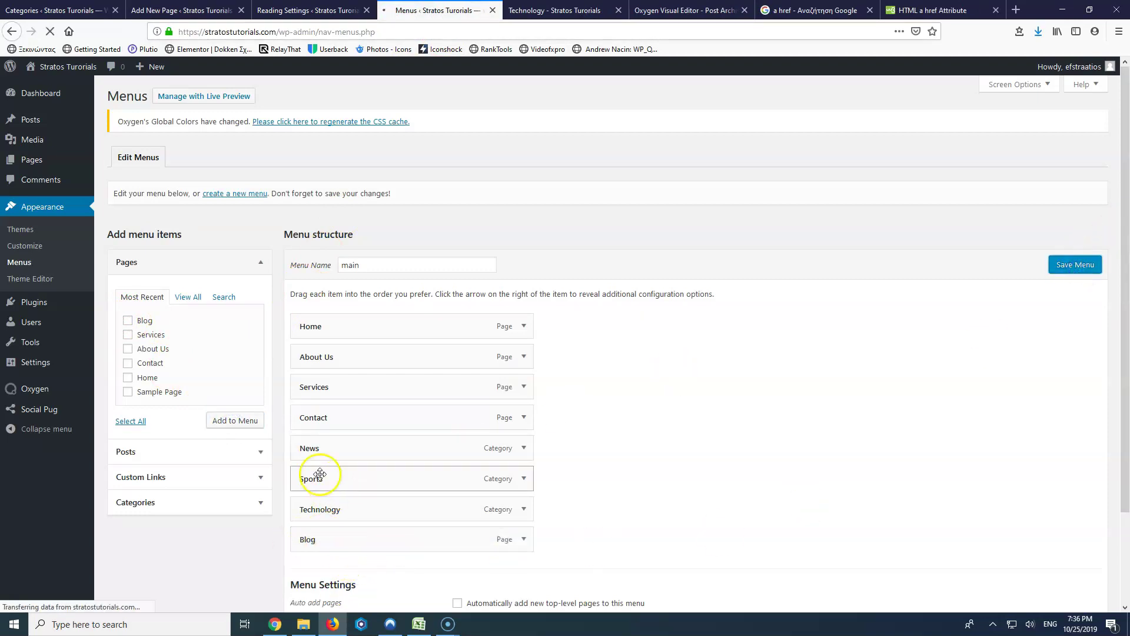
Step: Reload the live Technology category page and view the Blog page from the updated navigation menu
click(595, 13)
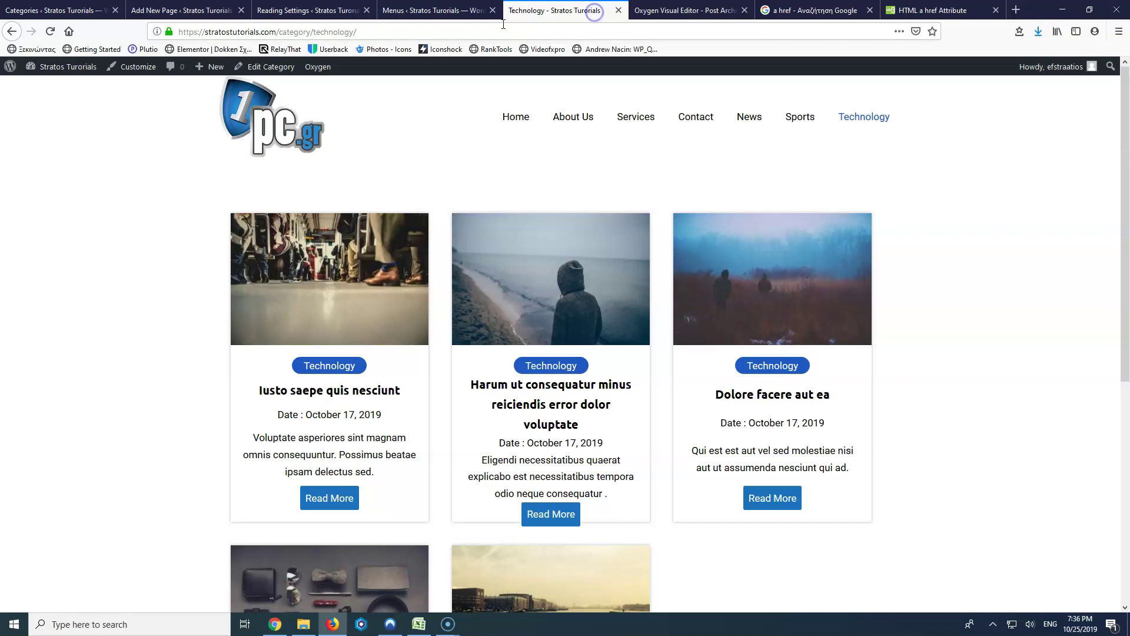
click(51, 31)
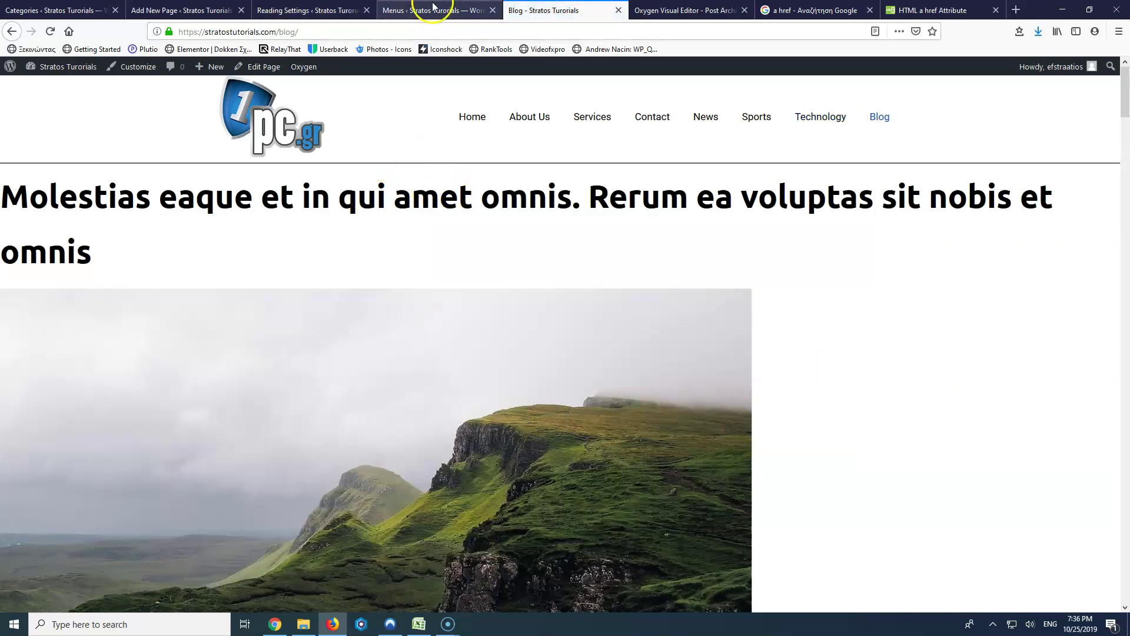
Step: Set the Blog page to render with the Post Archive template and update the page
click(309, 10)
click(419, 10)
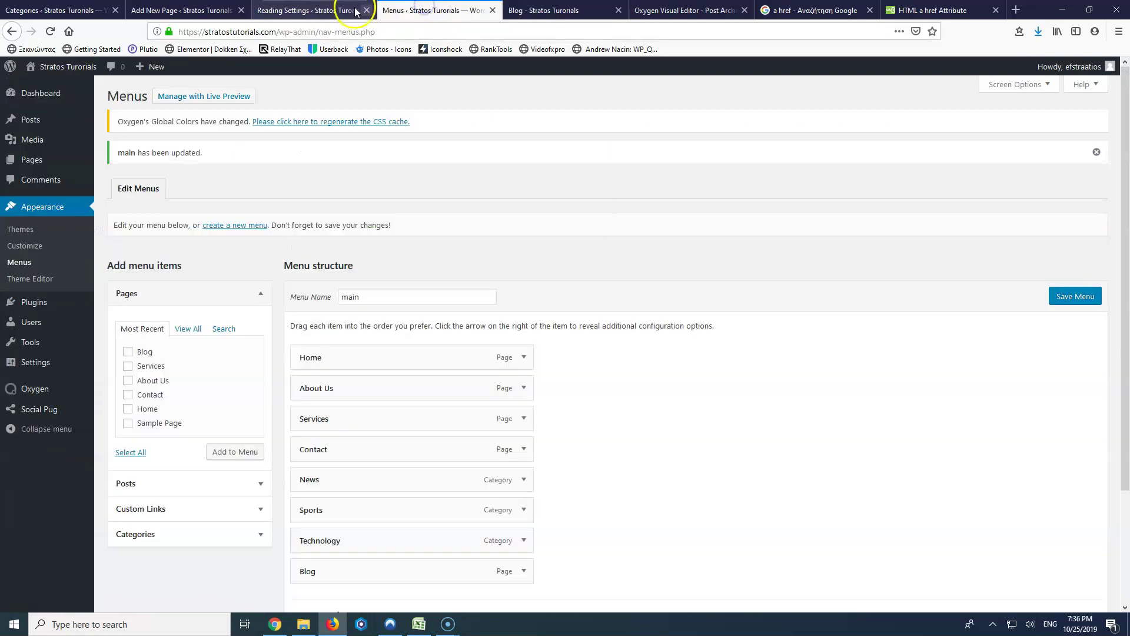
click(197, 10)
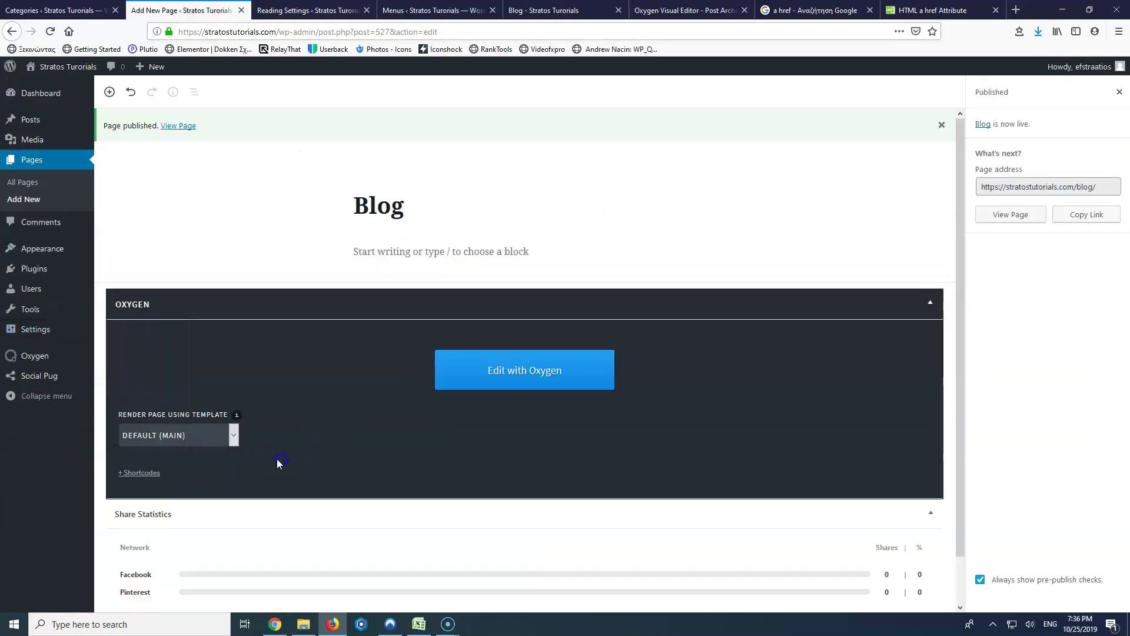
click(193, 436)
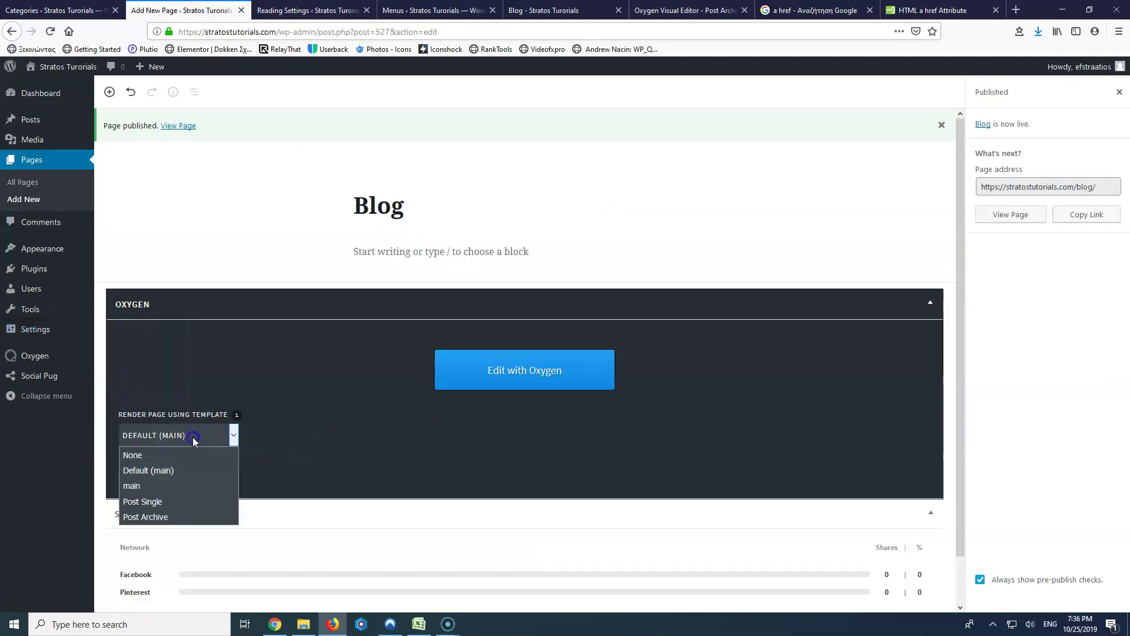
click(154, 522)
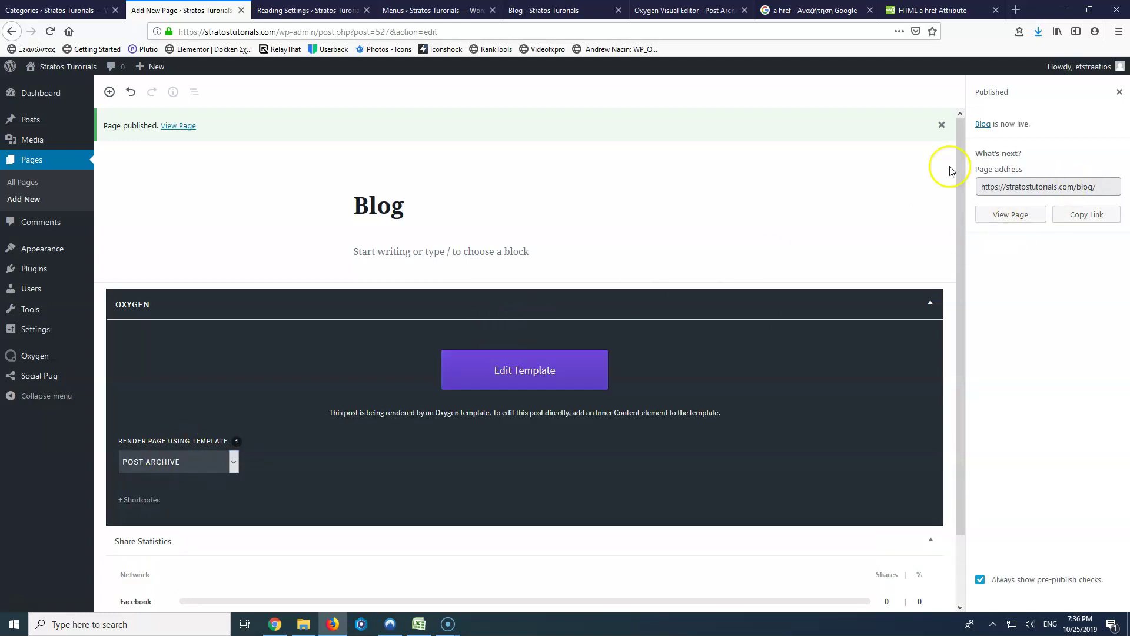
click(1118, 93)
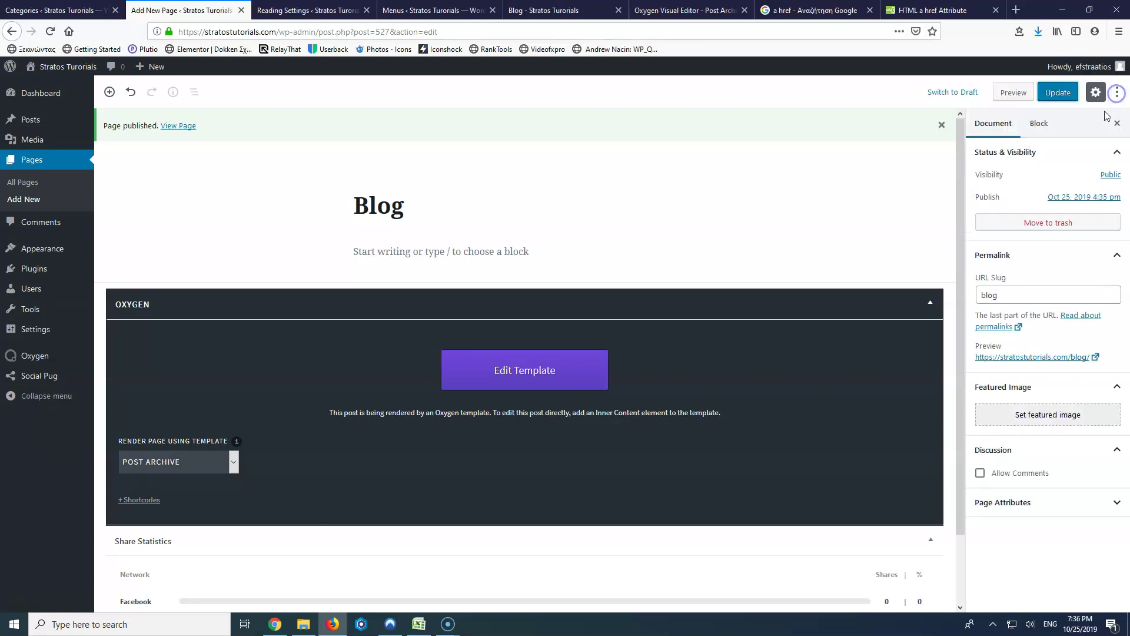
click(1051, 92)
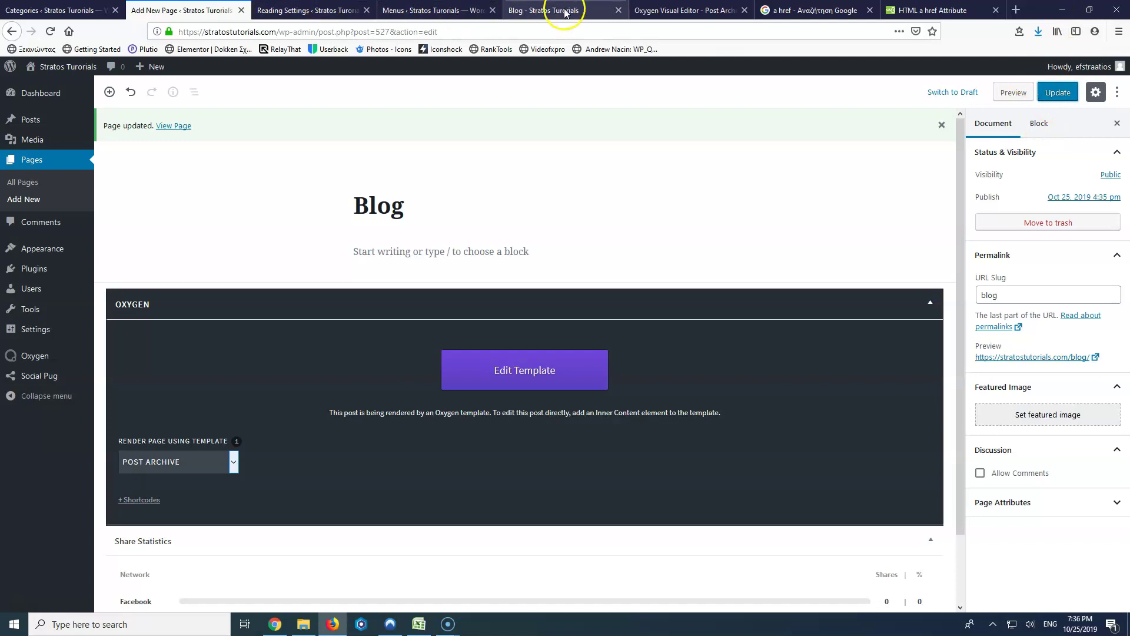
Step: Reload the live Blog page and examine its post grid
click(706, 10)
click(559, 10)
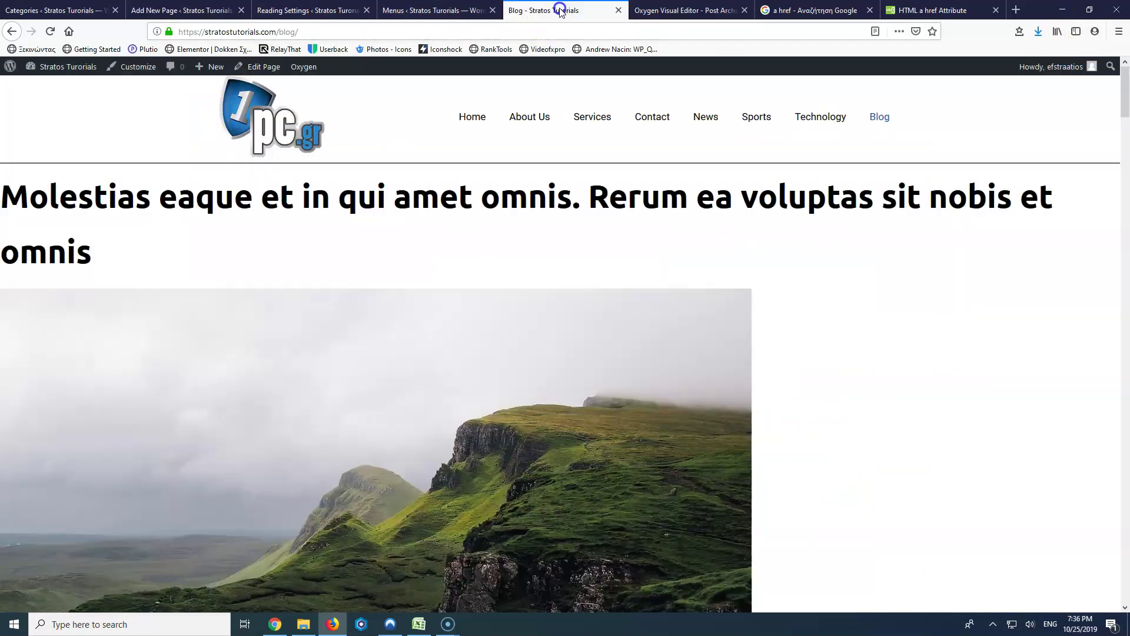
click(50, 32)
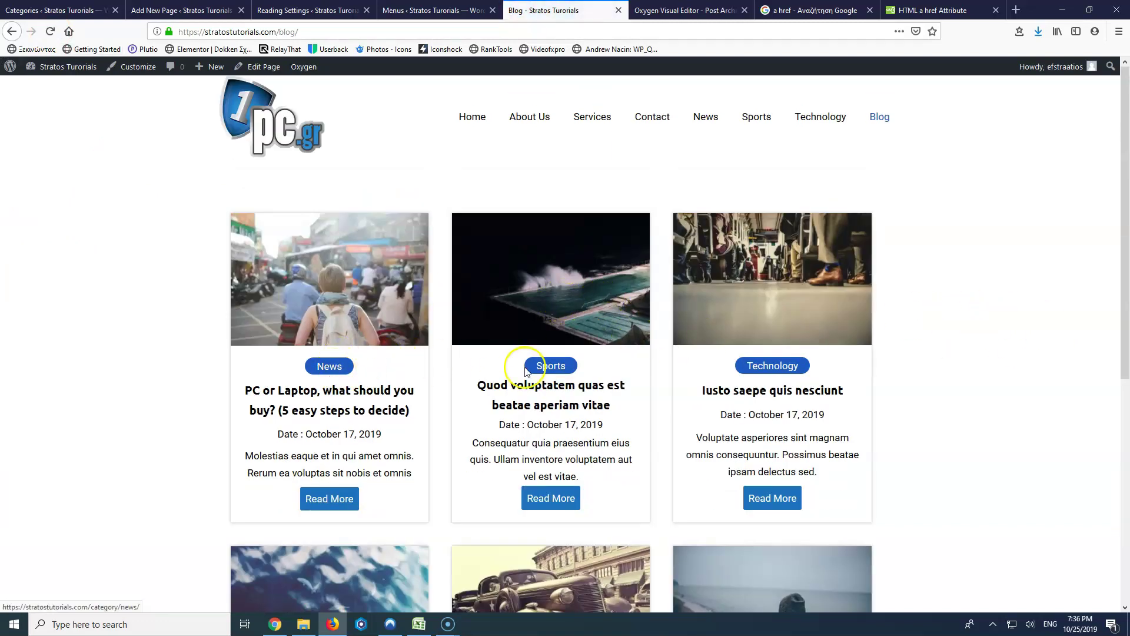
scroll(476, 447, down, 3)
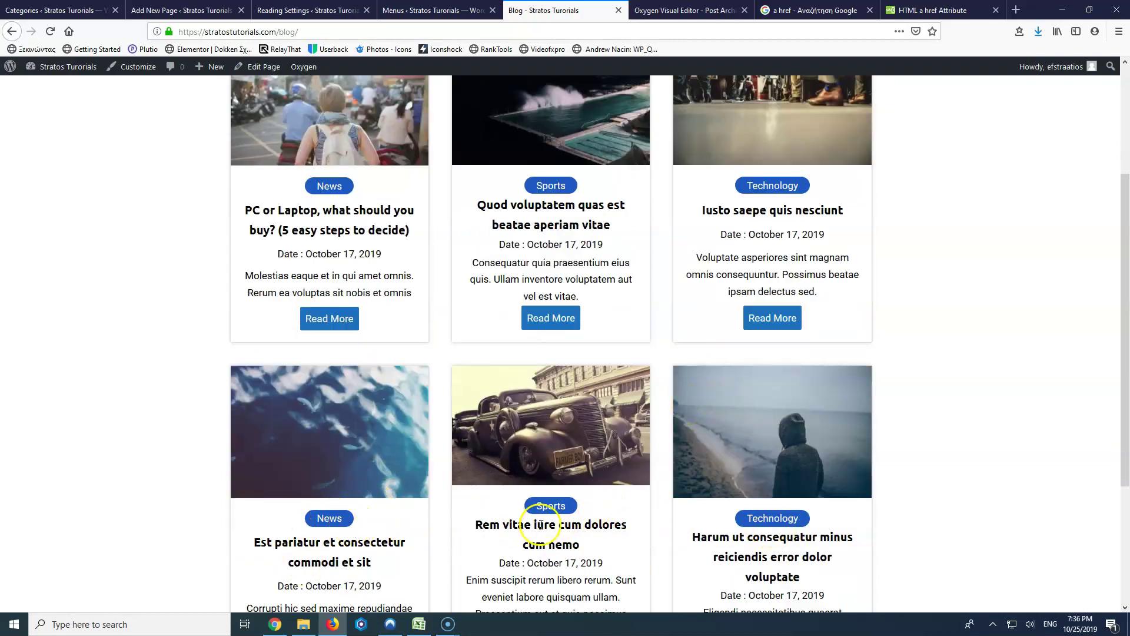
scroll(661, 384, up, 3)
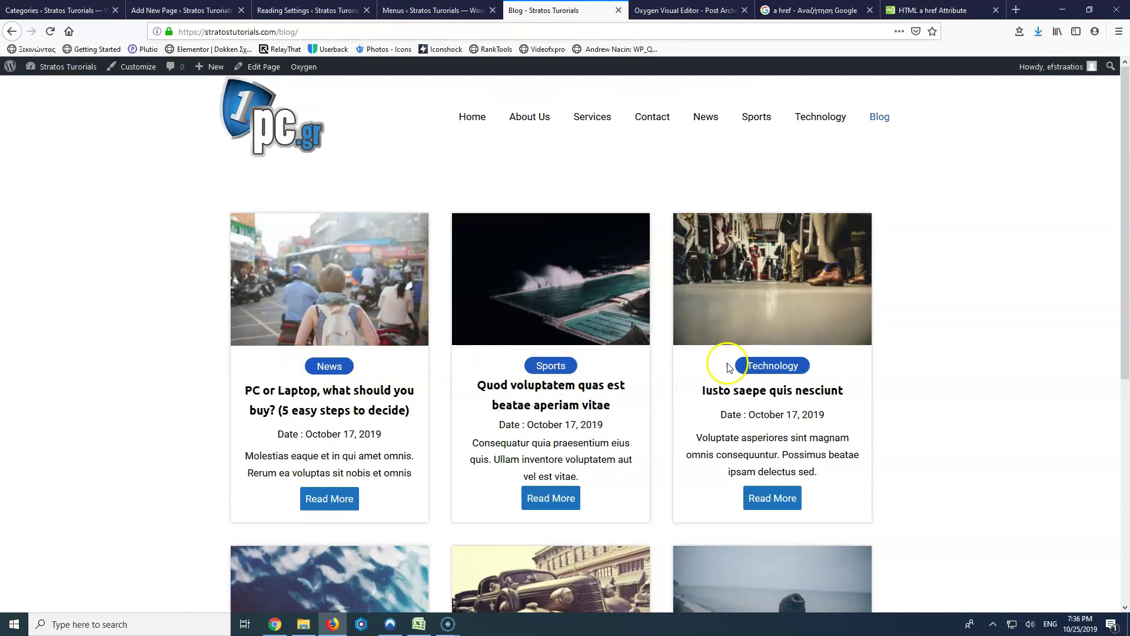
scroll(765, 424, down, 6)
scroll(807, 471, up, 6)
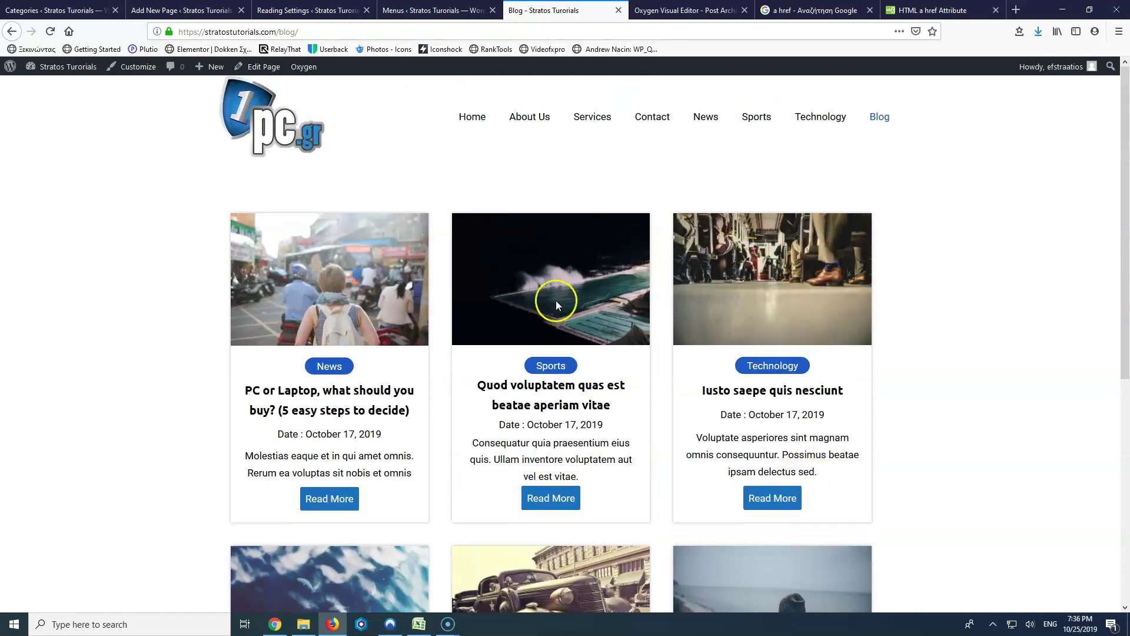
Step: Check the Technology, Sports and Blog links in the live menu, and review the Blog page down to its pagination
click(821, 117)
click(759, 118)
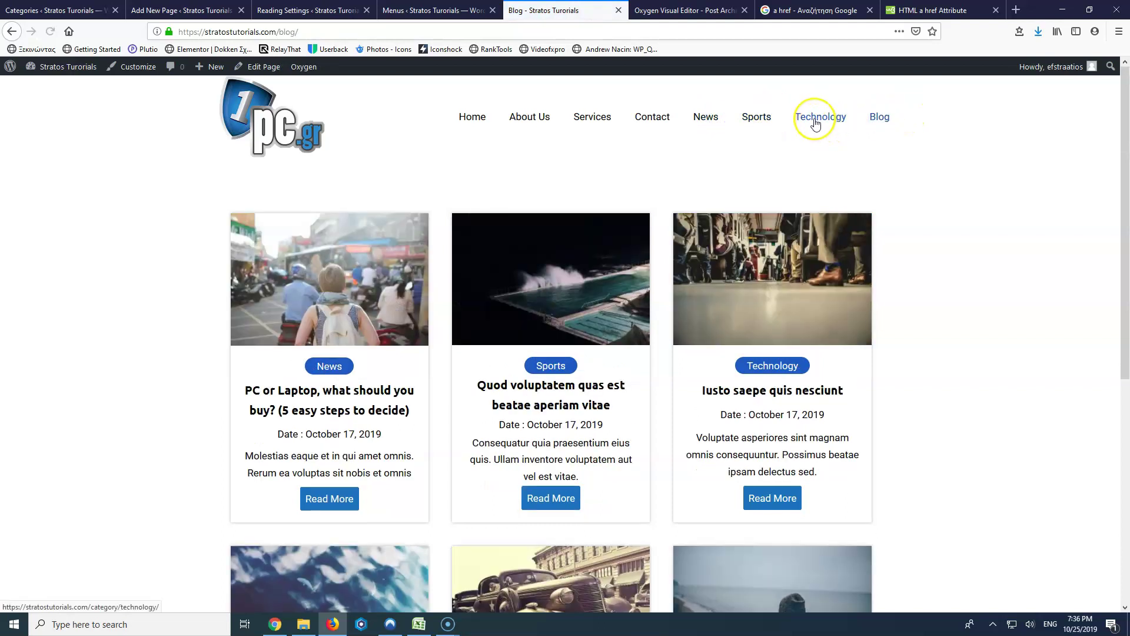
click(874, 116)
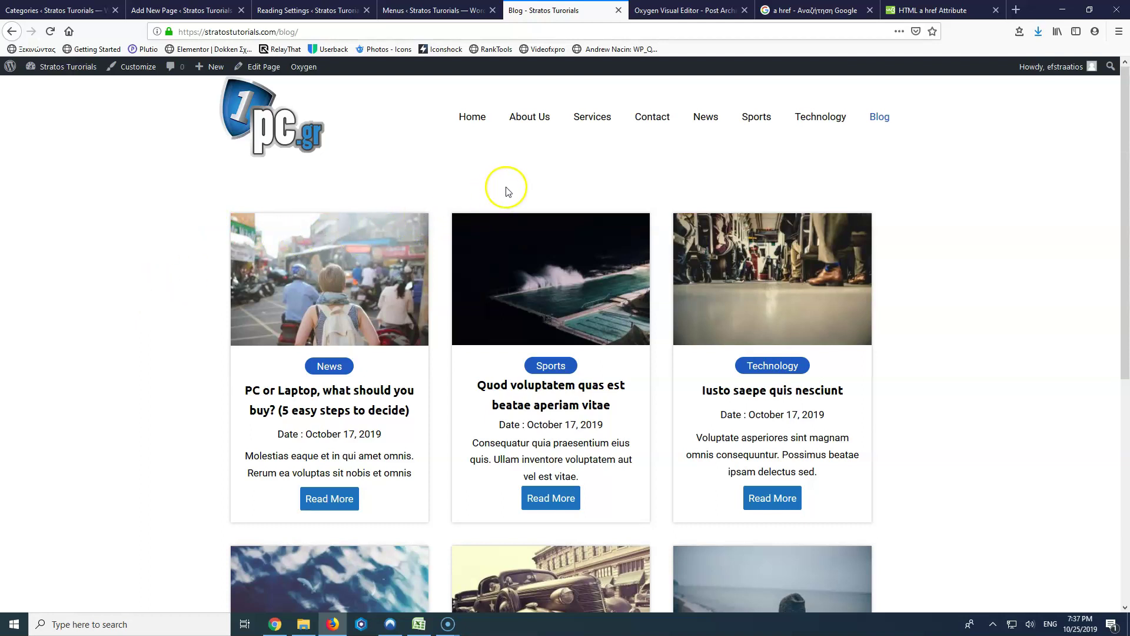
scroll(75, 403, down, 5)
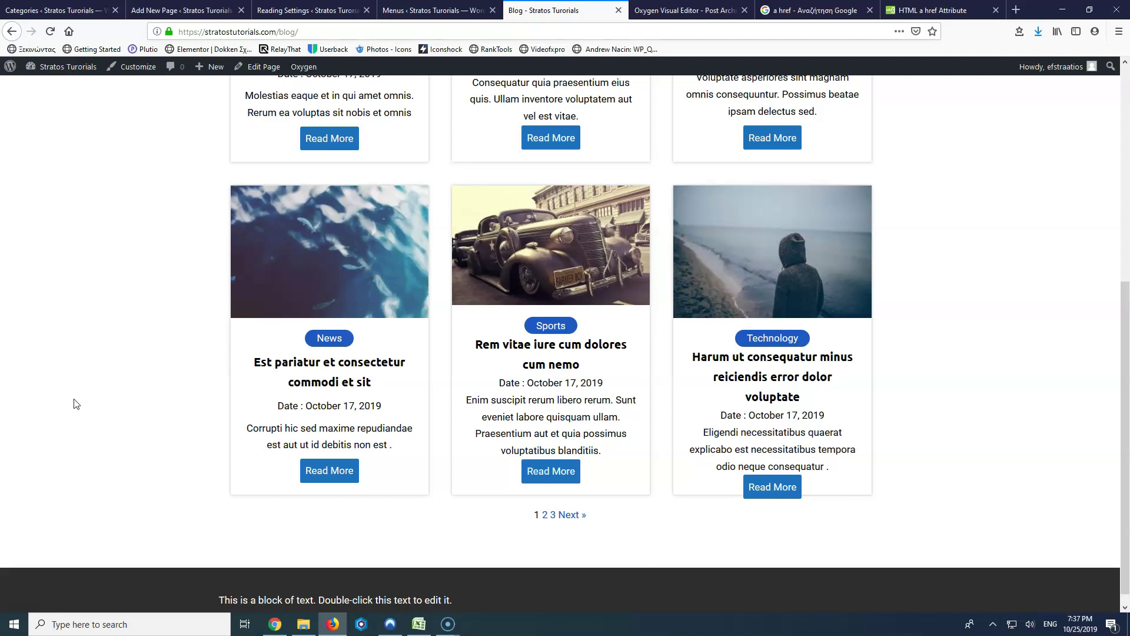
scroll(76, 403, up, 6)
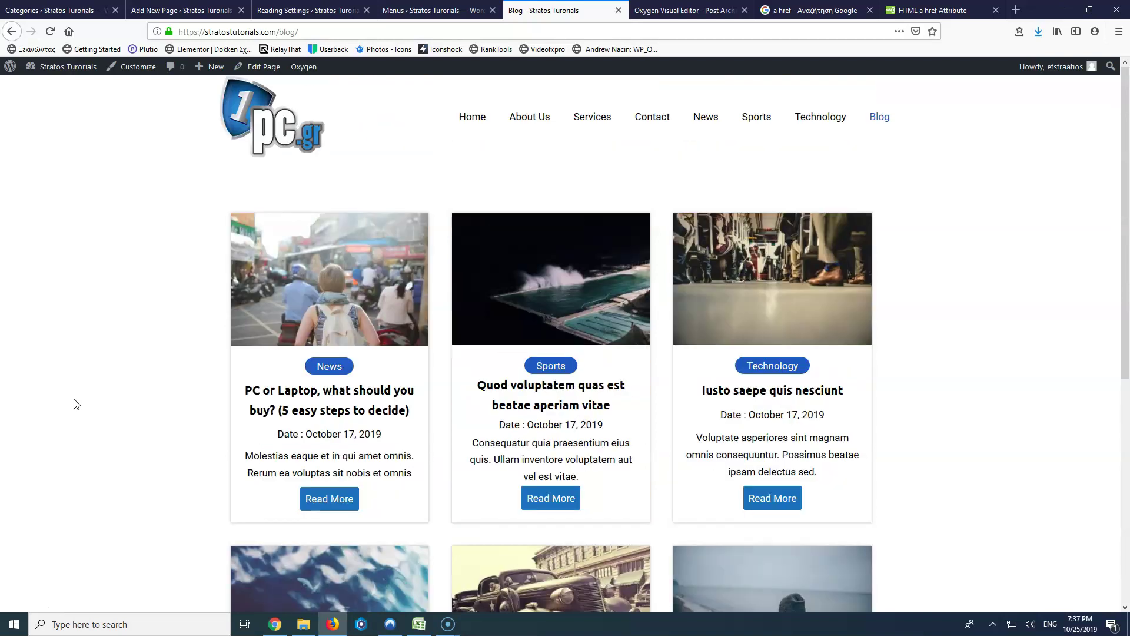